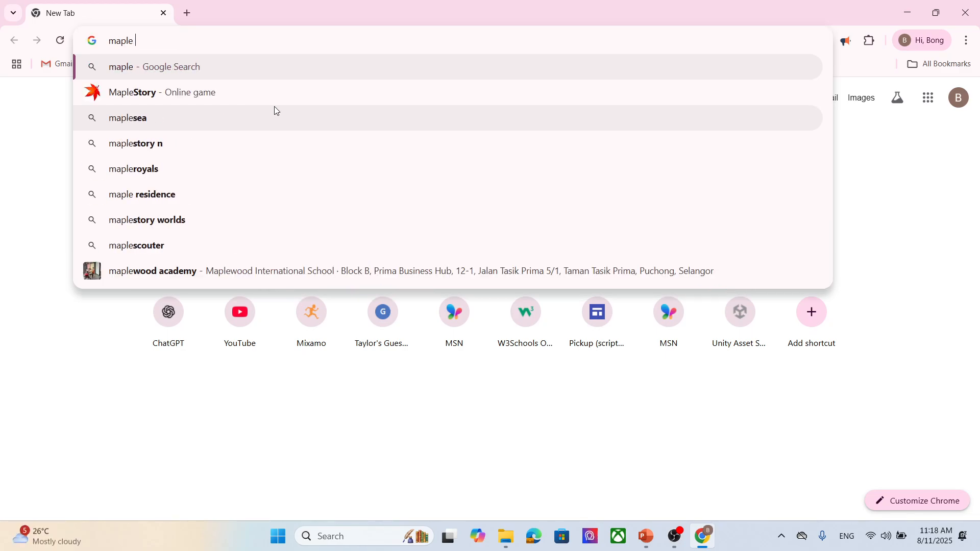
- Search the web for "maple leaf black and white" and switch to the image results
{"action": "type", "text": "black and "}
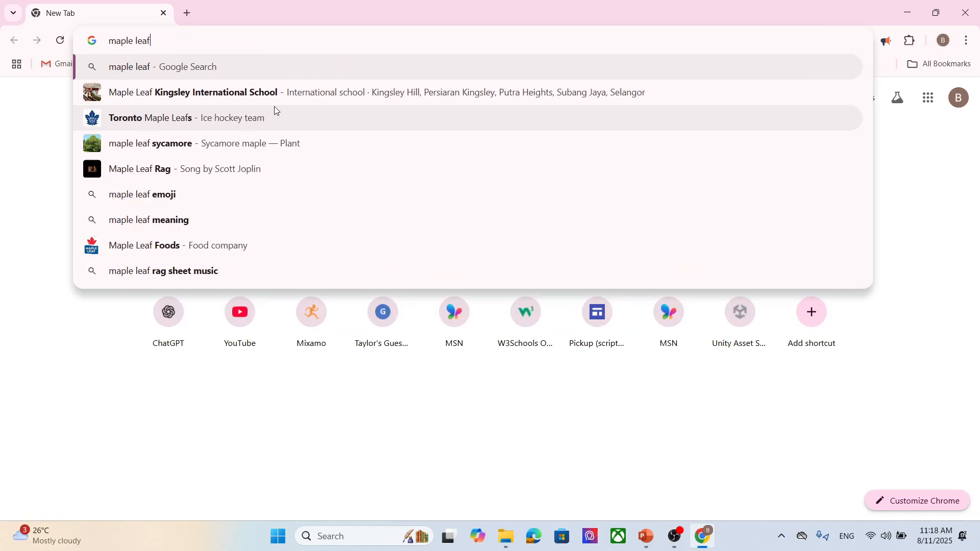
{"action": "type", "text": "white"}
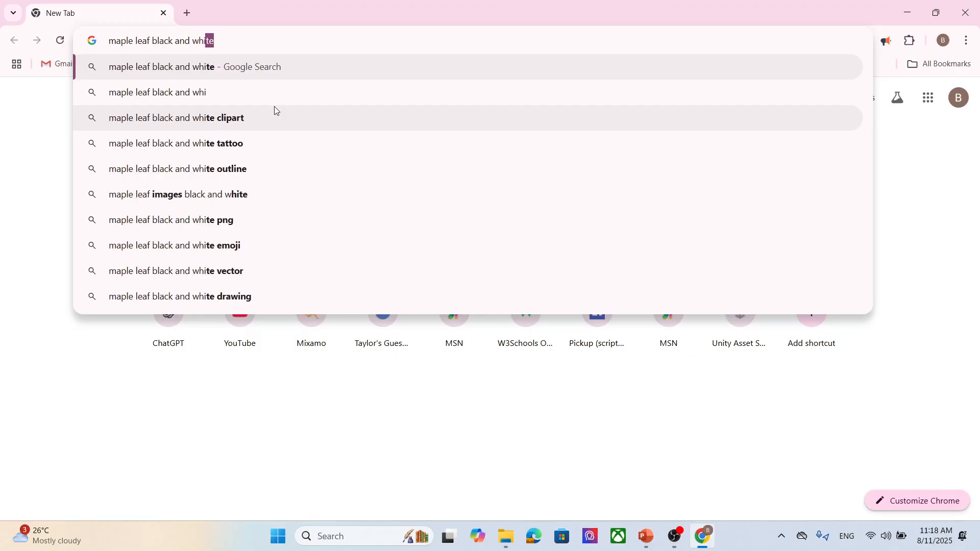
{"action": "key", "text": "Return"}
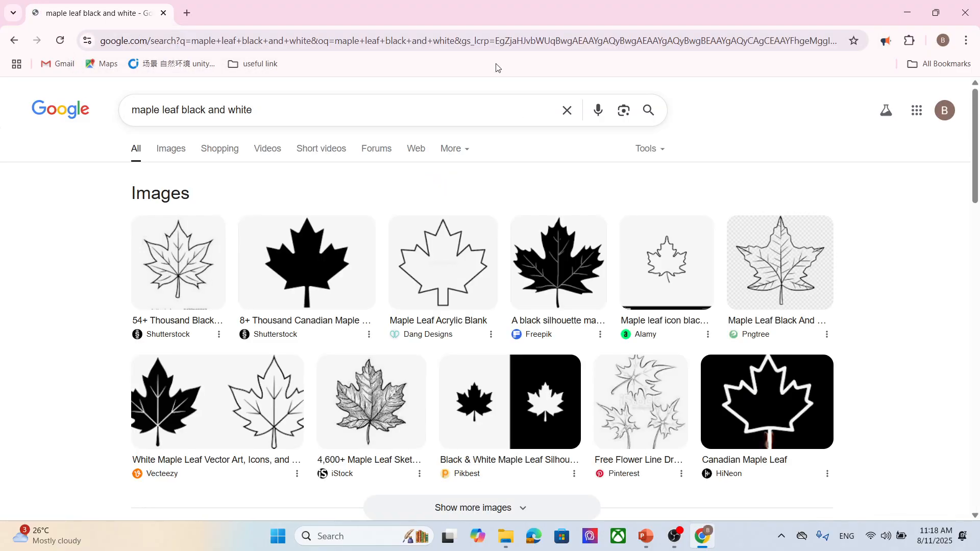
{"action": "left_click", "coordinate": [163, 159]}
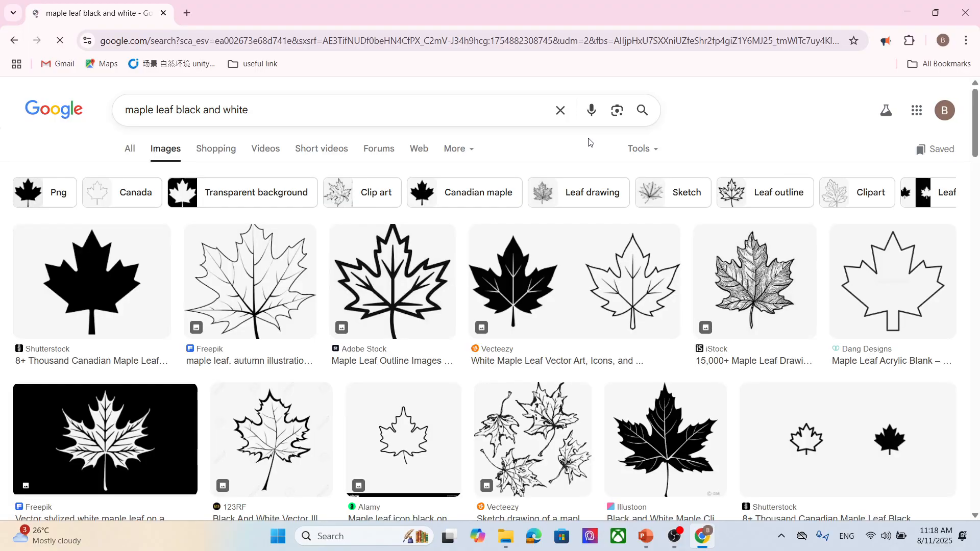
- Browse the image results for a suitable maple leaf silhouette
{"action": "scroll", "coordinate": [575, 220], "scroll_direction": "down", "scroll_amount": 5}
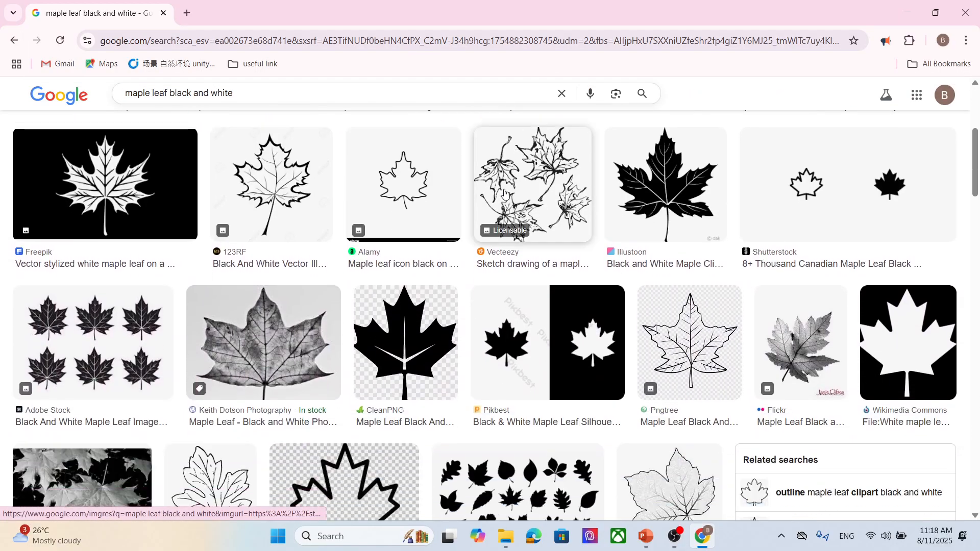
{"action": "scroll", "coordinate": [497, 213], "scroll_direction": "up", "scroll_amount": 1}
{"action": "scroll", "coordinate": [497, 213], "scroll_direction": "down", "scroll_amount": 4}
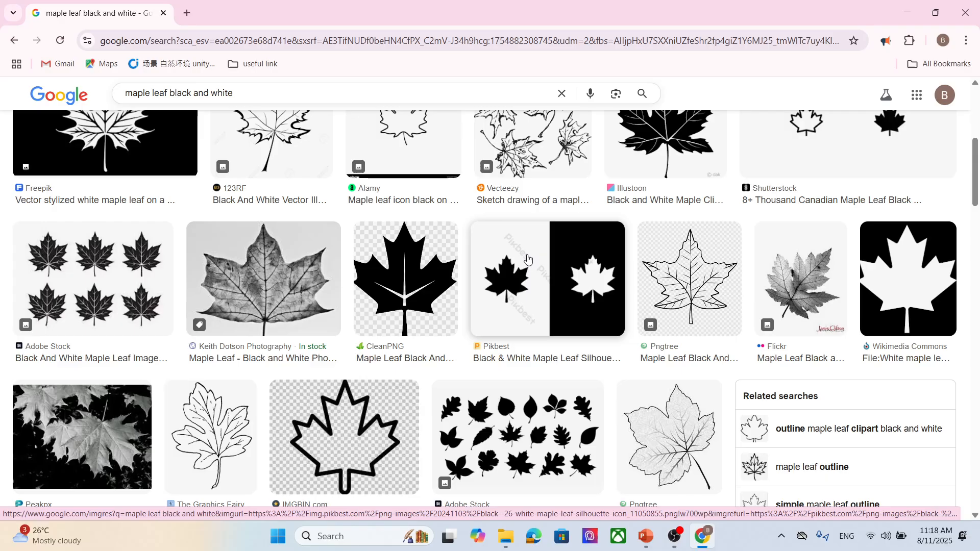
{"action": "scroll", "coordinate": [747, 319], "scroll_direction": "down", "scroll_amount": 12}
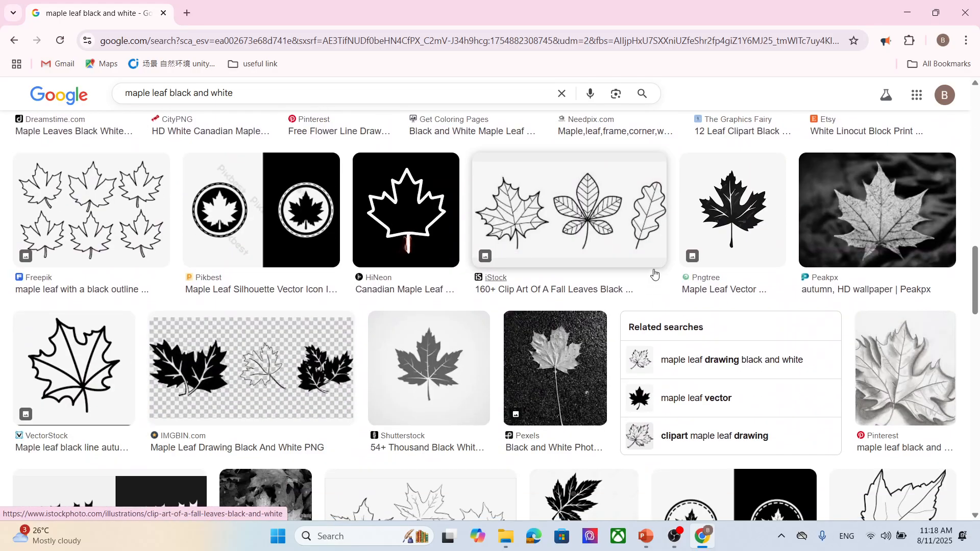
{"action": "scroll", "coordinate": [655, 274], "scroll_direction": "down", "scroll_amount": 5}
{"action": "scroll", "coordinate": [656, 274], "scroll_direction": "down", "scroll_amount": 9}
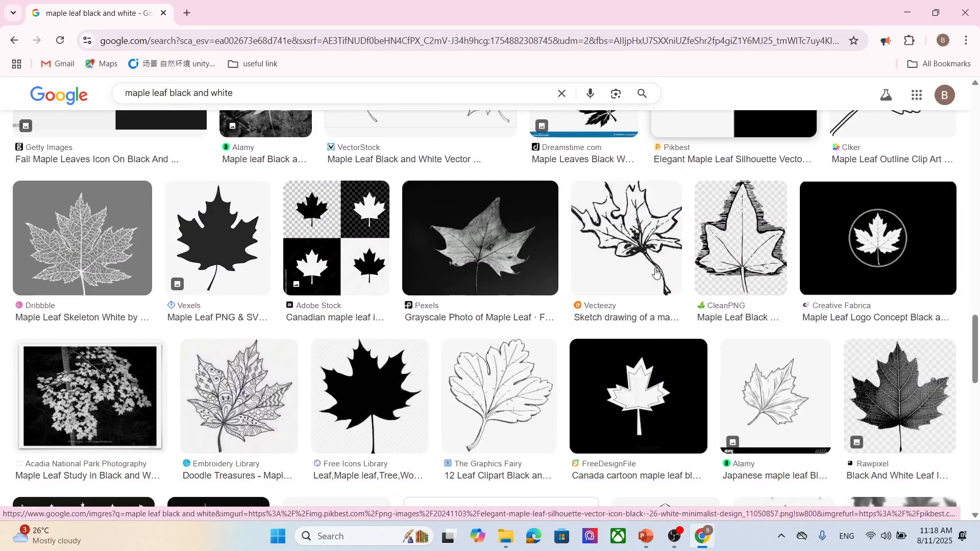
{"action": "scroll", "coordinate": [656, 274], "scroll_direction": "down", "scroll_amount": 5}
{"action": "scroll", "coordinate": [656, 274], "scroll_direction": "down", "scroll_amount": 11}
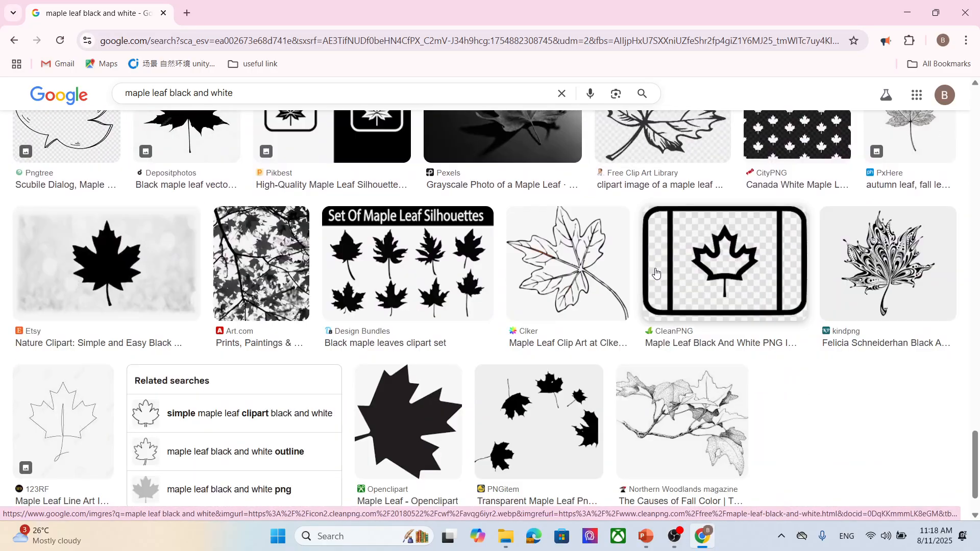
{"action": "scroll", "coordinate": [656, 274], "scroll_direction": "down", "scroll_amount": 15}
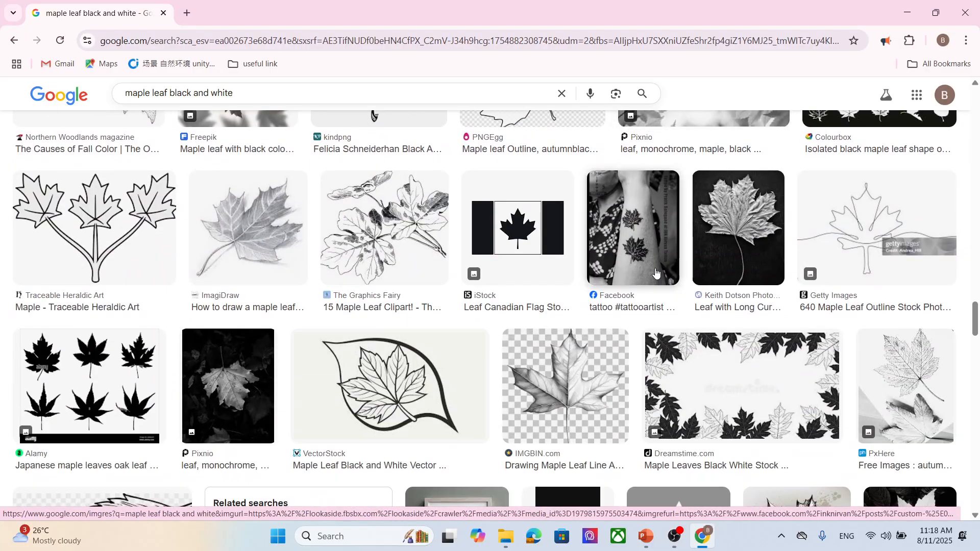
{"action": "scroll", "coordinate": [658, 269], "scroll_direction": "down", "scroll_amount": 3}
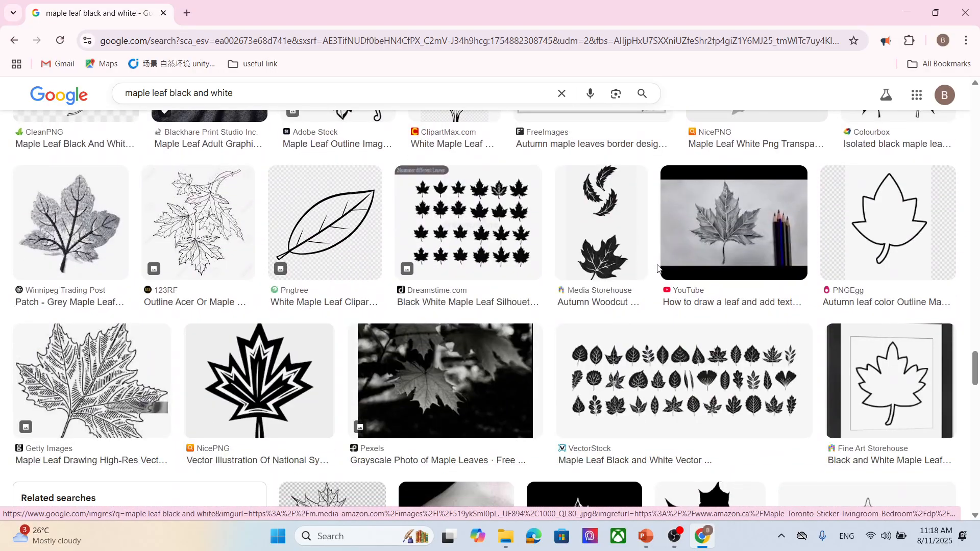
{"action": "scroll", "coordinate": [658, 269], "scroll_direction": "down", "scroll_amount": 6}
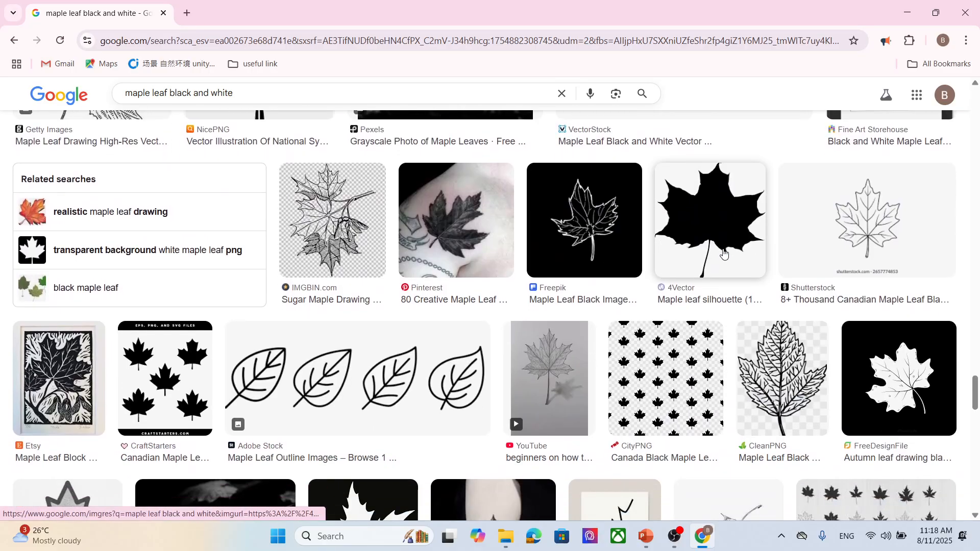
{"action": "scroll", "coordinate": [721, 255], "scroll_direction": "down", "scroll_amount": 2}
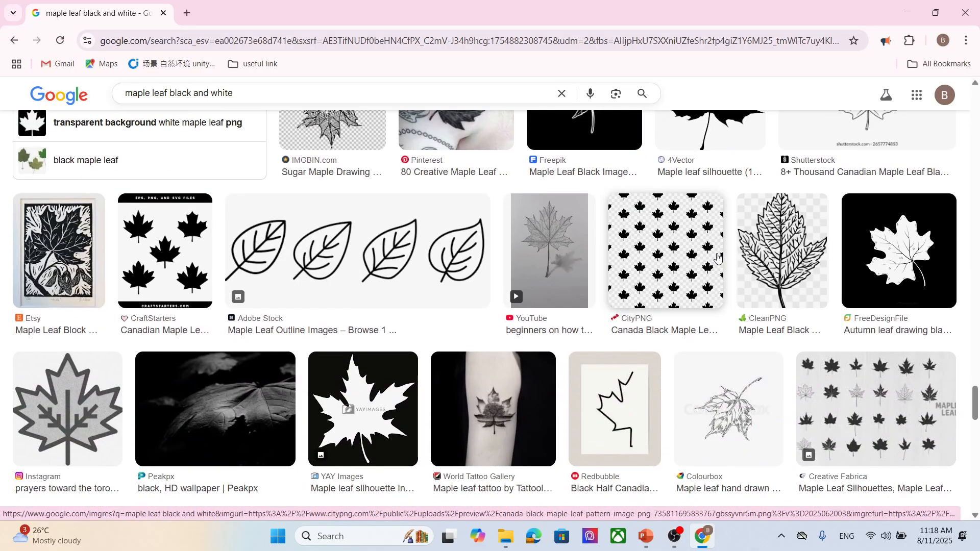
{"action": "scroll", "coordinate": [718, 257], "scroll_direction": "down", "scroll_amount": 12}
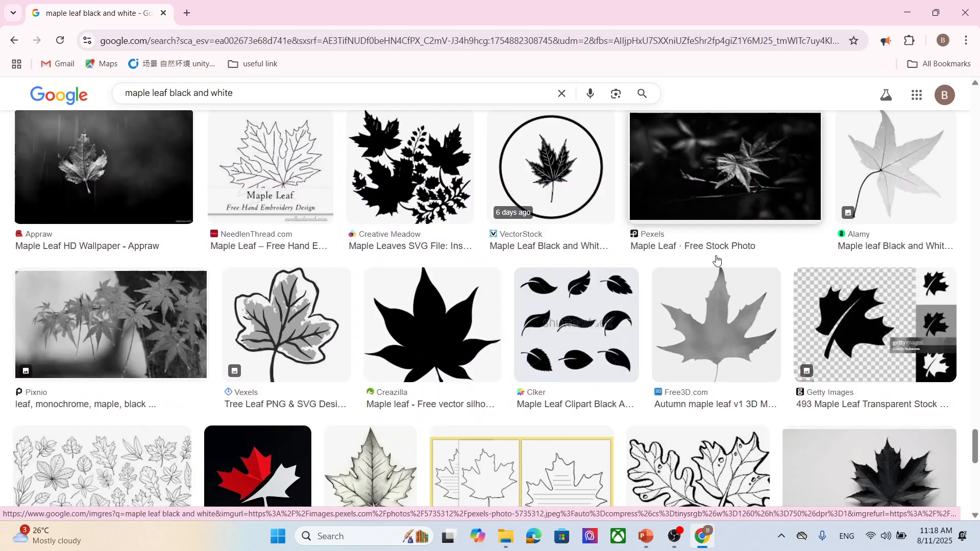
{"action": "scroll", "coordinate": [717, 261], "scroll_direction": "down", "scroll_amount": 2}
{"action": "scroll", "coordinate": [717, 261], "scroll_direction": "up", "scroll_amount": 15}
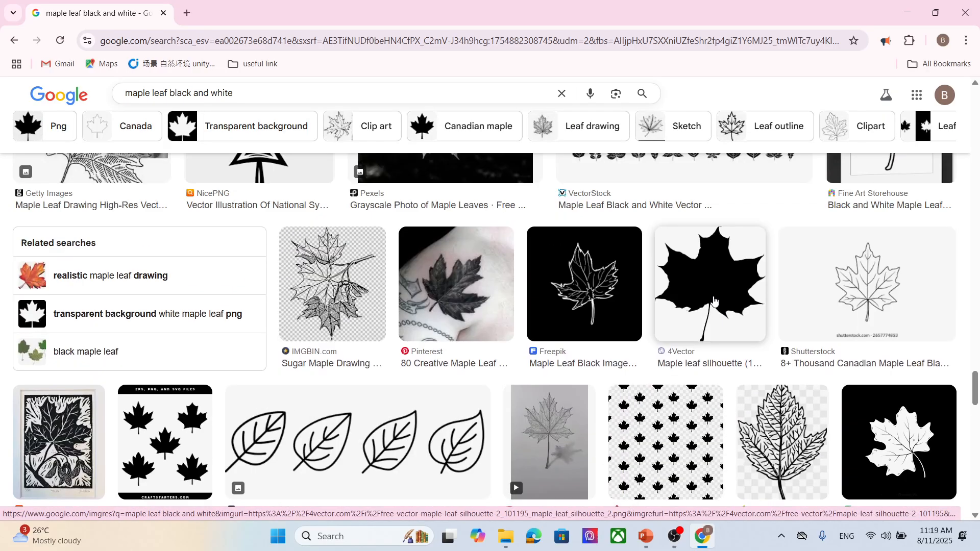
- Save the 4Vector maple leaf silhouette as "maple leaf" PNG in the Pictures textu folder
{"action": "left_click", "coordinate": [713, 301]}
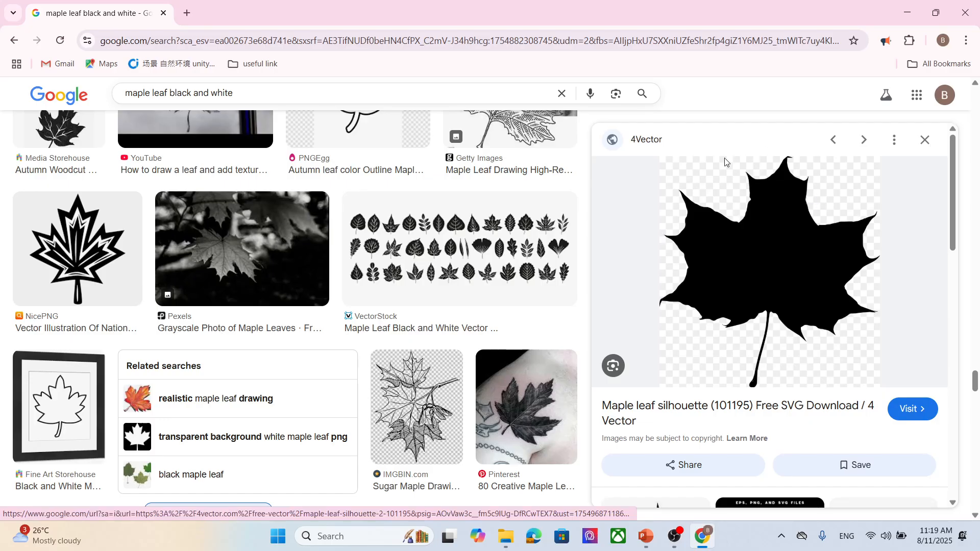
{"action": "right_click", "coordinate": [760, 221]}
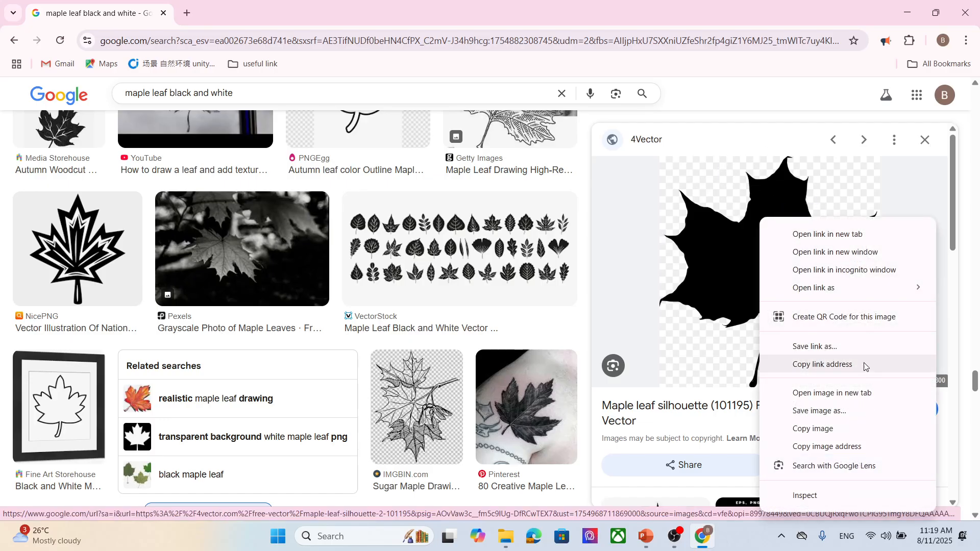
{"action": "left_click", "coordinate": [819, 410]}
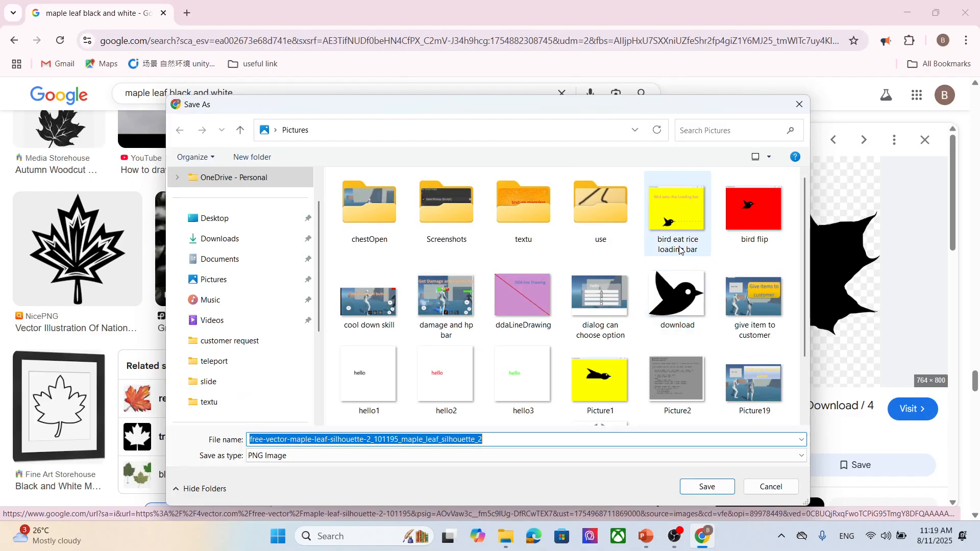
{"action": "scroll", "coordinate": [679, 255], "scroll_direction": "down", "scroll_amount": 2}
{"action": "scroll", "coordinate": [592, 235], "scroll_direction": "up", "scroll_amount": 2}
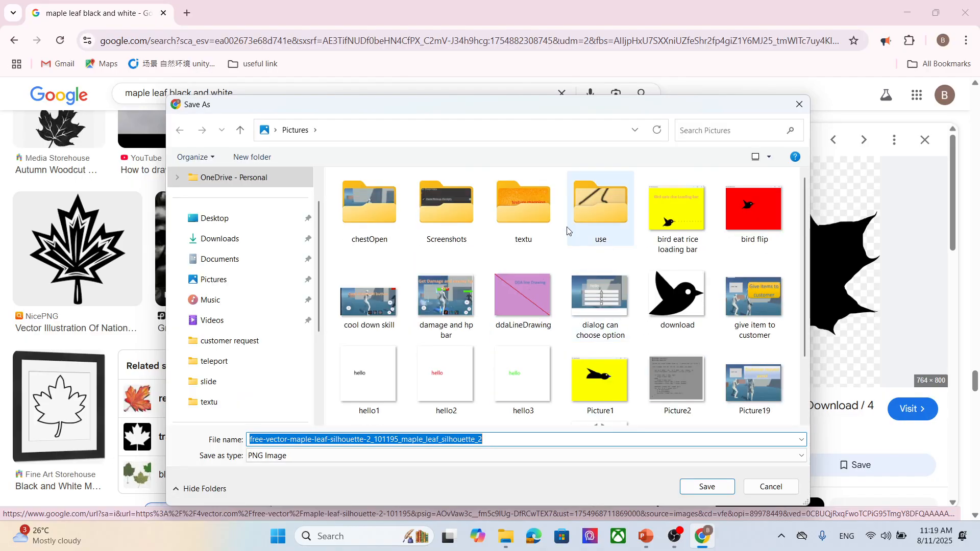
{"action": "double_click", "coordinate": [526, 212]}
{"action": "left_click", "coordinate": [503, 439]}
{"action": "type", "text": "maple leaf"}
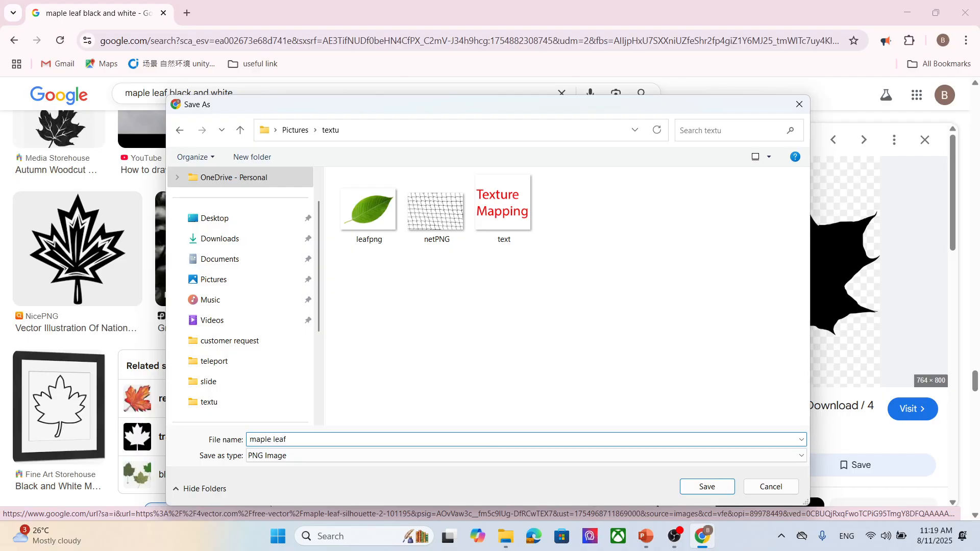
{"action": "key", "text": "Return"}
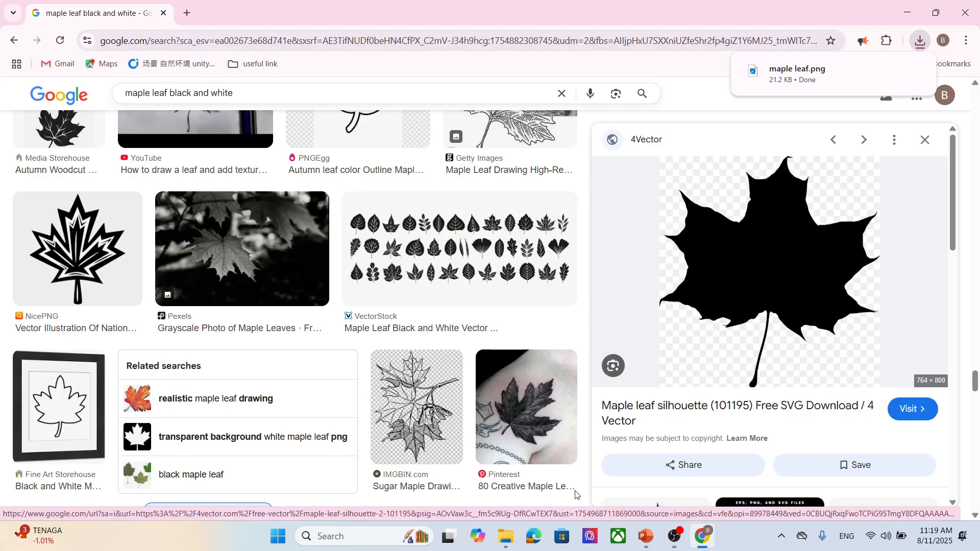
- Launch Adobe Photoshop 2021
{"action": "left_click", "coordinate": [375, 539]}
{"action": "type", "text": "photo"}
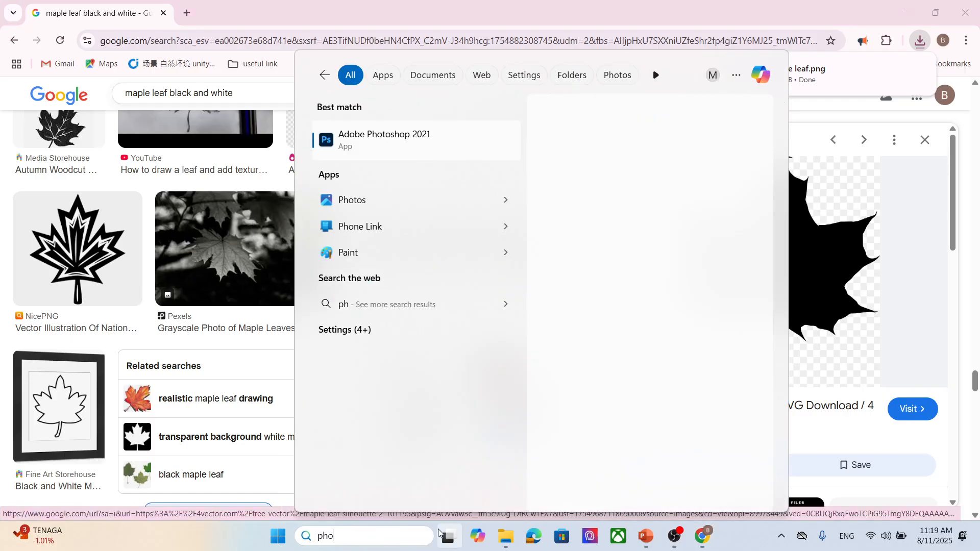
{"action": "left_click", "coordinate": [448, 148]}
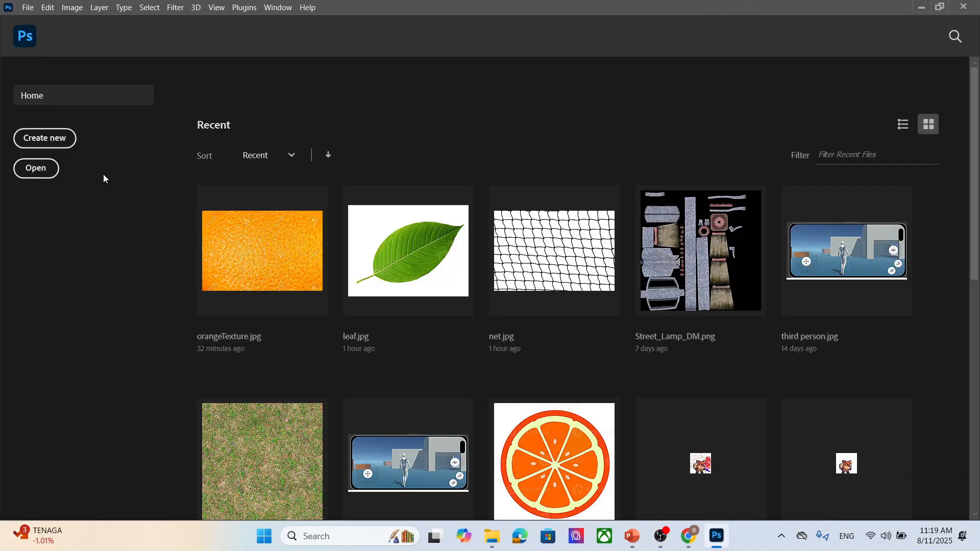
- Open the maple leaf image from the textu folder in Photoshop
{"action": "left_click", "coordinate": [492, 536]}
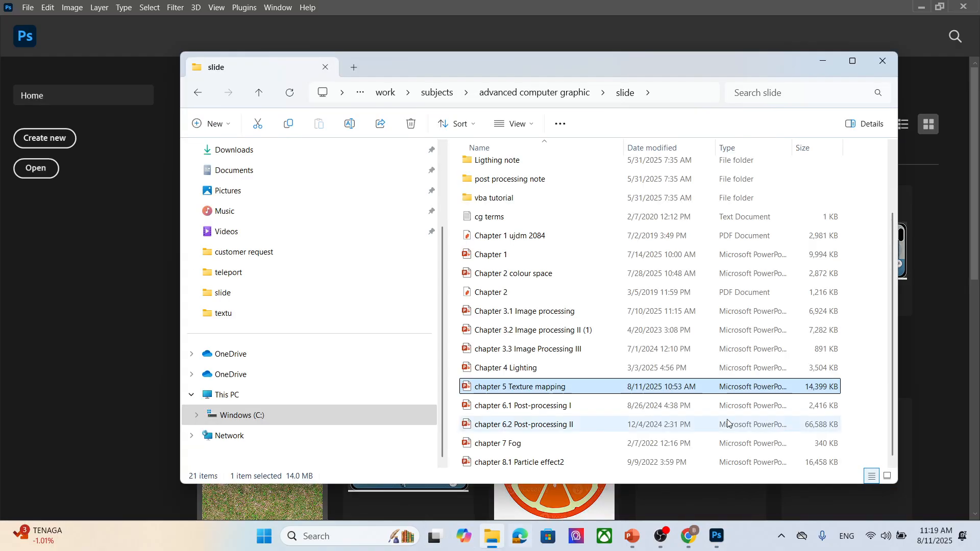
{"action": "scroll", "coordinate": [633, 386], "scroll_direction": "up", "scroll_amount": 3}
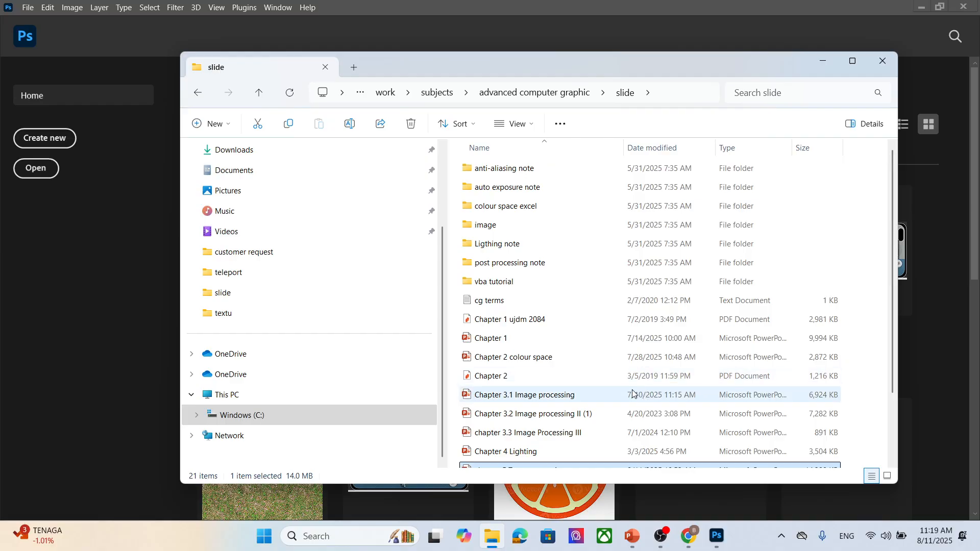
{"action": "scroll", "coordinate": [279, 360], "scroll_direction": "up", "scroll_amount": 2}
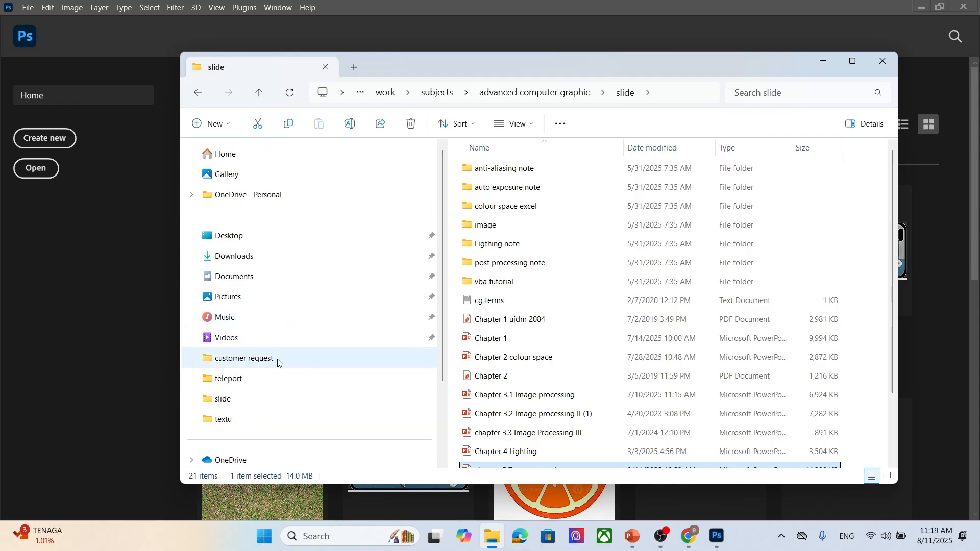
{"action": "left_click", "coordinate": [255, 416]}
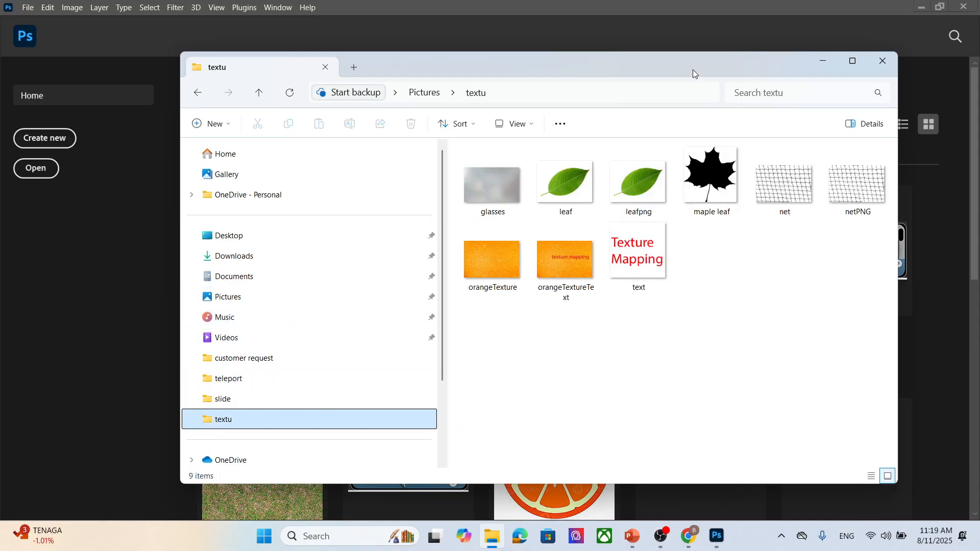
{"action": "left_click_drag", "start_coordinate": [693, 70], "coordinate": [750, 158]}
{"action": "left_click_drag", "start_coordinate": [764, 284], "coordinate": [355, 74]}
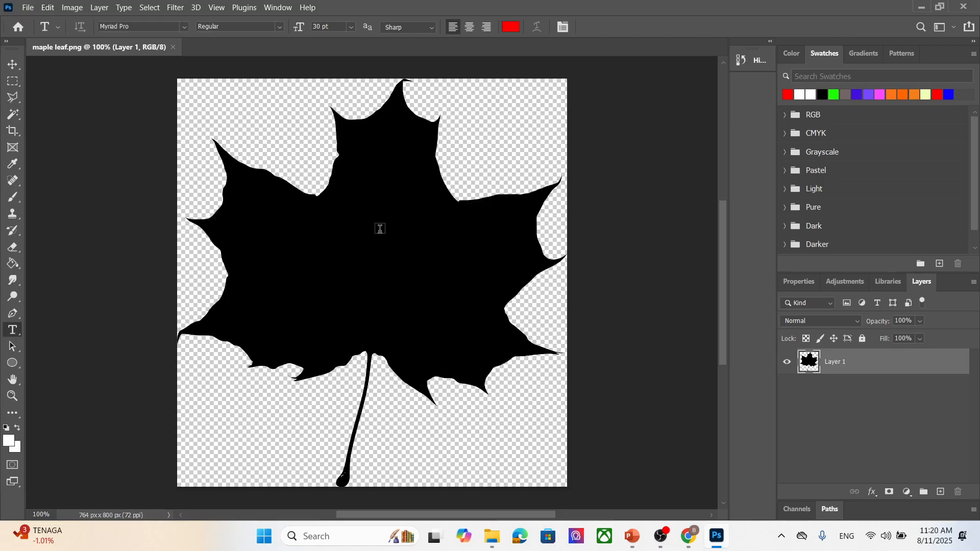
- Add a new layer and place it beneath the leaf layer
{"action": "double_click", "coordinate": [865, 365]}
{"action": "left_click", "coordinate": [701, 155]}
{"action": "left_click", "coordinate": [940, 492]}
{"action": "left_click_drag", "start_coordinate": [849, 370], "coordinate": [838, 409]}
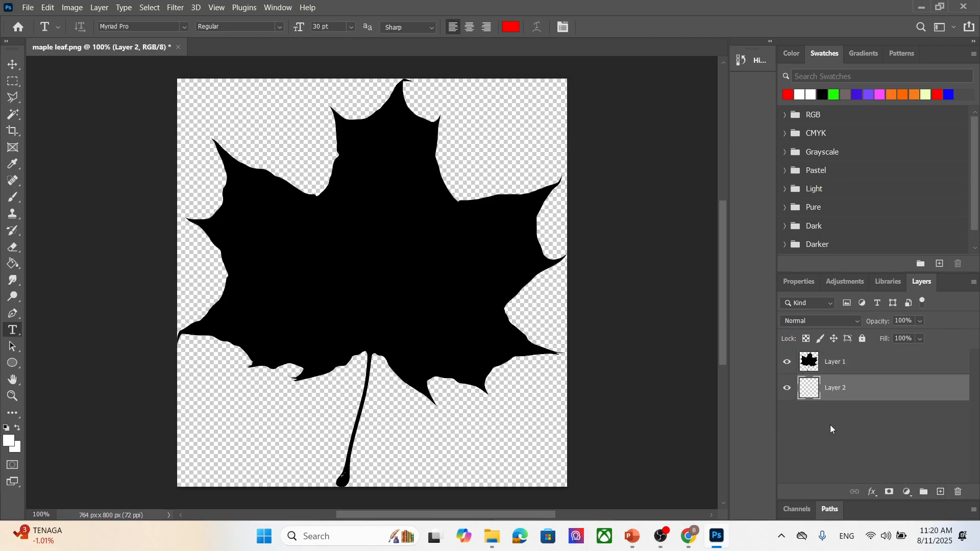
- Set the foreground color to black and fill the new lower layer with the Paint Bucket
{"action": "key", "text": "i"}
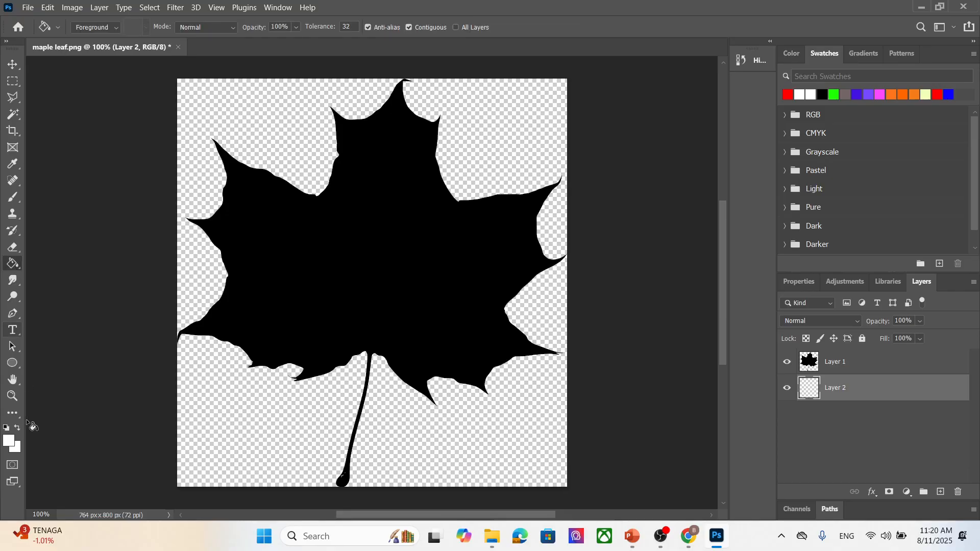
{"action": "left_click", "coordinate": [8, 440]}
{"action": "left_click", "coordinate": [681, 299]}
{"action": "left_click_drag", "start_coordinate": [682, 299], "coordinate": [636, 365]}
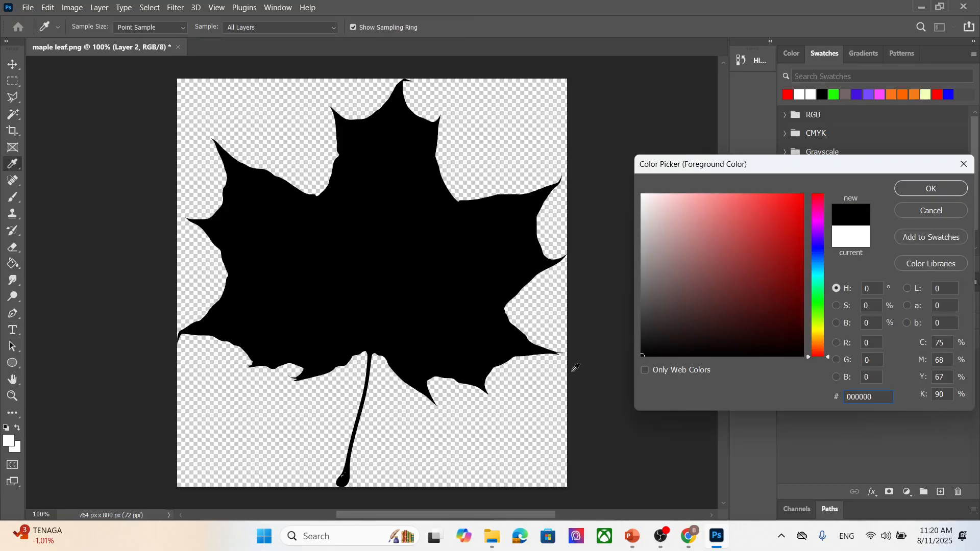
{"action": "left_click", "coordinate": [944, 192]}
{"action": "key", "text": "g"}
{"action": "left_click", "coordinate": [548, 330]}
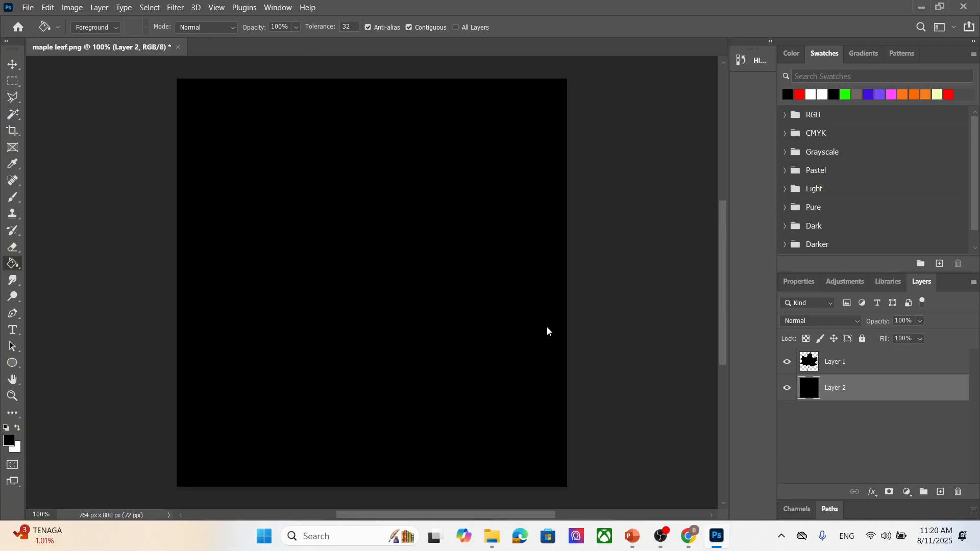
- Hide the black lower layer and select the leaf subject on the leaf layer
{"action": "left_click", "coordinate": [835, 365]}
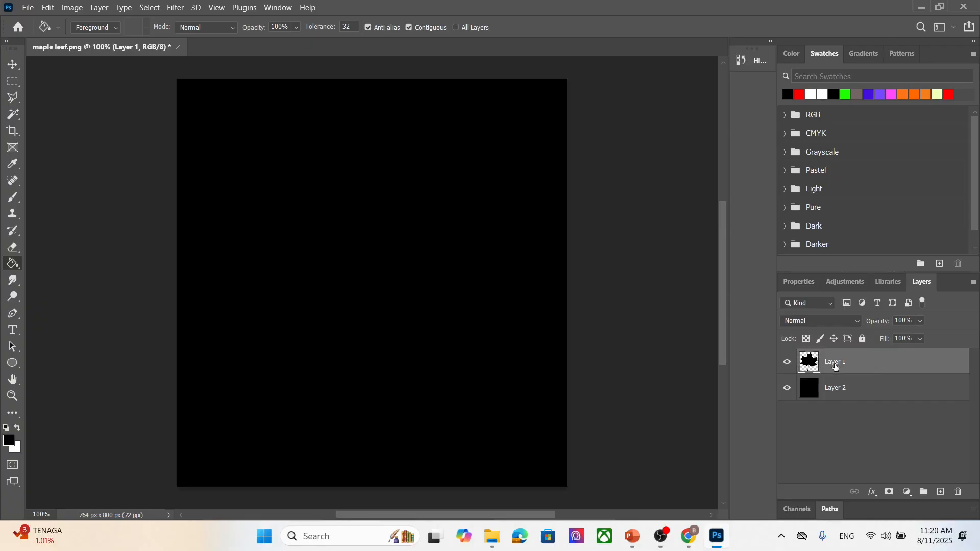
{"action": "left_click", "coordinate": [787, 389]}
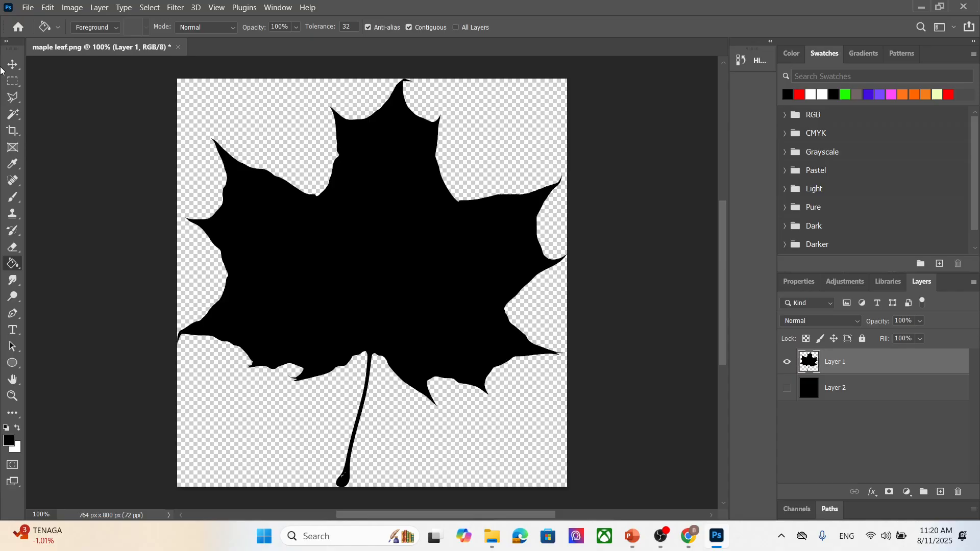
{"action": "left_click", "coordinate": [150, 7]}
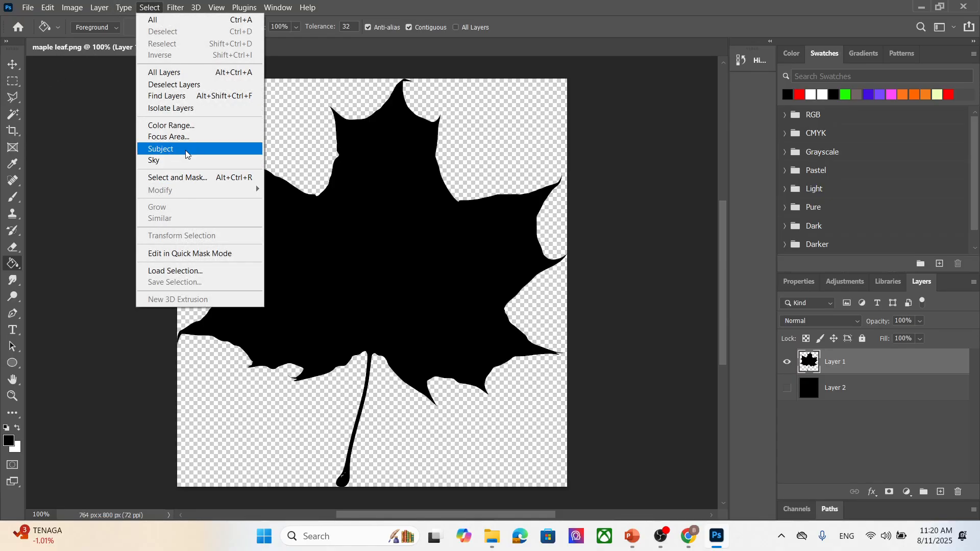
{"action": "left_click", "coordinate": [163, 148]}
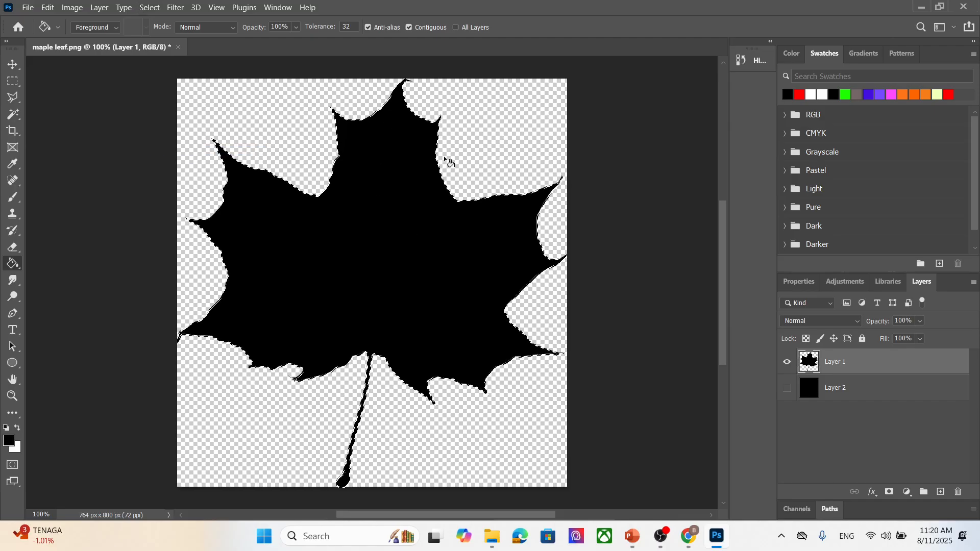
{"action": "right_click", "coordinate": [382, 200]}
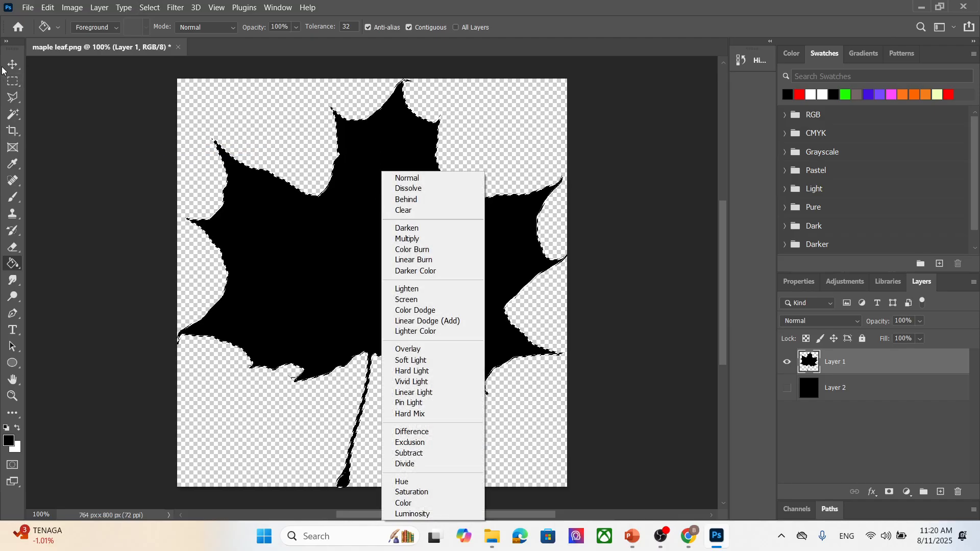
{"action": "left_click", "coordinate": [356, 207]}
- Copy the selected leaf onto a new layer
{"action": "left_click", "coordinate": [13, 81]}
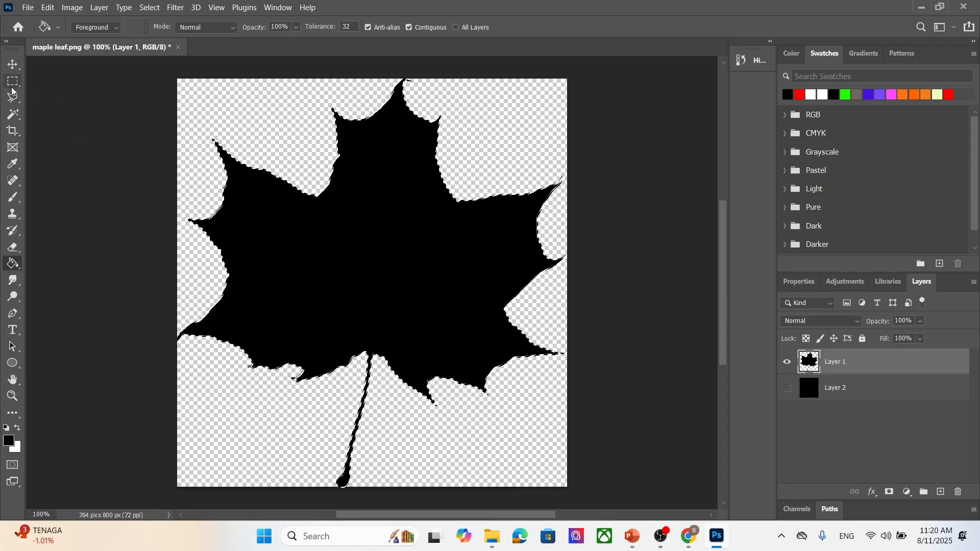
{"action": "right_click", "coordinate": [409, 235]}
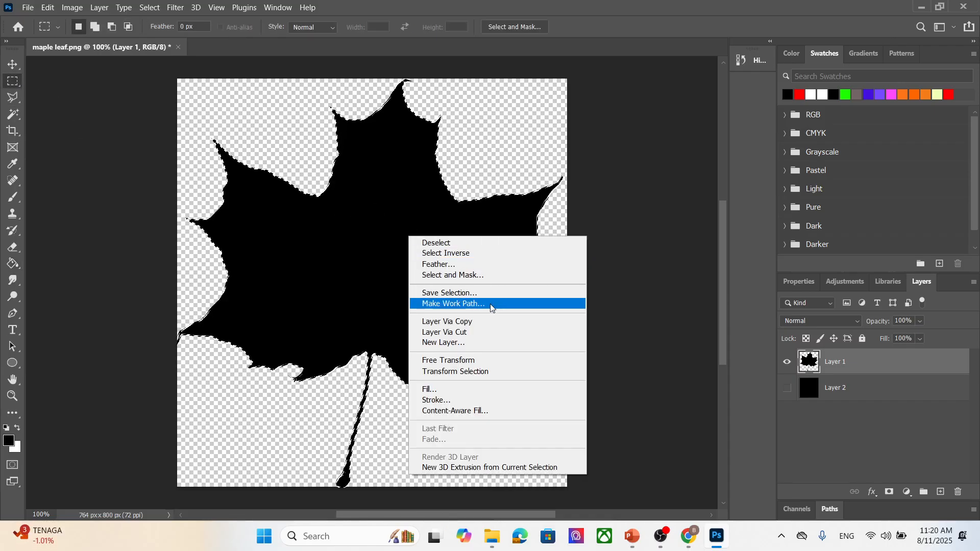
{"action": "left_click", "coordinate": [486, 321]}
- Delete the original leaf layer, keeping the new leaf copy layer
{"action": "left_click", "coordinate": [787, 388]}
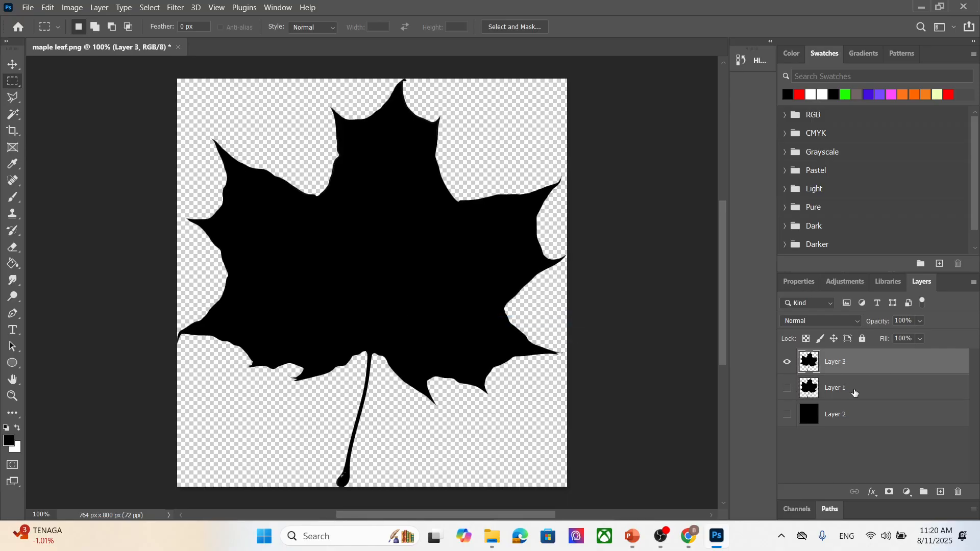
{"action": "left_click_drag", "start_coordinate": [852, 390], "coordinate": [959, 492]}
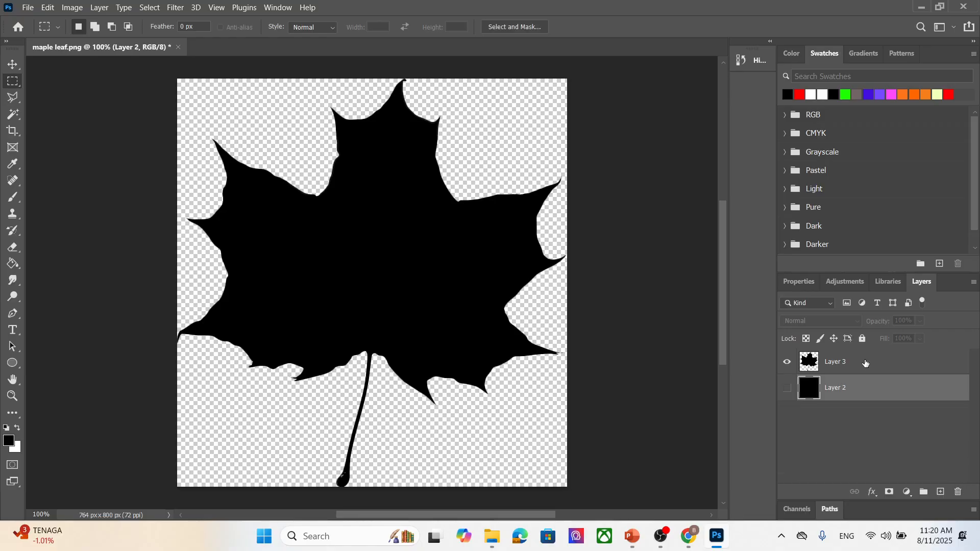
{"action": "left_click", "coordinate": [850, 363]}
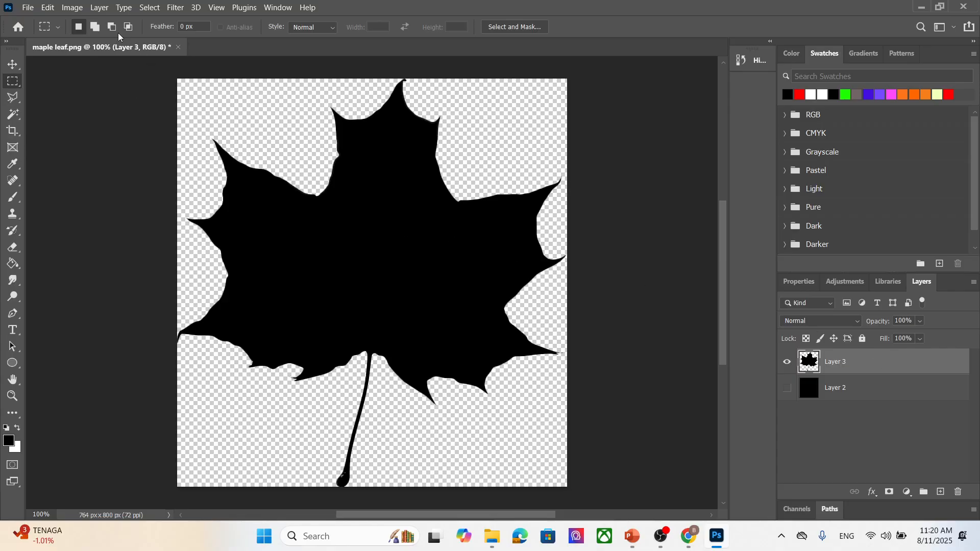
- Select the lower layer and set the foreground color to white, ffffff
{"action": "left_click", "coordinate": [856, 395]}
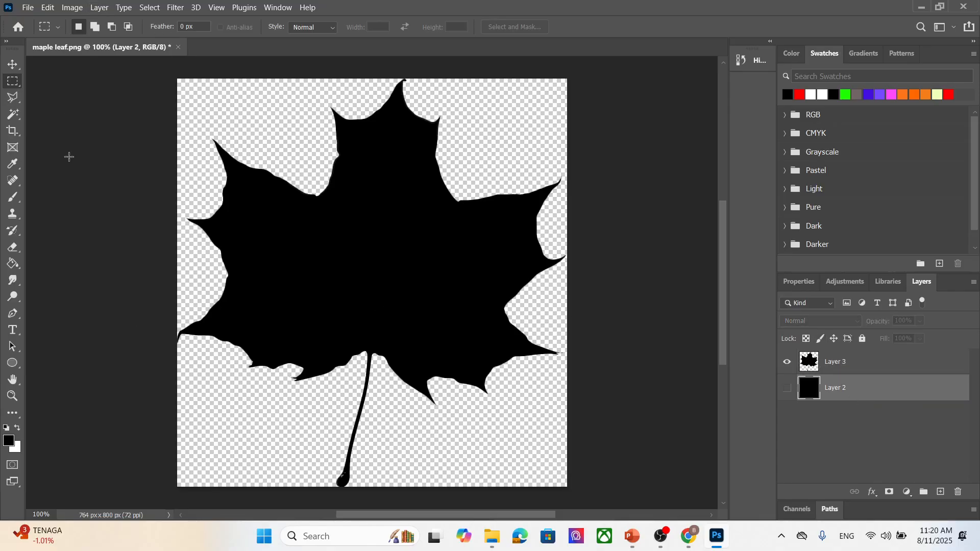
{"action": "left_click", "coordinate": [13, 442]}
{"action": "type", "text": "ffffff"}
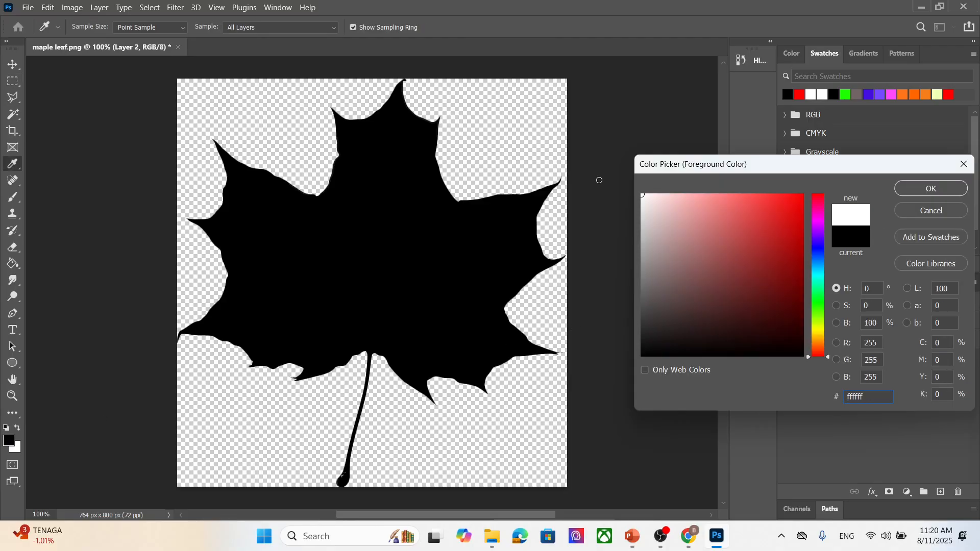
{"action": "left_click", "coordinate": [957, 189]}
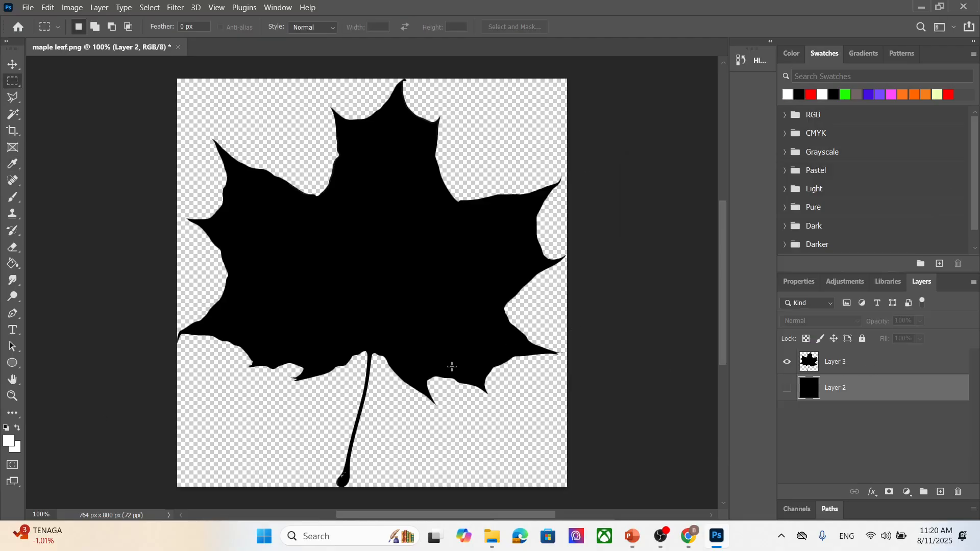
- Make the lower layer visible and fill it with white using the Paint Bucket
{"action": "left_click", "coordinate": [13, 264]}
{"action": "left_click", "coordinate": [513, 439]}
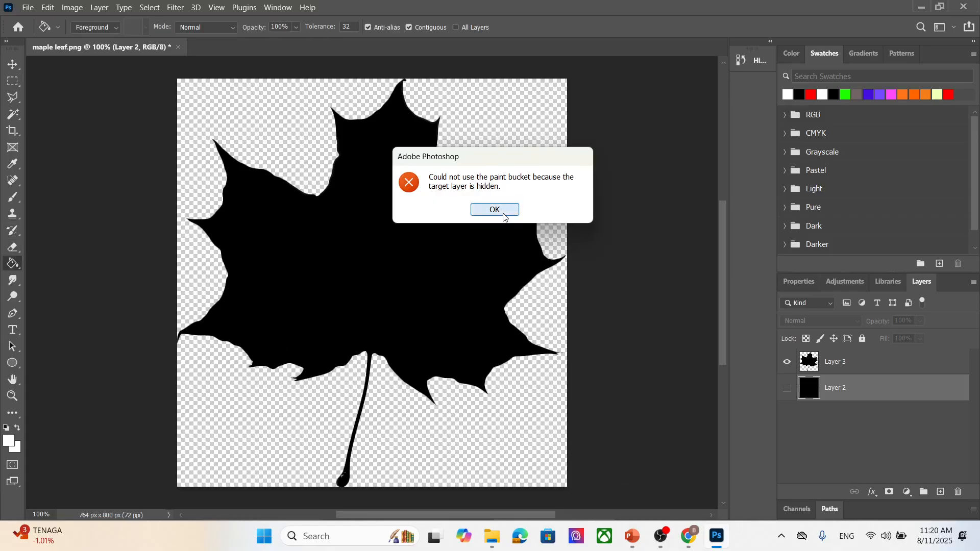
{"action": "left_click", "coordinate": [494, 209]}
{"action": "left_click", "coordinate": [788, 388]}
{"action": "left_click", "coordinate": [514, 389]}
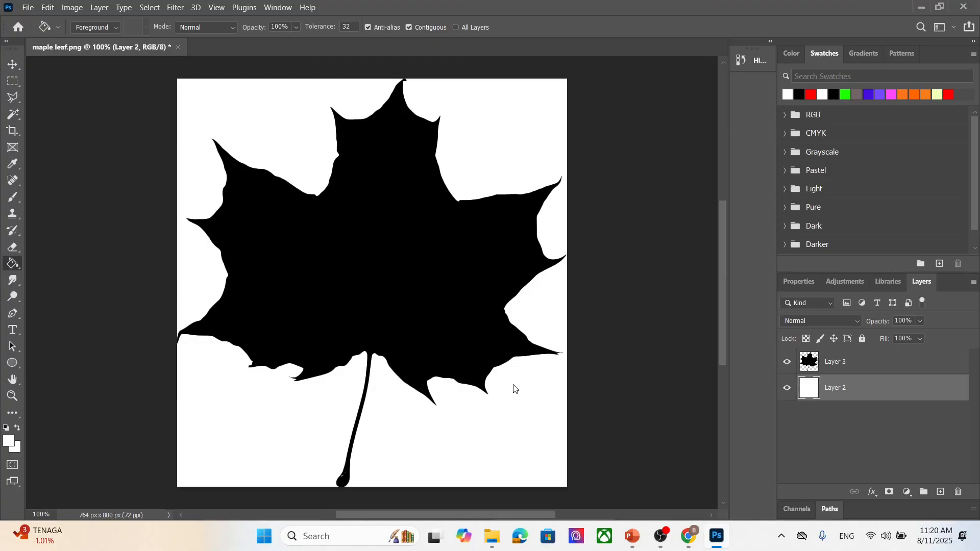
- Merge the leaf layer and the white background layer into one layer
{"action": "left_click", "coordinate": [884, 363]}
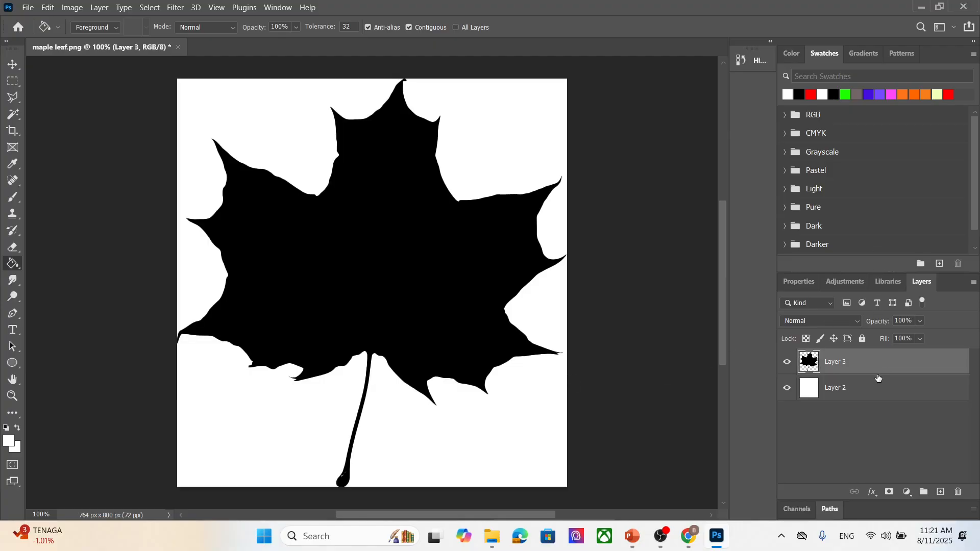
{"action": "left_click", "coordinate": [876, 385], "text": "shift"}
{"action": "right_click", "coordinate": [877, 381]}
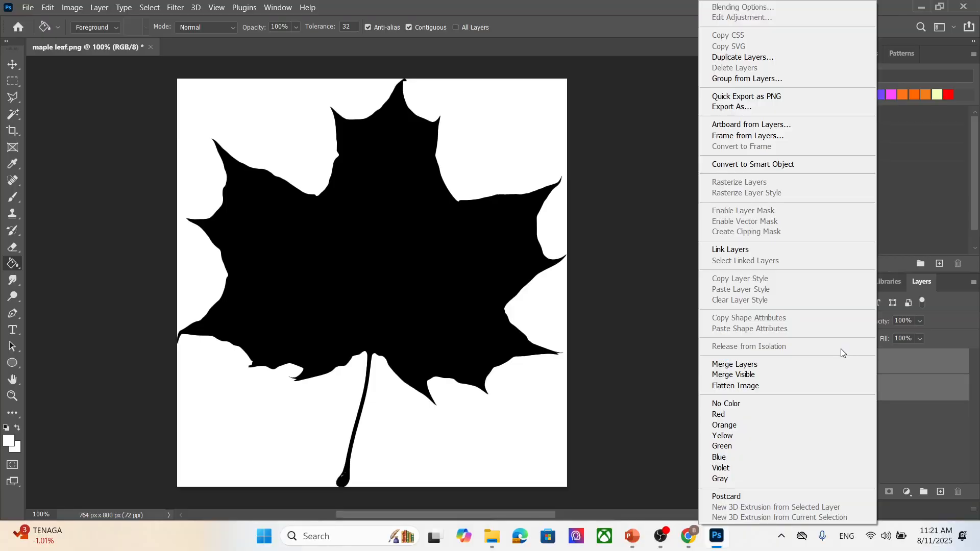
{"action": "left_click", "coordinate": [822, 361]}
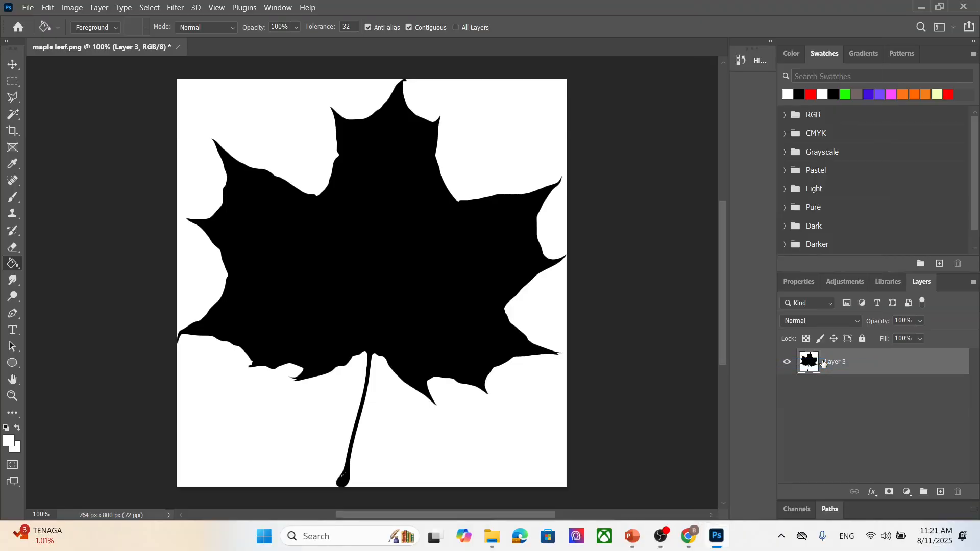
- Invert the merged layer's colors to get a white leaf on black
{"action": "left_click", "coordinate": [99, 7]}
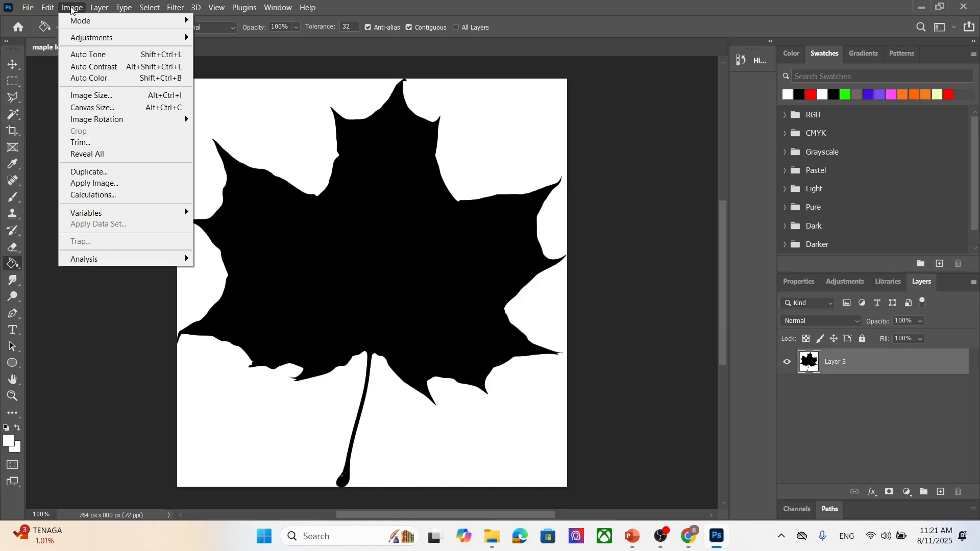
{"action": "mouse_move", "coordinate": [92, 38]}
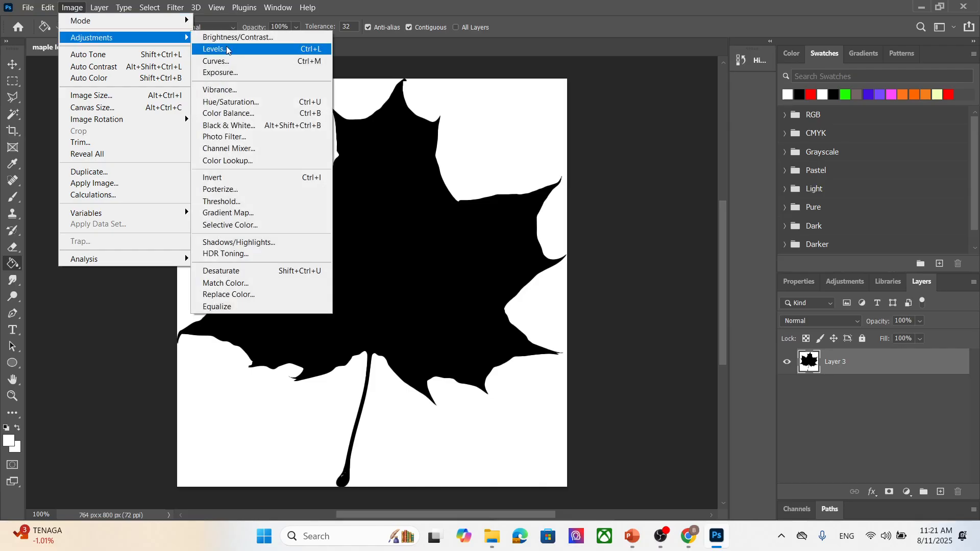
{"action": "left_click", "coordinate": [294, 177]}
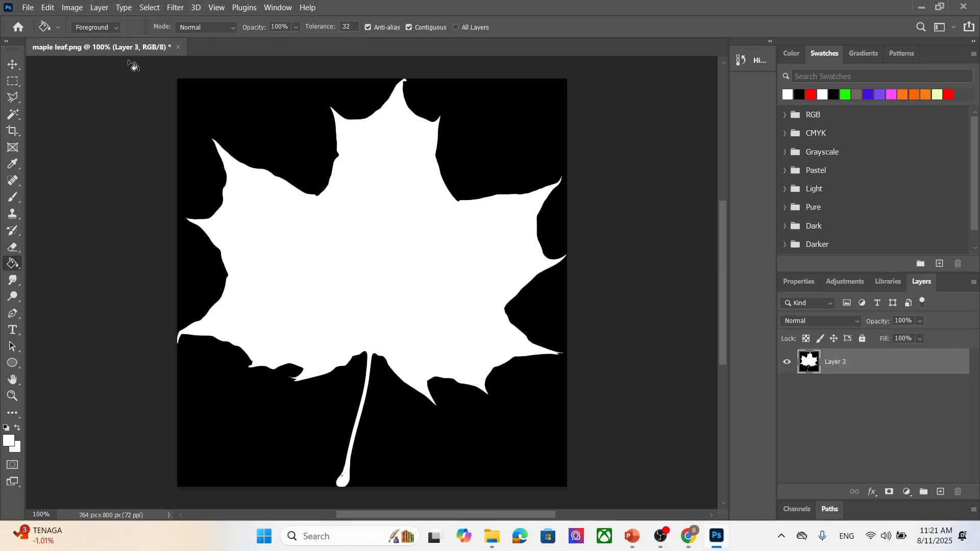
- Export the image as a JPG into the textu folder, appending bw to the file name
{"action": "left_click", "coordinate": [32, 8]}
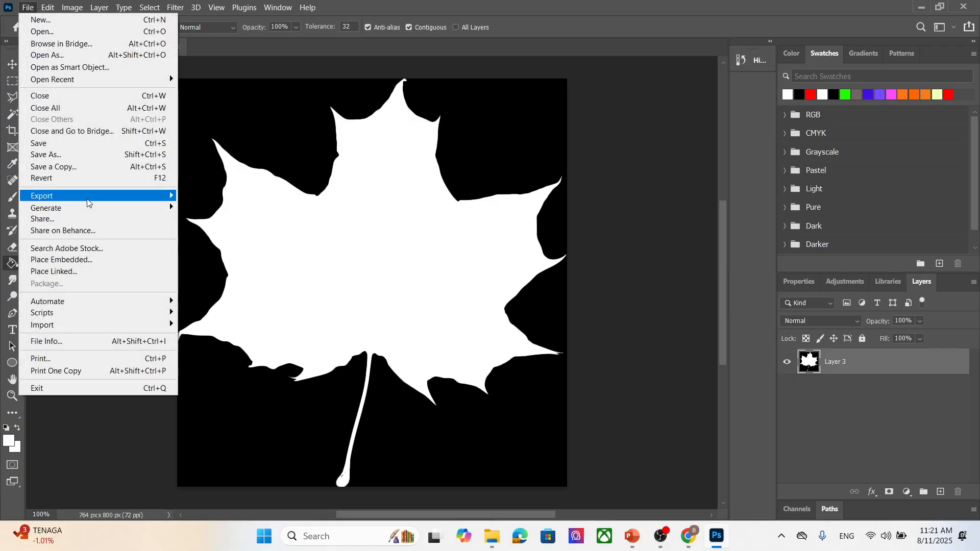
{"action": "mouse_move", "coordinate": [128, 196]}
{"action": "left_click", "coordinate": [285, 207]}
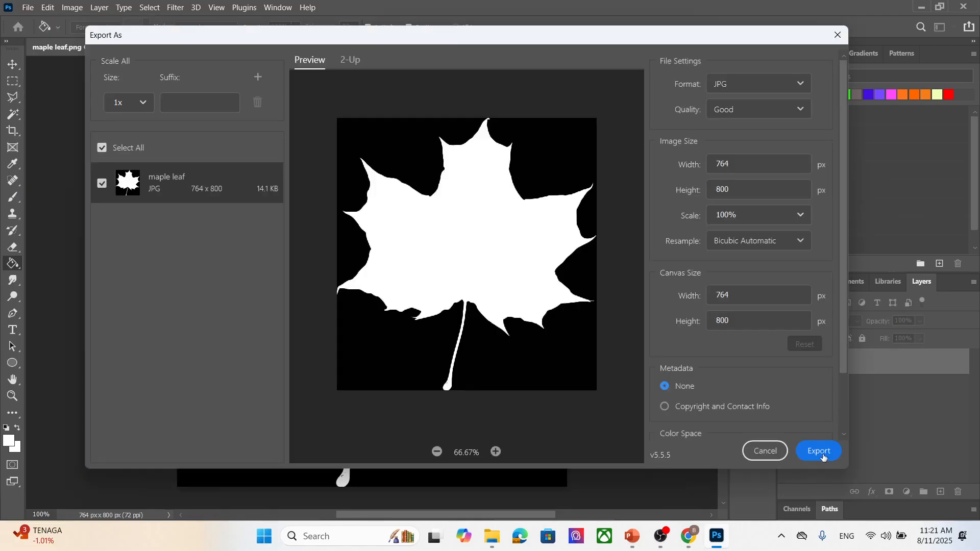
{"action": "left_click", "coordinate": [820, 452]}
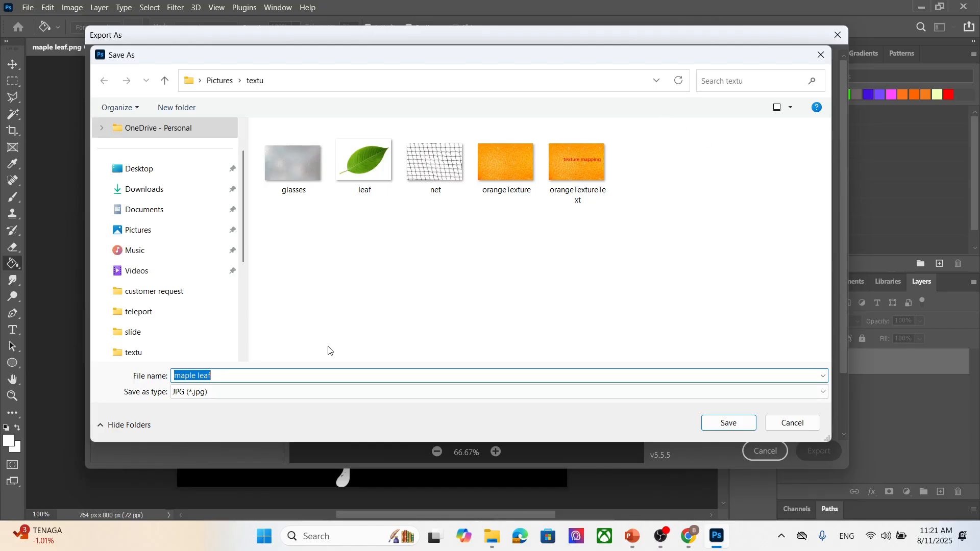
{"action": "left_click", "coordinate": [256, 375]}
{"action": "type", "text": "bw"}
{"action": "left_click", "coordinate": [746, 427]}
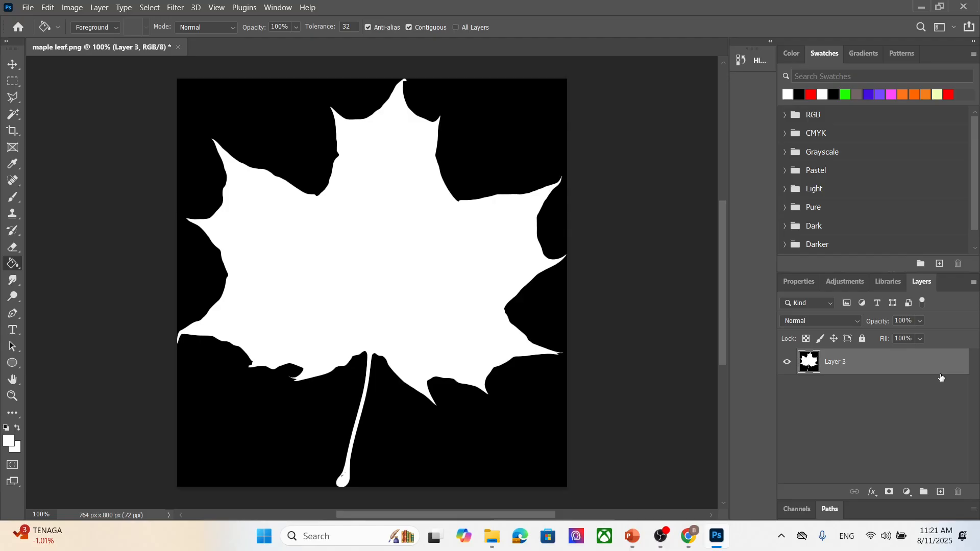
{"action": "left_click", "coordinate": [150, 8]}
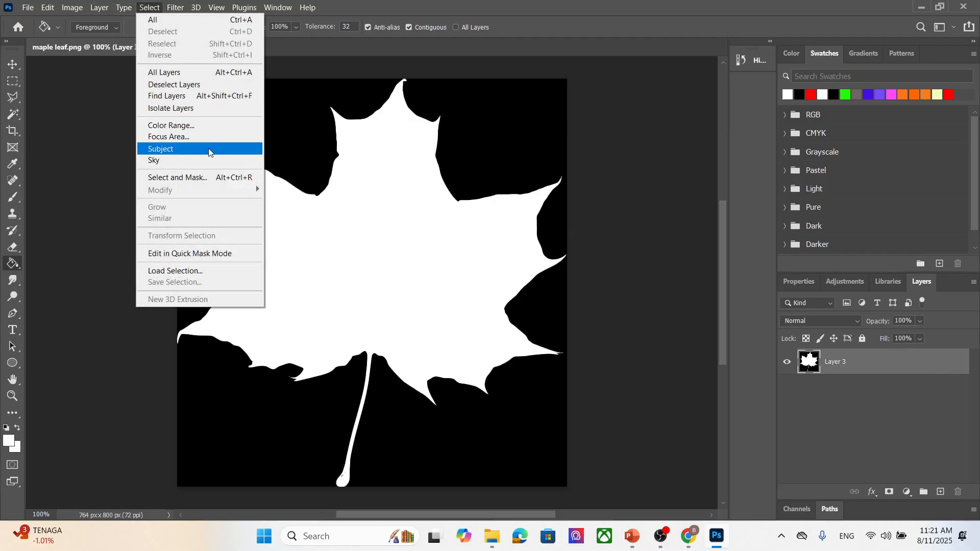
{"action": "left_click", "coordinate": [160, 149]}
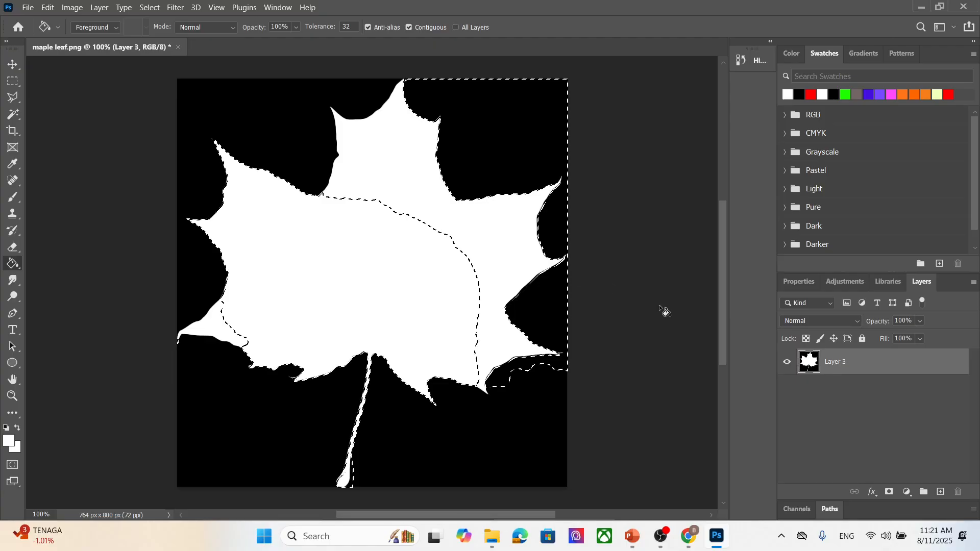
{"action": "key", "text": "ctrl+d"}
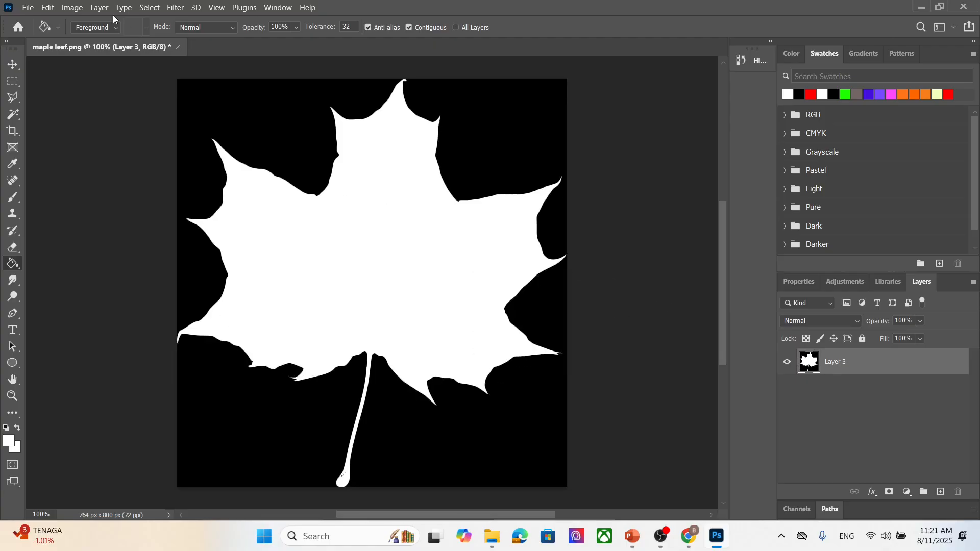
- Select the white leaf area using Color Range with sampled colors
{"action": "left_click", "coordinate": [149, 8]}
{"action": "left_click", "coordinate": [197, 126]}
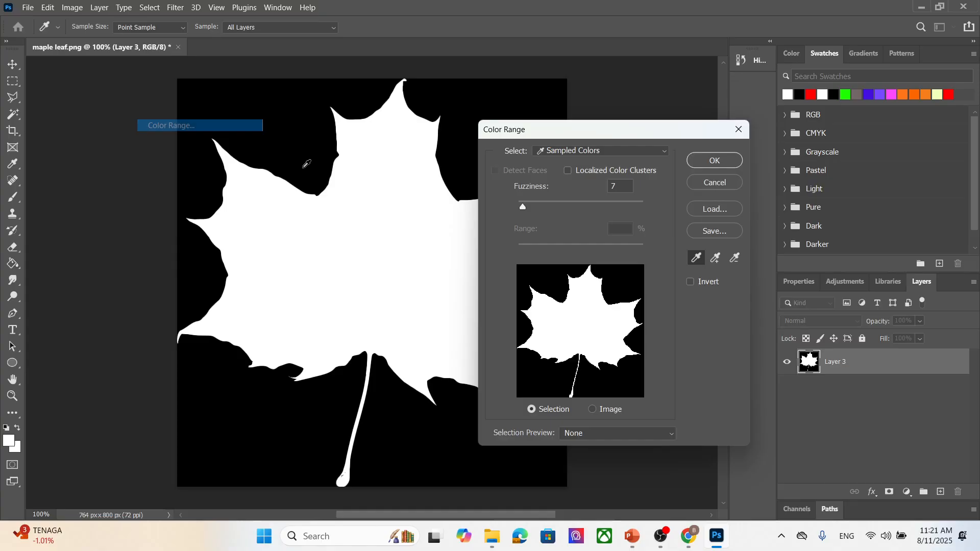
{"action": "left_click", "coordinate": [714, 161]}
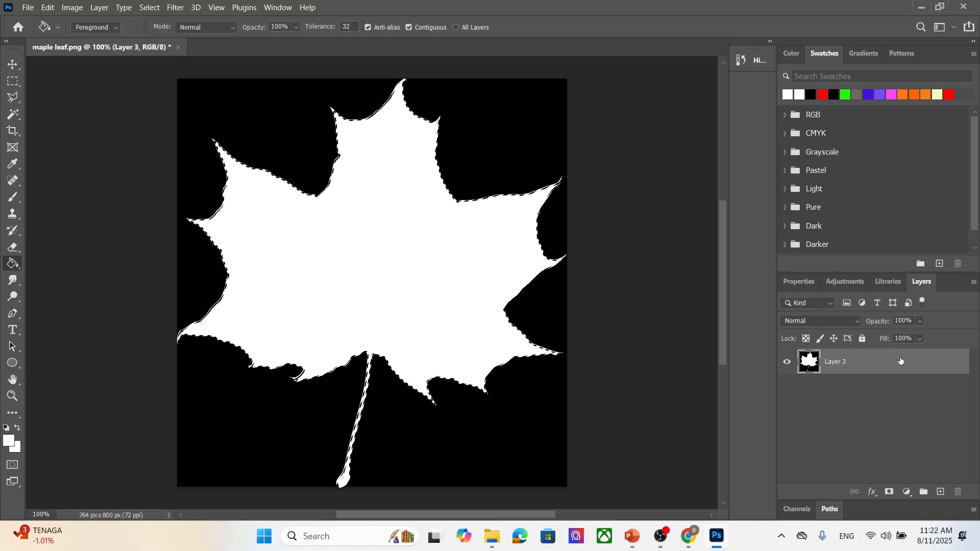
- Copy the selected leaf area onto a new layer
{"action": "right_click", "coordinate": [370, 238]}
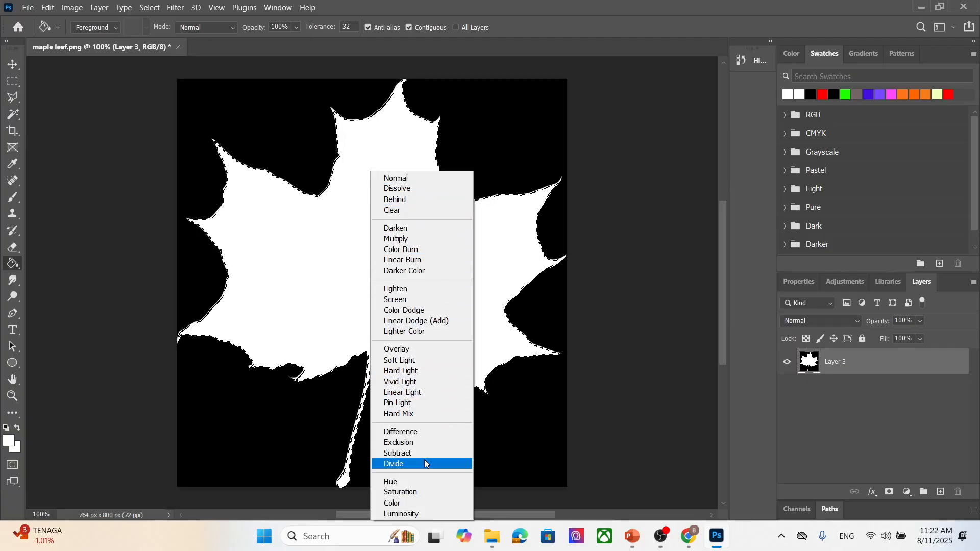
{"action": "left_click", "coordinate": [15, 80]}
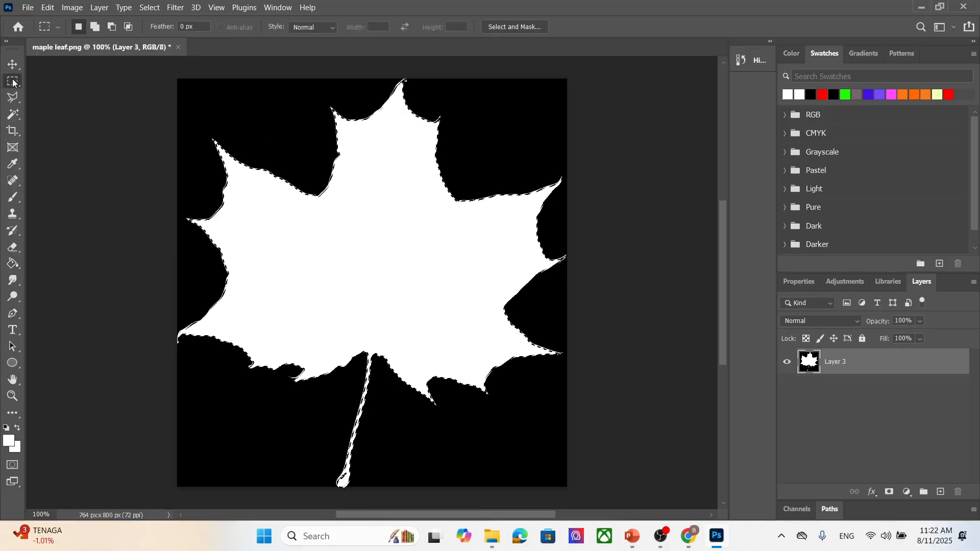
{"action": "right_click", "coordinate": [411, 254]}
{"action": "left_click", "coordinate": [498, 333]}
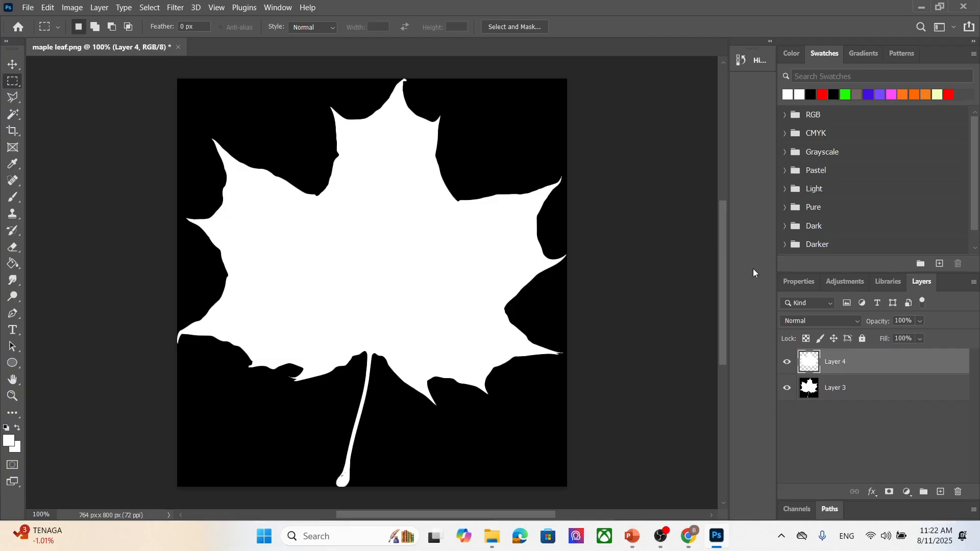
- Open the layer style for Layer 4 and enable a Gradient Overlay effect
{"action": "double_click", "coordinate": [922, 366]}
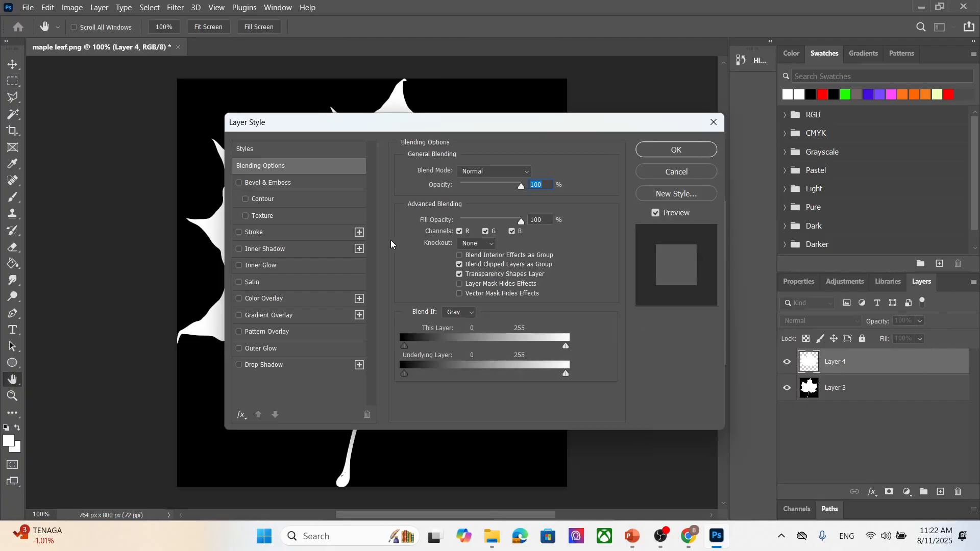
{"action": "left_click", "coordinate": [314, 316]}
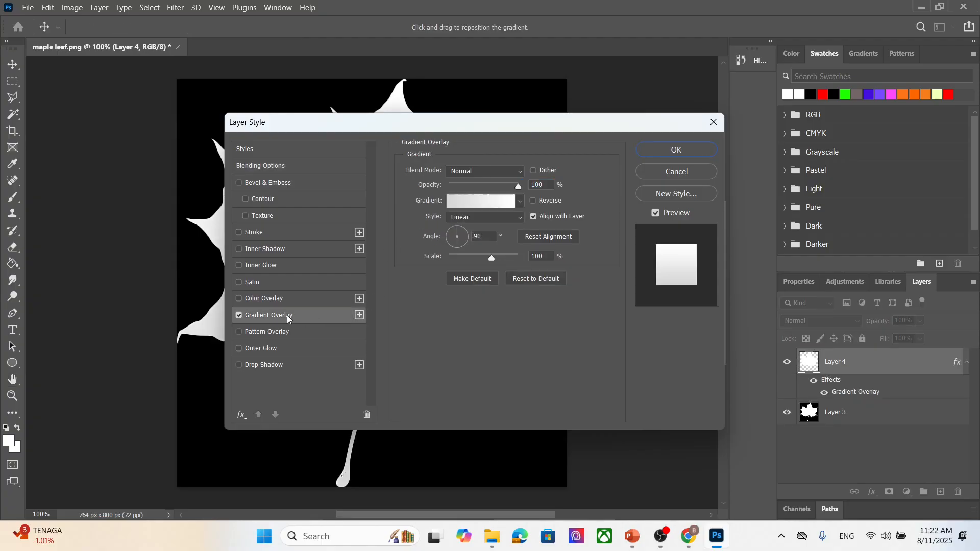
{"action": "left_click", "coordinate": [360, 315]}
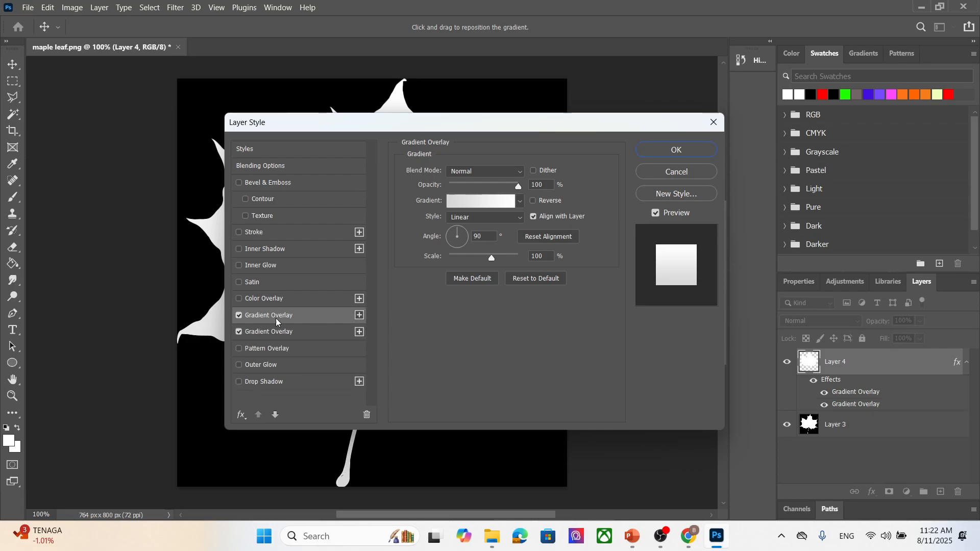
{"action": "left_click", "coordinate": [320, 333]}
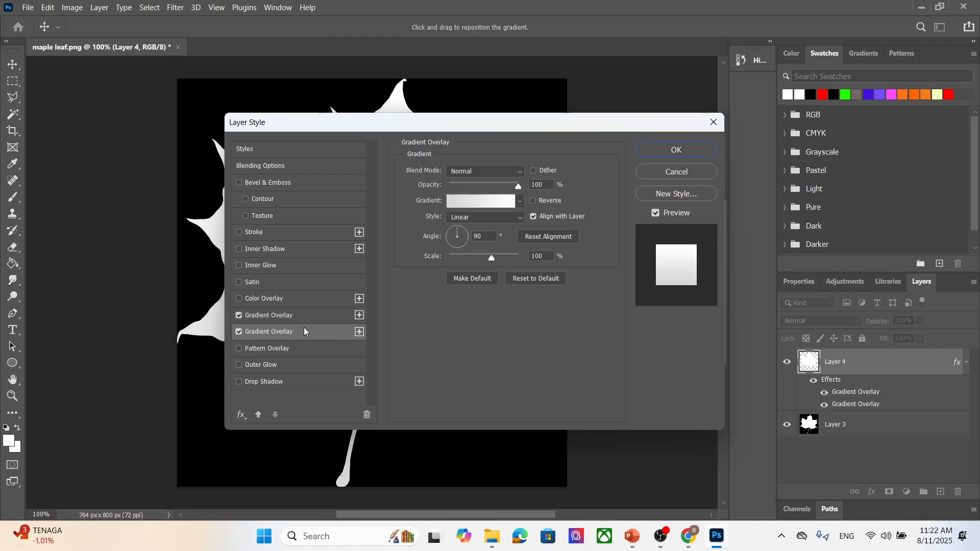
{"action": "left_click", "coordinate": [367, 414]}
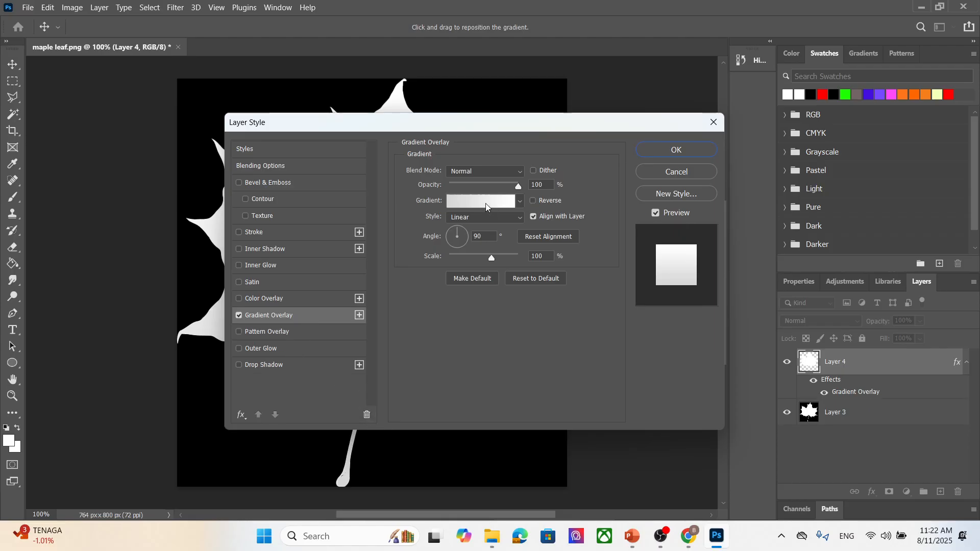
- Edit the overlay gradient, moving the gray color stop to about 17% and the start opacity stop to about 40%
{"action": "left_click_drag", "start_coordinate": [518, 127], "coordinate": [672, 146]}
{"action": "left_click", "coordinate": [654, 189]}
{"action": "left_click", "coordinate": [654, 190]}
{"action": "left_click", "coordinate": [633, 220]}
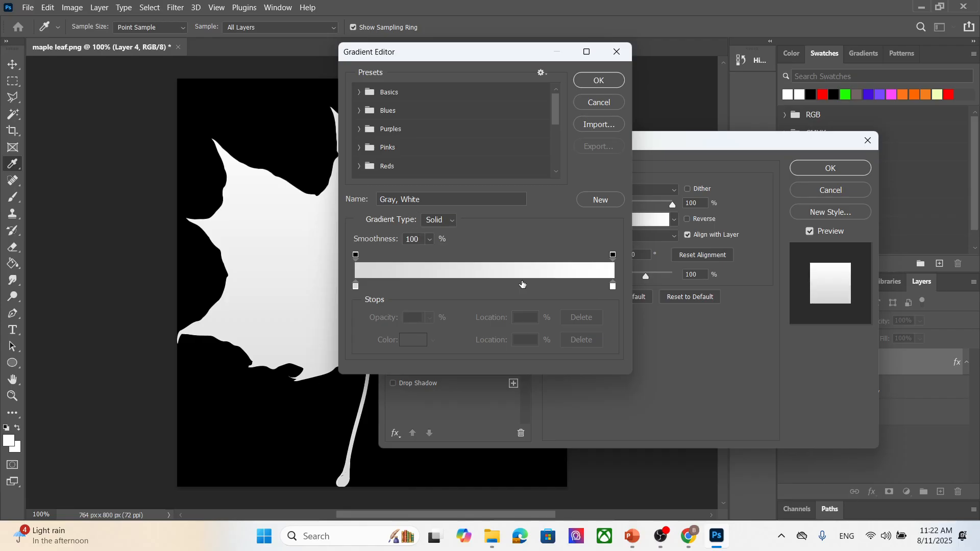
{"action": "left_click_drag", "start_coordinate": [356, 286], "coordinate": [401, 286]}
{"action": "left_click_drag", "start_coordinate": [356, 254], "coordinate": [456, 255]}
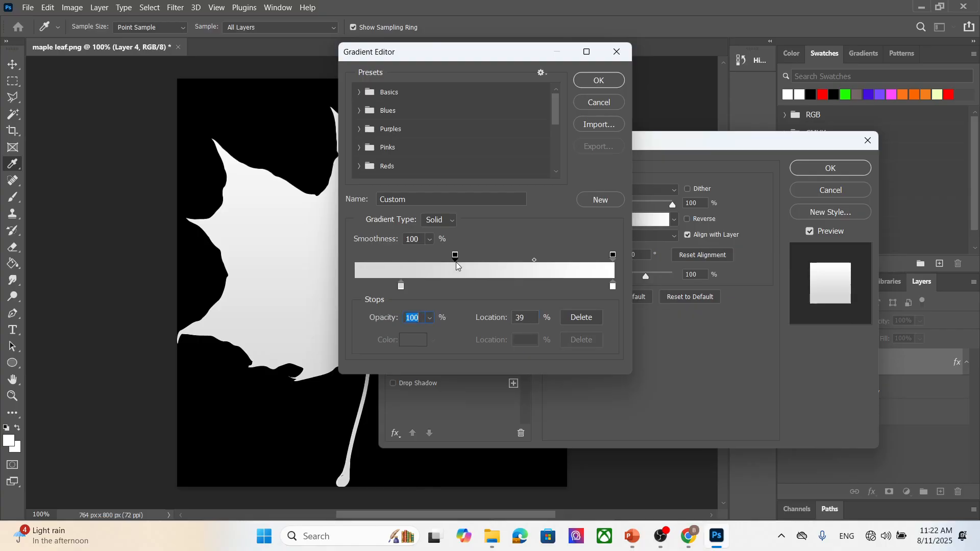
{"action": "left_click_drag", "start_coordinate": [522, 59], "coordinate": [297, 151]}
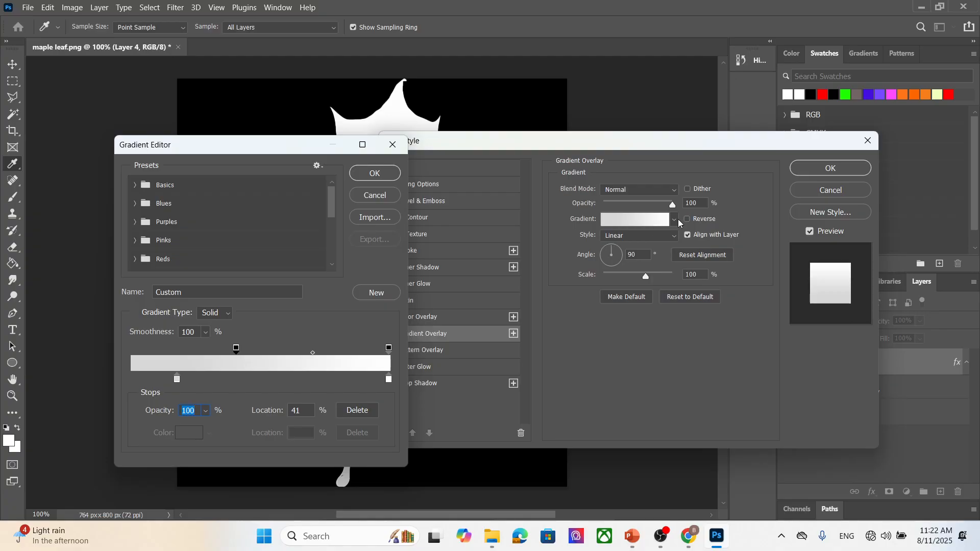
{"action": "left_click", "coordinate": [375, 173]}
- Adjust the overlay angle, pick a preset from the Grays gradient folder, and apply the layer style
{"action": "left_click_drag", "start_coordinate": [608, 248], "coordinate": [626, 272]}
{"action": "mouse_move", "coordinate": [672, 207]}
{"action": "left_mouse_down"}
{"action": "mouse_move", "coordinate": [648, 205]}
{"action": "mouse_move", "coordinate": [673, 205]}
{"action": "left_mouse_up"}
{"action": "left_click", "coordinate": [674, 220]}
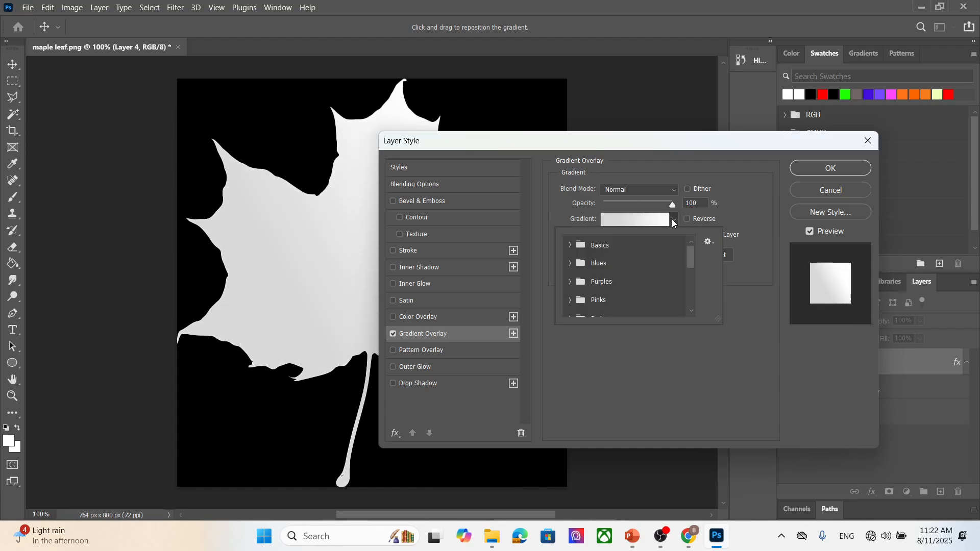
{"action": "scroll", "coordinate": [661, 264], "scroll_direction": "down", "scroll_amount": 2}
{"action": "scroll", "coordinate": [662, 264], "scroll_direction": "down", "scroll_amount": 4}
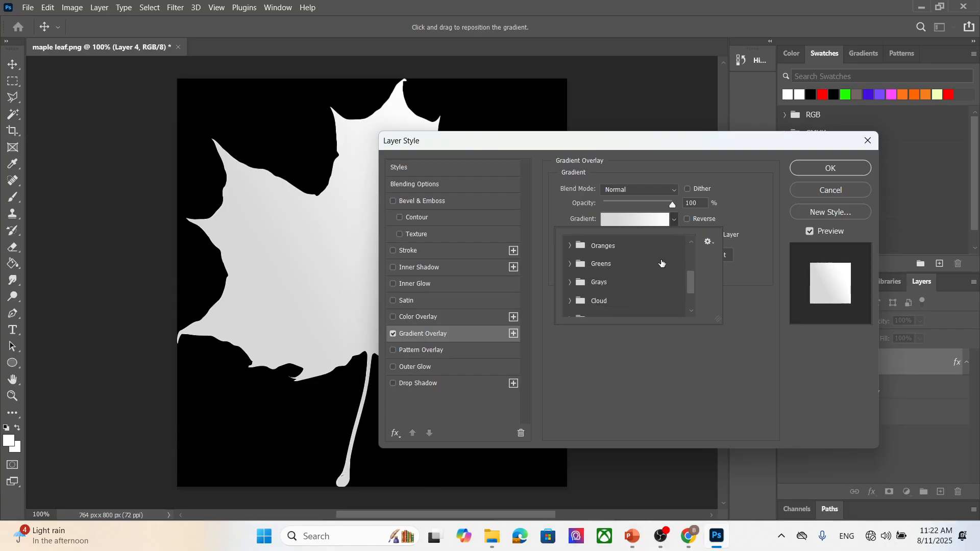
{"action": "scroll", "coordinate": [662, 263], "scroll_direction": "up", "scroll_amount": 2}
{"action": "scroll", "coordinate": [661, 264], "scroll_direction": "up", "scroll_amount": 1}
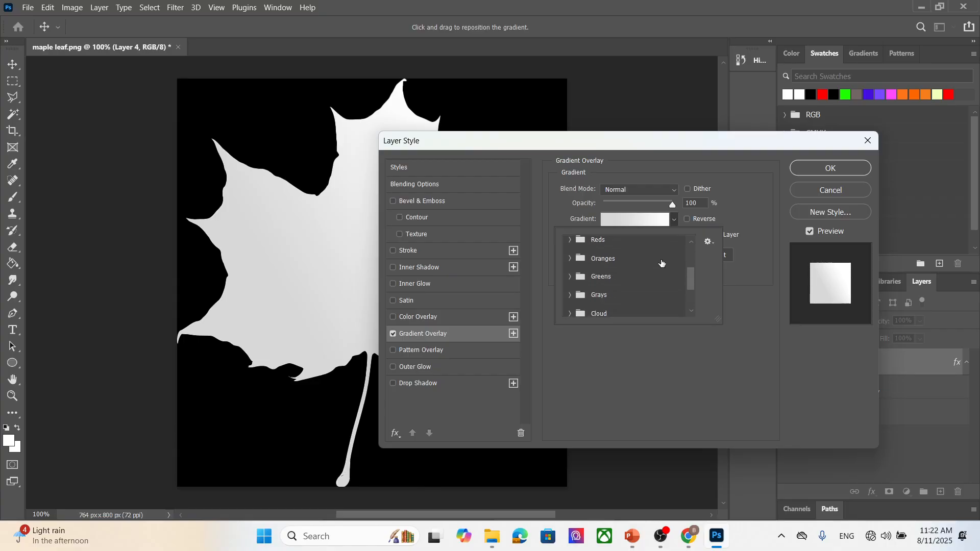
{"action": "left_click", "coordinate": [620, 285]}
{"action": "left_click", "coordinate": [567, 286]}
{"action": "scroll", "coordinate": [685, 284], "scroll_direction": "down", "scroll_amount": 3}
{"action": "left_click", "coordinate": [671, 276]}
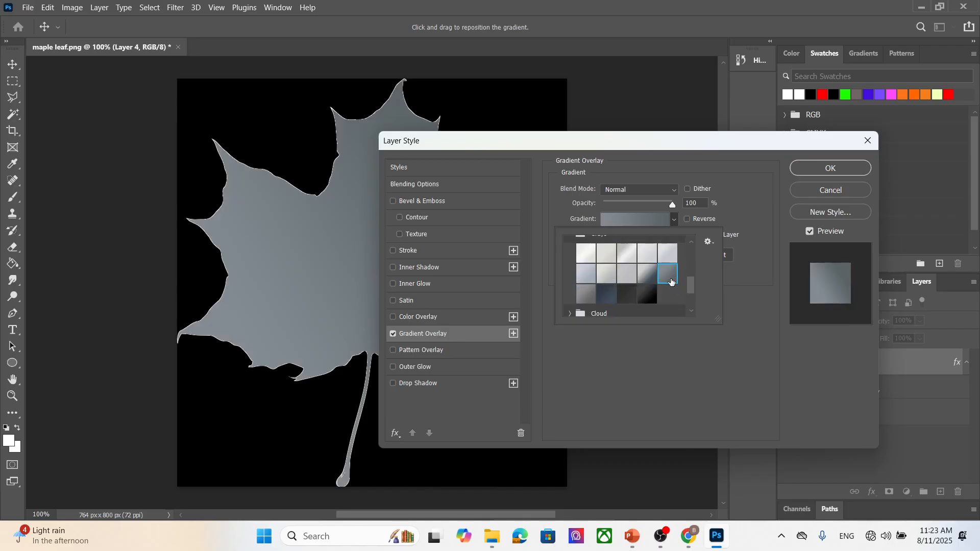
{"action": "left_click", "coordinate": [582, 271]}
{"action": "left_click", "coordinate": [607, 273]}
{"action": "left_click", "coordinate": [587, 256]}
{"action": "left_click", "coordinate": [608, 259]}
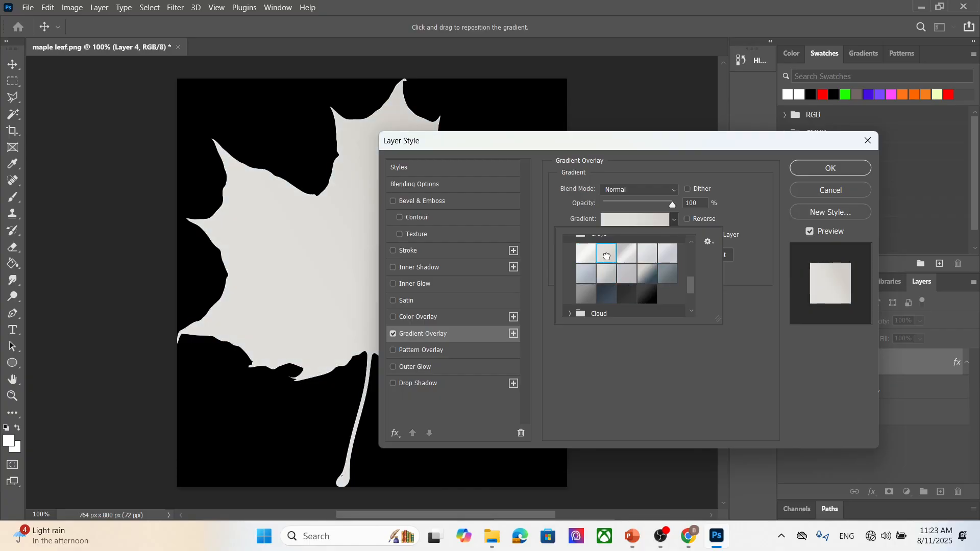
{"action": "left_click", "coordinate": [627, 257]}
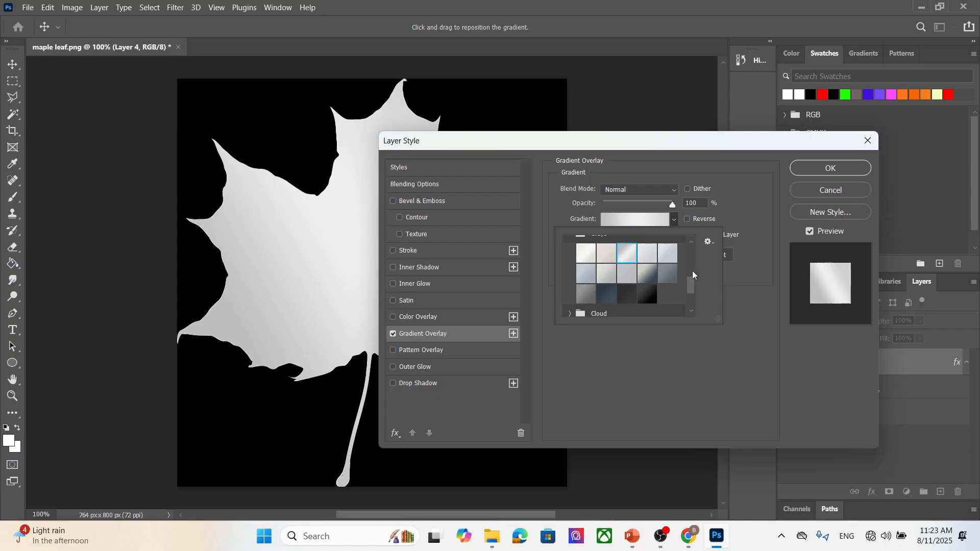
{"action": "scroll", "coordinate": [693, 274], "scroll_direction": "up", "scroll_amount": 1}
{"action": "left_click", "coordinate": [669, 286]}
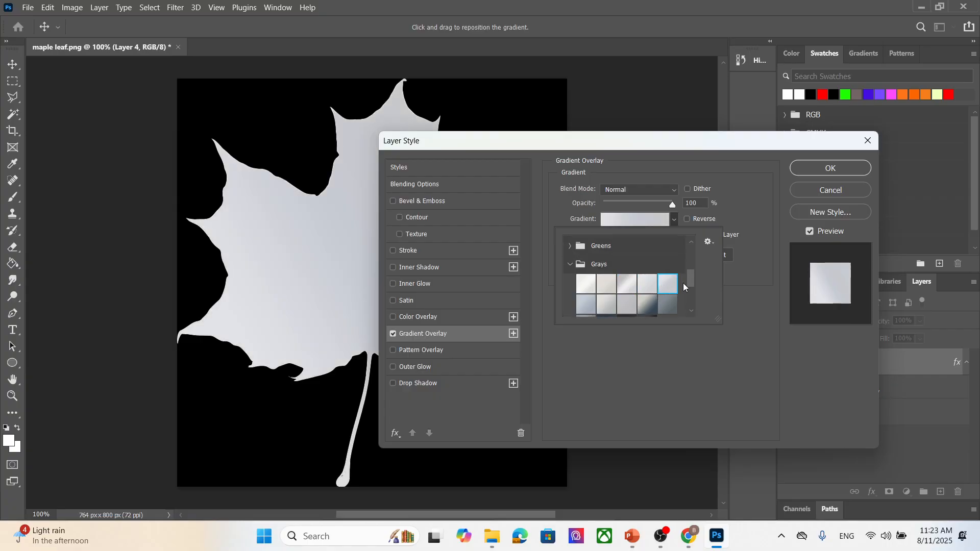
{"action": "left_click", "coordinate": [848, 171]}
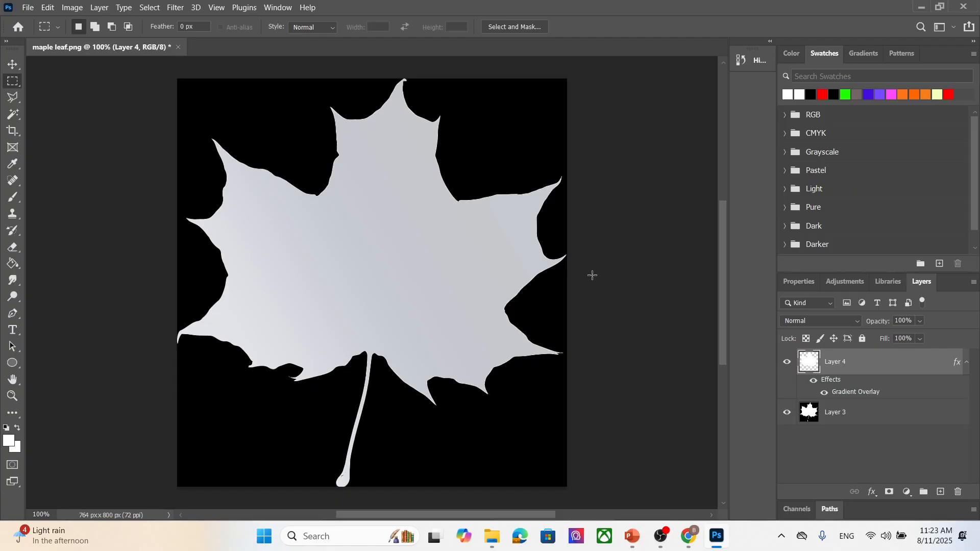
- Reopen the Gradient Overlay effect and change its style to Radial
{"action": "double_click", "coordinate": [870, 392]}
{"action": "mouse_move", "coordinate": [617, 256]}
{"action": "left_mouse_down"}
{"action": "mouse_move", "coordinate": [606, 265]}
{"action": "mouse_move", "coordinate": [618, 252]}
{"action": "left_mouse_up"}
{"action": "left_click", "coordinate": [629, 236]}
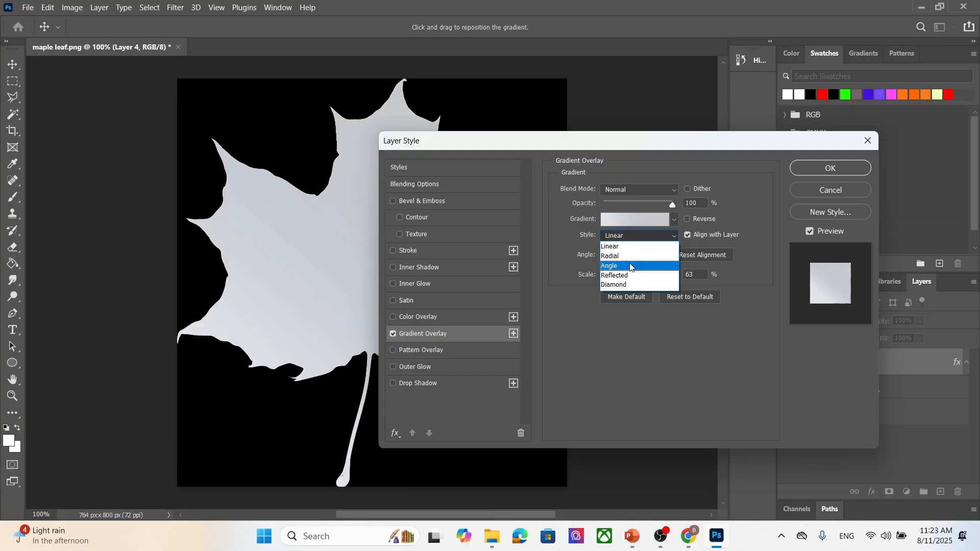
{"action": "left_click", "coordinate": [629, 264]}
{"action": "left_click_drag", "start_coordinate": [616, 257], "coordinate": [624, 257]}
{"action": "left_click", "coordinate": [638, 235]}
{"action": "left_click", "coordinate": [629, 257]}
{"action": "left_click_drag", "start_coordinate": [638, 145], "coordinate": [724, 142]}
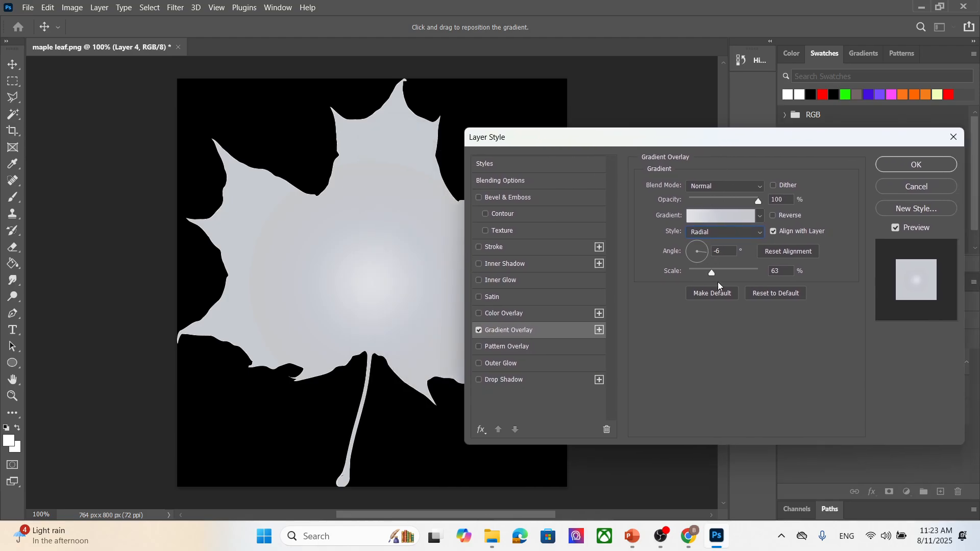
- Set the overlay scale to 80% and switch the gradient to the first Grays preset
{"action": "mouse_move", "coordinate": [712, 271]}
{"action": "left_mouse_down"}
{"action": "mouse_move", "coordinate": [742, 274]}
{"action": "mouse_move", "coordinate": [690, 270]}
{"action": "mouse_move", "coordinate": [746, 275]}
{"action": "mouse_move", "coordinate": [709, 275]}
{"action": "left_mouse_up"}
{"action": "left_click", "coordinate": [760, 216]}
{"action": "left_click", "coordinate": [714, 276]}
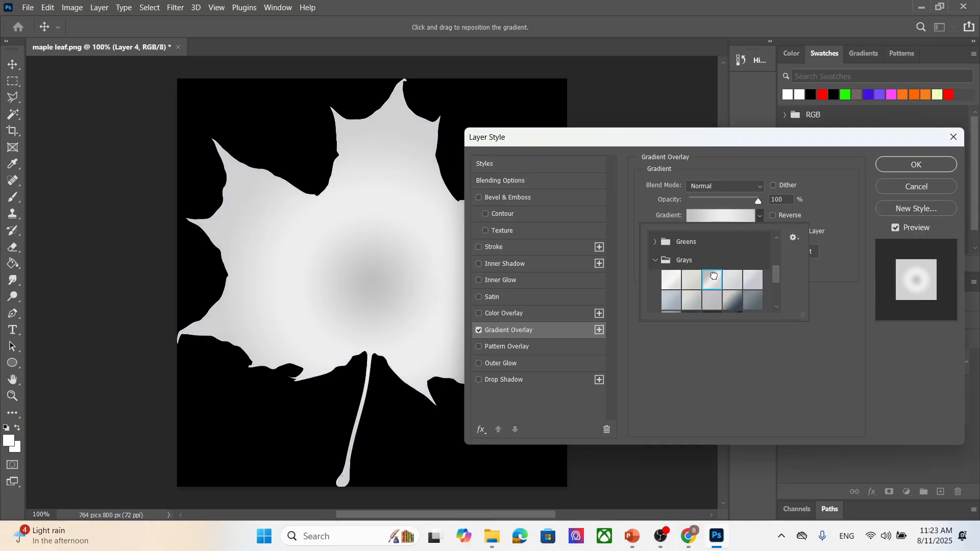
{"action": "left_click", "coordinate": [689, 281]}
{"action": "left_click", "coordinate": [667, 279]}
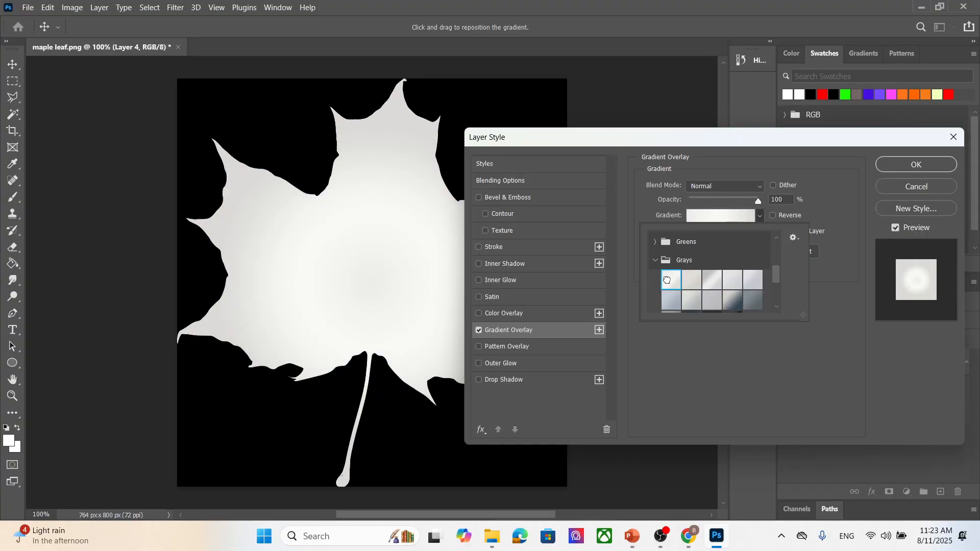
{"action": "left_click", "coordinate": [845, 205]}
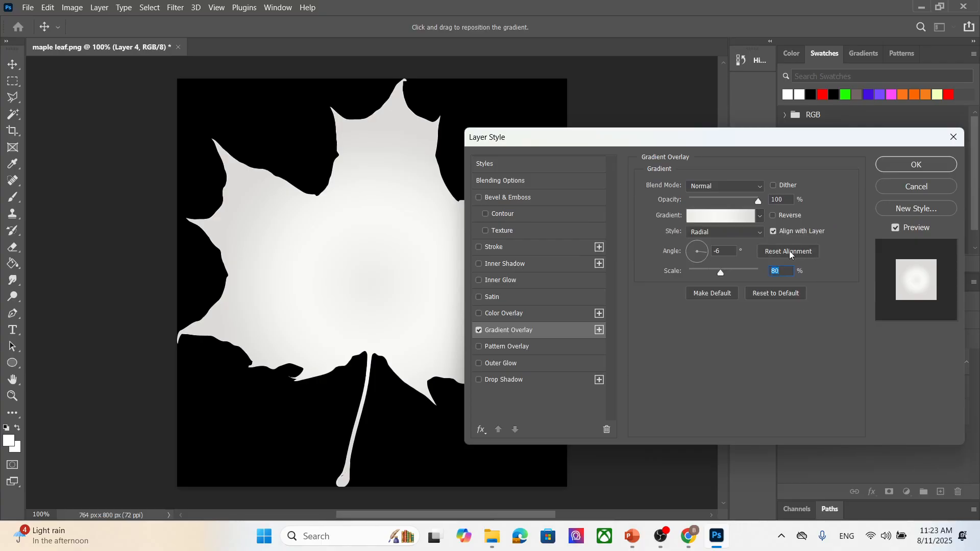
- Set the radial overlay's angle to 7° and adjust its scale, then confirm the layer style
{"action": "left_click_drag", "start_coordinate": [707, 255], "coordinate": [712, 274]}
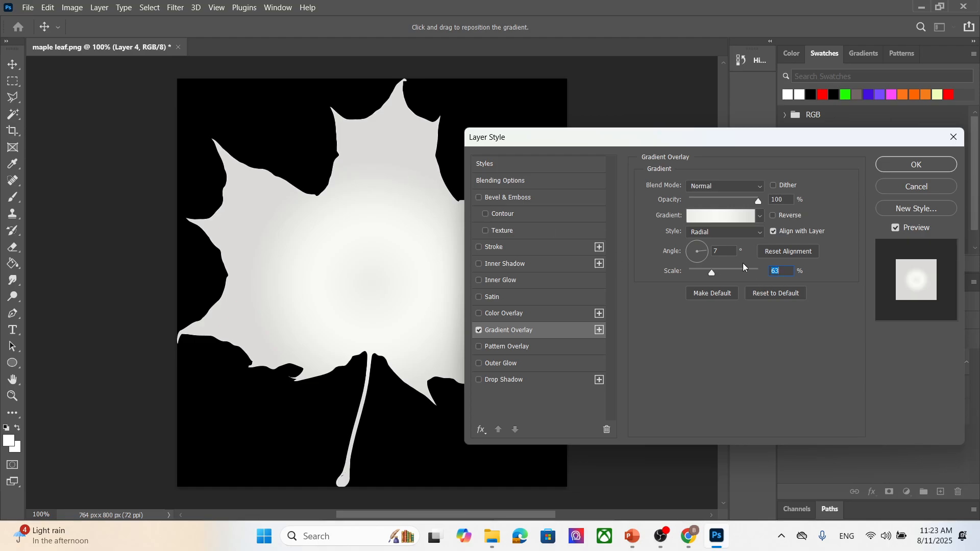
{"action": "mouse_move", "coordinate": [711, 273]}
{"action": "left_mouse_down"}
{"action": "mouse_move", "coordinate": [734, 275]}
{"action": "mouse_move", "coordinate": [706, 269]}
{"action": "left_mouse_up"}
{"action": "left_click", "coordinate": [930, 169]}
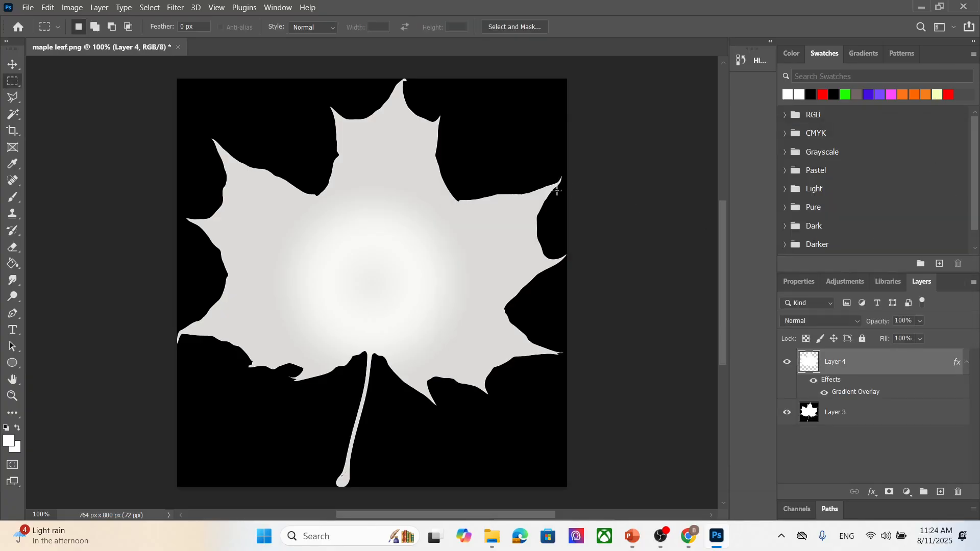
- Export the image as a JPG into the textu folder named maple leaf greyscale
{"action": "left_click", "coordinate": [27, 7]}
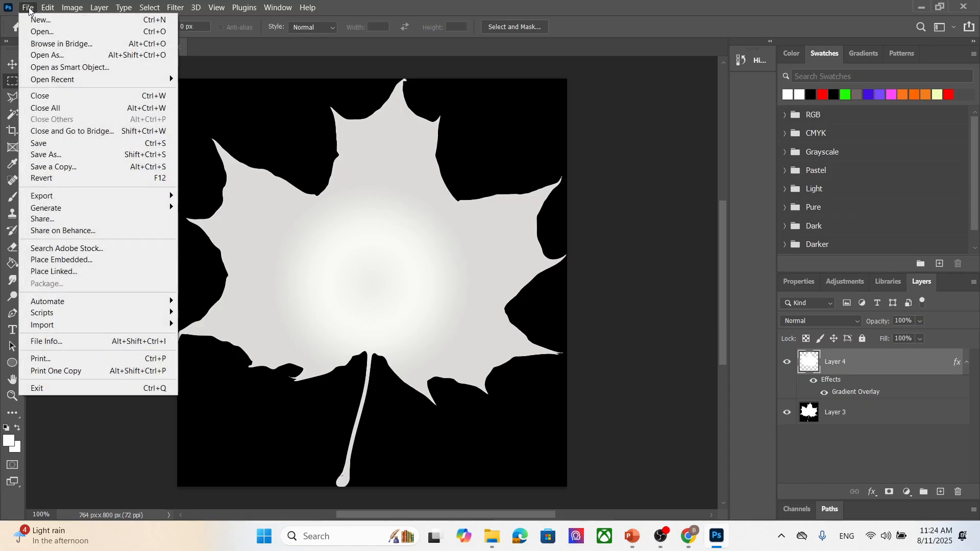
{"action": "mouse_move", "coordinate": [93, 196]}
{"action": "left_click", "coordinate": [225, 207]}
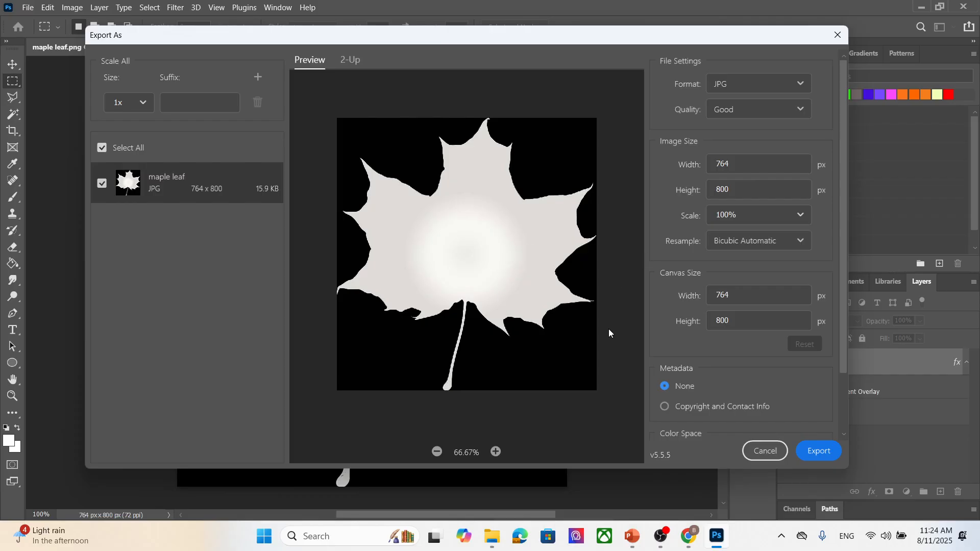
{"action": "left_click", "coordinate": [823, 453]}
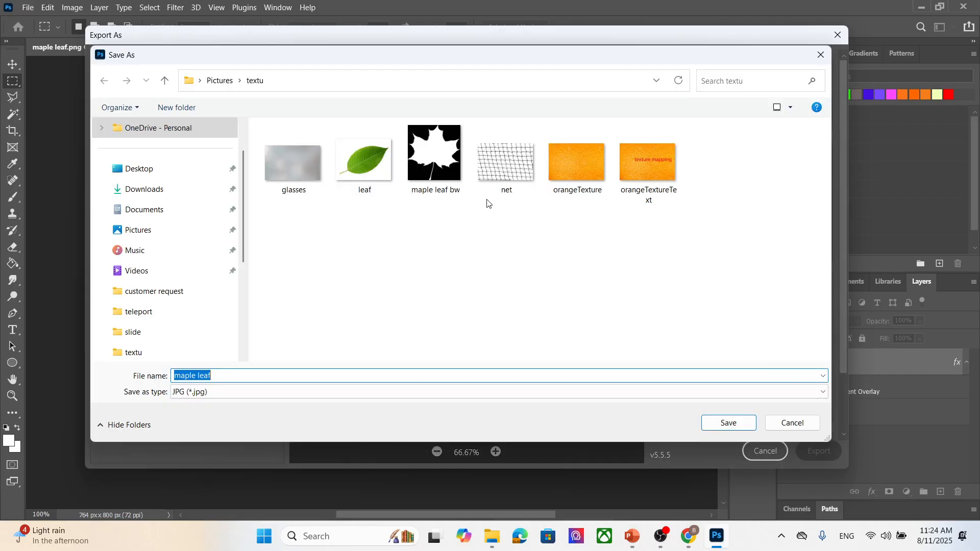
{"action": "left_click", "coordinate": [456, 166]}
{"action": "left_click", "coordinate": [728, 423]}
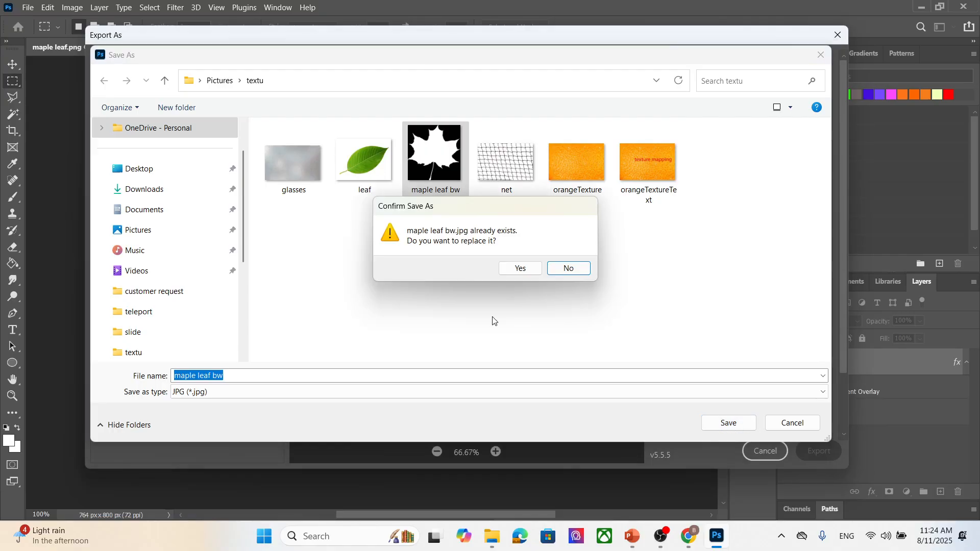
{"action": "left_click", "coordinate": [569, 269]}
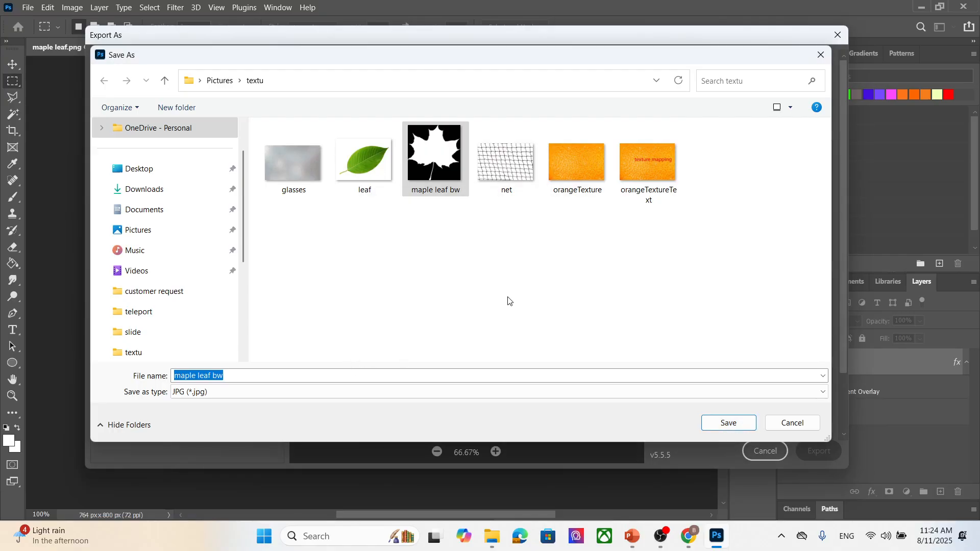
{"action": "left_click", "coordinate": [260, 378]}
{"action": "key", "text": "BackSpace"}
{"action": "key", "text": "BackSpace"}
{"action": "mouse_move", "coordinate": [504, 550]}
{"action": "type", "text": "greyscal"}
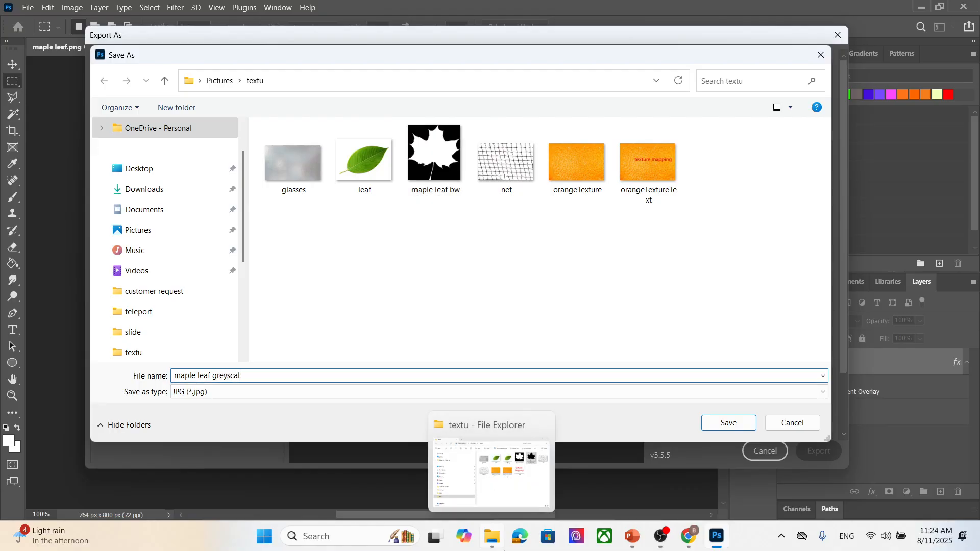
{"action": "type", "text": "e"}
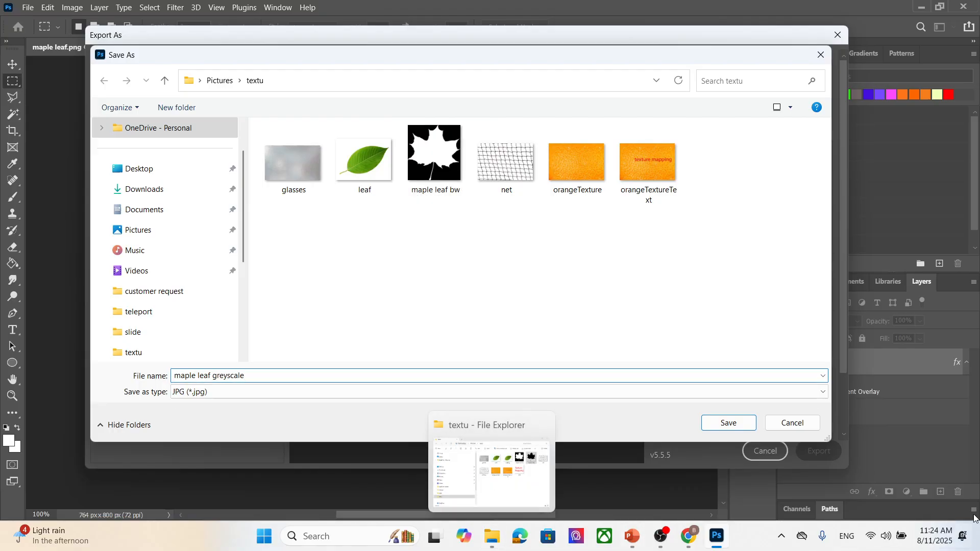
{"action": "left_click", "coordinate": [723, 423]}
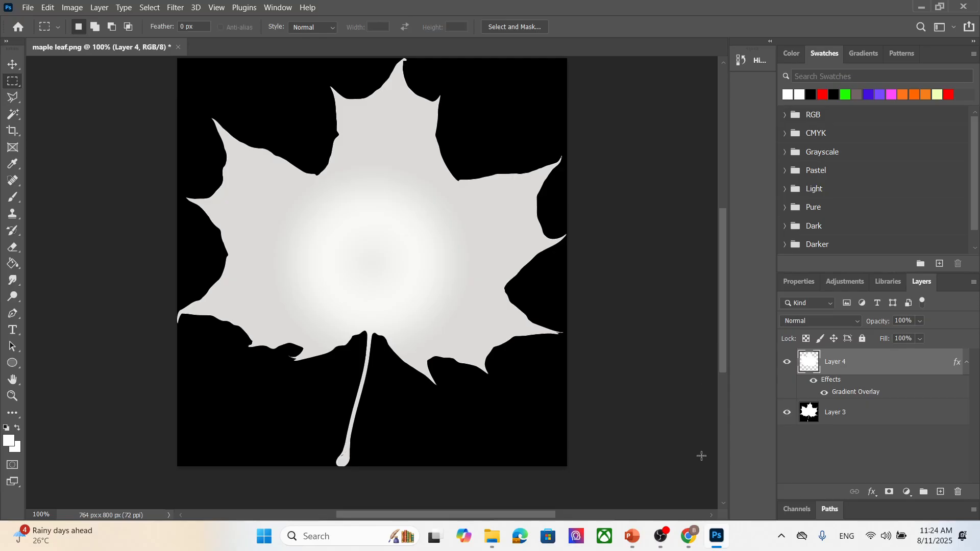
- Switch to Unity and open the specular shader graph in the material folder
{"action": "left_click", "coordinate": [977, 540]}
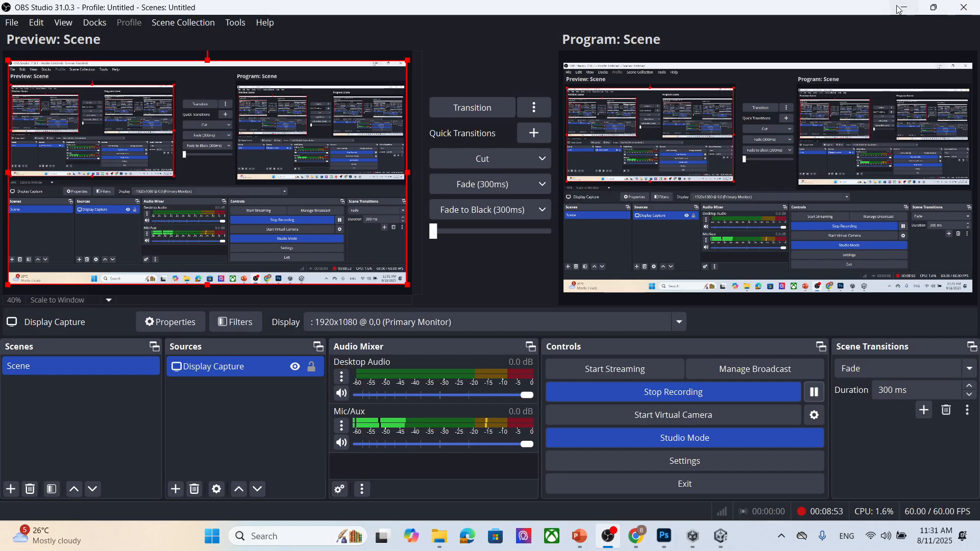
{"action": "left_click", "coordinate": [904, 6]}
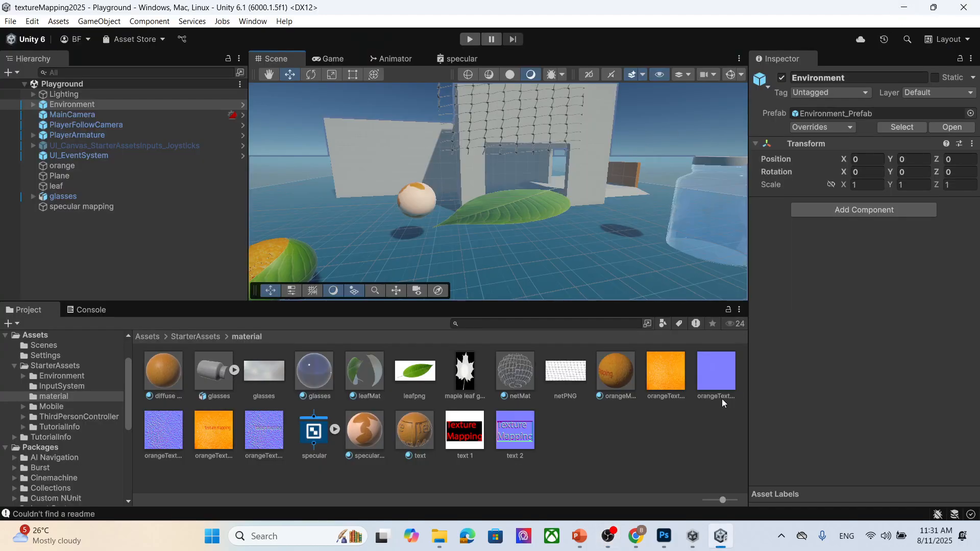
{"action": "mouse_move", "coordinate": [692, 538]}
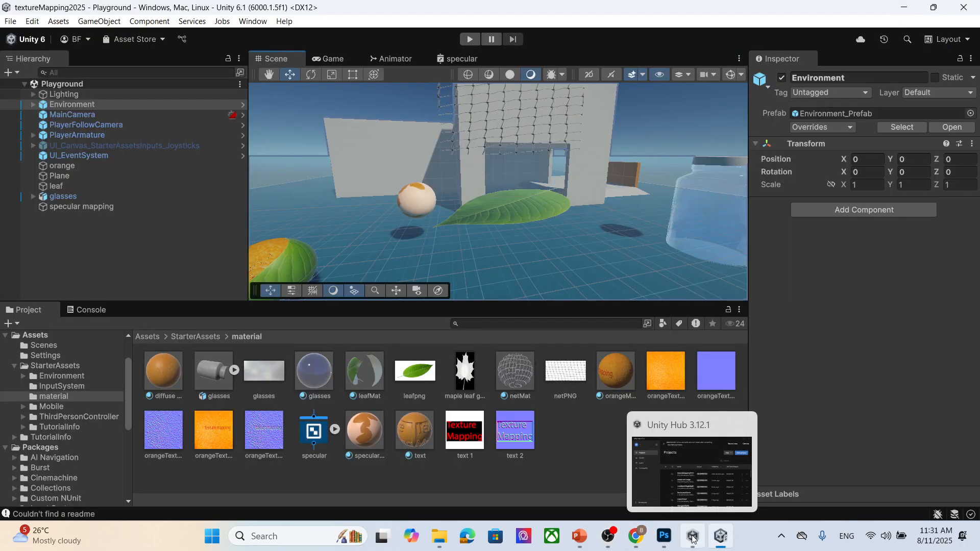
{"action": "left_click", "coordinate": [313, 433]}
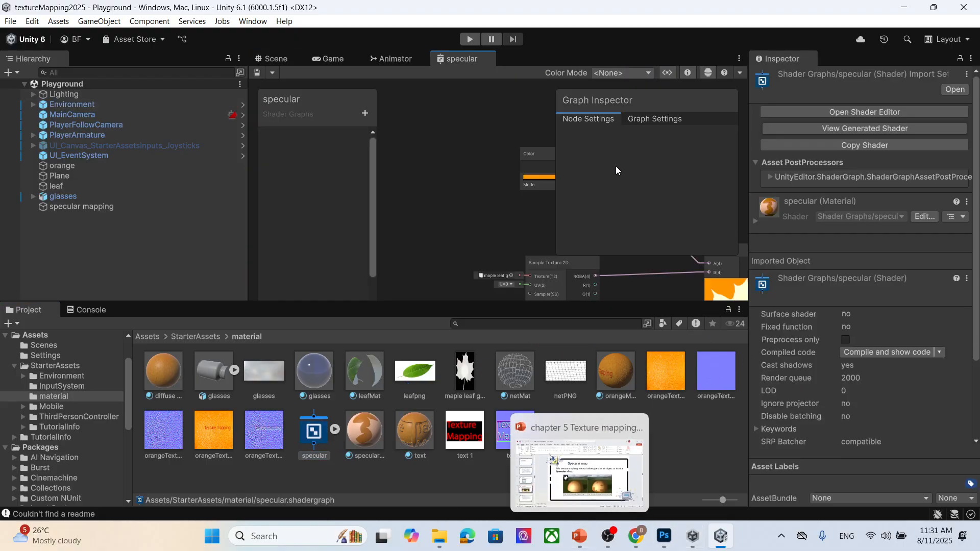
- Undock the specular shader graph into its own window and maximize it
{"action": "left_click_drag", "start_coordinate": [463, 59], "coordinate": [471, 179]}
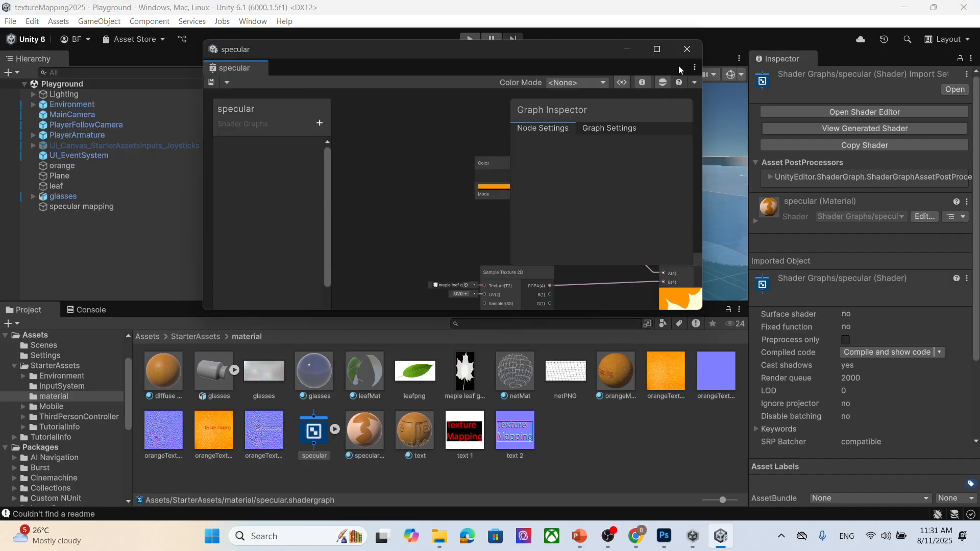
{"action": "left_click", "coordinate": [657, 49]}
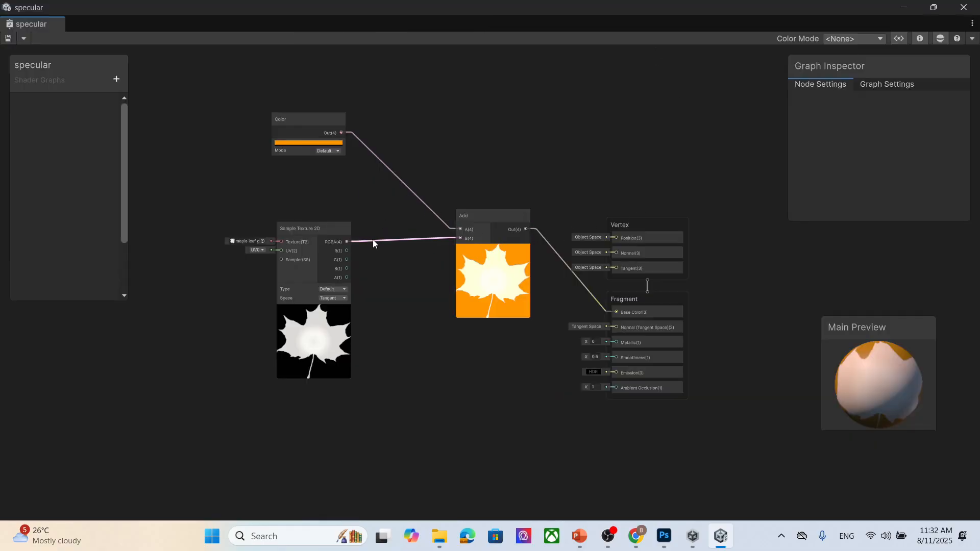
{"action": "scroll", "coordinate": [372, 239], "scroll_direction": "up", "scroll_amount": 2}
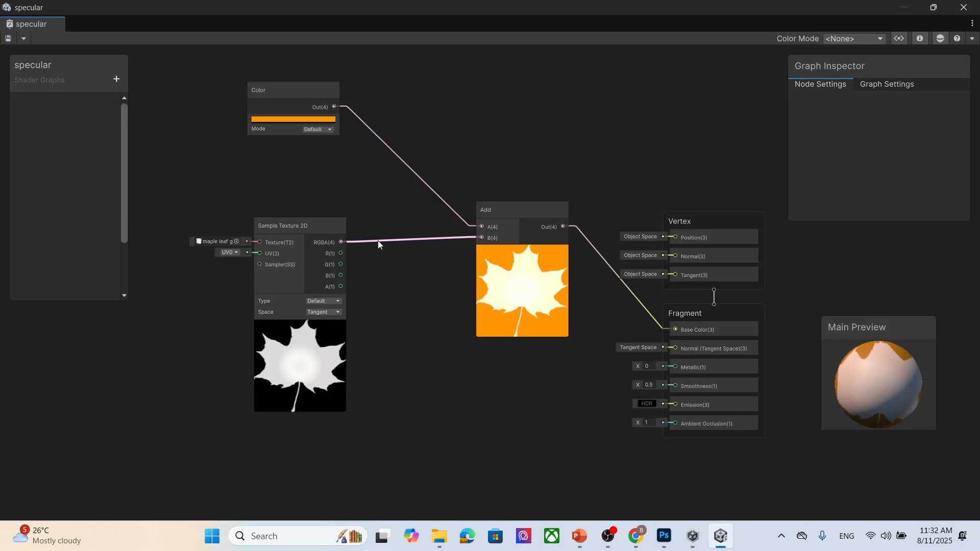
{"action": "scroll", "coordinate": [378, 240], "scroll_direction": "down", "scroll_amount": 2}
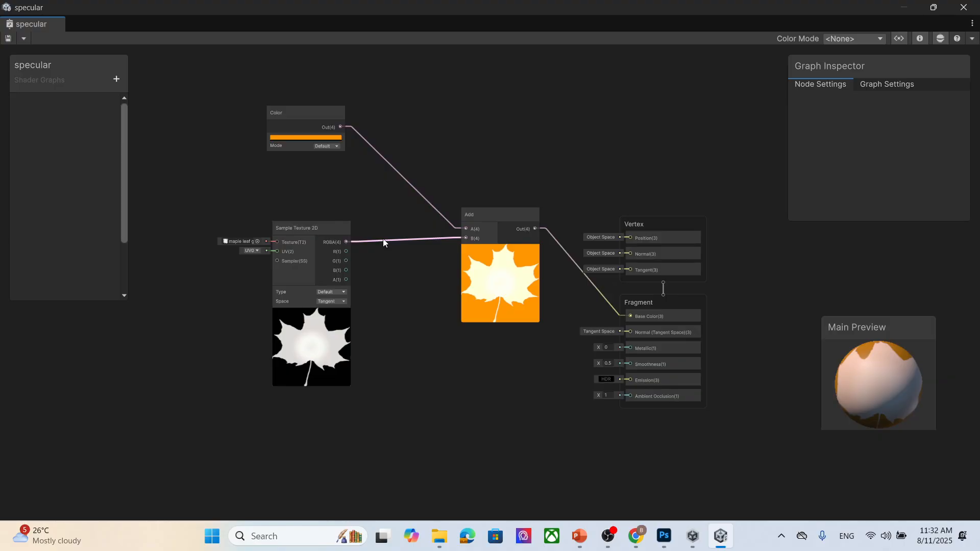
- Add a UV node to the graph and connect its output to the Sample Texture 2D's UV input
{"action": "right_click", "coordinate": [148, 248]}
{"action": "left_click", "coordinate": [192, 255]}
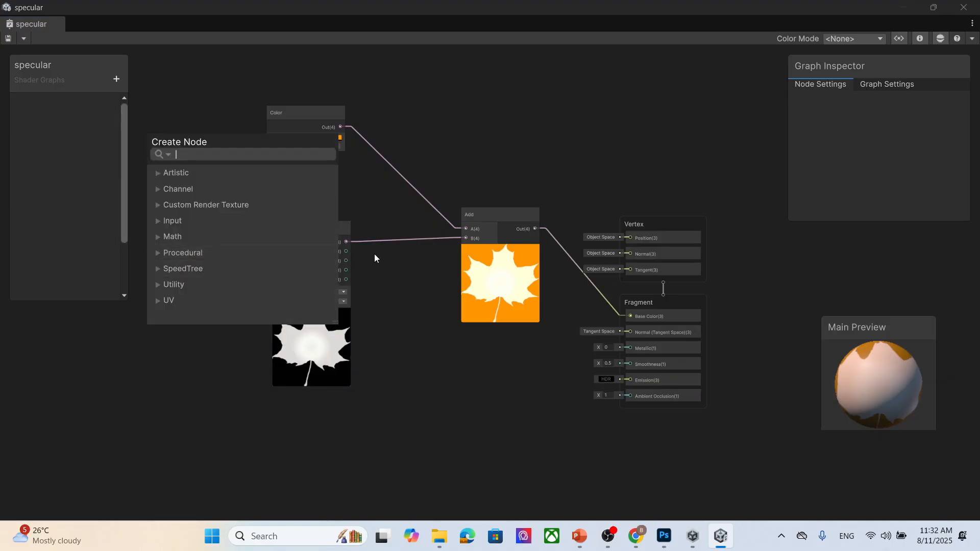
{"action": "type", "text": "uv"}
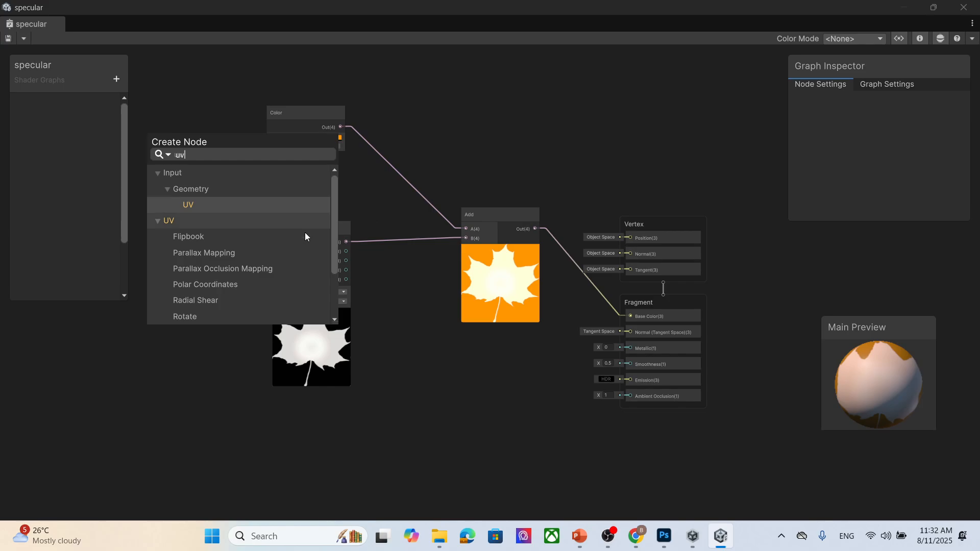
{"action": "scroll", "coordinate": [268, 233], "scroll_direction": "down", "scroll_amount": 2}
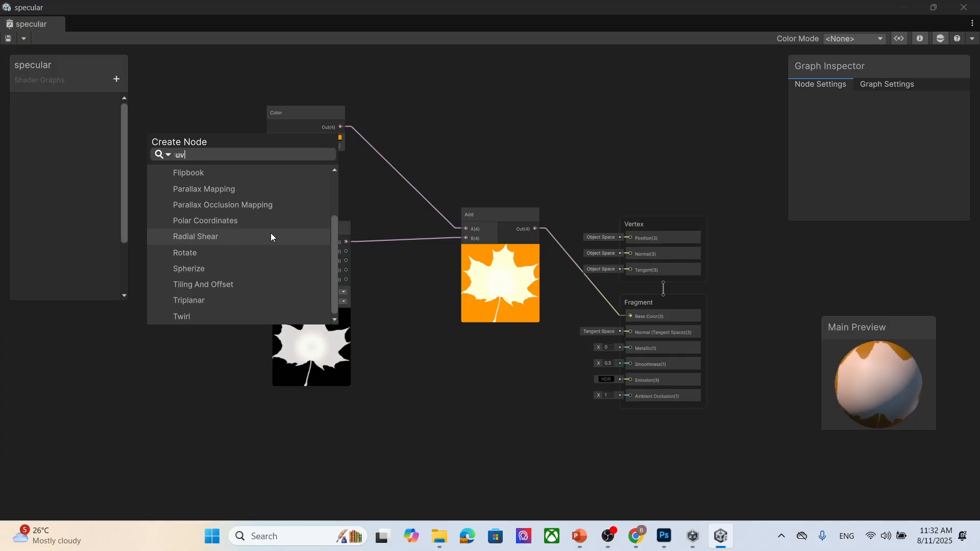
{"action": "scroll", "coordinate": [271, 235], "scroll_direction": "up", "scroll_amount": 2}
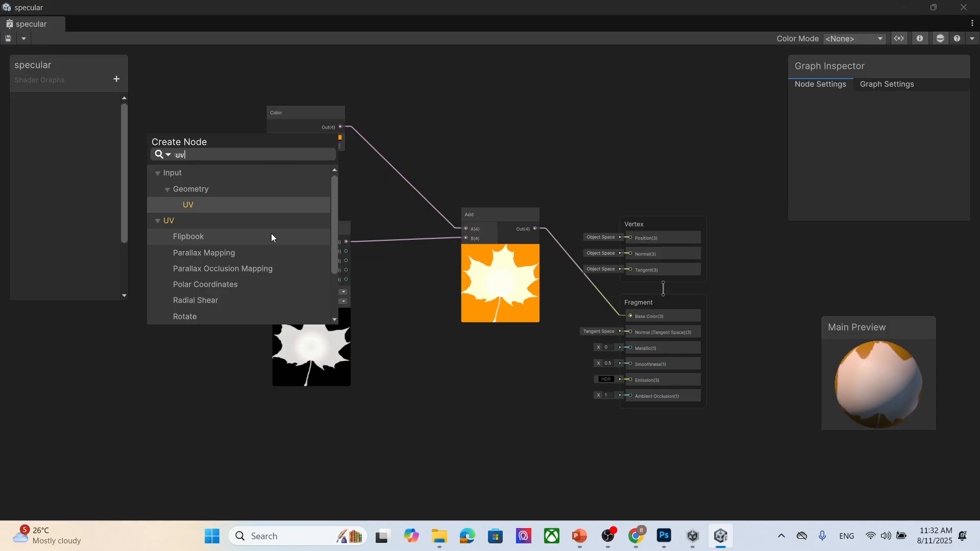
{"action": "left_click", "coordinate": [262, 207]}
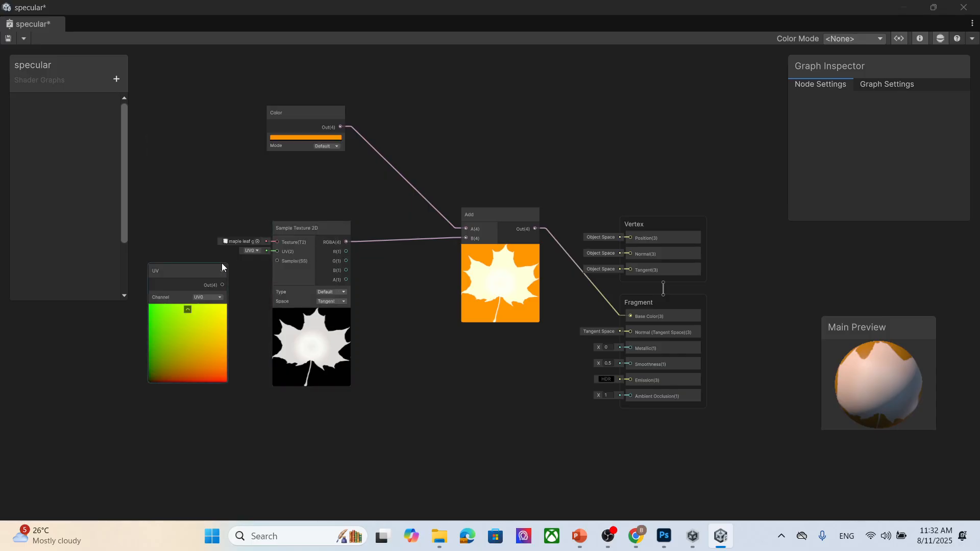
{"action": "left_click_drag", "start_coordinate": [188, 270], "coordinate": [185, 277]}
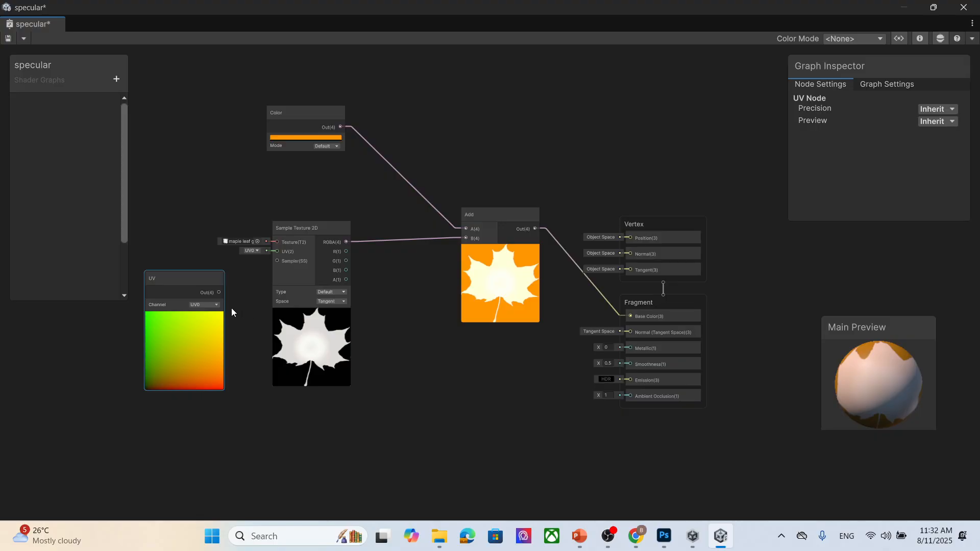
{"action": "left_click", "coordinate": [215, 306]}
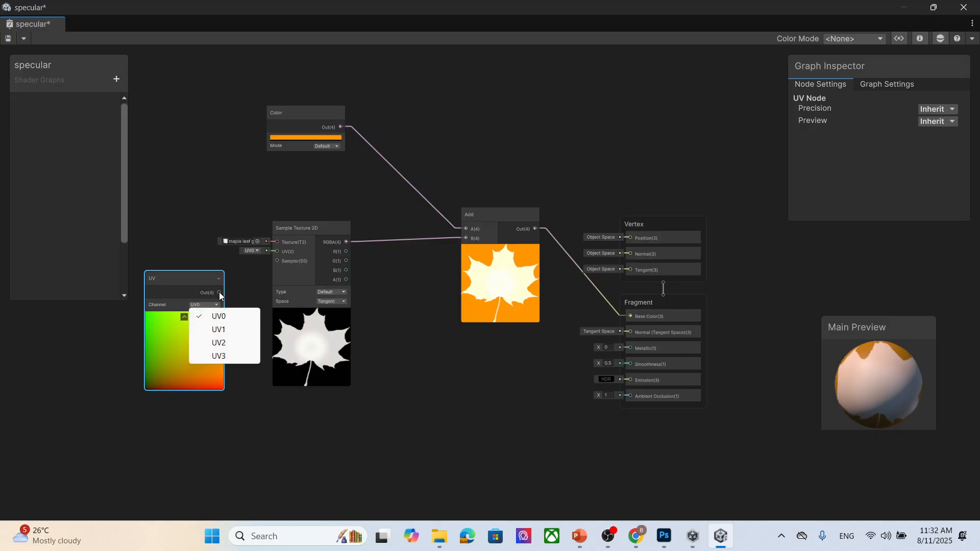
{"action": "left_click_drag", "start_coordinate": [219, 292], "coordinate": [276, 251]}
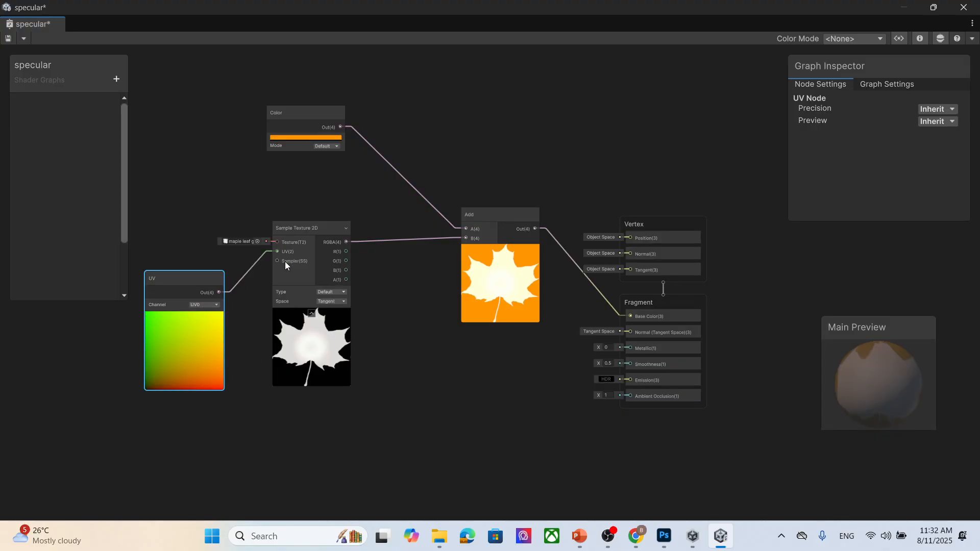
- Switch the UV node's channel to UV1, then delete the UV node
{"action": "left_click", "coordinate": [203, 304]}
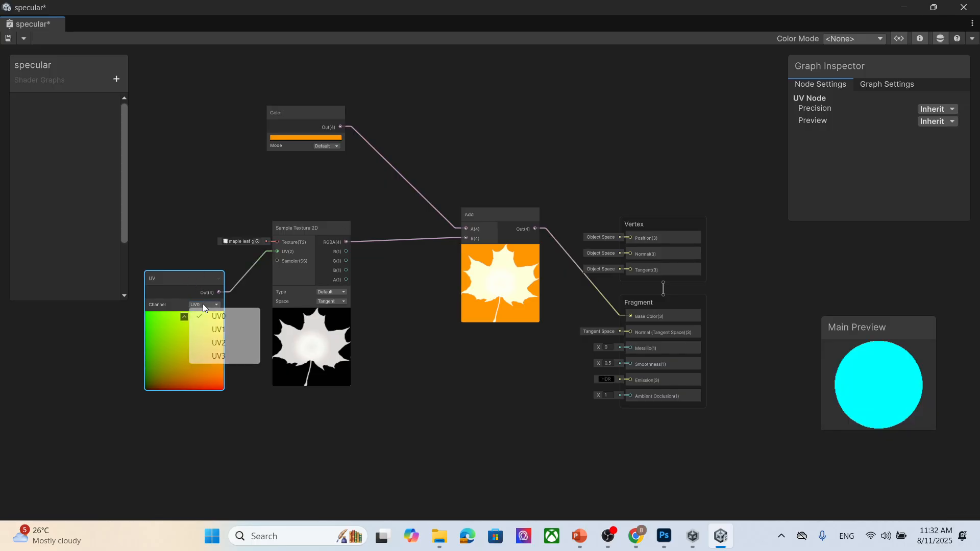
{"action": "left_click", "coordinate": [212, 330]}
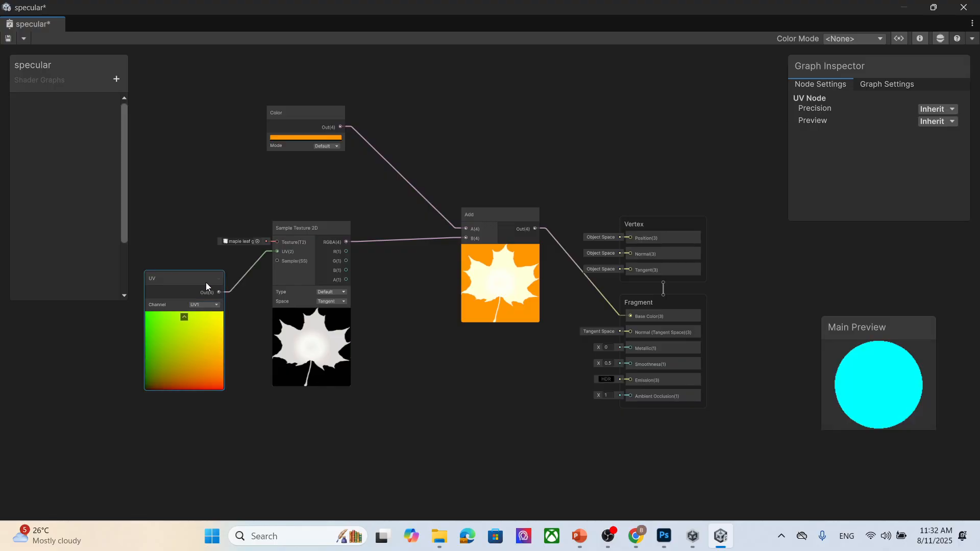
{"action": "key", "text": "Delete"}
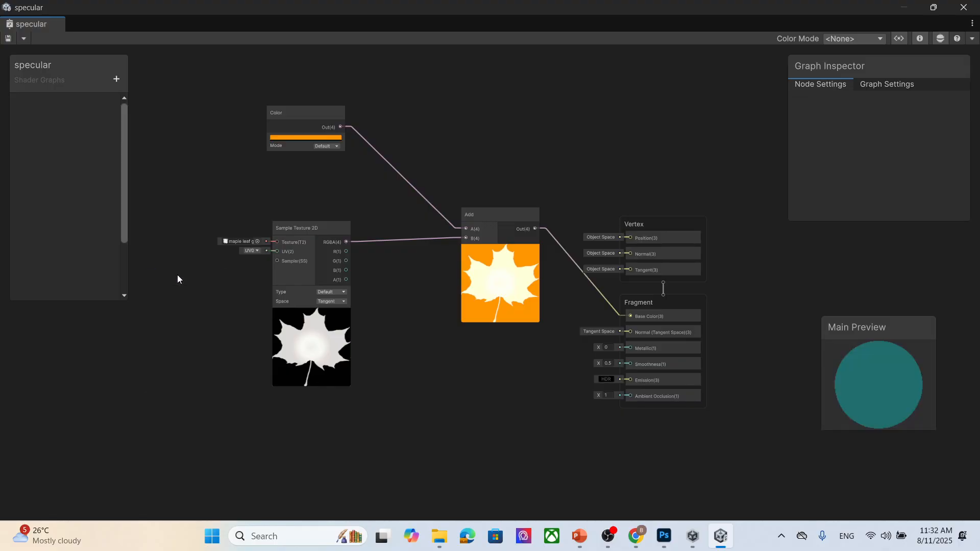
- Add a Tiling And Offset node with tiling 2 by 2 and connect it to the Sample Texture 2D's UV input
{"action": "right_click", "coordinate": [152, 298]}
{"action": "left_click", "coordinate": [184, 305]}
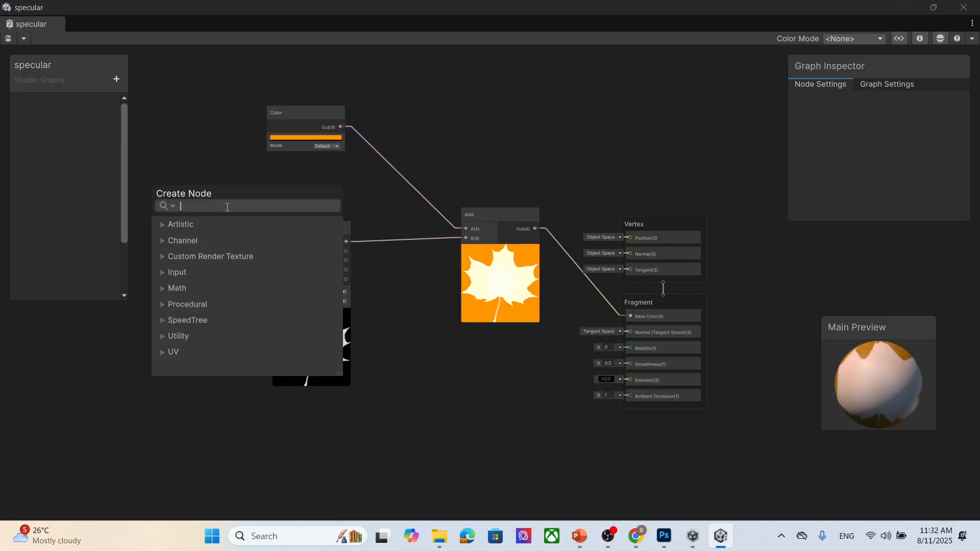
{"action": "type", "text": "uv"}
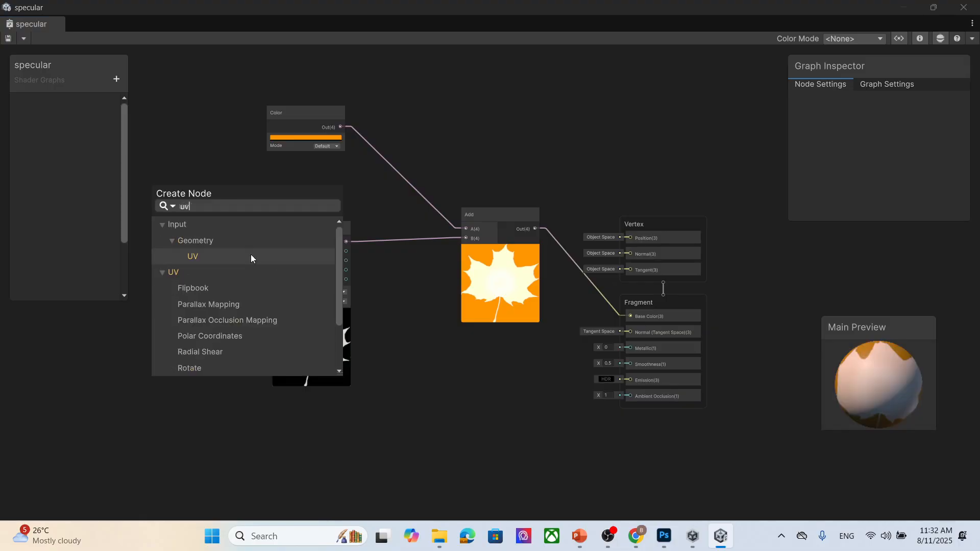
{"action": "scroll", "coordinate": [258, 296], "scroll_direction": "down", "scroll_amount": 3}
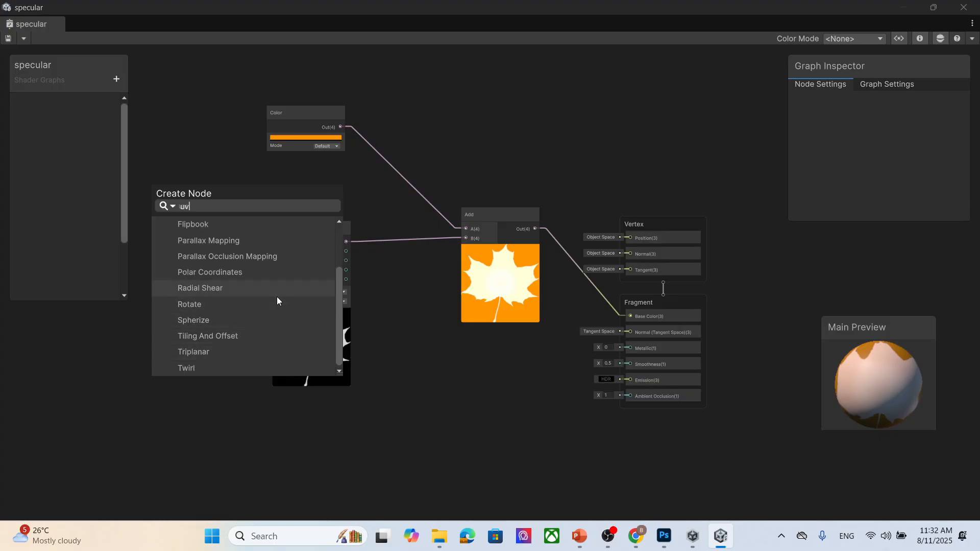
{"action": "left_click", "coordinate": [232, 336]}
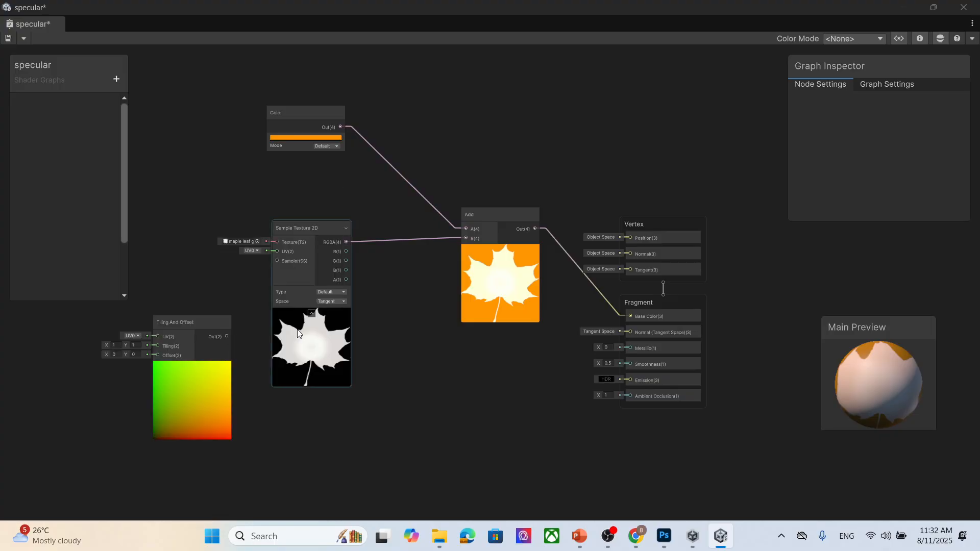
{"action": "left_click_drag", "start_coordinate": [206, 321], "coordinate": [183, 318]}
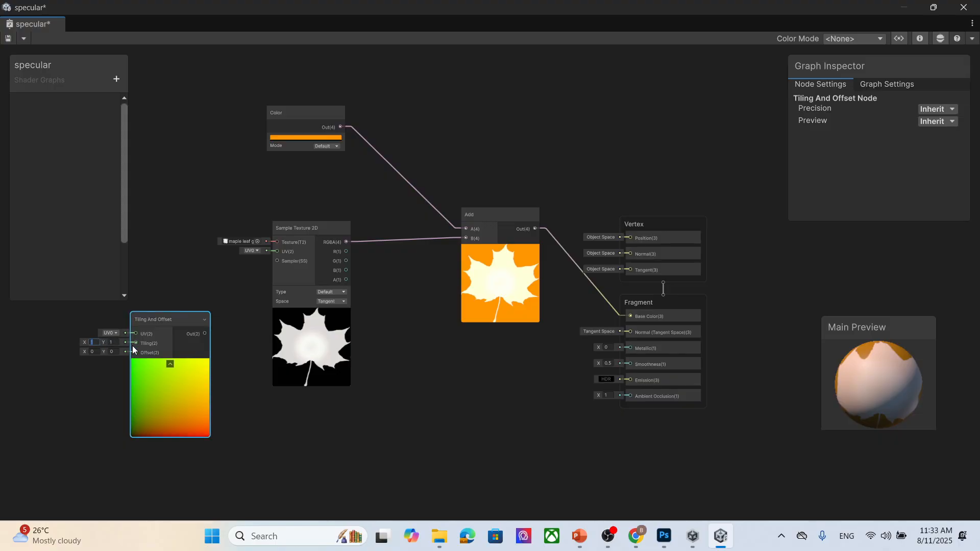
{"action": "type", "text": "2"}
{"action": "left_click", "coordinate": [119, 343]}
{"action": "type", "text": "2"}
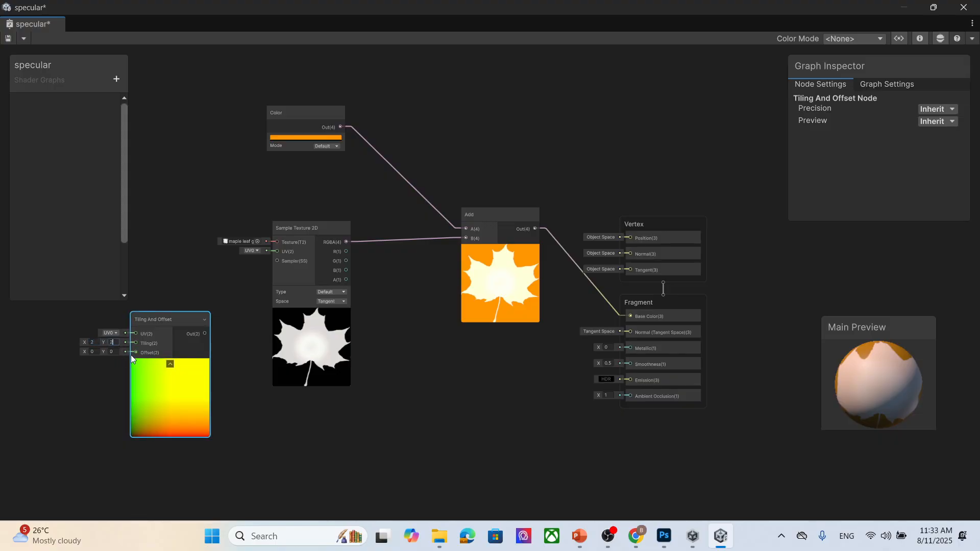
{"action": "left_click_drag", "start_coordinate": [205, 334], "coordinate": [278, 252]}
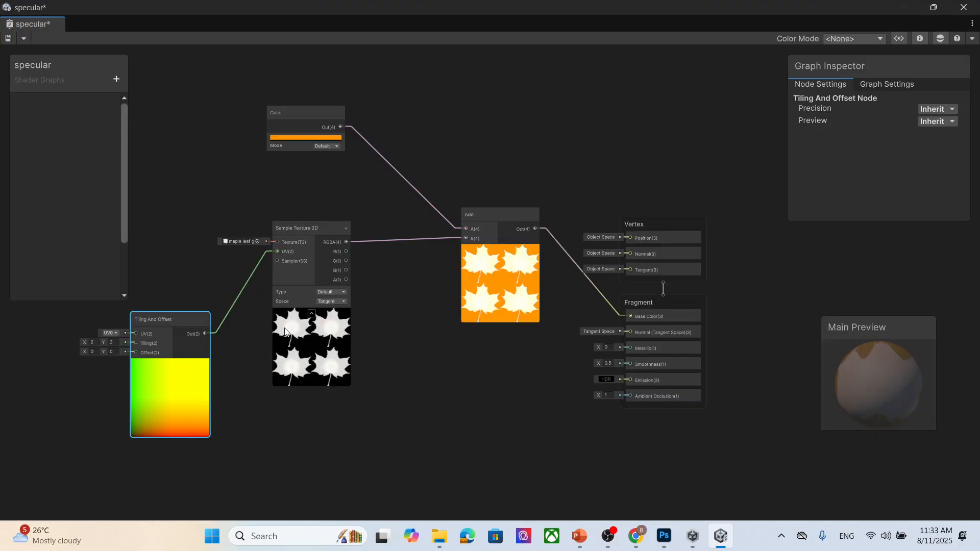
- Set the Tiling And Offset node's offset to 10 on X and Y, and reposition the Sample Texture 2D node
{"action": "left_click", "coordinate": [95, 351]}
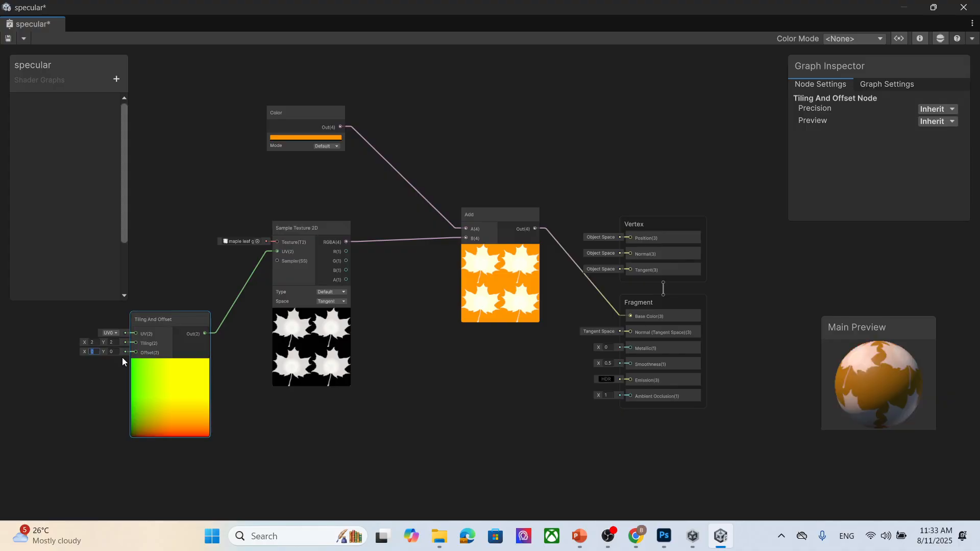
{"action": "type", "text": "2"}
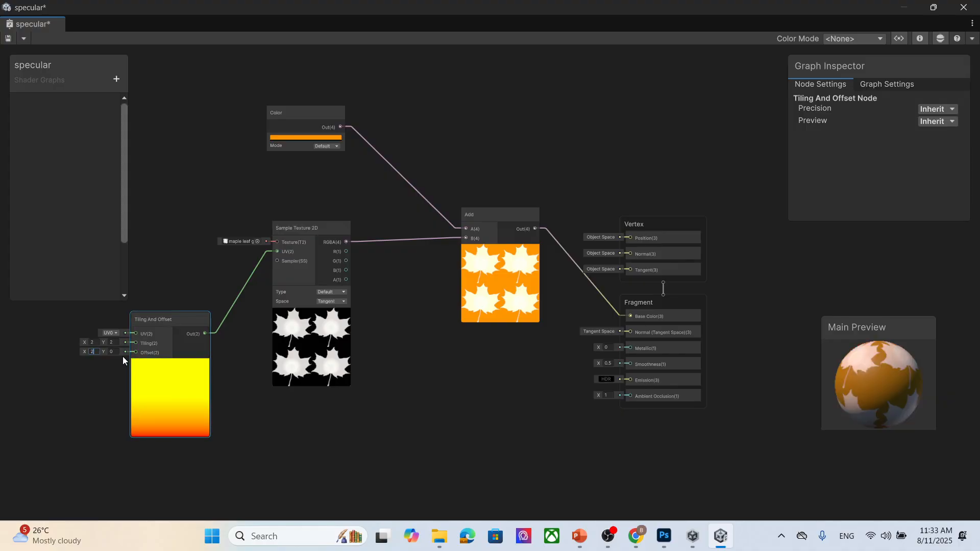
{"action": "key", "text": "Tab"}
{"action": "type", "text": "2"}
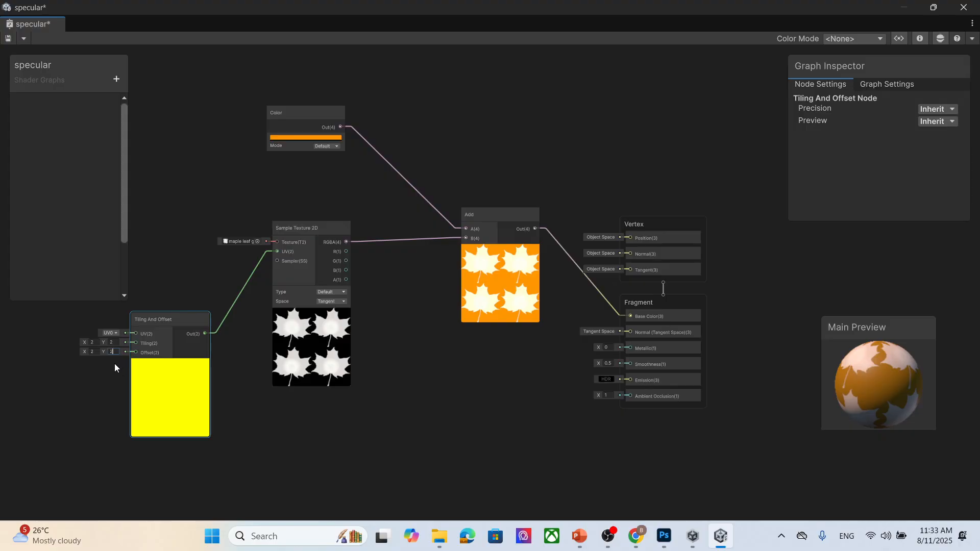
{"action": "left_click", "coordinate": [97, 351]}
{"action": "left_click", "coordinate": [117, 352]}
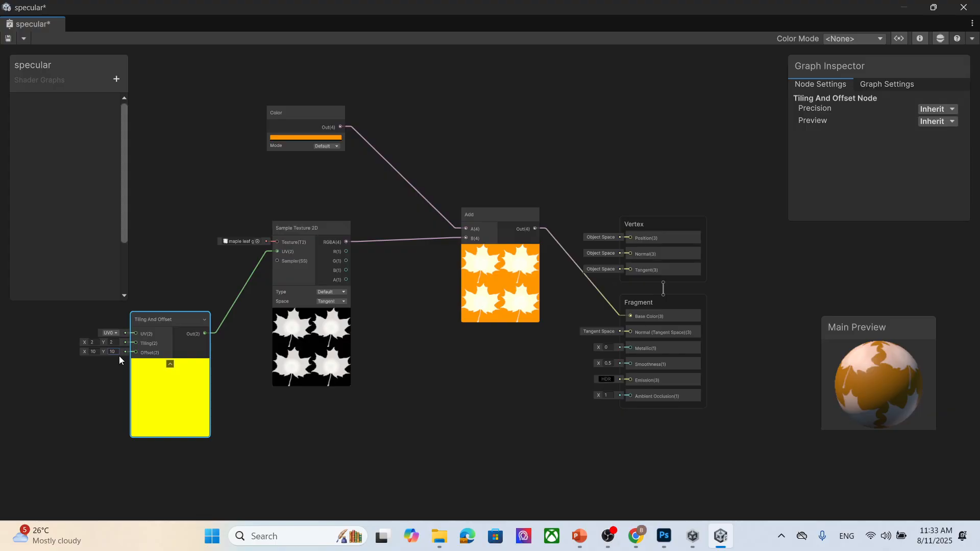
{"action": "left_click_drag", "start_coordinate": [300, 330], "coordinate": [343, 336]}
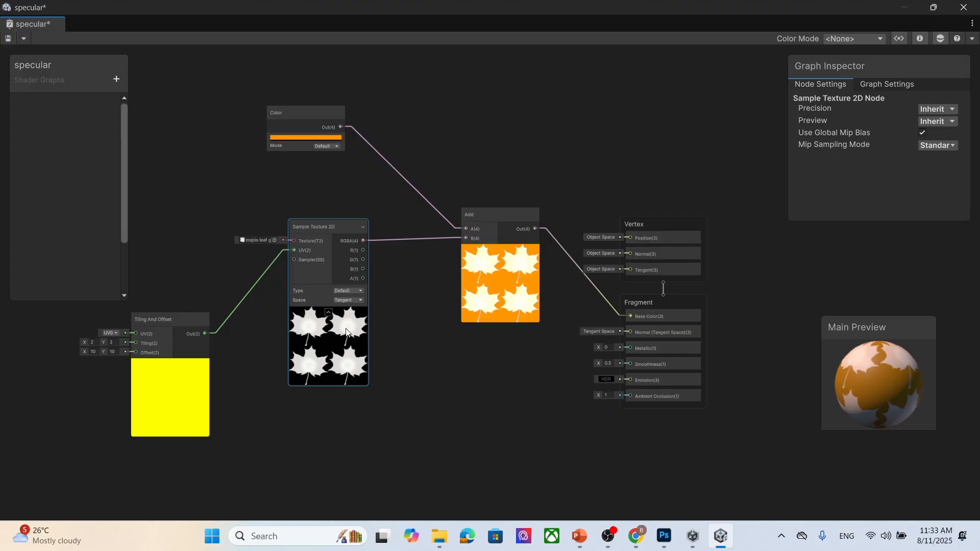
{"action": "left_click_drag", "start_coordinate": [884, 394], "coordinate": [863, 384]}
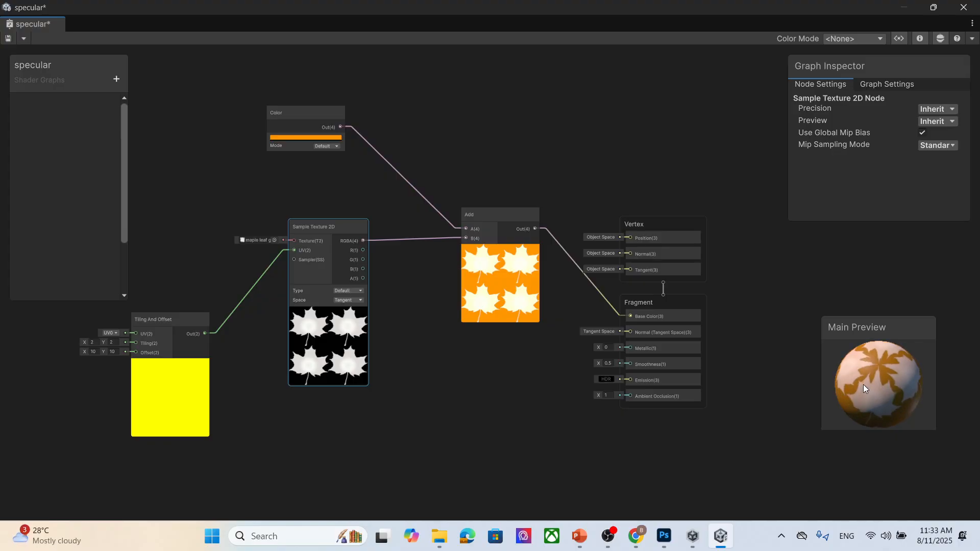
- Switch to Photoshop and delete the black leaf layer, Layer 3, from the maple leaf document
{"action": "left_click", "coordinate": [663, 536]}
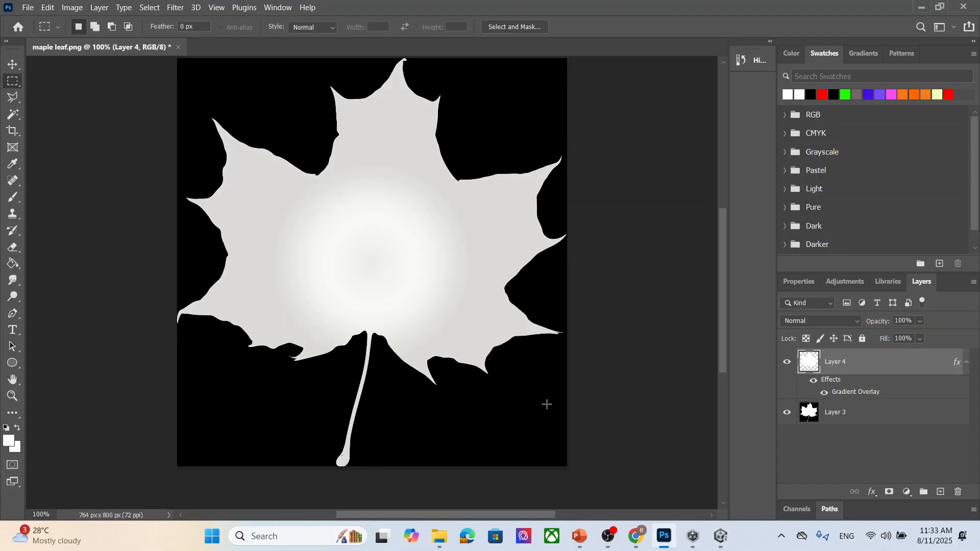
{"action": "scroll", "coordinate": [508, 242], "scroll_direction": "down", "scroll_amount": 1}
{"action": "scroll", "coordinate": [406, 317], "scroll_direction": "up", "scroll_amount": 2}
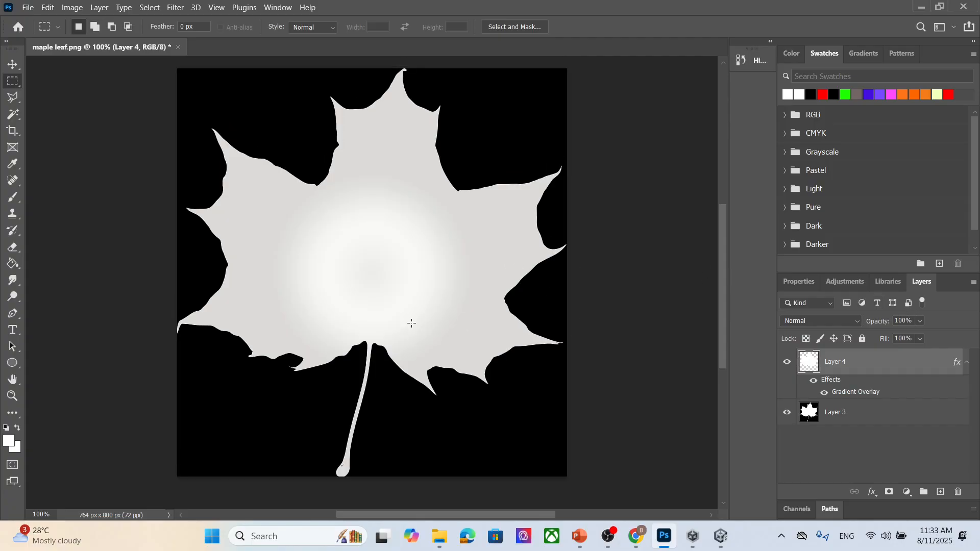
{"action": "left_click", "coordinate": [876, 420]}
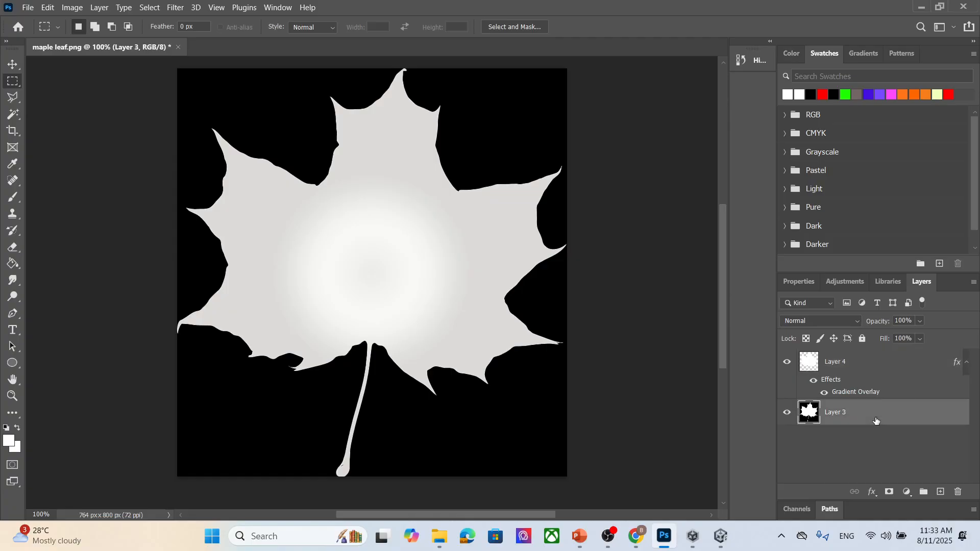
{"action": "key", "text": "Delete"}
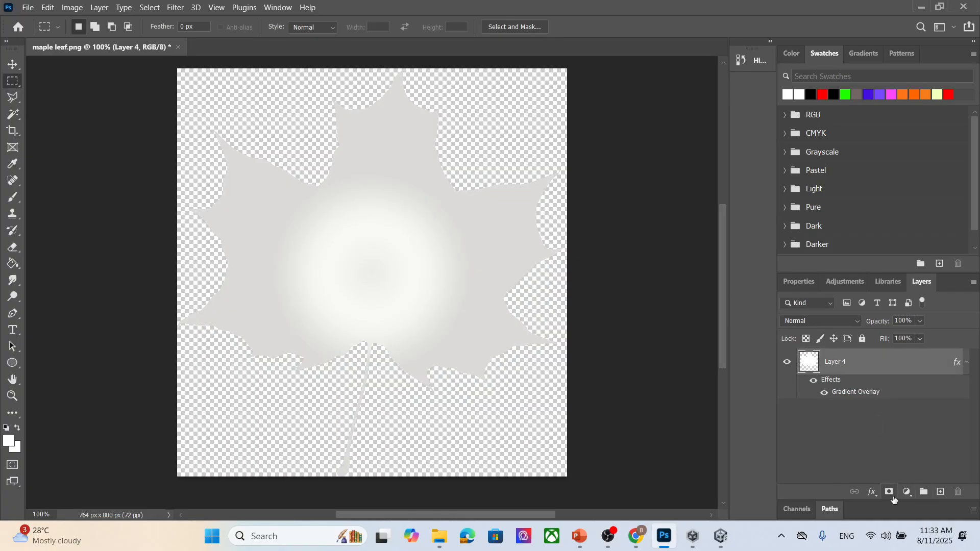
{"action": "left_click", "coordinate": [844, 444]}
{"action": "right_click", "coordinate": [815, 438]}
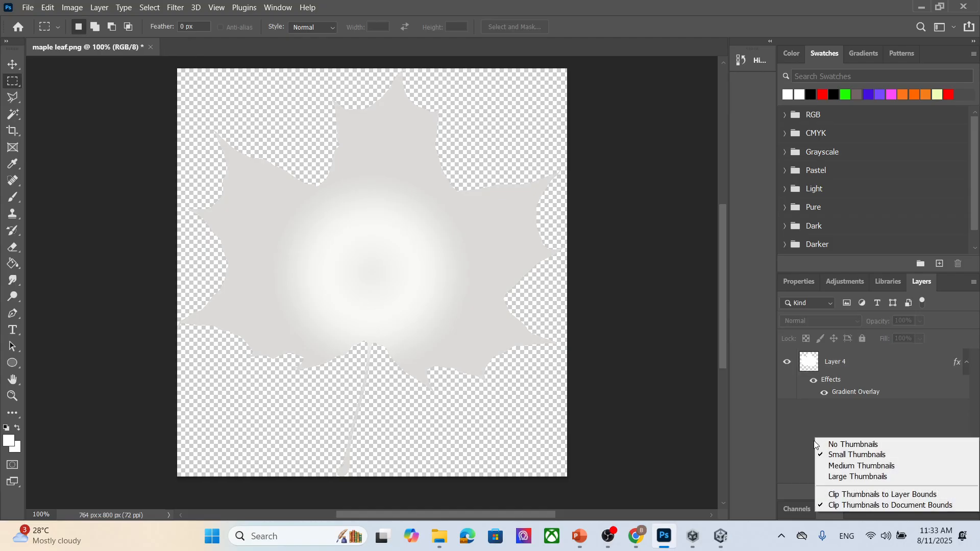
{"action": "left_click", "coordinate": [807, 452]}
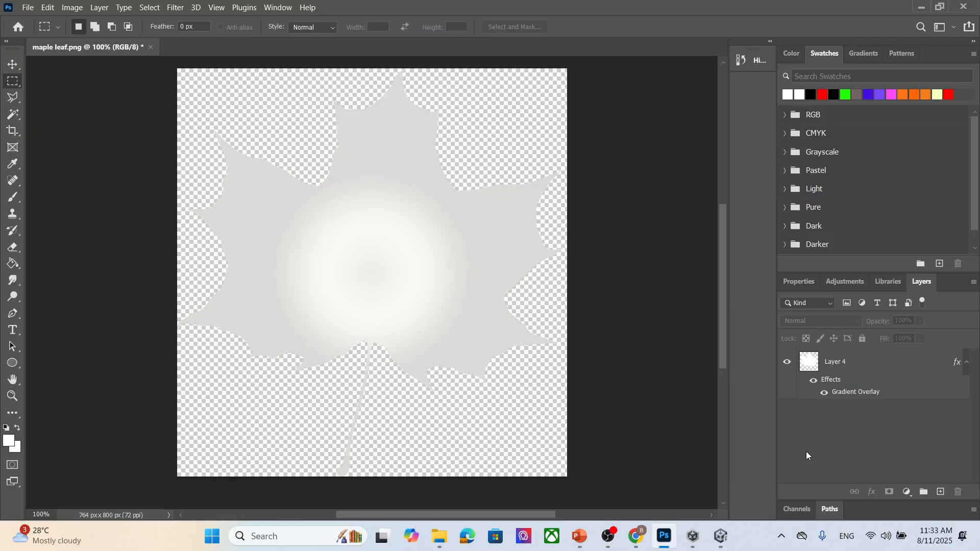
{"action": "left_click", "coordinate": [608, 536]}
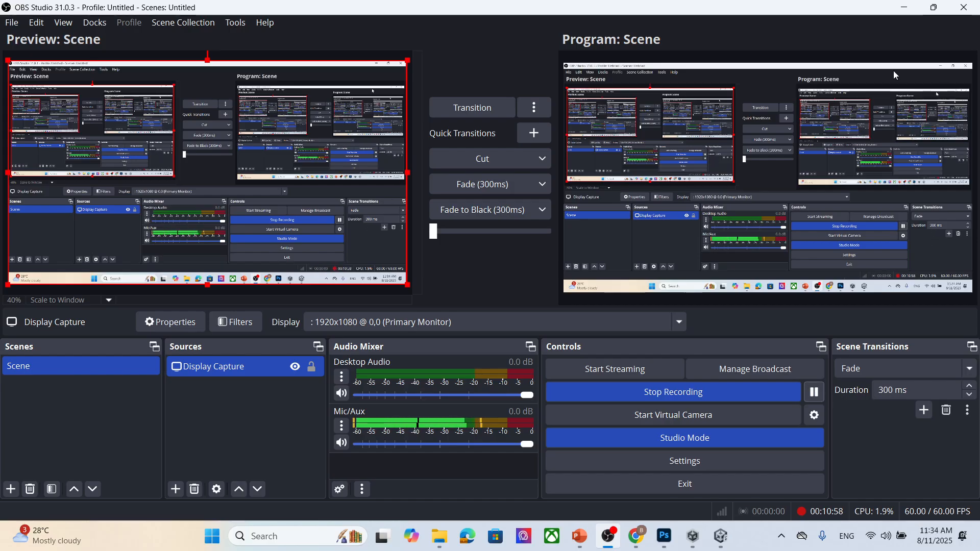
- Set the foreground color to black, 000000
{"action": "left_click", "coordinate": [906, 8]}
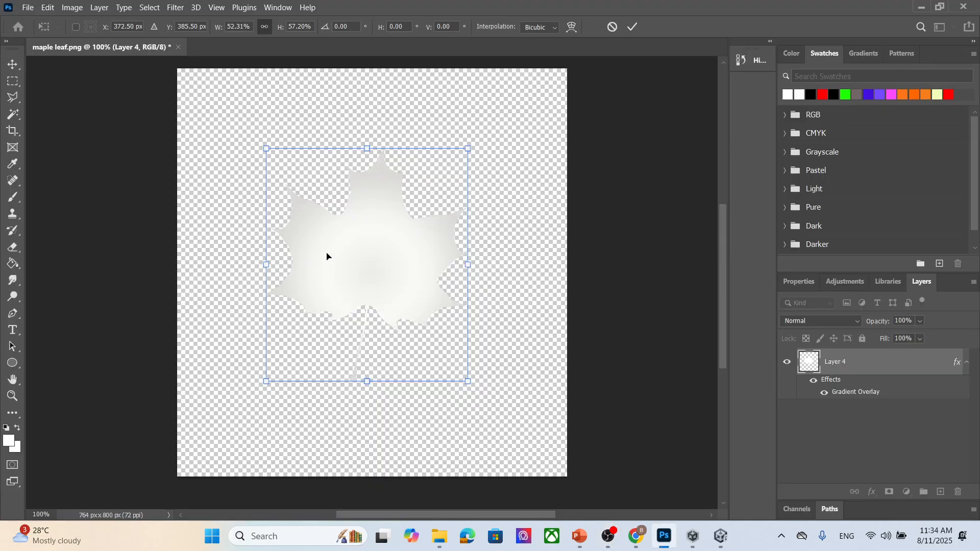
{"action": "left_click", "coordinate": [9, 440]}
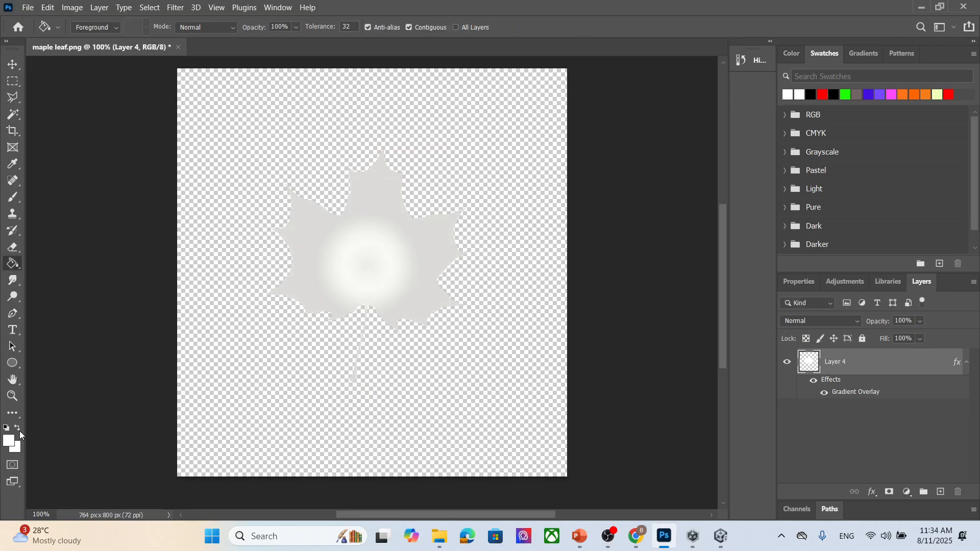
{"action": "type", "text": "000000"}
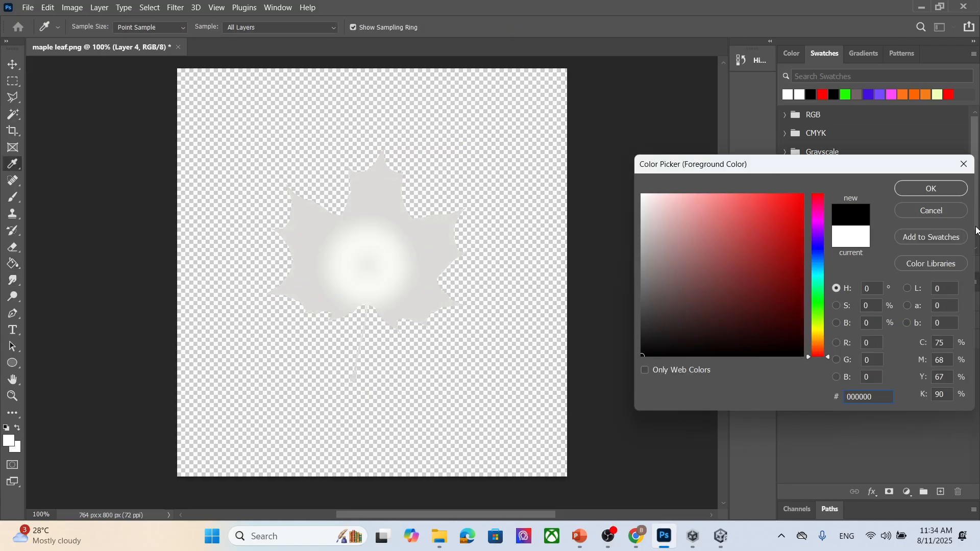
{"action": "left_click", "coordinate": [946, 190]}
- Try to fill the empty canvas area on Layer 4 with the Paint Bucket, and undo the fill
{"action": "key", "text": "g"}
{"action": "left_click", "coordinate": [494, 366]}
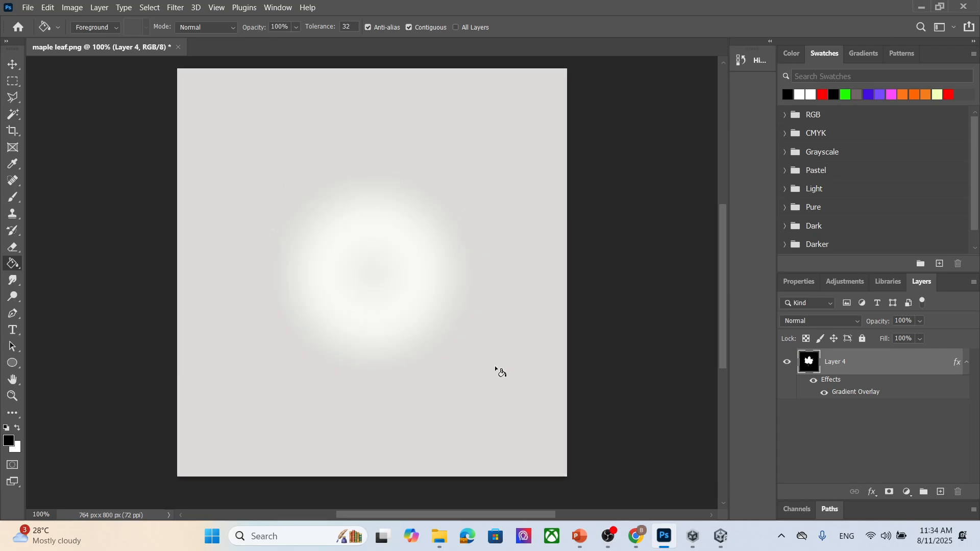
{"action": "key", "text": "ctrl+z"}
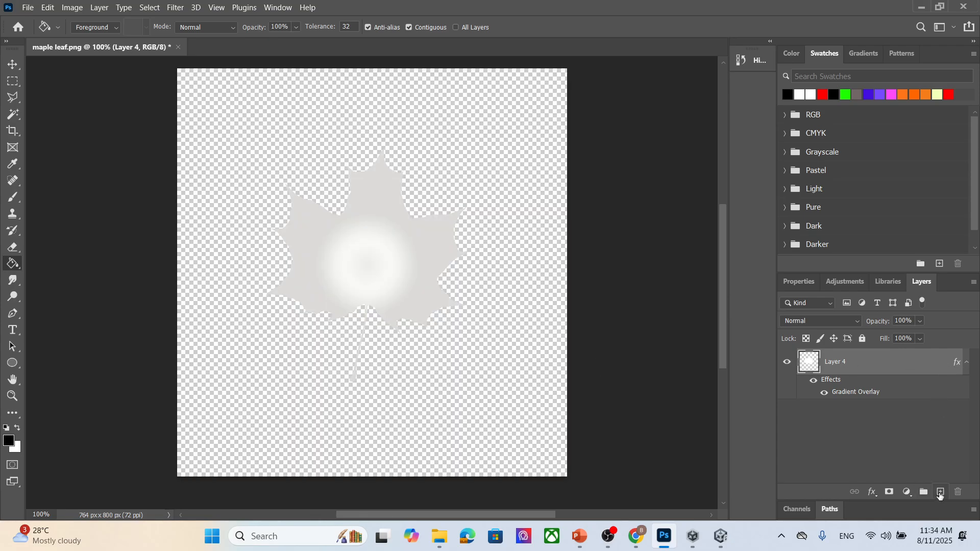
- Create a new layer beneath Layer 4 and fill it with black
{"action": "left_click", "coordinate": [941, 492]}
{"action": "left_click_drag", "start_coordinate": [866, 369], "coordinate": [862, 468]}
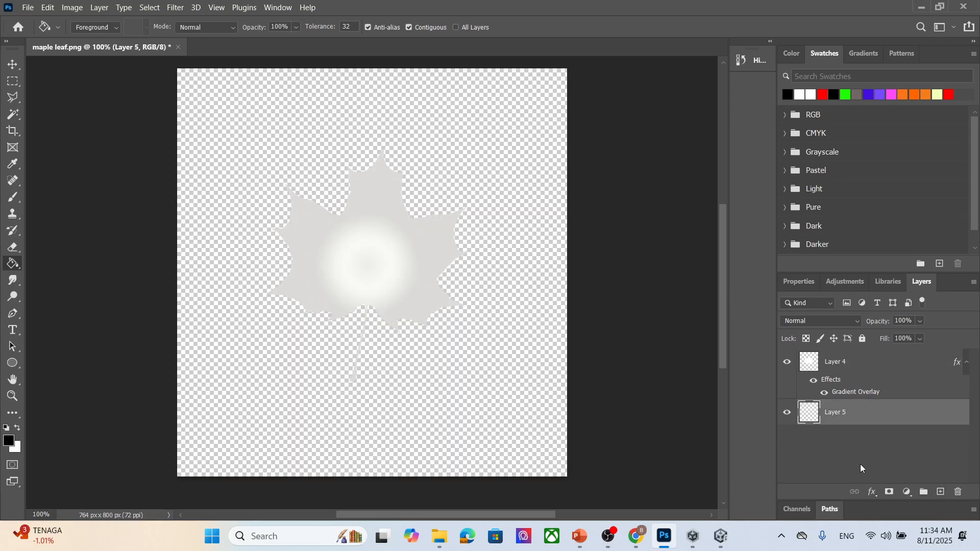
{"action": "left_click", "coordinate": [491, 356]}
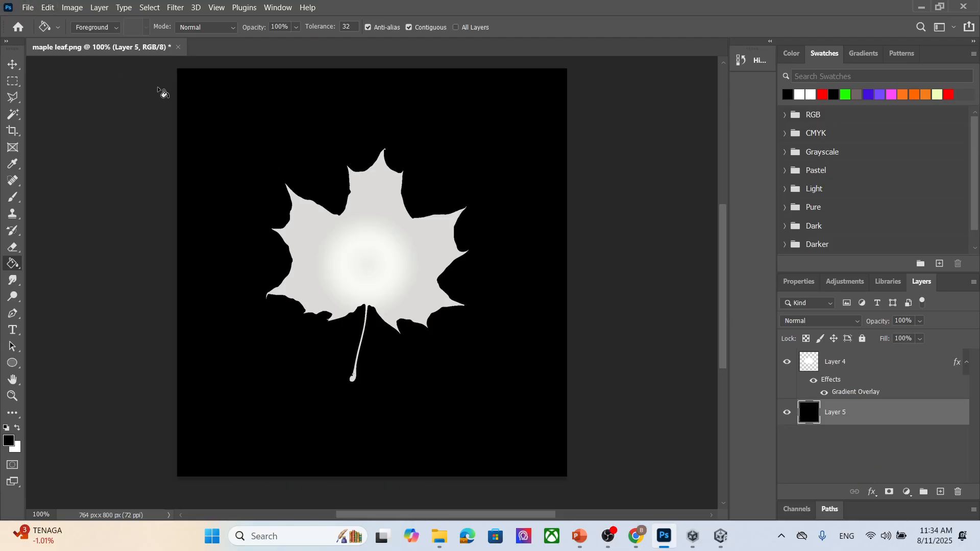
- Scale the leaf on Layer 4 down to about 66% and center it on the canvas
{"action": "left_click", "coordinate": [899, 369]}
{"action": "key", "text": "ctrl+t"}
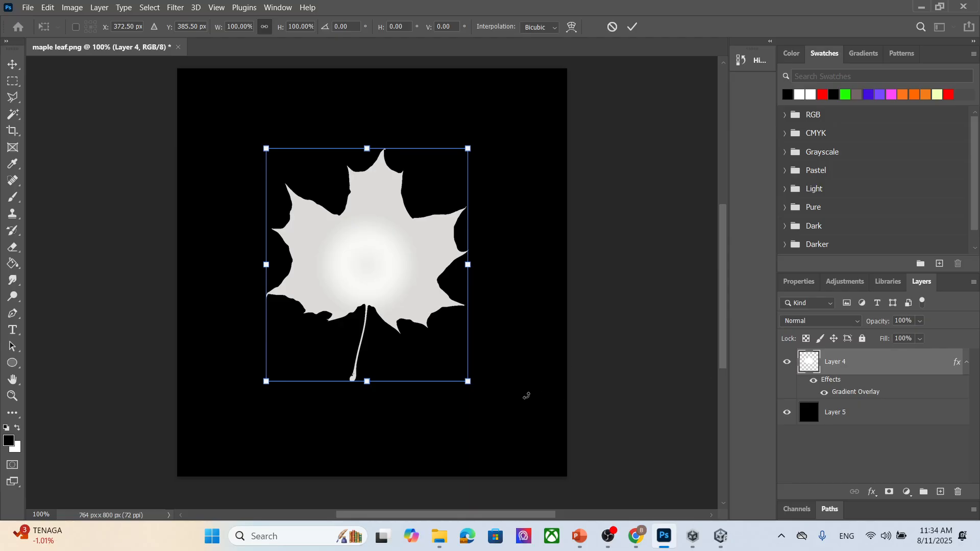
{"action": "left_click_drag", "start_coordinate": [465, 383], "coordinate": [414, 318]}
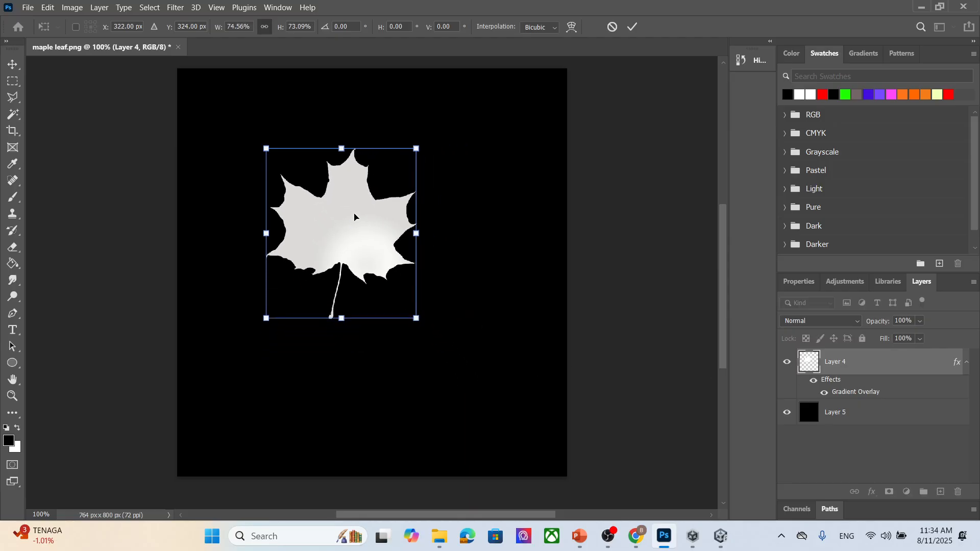
{"action": "left_click_drag", "start_coordinate": [354, 216], "coordinate": [410, 268]}
{"action": "left_click_drag", "start_coordinate": [472, 371], "coordinate": [454, 355]}
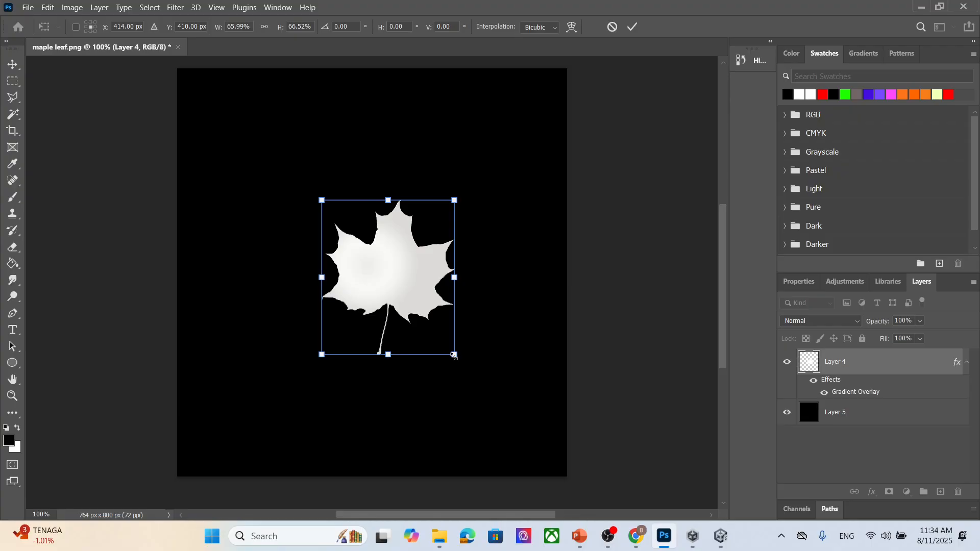
{"action": "left_click", "coordinate": [27, 7]}
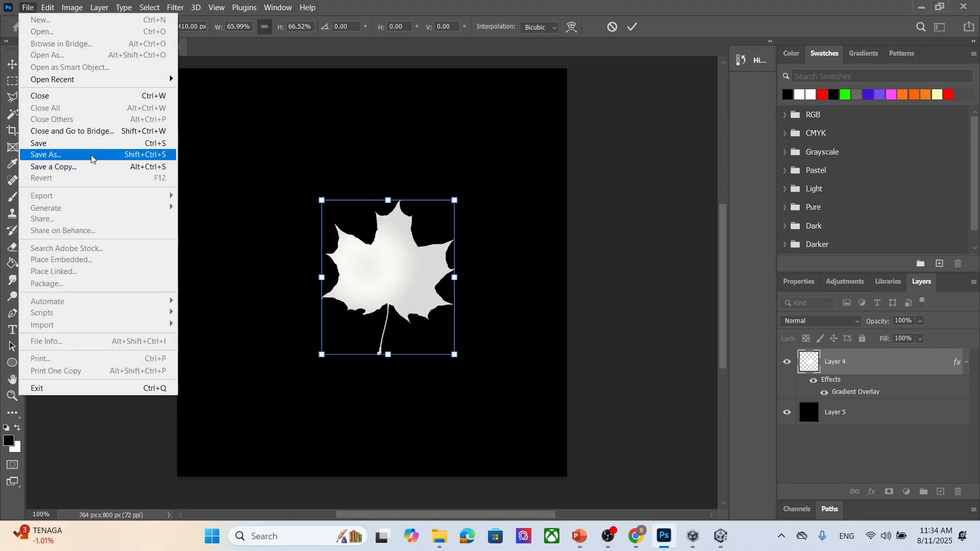
{"action": "left_click", "coordinate": [253, 104]}
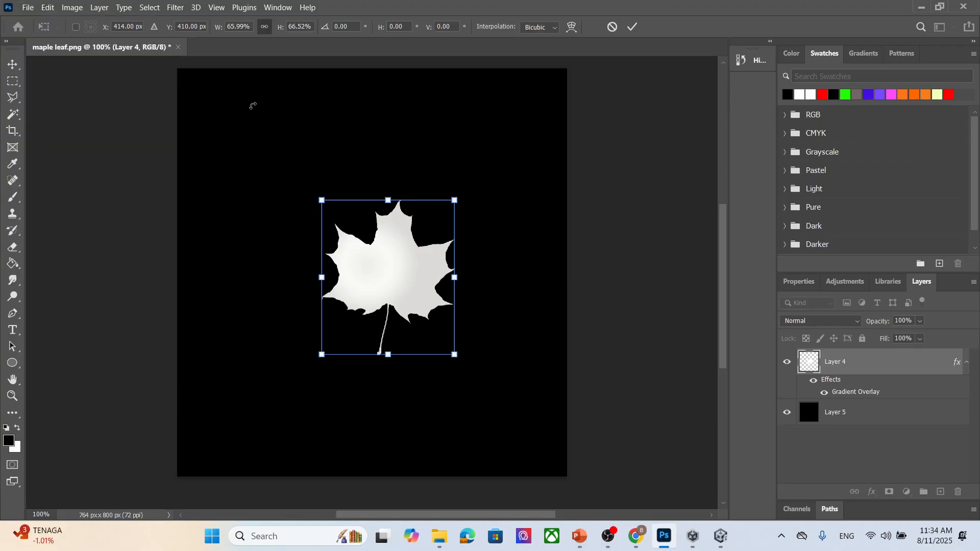
{"action": "left_click", "coordinate": [18, 65]}
- Export the image as a JPG named maple leaf greyscale small
{"action": "left_click", "coordinate": [28, 7]}
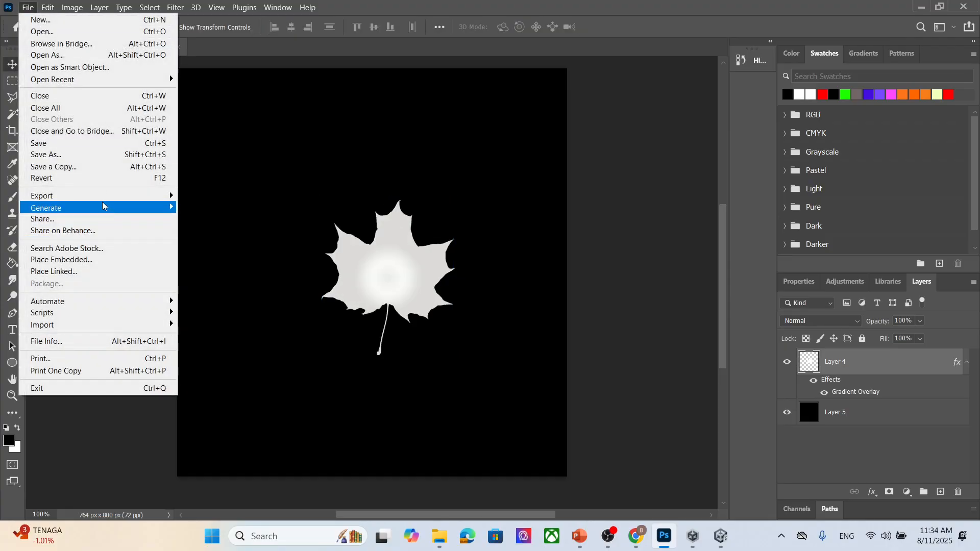
{"action": "mouse_move", "coordinate": [117, 196]}
{"action": "left_click", "coordinate": [268, 207]}
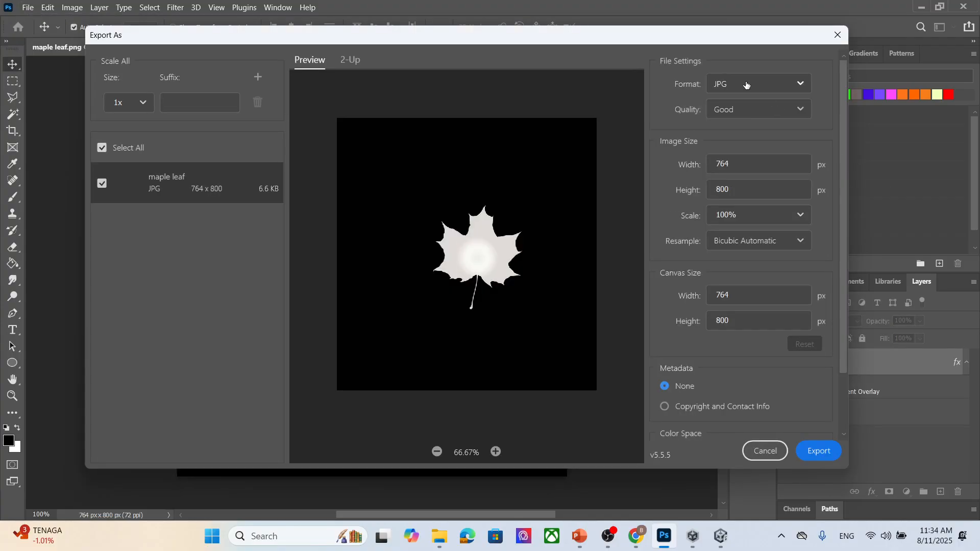
{"action": "left_click", "coordinate": [827, 452]}
{"action": "left_click", "coordinate": [506, 156]}
{"action": "left_click", "coordinate": [376, 376]}
{"action": "left_click", "coordinate": [376, 376]}
{"action": "type", "text": "small"}
{"action": "left_click", "coordinate": [728, 423]}
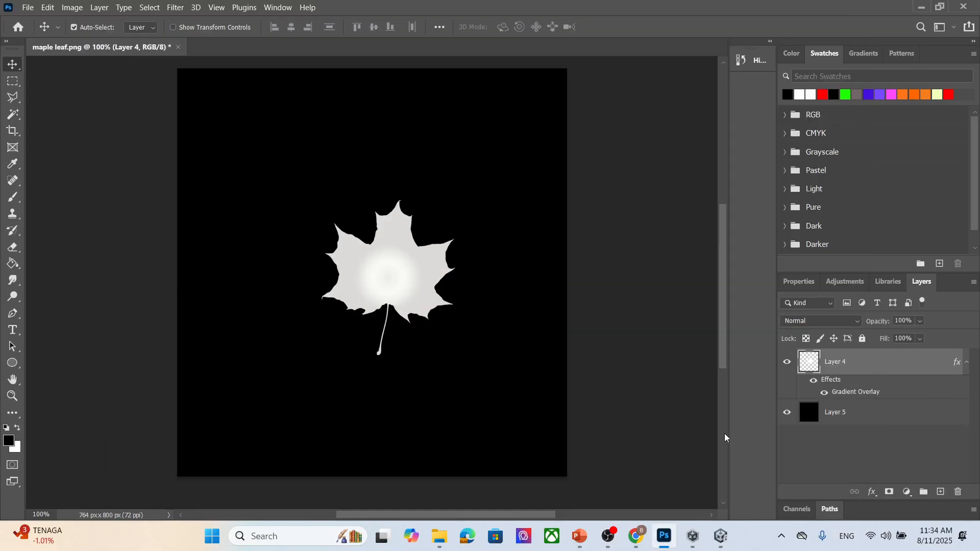
- Assign the maple leaf greyscale small texture to the Sample Texture 2D node in the specular shader graph
{"action": "left_click", "coordinate": [720, 536]}
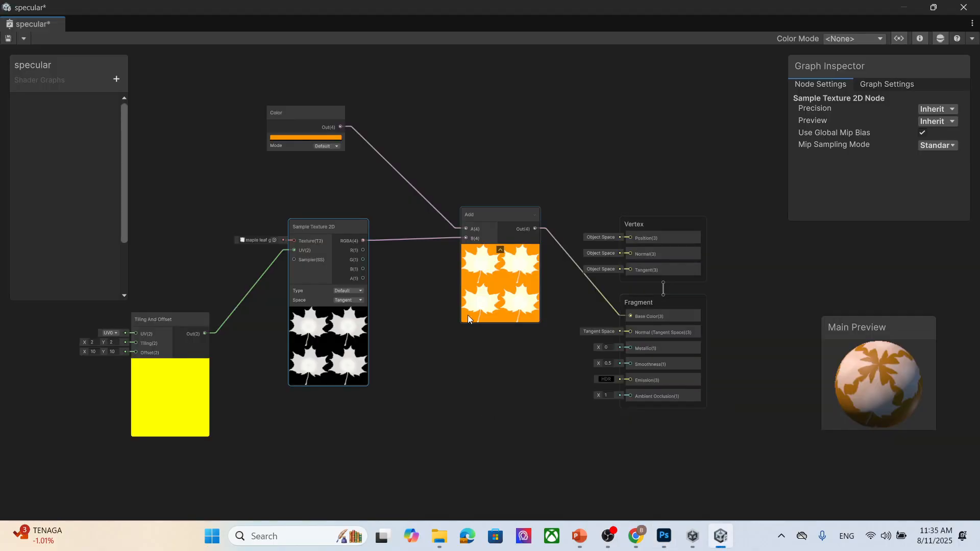
{"action": "double_click", "coordinate": [853, 10]}
{"action": "left_click", "coordinate": [439, 536]}
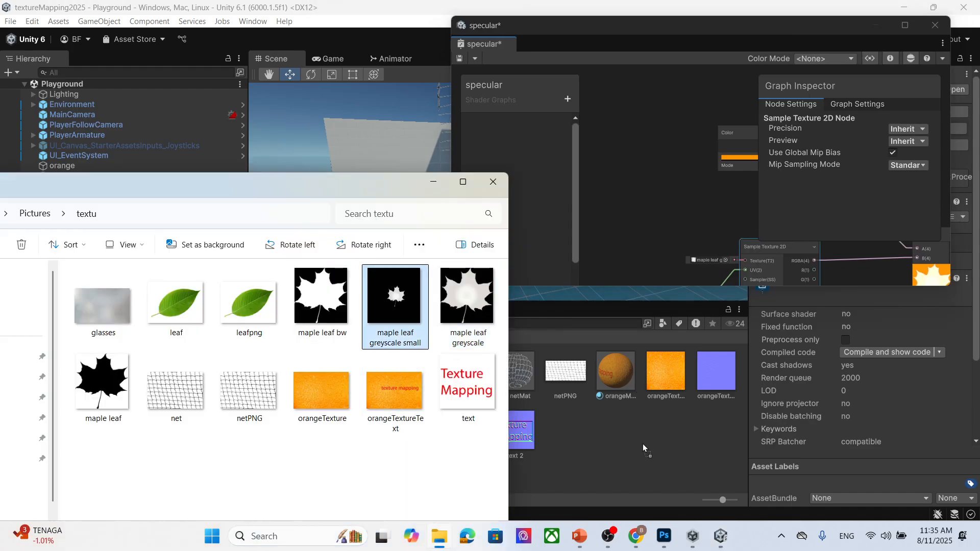
{"action": "left_click_drag", "start_coordinate": [644, 448], "coordinate": [645, 449]}
{"action": "left_click", "coordinate": [438, 190]}
{"action": "left_click_drag", "start_coordinate": [808, 32], "coordinate": [646, 49]}
{"action": "left_click", "coordinate": [743, 50]}
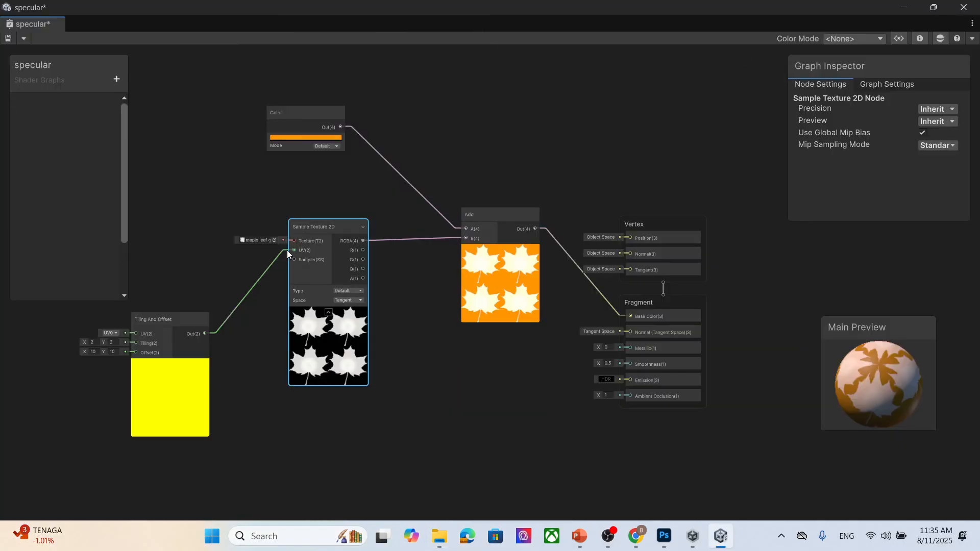
{"action": "left_click", "coordinate": [274, 240]}
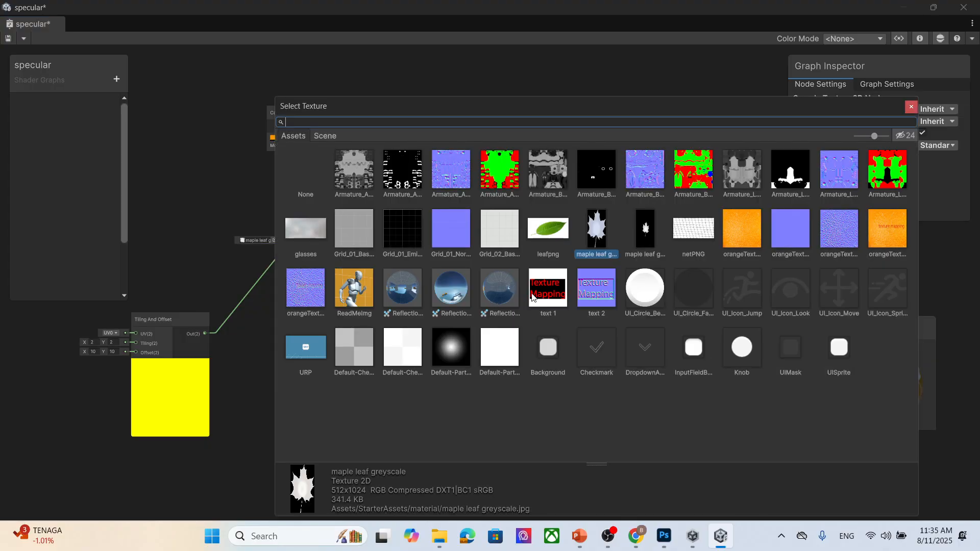
{"action": "left_click", "coordinate": [647, 233]}
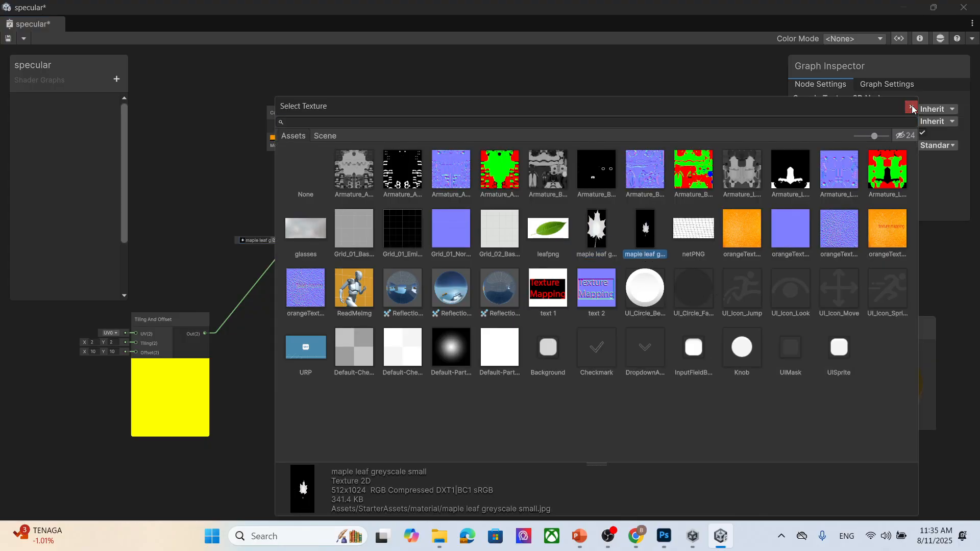
{"action": "left_click", "coordinate": [911, 107]}
- Delete the Tiling And Offset node from the graph
{"action": "left_click", "coordinate": [206, 377]}
{"action": "key", "text": "Delete"}
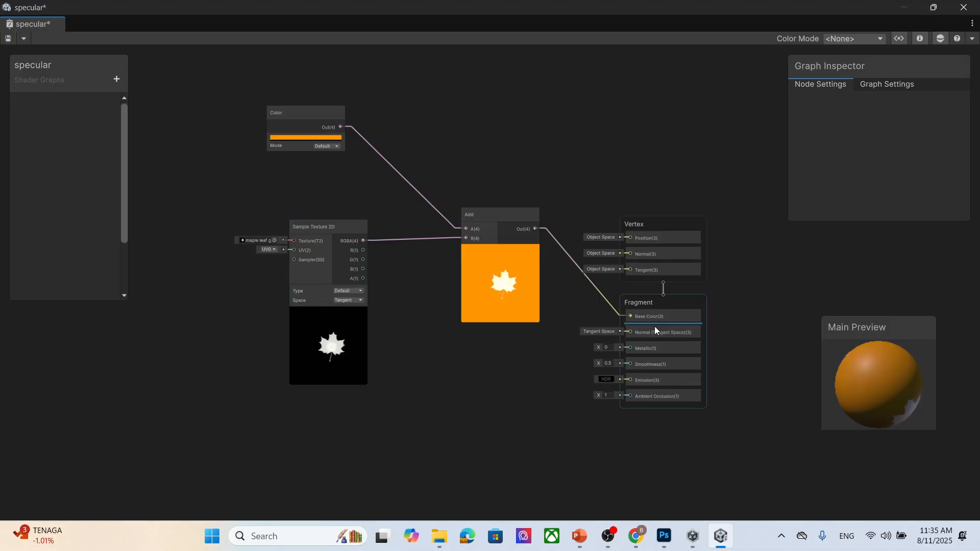
{"action": "left_click_drag", "start_coordinate": [900, 398], "coordinate": [881, 366]}
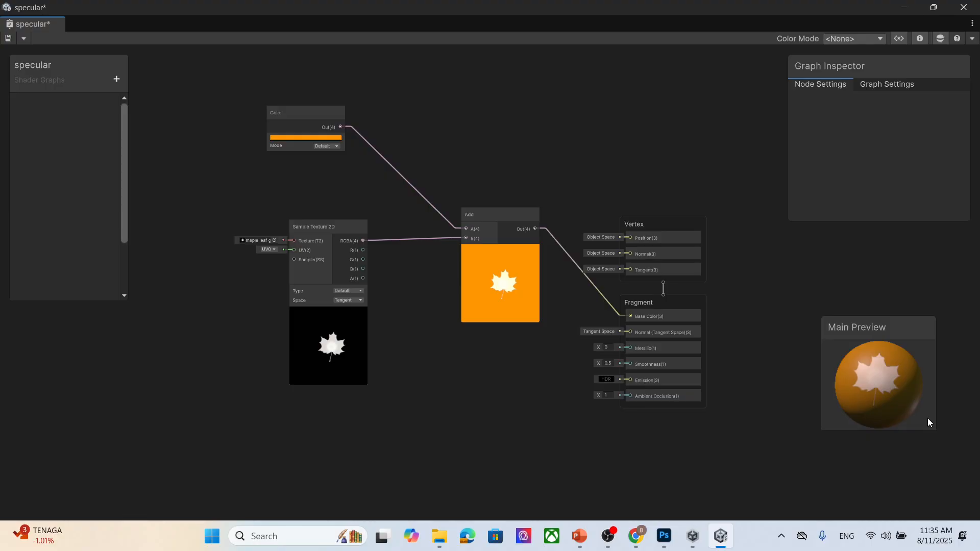
- Review the specular map slides in the chapter 5 Texture mapping presentation
{"action": "left_click", "coordinate": [902, 84]}
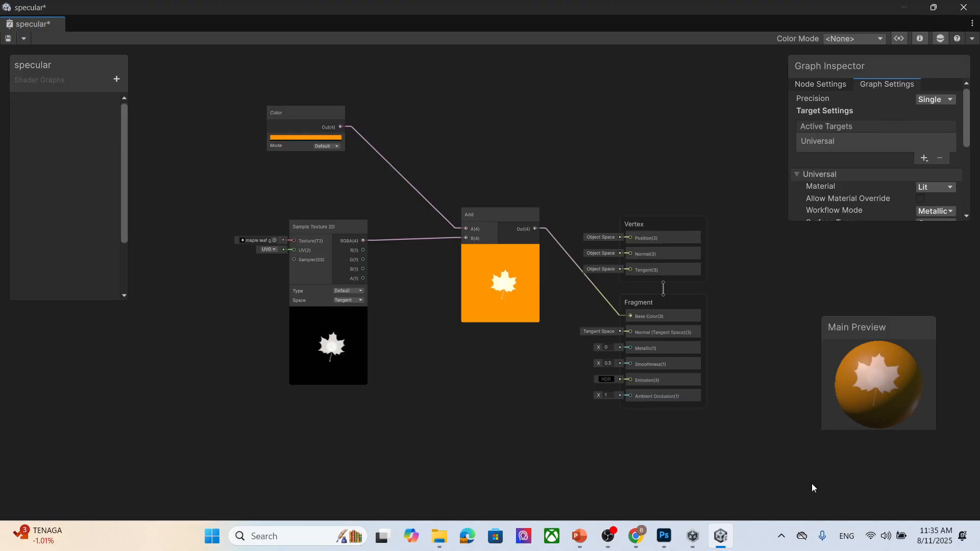
{"action": "left_click", "coordinate": [581, 537]}
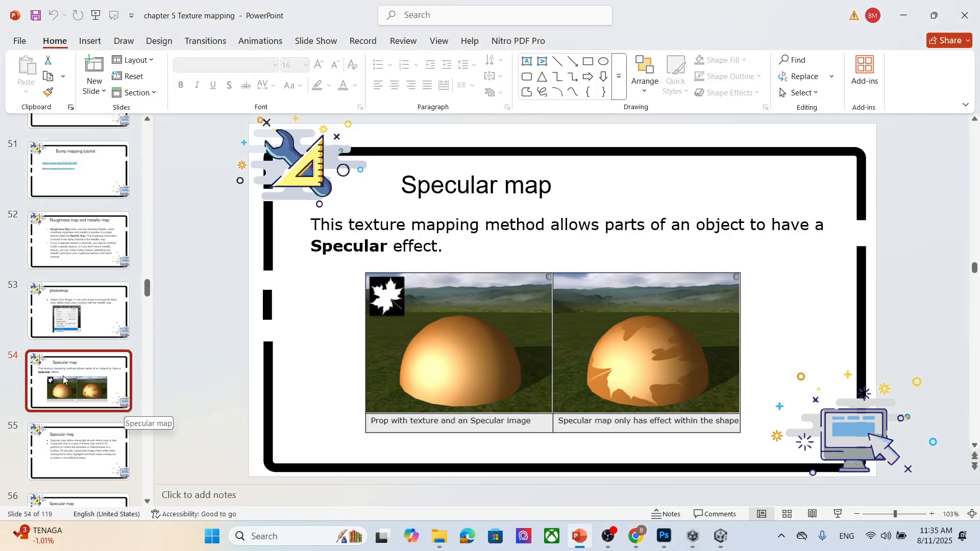
{"action": "key", "text": "Down"}
{"action": "key", "text": "Down"}
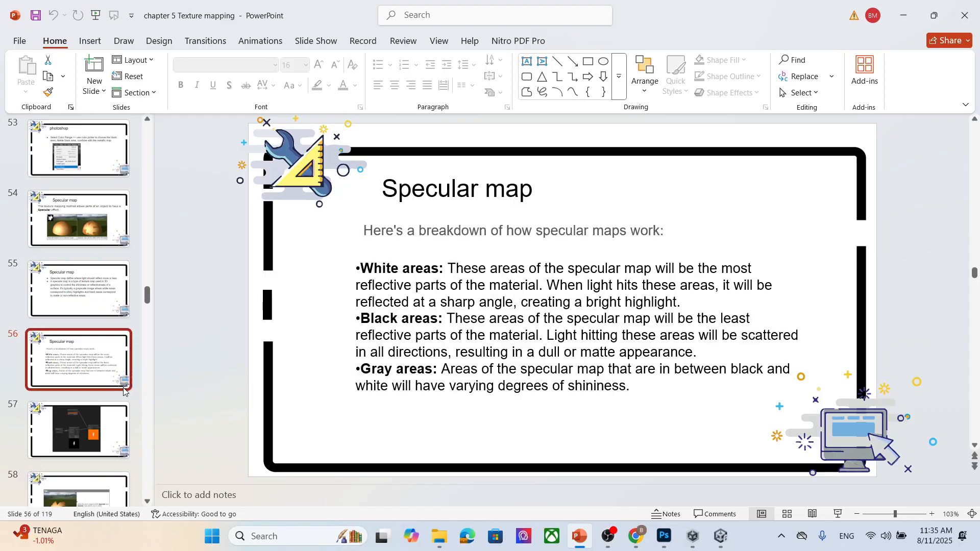
{"action": "key", "text": "Down"}
{"action": "key", "text": "Down"}
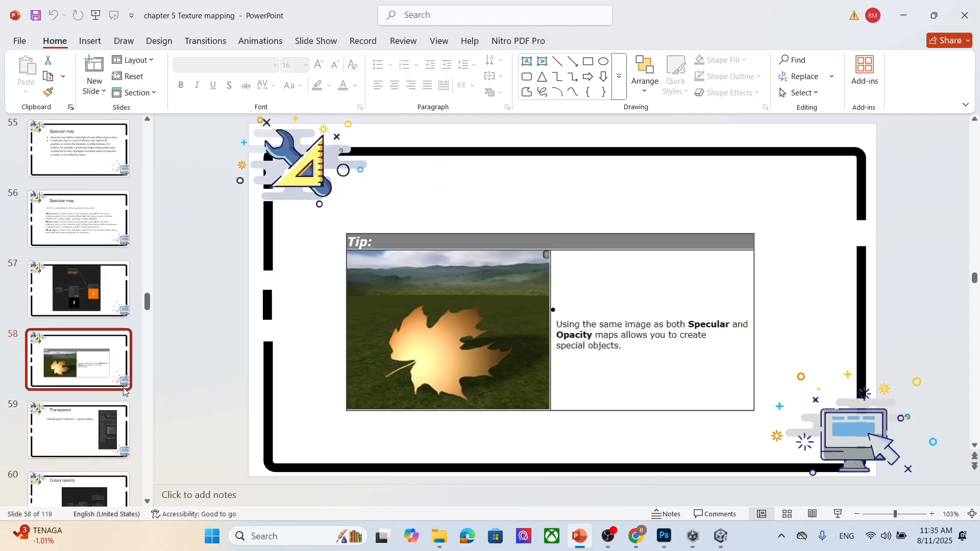
{"action": "key", "text": "Down"}
{"action": "key", "text": "Up"}
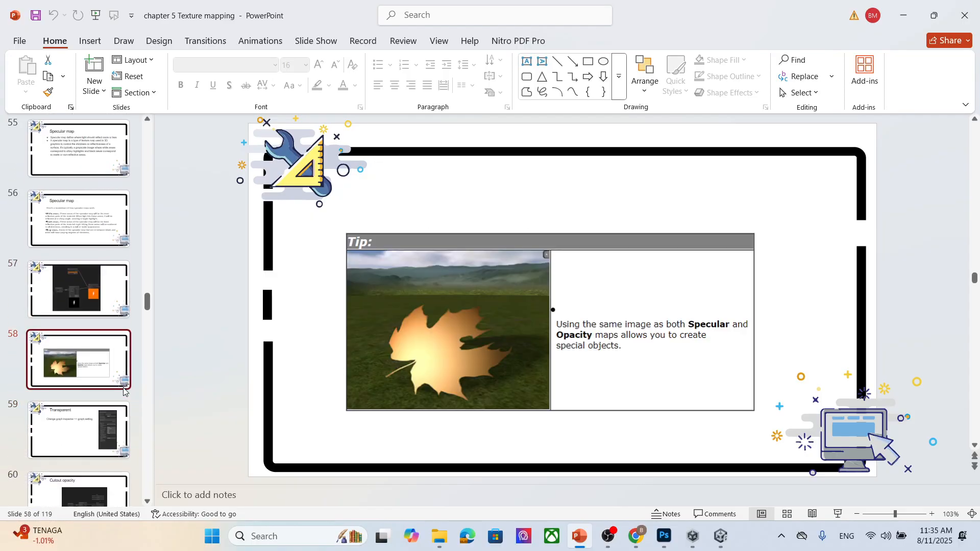
{"action": "left_click", "coordinate": [912, 19]}
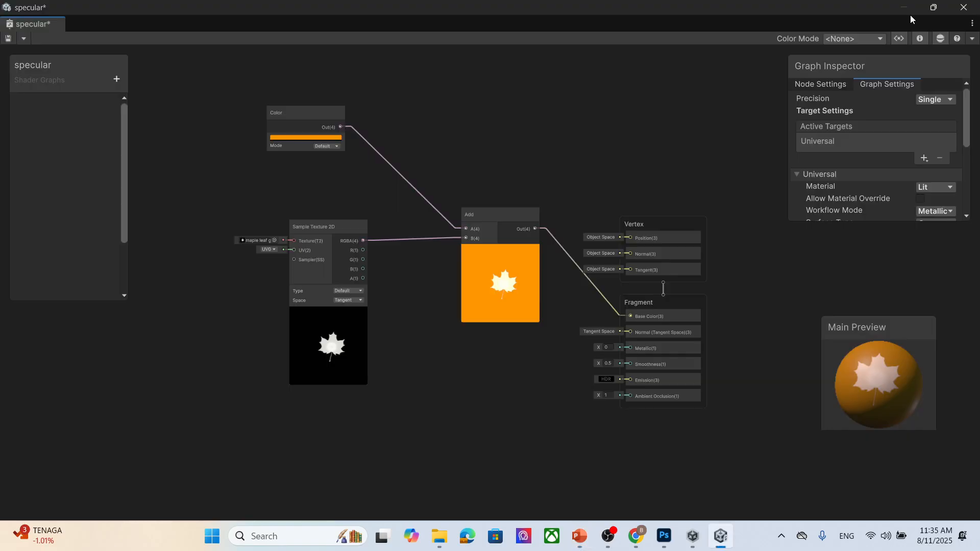
{"action": "left_click", "coordinate": [635, 536]}
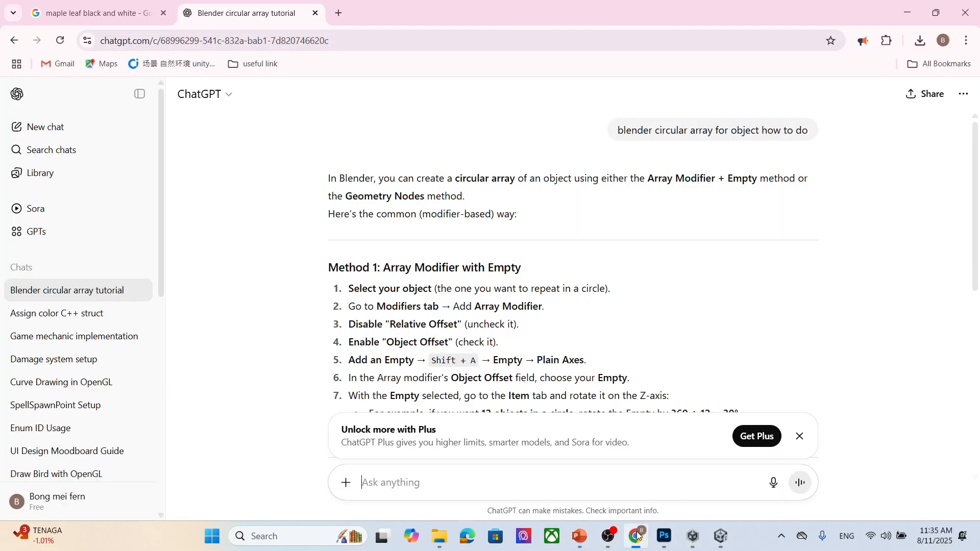
{"action": "left_click", "coordinate": [580, 539]}
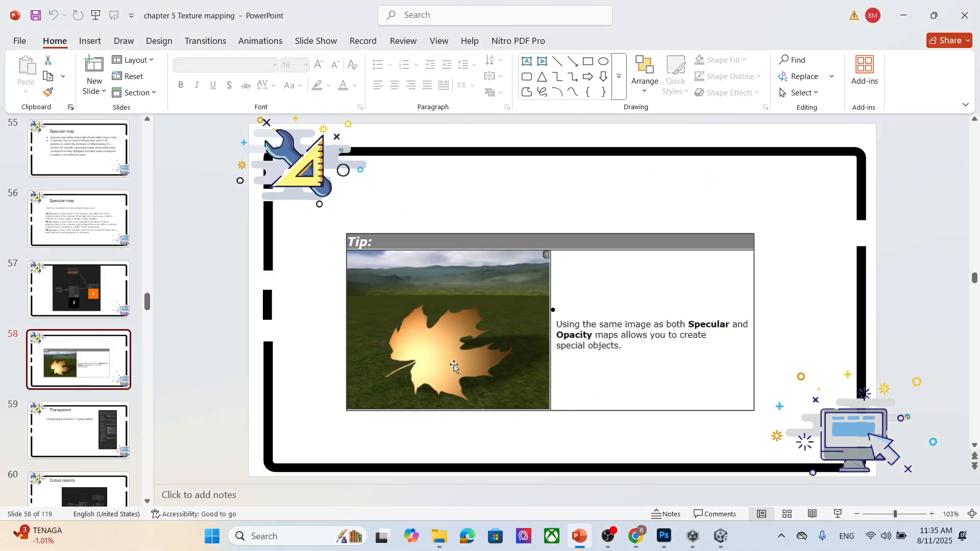
- Switch to Photoshop and hide the black background layer, Layer 5
{"action": "left_click", "coordinate": [666, 538]}
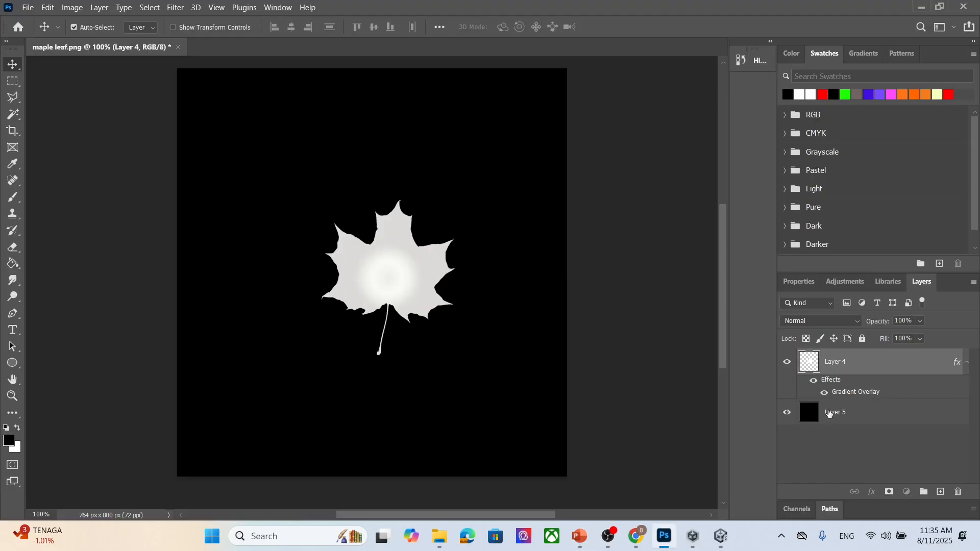
{"action": "left_click", "coordinate": [794, 416]}
{"action": "left_click", "coordinate": [788, 418]}
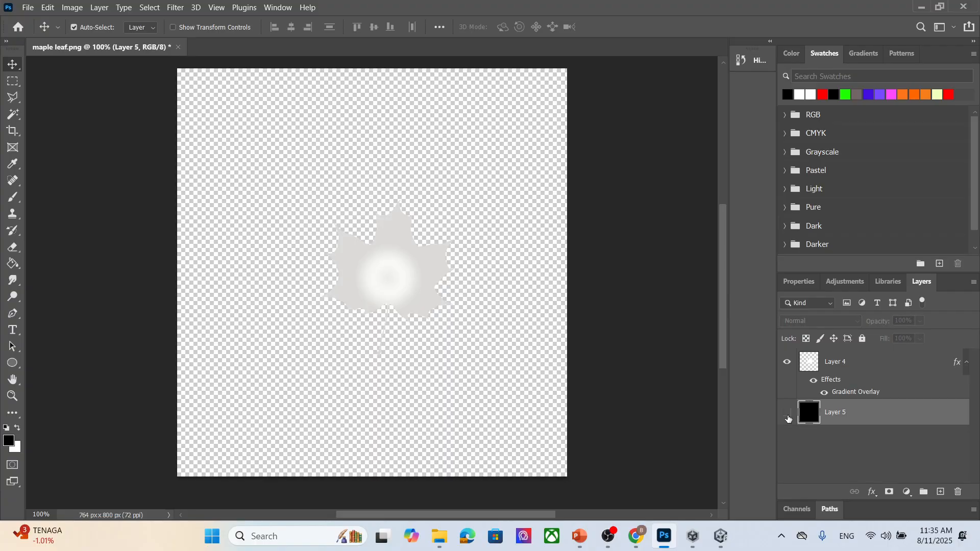
- Export the image as a PNG named maple leafpng into the textu folder
{"action": "left_click", "coordinate": [28, 7]}
{"action": "mouse_move", "coordinate": [77, 196]}
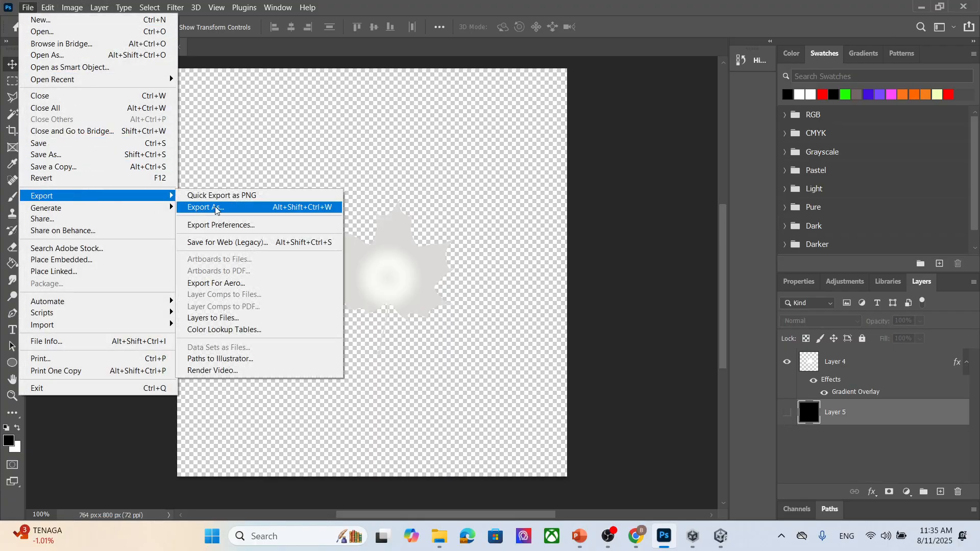
{"action": "left_click", "coordinate": [239, 196]}
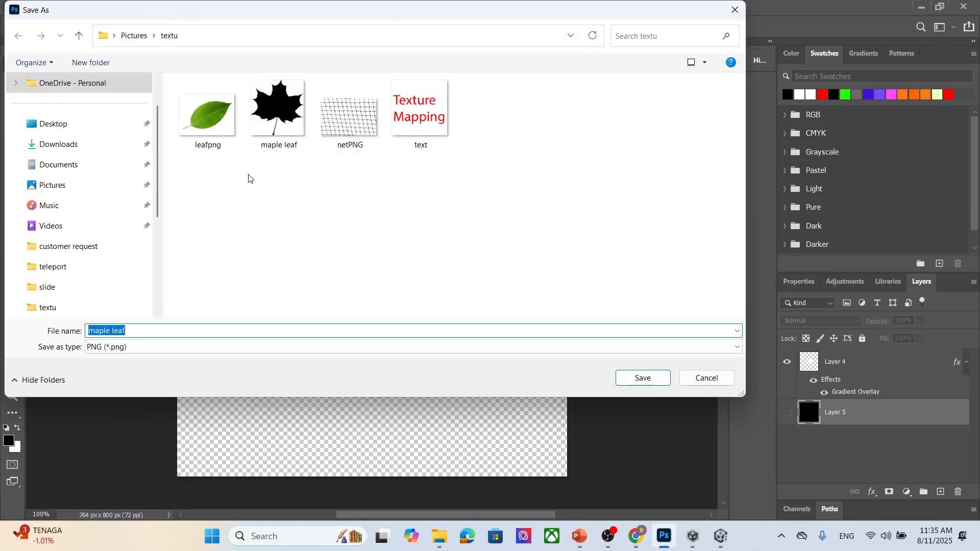
{"action": "left_click", "coordinate": [279, 142]}
{"action": "left_click", "coordinate": [197, 330]}
{"action": "left_click", "coordinate": [224, 331]}
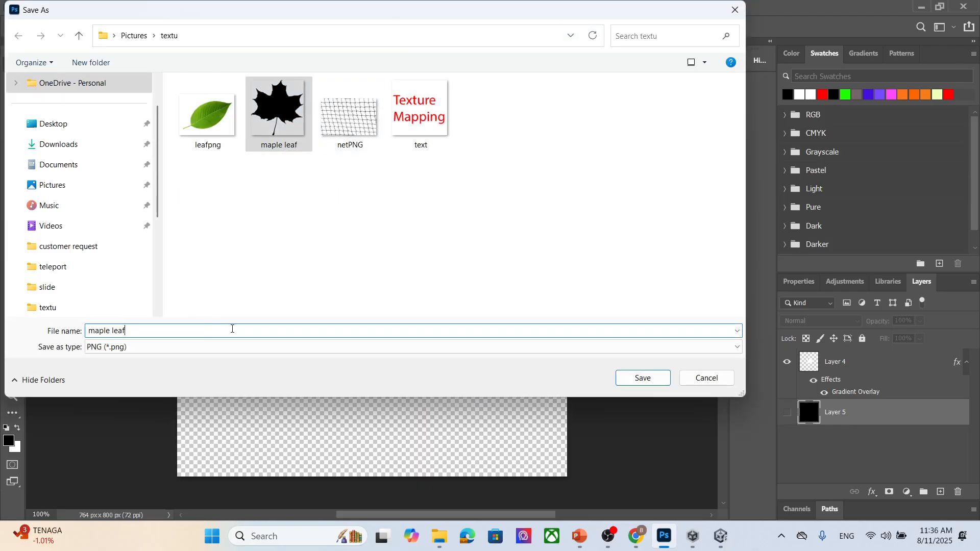
{"action": "type", "text": "png"}
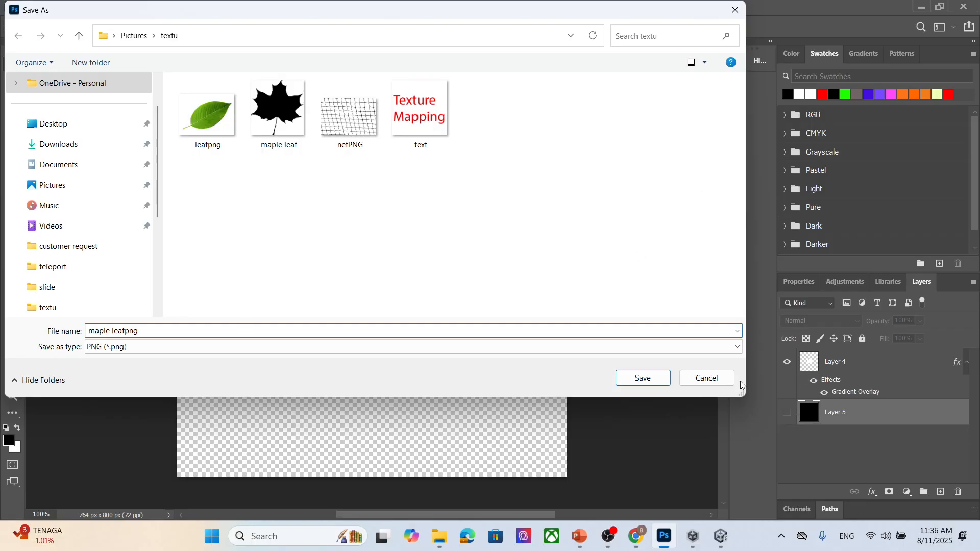
{"action": "left_click", "coordinate": [644, 378]}
- Switch to Unity and check the exported maple leafpng file in the textu folder
{"action": "left_click", "coordinate": [721, 539]}
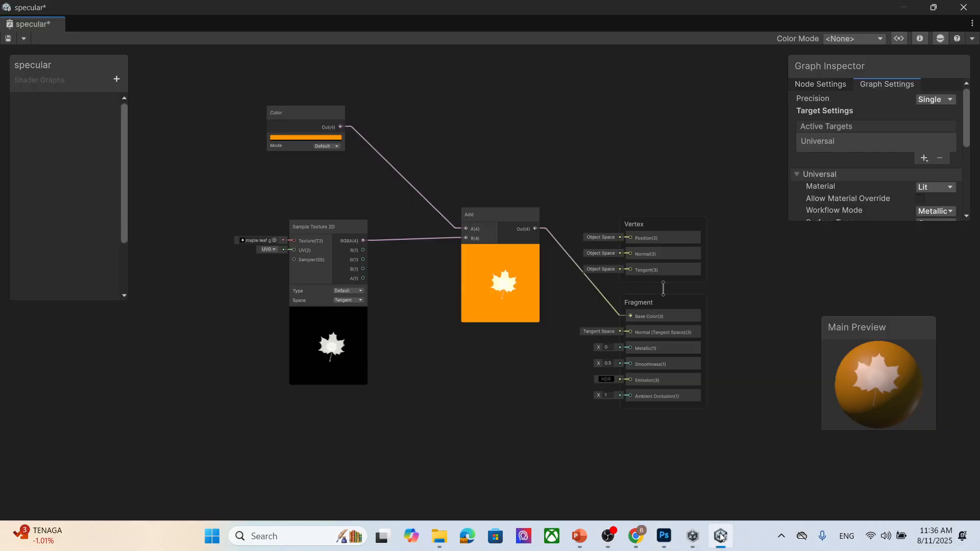
{"action": "double_click", "coordinate": [782, 7]}
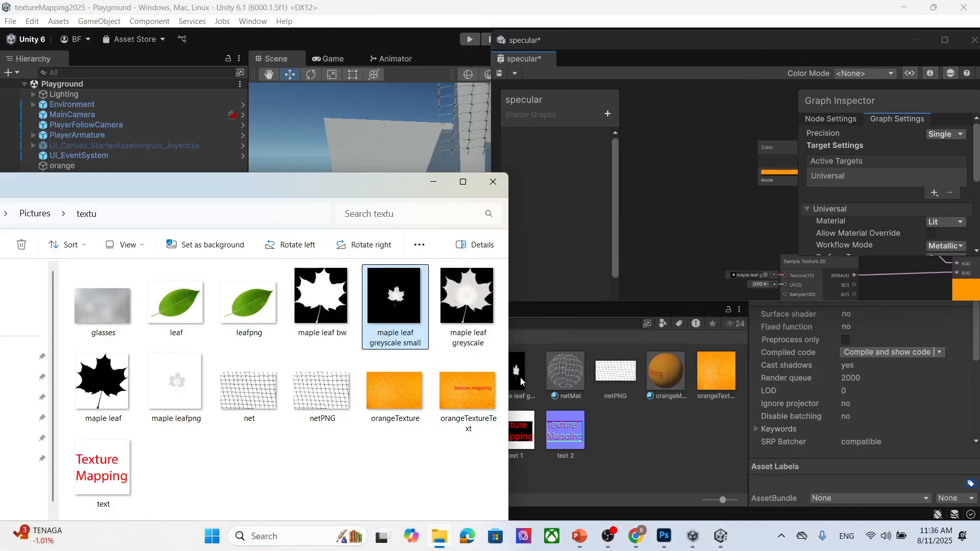
{"action": "left_click", "coordinate": [196, 396]}
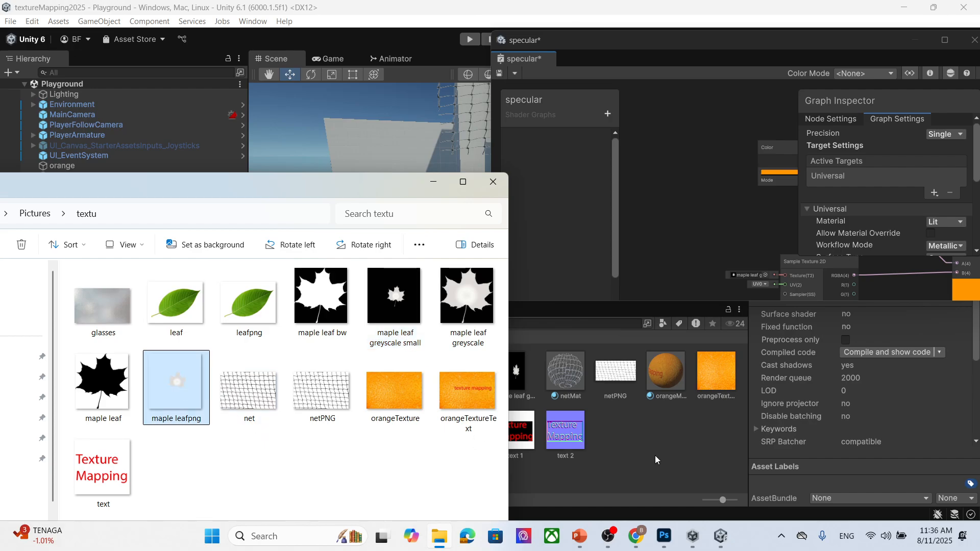
{"action": "left_click", "coordinate": [433, 182]}
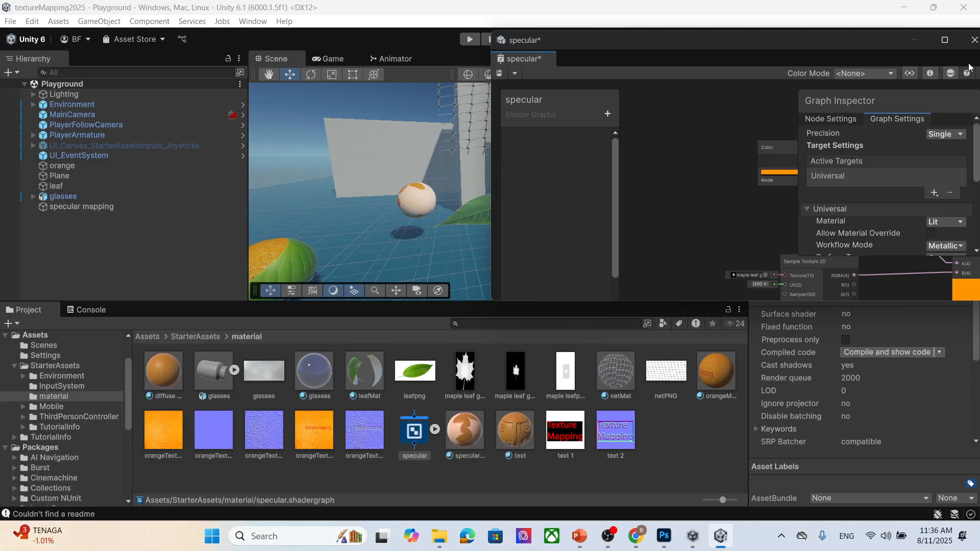
{"action": "left_click_drag", "start_coordinate": [825, 51], "coordinate": [671, 30]}
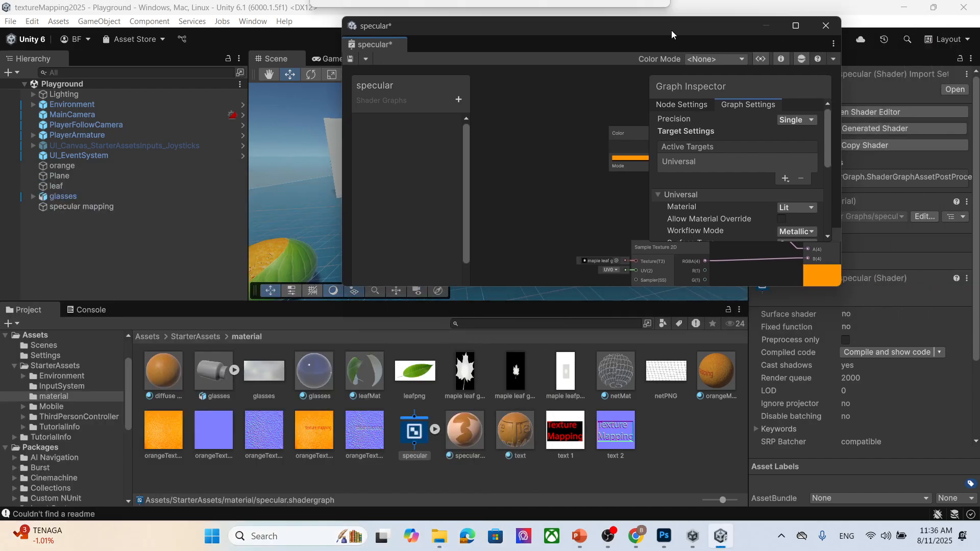
- Assign the maple leafpng texture to the Sample Texture 2D node in the shader graph
{"action": "left_click", "coordinate": [797, 26]}
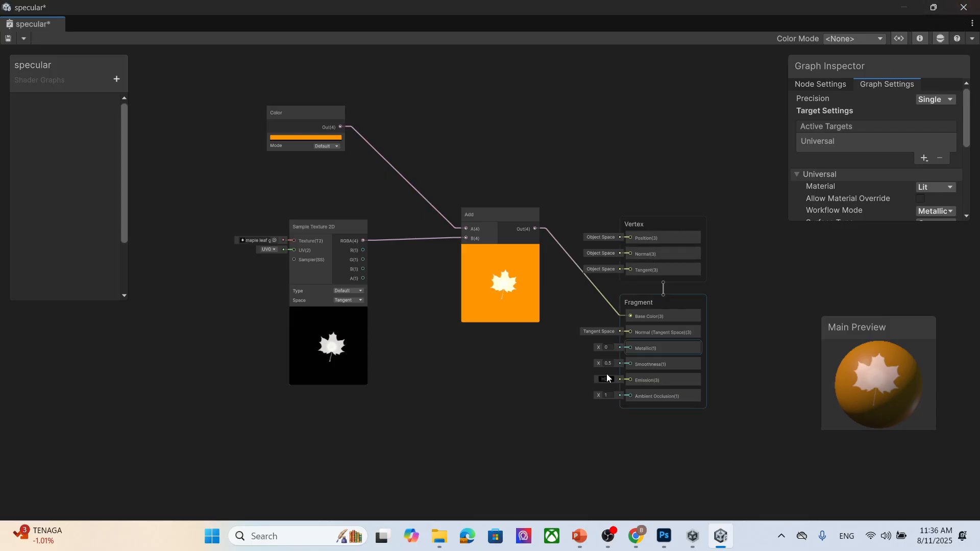
{"action": "left_click", "coordinate": [274, 241]}
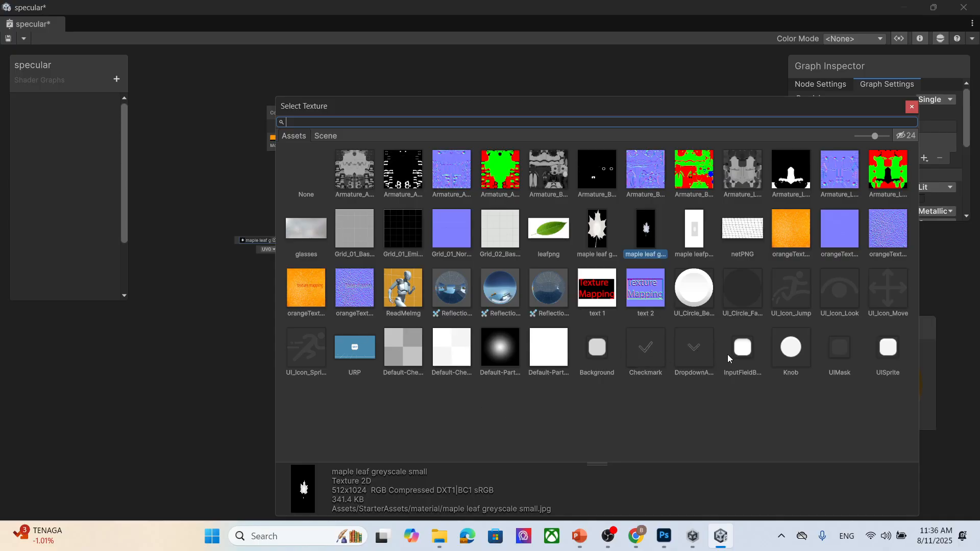
{"action": "left_click", "coordinate": [692, 246]}
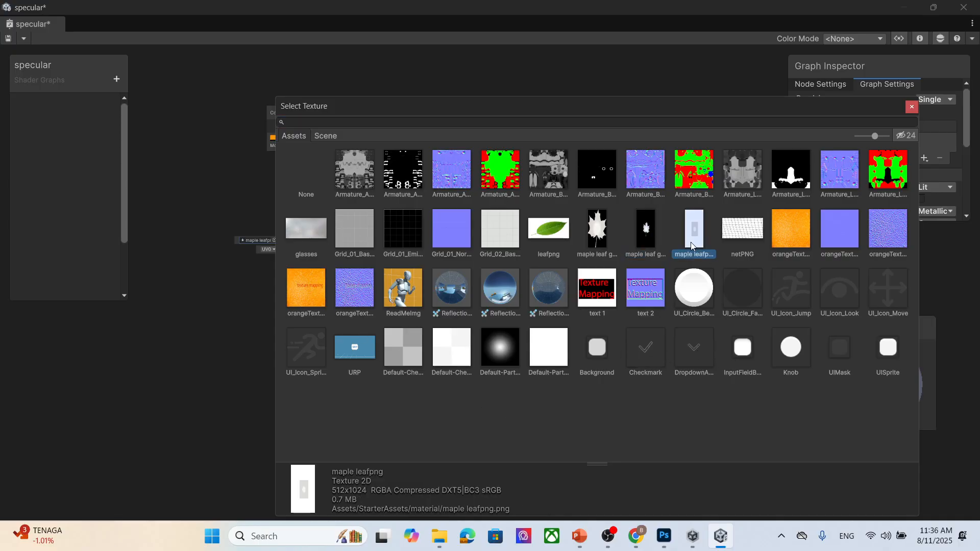
{"action": "left_click", "coordinate": [913, 106]}
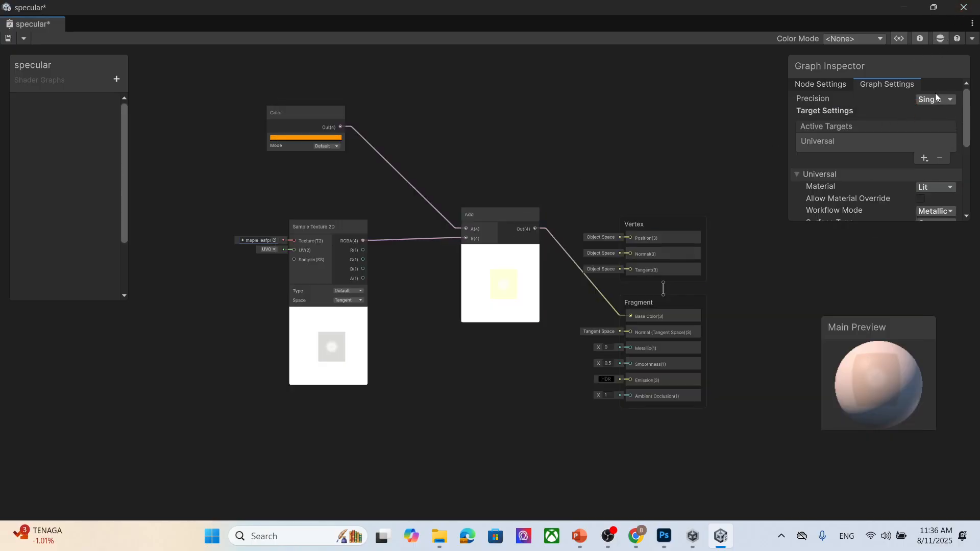
- Set the graph's Surface Type to Transparent in the Graph Settings
{"action": "left_click_drag", "start_coordinate": [888, 223], "coordinate": [889, 351]}
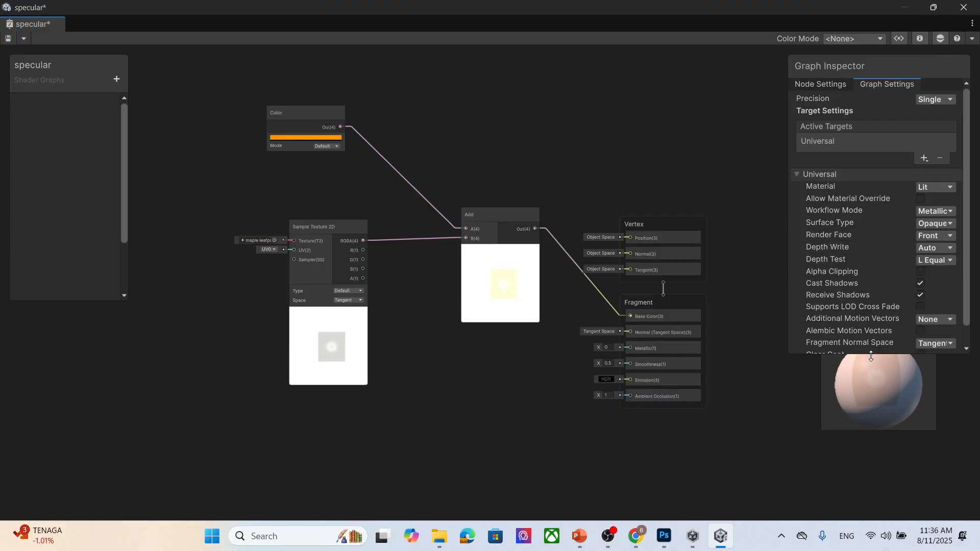
{"action": "scroll", "coordinate": [884, 253], "scroll_direction": "down", "scroll_amount": 1}
{"action": "left_click", "coordinate": [936, 200]}
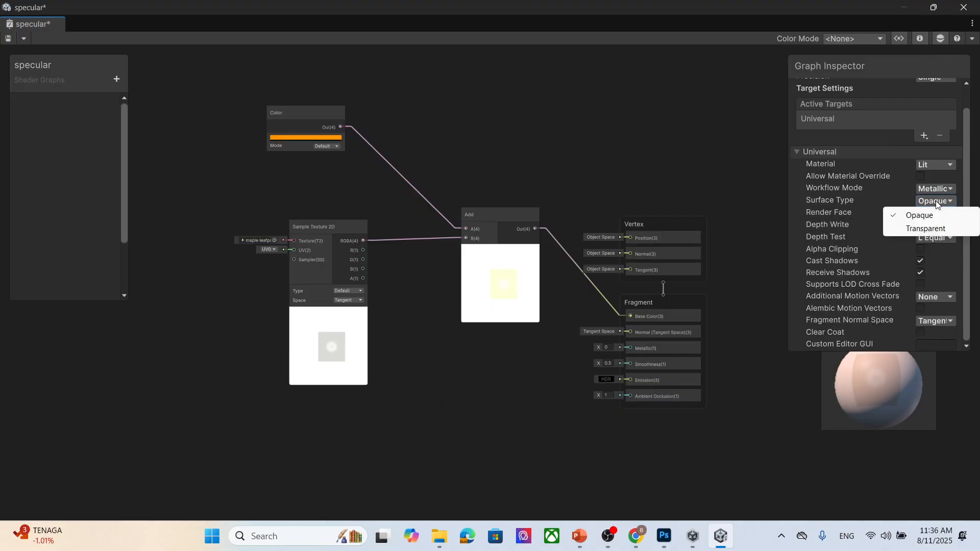
{"action": "left_click", "coordinate": [936, 228]}
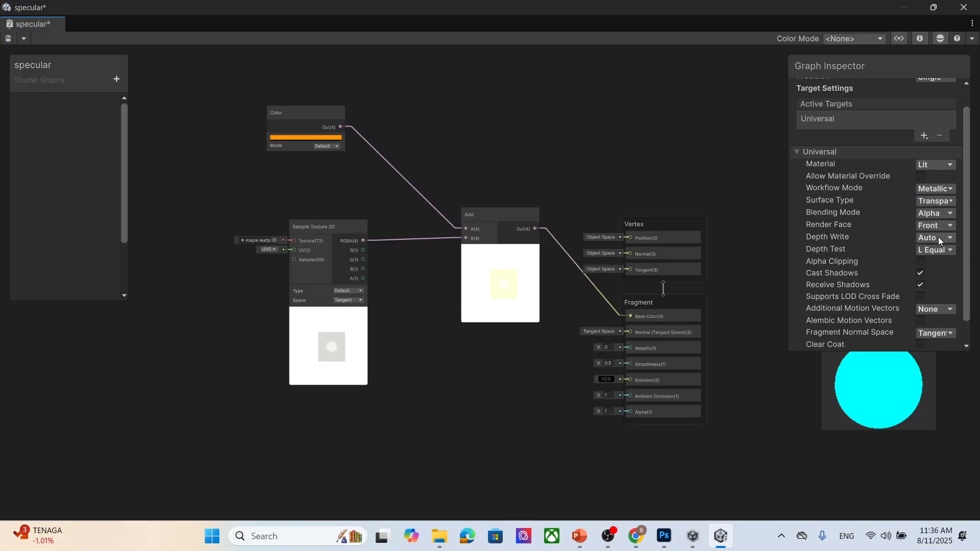
- Enable Alpha Clipping and set Render Face to Both
{"action": "left_click", "coordinate": [922, 261]}
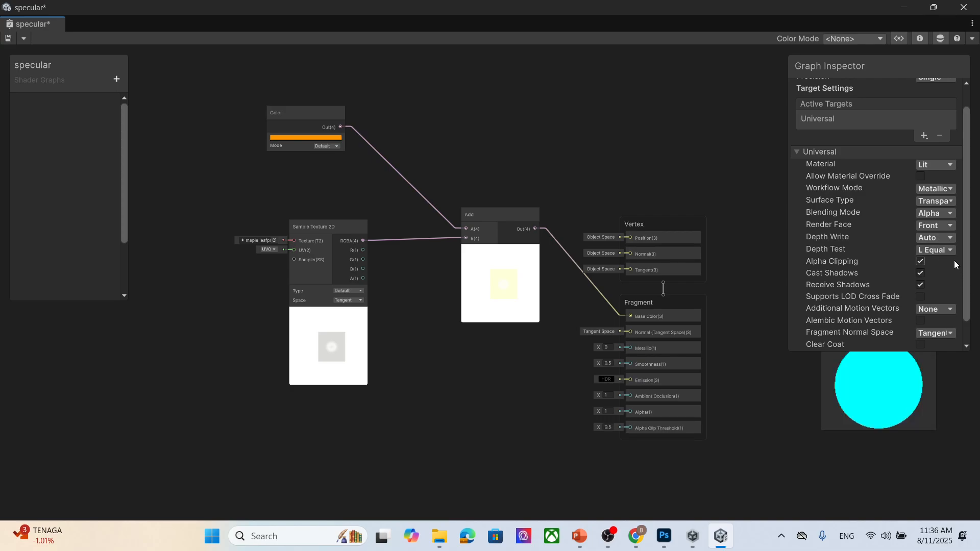
{"action": "left_click", "coordinate": [940, 227]}
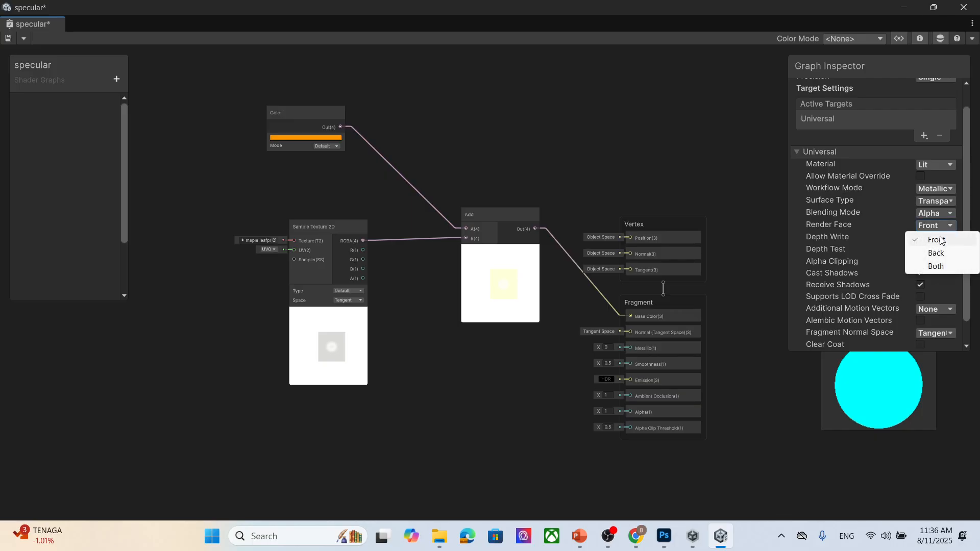
{"action": "left_click", "coordinate": [939, 267]}
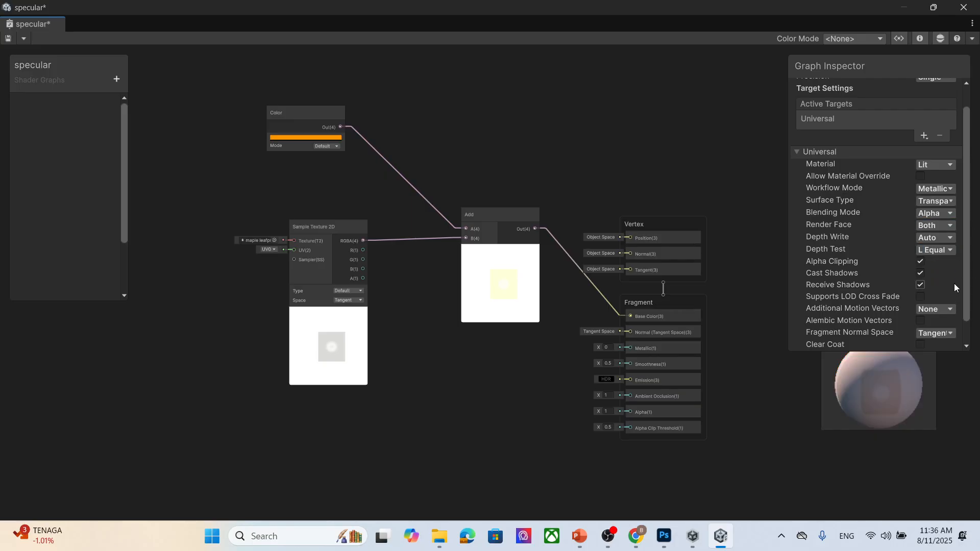
{"action": "scroll", "coordinate": [953, 285], "scroll_direction": "down", "scroll_amount": 1}
{"action": "scroll", "coordinate": [952, 281], "scroll_direction": "up", "scroll_amount": 2}
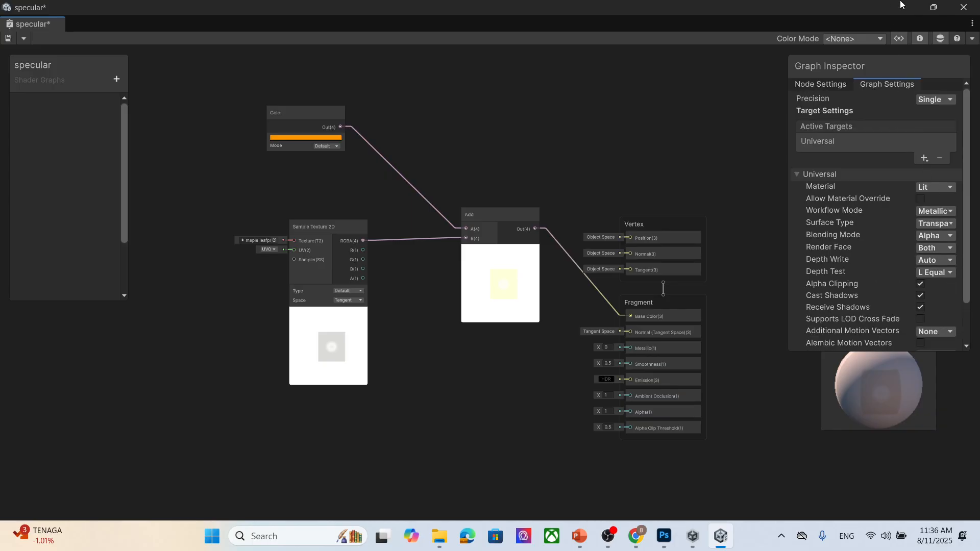
{"action": "left_click", "coordinate": [934, 99]}
{"action": "left_click", "coordinate": [827, 86]}
{"action": "left_click", "coordinate": [902, 85]}
{"action": "left_click", "coordinate": [830, 84]}
{"action": "left_click", "coordinate": [895, 84]}
{"action": "scroll", "coordinate": [824, 226], "scroll_direction": "down", "scroll_amount": 2}
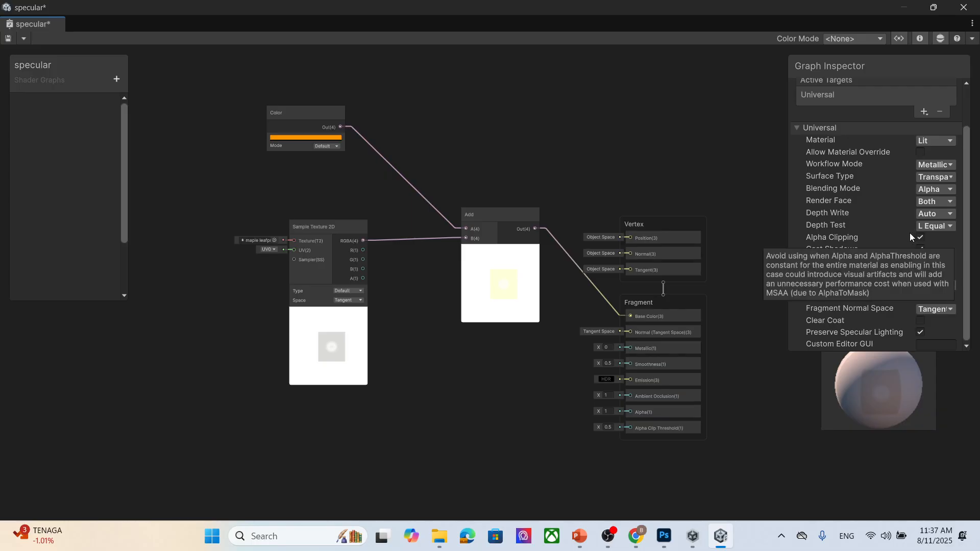
{"action": "left_click_drag", "start_coordinate": [943, 67], "coordinate": [875, 75]}
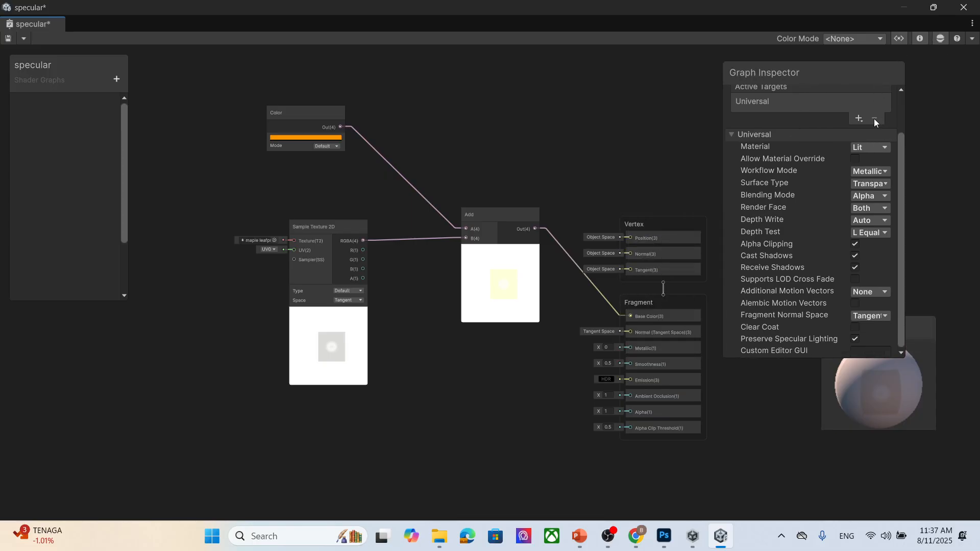
{"action": "scroll", "coordinate": [866, 189], "scroll_direction": "up", "scroll_amount": 3}
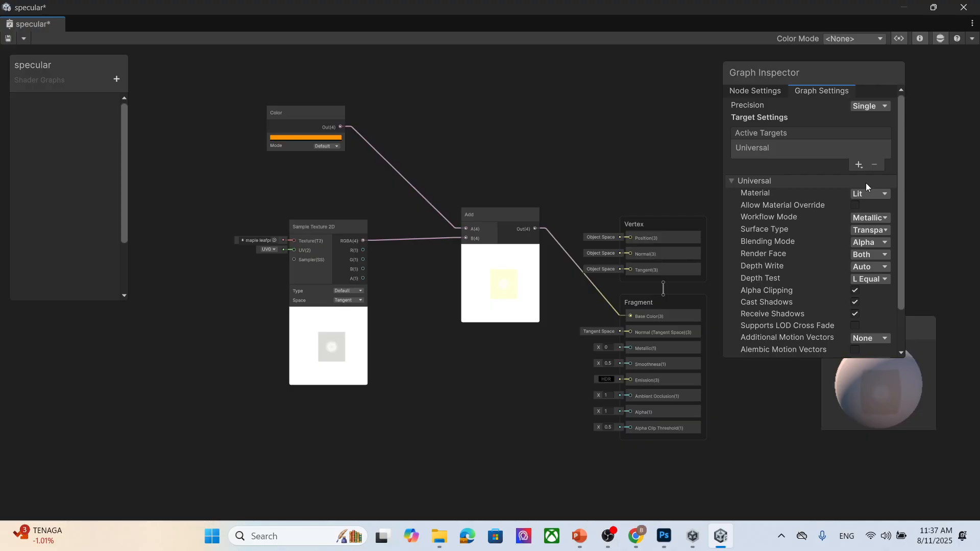
{"action": "scroll", "coordinate": [867, 189], "scroll_direction": "down", "scroll_amount": 3}
- Try switching the Workflow Mode to Specular, then set it back to Metallic
{"action": "left_click", "coordinate": [870, 171]}
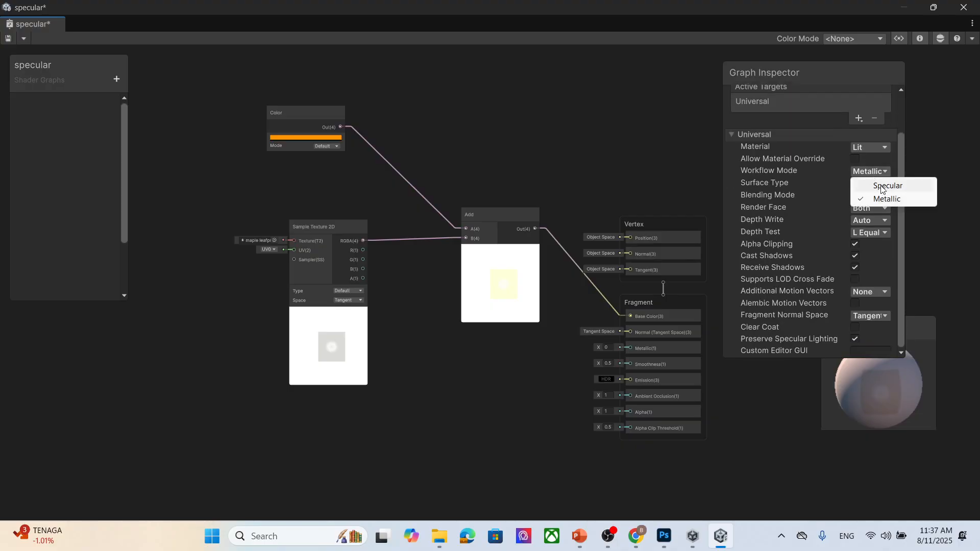
{"action": "left_click", "coordinate": [880, 185]}
{"action": "left_click", "coordinate": [874, 173]}
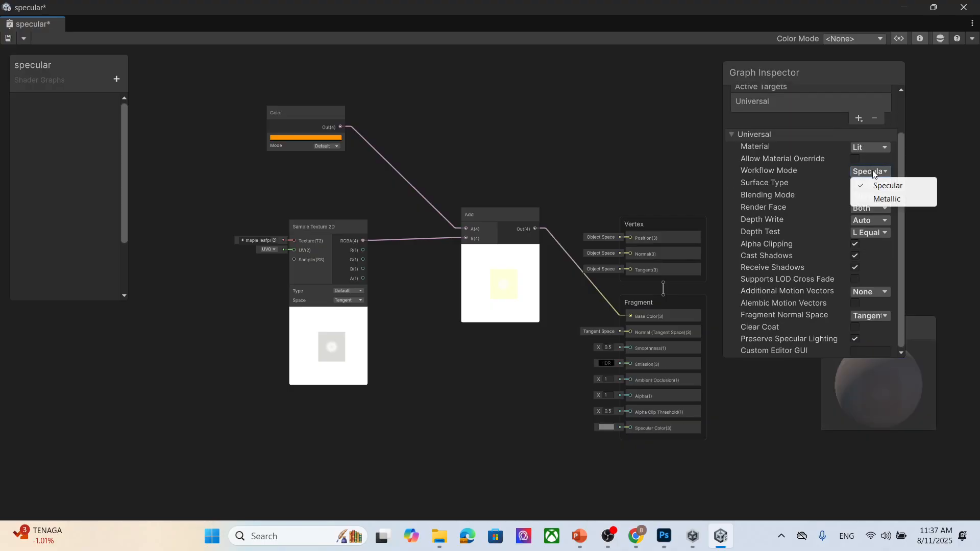
{"action": "left_click", "coordinate": [885, 199]}
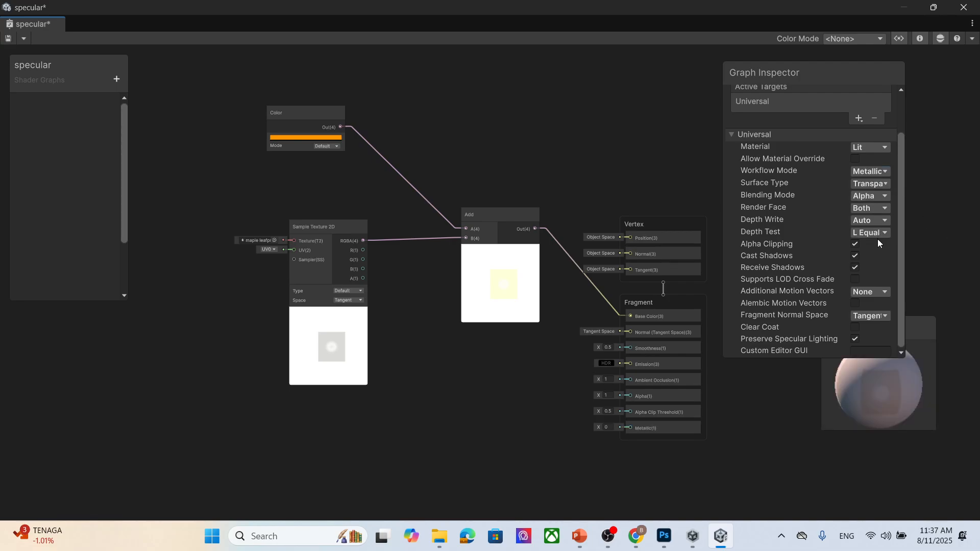
- Save the specular shader graph and close the graph editor
{"action": "left_click_drag", "start_coordinate": [909, 248], "coordinate": [973, 251]}
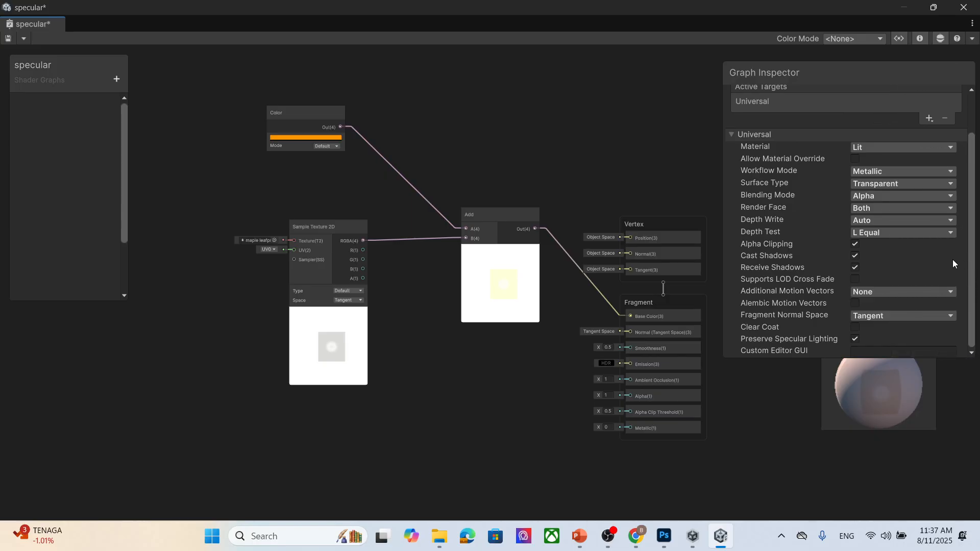
{"action": "left_click", "coordinate": [8, 38]}
{"action": "left_click", "coordinate": [964, 7]}
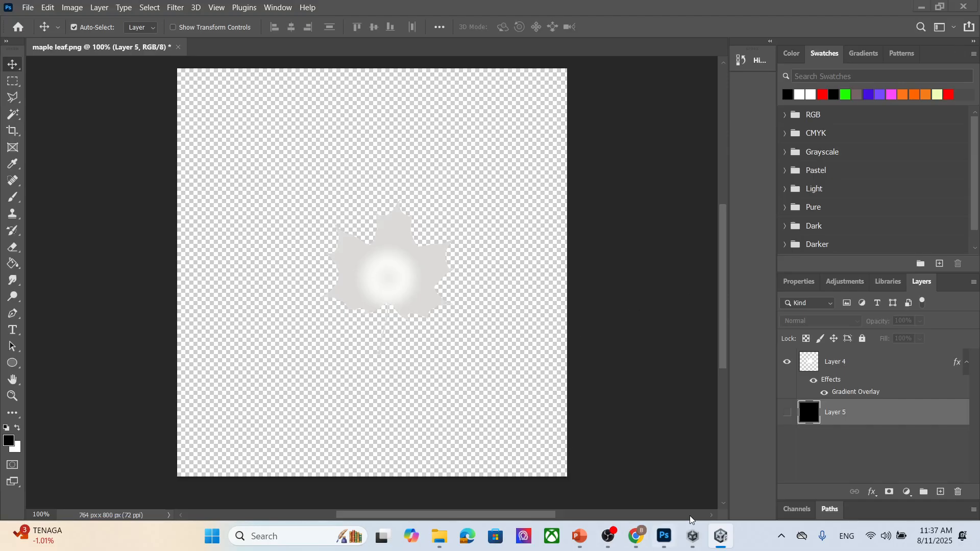
- Return to Unity and apply the specular material to the sphere in the scene
{"action": "mouse_move", "coordinate": [722, 540]}
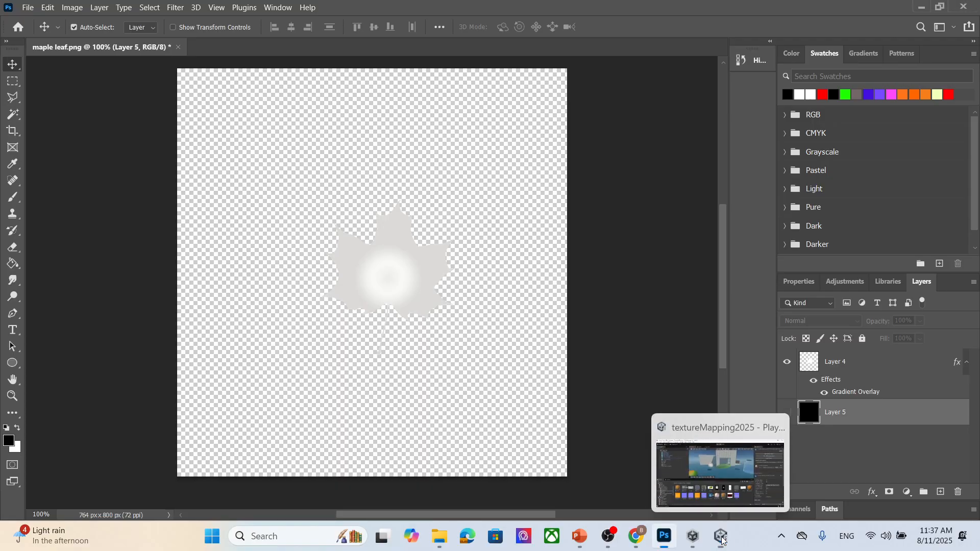
{"action": "left_click", "coordinate": [722, 478]}
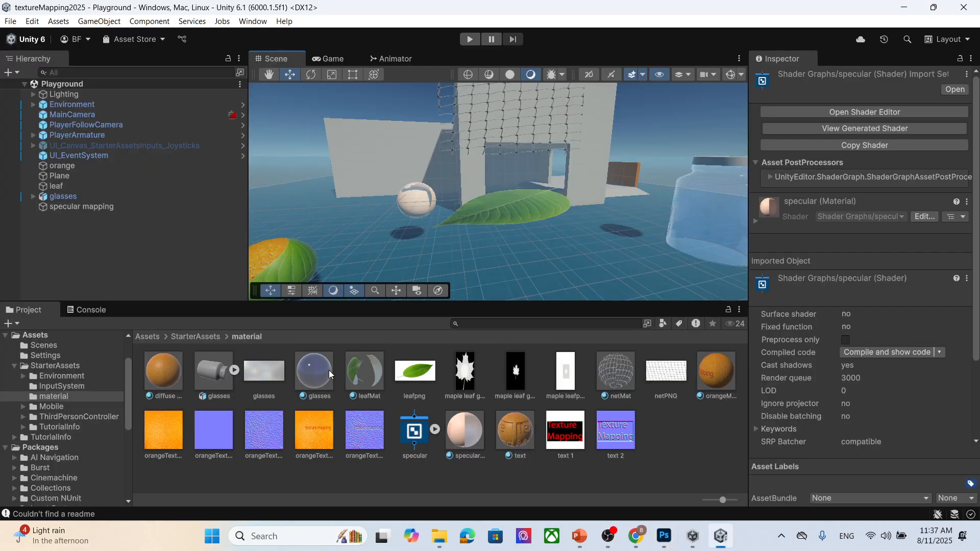
{"action": "left_click_drag", "start_coordinate": [458, 437], "coordinate": [417, 196]}
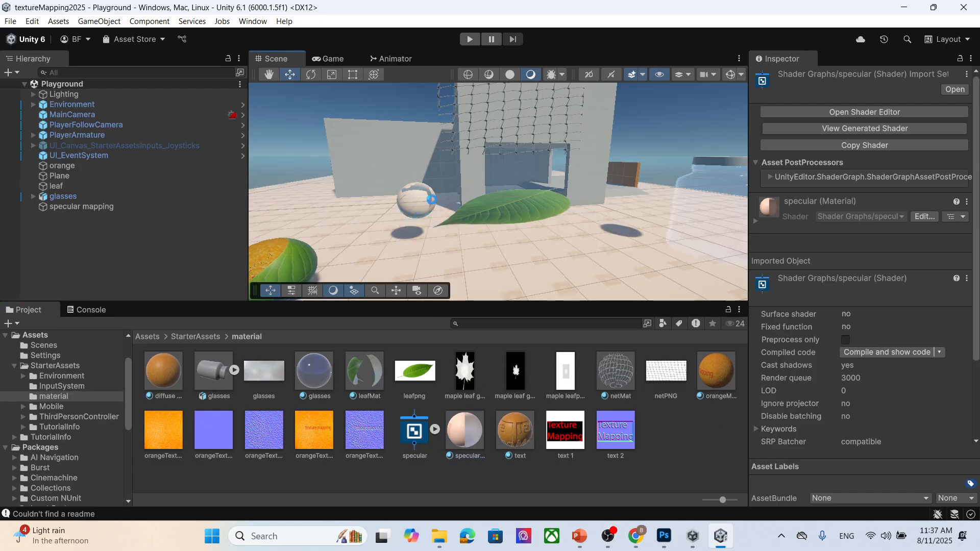
- Inspect the sphere with the specular material from different angles in the Scene view
{"action": "scroll", "coordinate": [431, 208], "scroll_direction": "up", "scroll_amount": 3}
{"action": "middle_click_drag", "start_coordinate": [339, 231], "coordinate": [352, 225]}
{"action": "right_click_drag", "start_coordinate": [369, 204], "coordinate": [501, 235]}
{"action": "middle_click_drag", "start_coordinate": [310, 210], "coordinate": [345, 218]}
{"action": "scroll", "coordinate": [512, 242], "scroll_direction": "down", "scroll_amount": 4}
{"action": "middle_click_drag", "start_coordinate": [513, 243], "coordinate": [528, 217]}
{"action": "right_click_drag", "start_coordinate": [528, 218], "coordinate": [652, 226]}
{"action": "middle_click_drag", "start_coordinate": [495, 174], "coordinate": [618, 227]}
{"action": "scroll", "coordinate": [668, 226], "scroll_direction": "up", "scroll_amount": 5}
{"action": "scroll", "coordinate": [716, 229], "scroll_direction": "down", "scroll_amount": 2}
{"action": "scroll", "coordinate": [414, 212], "scroll_direction": "down", "scroll_amount": 2}
{"action": "mouse_move", "coordinate": [415, 213]}
{"action": "middle_mouse_down"}
{"action": "mouse_move", "coordinate": [414, 234]}
{"action": "mouse_move", "coordinate": [408, 215]}
{"action": "middle_mouse_up"}
{"action": "right_click_drag", "start_coordinate": [403, 215], "coordinate": [355, 208]}
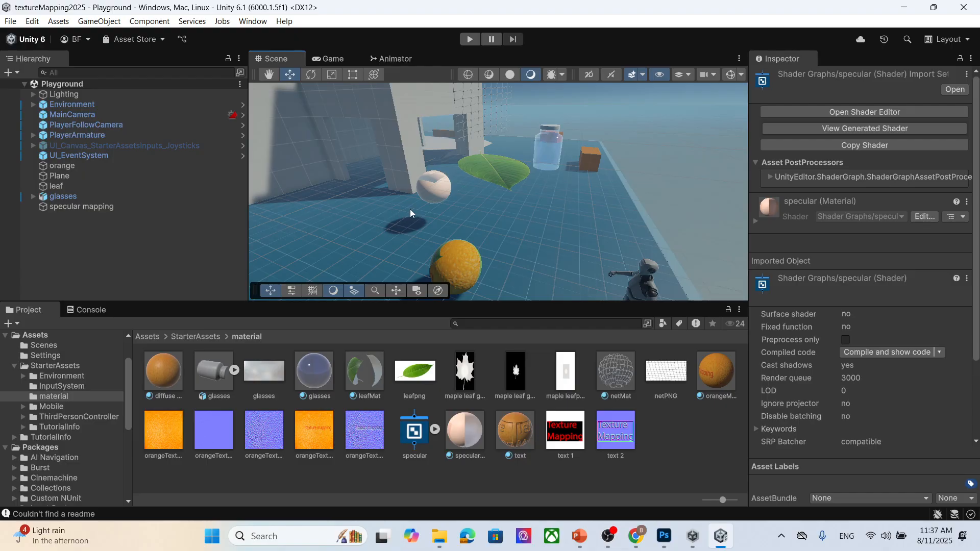
{"action": "middle_click_drag", "start_coordinate": [412, 209], "coordinate": [400, 209]}
- Open the specular shader graph in the graph editor and maximize its window
{"action": "double_click", "coordinate": [418, 434]}
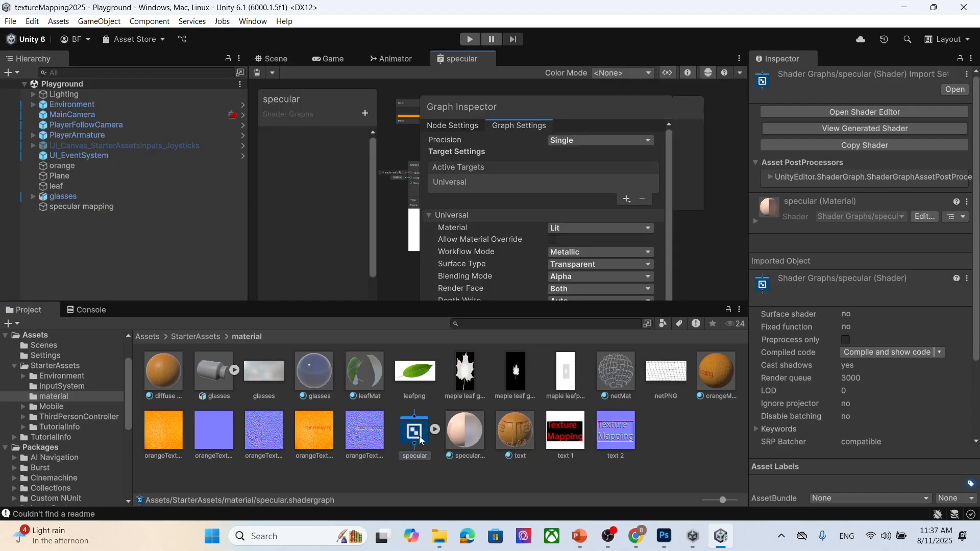
{"action": "left_click_drag", "start_coordinate": [458, 60], "coordinate": [461, 170]}
{"action": "left_click", "coordinate": [664, 42]}
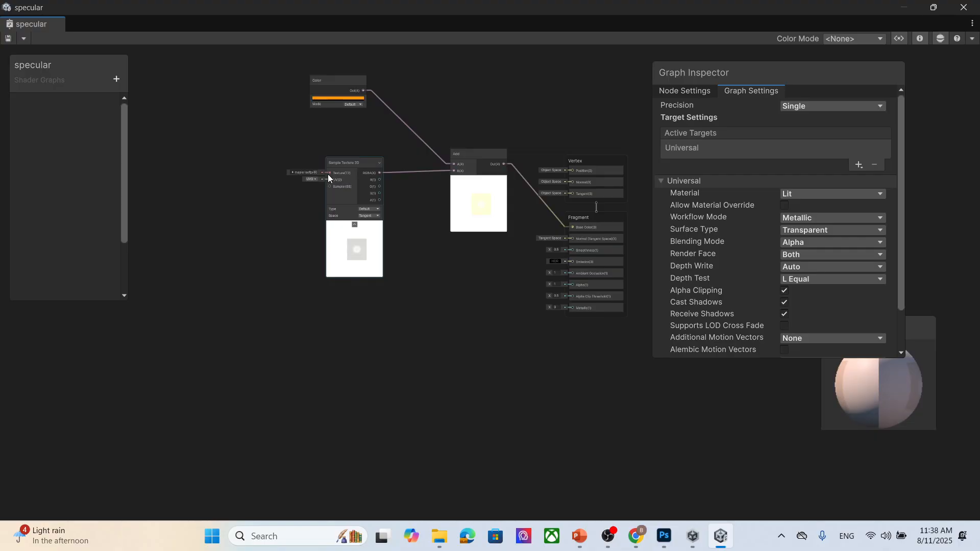
- Assign the maple leafpng texture to the Sample Texture 2D node
{"action": "left_click", "coordinate": [315, 172]}
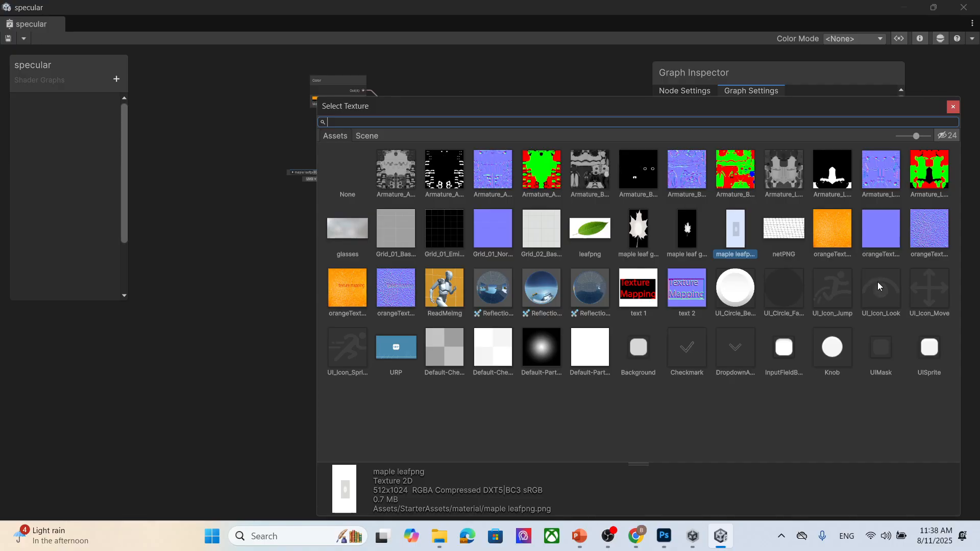
{"action": "left_click", "coordinate": [633, 236]}
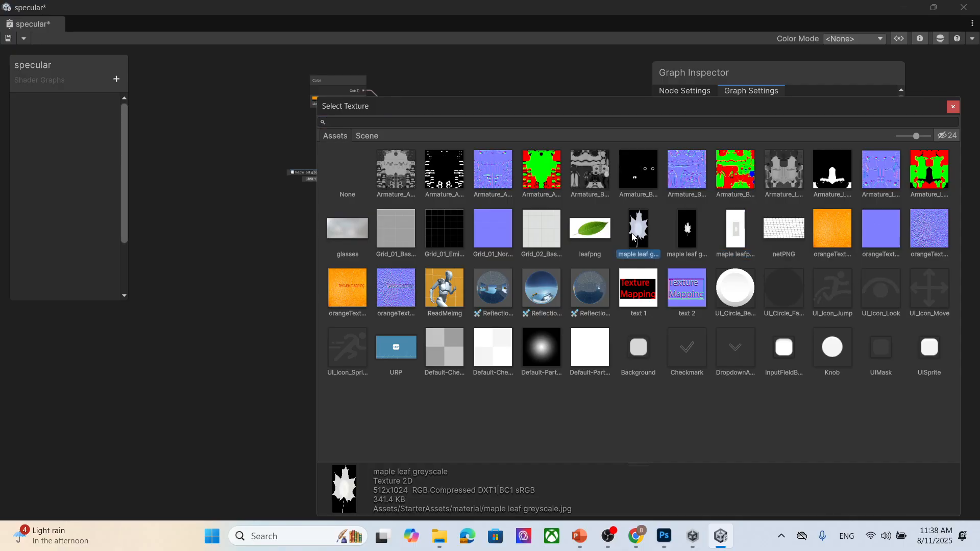
{"action": "left_click_drag", "start_coordinate": [712, 105], "coordinate": [547, 258]}
{"action": "left_click_drag", "start_coordinate": [647, 268], "coordinate": [728, 214]}
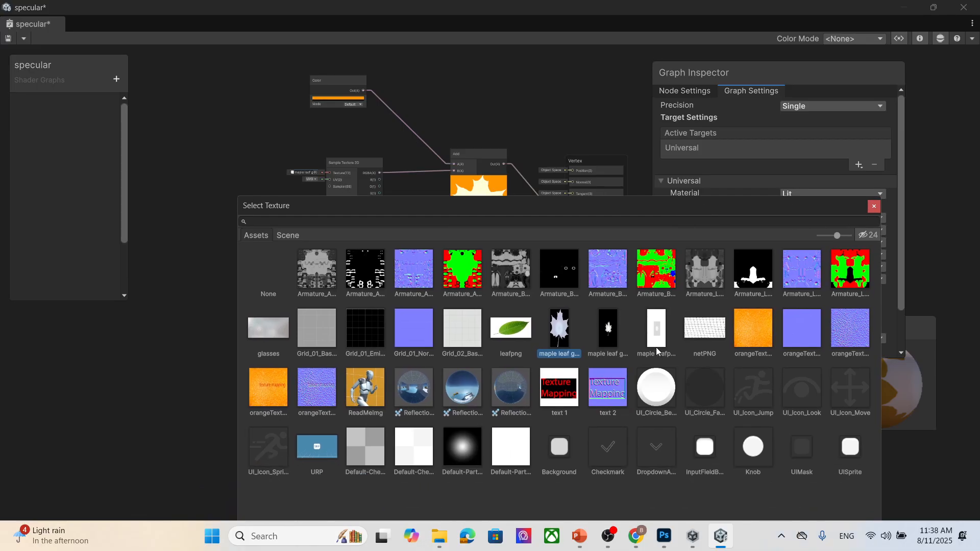
{"action": "left_click", "coordinate": [654, 334]}
{"action": "left_click", "coordinate": [870, 209]}
- Connect the Sample Texture 2D node's A output to the Alpha and Alpha Clip Threshold inputs
{"action": "scroll", "coordinate": [585, 309], "scroll_direction": "up", "scroll_amount": 5}
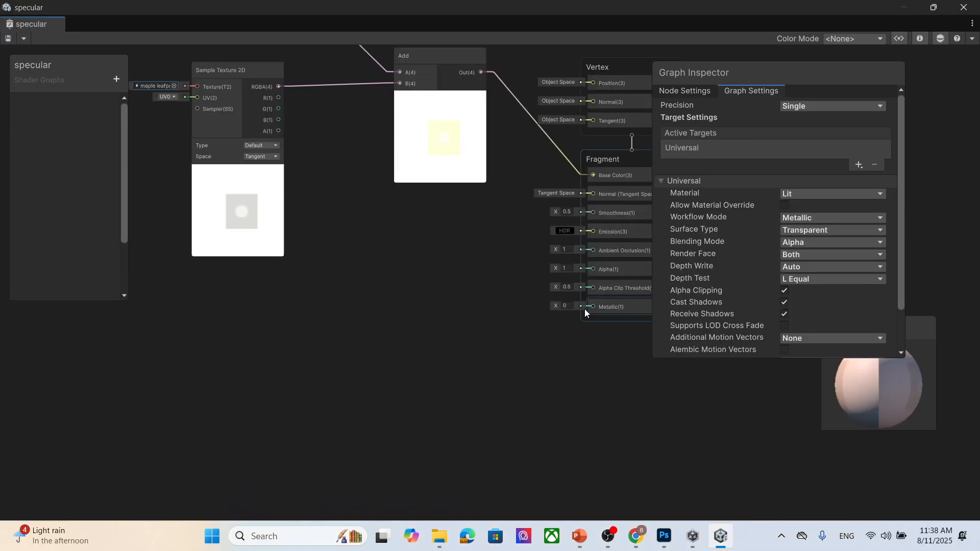
{"action": "middle_click_drag", "start_coordinate": [445, 284], "coordinate": [422, 321]}
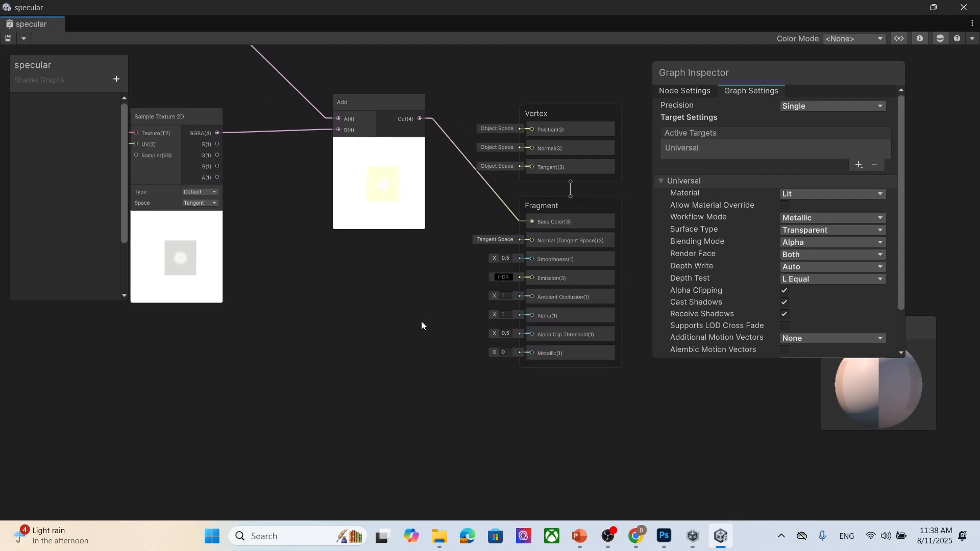
{"action": "left_click_drag", "start_coordinate": [219, 178], "coordinate": [531, 316]}
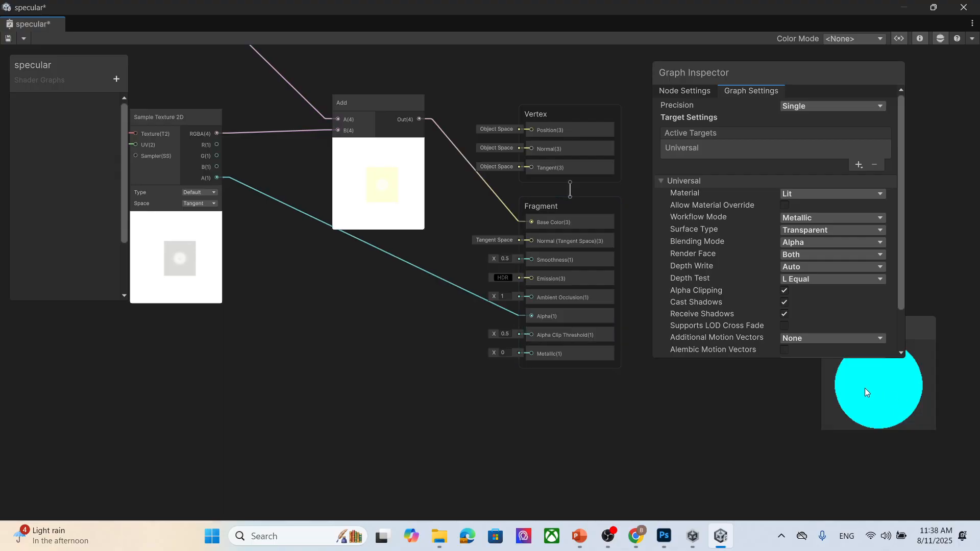
{"action": "left_click_drag", "start_coordinate": [217, 178], "coordinate": [534, 335]}
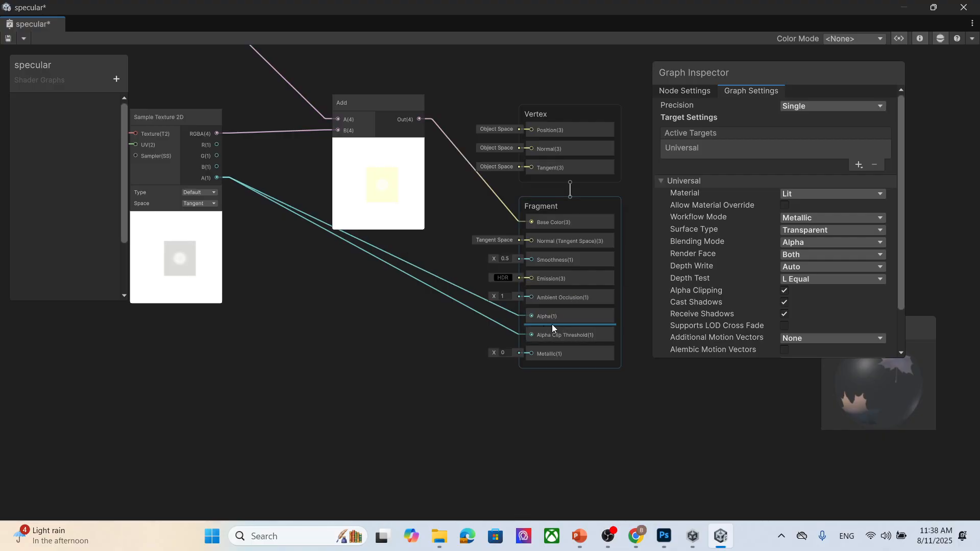
- Save the shader graph
{"action": "mouse_move", "coordinate": [875, 375]}
{"action": "left_mouse_down"}
{"action": "mouse_move", "coordinate": [869, 389]}
{"action": "mouse_move", "coordinate": [887, 366]}
{"action": "left_mouse_up"}
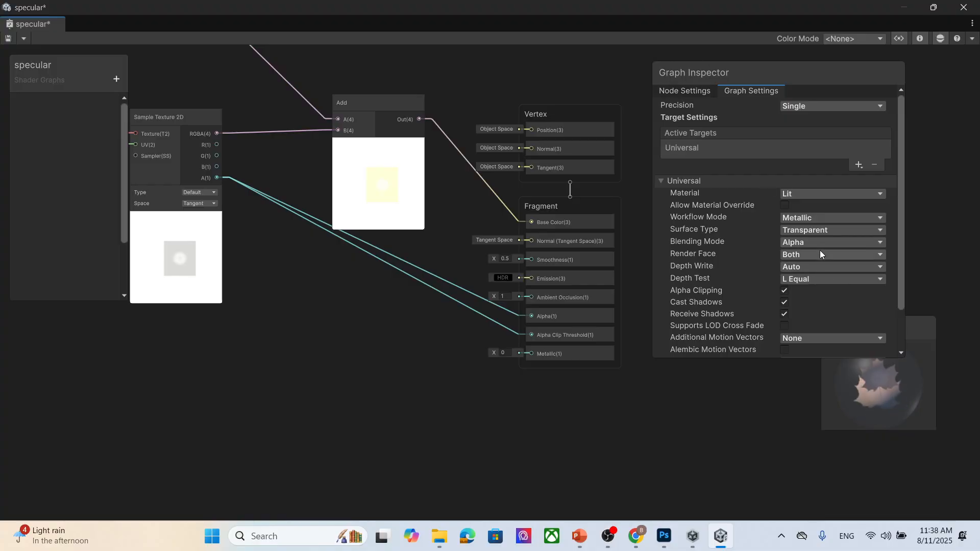
{"action": "scroll", "coordinate": [848, 294], "scroll_direction": "down", "scroll_amount": 3}
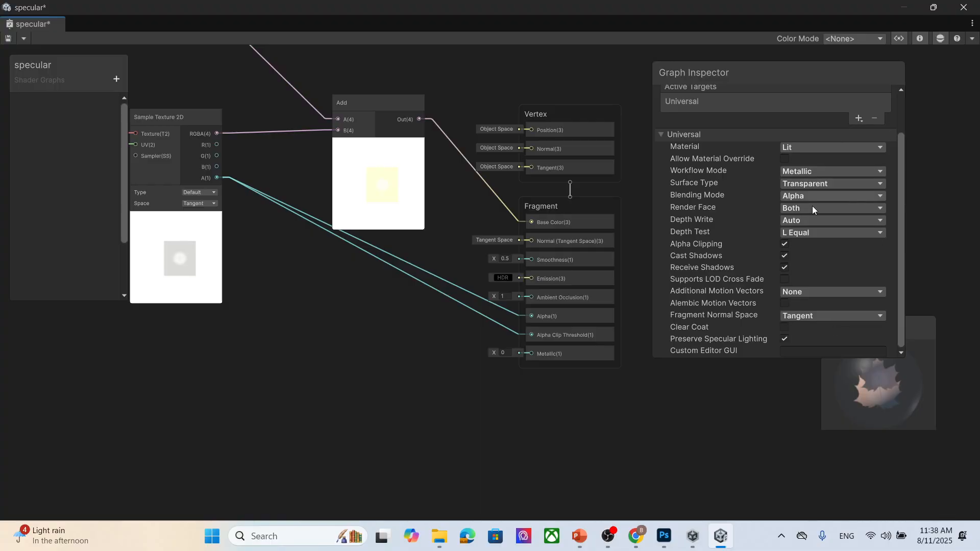
{"action": "scroll", "coordinate": [827, 279], "scroll_direction": "up", "scroll_amount": 3}
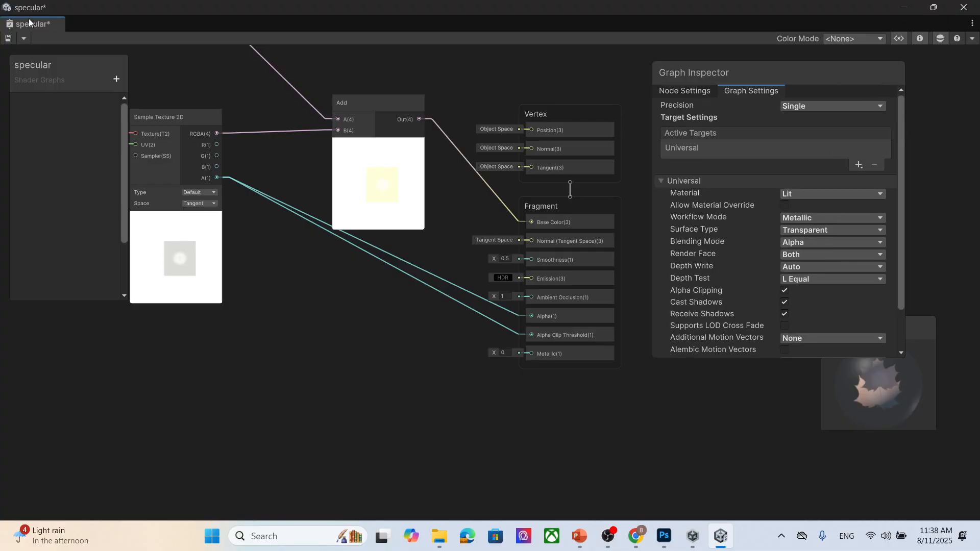
{"action": "left_click", "coordinate": [7, 38]}
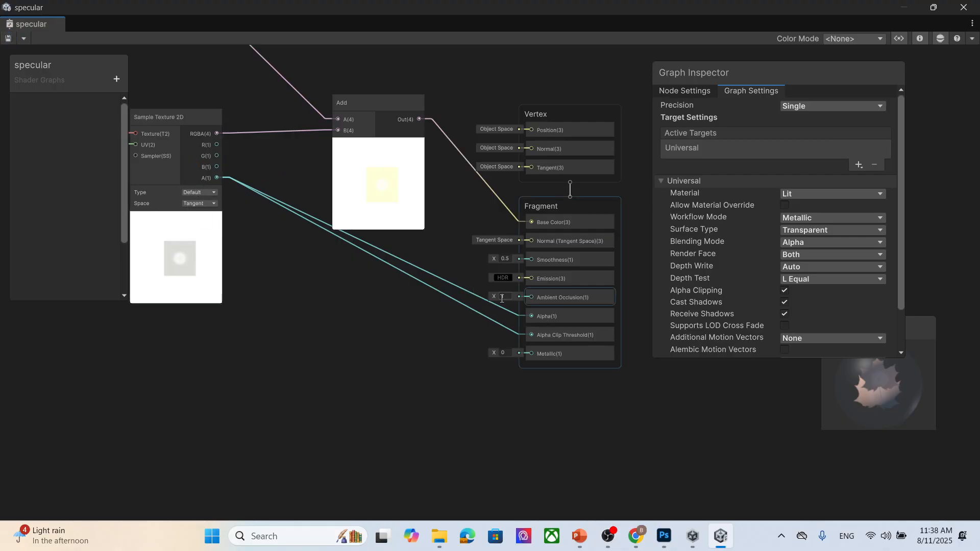
- Switch back to the Unity editor and view the leaf and sphere objects in the Scene view
{"action": "middle_click_drag", "start_coordinate": [276, 265], "coordinate": [266, 345]}
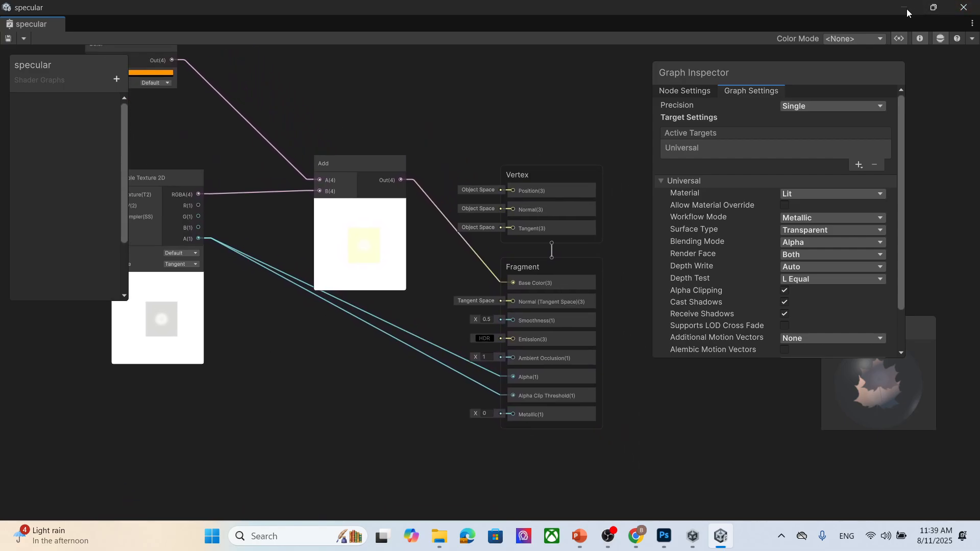
{"action": "left_click_drag", "start_coordinate": [500, 4], "coordinate": [732, 195]}
{"action": "left_click_drag", "start_coordinate": [514, 219], "coordinate": [552, 132]}
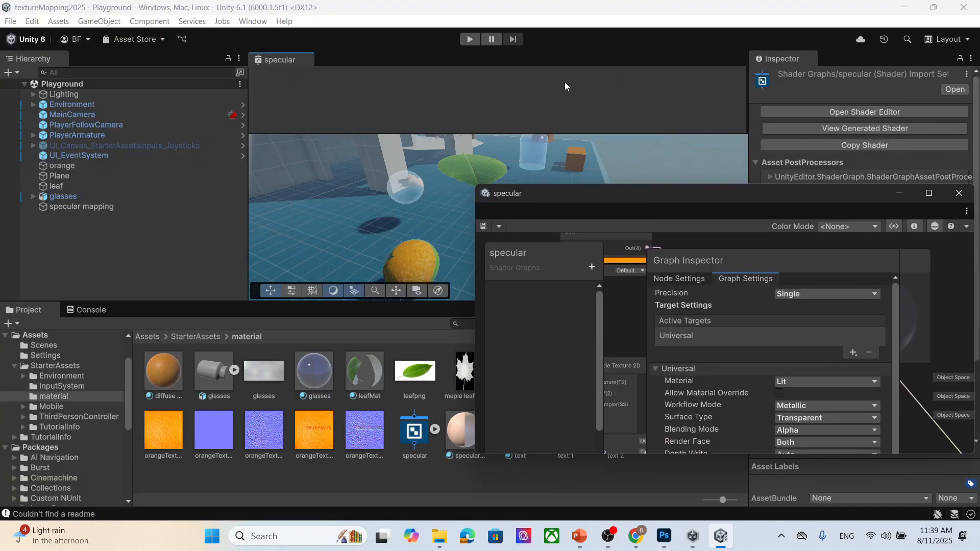
{"action": "left_click_drag", "start_coordinate": [618, 77], "coordinate": [608, 64]}
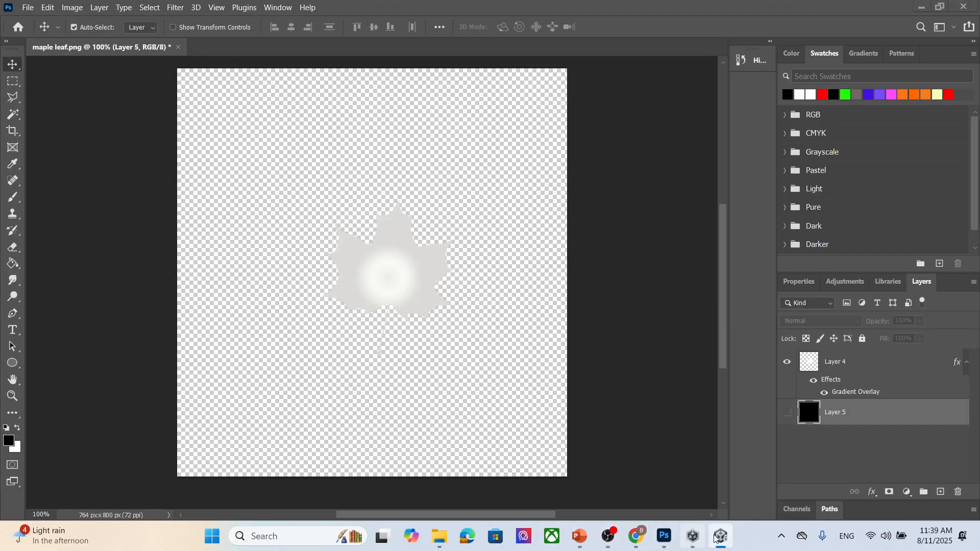
{"action": "left_click", "coordinate": [727, 539]}
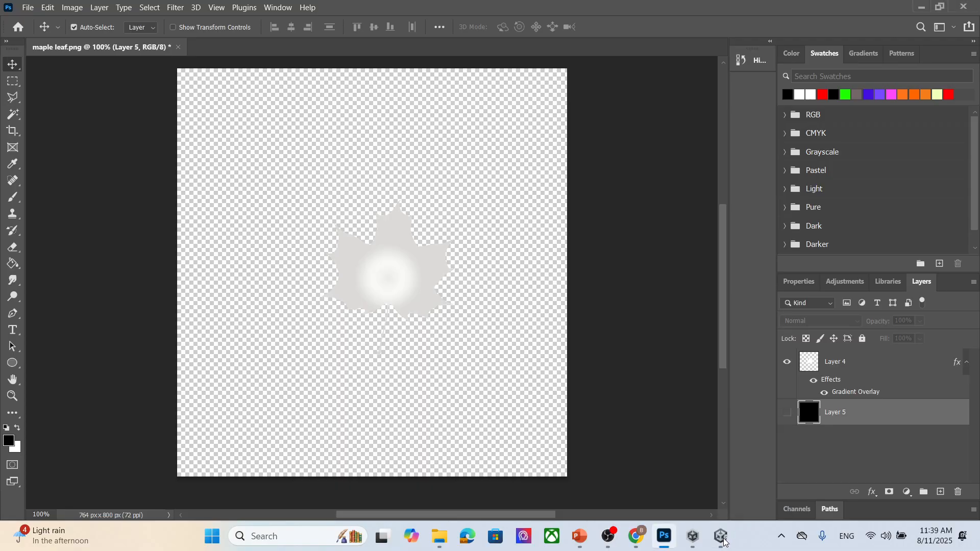
{"action": "left_click", "coordinate": [275, 58]}
{"action": "scroll", "coordinate": [460, 167], "scroll_direction": "up", "scroll_amount": 3}
{"action": "mouse_move", "coordinate": [327, 190]}
{"action": "middle_mouse_down"}
{"action": "mouse_move", "coordinate": [403, 221]}
{"action": "mouse_move", "coordinate": [372, 229]}
{"action": "mouse_move", "coordinate": [406, 226]}
{"action": "mouse_move", "coordinate": [339, 213]}
{"action": "mouse_move", "coordinate": [352, 213]}
{"action": "middle_mouse_up"}
{"action": "mouse_move", "coordinate": [412, 228]}
{"action": "middle_mouse_down"}
{"action": "mouse_move", "coordinate": [461, 224]}
{"action": "mouse_move", "coordinate": [416, 200]}
{"action": "mouse_move", "coordinate": [319, 189]}
{"action": "mouse_move", "coordinate": [422, 217]}
{"action": "middle_mouse_up"}
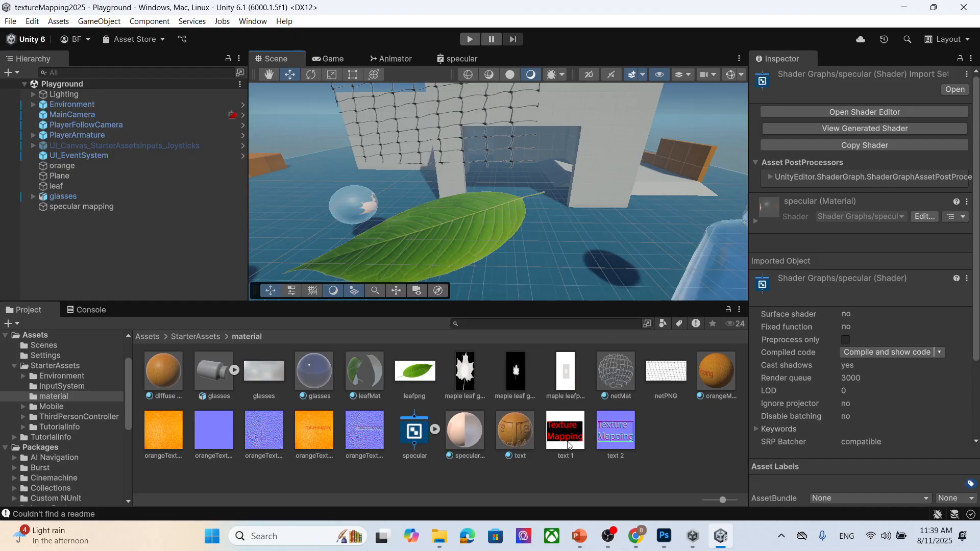
- Reopen the specular shader graph from the specularMap material and maximize the graph window
{"action": "left_click", "coordinate": [467, 432]}
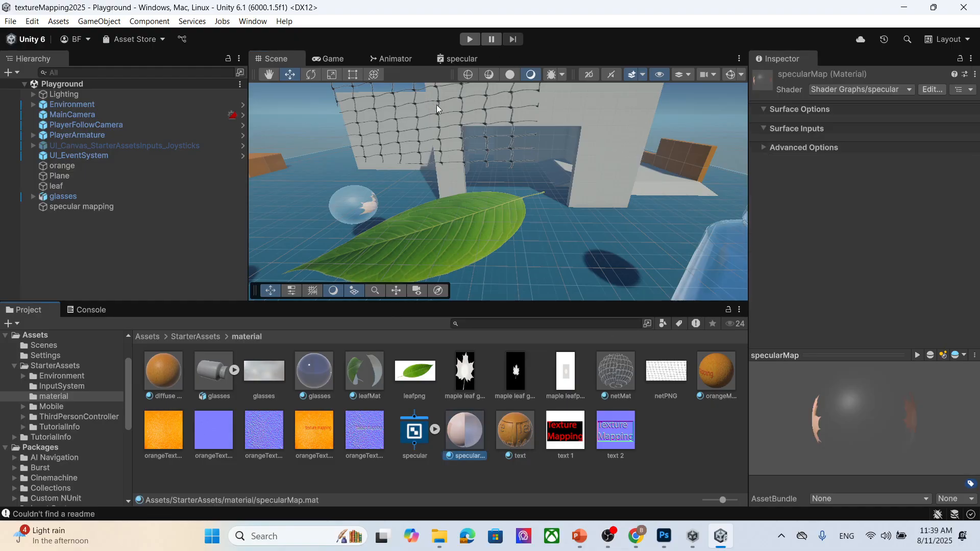
{"action": "left_click", "coordinate": [461, 59]}
{"action": "left_click_drag", "start_coordinate": [464, 62], "coordinate": [429, 194]}
{"action": "left_click", "coordinate": [630, 65]}
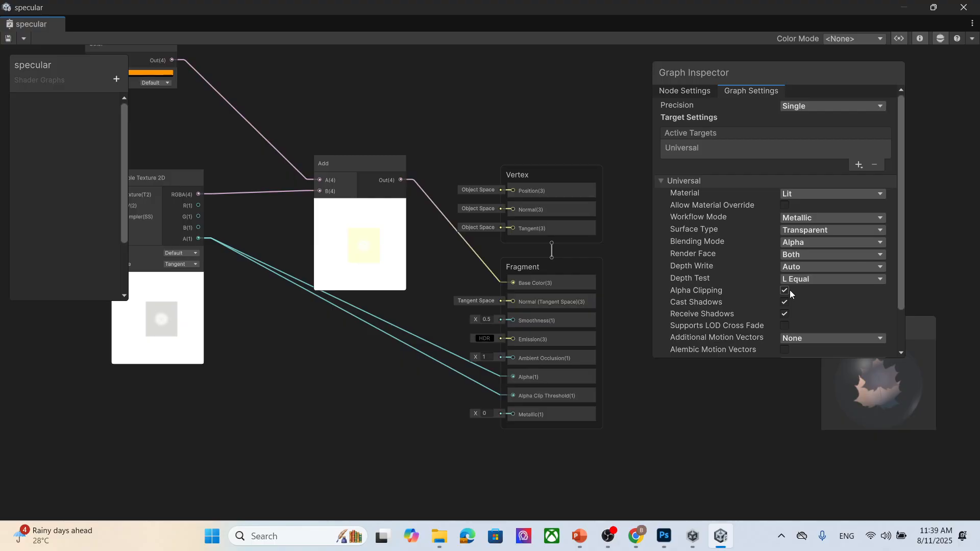
{"action": "scroll", "coordinate": [829, 300], "scroll_direction": "down", "scroll_amount": 1}
{"action": "scroll", "coordinate": [830, 302], "scroll_direction": "down", "scroll_amount": 2}
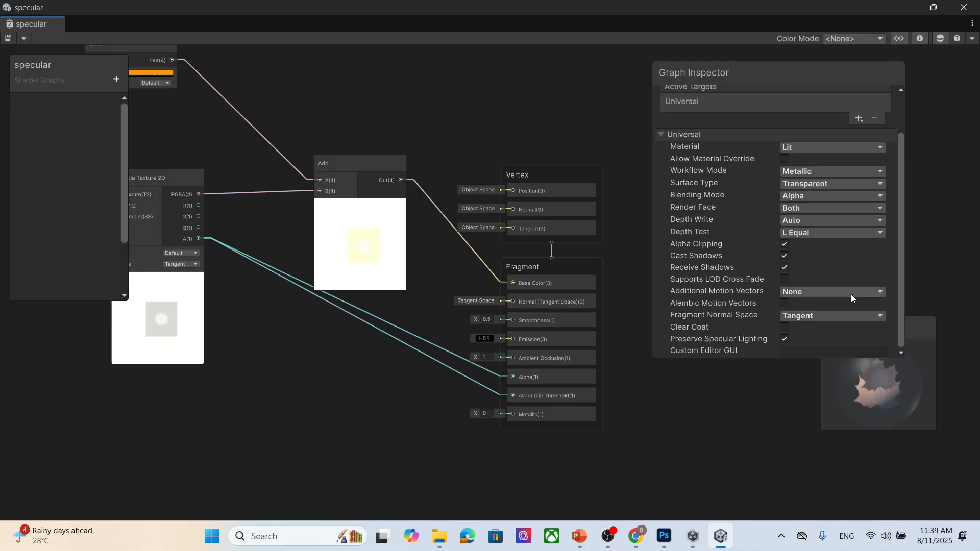
{"action": "scroll", "coordinate": [852, 295], "scroll_direction": "up", "scroll_amount": 3}
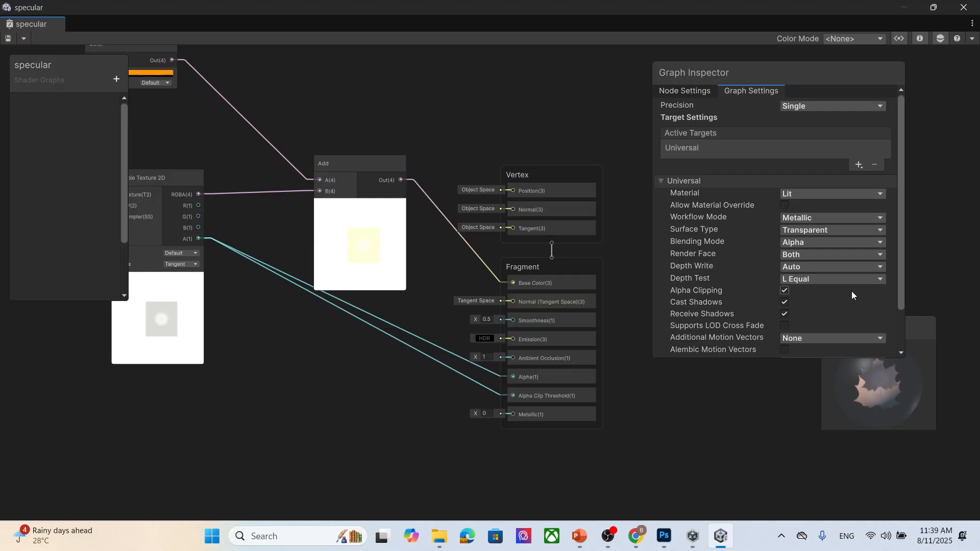
- Try setting the graph Precision to Half, then set it back to Single
{"action": "left_click", "coordinate": [852, 105]}
{"action": "left_click", "coordinate": [829, 130]}
{"action": "left_click", "coordinate": [812, 106]}
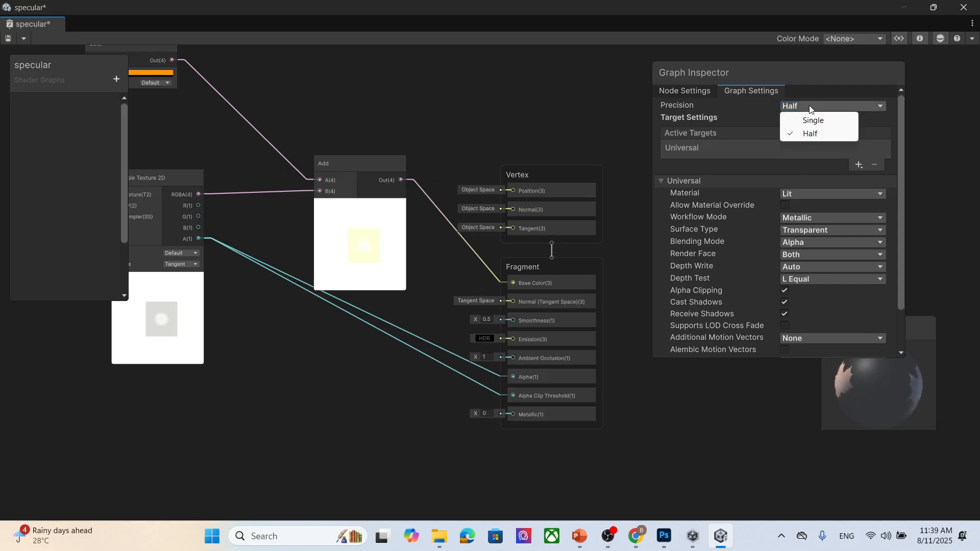
{"action": "left_click", "coordinate": [813, 122]}
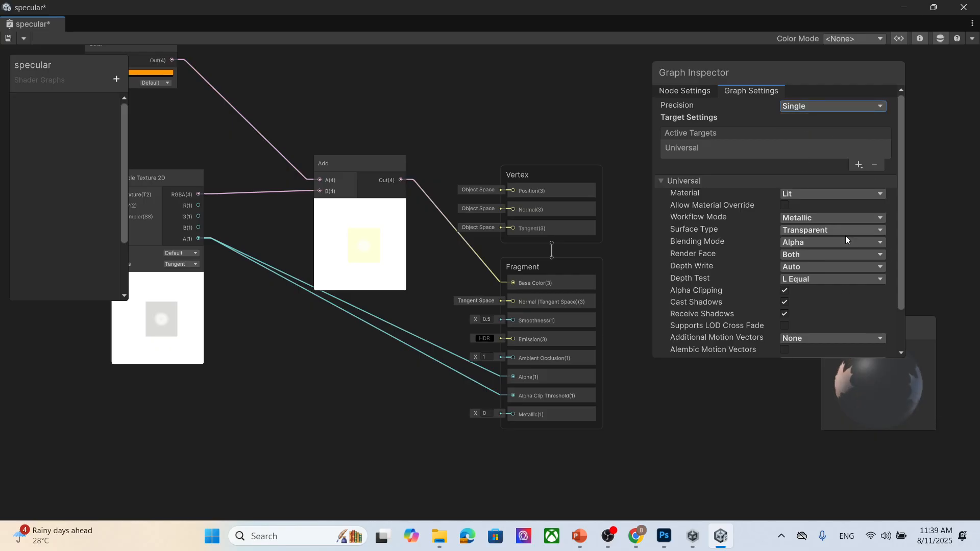
- Set the Color node's alpha to 0 in its color picker
{"action": "middle_click_drag", "start_coordinate": [304, 80], "coordinate": [441, 131]}
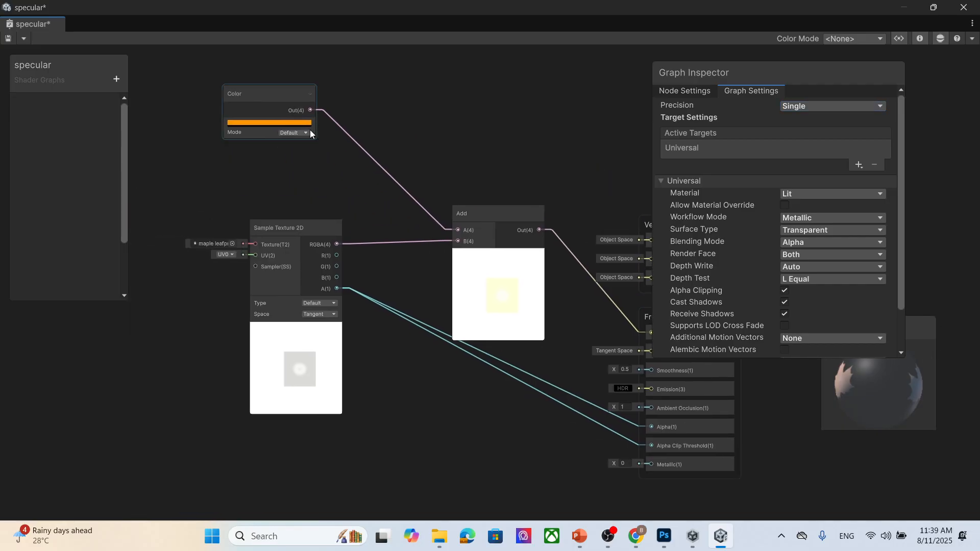
{"action": "left_click", "coordinate": [306, 123]}
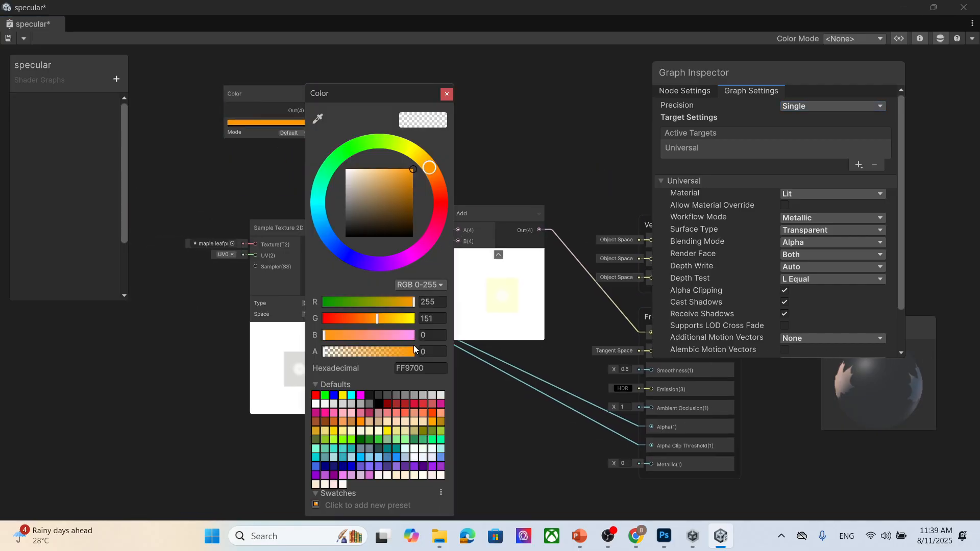
{"action": "left_click_drag", "start_coordinate": [410, 352], "coordinate": [285, 347]}
{"action": "left_click", "coordinate": [447, 94]}
- Connect the Sample Texture 2D node's RGBA output directly to Base Color
{"action": "middle_click_drag", "start_coordinate": [551, 128], "coordinate": [496, 115]}
{"action": "left_click_drag", "start_coordinate": [284, 219], "coordinate": [599, 306]}
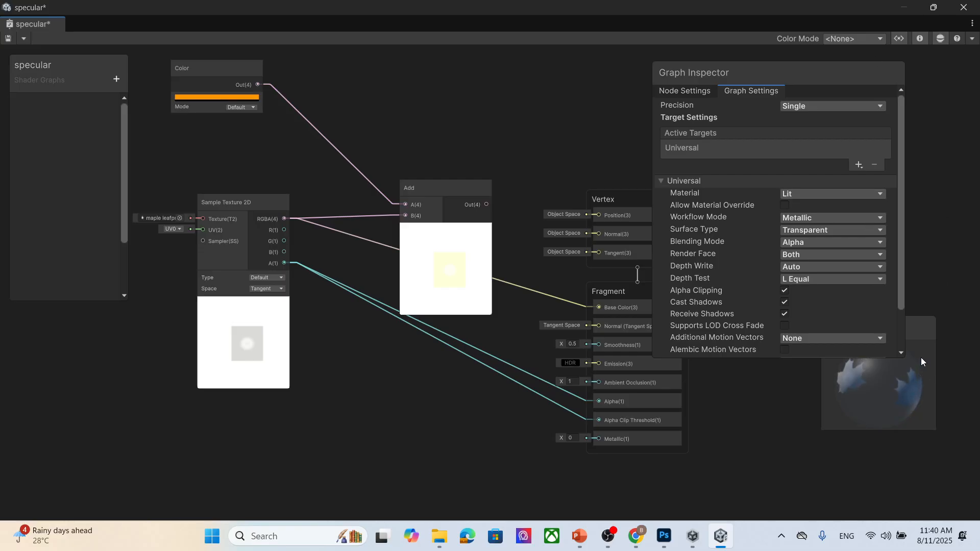
- Try the Premultiply, Additive and Multiply blending modes, then set Blending Mode back to Alpha
{"action": "left_click", "coordinate": [817, 242]}
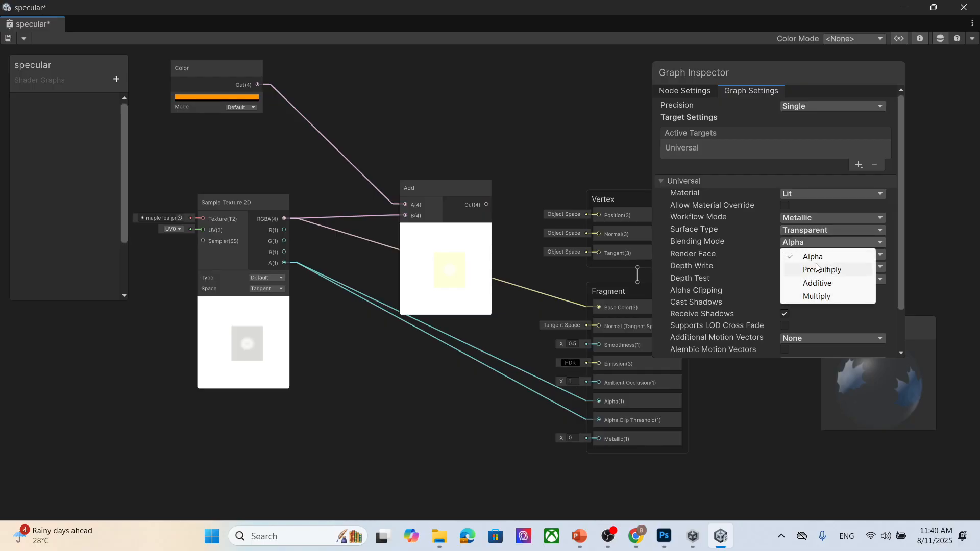
{"action": "left_click", "coordinate": [817, 266]}
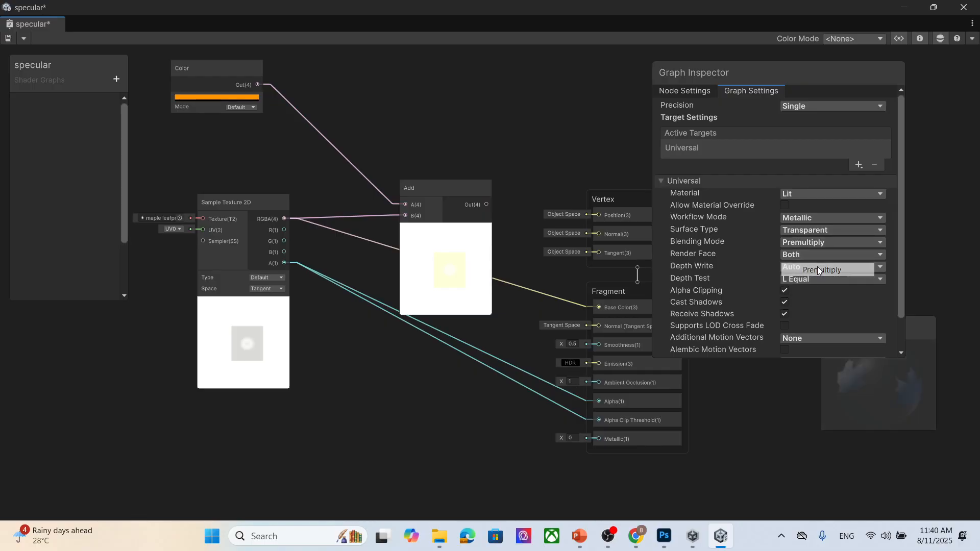
{"action": "left_click", "coordinate": [823, 241]}
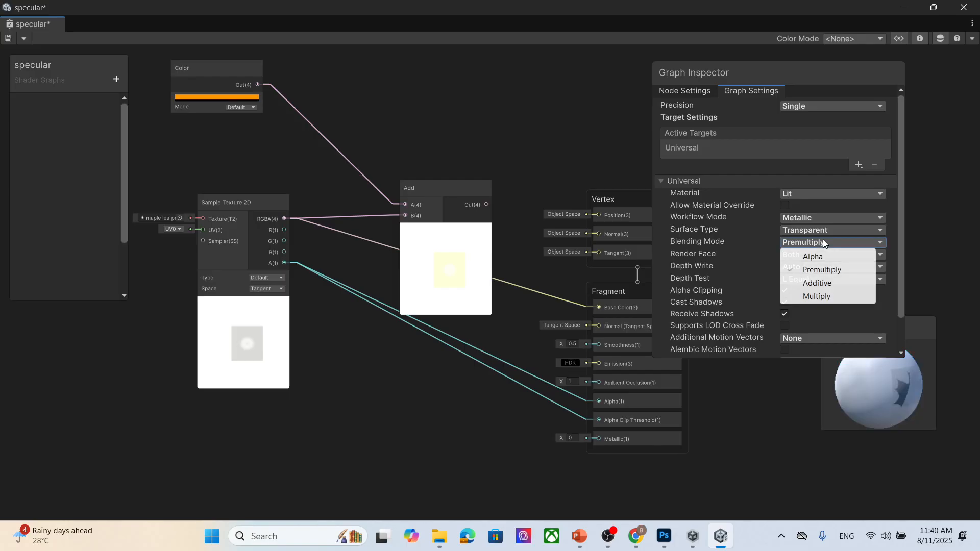
{"action": "left_click", "coordinate": [822, 282]}
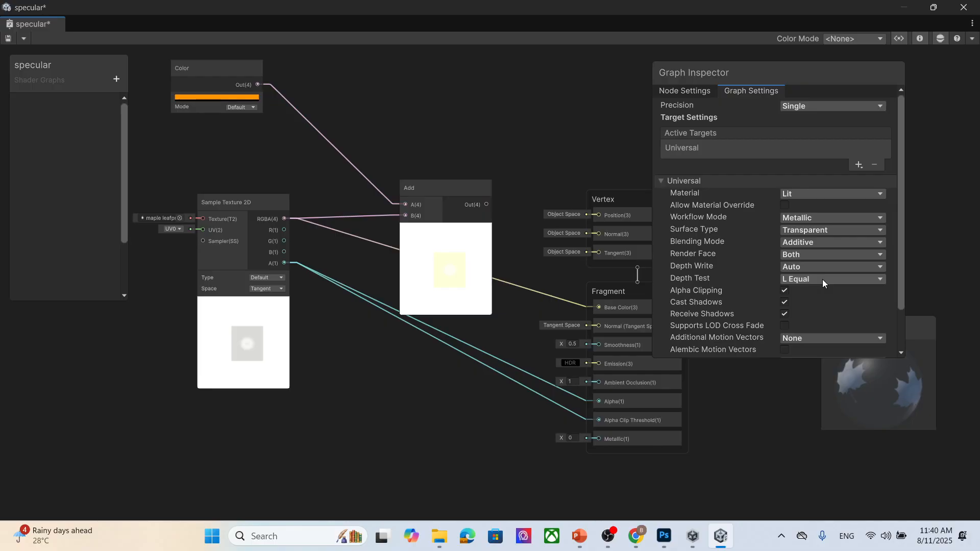
{"action": "left_click", "coordinate": [818, 242]}
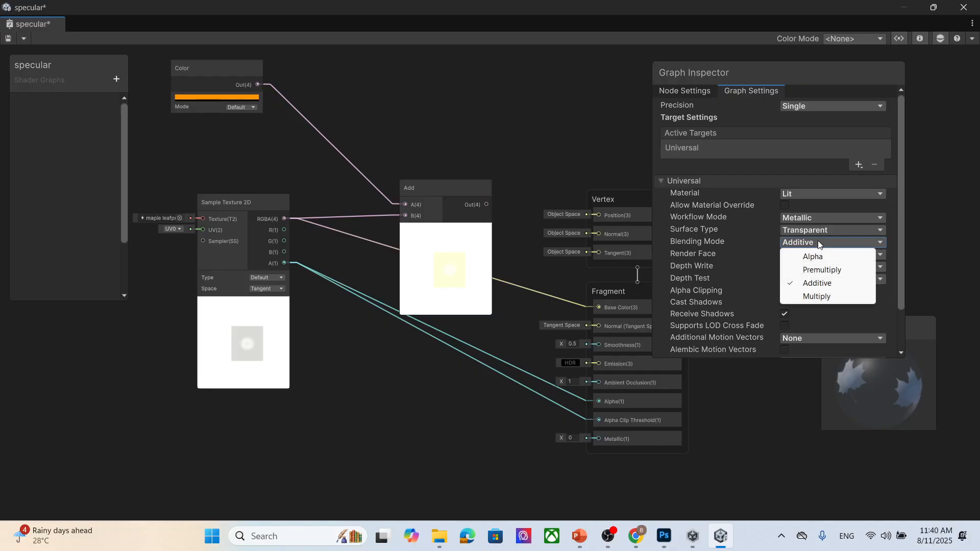
{"action": "left_click", "coordinate": [829, 295]}
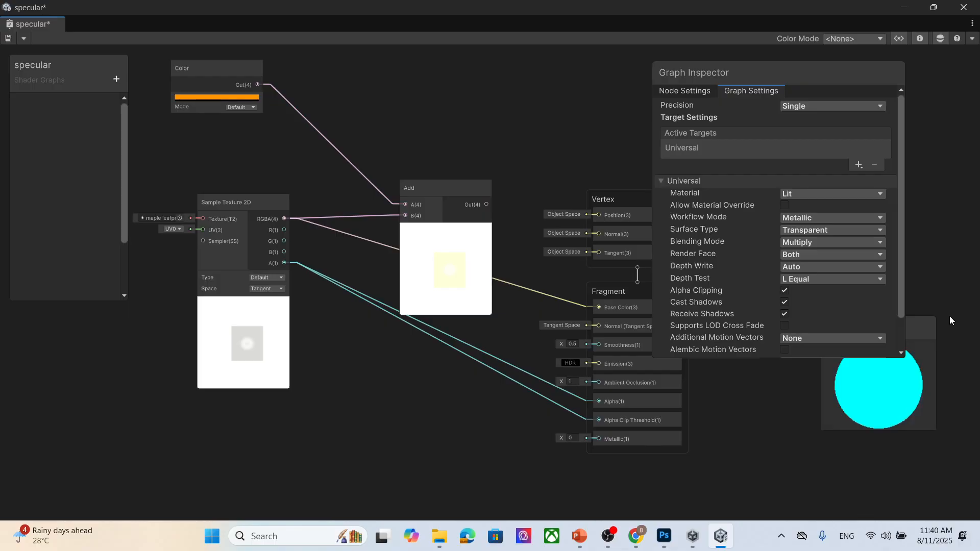
{"action": "left_click", "coordinate": [804, 241]}
{"action": "left_click", "coordinate": [810, 255]}
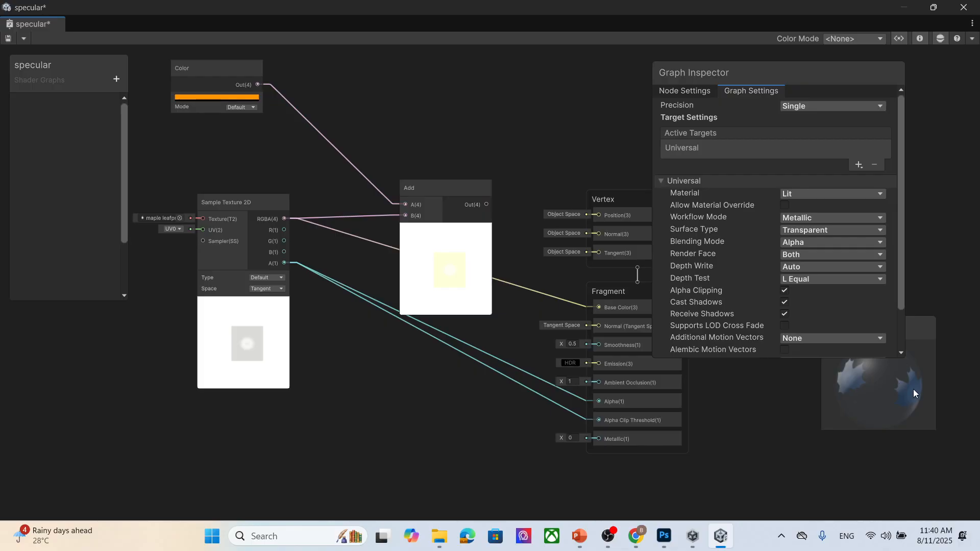
{"action": "left_click_drag", "start_coordinate": [912, 389], "coordinate": [894, 409]}
{"action": "scroll", "coordinate": [829, 295], "scroll_direction": "down", "scroll_amount": 3}
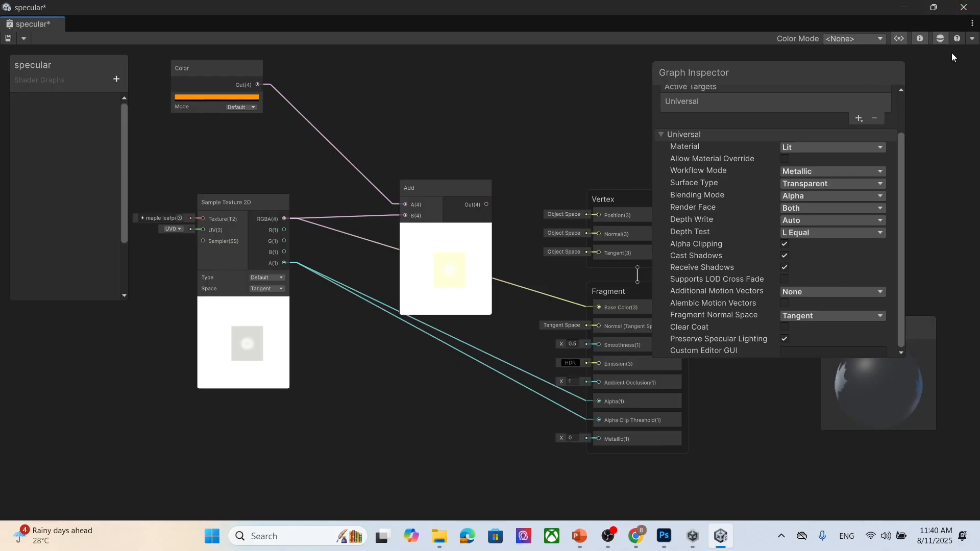
- Save the specular shader graph and close the Shader Graph window
{"action": "left_click", "coordinate": [8, 39]}
{"action": "left_click", "coordinate": [964, 8]}
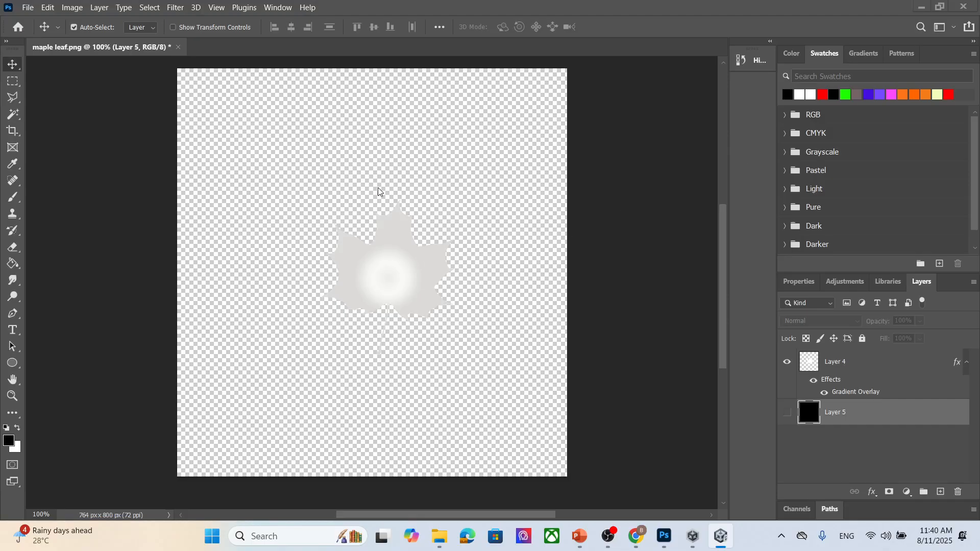
{"action": "left_click", "coordinate": [721, 538]}
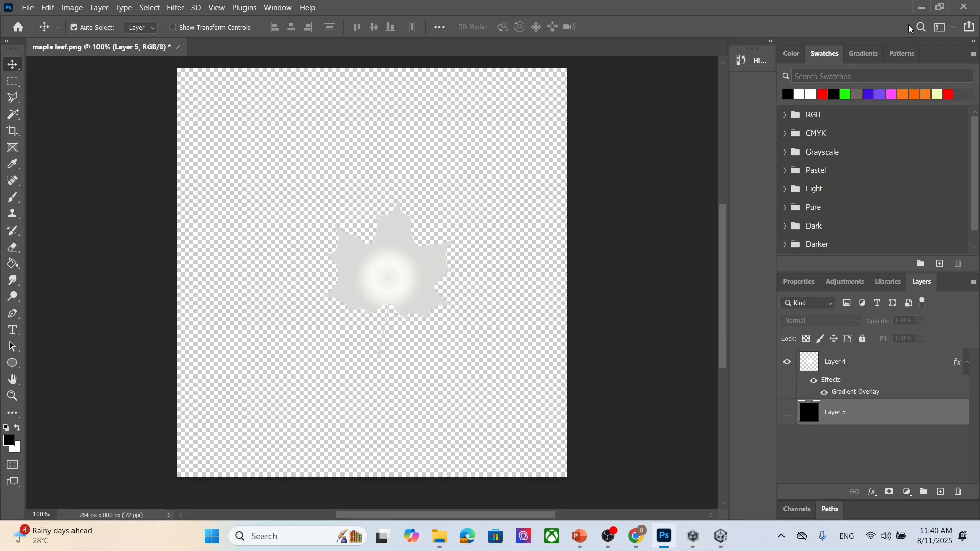
{"action": "left_click", "coordinate": [921, 7]}
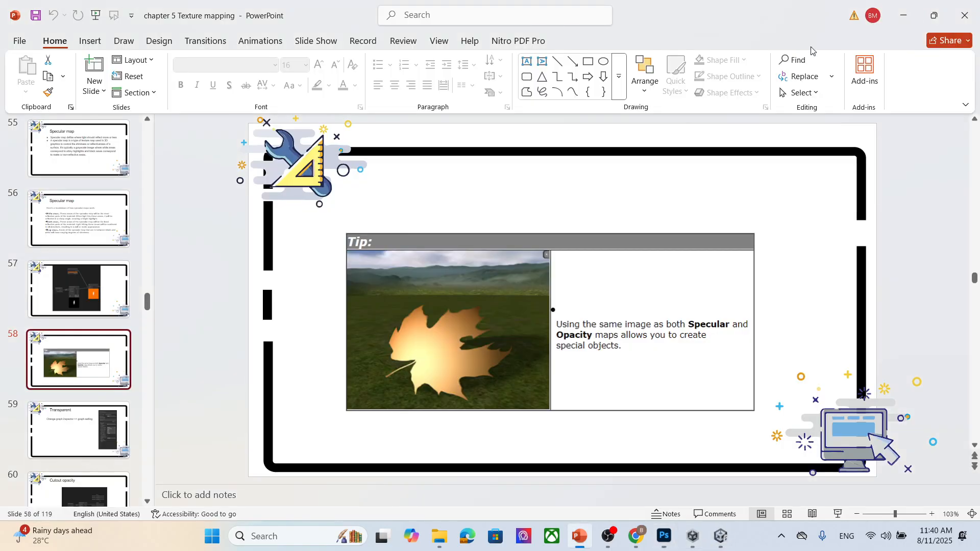
- Switch back to Unity and inspect the glass sphere's material and the transparent leaf in the Scene view
{"action": "left_click", "coordinate": [728, 543]}
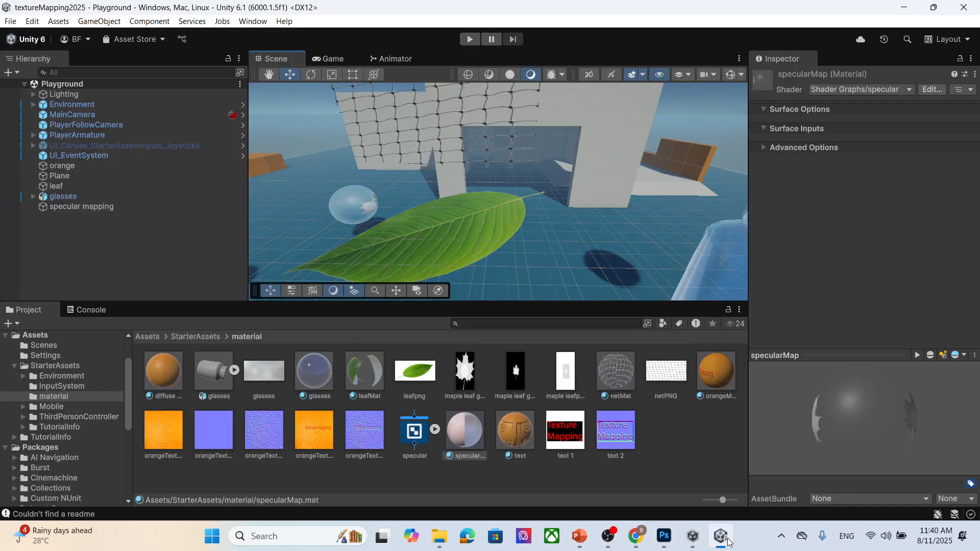
{"action": "left_click", "coordinate": [358, 192]}
{"action": "scroll", "coordinate": [918, 283], "scroll_direction": "down", "scroll_amount": 5}
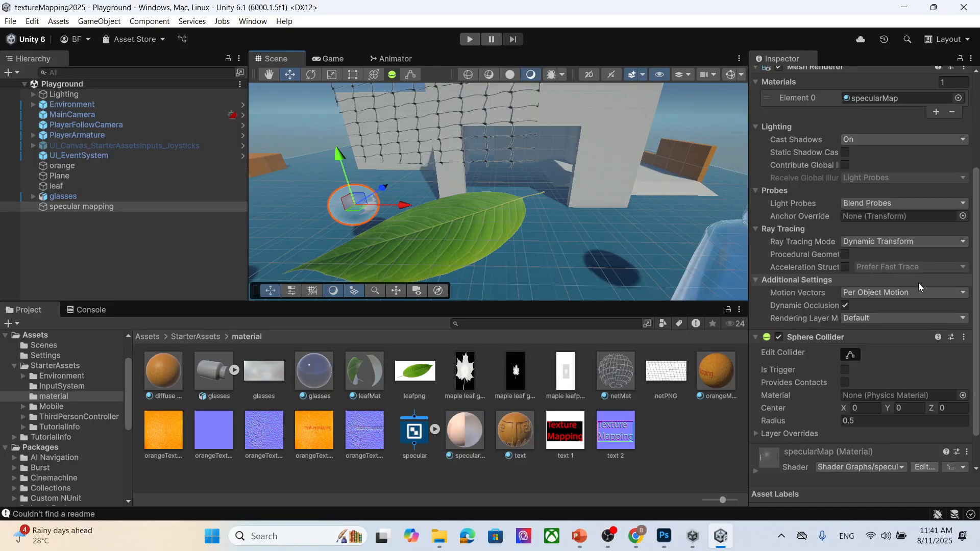
{"action": "left_click", "coordinate": [755, 431]}
{"action": "scroll", "coordinate": [893, 357], "scroll_direction": "down", "scroll_amount": 2}
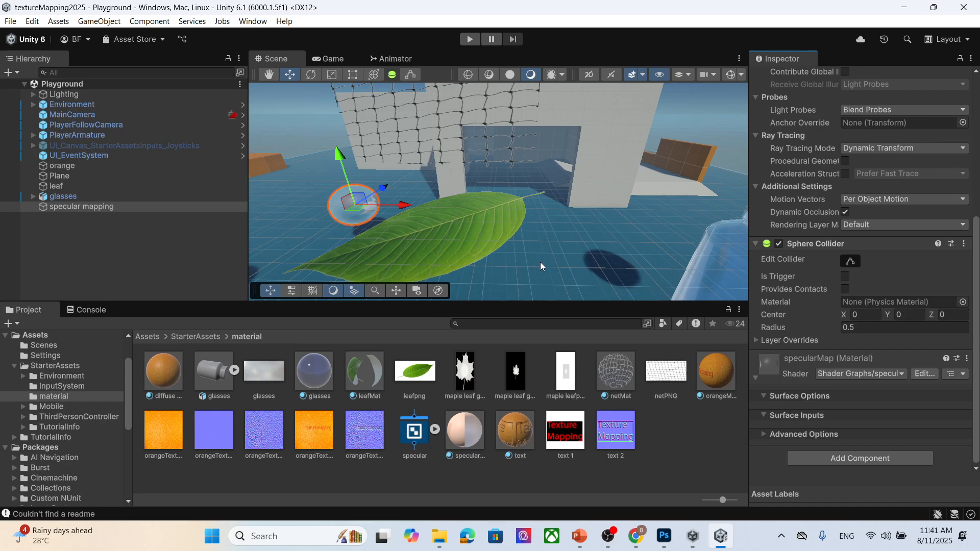
{"action": "right_click", "coordinate": [682, 442]}
{"action": "mouse_move", "coordinate": [730, 128]}
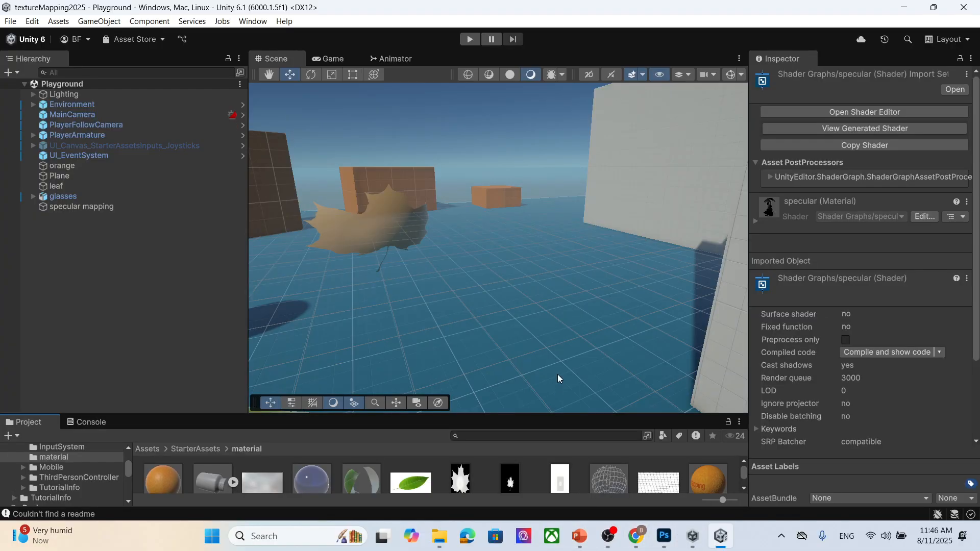
{"action": "scroll", "coordinate": [476, 283], "scroll_direction": "down", "scroll_amount": 2}
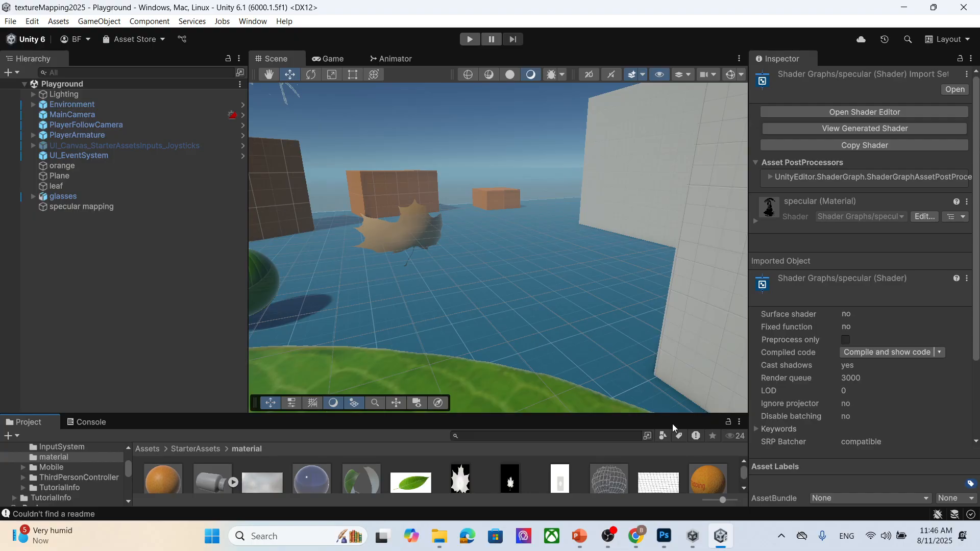
- Switch to the PowerPoint presentation and move ahead to the Height map slide, selecting its text box
{"action": "left_click", "coordinate": [580, 536]}
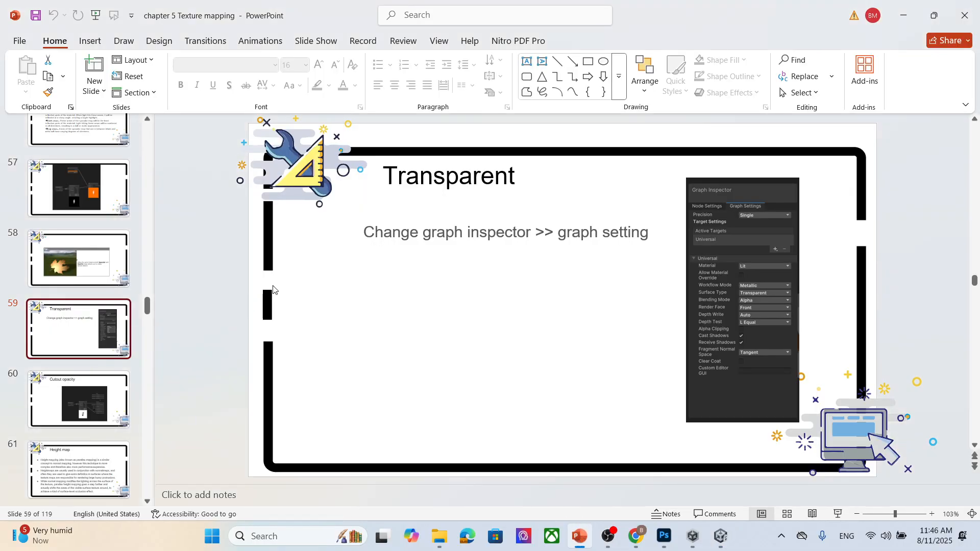
{"action": "key", "text": "Down"}
{"action": "key", "text": "Down"}
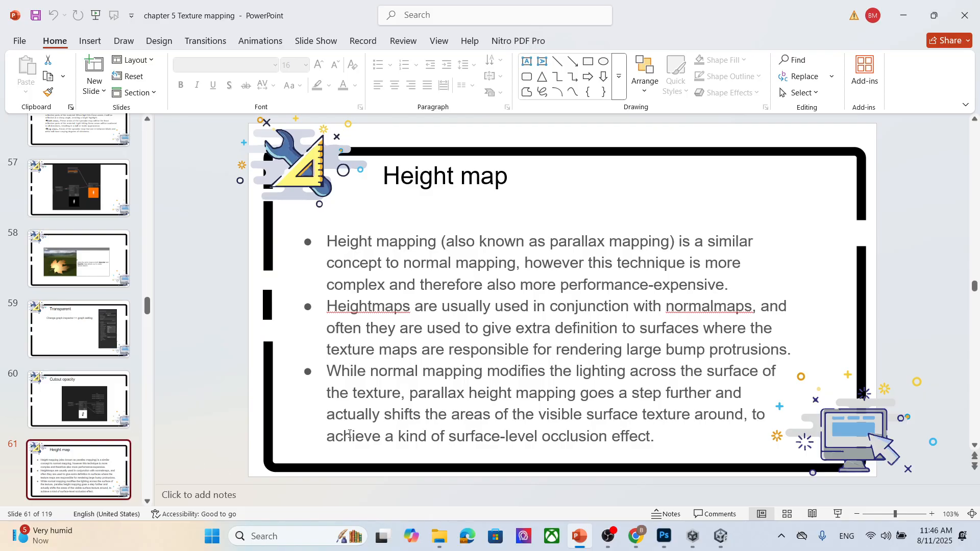
{"action": "left_click", "coordinate": [351, 349]}
{"action": "left_click", "coordinate": [436, 223]}
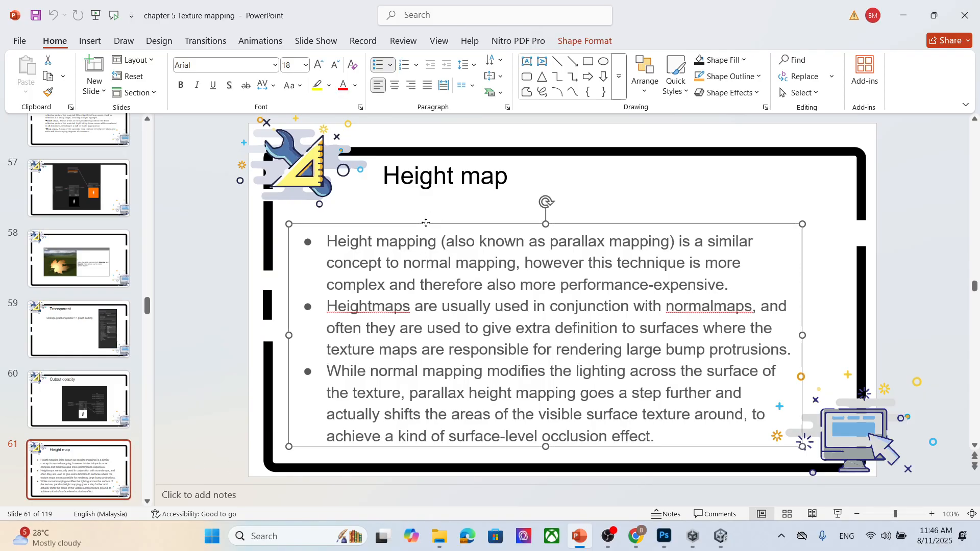
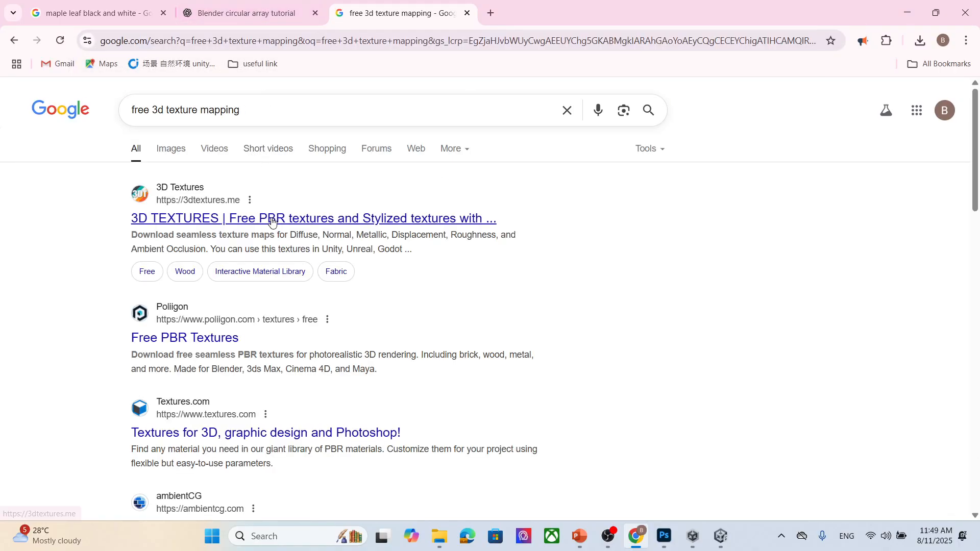
- Open the 3D Textures search result in a new browser tab and switch to it
{"action": "right_click", "coordinate": [272, 221]}
{"action": "left_click", "coordinate": [338, 235]}
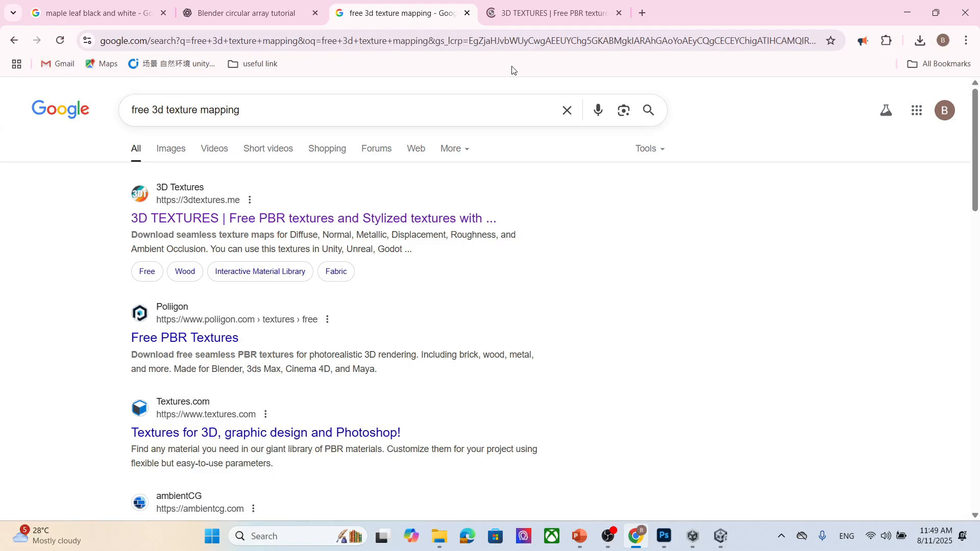
{"action": "left_click", "coordinate": [515, 14]}
- Open the Brick texture category on the 3D Textures site, dismissing the ad that pops up
{"action": "scroll", "coordinate": [263, 245], "scroll_direction": "down", "scroll_amount": 4}
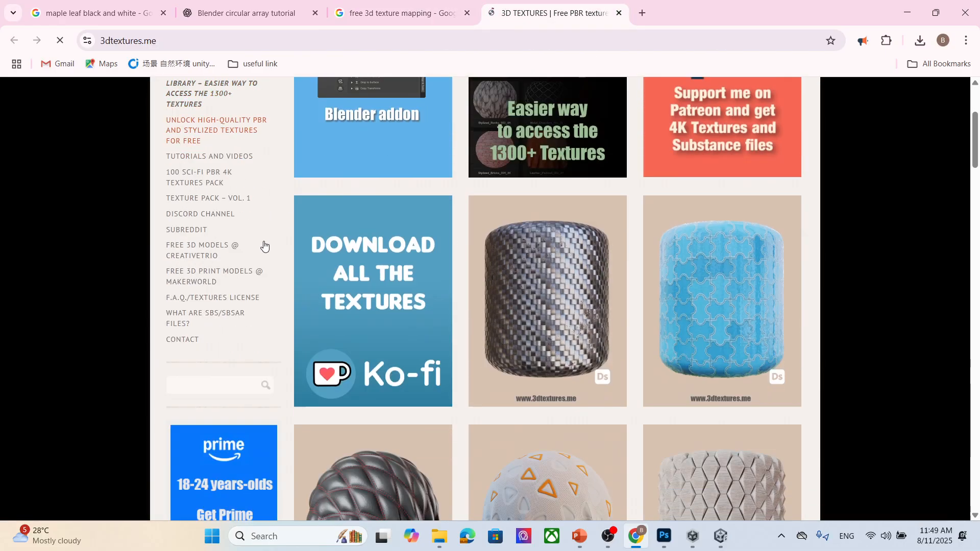
{"action": "scroll", "coordinate": [232, 297], "scroll_direction": "up", "scroll_amount": 2}
{"action": "scroll", "coordinate": [238, 252], "scroll_direction": "down", "scroll_amount": 12}
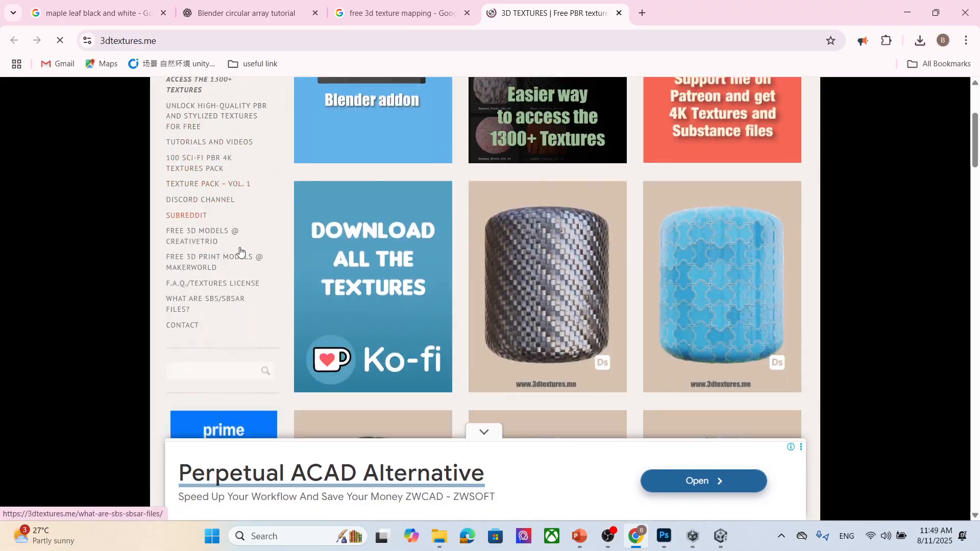
{"action": "scroll", "coordinate": [238, 252], "scroll_direction": "down", "scroll_amount": 7}
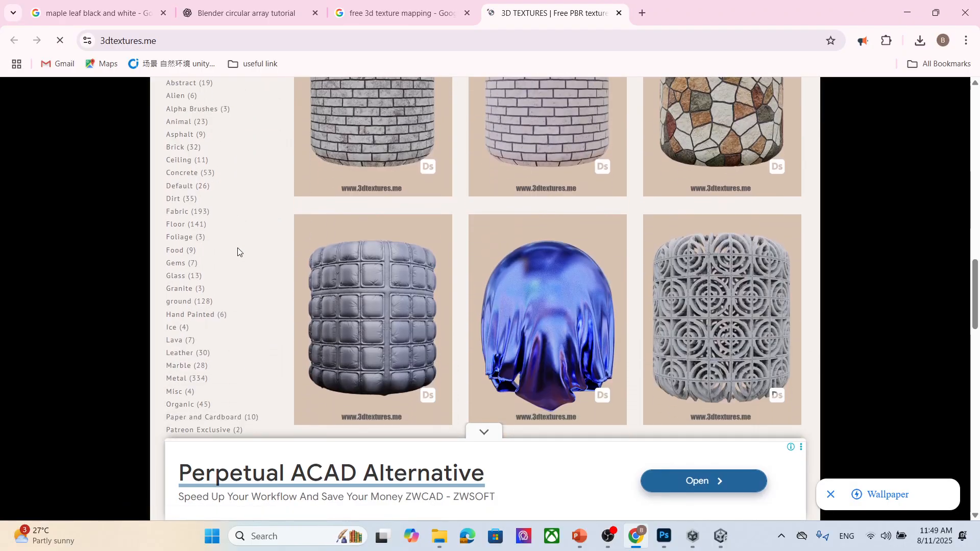
{"action": "scroll", "coordinate": [238, 250], "scroll_direction": "up", "scroll_amount": 1}
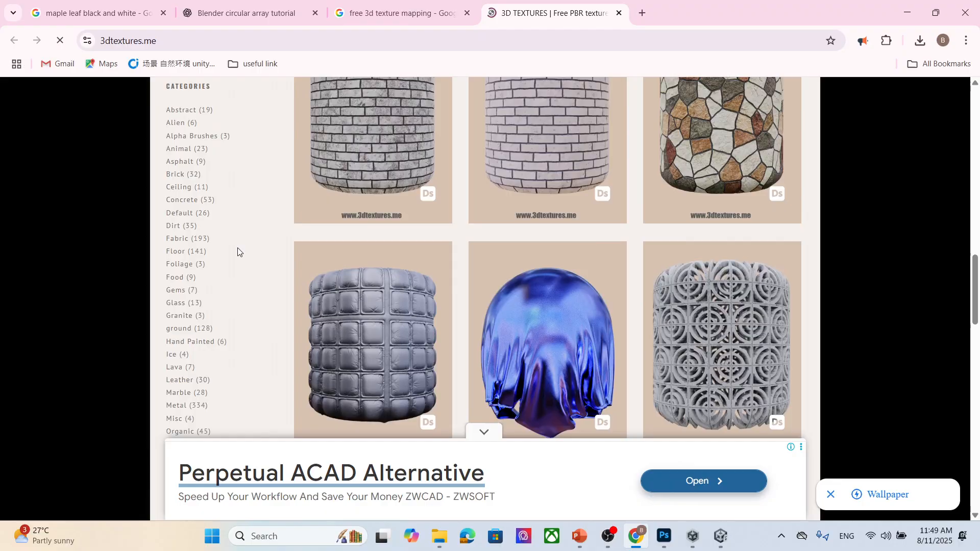
{"action": "left_click", "coordinate": [179, 207]}
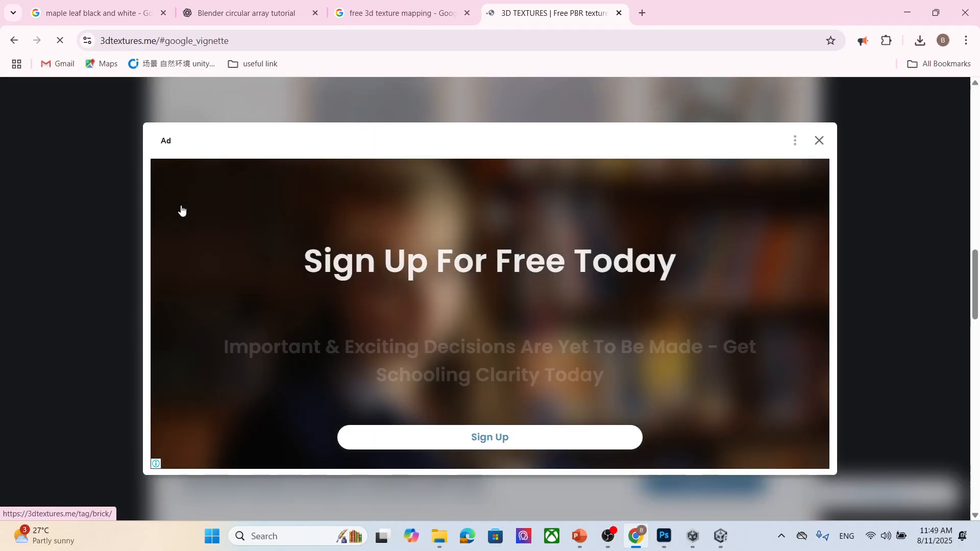
{"action": "left_click", "coordinate": [820, 142]}
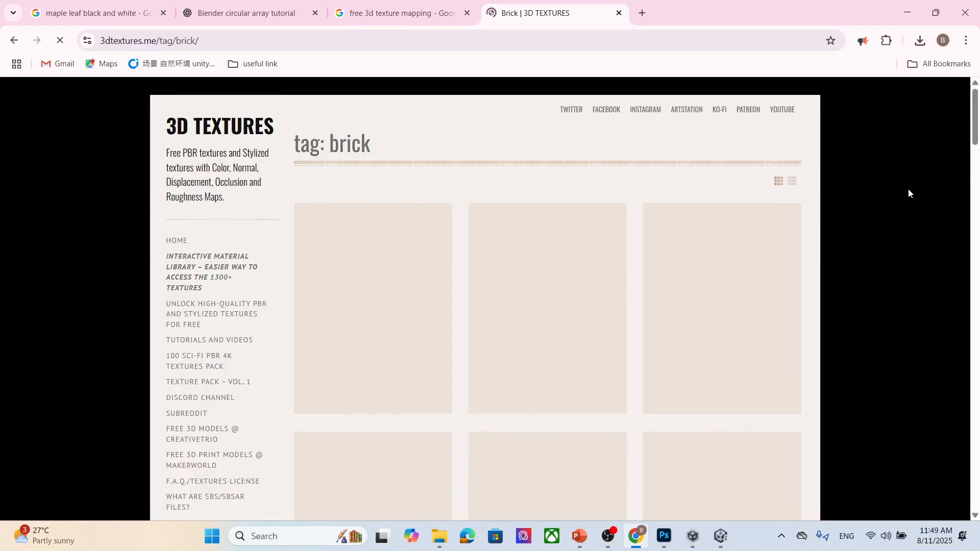
- Browse the brick textures and open the Wall Stone 010 texture page
{"action": "scroll", "coordinate": [942, 331], "scroll_direction": "down", "scroll_amount": 3}
{"action": "scroll", "coordinate": [904, 341], "scroll_direction": "down", "scroll_amount": 3}
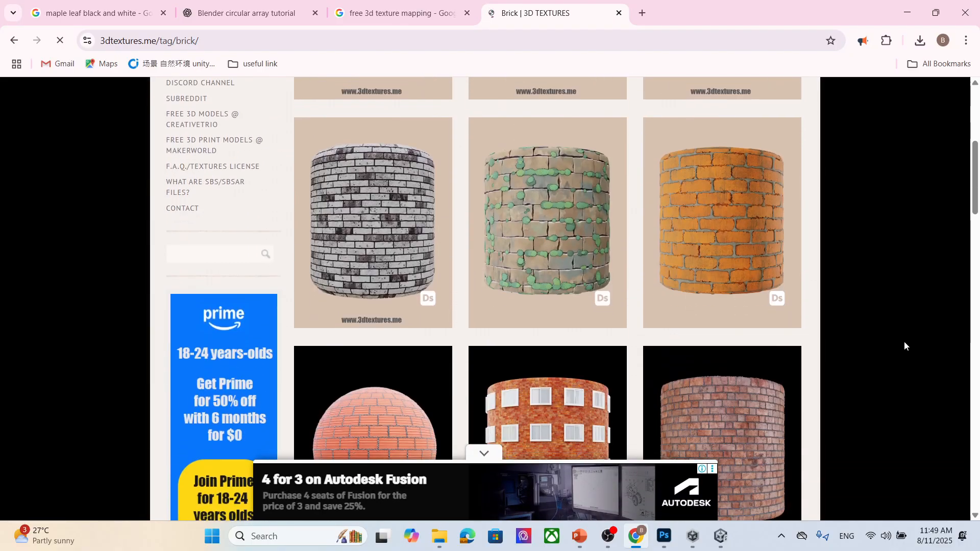
{"action": "scroll", "coordinate": [903, 345], "scroll_direction": "down", "scroll_amount": 8}
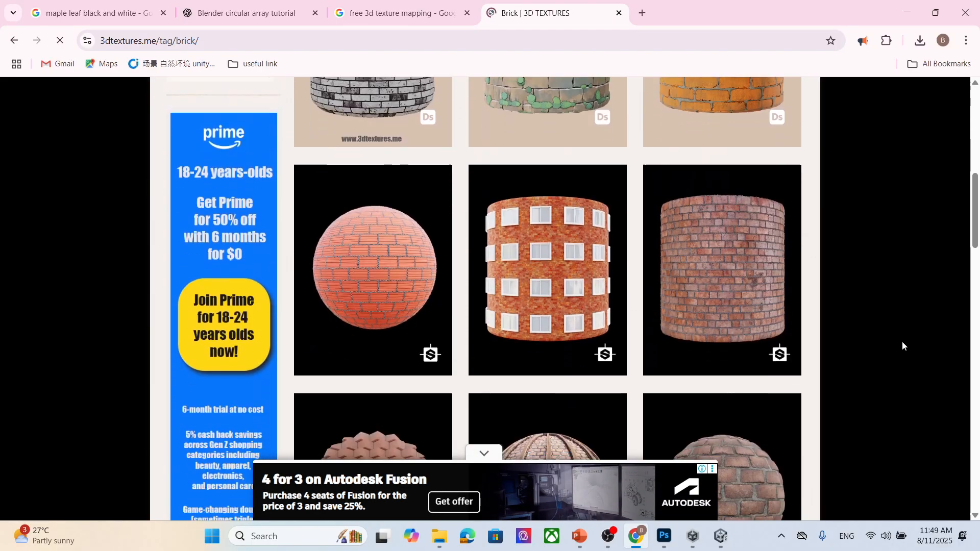
{"action": "scroll", "coordinate": [902, 346], "scroll_direction": "down", "scroll_amount": 6}
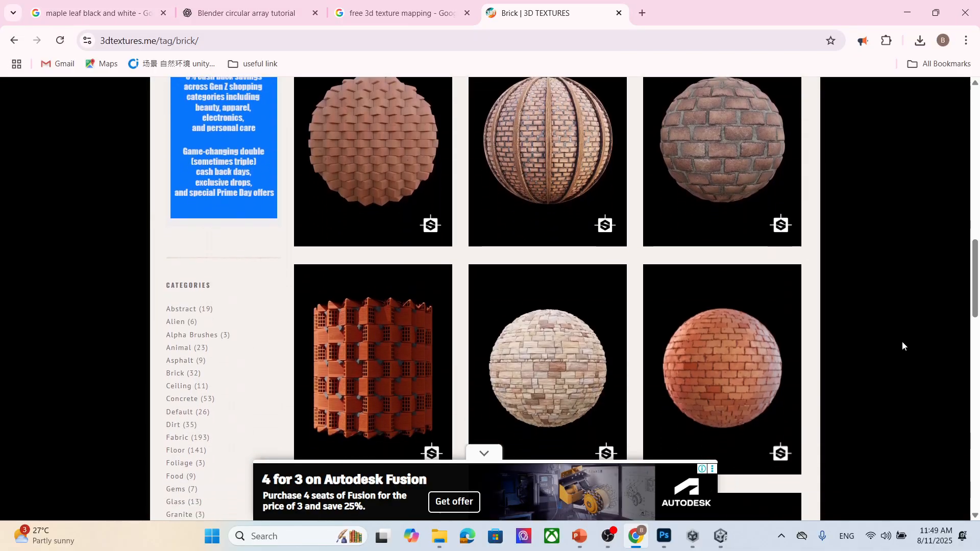
{"action": "scroll", "coordinate": [902, 345], "scroll_direction": "down", "scroll_amount": 6}
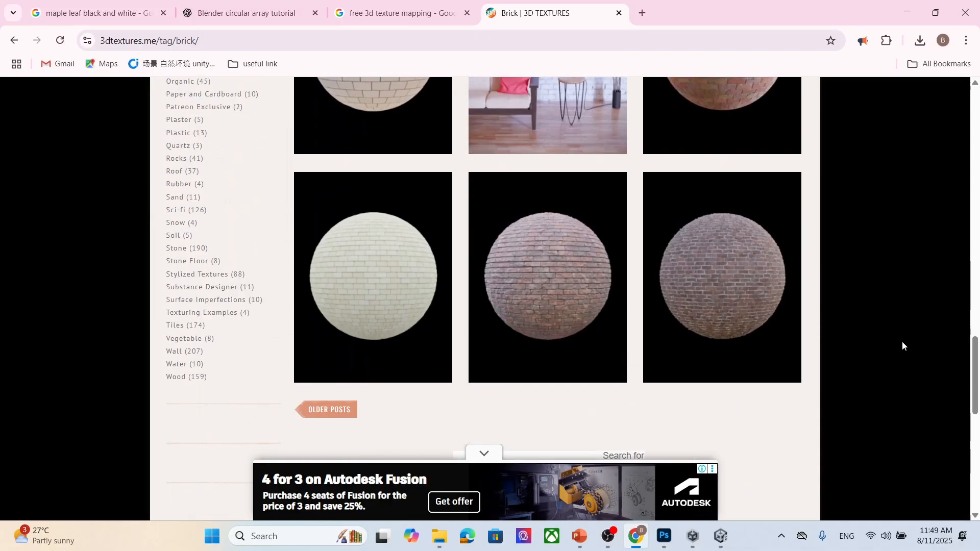
{"action": "scroll", "coordinate": [902, 341], "scroll_direction": "up", "scroll_amount": 10}
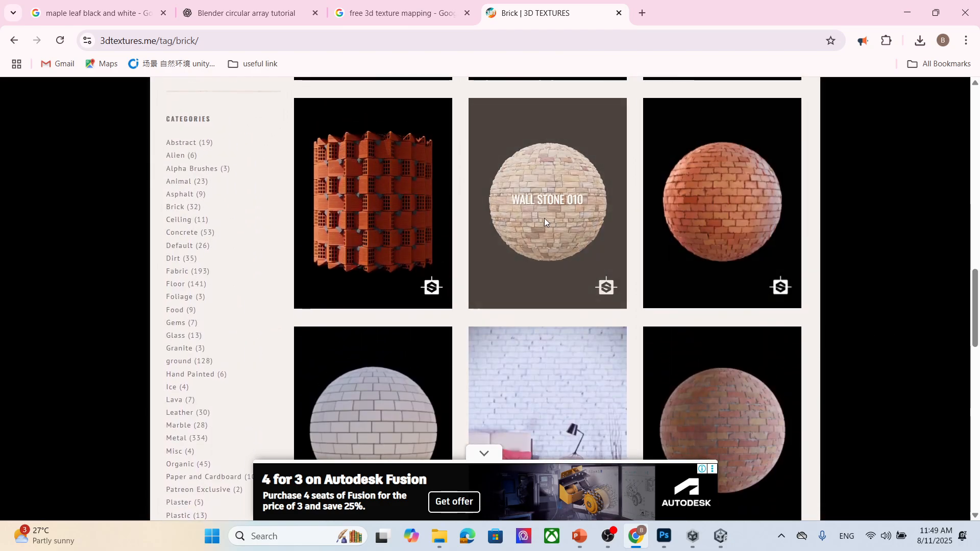
{"action": "left_click", "coordinate": [526, 214]}
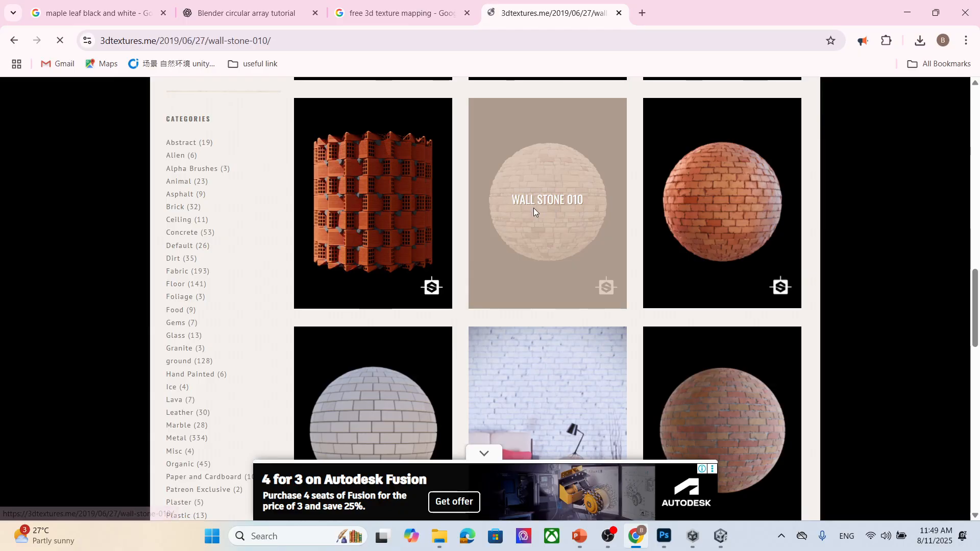
- Open the Wall Stone 010 download link for all the maps
{"action": "scroll", "coordinate": [584, 252], "scroll_direction": "down", "scroll_amount": 10}
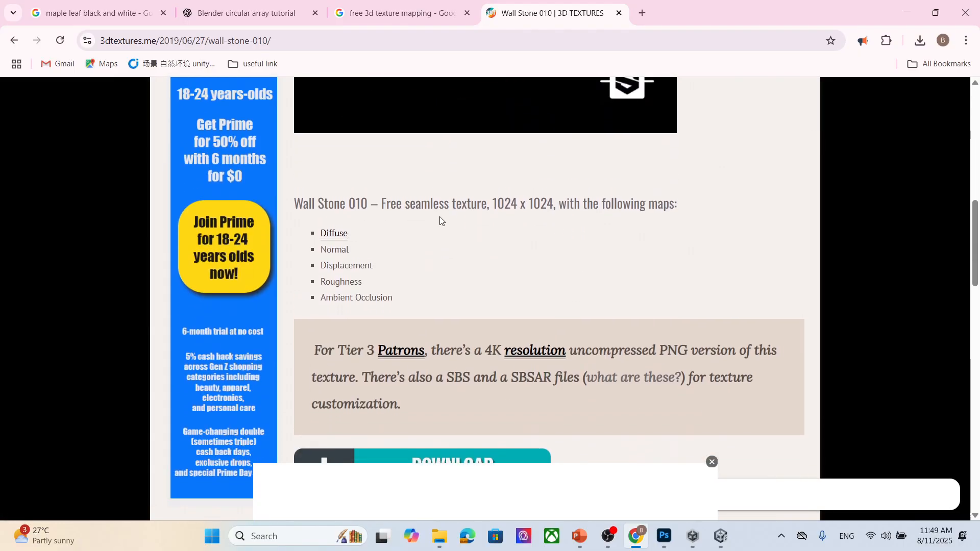
{"action": "scroll", "coordinate": [363, 282], "scroll_direction": "down", "scroll_amount": 2}
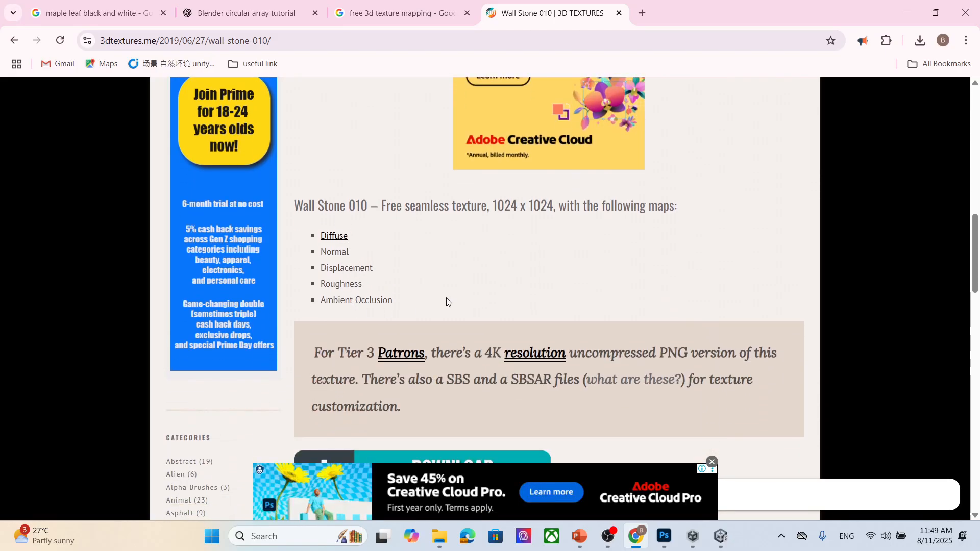
{"action": "scroll", "coordinate": [439, 234], "scroll_direction": "down", "scroll_amount": 6}
{"action": "scroll", "coordinate": [460, 240], "scroll_direction": "up", "scroll_amount": 1}
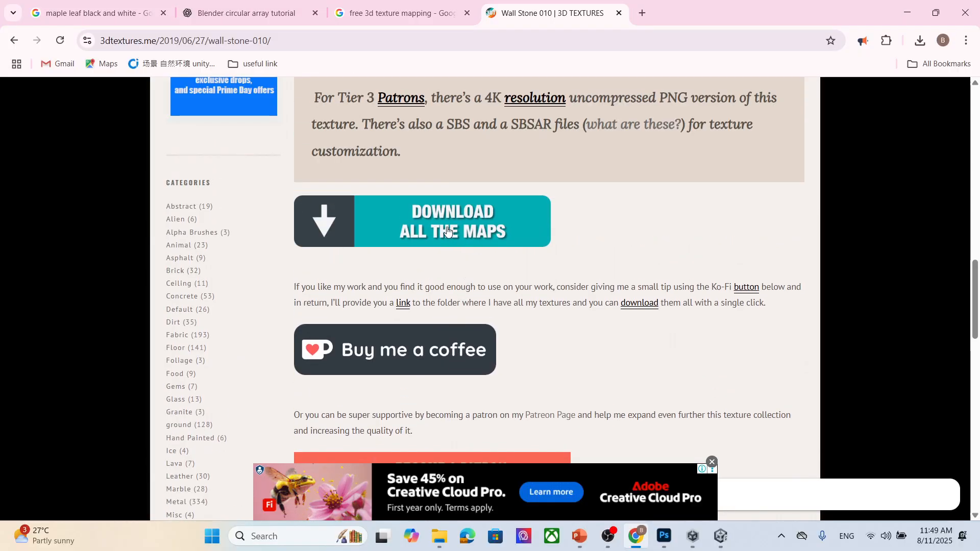
{"action": "left_click", "coordinate": [447, 230]}
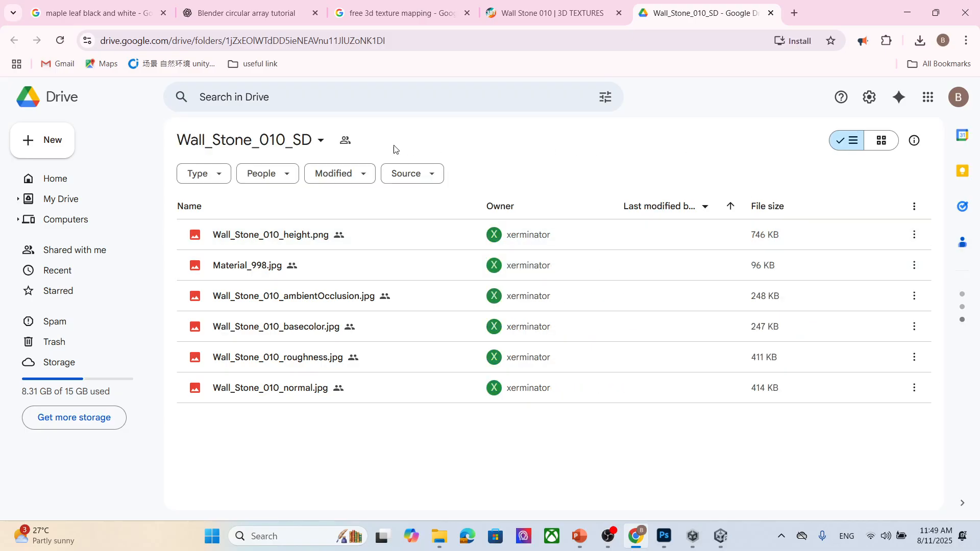
- Download the Wall_Stone_010_SD Google Drive folder and open the browser's downloads in File Explorer
{"action": "left_click", "coordinate": [319, 140]}
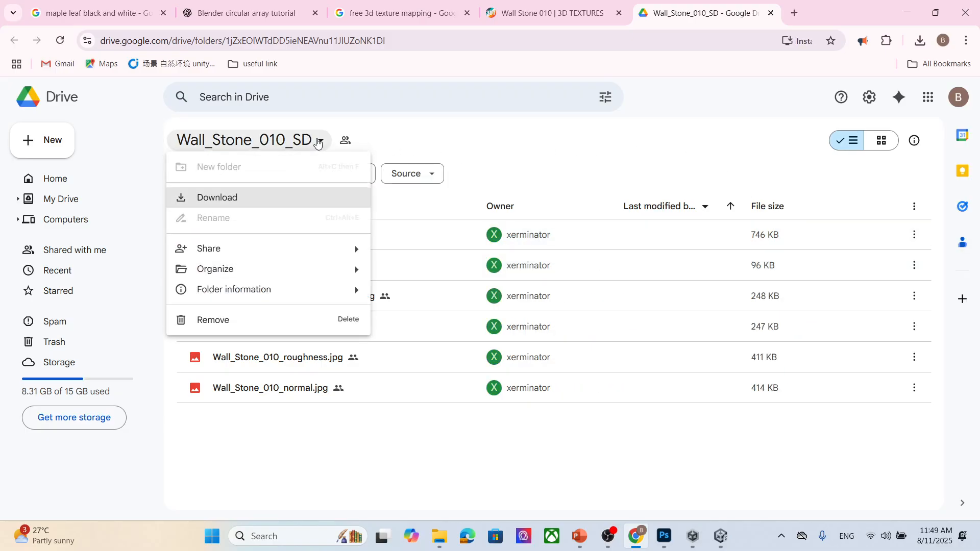
{"action": "left_click", "coordinate": [287, 200]}
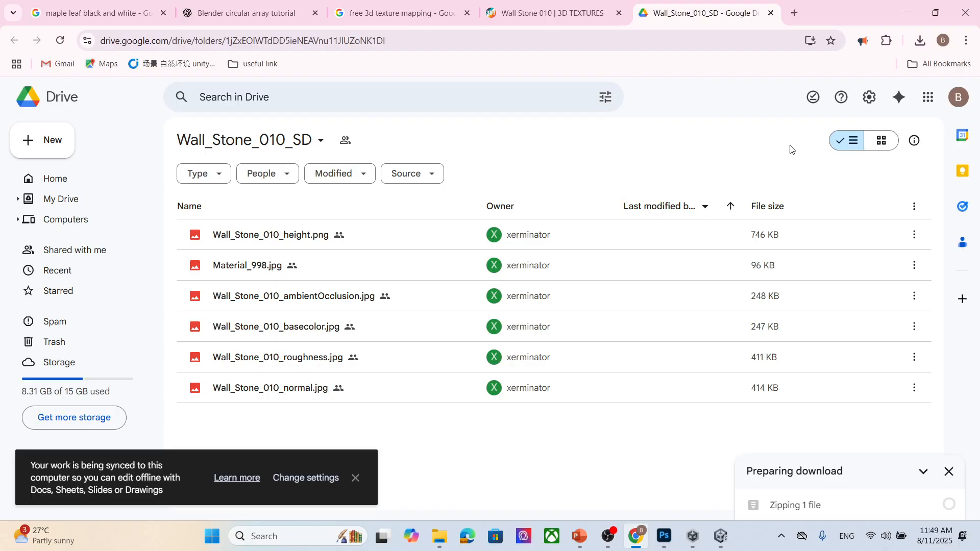
{"action": "left_click", "coordinate": [921, 41]}
{"action": "left_click", "coordinate": [888, 97]}
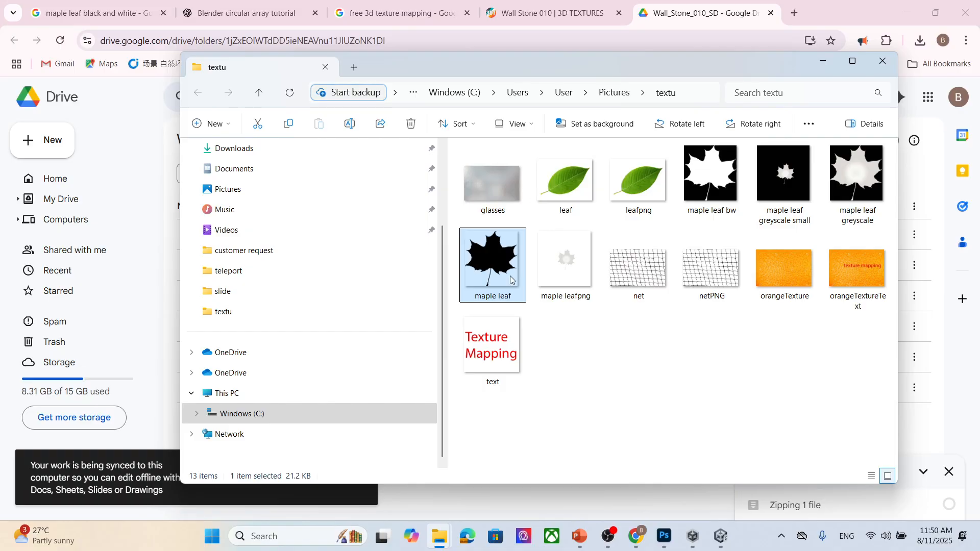
- Copy the downloaded Wall_Stone_010_SD zip from Downloads into the Pictures textu folder
{"action": "left_click", "coordinate": [308, 152]}
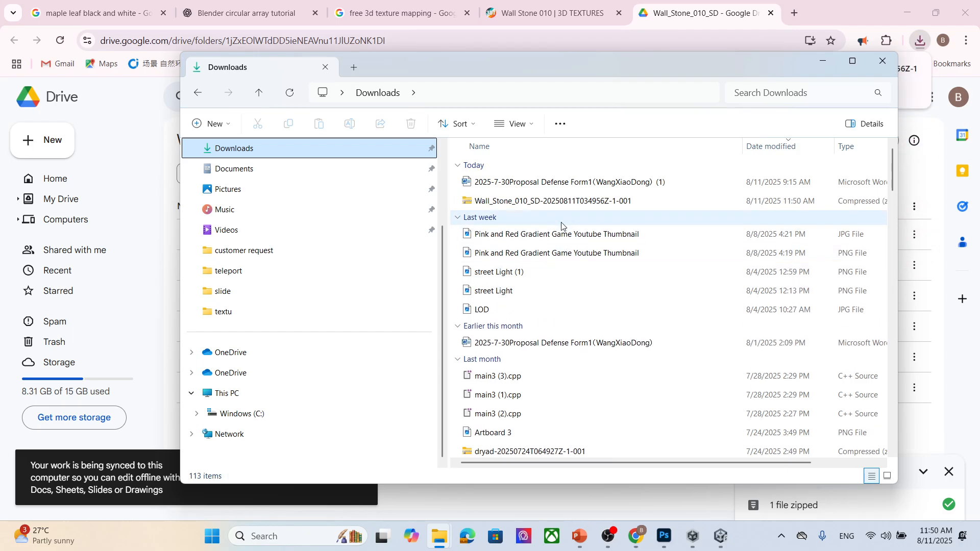
{"action": "left_click", "coordinate": [566, 202]}
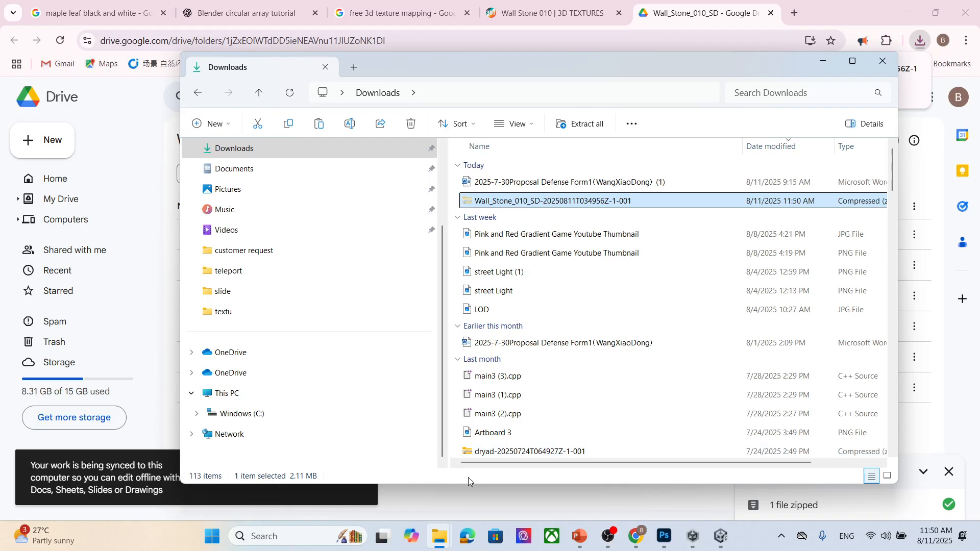
{"action": "left_click", "coordinate": [285, 195]}
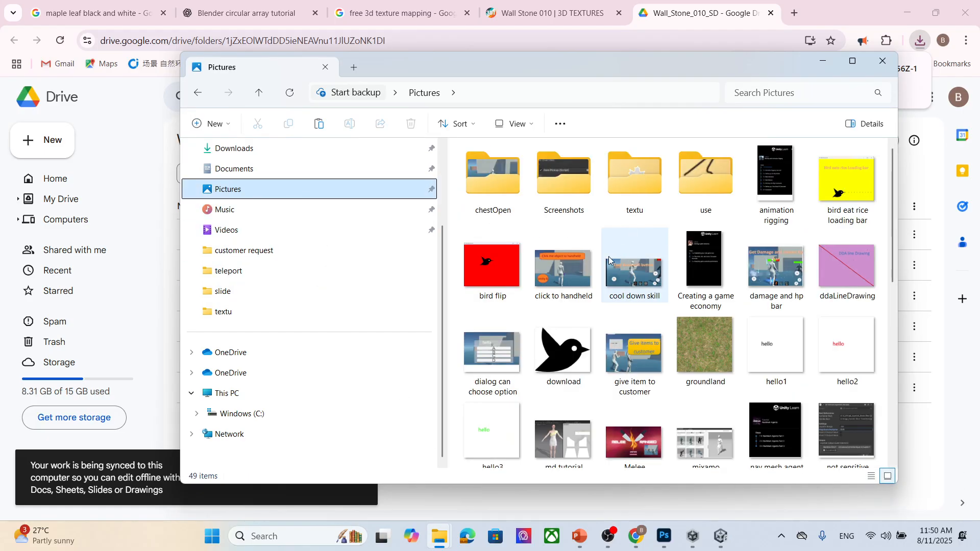
{"action": "double_click", "coordinate": [635, 173]}
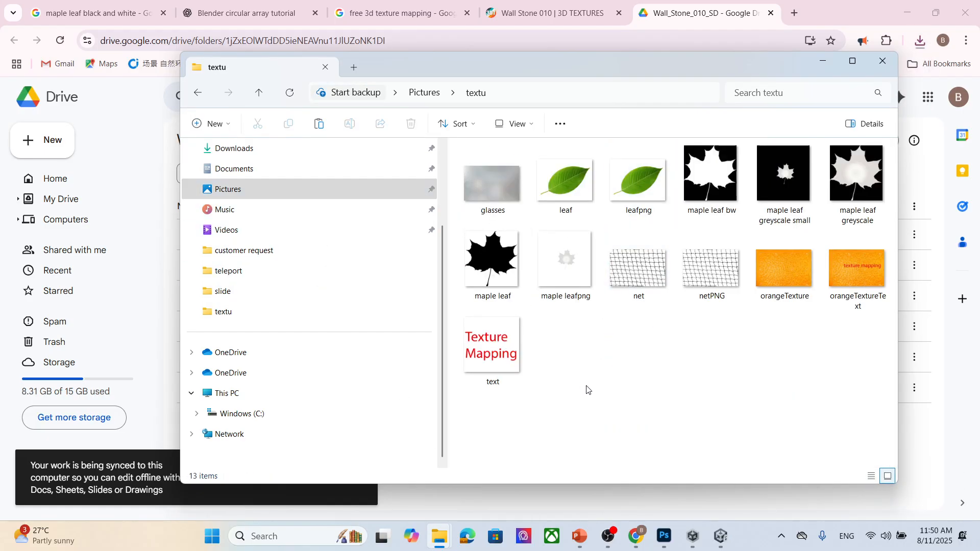
{"action": "key", "text": "ctrl+v"}
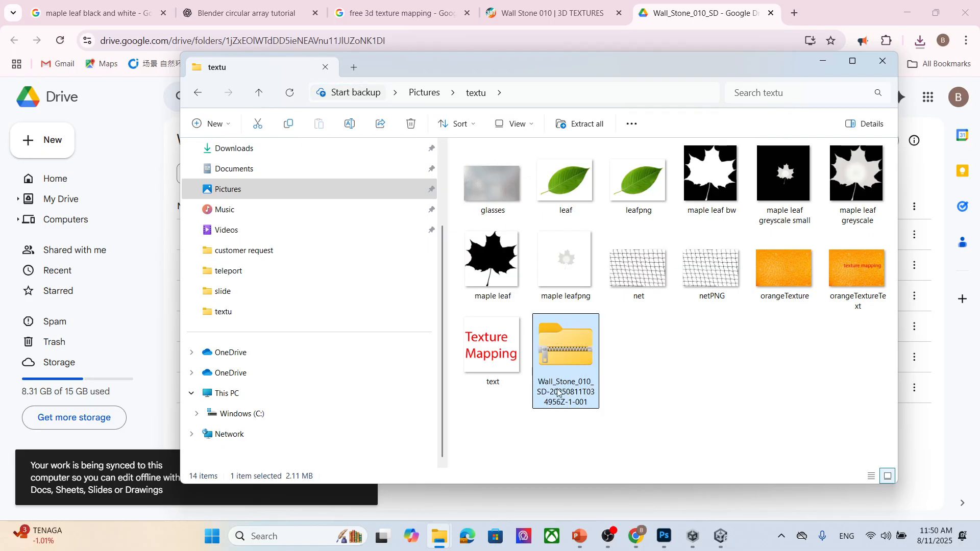
- Extract the zip with WinRAR into its own Wall_Stone_010_SD folder
{"action": "right_click", "coordinate": [585, 369]}
{"action": "mouse_move", "coordinate": [756, 391]}
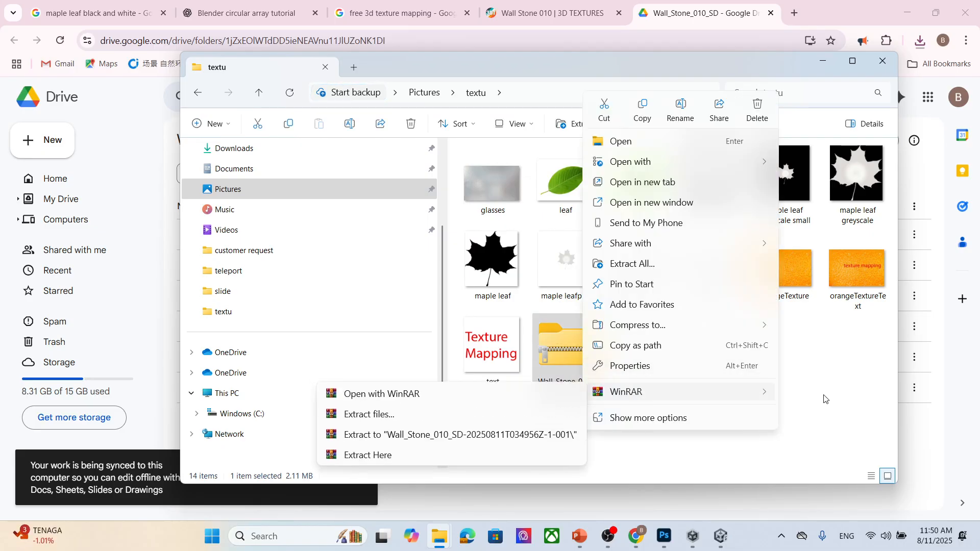
{"action": "left_click", "coordinate": [536, 433]}
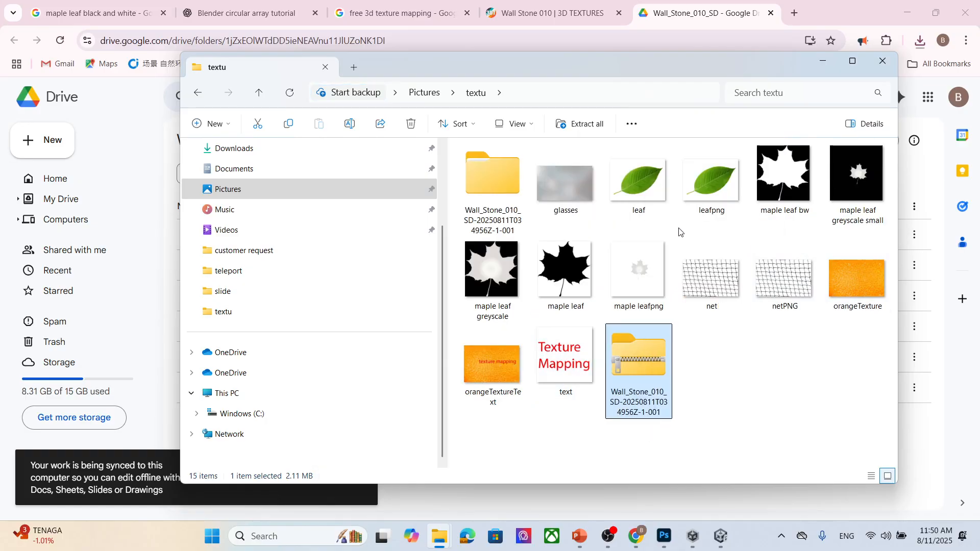
- Open the extracted Wall_Stone_010_SD folder and preview the Wall_Stone_010_height image
{"action": "double_click", "coordinate": [493, 176]}
{"action": "double_click", "coordinate": [501, 233]}
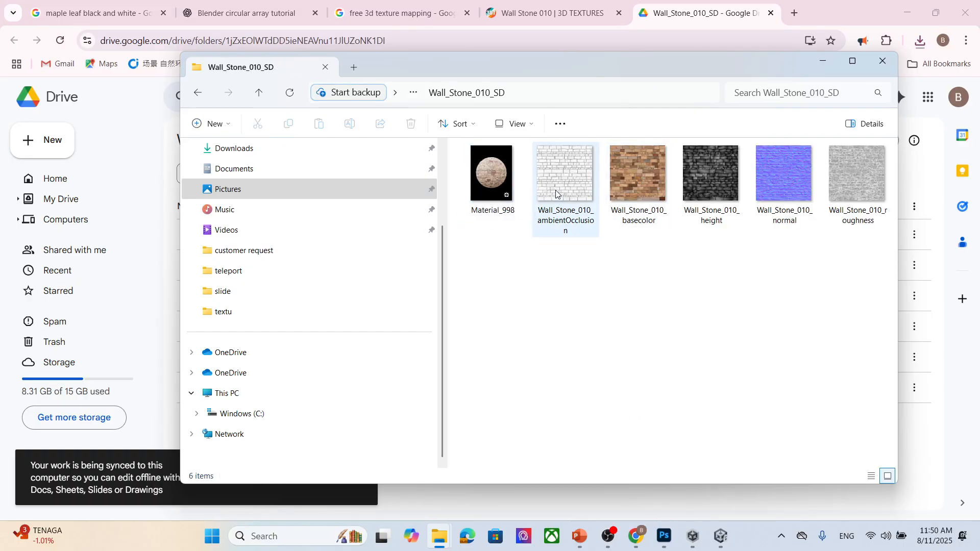
{"action": "left_click", "coordinate": [567, 233]}
{"action": "left_click", "coordinate": [641, 212]}
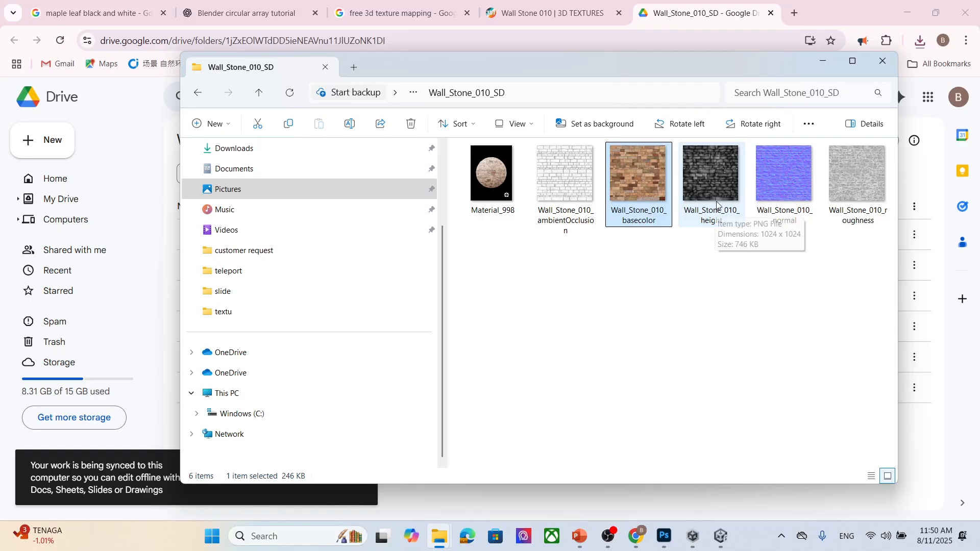
{"action": "left_click", "coordinate": [719, 188]}
{"action": "double_click", "coordinate": [719, 188]}
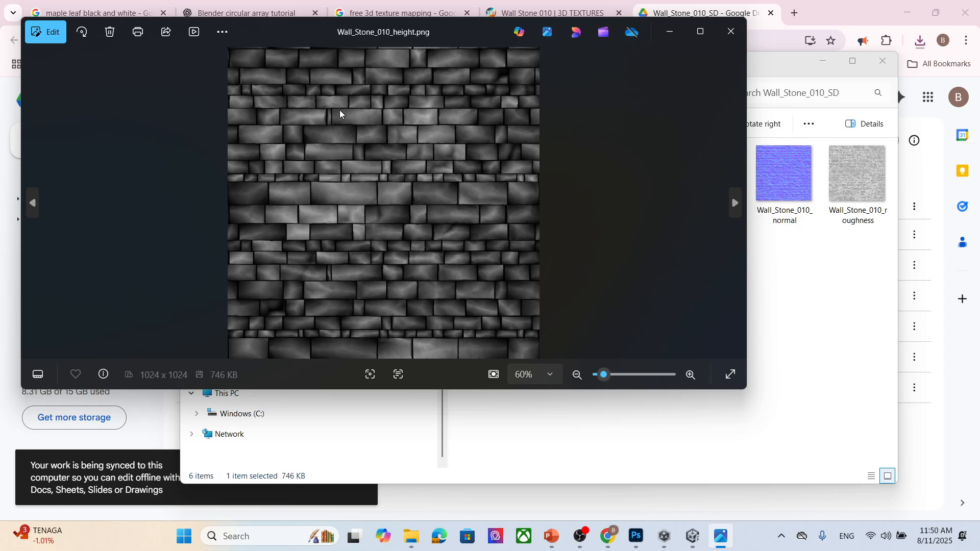
{"action": "left_click", "coordinate": [731, 32]}
{"action": "left_click", "coordinate": [649, 202]}
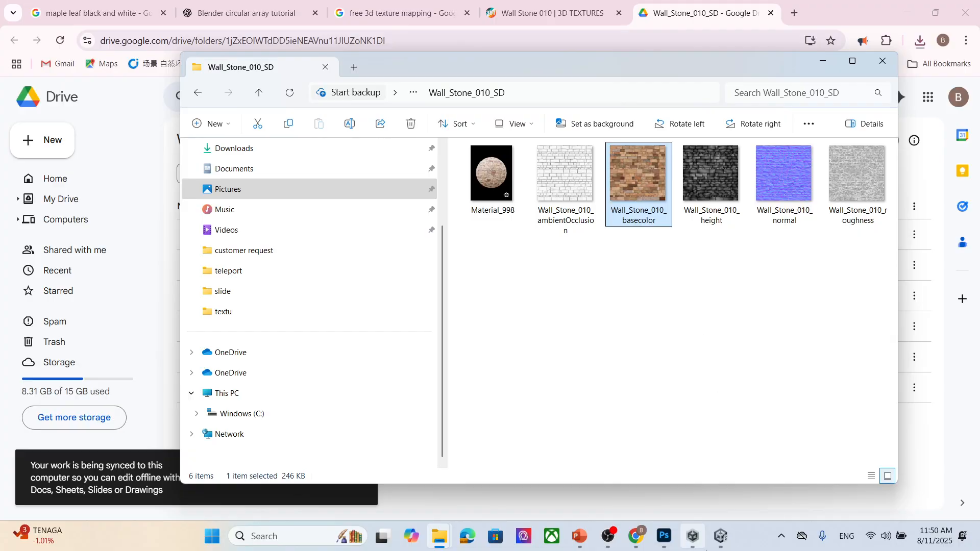
- Switch to Unity and select the Structure_Prefab wall in the Scene view
{"action": "left_click", "coordinate": [720, 537]}
{"action": "scroll", "coordinate": [544, 259], "scroll_direction": "down", "scroll_amount": 6}
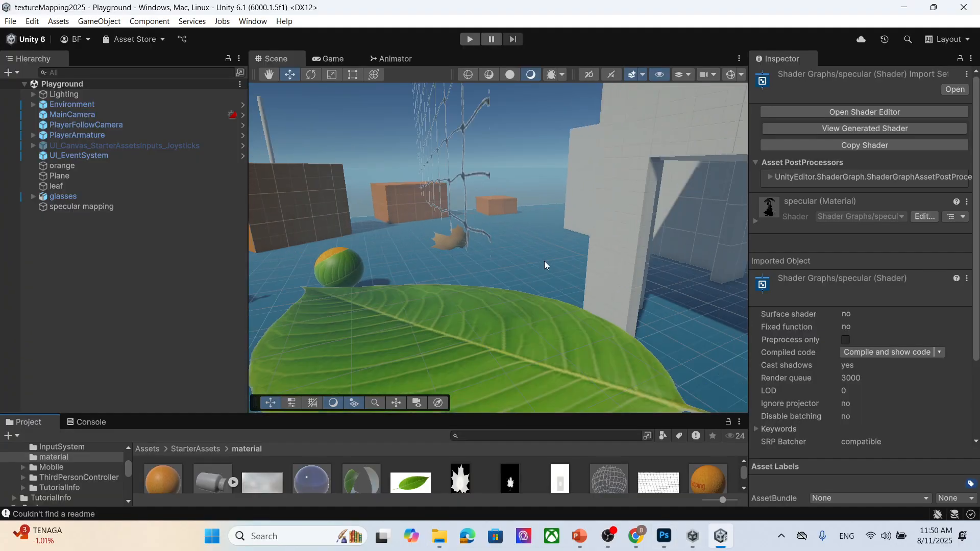
{"action": "right_click_drag", "start_coordinate": [327, 222], "coordinate": [549, 305]}
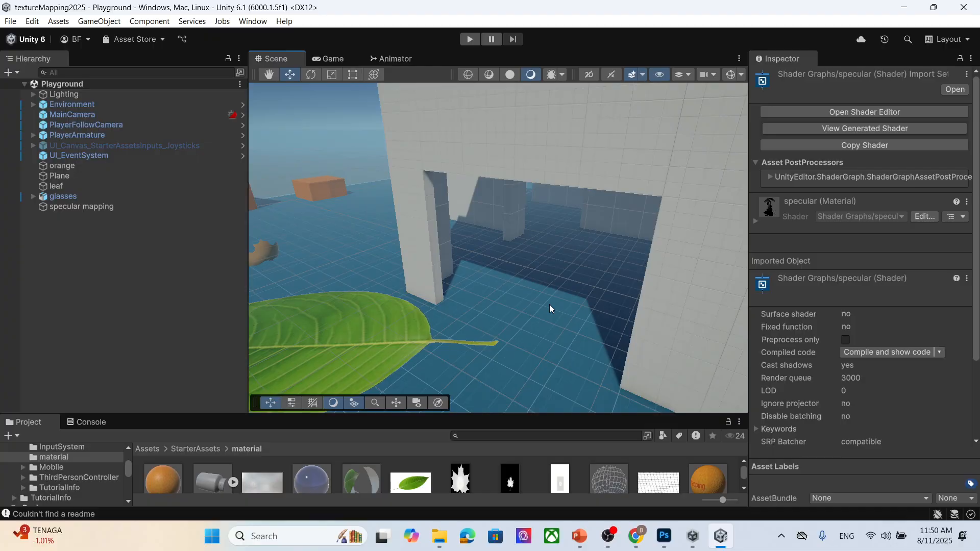
{"action": "left_click", "coordinate": [554, 160]}
{"action": "left_click", "coordinate": [510, 127]}
{"action": "scroll", "coordinate": [547, 200], "scroll_direction": "down", "scroll_amount": 4}
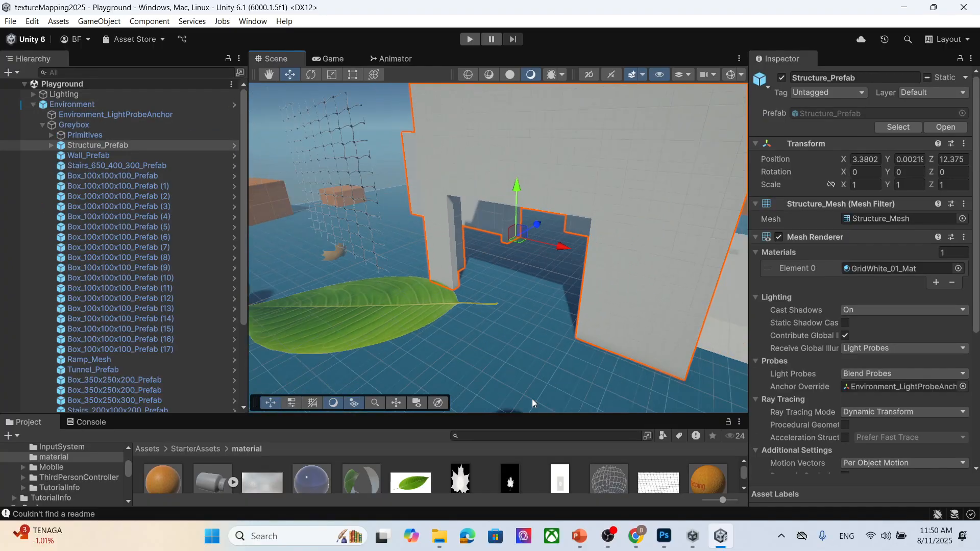
{"action": "scroll", "coordinate": [583, 270], "scroll_direction": "down", "scroll_amount": 5}
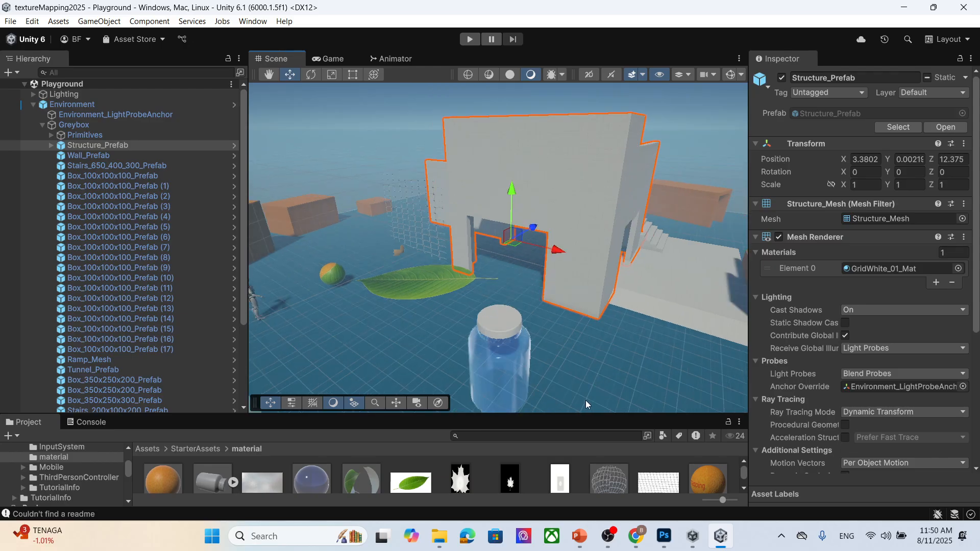
- Create a new material named wall in the material folder
{"action": "left_click_drag", "start_coordinate": [578, 416], "coordinate": [577, 319]}
{"action": "right_click", "coordinate": [733, 462]}
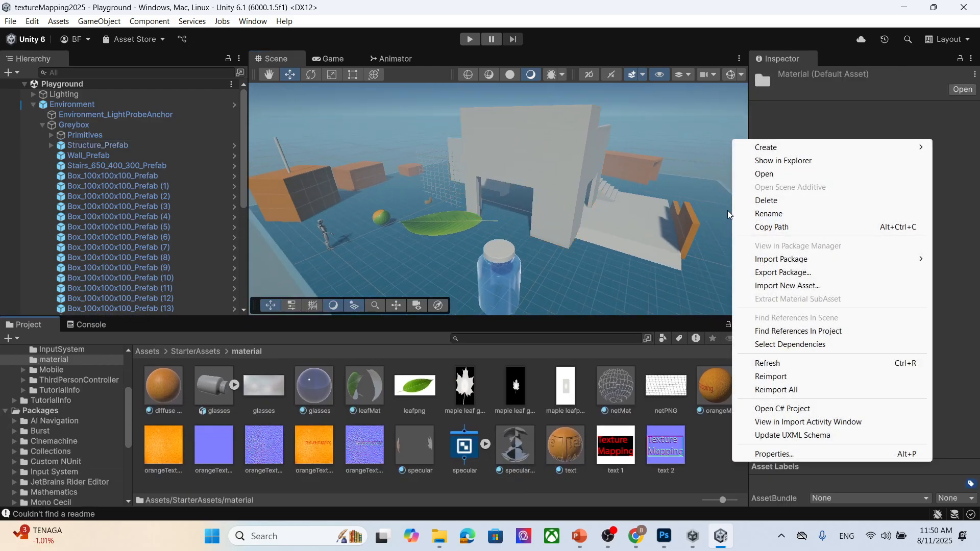
{"action": "mouse_move", "coordinate": [779, 147]}
{"action": "left_click", "coordinate": [661, 160]}
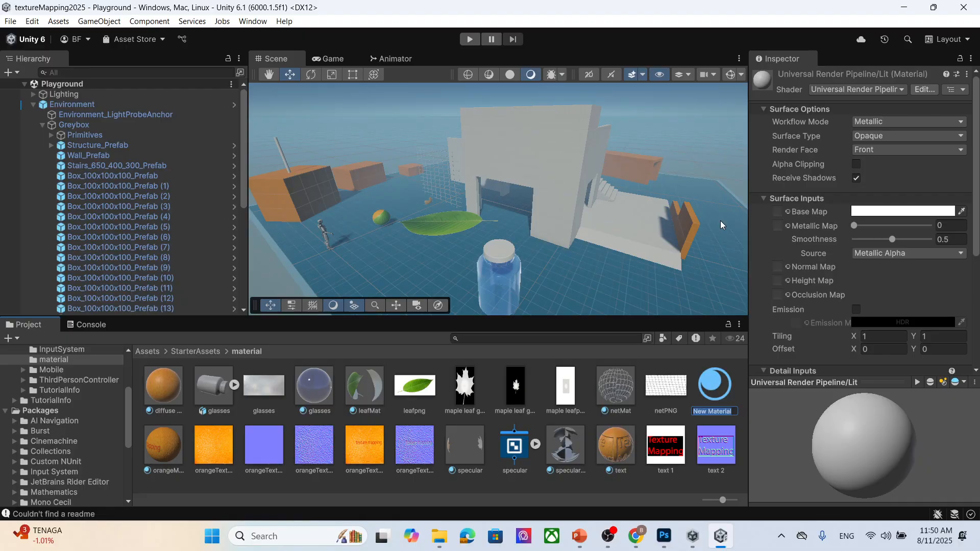
{"action": "type", "text": "wall"}
{"action": "key", "text": "Return"}
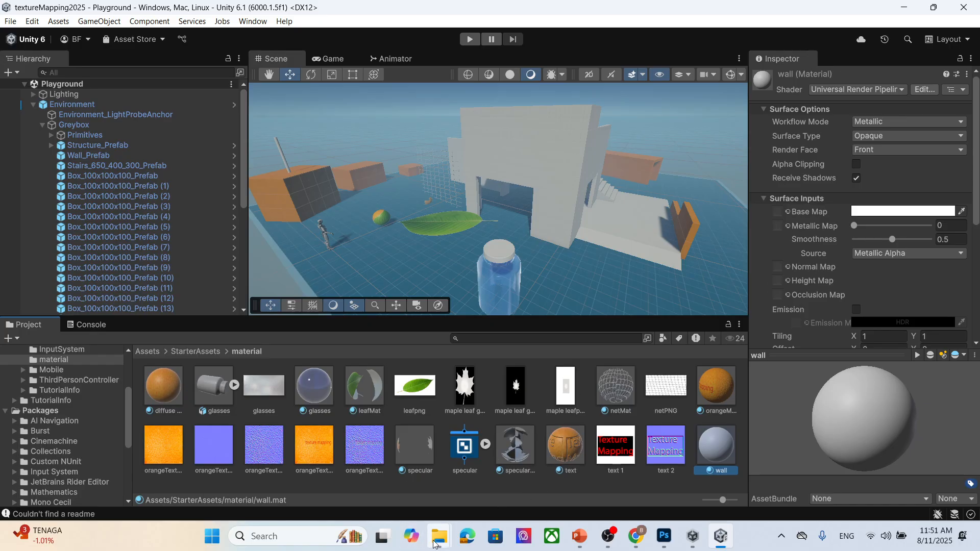
- In the Wall_Stone_010_SD folder, select the ambientOcclusion, basecolor, height, normal and roughness textures
{"action": "mouse_move", "coordinate": [439, 536]}
{"action": "left_click", "coordinate": [504, 475]}
{"action": "left_click", "coordinate": [559, 177]}
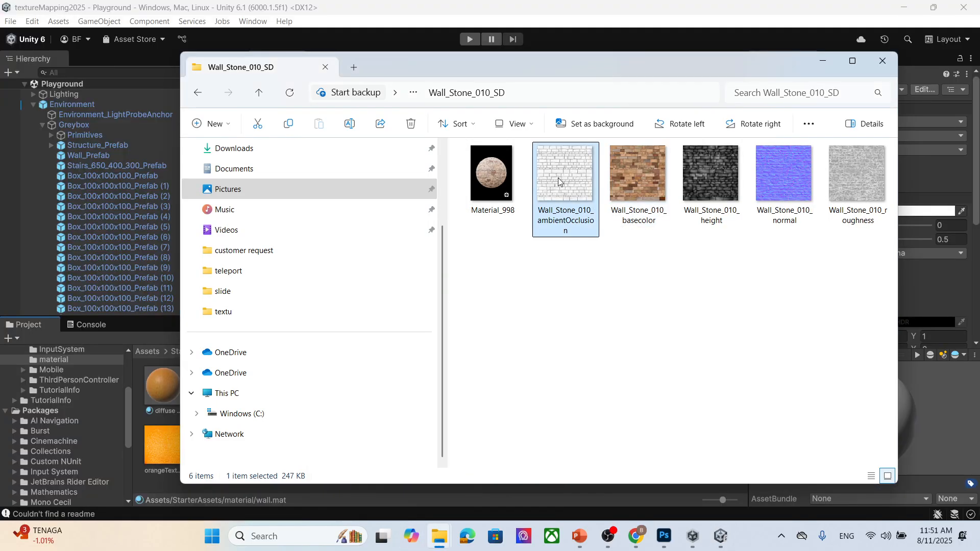
{"action": "left_click", "coordinate": [638, 178], "text": "ctrl"}
{"action": "left_click", "coordinate": [707, 186], "text": "ctrl"}
{"action": "left_click", "coordinate": [784, 184], "text": "ctrl"}
{"action": "left_click", "coordinate": [862, 190], "text": "ctrl"}
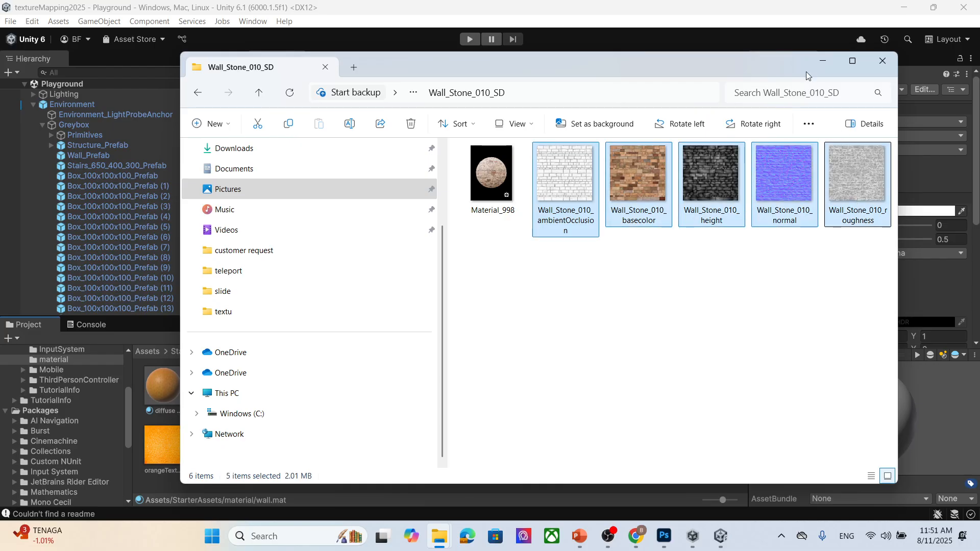
{"action": "left_click_drag", "start_coordinate": [775, 64], "coordinate": [580, 62]}
- Create a folder named wall inside the material folder and open it
{"action": "right_click", "coordinate": [738, 492]}
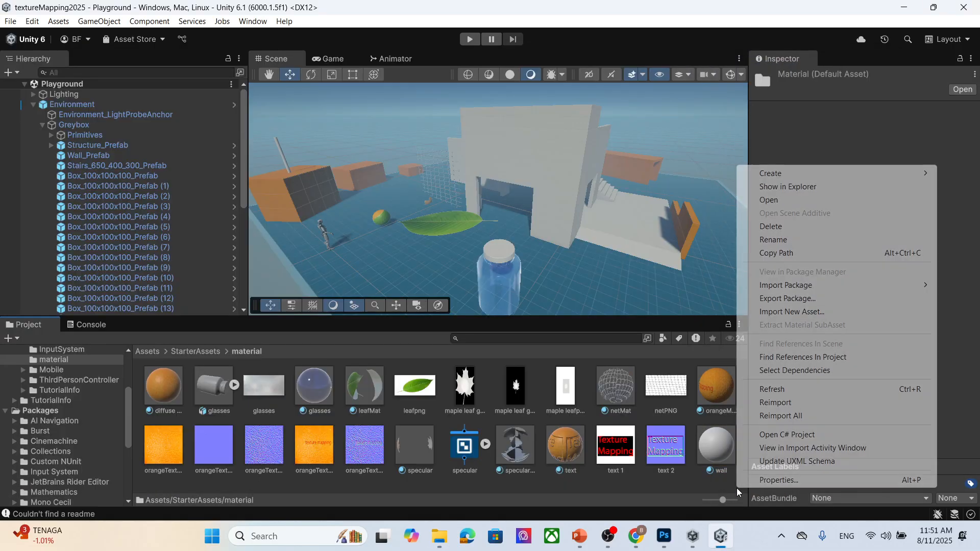
{"action": "mouse_move", "coordinate": [798, 174]}
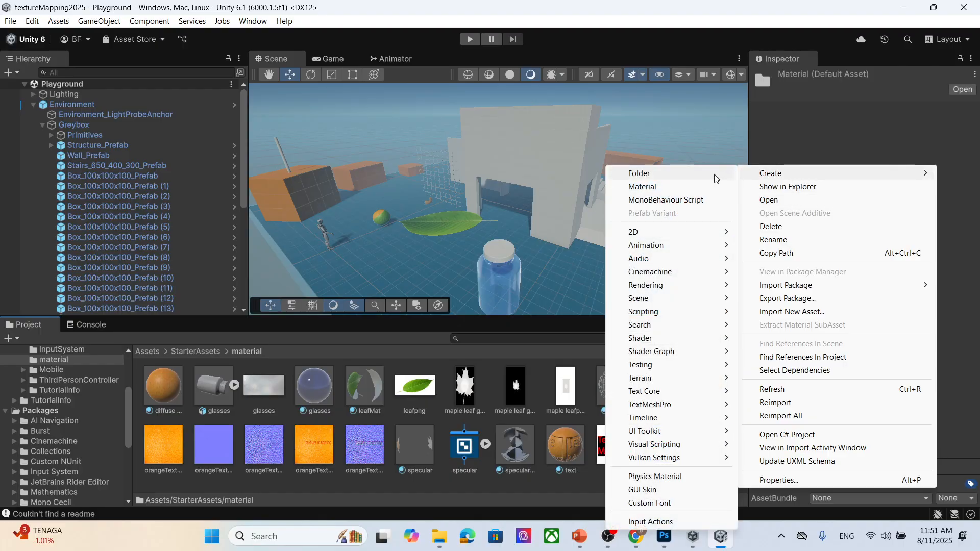
{"action": "left_click", "coordinate": [715, 174]}
{"action": "type", "text": "wall"}
{"action": "key", "text": "Return"}
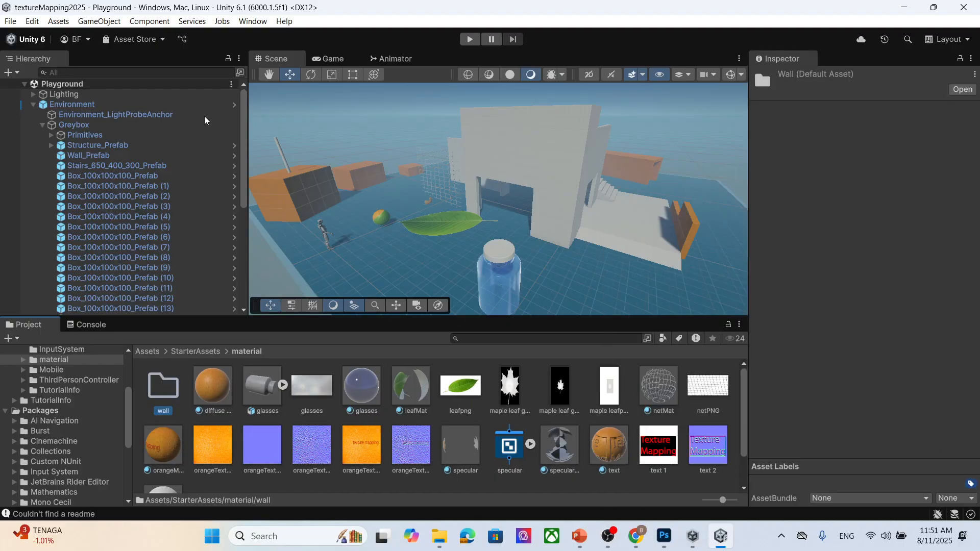
{"action": "double_click", "coordinate": [172, 409]}
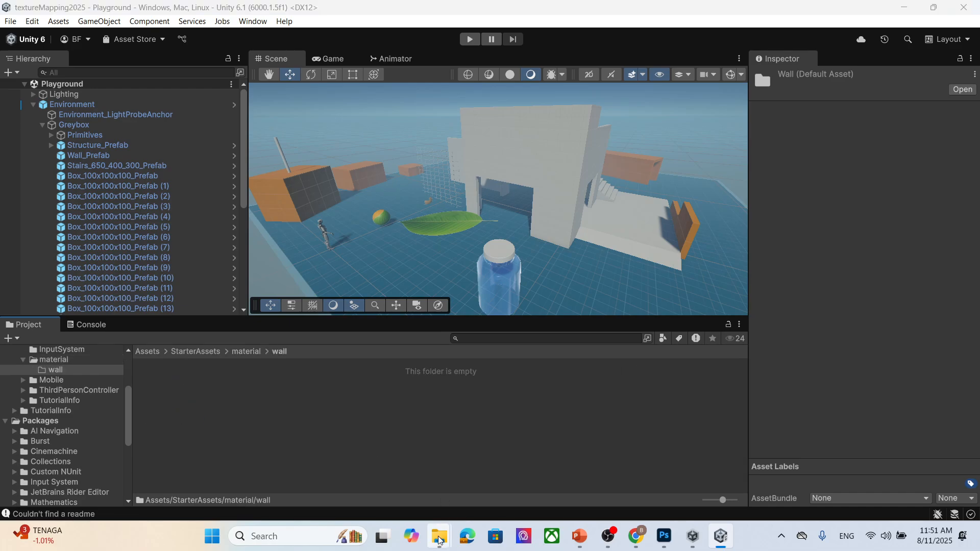
- Import the five selected Wall_Stone textures into the wall folder
{"action": "mouse_move", "coordinate": [439, 536]}
{"action": "left_click", "coordinate": [516, 490]}
{"action": "left_click_drag", "start_coordinate": [442, 174], "coordinate": [729, 402]}
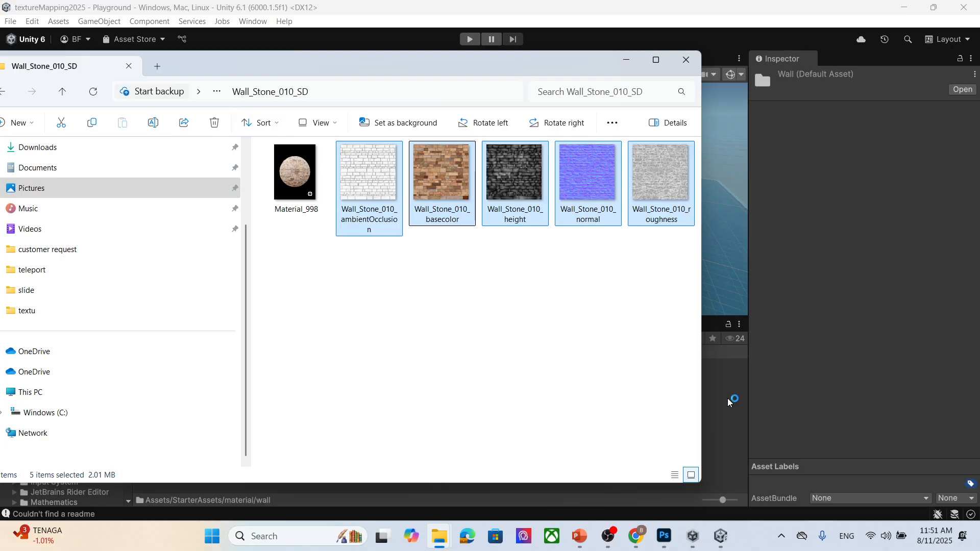
{"action": "left_click", "coordinate": [628, 59]}
- Create a new material named wallMat in the wall folder
{"action": "right_click", "coordinate": [455, 400]}
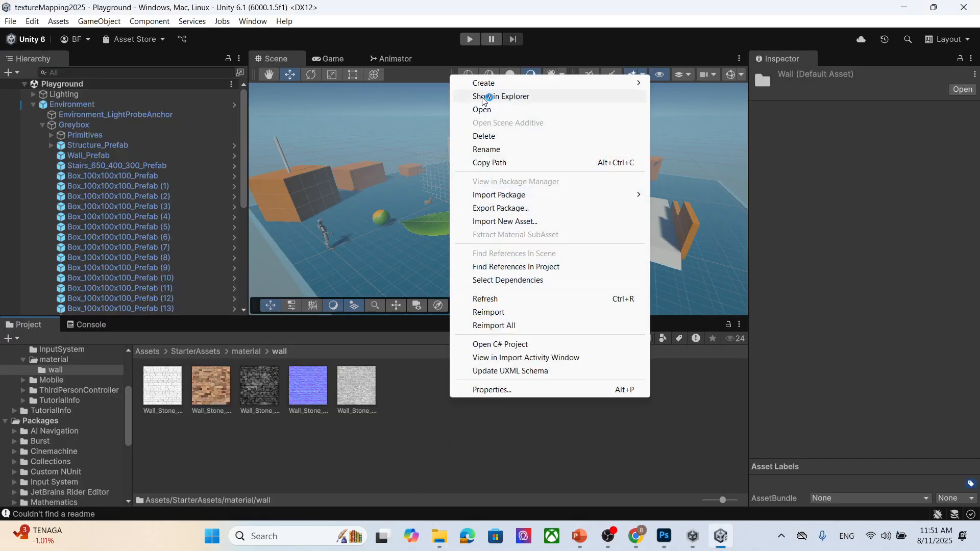
{"action": "mouse_move", "coordinate": [499, 83]}
{"action": "left_click", "coordinate": [693, 97]}
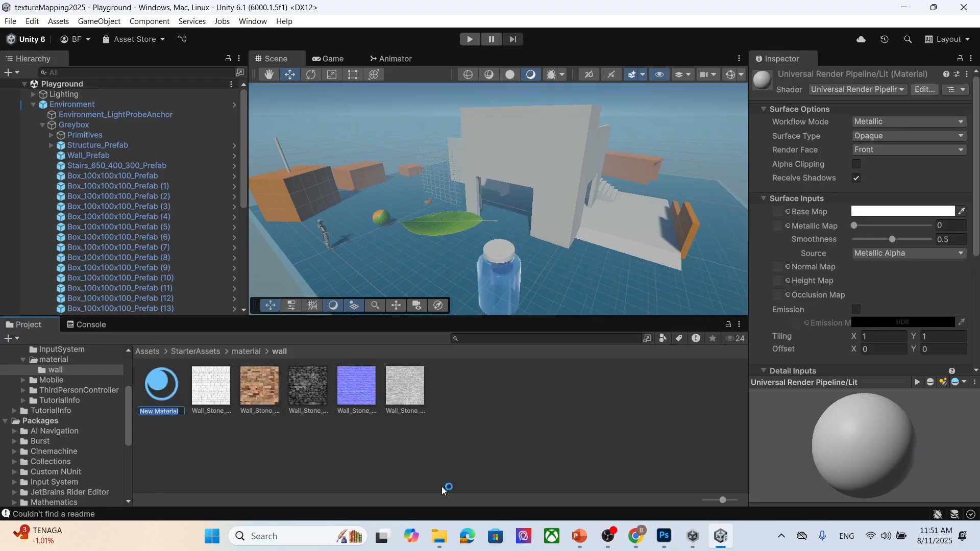
{"action": "type", "text": "wallMat"}
{"action": "key", "text": "Return"}
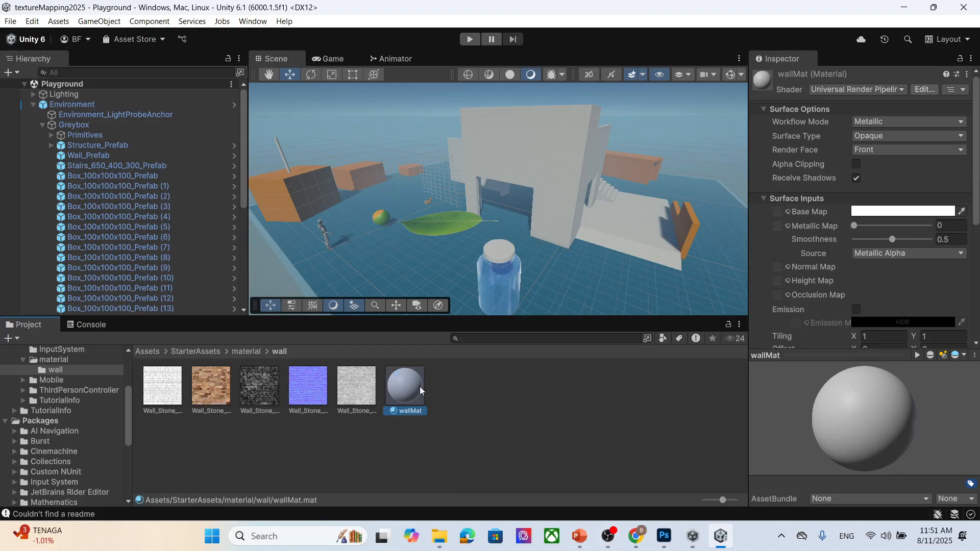
- Assign the Wall_Stone_010_basecolor texture to wallMat's Base Map
{"action": "left_click", "coordinate": [213, 391]}
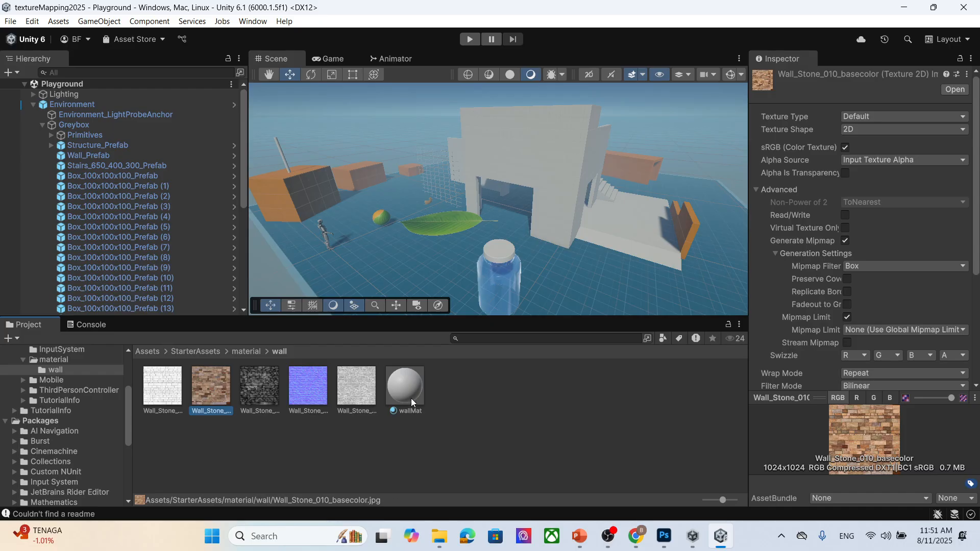
{"action": "left_click", "coordinate": [411, 391]}
{"action": "left_click_drag", "start_coordinate": [214, 388], "coordinate": [787, 123]}
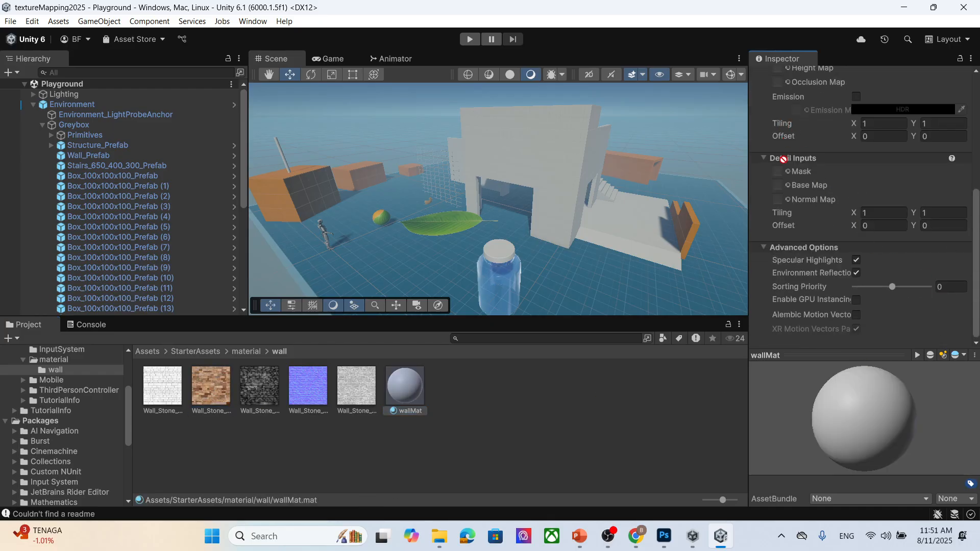
{"action": "left_click_drag", "start_coordinate": [807, 90], "coordinate": [797, 119]}
{"action": "left_click_drag", "start_coordinate": [779, 210], "coordinate": [779, 212]}
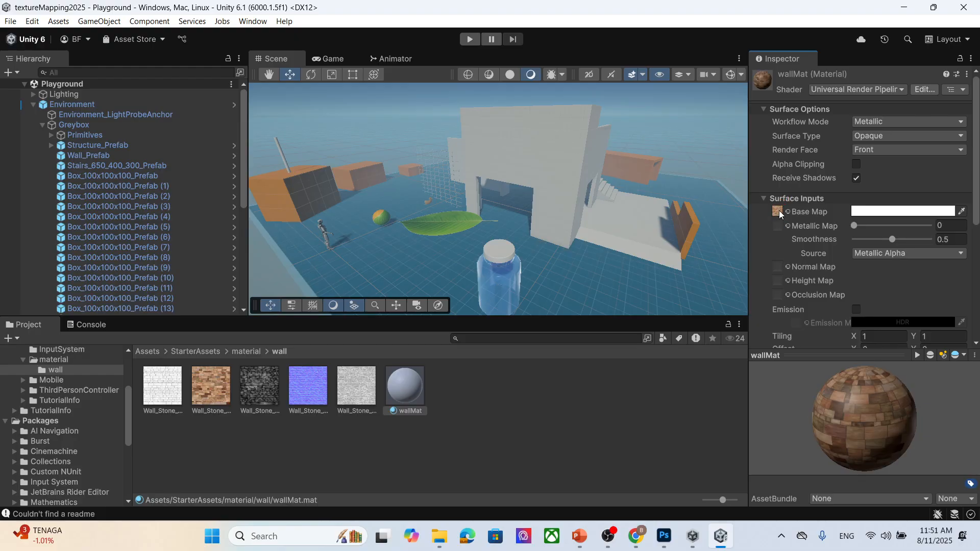
- Apply wallMat to the Structure_Prefab wall in the scene
{"action": "left_click_drag", "start_coordinate": [412, 378], "coordinate": [572, 167]}
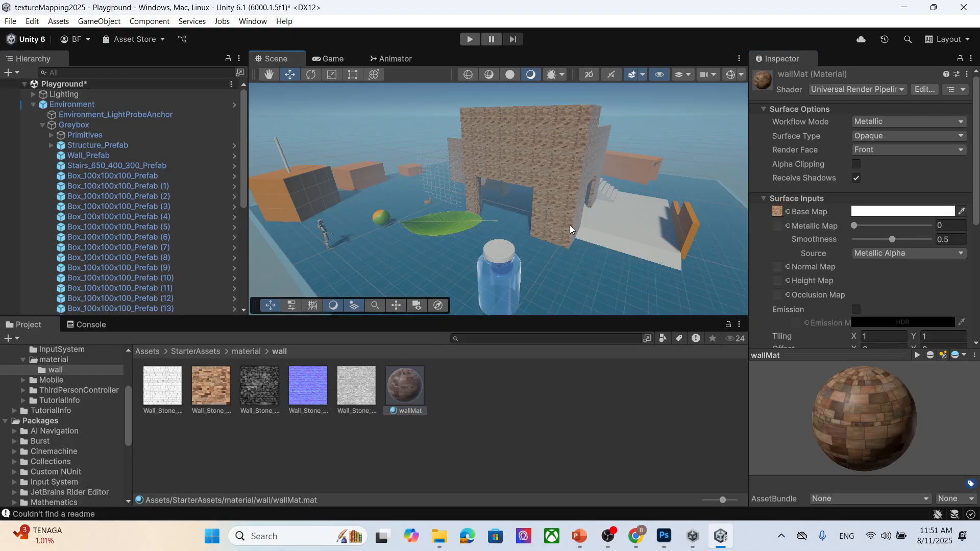
{"action": "scroll", "coordinate": [570, 225], "scroll_direction": "up", "scroll_amount": 5}
{"action": "scroll", "coordinate": [569, 204], "scroll_direction": "down", "scroll_amount": 2}
{"action": "left_click_drag", "start_coordinate": [565, 225], "coordinate": [547, 238], "text": "alt"}
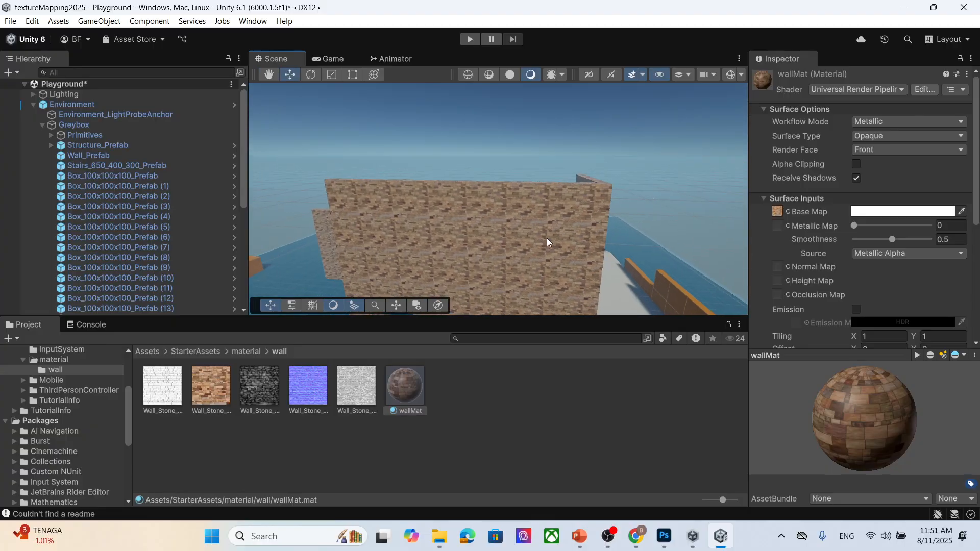
- Examine the textured wall up close from several angles
{"action": "scroll", "coordinate": [541, 240], "scroll_direction": "up", "scroll_amount": 5}
{"action": "middle_click_drag", "start_coordinate": [519, 251], "coordinate": [547, 246]}
{"action": "left_click_drag", "start_coordinate": [548, 246], "coordinate": [516, 195], "text": "alt"}
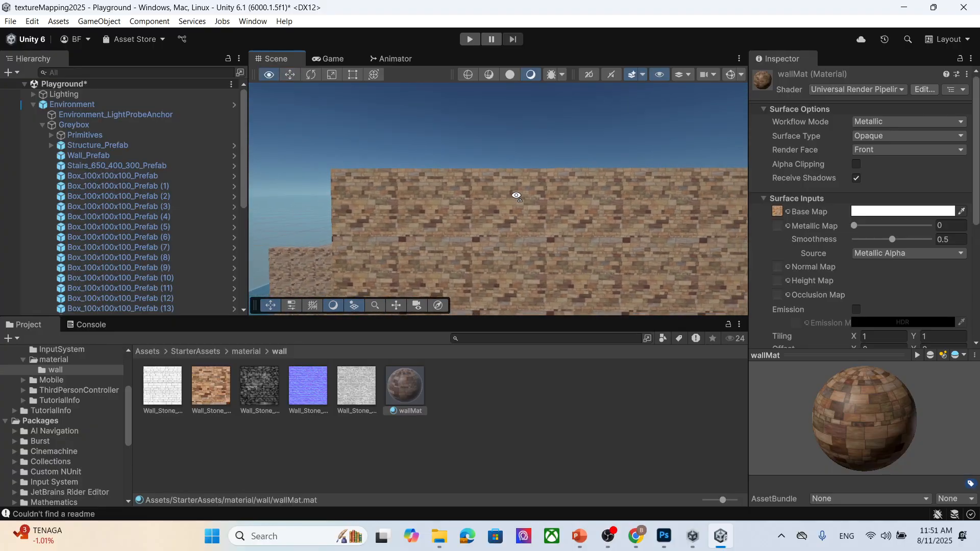
{"action": "scroll", "coordinate": [493, 236], "scroll_direction": "up", "scroll_amount": 5}
{"action": "scroll", "coordinate": [403, 222], "scroll_direction": "down", "scroll_amount": 3}
{"action": "middle_click_drag", "start_coordinate": [400, 222], "coordinate": [411, 227]}
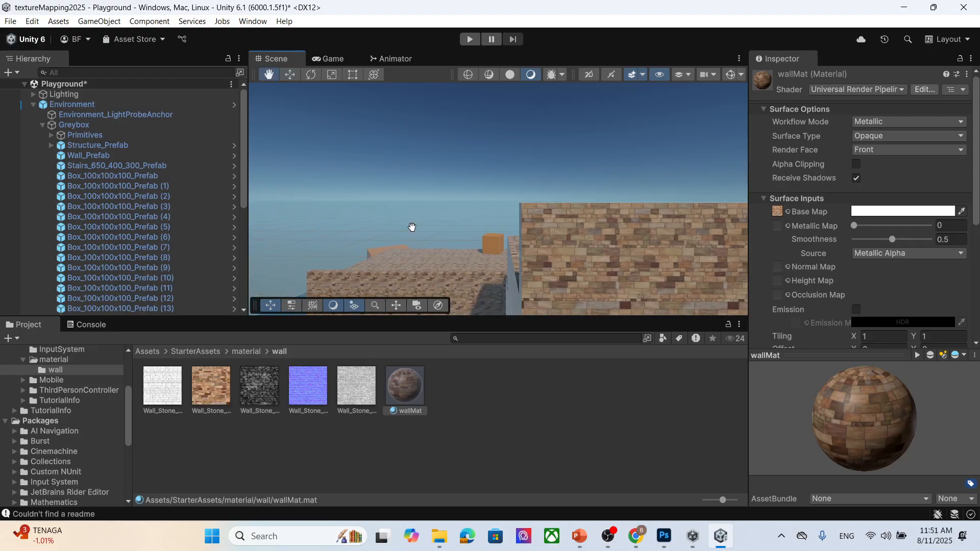
{"action": "left_click_drag", "start_coordinate": [411, 228], "coordinate": [398, 215], "text": "alt"}
{"action": "scroll", "coordinate": [480, 238], "scroll_direction": "up", "scroll_amount": 3}
{"action": "middle_click_drag", "start_coordinate": [427, 188], "coordinate": [431, 196]}
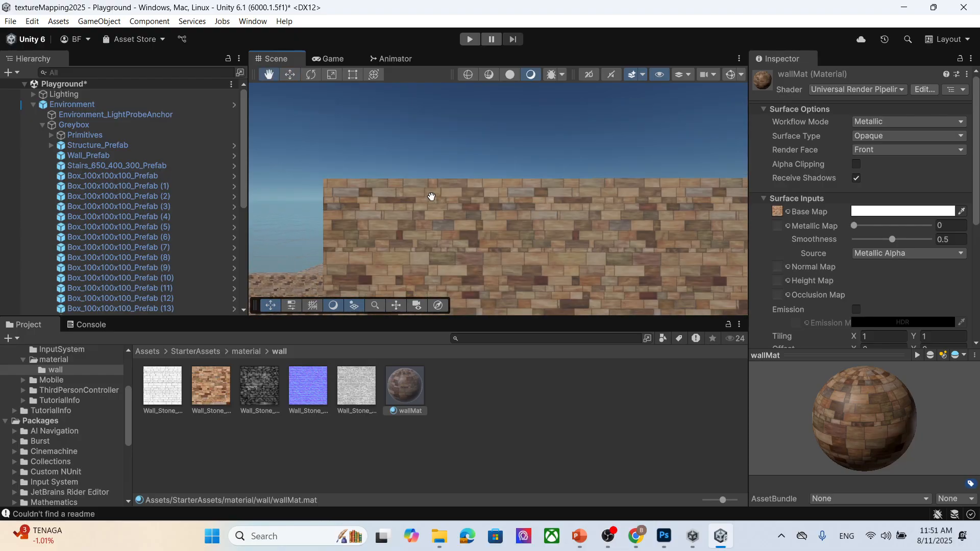
{"action": "middle_click_drag", "start_coordinate": [479, 243], "coordinate": [479, 231]}
{"action": "left_click_drag", "start_coordinate": [479, 231], "coordinate": [402, 196], "text": "alt"}
{"action": "middle_click_drag", "start_coordinate": [401, 196], "coordinate": [415, 203]}
{"action": "scroll", "coordinate": [415, 203], "scroll_direction": "down", "scroll_amount": 3}
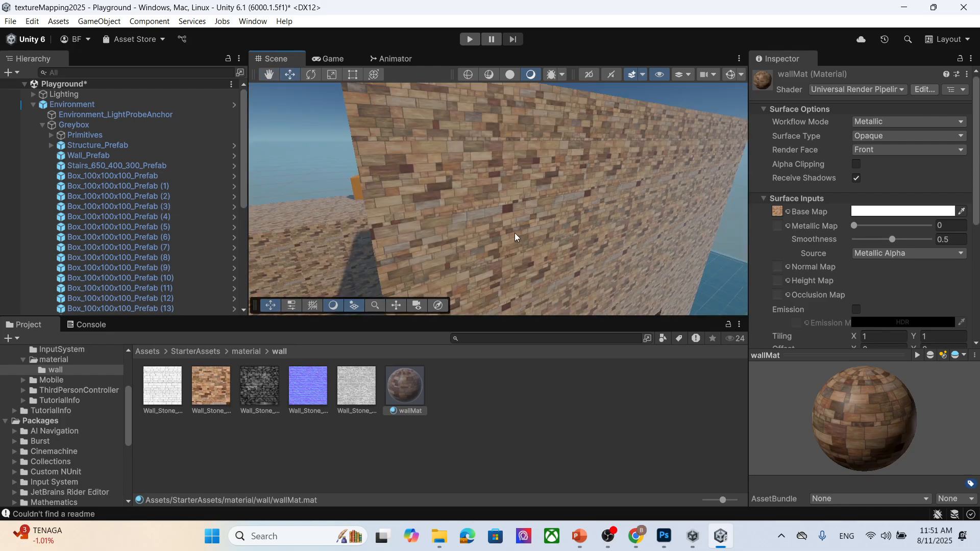
- Assign the Wall_Stone_010_normal texture to wallMat's Normal Map slot
{"action": "middle_click_drag", "start_coordinate": [514, 233], "coordinate": [447, 282]}
{"action": "left_click_drag", "start_coordinate": [310, 386], "coordinate": [839, 257]}
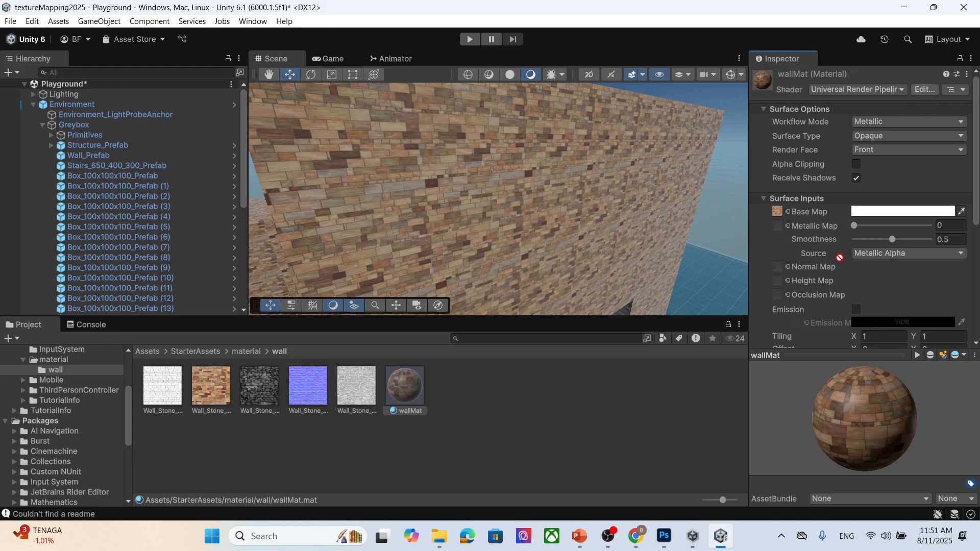
{"action": "left_click_drag", "start_coordinate": [781, 269], "coordinate": [779, 268]}
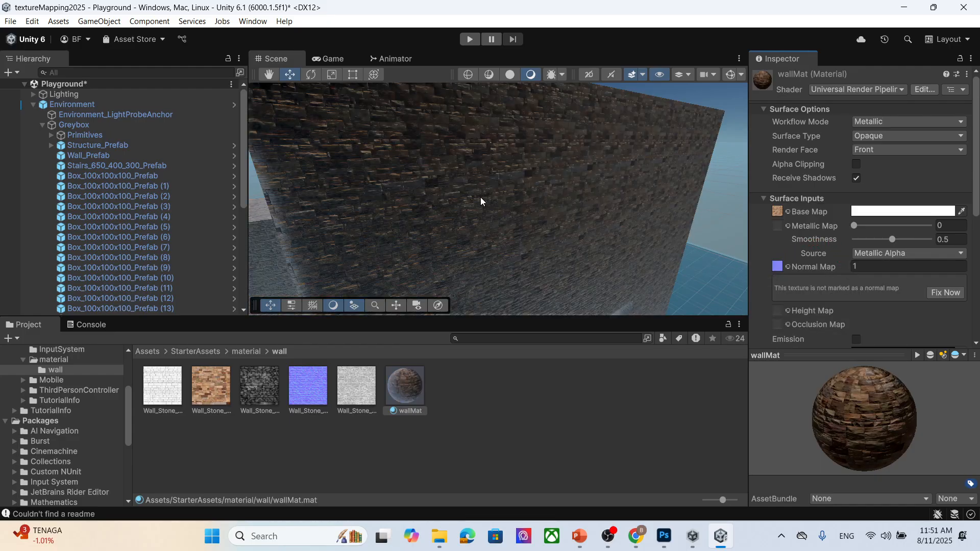
- Set the normal map strength to 0.1
{"action": "scroll", "coordinate": [466, 198], "scroll_direction": "up", "scroll_amount": 2}
{"action": "scroll", "coordinate": [466, 197], "scroll_direction": "down", "scroll_amount": 3}
{"action": "middle_click_drag", "start_coordinate": [380, 185], "coordinate": [416, 196]}
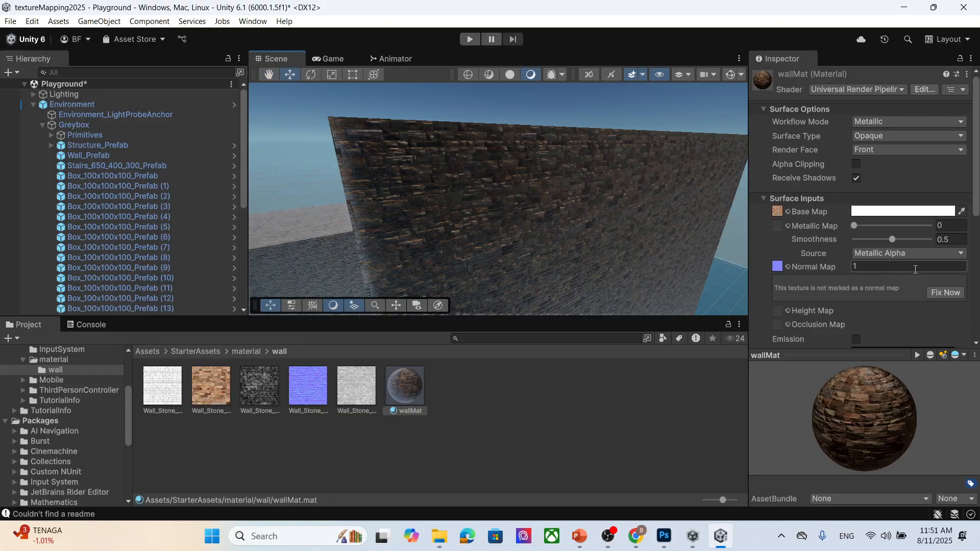
{"action": "scroll", "coordinate": [514, 223], "scroll_direction": "up", "scroll_amount": 3}
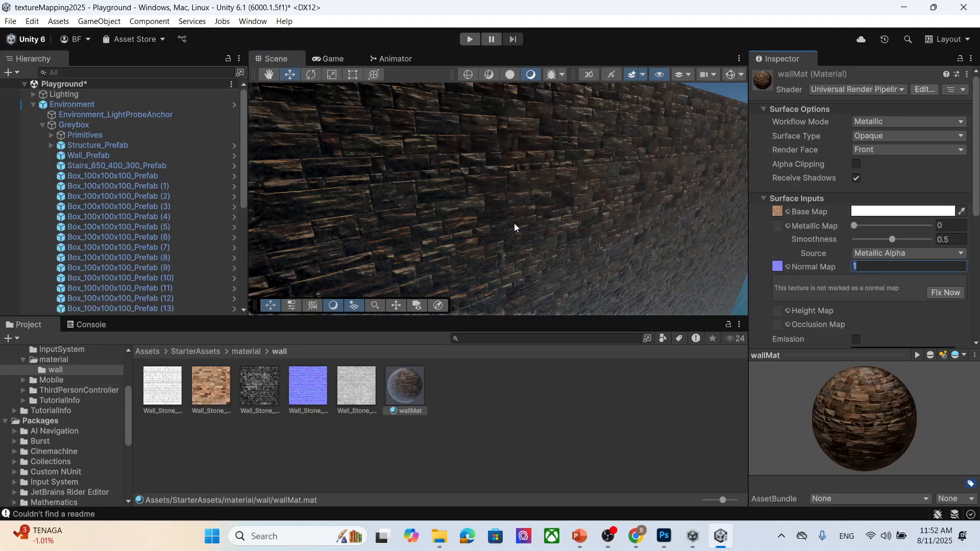
{"action": "scroll", "coordinate": [514, 223], "scroll_direction": "down", "scroll_amount": 3}
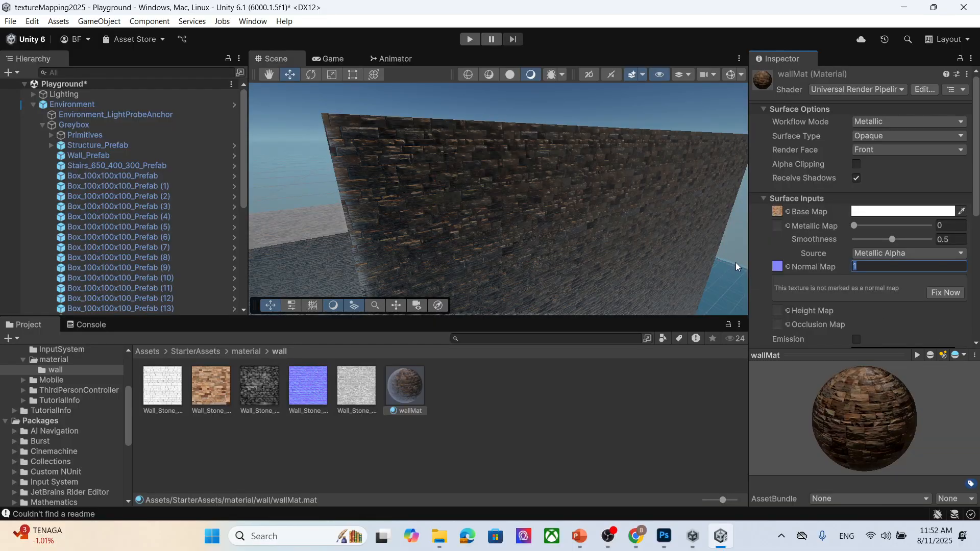
{"action": "type", "text": "0.1"}
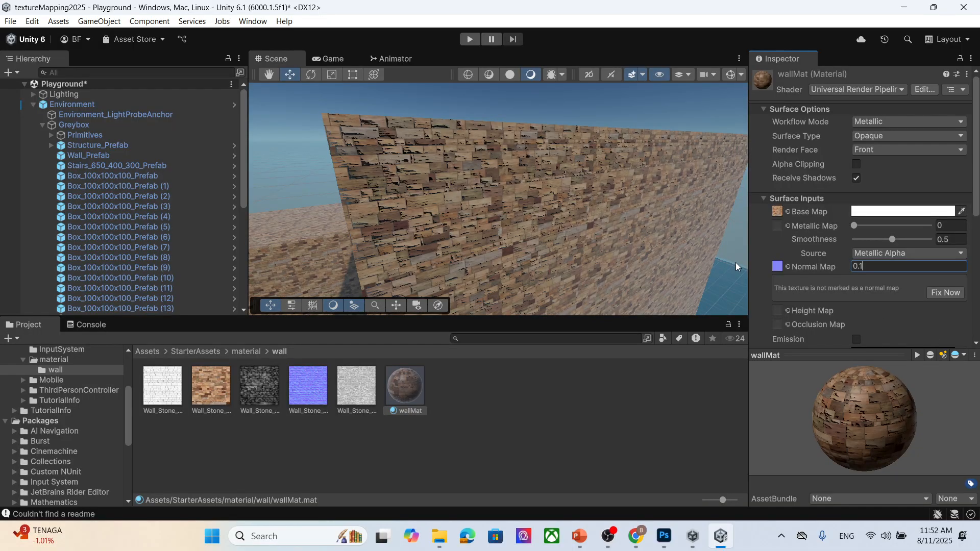
- Set the normal map strength to 0.01
{"action": "middle_click_drag", "start_coordinate": [412, 192], "coordinate": [433, 213]}
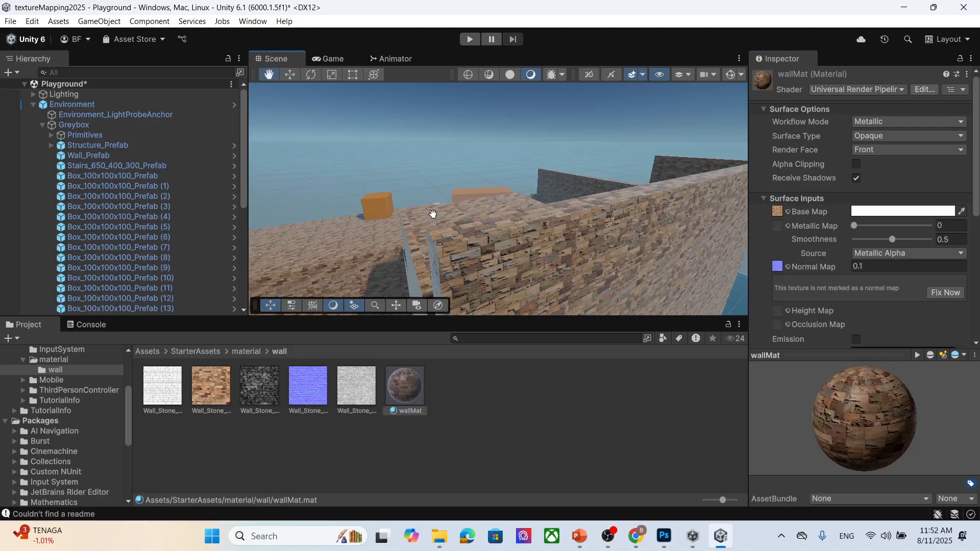
{"action": "left_click_drag", "start_coordinate": [433, 214], "coordinate": [540, 271], "text": "alt"}
{"action": "middle_click_drag", "start_coordinate": [540, 271], "coordinate": [534, 250]}
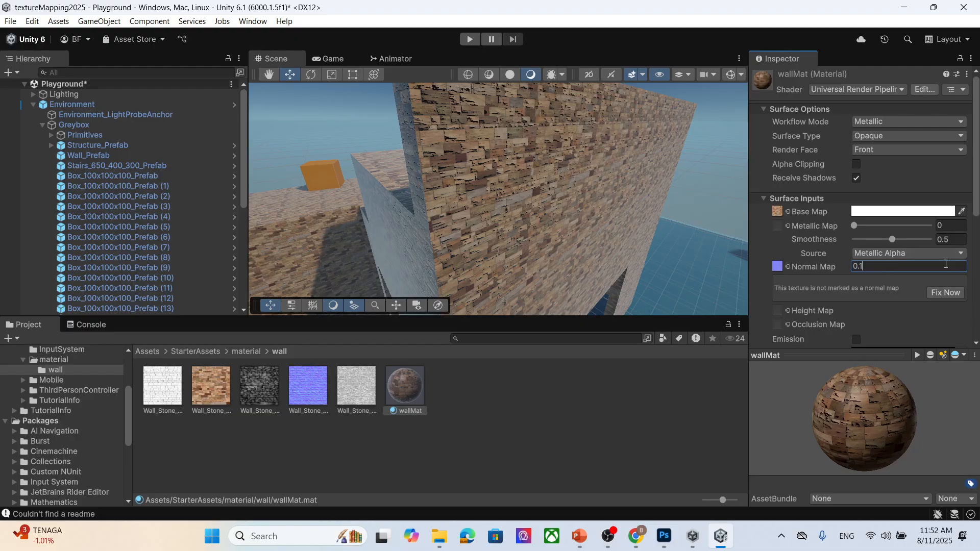
{"action": "key", "text": "BackSpace"}
{"action": "type", "text": "05"}
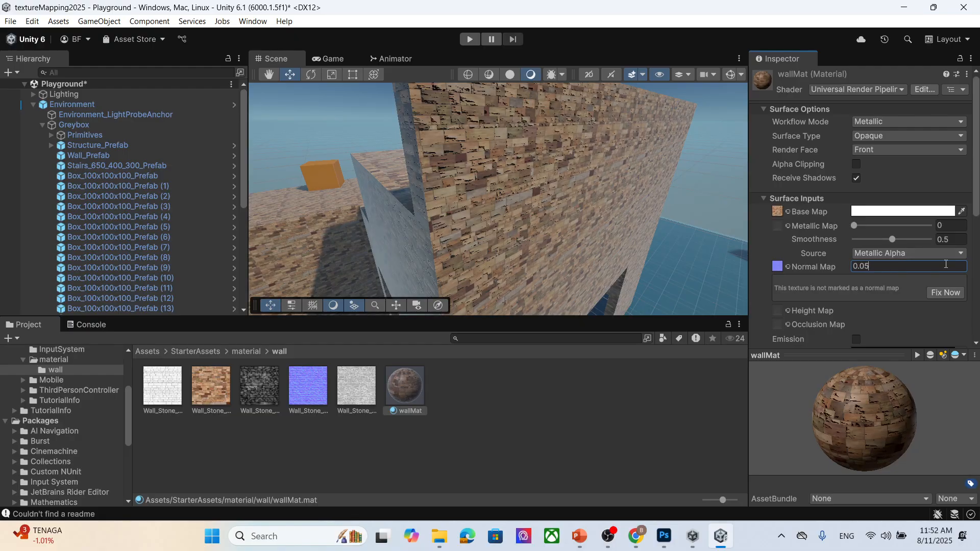
{"action": "key", "text": "BackSpace"}
{"action": "type", "text": "1"}
{"action": "middle_click_drag", "start_coordinate": [431, 127], "coordinate": [448, 180]}
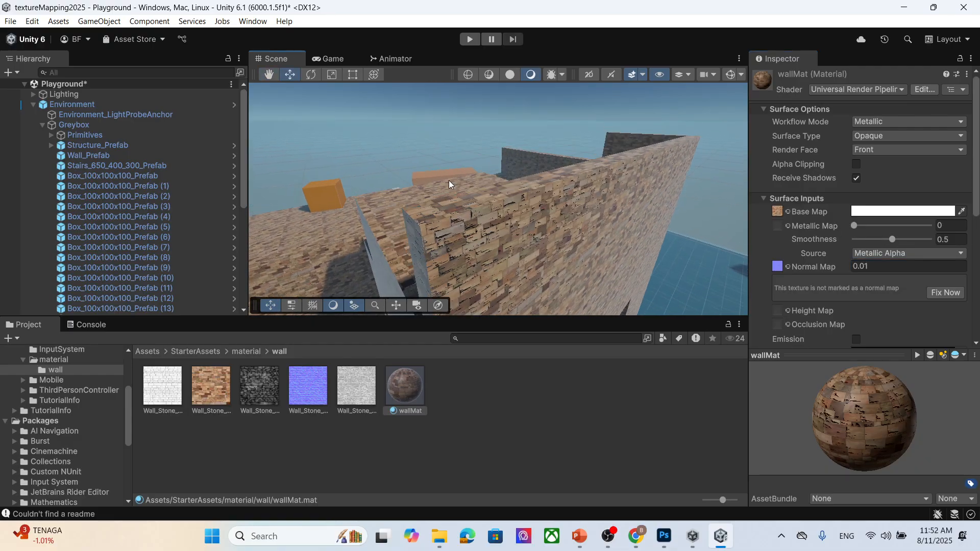
- Set the Wall_Stone_010_normal texture's Texture Type to Normal map
{"action": "scroll", "coordinate": [509, 219], "scroll_direction": "up", "scroll_amount": 3}
{"action": "scroll", "coordinate": [509, 219], "scroll_direction": "down", "scroll_amount": 1}
{"action": "middle_click_drag", "start_coordinate": [517, 230], "coordinate": [547, 254]}
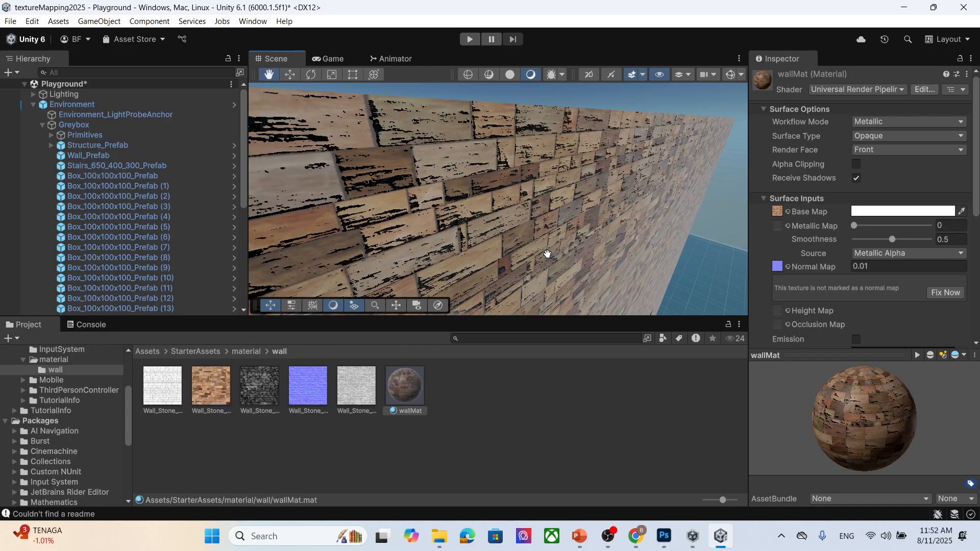
{"action": "left_click", "coordinate": [311, 388]}
{"action": "left_click", "coordinate": [898, 117]}
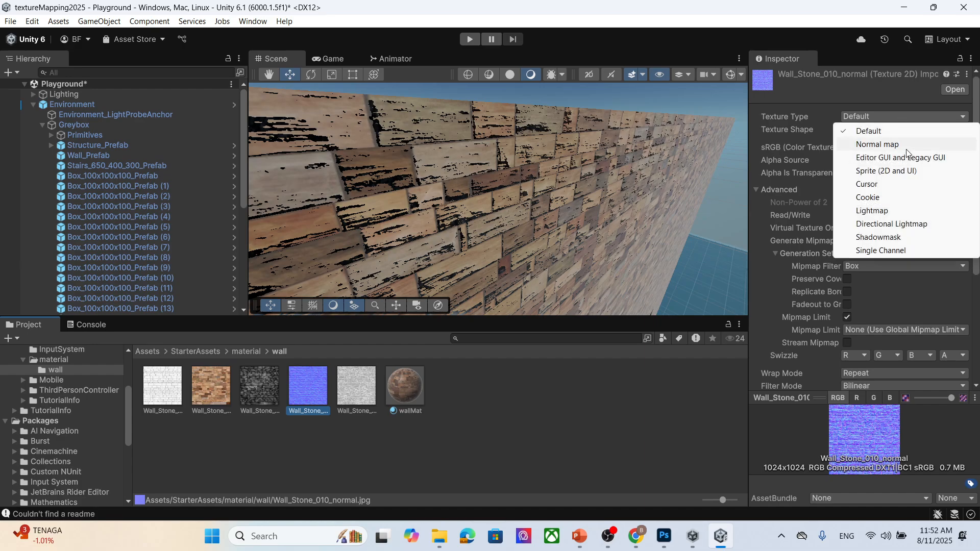
{"action": "left_click", "coordinate": [899, 144]}
{"action": "left_click", "coordinate": [847, 147]}
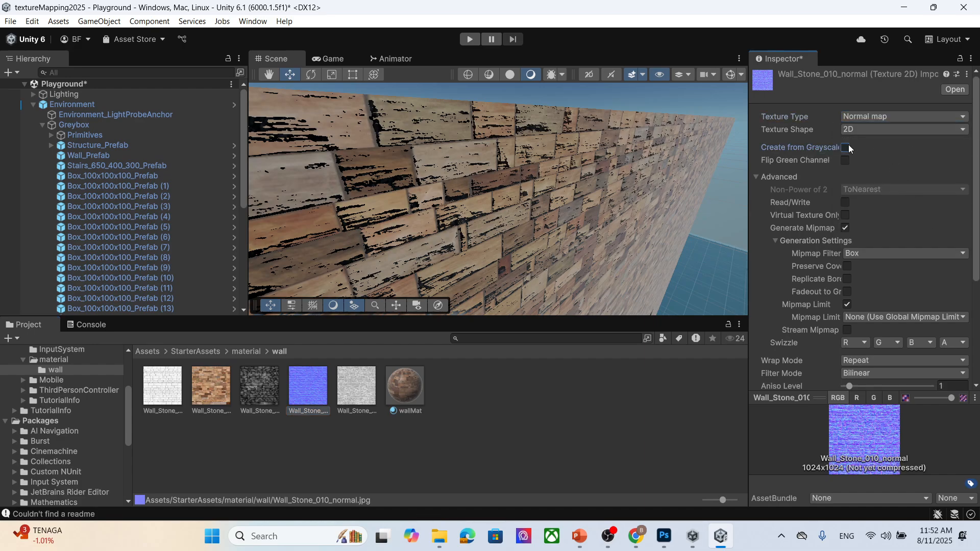
- Enable Create from Grayscale on the Wall_Stone_010_normal texture, set Bumpiness to about 0.057, and apply
{"action": "left_click_drag", "start_coordinate": [915, 161], "coordinate": [860, 161]}
{"action": "scroll", "coordinate": [914, 232], "scroll_direction": "down", "scroll_amount": 3}
{"action": "scroll", "coordinate": [915, 233], "scroll_direction": "down", "scroll_amount": 2}
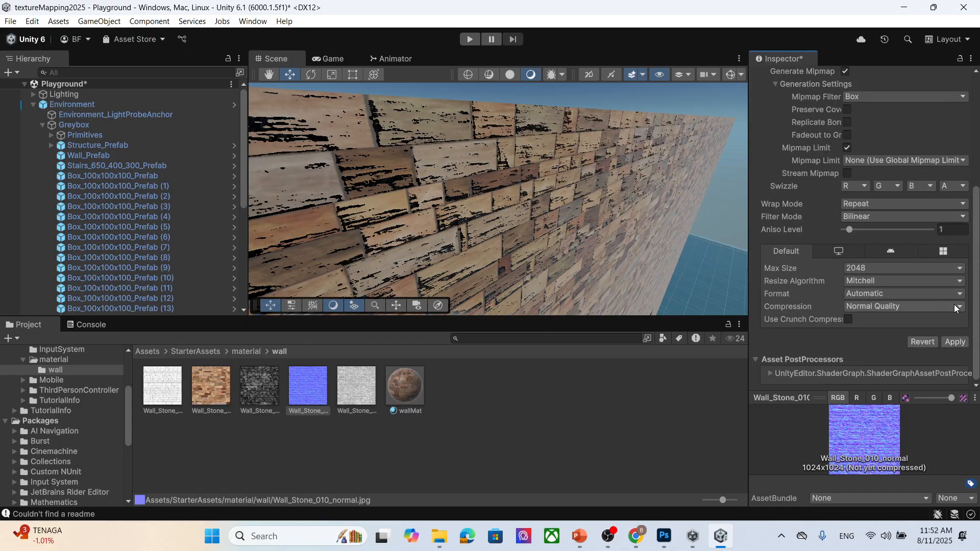
{"action": "left_click", "coordinate": [955, 342]}
- Raise the normal texture's Bumpiness to about 0.104 and apply the import settings
{"action": "scroll", "coordinate": [485, 170], "scroll_direction": "down", "scroll_amount": 5}
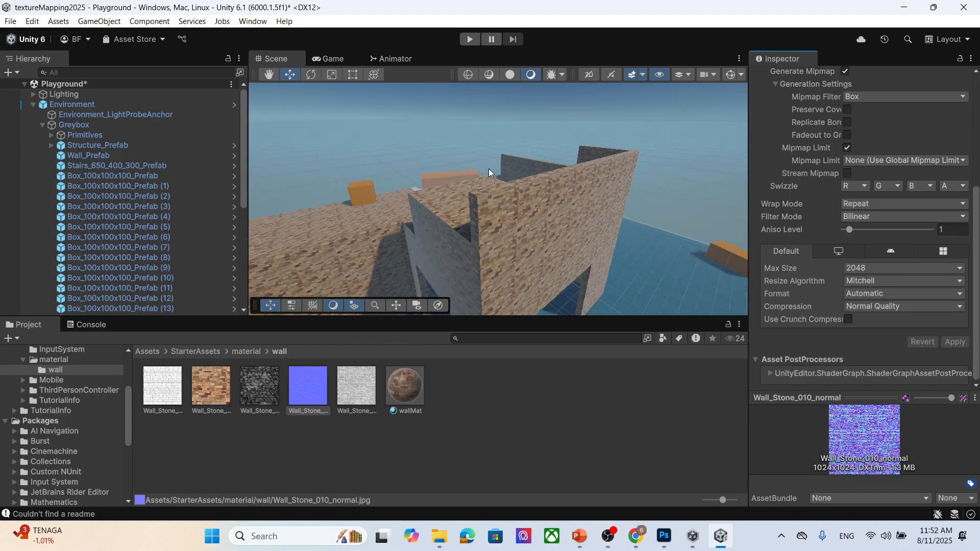
{"action": "scroll", "coordinate": [909, 154], "scroll_direction": "up", "scroll_amount": 5}
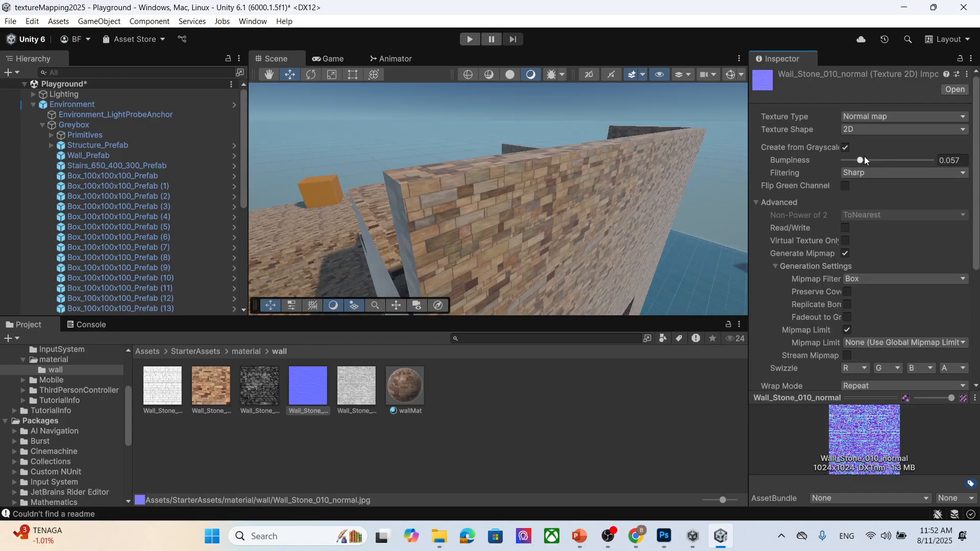
{"action": "left_click_drag", "start_coordinate": [863, 160], "coordinate": [875, 161]}
{"action": "scroll", "coordinate": [919, 273], "scroll_direction": "down", "scroll_amount": 6}
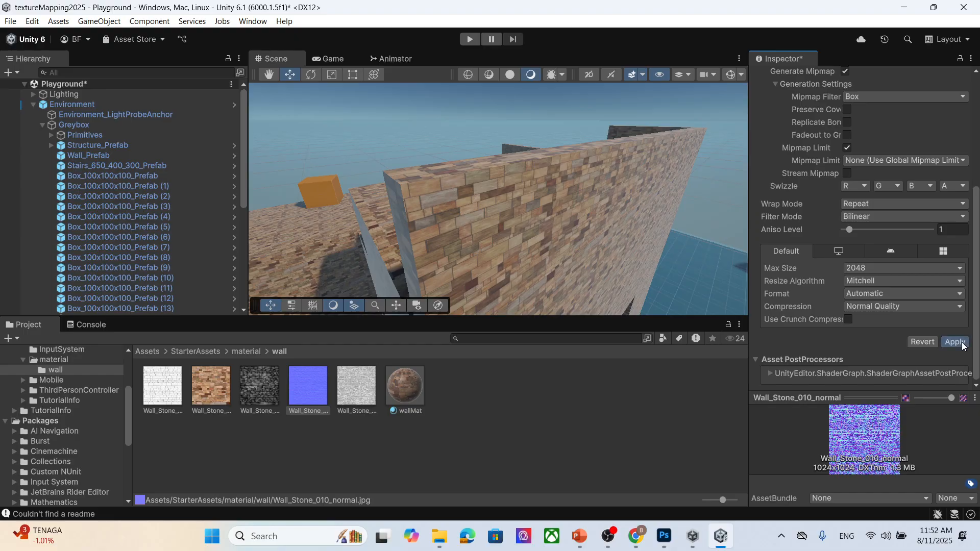
{"action": "left_click", "coordinate": [955, 342]}
- Raise the normal texture's Bumpiness to 0.15 and apply the import settings
{"action": "scroll", "coordinate": [937, 198], "scroll_direction": "up", "scroll_amount": 5}
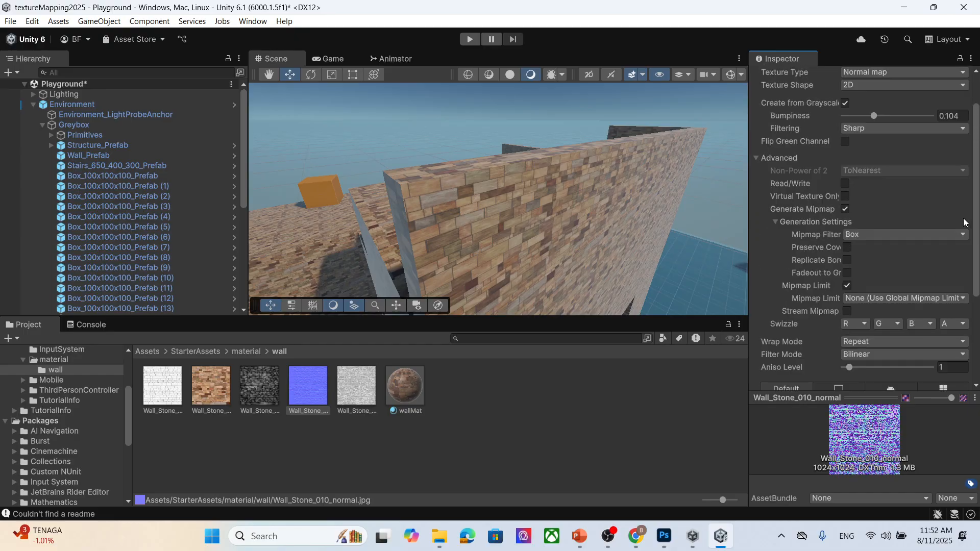
{"action": "left_click_drag", "start_coordinate": [876, 160], "coordinate": [889, 159]}
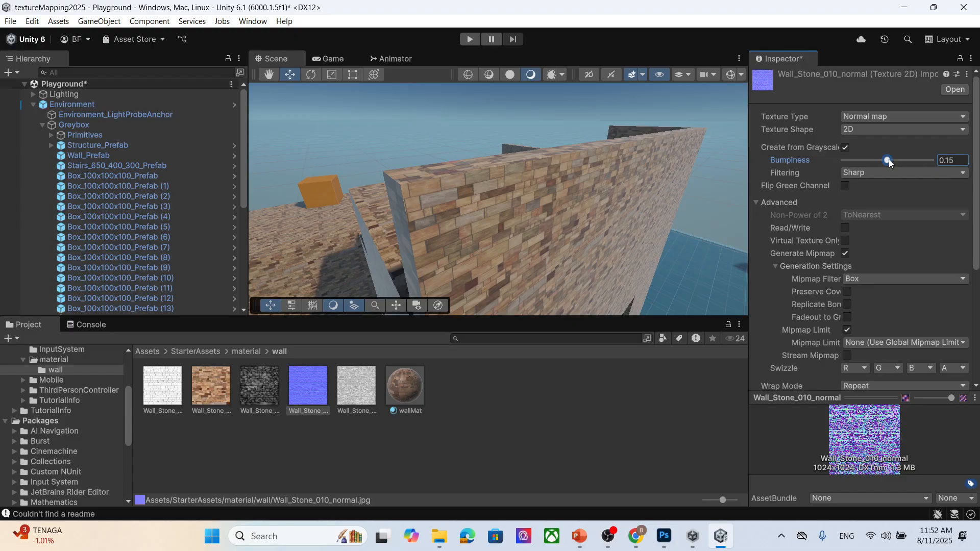
{"action": "scroll", "coordinate": [942, 286], "scroll_direction": "down", "scroll_amount": 6}
{"action": "left_click", "coordinate": [955, 342]}
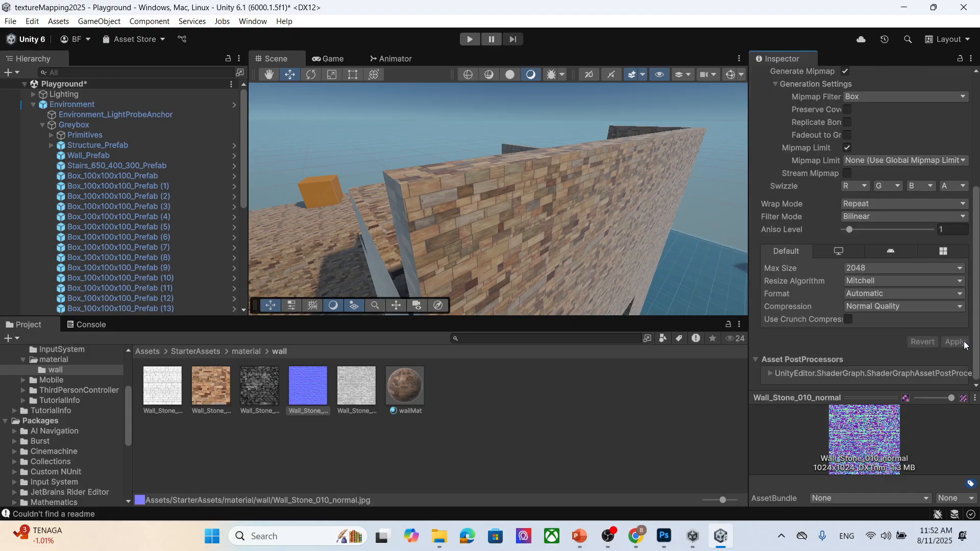
- Select wallMat and set its Normal Map strength to 0.2
{"action": "left_click", "coordinate": [406, 395]}
{"action": "scroll", "coordinate": [867, 254], "scroll_direction": "up", "scroll_amount": 4}
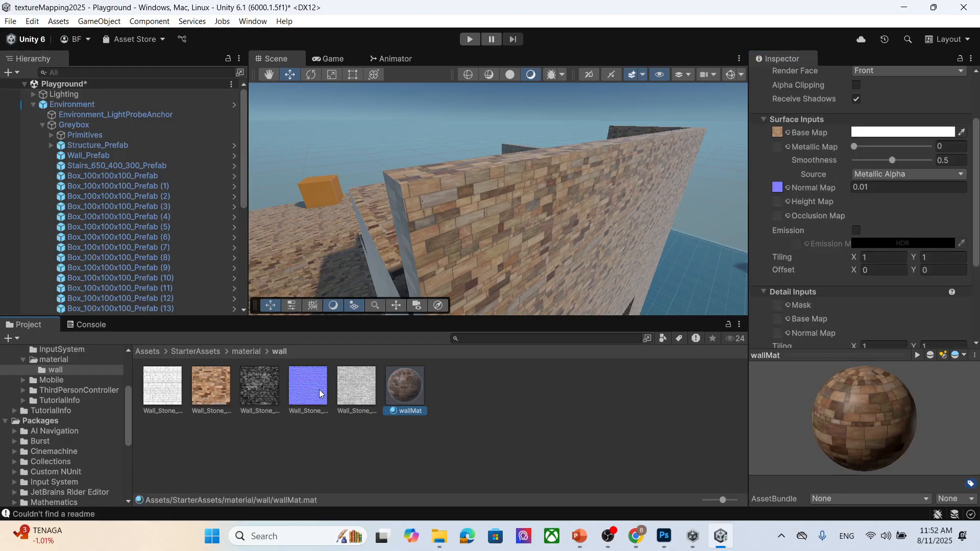
{"action": "left_click", "coordinate": [891, 186]}
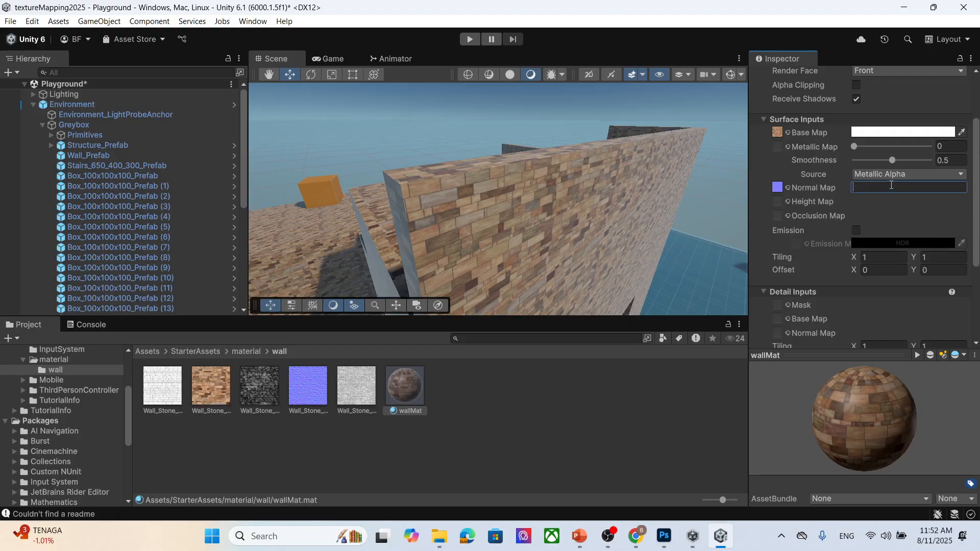
{"action": "type", "text": "1"}
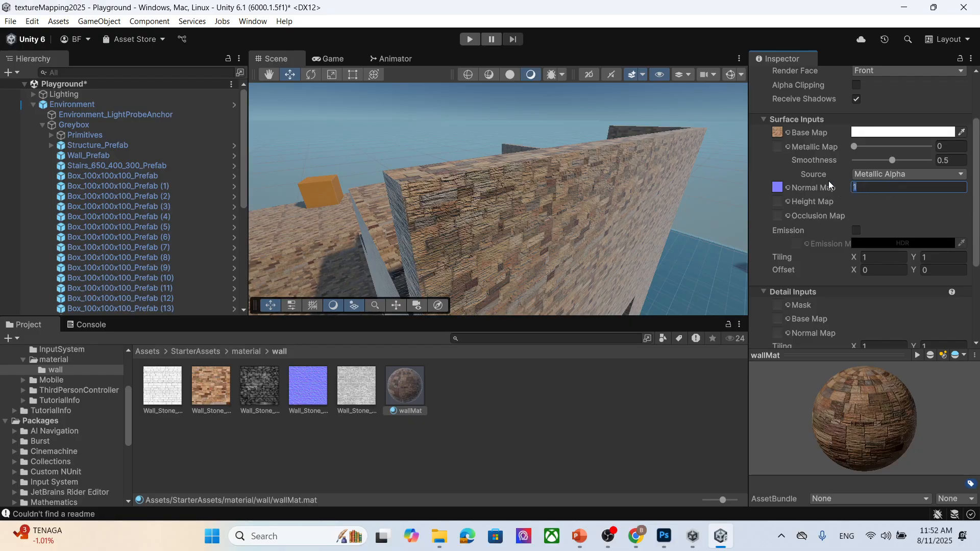
{"action": "type", "text": "0.2"}
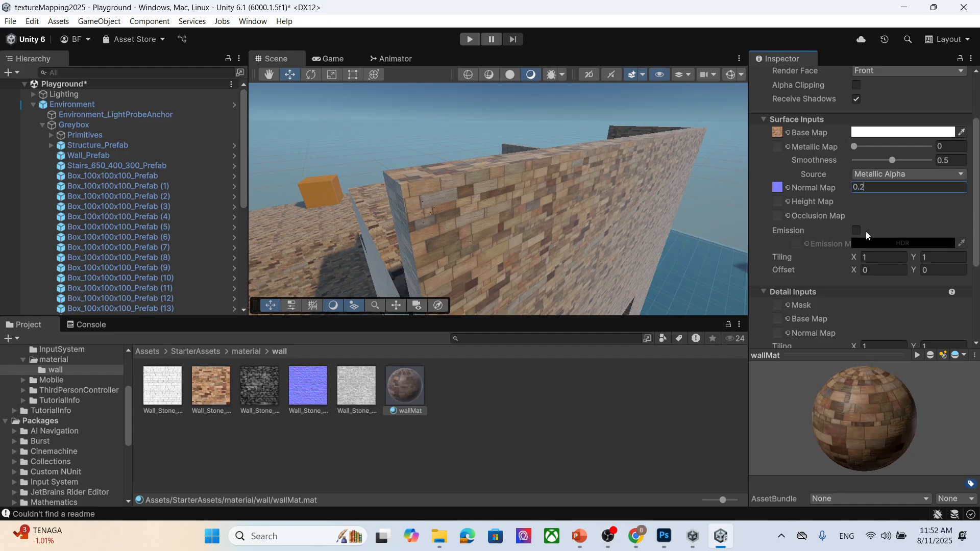
- Set wallMat's Normal Map strength to 0.1
{"action": "scroll", "coordinate": [560, 224], "scroll_direction": "up", "scroll_amount": 3}
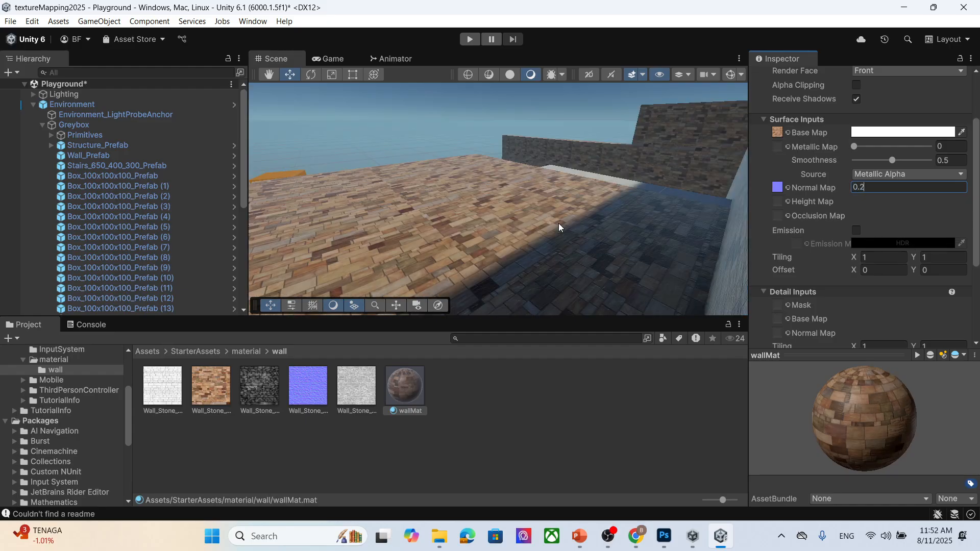
{"action": "scroll", "coordinate": [559, 223], "scroll_direction": "down", "scroll_amount": 3}
{"action": "scroll", "coordinate": [562, 229], "scroll_direction": "up", "scroll_amount": 3}
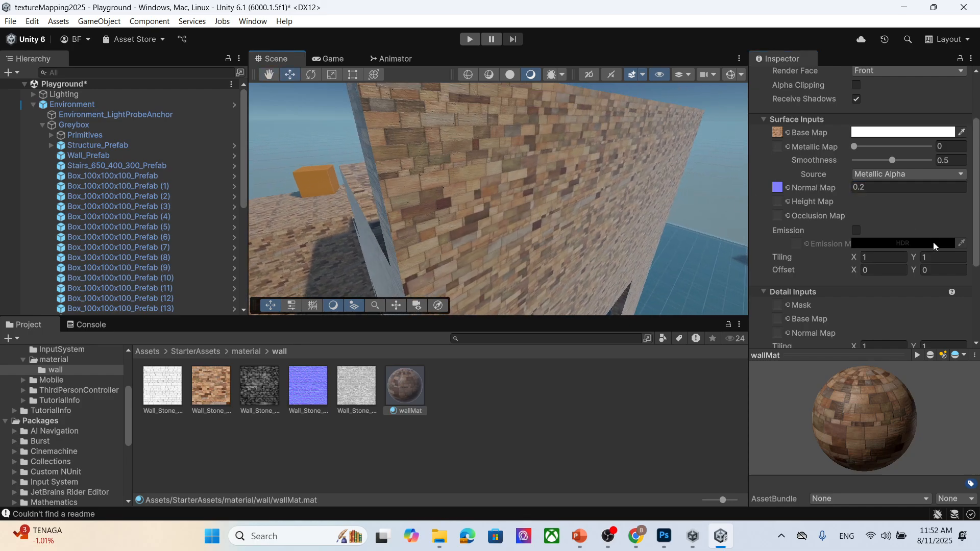
{"action": "left_click", "coordinate": [898, 187]}
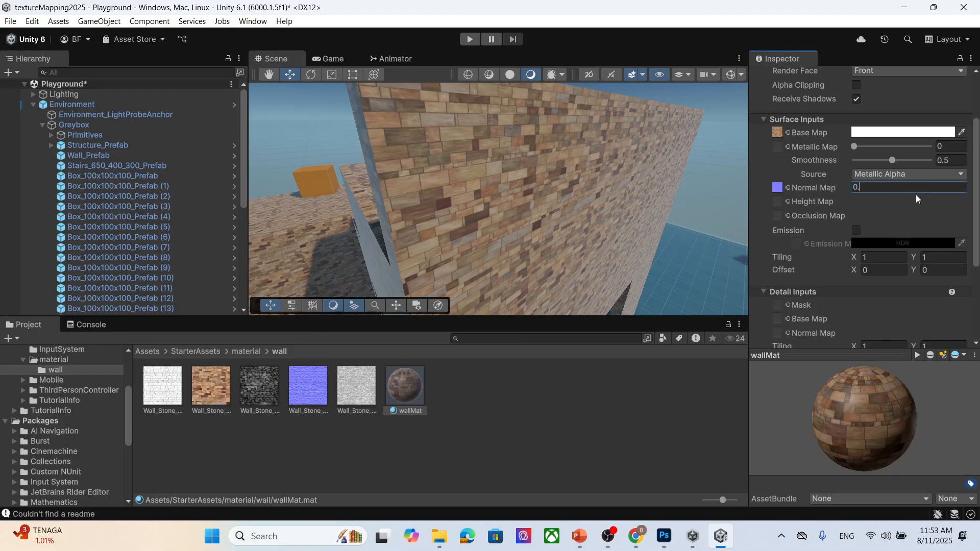
{"action": "key", "text": "BackSpace"}
{"action": "type", "text": "1"}
- Inspect the wall's surface relief in the scene view from several angles and distances
{"action": "middle_click_drag", "start_coordinate": [517, 167], "coordinate": [500, 166]}
{"action": "scroll", "coordinate": [454, 200], "scroll_direction": "up", "scroll_amount": 2}
{"action": "middle_click_drag", "start_coordinate": [344, 214], "coordinate": [357, 212]}
{"action": "scroll", "coordinate": [347, 219], "scroll_direction": "down", "scroll_amount": 2}
{"action": "left_click_drag", "start_coordinate": [357, 212], "coordinate": [354, 210]}
{"action": "scroll", "coordinate": [355, 211], "scroll_direction": "down", "scroll_amount": 2}
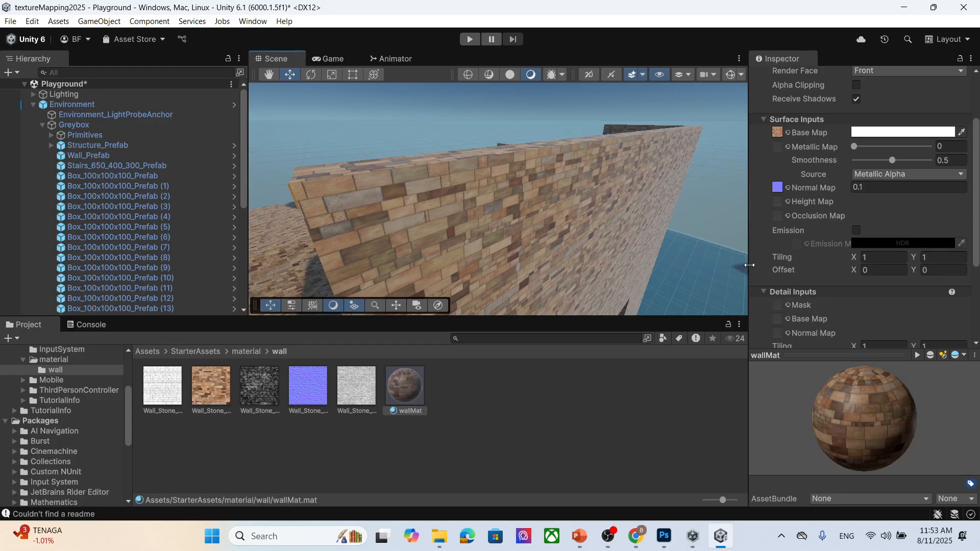
{"action": "scroll", "coordinate": [454, 188], "scroll_direction": "up", "scroll_amount": 2}
{"action": "scroll", "coordinate": [350, 205], "scroll_direction": "up", "scroll_amount": 1}
{"action": "middle_click_drag", "start_coordinate": [350, 206], "coordinate": [354, 229]}
{"action": "scroll", "coordinate": [352, 206], "scroll_direction": "down", "scroll_amount": 3}
{"action": "scroll", "coordinate": [352, 202], "scroll_direction": "up", "scroll_amount": 3}
{"action": "scroll", "coordinate": [345, 204], "scroll_direction": "down", "scroll_amount": 3}
{"action": "scroll", "coordinate": [347, 219], "scroll_direction": "up", "scroll_amount": 4}
- Duplicate the Wall_Stone_010_basecolor texture and set the copy's Texture Type to Normal map
{"action": "left_click", "coordinate": [208, 393]}
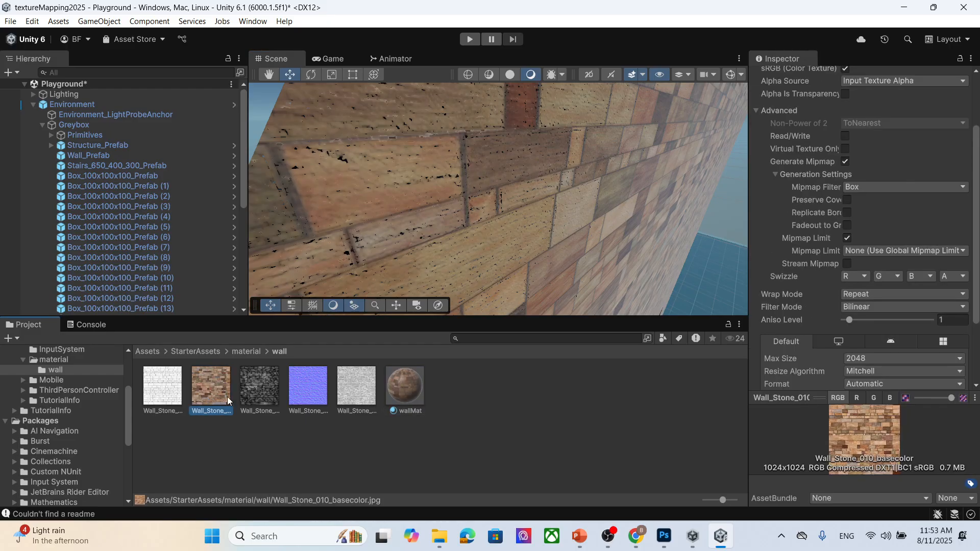
{"action": "key", "text": "ctrl+d"}
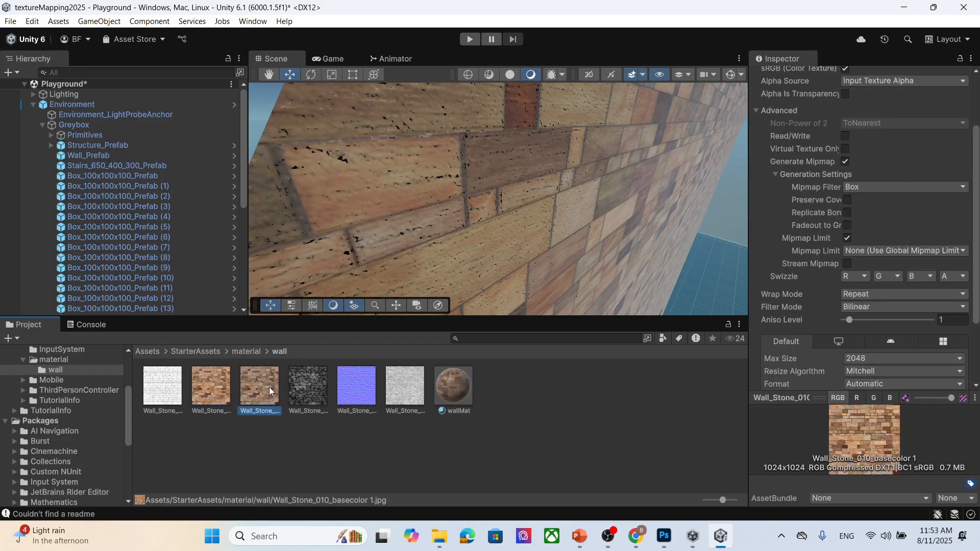
{"action": "scroll", "coordinate": [909, 240], "scroll_direction": "up", "scroll_amount": 3}
{"action": "left_click", "coordinate": [859, 120]}
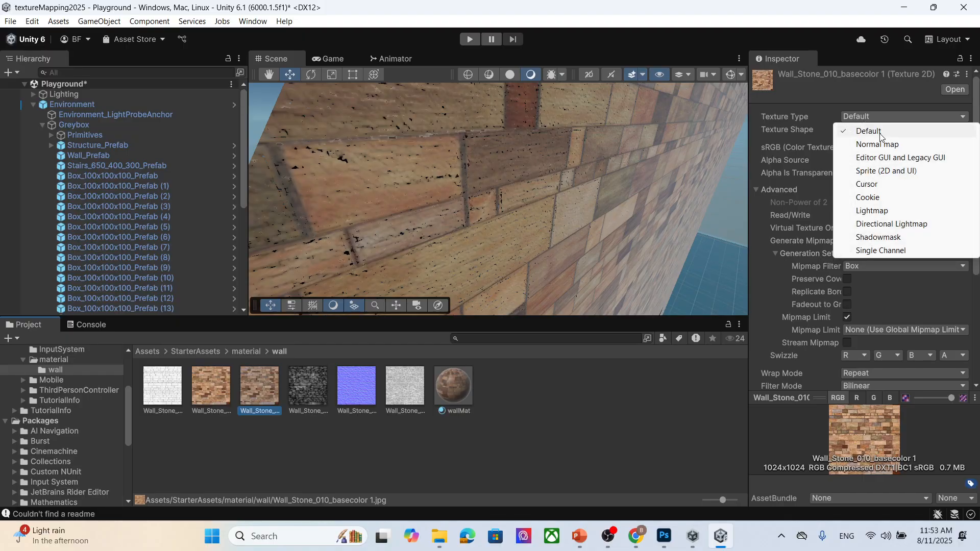
{"action": "left_click", "coordinate": [859, 140]}
- Enable Create from Grayscale on the copy, set Bumpiness to about 0.159 and Filtering to Smooth, then apply
{"action": "left_click", "coordinate": [845, 148]}
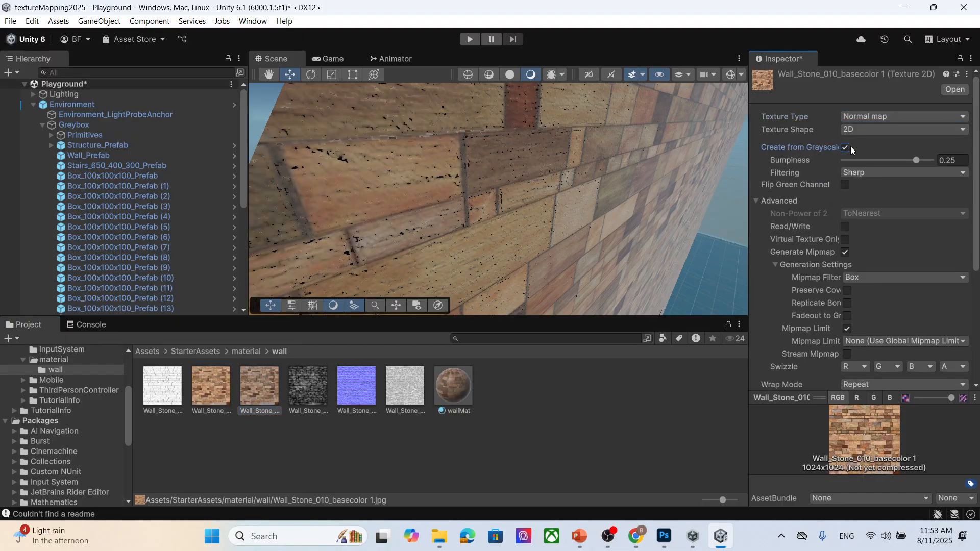
{"action": "left_click_drag", "start_coordinate": [919, 160], "coordinate": [890, 161]}
{"action": "left_click", "coordinate": [881, 172]}
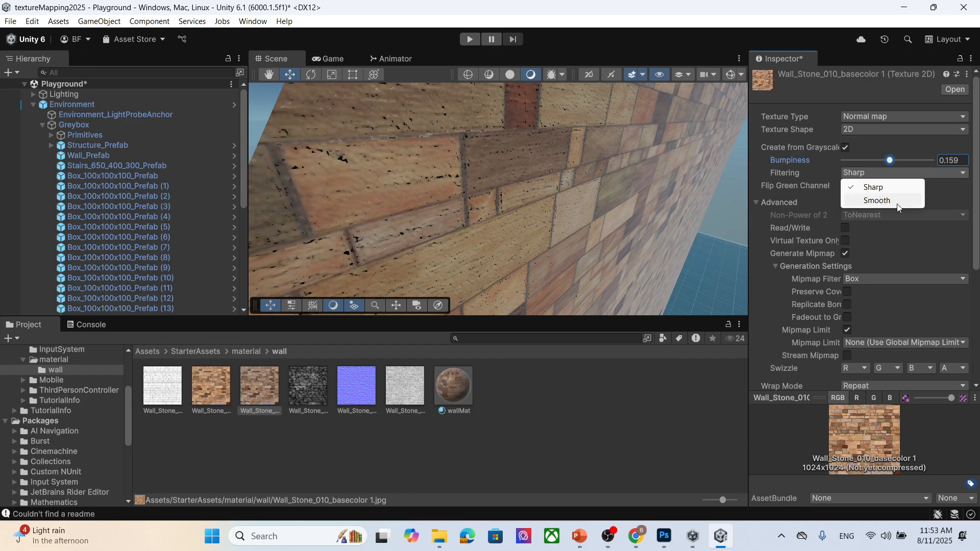
{"action": "left_click", "coordinate": [902, 202]}
{"action": "scroll", "coordinate": [922, 206], "scroll_direction": "down", "scroll_amount": 7}
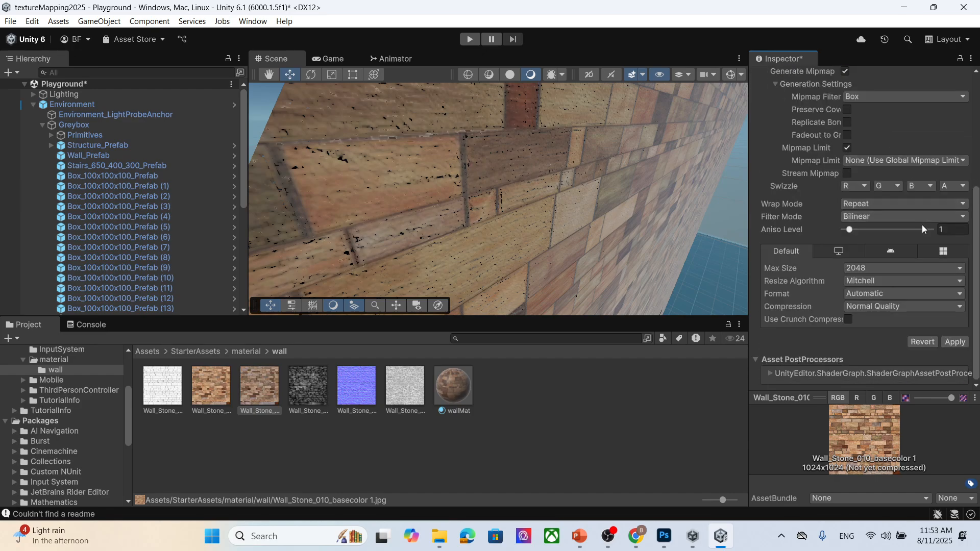
{"action": "left_click", "coordinate": [964, 342]}
- Assign the Wall_Stone_010_basecolor 1 normal texture to wallMat's Normal Map slot
{"action": "scroll", "coordinate": [910, 225], "scroll_direction": "up", "scroll_amount": 7}
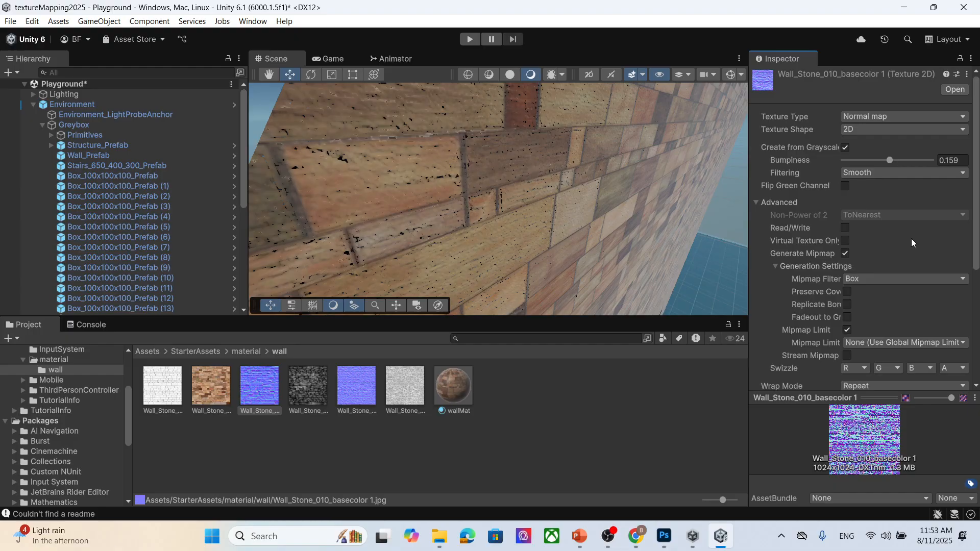
{"action": "mouse_move", "coordinate": [451, 384]}
{"action": "left_mouse_down"}
{"action": "mouse_move", "coordinate": [270, 399]}
{"action": "mouse_move", "coordinate": [722, 349]}
{"action": "mouse_move", "coordinate": [781, 248]}
{"action": "mouse_move", "coordinate": [780, 269]}
{"action": "left_mouse_up"}
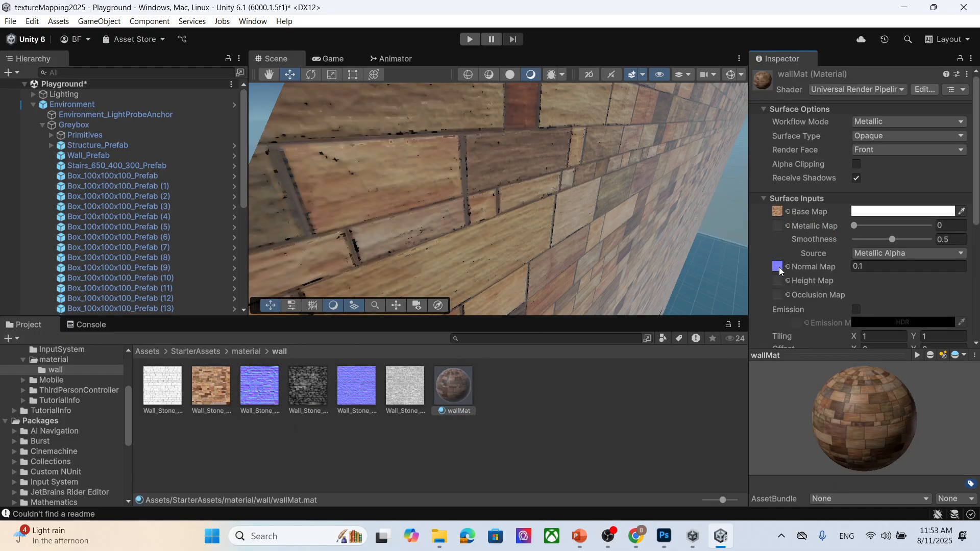
- Examine the wall's new surface detail in the scene view from different distances
{"action": "scroll", "coordinate": [474, 206], "scroll_direction": "down", "scroll_amount": 5}
{"action": "scroll", "coordinate": [500, 213], "scroll_direction": "up", "scroll_amount": 5}
{"action": "scroll", "coordinate": [557, 237], "scroll_direction": "down", "scroll_amount": 5}
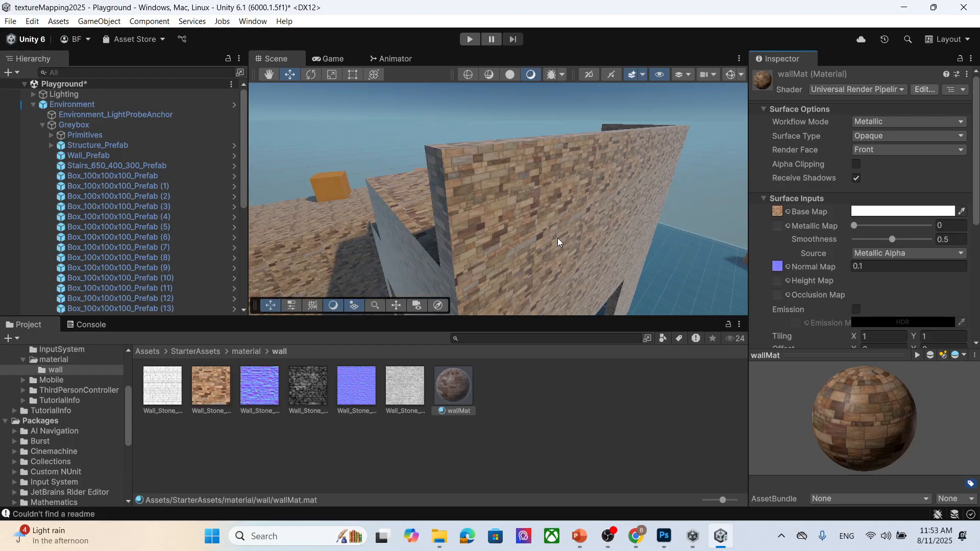
{"action": "scroll", "coordinate": [636, 260], "scroll_direction": "up", "scroll_amount": 3}
{"action": "scroll", "coordinate": [479, 232], "scroll_direction": "up", "scroll_amount": 3}
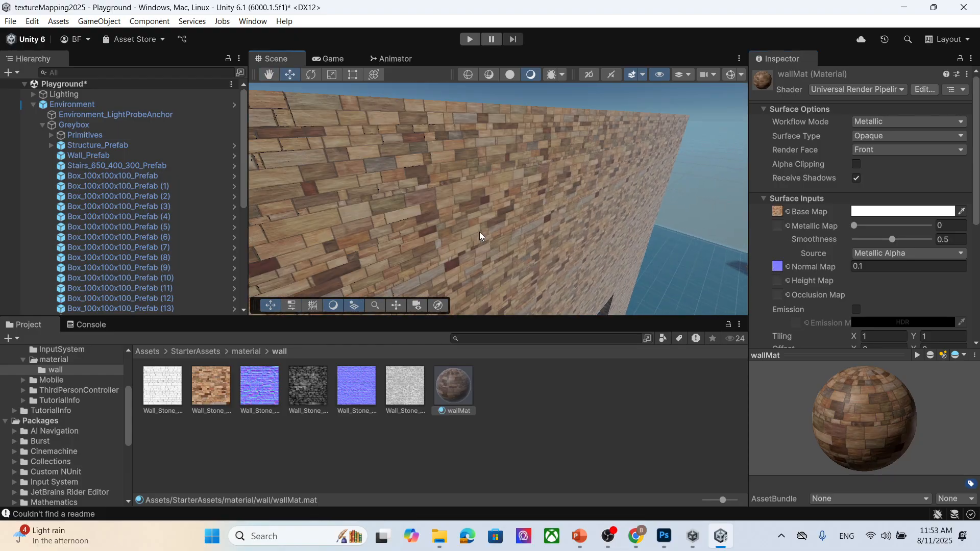
{"action": "middle_click_drag", "start_coordinate": [423, 222], "coordinate": [433, 222]}
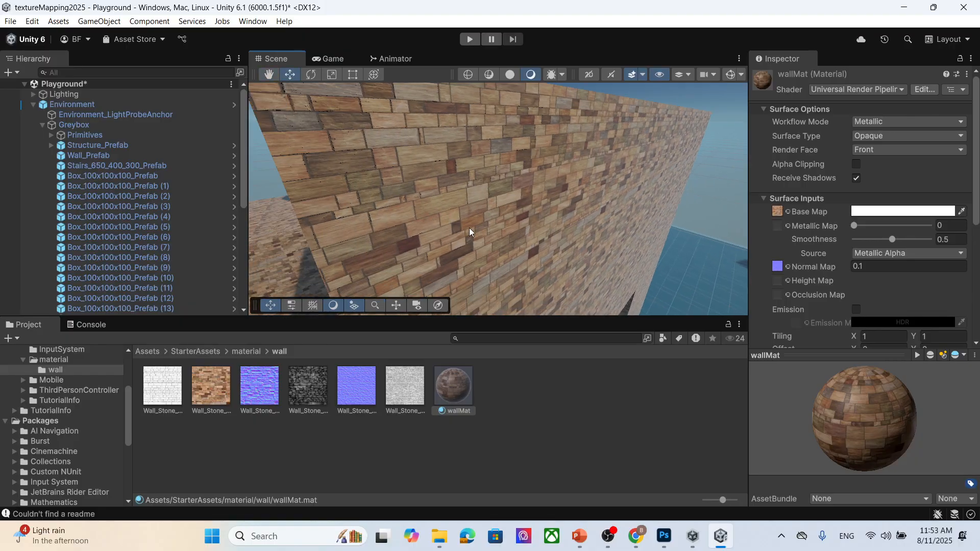
{"action": "scroll", "coordinate": [497, 189], "scroll_direction": "down", "scroll_amount": 4}
{"action": "middle_click_drag", "start_coordinate": [492, 253], "coordinate": [467, 233]}
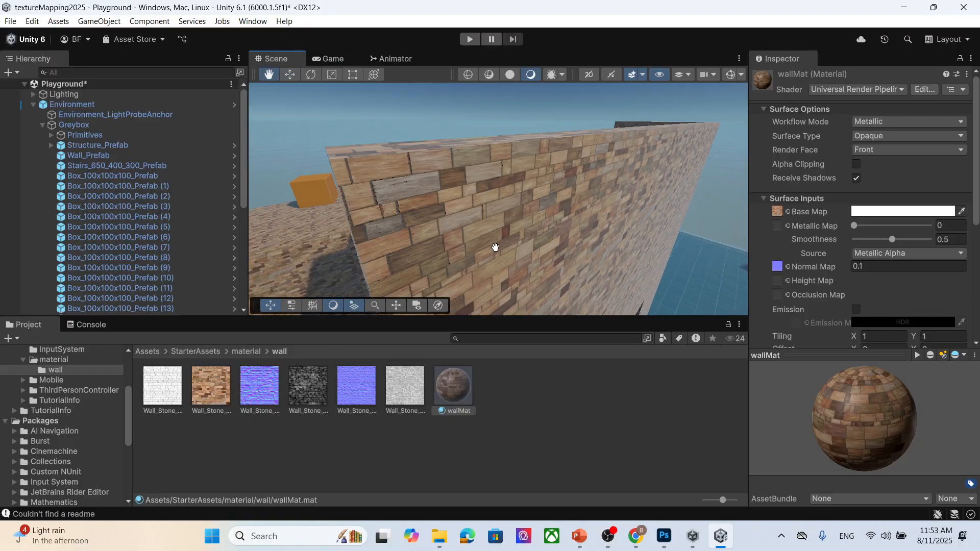
{"action": "scroll", "coordinate": [467, 233], "scroll_direction": "up", "scroll_amount": 3}
{"action": "scroll", "coordinate": [467, 234], "scroll_direction": "down", "scroll_amount": 2}
{"action": "scroll", "coordinate": [472, 242], "scroll_direction": "up", "scroll_amount": 1}
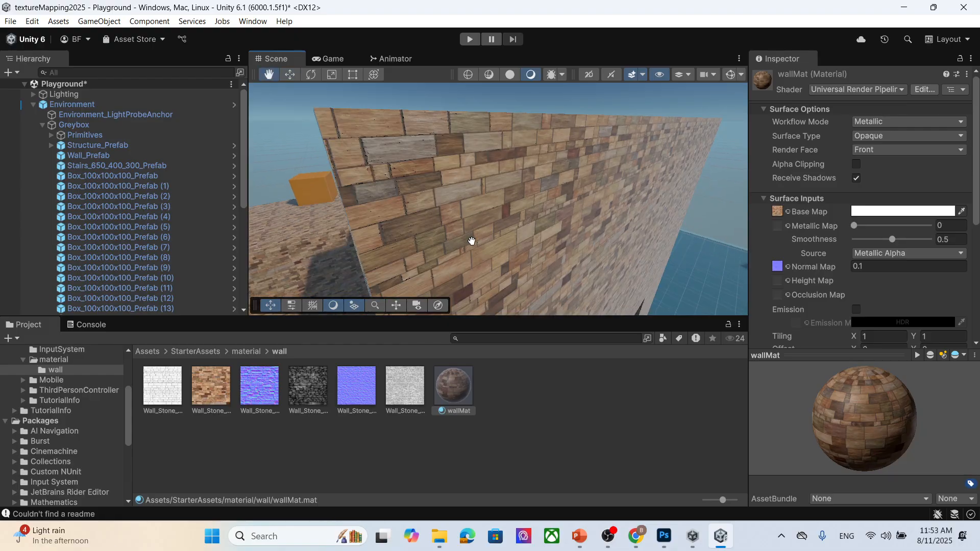
- Set wallMat's smoothness Source to Albedo Alpha and its Workflow Mode to Specular
{"action": "left_click", "coordinate": [883, 253]}
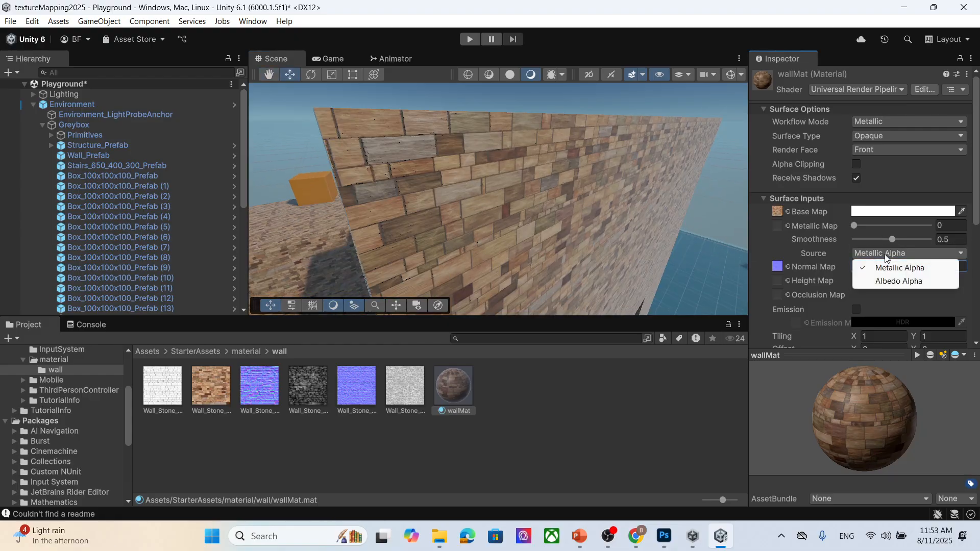
{"action": "left_click", "coordinate": [937, 281]}
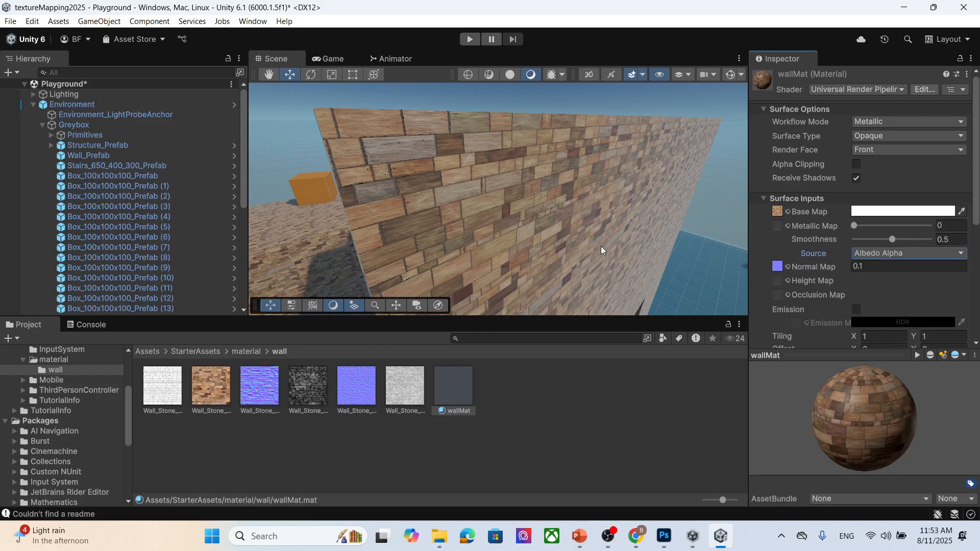
{"action": "scroll", "coordinate": [479, 212], "scroll_direction": "up", "scroll_amount": 1}
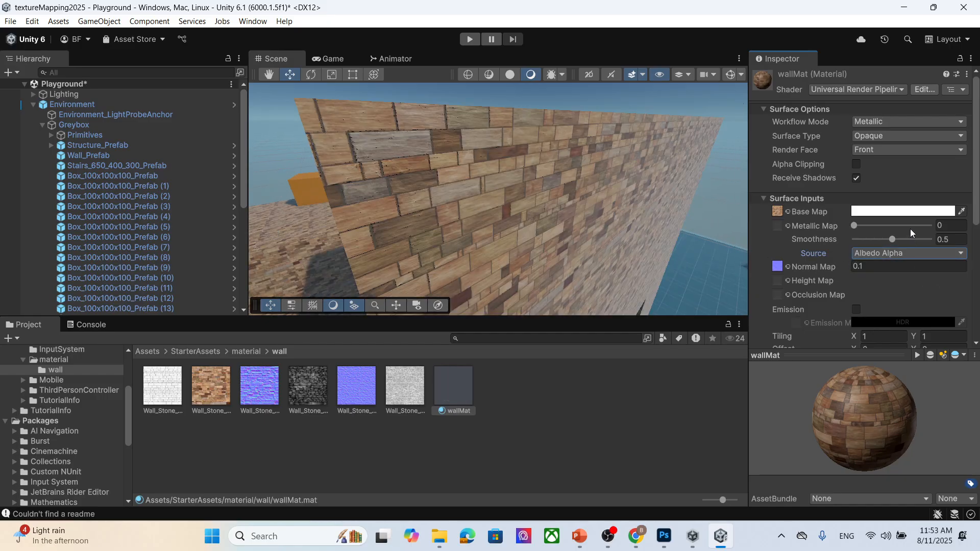
{"action": "left_click", "coordinate": [887, 123]}
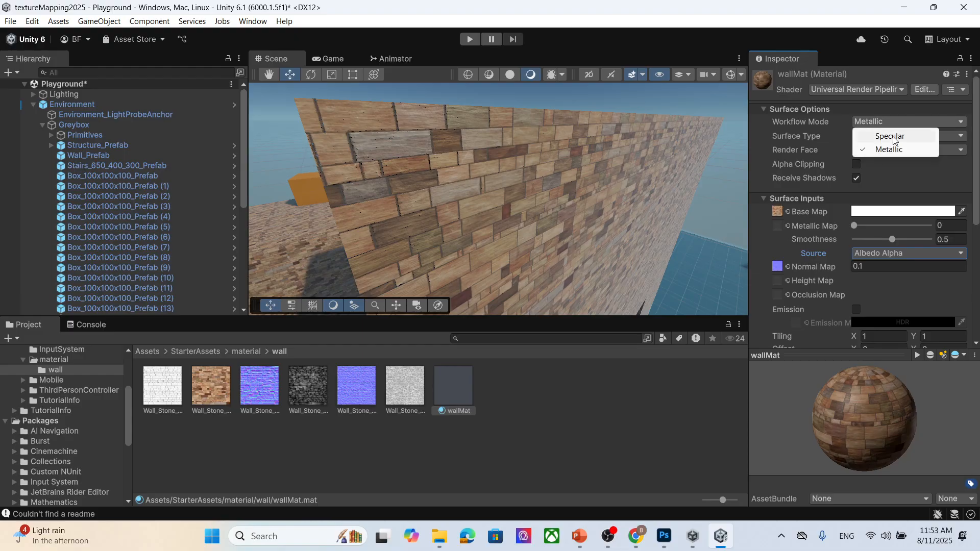
{"action": "left_click", "coordinate": [893, 138]}
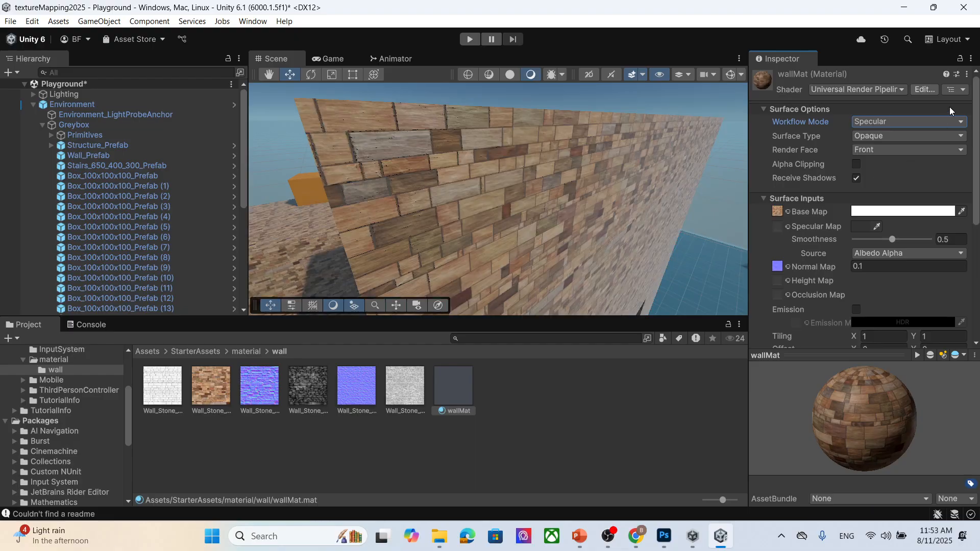
- Set wallMat's Smoothness to 0
{"action": "scroll", "coordinate": [461, 190], "scroll_direction": "up", "scroll_amount": 2}
{"action": "scroll", "coordinate": [462, 189], "scroll_direction": "down", "scroll_amount": 2}
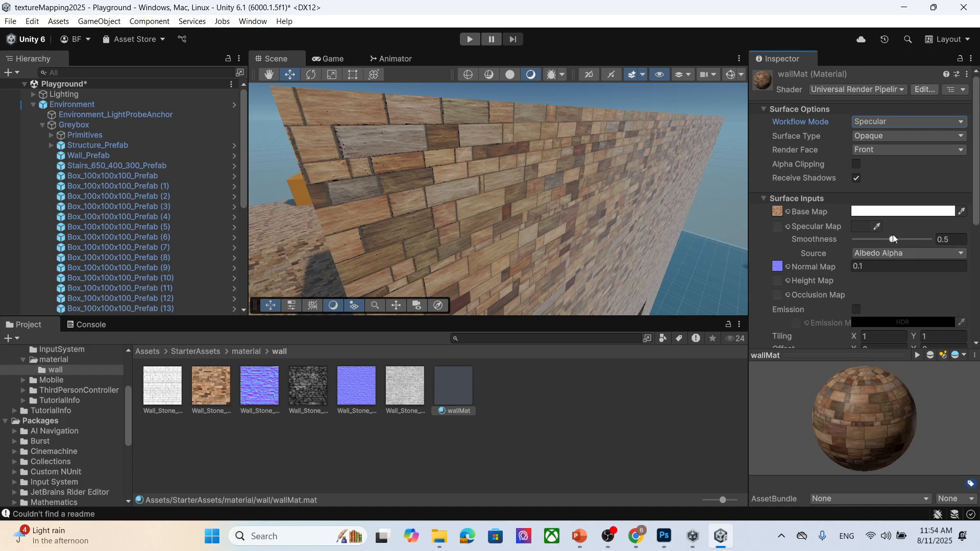
{"action": "left_click_drag", "start_coordinate": [892, 239], "coordinate": [831, 241]}
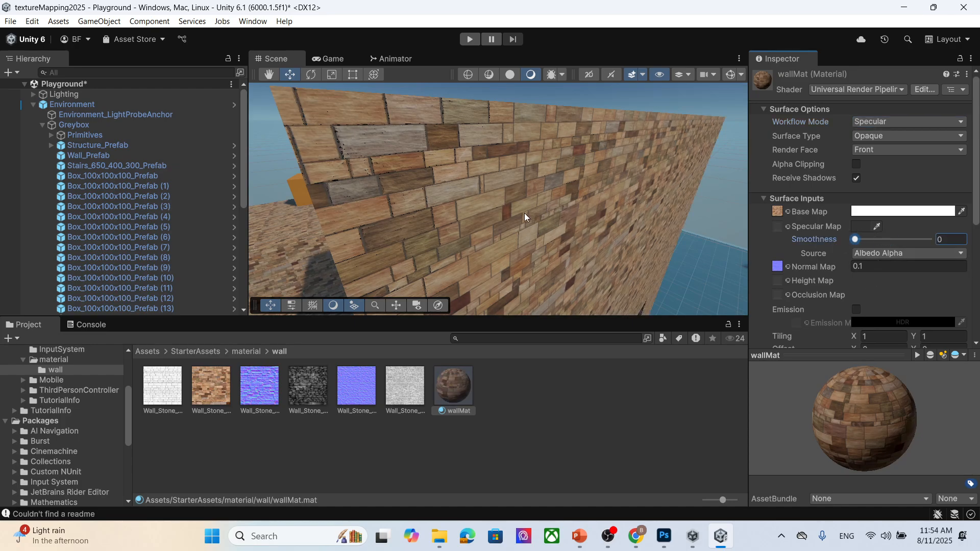
- Inspect the textured wall in the scene view from several angles and distances
{"action": "scroll", "coordinate": [525, 208], "scroll_direction": "up", "scroll_amount": 1}
{"action": "scroll", "coordinate": [523, 207], "scroll_direction": "down", "scroll_amount": 1}
{"action": "middle_click_drag", "start_coordinate": [441, 205], "coordinate": [442, 225]}
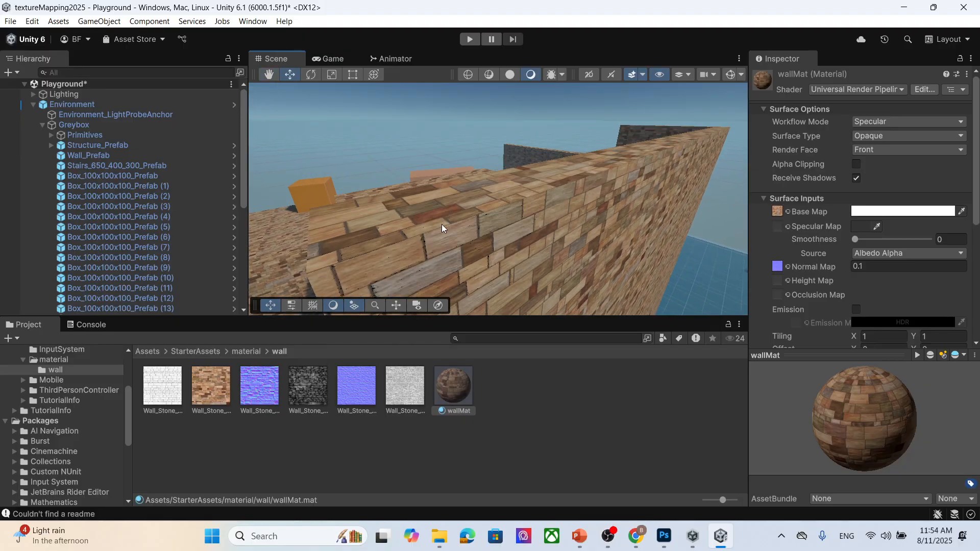
{"action": "scroll", "coordinate": [457, 266], "scroll_direction": "down", "scroll_amount": 1}
{"action": "scroll", "coordinate": [458, 267], "scroll_direction": "up", "scroll_amount": 1}
{"action": "middle_click_drag", "start_coordinate": [457, 266], "coordinate": [458, 258]}
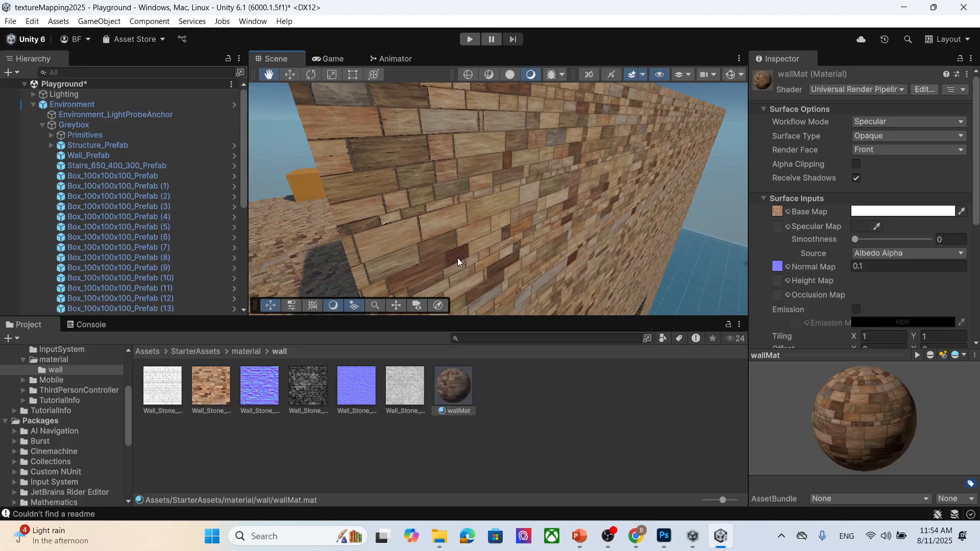
{"action": "middle_click_drag", "start_coordinate": [396, 164], "coordinate": [397, 178]}
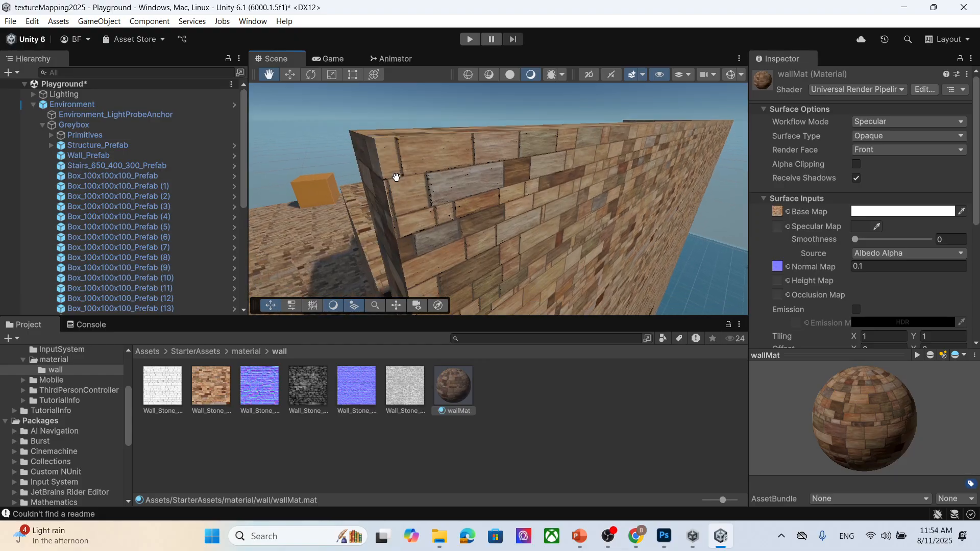
{"action": "right_click_drag", "start_coordinate": [492, 218], "coordinate": [516, 238]}
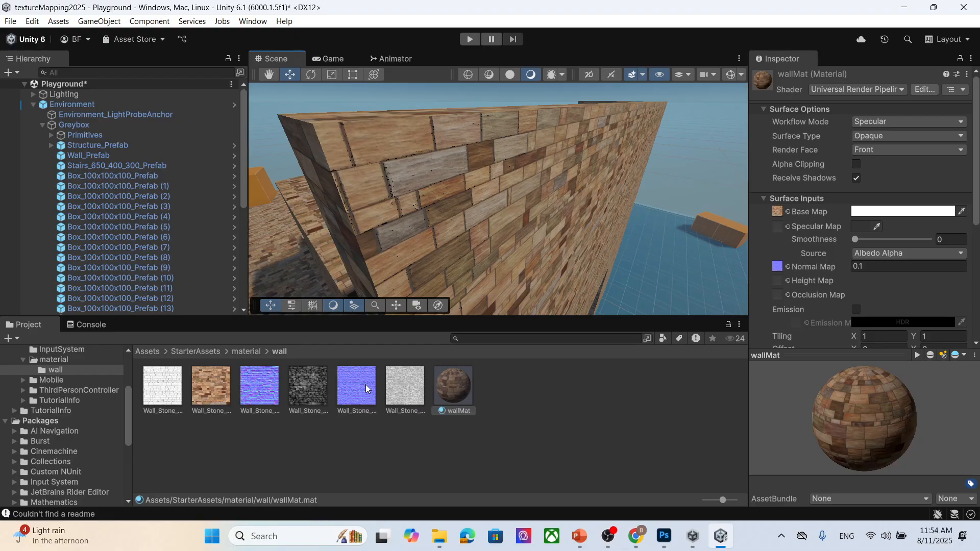
- Assign the Wall_Stone_010_height texture to wallMat's Height Map slot and set its strength to about 0.0739
{"action": "left_click", "coordinate": [408, 383]}
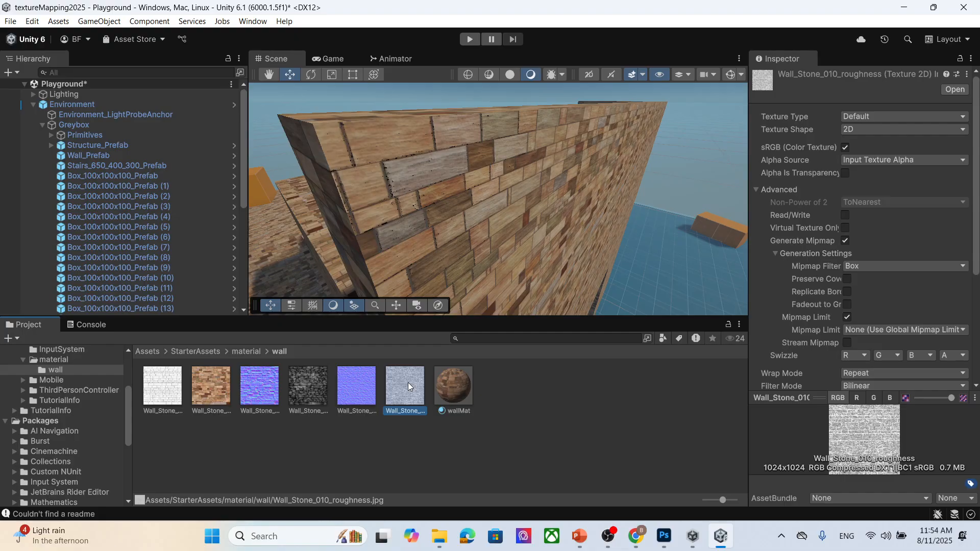
{"action": "left_click", "coordinate": [321, 384]}
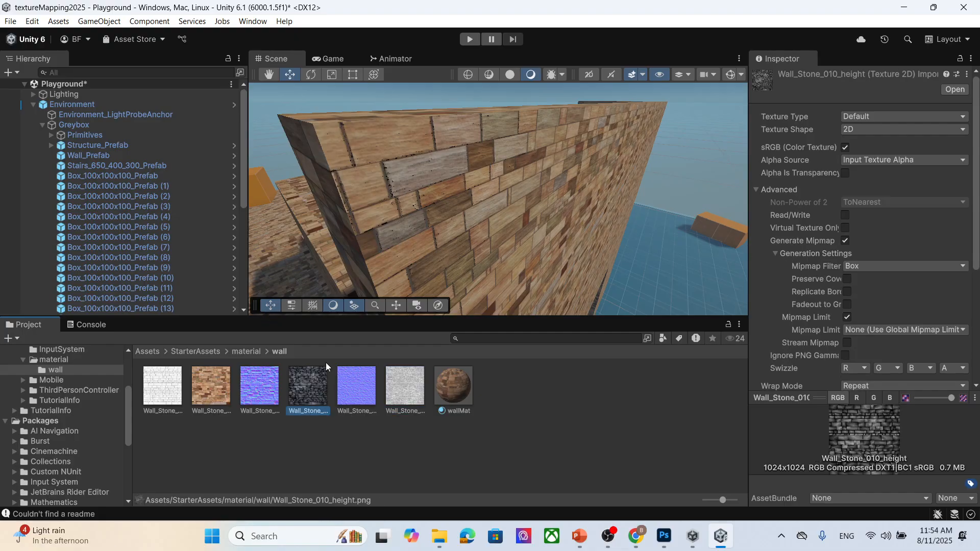
{"action": "left_click", "coordinate": [473, 391]}
{"action": "scroll", "coordinate": [886, 273], "scroll_direction": "down", "scroll_amount": 5}
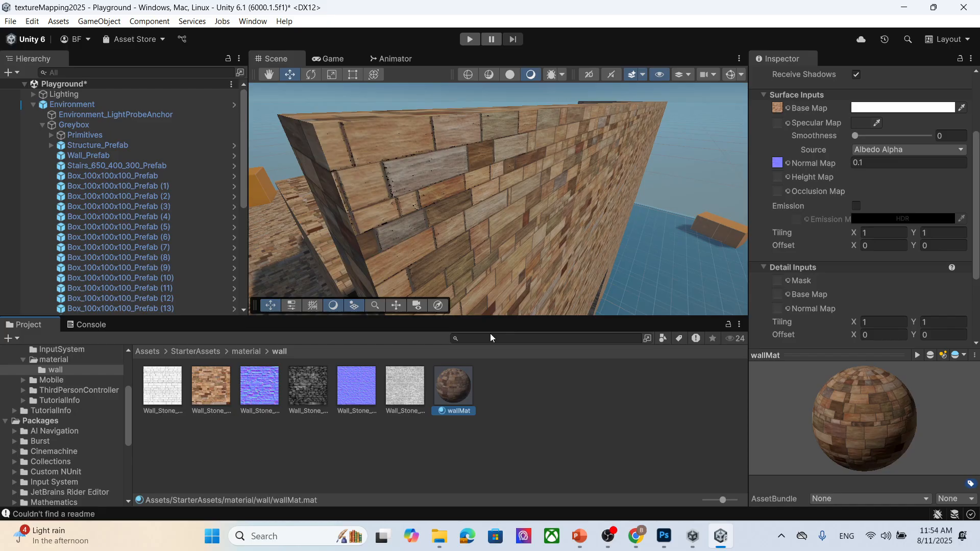
{"action": "left_click_drag", "start_coordinate": [316, 382], "coordinate": [778, 176]}
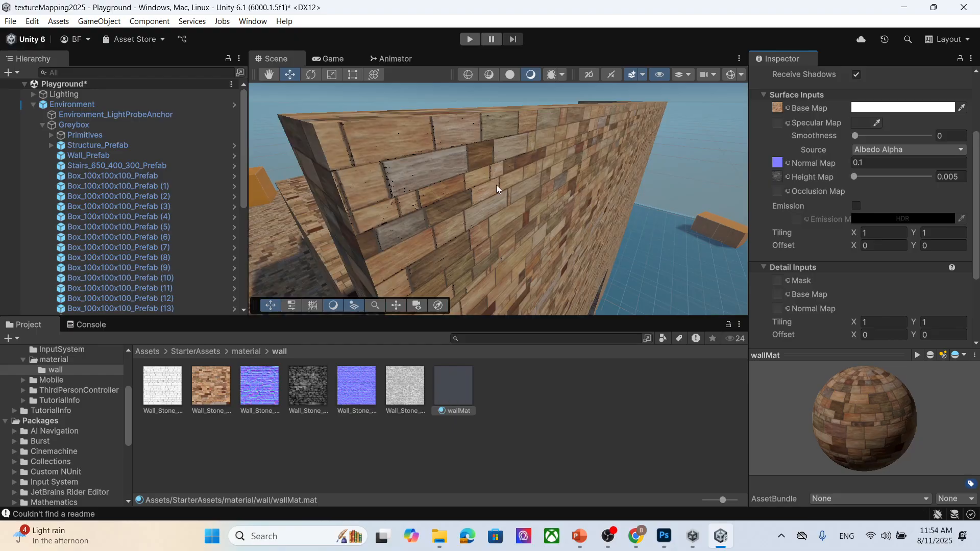
{"action": "left_click_drag", "start_coordinate": [857, 179], "coordinate": [924, 176]}
{"action": "middle_click_drag", "start_coordinate": [545, 200], "coordinate": [498, 234]}
- Change the Wall_Stone_010_height texture's Texture Type to Normal map and apply the import settings
{"action": "left_click", "coordinate": [309, 388]}
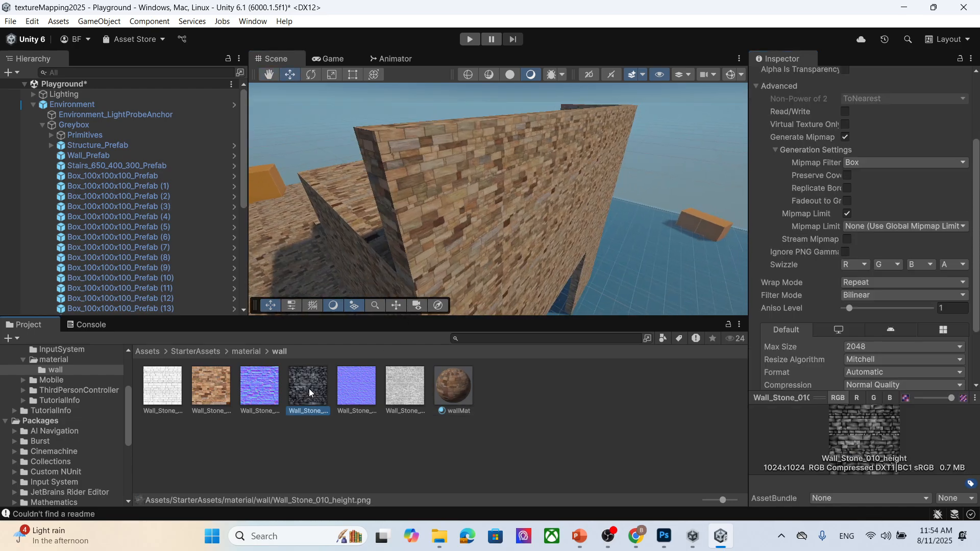
{"action": "left_click", "coordinate": [880, 117]}
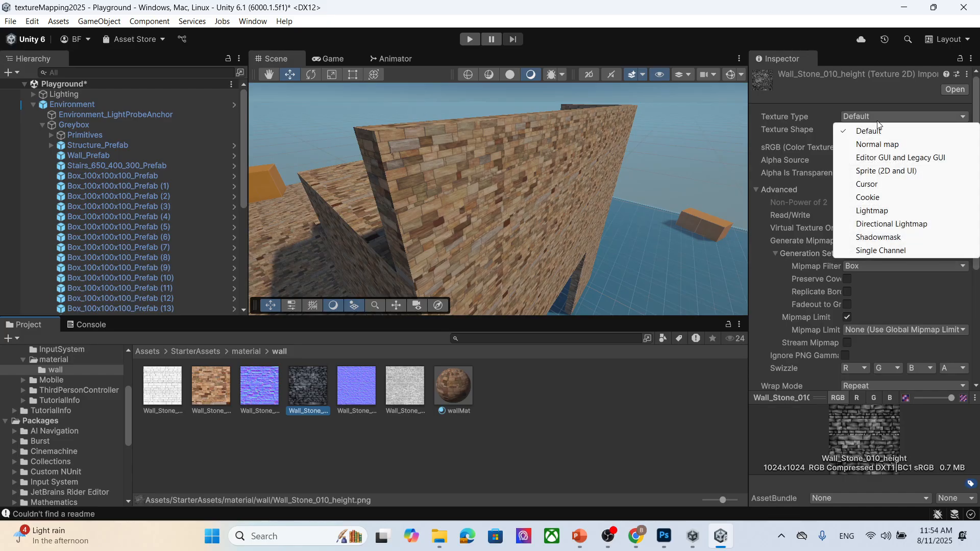
{"action": "left_click", "coordinate": [897, 146]}
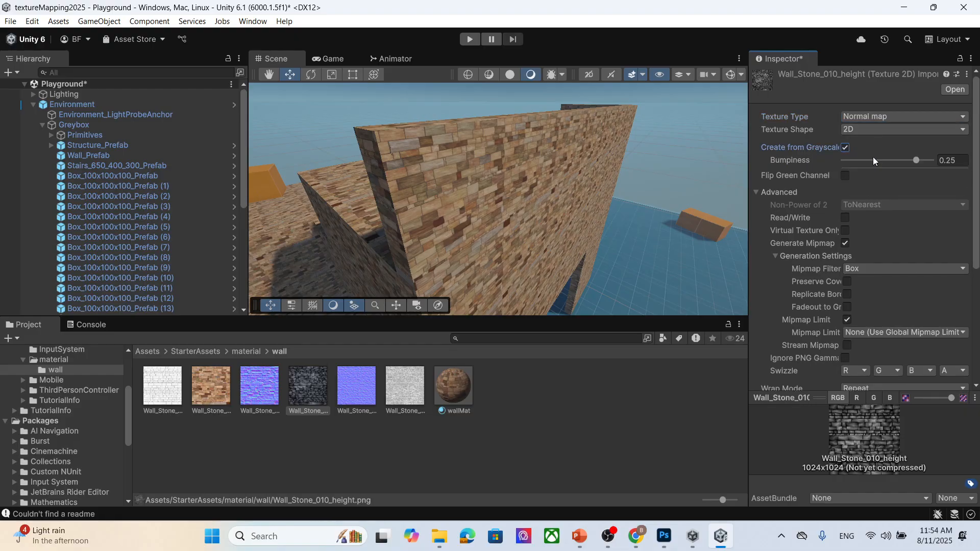
{"action": "scroll", "coordinate": [924, 308], "scroll_direction": "down", "scroll_amount": 5}
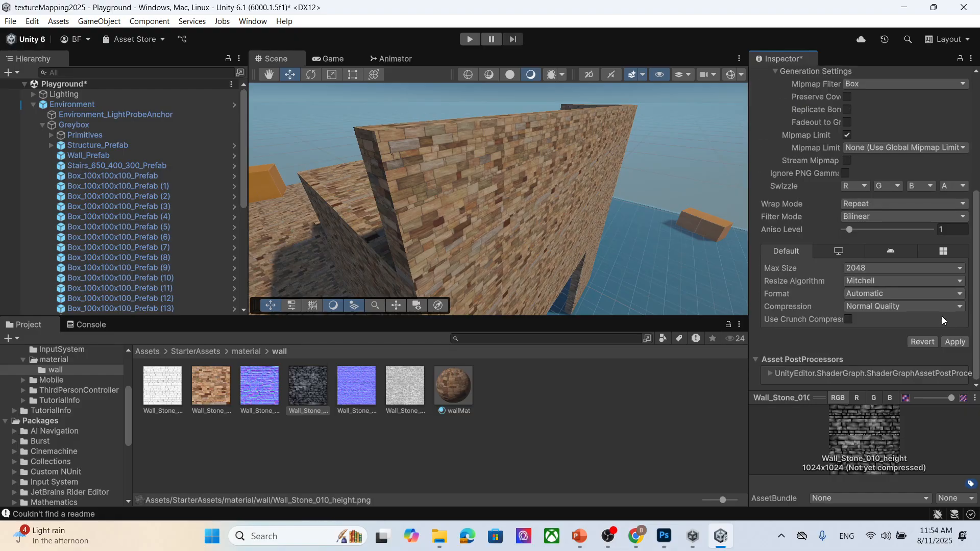
{"action": "left_click", "coordinate": [955, 342]}
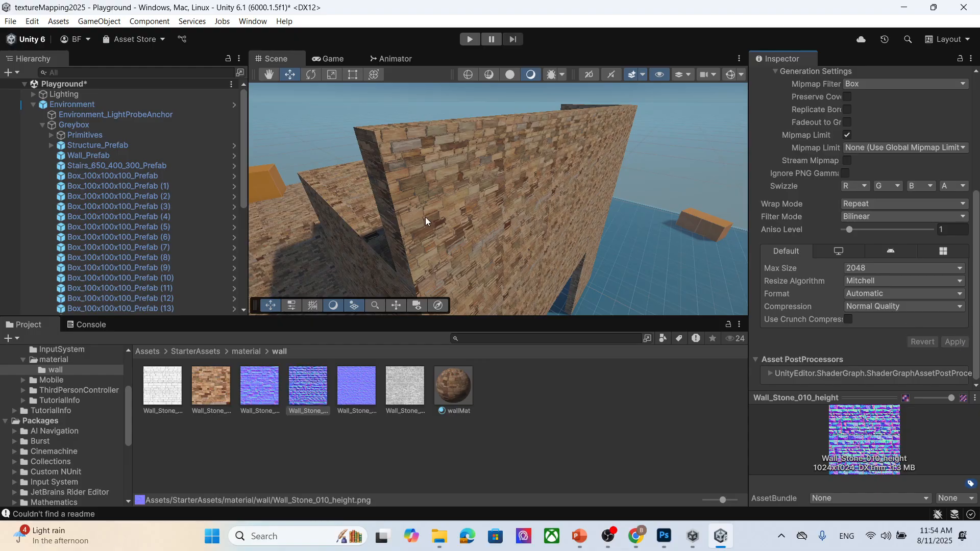
{"action": "scroll", "coordinate": [467, 233], "scroll_direction": "up", "scroll_amount": 5}
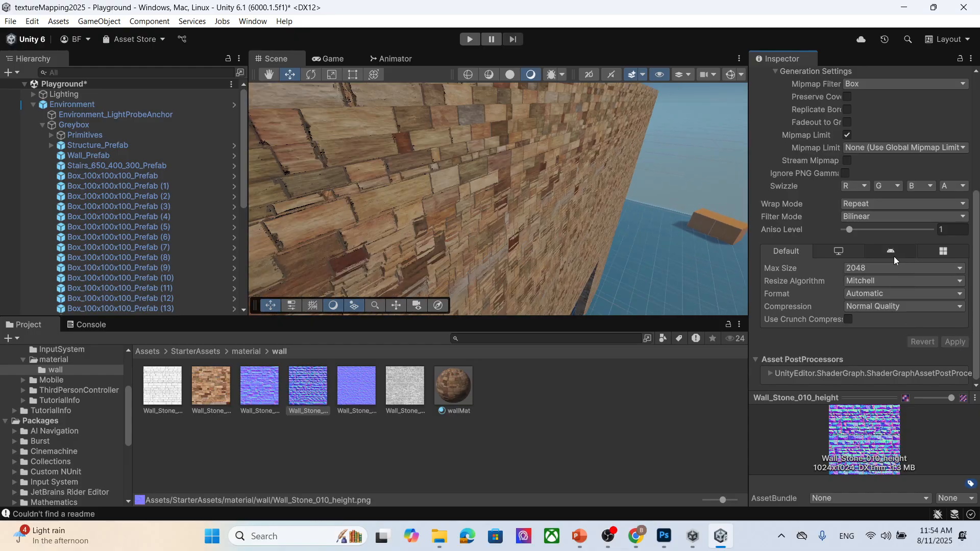
{"action": "scroll", "coordinate": [893, 256], "scroll_direction": "up", "scroll_amount": 5}
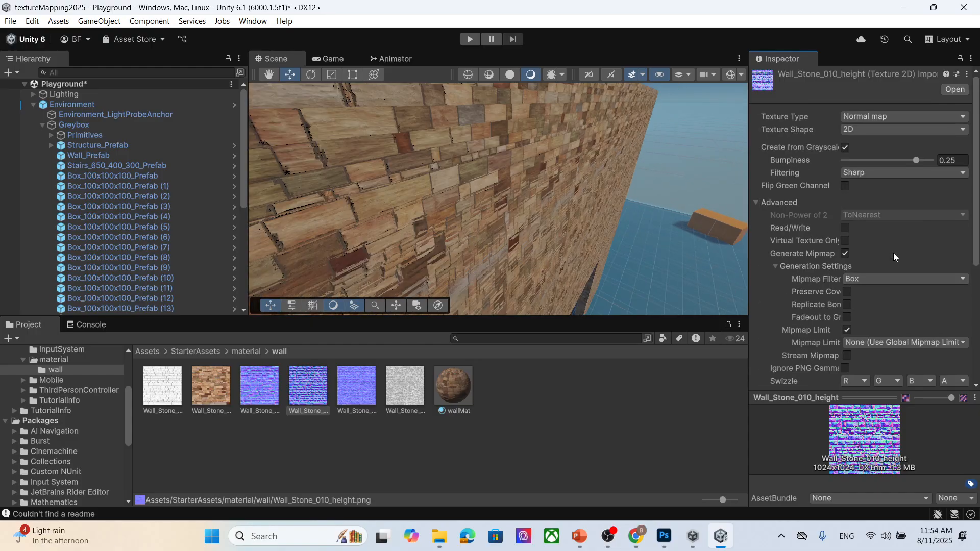
- Set wallMat's Height Map strength to about 0.0469 and check the wall
{"action": "left_click", "coordinate": [461, 393]}
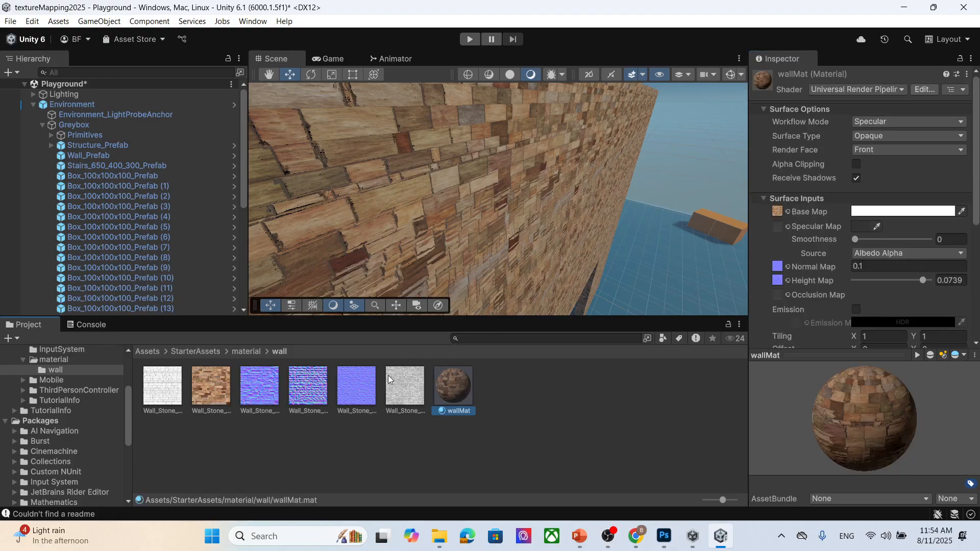
{"action": "left_click_drag", "start_coordinate": [309, 390], "coordinate": [774, 132]}
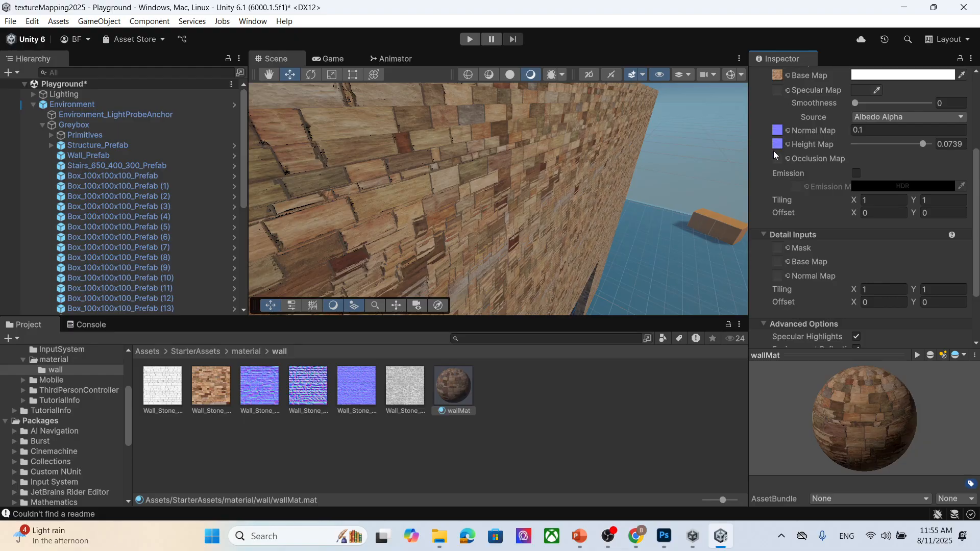
{"action": "left_click_drag", "start_coordinate": [923, 144], "coordinate": [895, 154]}
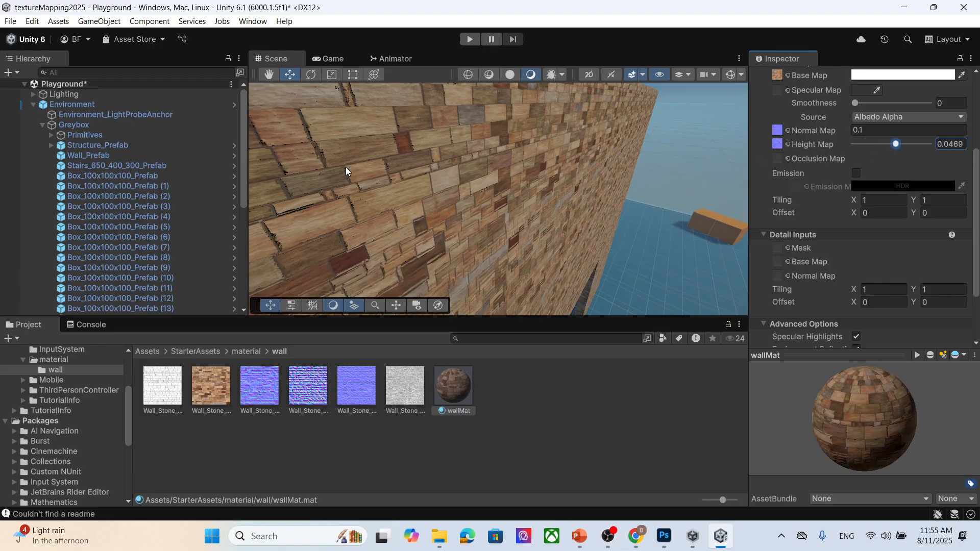
{"action": "middle_click_drag", "start_coordinate": [345, 167], "coordinate": [378, 207]}
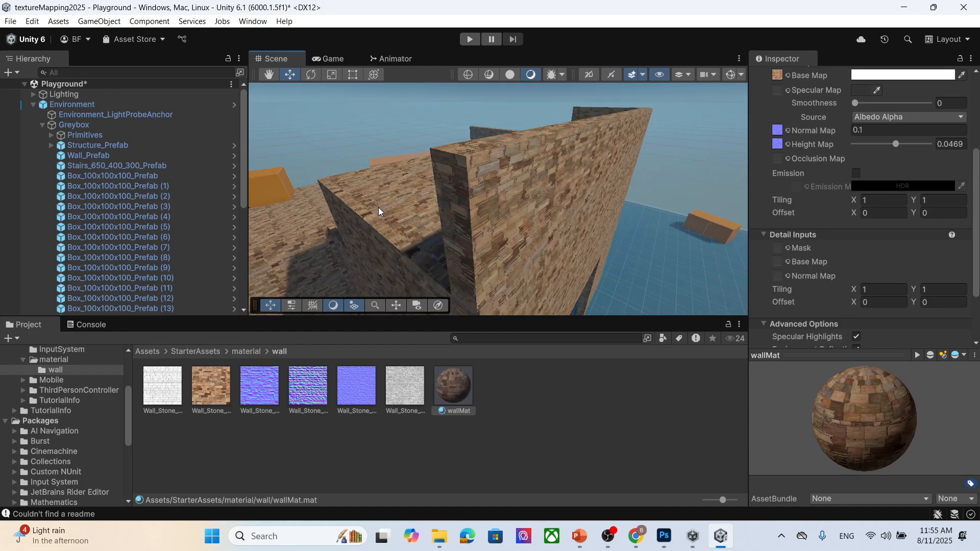
{"action": "middle_click_drag", "start_coordinate": [564, 247], "coordinate": [464, 199]}
{"action": "scroll", "coordinate": [470, 215], "scroll_direction": "up", "scroll_amount": 8}
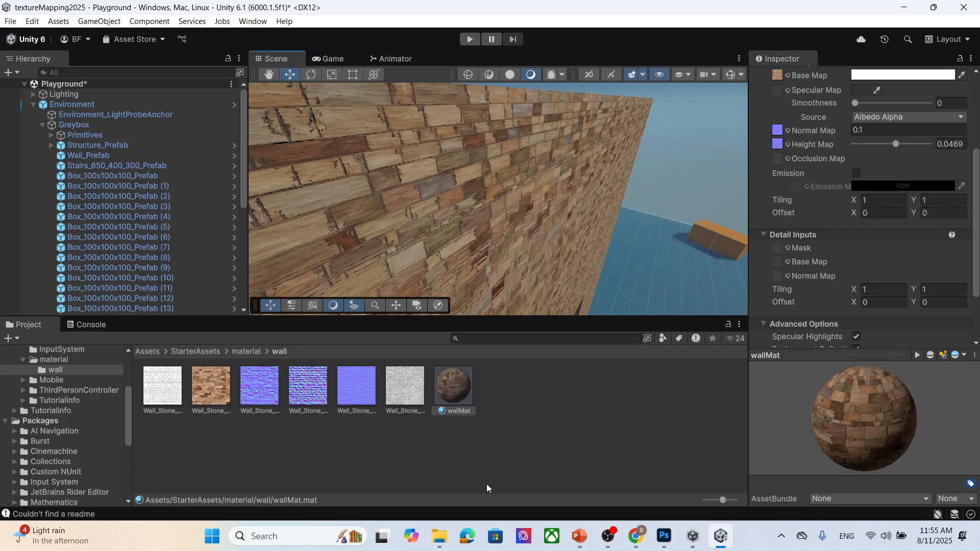
- Set the Wall_Stone_010_height texture's Filtering to Smooth and apply the change
{"action": "left_click", "coordinate": [309, 388]}
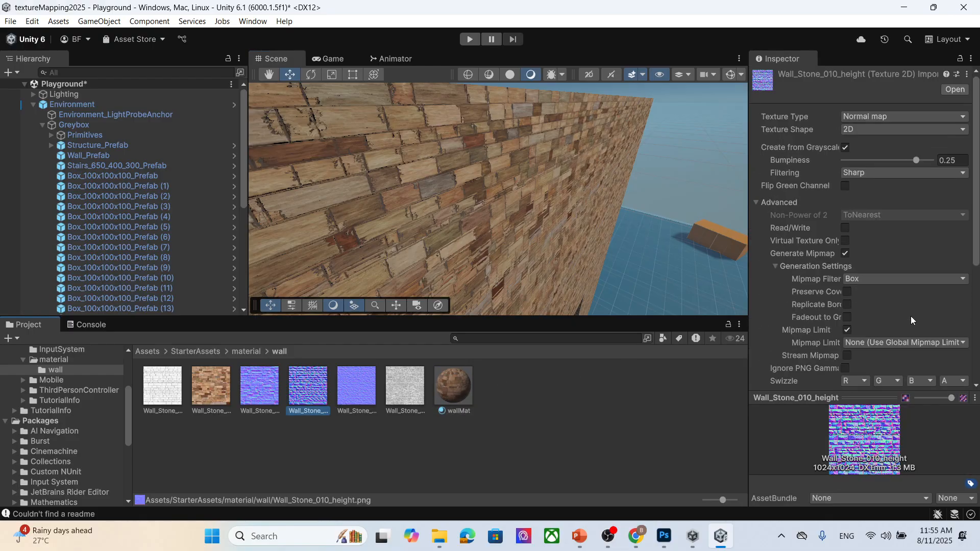
{"action": "scroll", "coordinate": [919, 245], "scroll_direction": "down", "scroll_amount": 5}
{"action": "scroll", "coordinate": [919, 199], "scroll_direction": "up", "scroll_amount": 4}
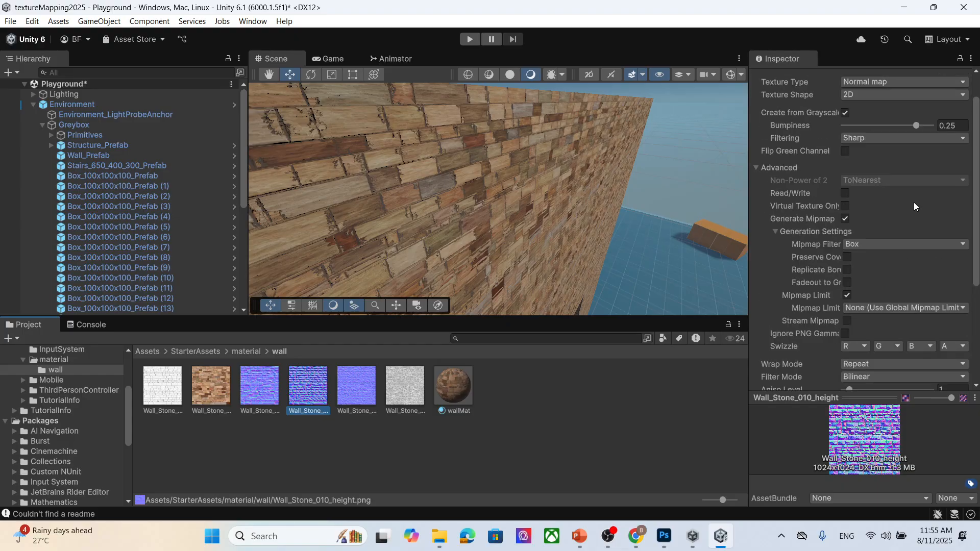
{"action": "left_click", "coordinate": [899, 141]}
{"action": "left_click", "coordinate": [895, 164]}
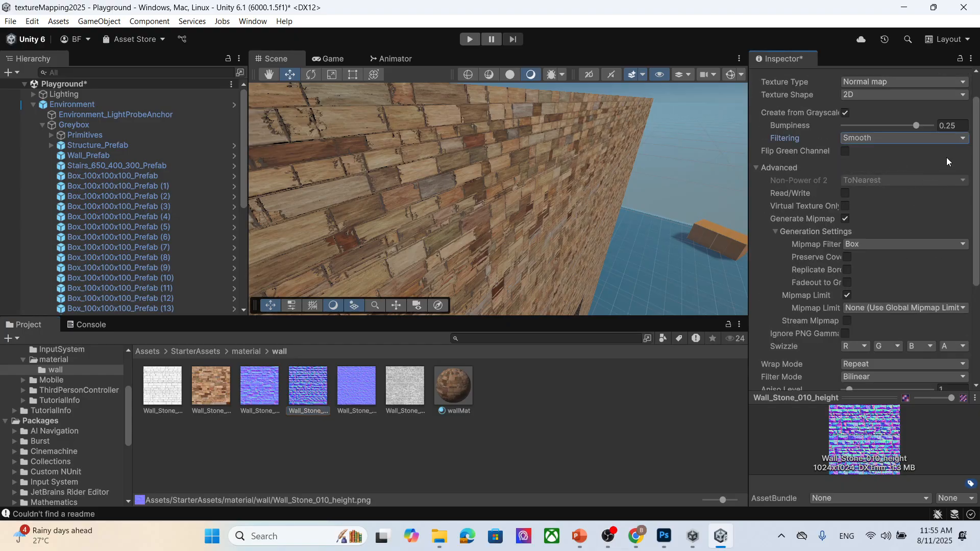
{"action": "scroll", "coordinate": [946, 157], "scroll_direction": "down", "scroll_amount": 5}
{"action": "left_click", "coordinate": [954, 342]}
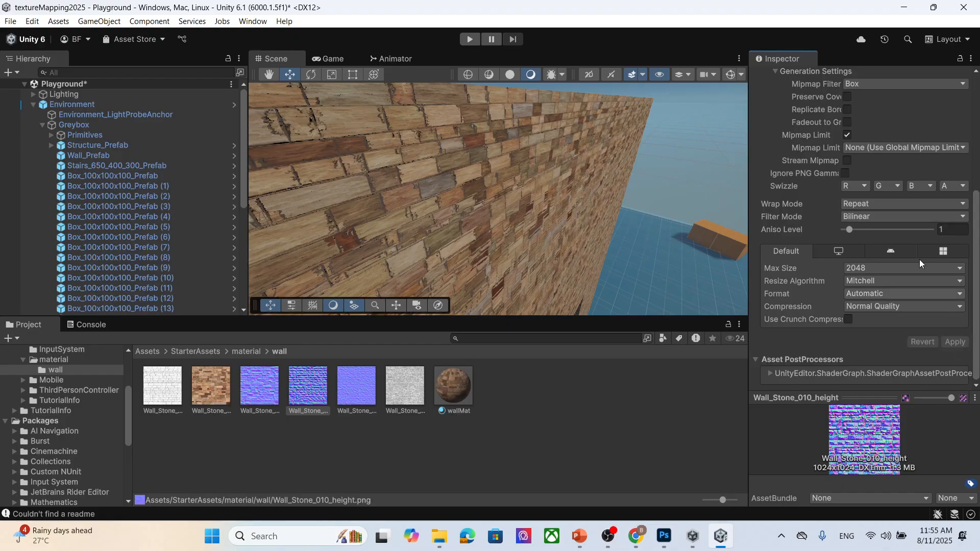
- Set wallMat's Height Map strength to about 0.0774, comparing lower values on the wall
{"action": "left_click", "coordinate": [439, 394]}
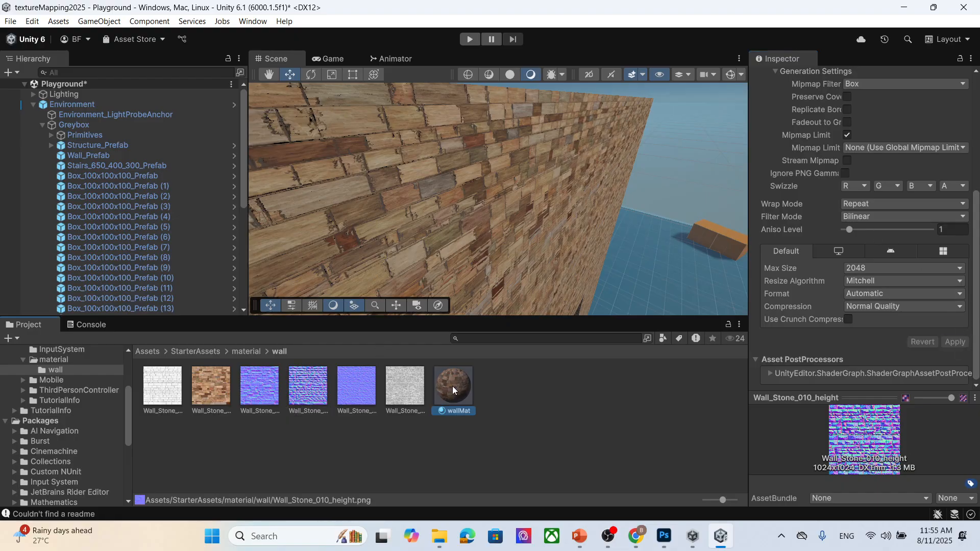
{"action": "scroll", "coordinate": [926, 196], "scroll_direction": "up", "scroll_amount": 6}
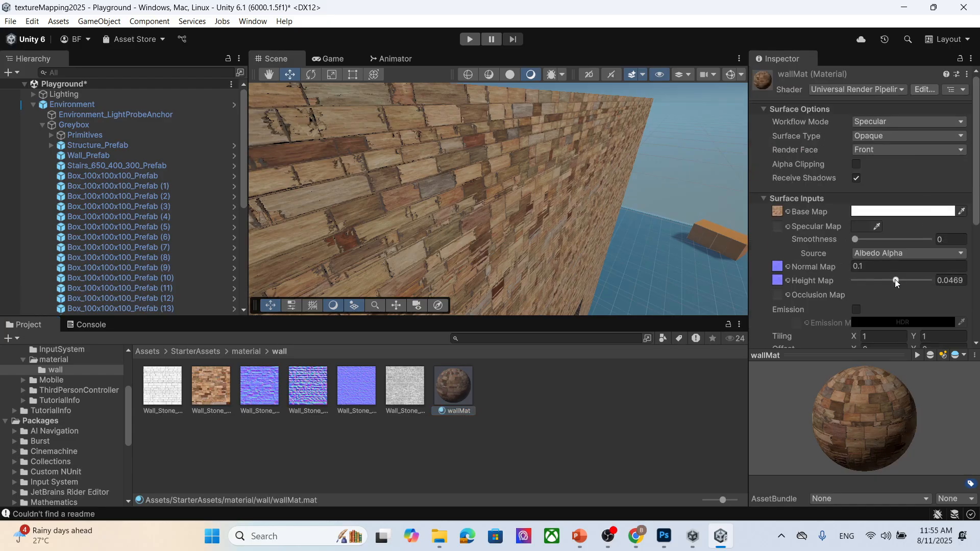
{"action": "left_click_drag", "start_coordinate": [895, 280], "coordinate": [864, 290]}
{"action": "middle_click_drag", "start_coordinate": [437, 197], "coordinate": [441, 192]}
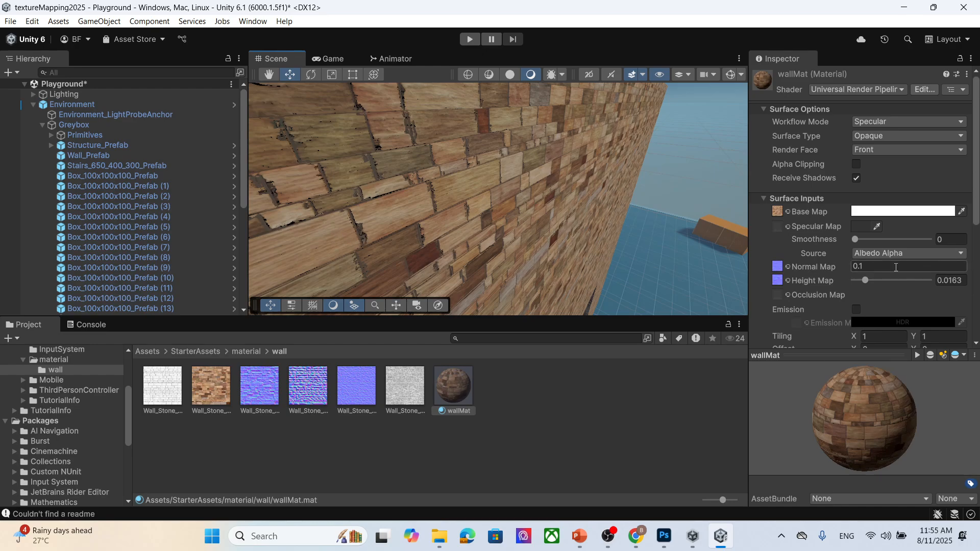
{"action": "mouse_move", "coordinate": [868, 280]}
{"action": "left_mouse_down"}
{"action": "mouse_move", "coordinate": [902, 283]}
{"action": "mouse_move", "coordinate": [875, 282]}
{"action": "left_mouse_up"}
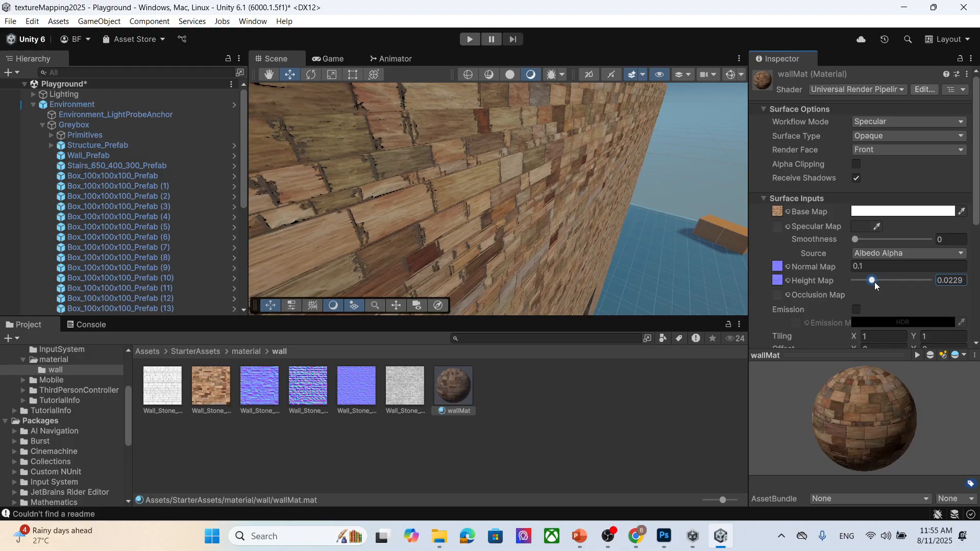
{"action": "middle_click_drag", "start_coordinate": [452, 183], "coordinate": [443, 200]}
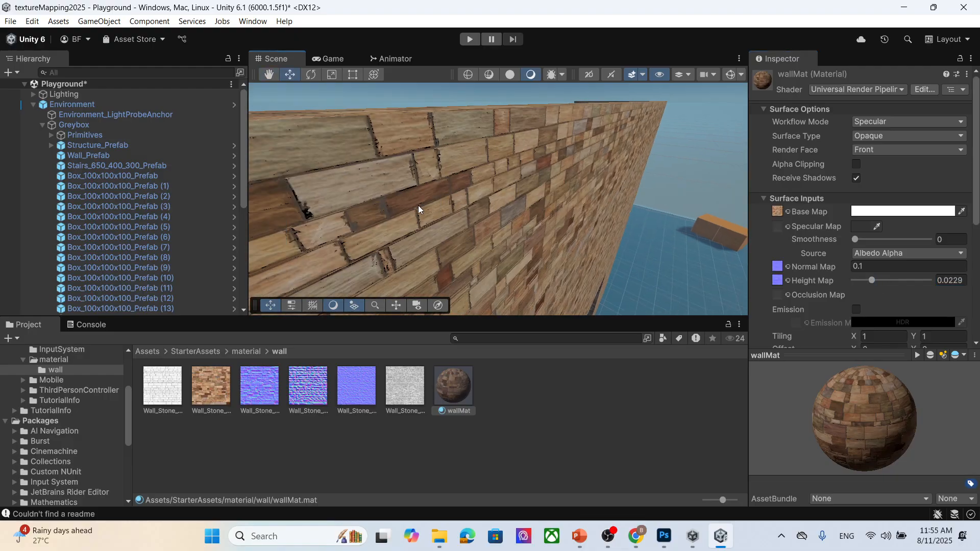
{"action": "right_click_drag", "start_coordinate": [418, 206], "coordinate": [496, 228]}
{"action": "scroll", "coordinate": [483, 223], "scroll_direction": "down", "scroll_amount": 6}
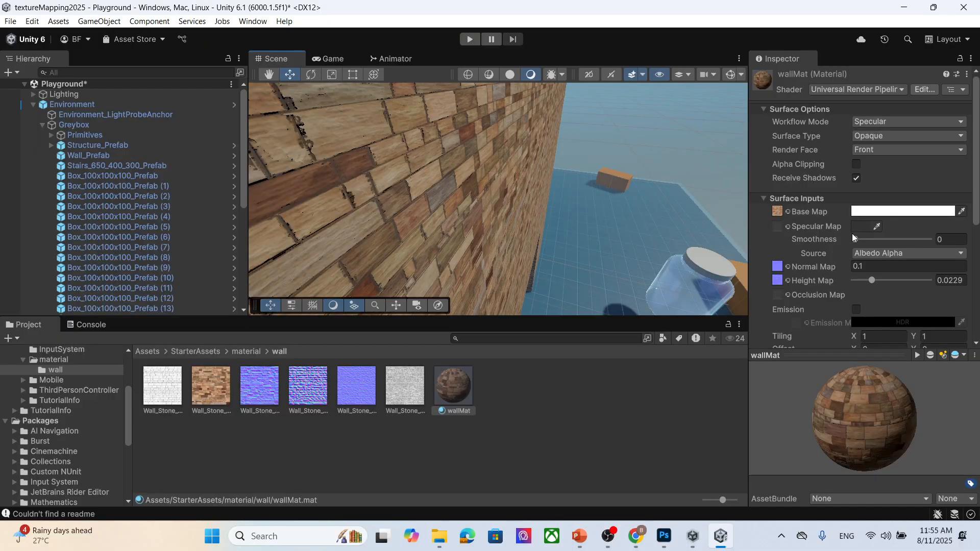
{"action": "left_click_drag", "start_coordinate": [872, 280], "coordinate": [852, 291]}
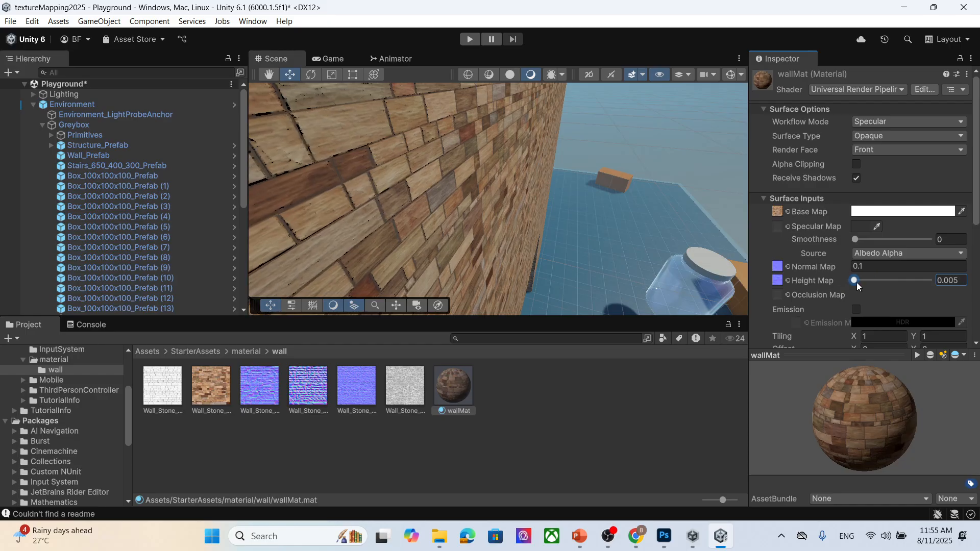
{"action": "left_click", "coordinate": [851, 279]}
{"action": "left_click_drag", "start_coordinate": [854, 281], "coordinate": [925, 291]}
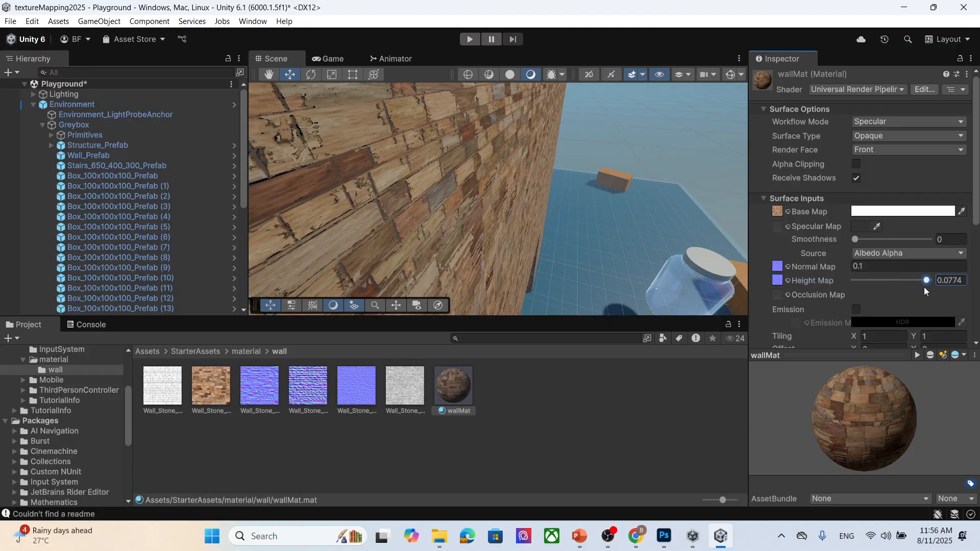
- Orbit around the wall to check the height-mapped surface
{"action": "scroll", "coordinate": [505, 185], "scroll_direction": "down", "scroll_amount": 4}
{"action": "scroll", "coordinate": [529, 207], "scroll_direction": "up", "scroll_amount": 4}
{"action": "middle_click_drag", "start_coordinate": [482, 205], "coordinate": [488, 201]}
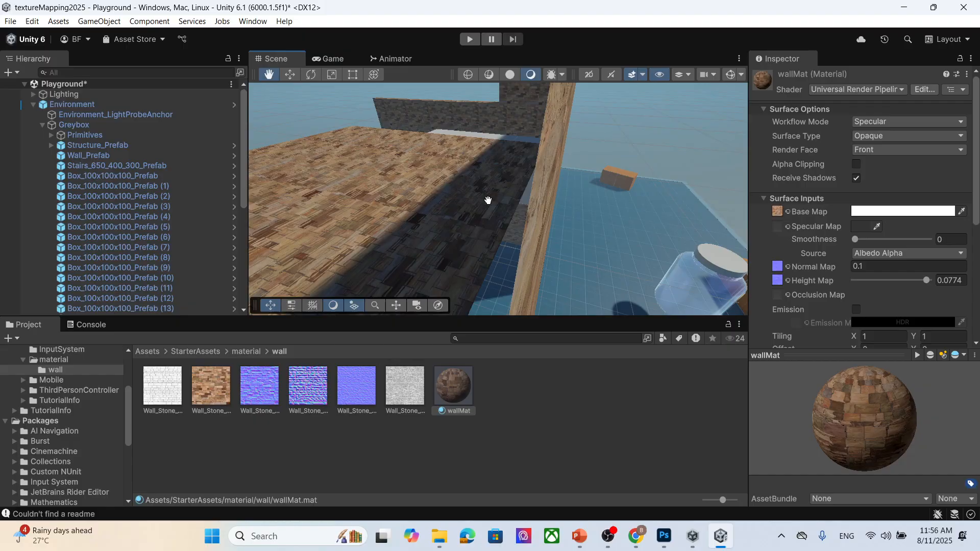
{"action": "scroll", "coordinate": [488, 201], "scroll_direction": "down", "scroll_amount": 2}
{"action": "scroll", "coordinate": [512, 206], "scroll_direction": "up", "scroll_amount": 2}
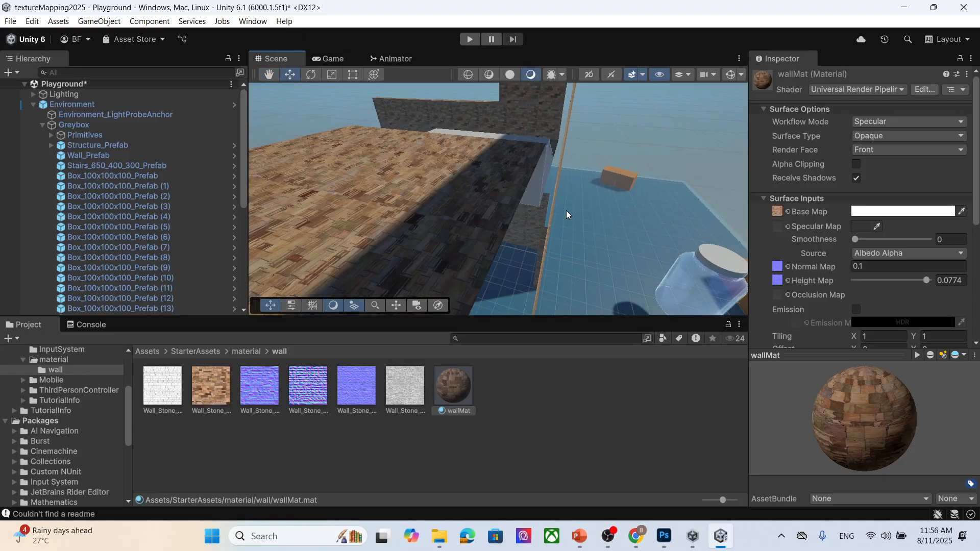
{"action": "scroll", "coordinate": [566, 210], "scroll_direction": "down", "scroll_amount": 2}
{"action": "left_click_drag", "start_coordinate": [568, 211], "coordinate": [458, 138], "text": "alt"}
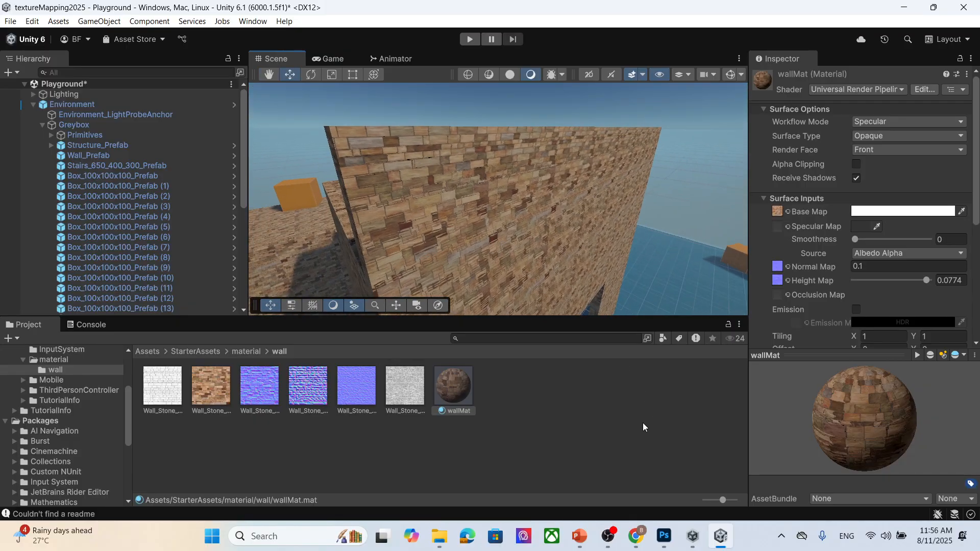
{"action": "left_click", "coordinate": [610, 537]}
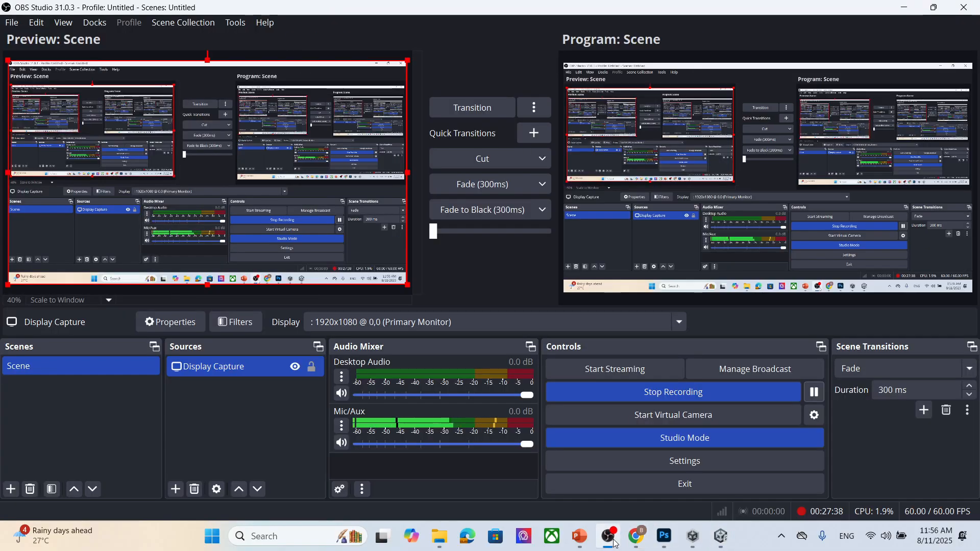
{"action": "left_click", "coordinate": [612, 540]}
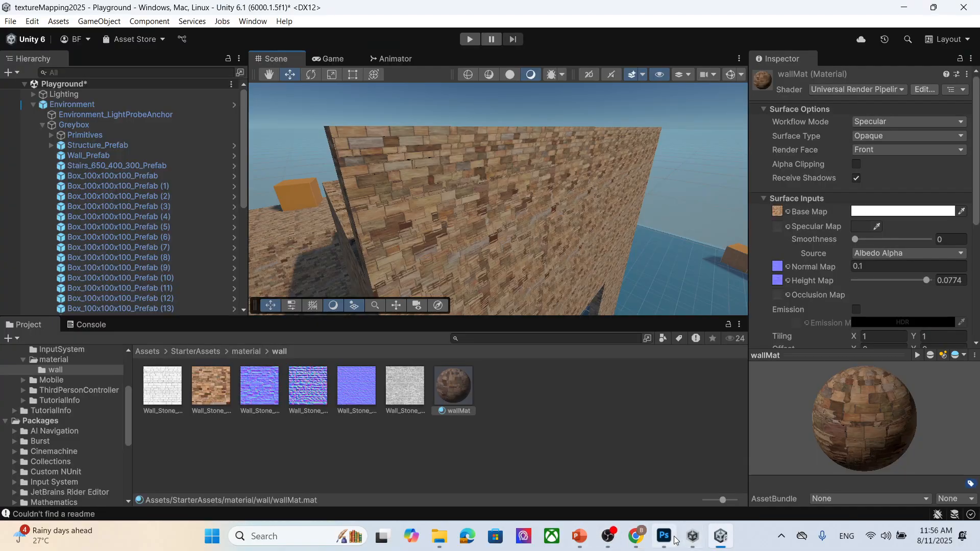
- Switch to the browser and open the Rocks category on the 3D Textures site to find another stone texture
{"action": "left_click", "coordinate": [636, 536]}
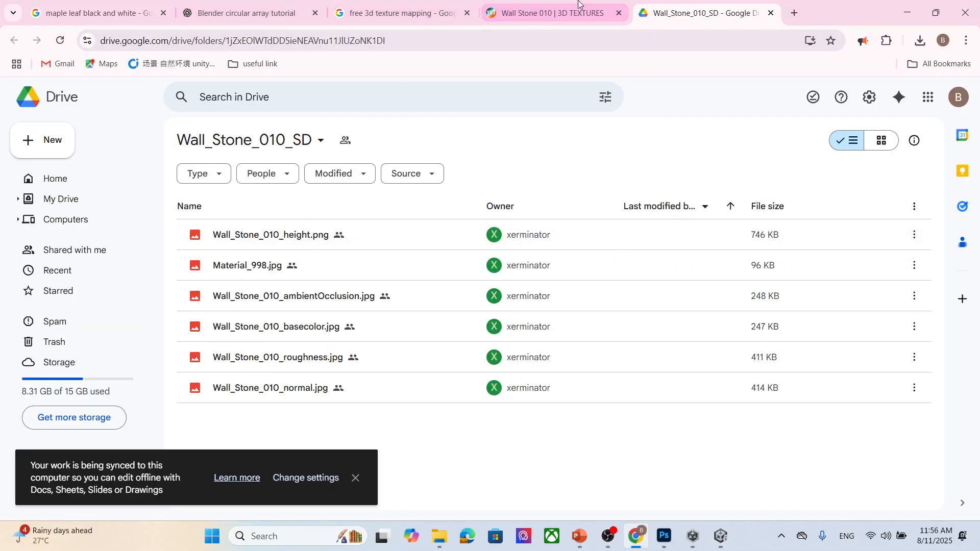
{"action": "left_click", "coordinate": [550, 12]}
{"action": "scroll", "coordinate": [400, 268], "scroll_direction": "up", "scroll_amount": 4}
{"action": "scroll", "coordinate": [214, 204], "scroll_direction": "down", "scroll_amount": 7}
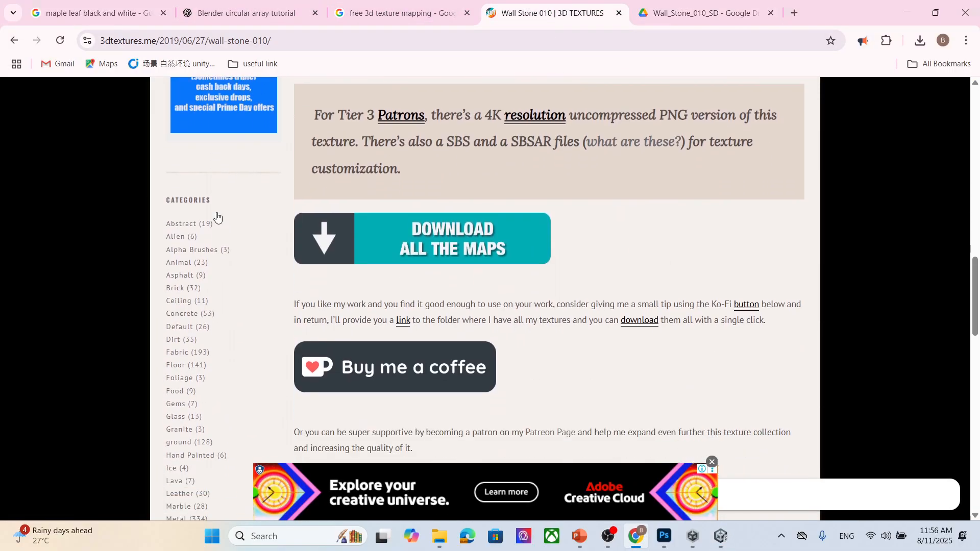
{"action": "scroll", "coordinate": [218, 212], "scroll_direction": "down", "scroll_amount": 1}
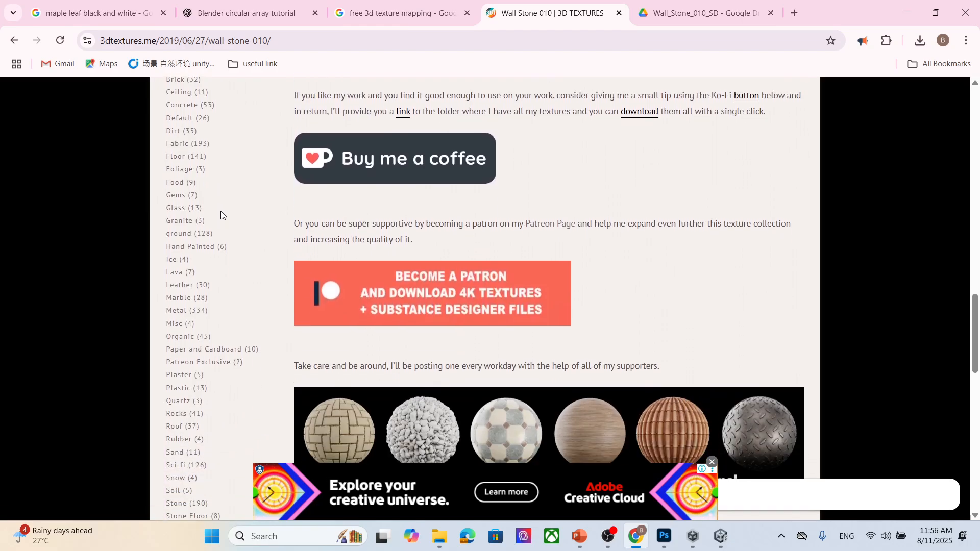
{"action": "scroll", "coordinate": [221, 211], "scroll_direction": "down", "scroll_amount": 2}
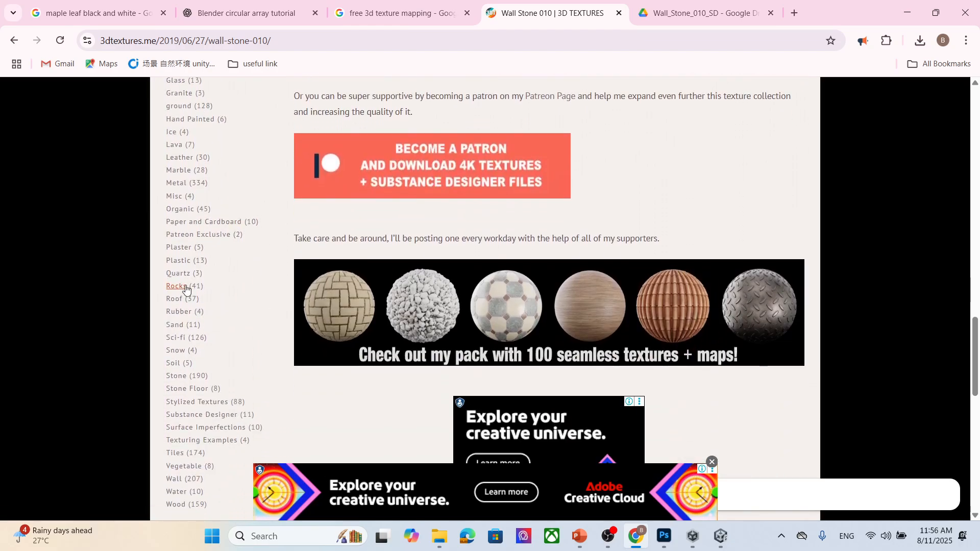
{"action": "left_click", "coordinate": [182, 288]}
{"action": "scroll", "coordinate": [597, 301], "scroll_direction": "down", "scroll_amount": 3}
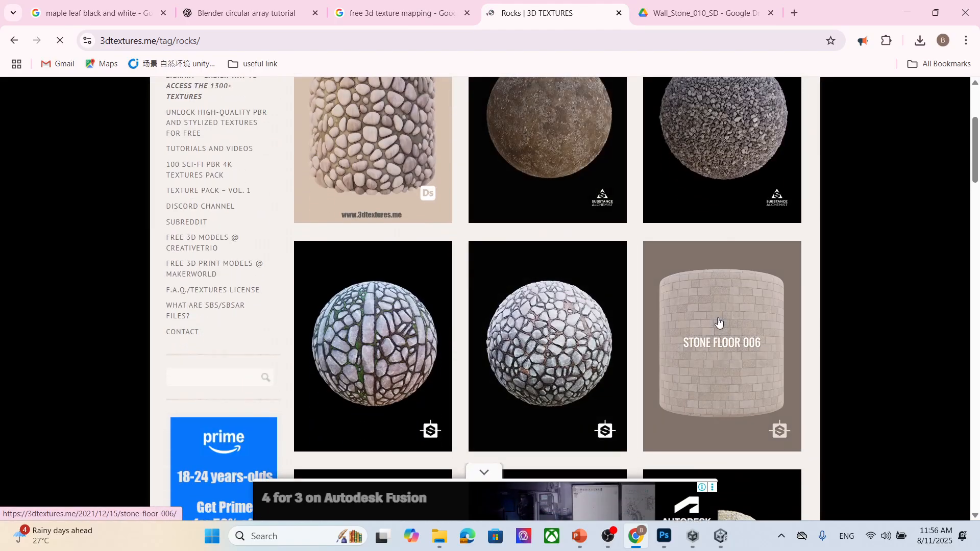
{"action": "scroll", "coordinate": [868, 434], "scroll_direction": "up", "scroll_amount": 2}
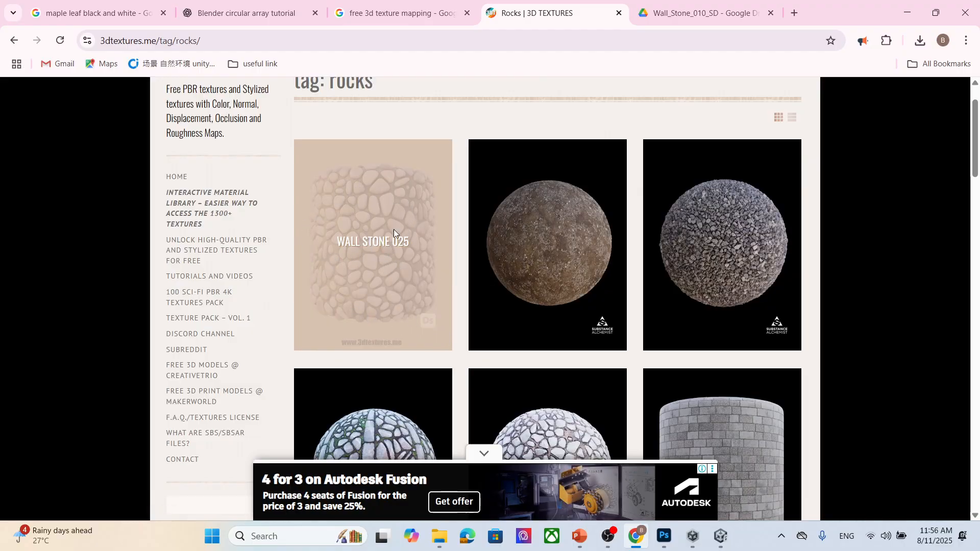
- Open the Wall Stone 025 texture page and follow its download link to the Google Drive folder
{"action": "left_click", "coordinate": [366, 235]}
{"action": "scroll", "coordinate": [587, 268], "scroll_direction": "down", "scroll_amount": 3}
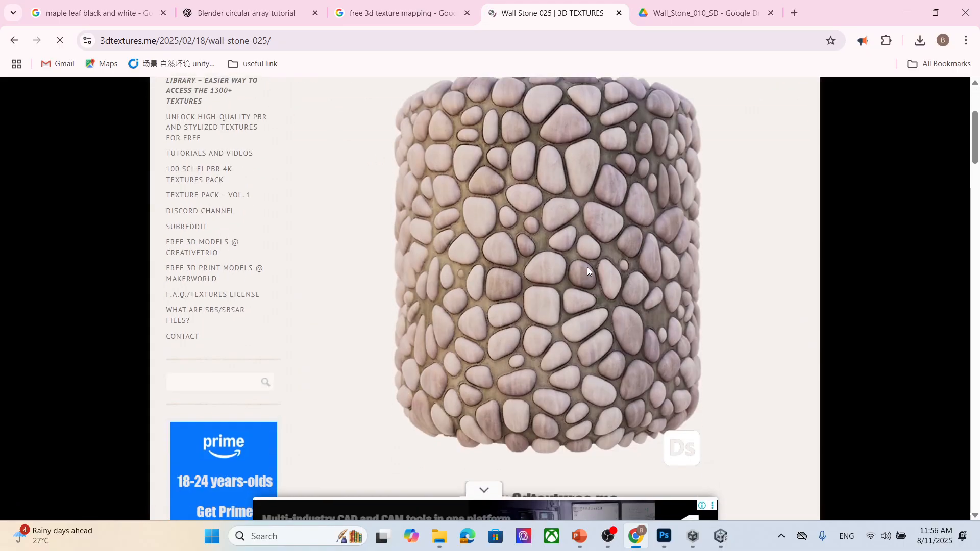
{"action": "scroll", "coordinate": [587, 267], "scroll_direction": "down", "scroll_amount": 2}
{"action": "scroll", "coordinate": [587, 266], "scroll_direction": "up", "scroll_amount": 3}
{"action": "scroll", "coordinate": [589, 235], "scroll_direction": "down", "scroll_amount": 1}
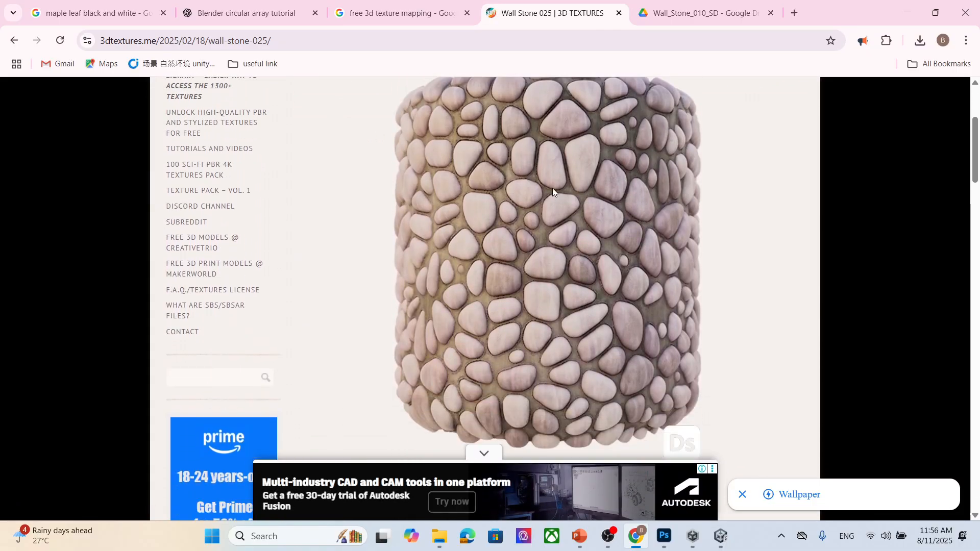
{"action": "right_click", "coordinate": [552, 187]}
{"action": "left_click", "coordinate": [453, 238]}
{"action": "scroll", "coordinate": [623, 234], "scroll_direction": "up", "scroll_amount": 2}
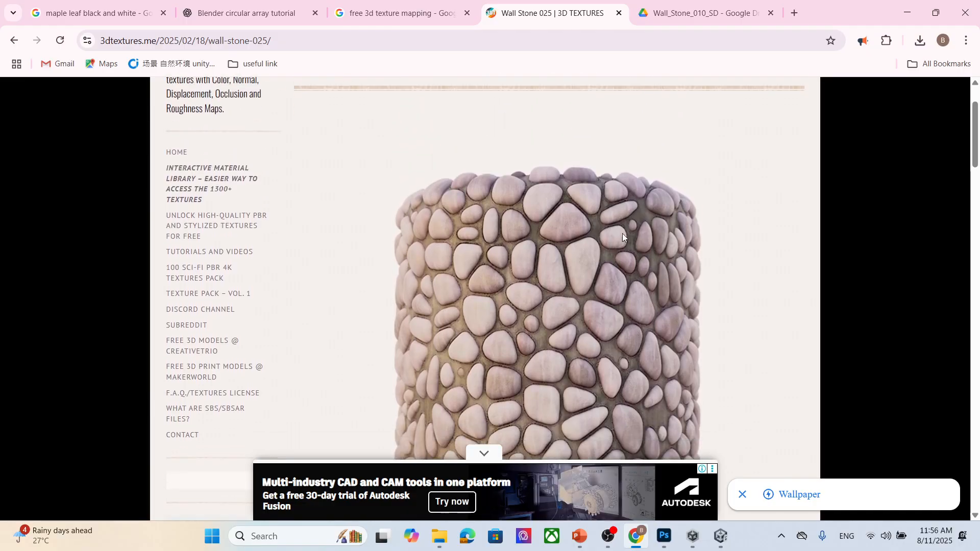
{"action": "scroll", "coordinate": [623, 234], "scroll_direction": "down", "scroll_amount": 15}
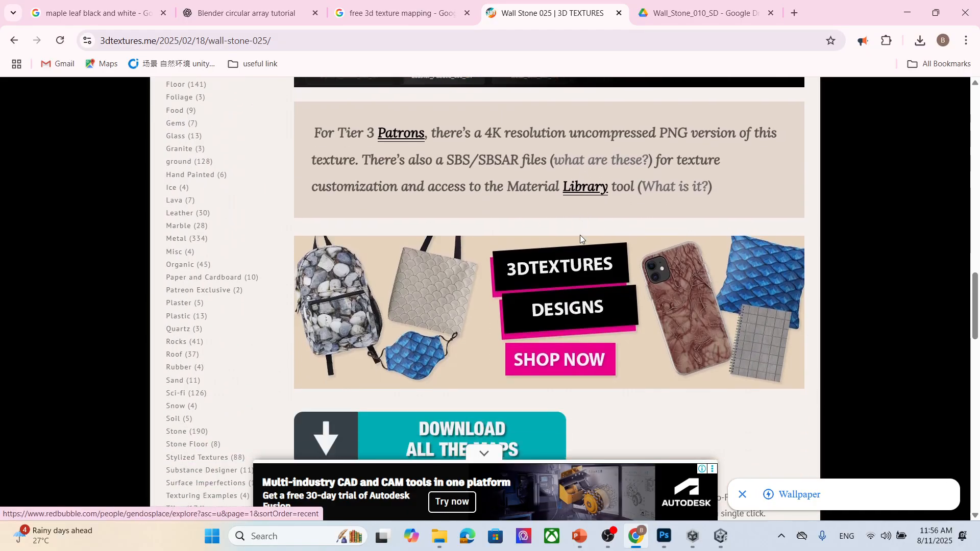
{"action": "scroll", "coordinate": [580, 236], "scroll_direction": "down", "scroll_amount": 7}
{"action": "scroll", "coordinate": [507, 218], "scroll_direction": "up", "scroll_amount": 2}
{"action": "left_click", "coordinate": [466, 198]}
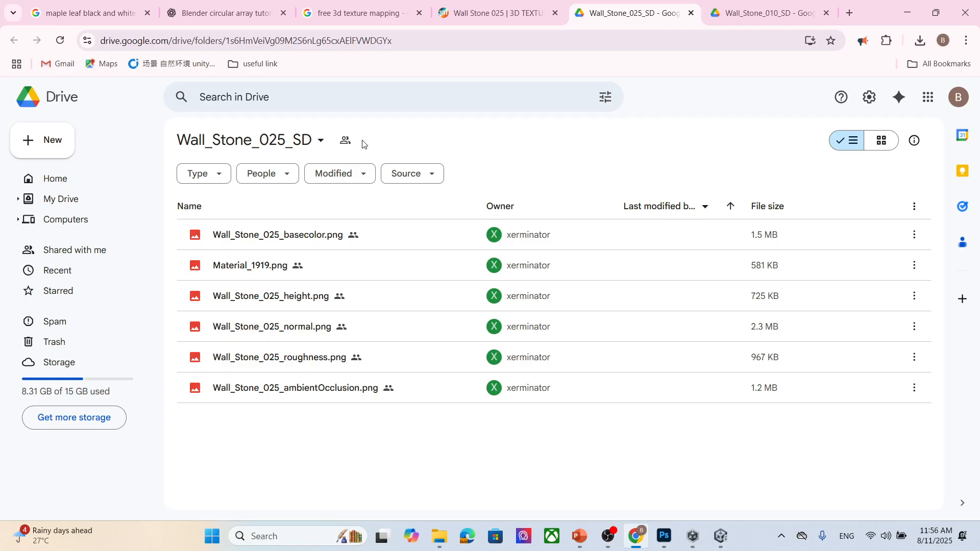
- Download the whole Wall_Stone_025_SD folder from Google Drive
{"action": "left_click", "coordinate": [322, 141]}
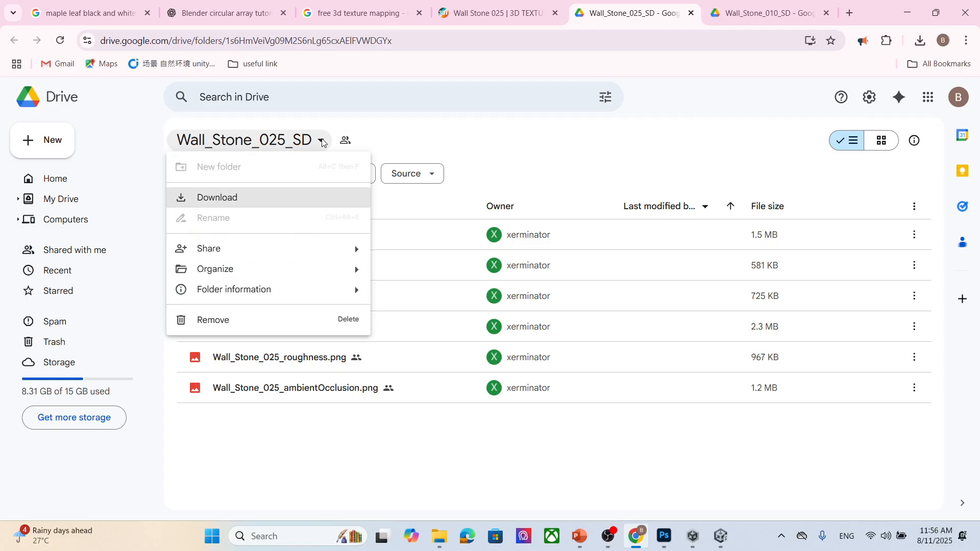
{"action": "left_click", "coordinate": [297, 199]}
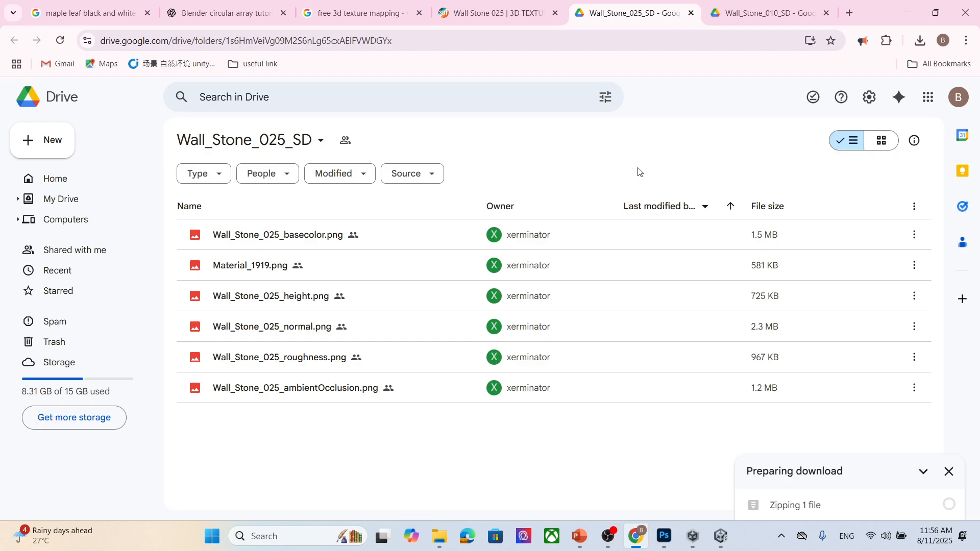
{"action": "left_click", "coordinate": [919, 41]}
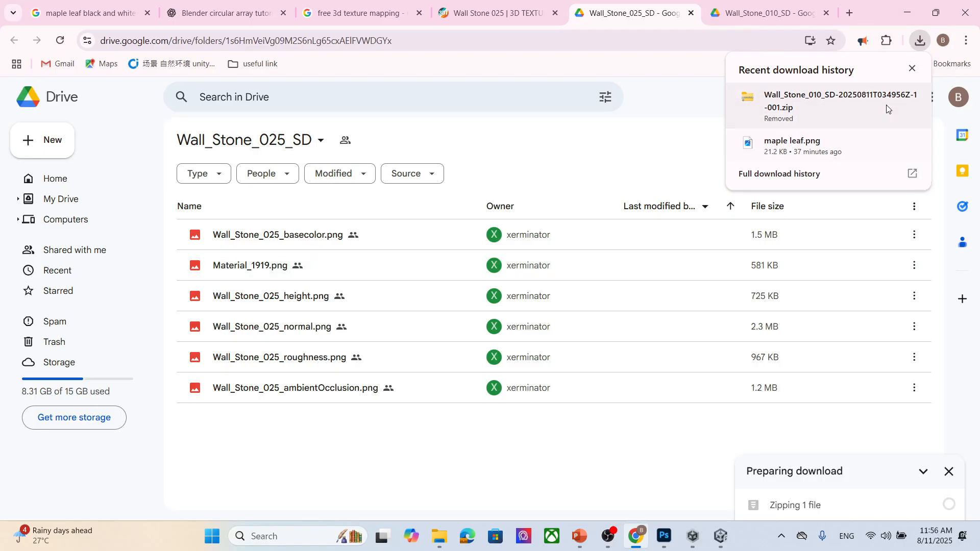
- Switch to the Wall_Stone_010_SD Drive tab and download that whole folder too
{"action": "left_click", "coordinate": [772, 7]}
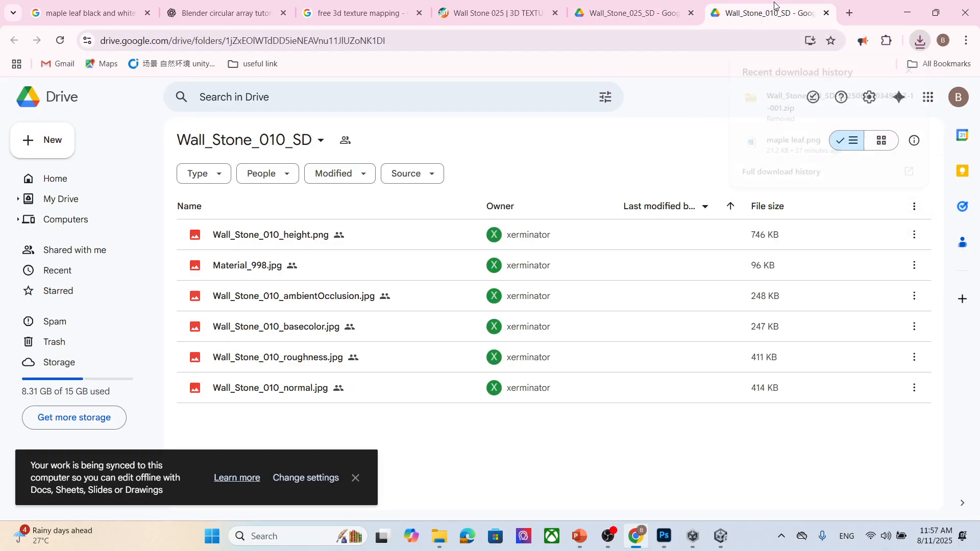
{"action": "left_click", "coordinate": [321, 142]}
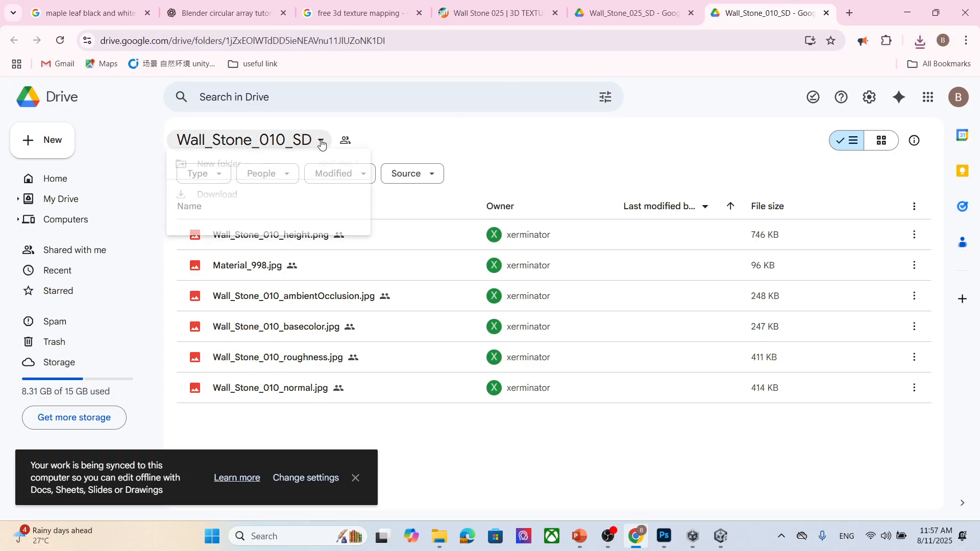
{"action": "left_click", "coordinate": [307, 207]}
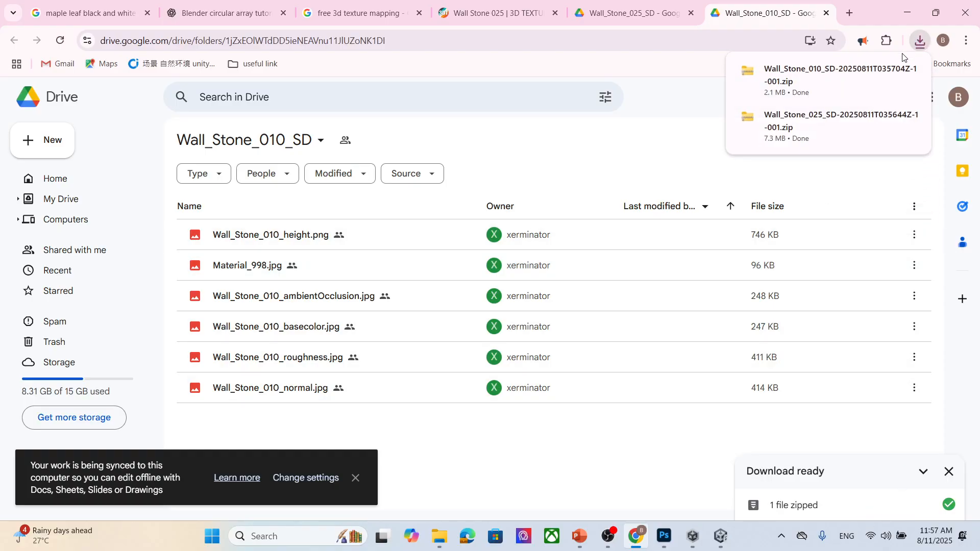
- Show the downloaded Wall_Stone_010_SD zip in the file explorer and extract it
{"action": "left_click", "coordinate": [888, 71]}
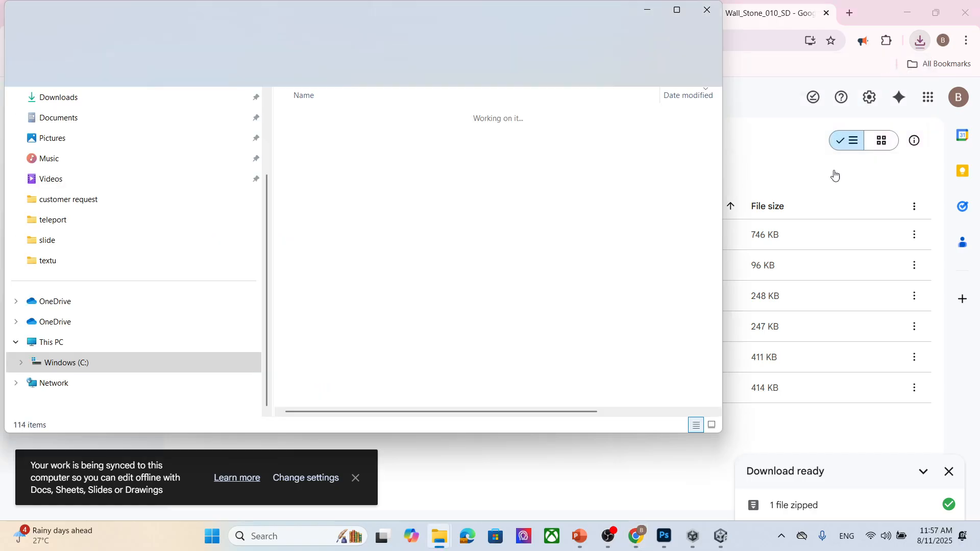
{"action": "right_click", "coordinate": [410, 132]}
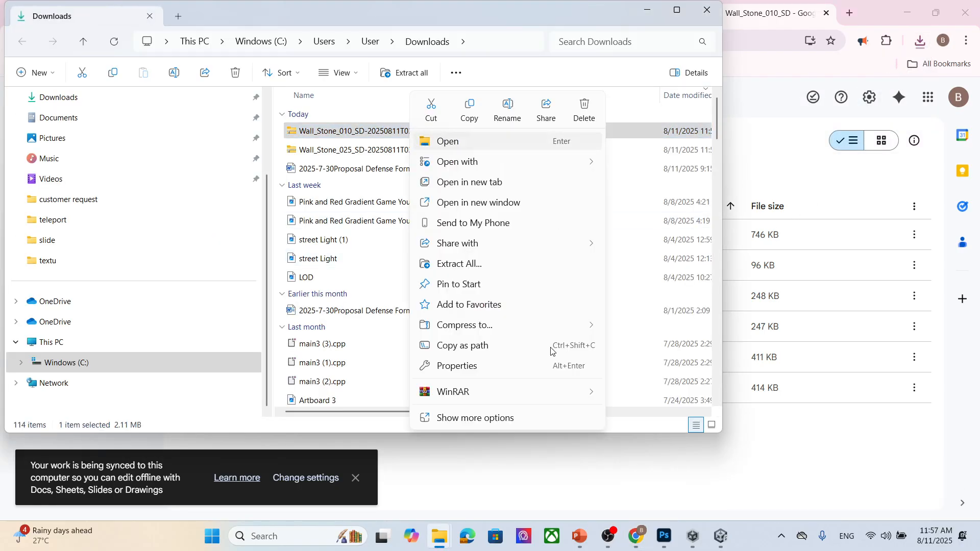
{"action": "mouse_move", "coordinate": [520, 390]}
{"action": "left_click", "coordinate": [673, 433]}
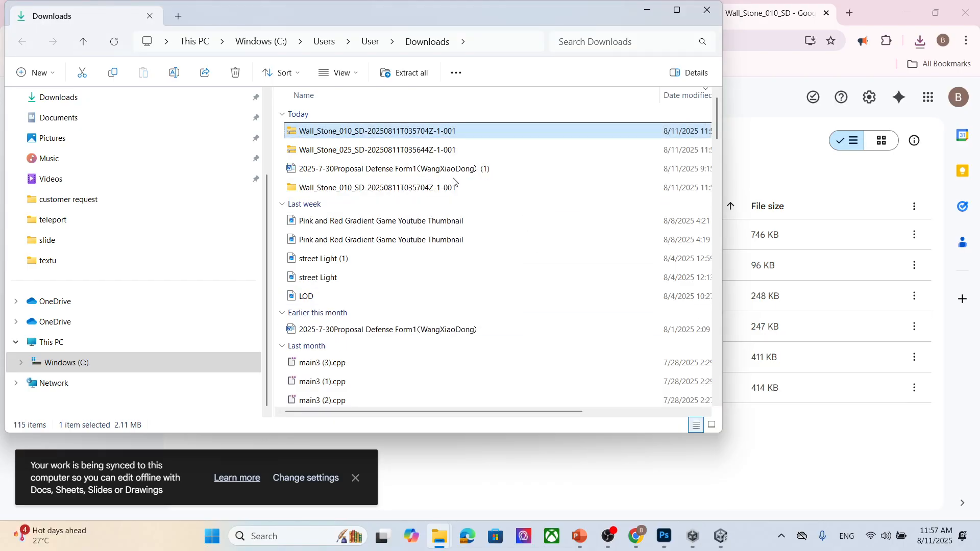
- Open the extracted Wall_Stone_010_SD folder and import all six texture files into the project's wall folder
{"action": "double_click", "coordinate": [391, 188]}
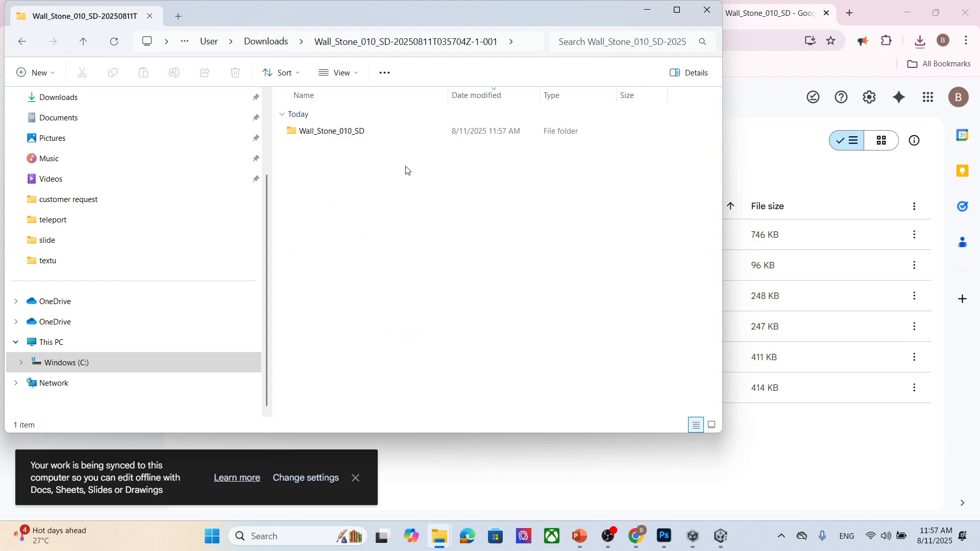
{"action": "double_click", "coordinate": [394, 134]}
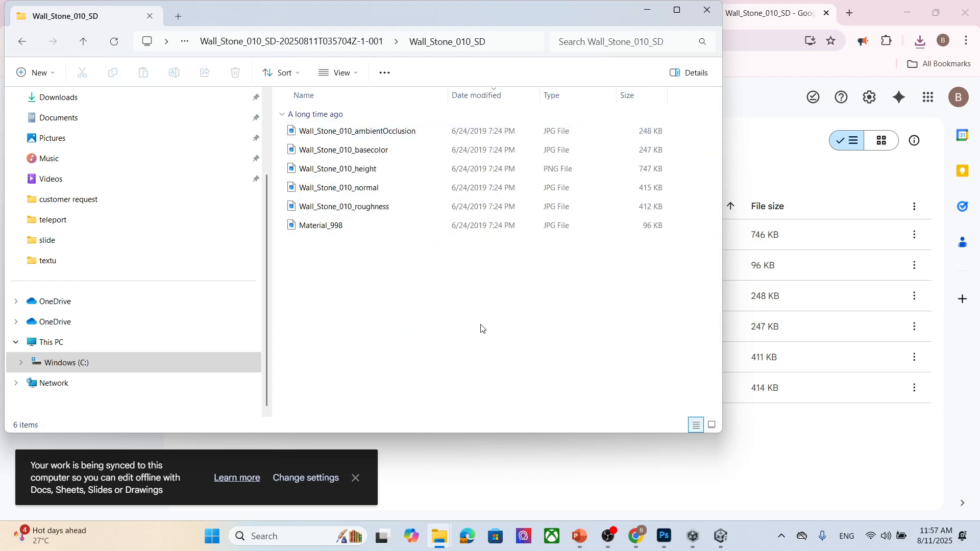
{"action": "left_click_drag", "start_coordinate": [481, 329], "coordinate": [317, 122]}
{"action": "left_click_drag", "start_coordinate": [353, 150], "coordinate": [583, 456]}
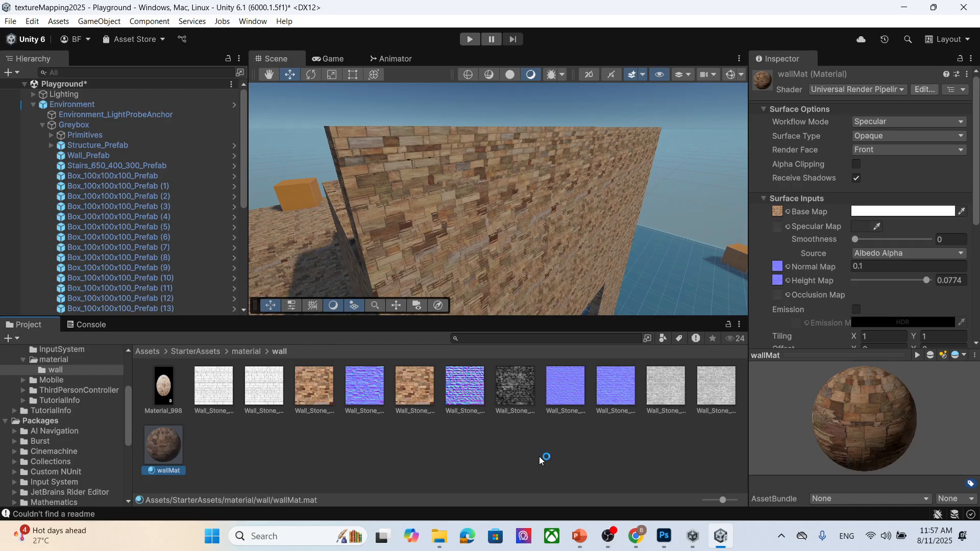
- Create a new folder inside the wall folder of the project assets
{"action": "scroll", "coordinate": [518, 230], "scroll_direction": "down", "scroll_amount": 3}
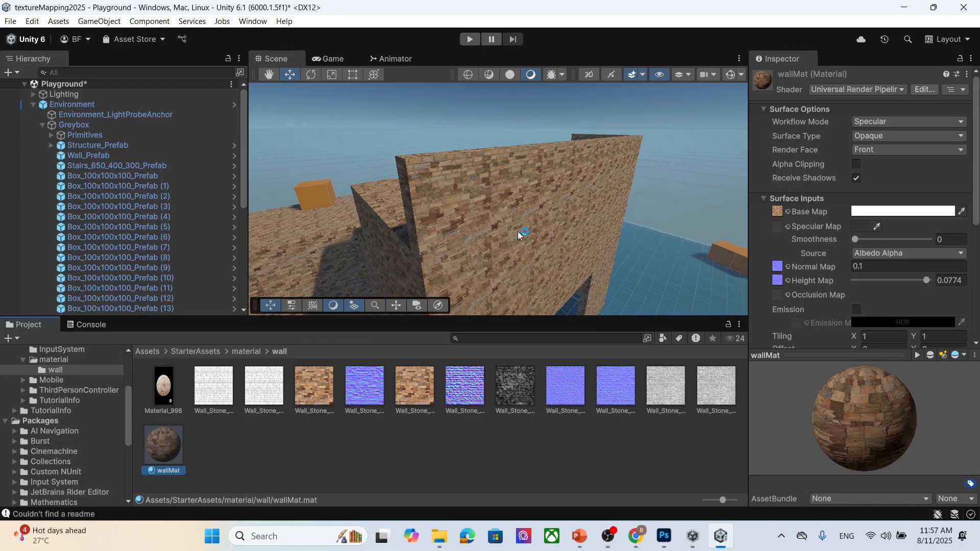
{"action": "right_click", "coordinate": [347, 447]}
{"action": "mouse_move", "coordinate": [408, 133]}
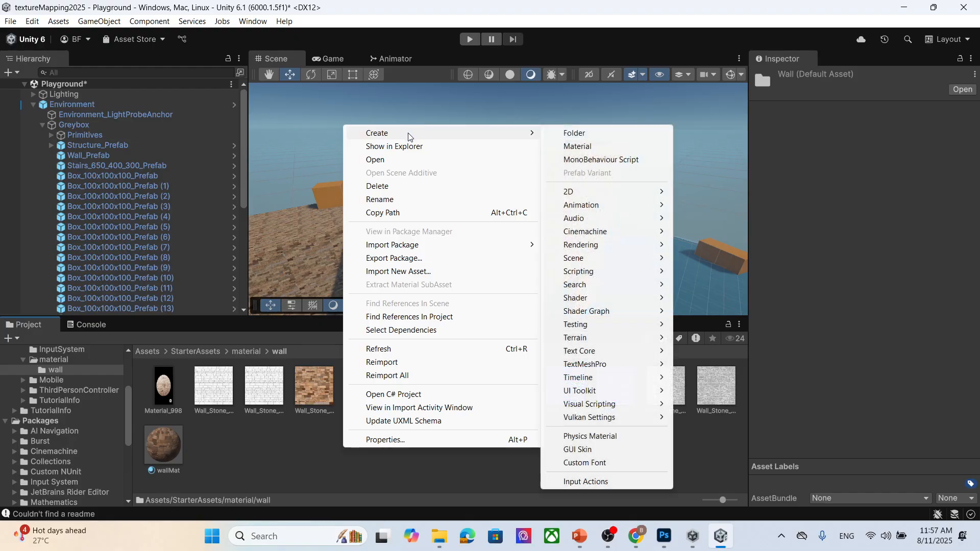
{"action": "left_click", "coordinate": [572, 133]}
{"action": "key", "text": "Return"}
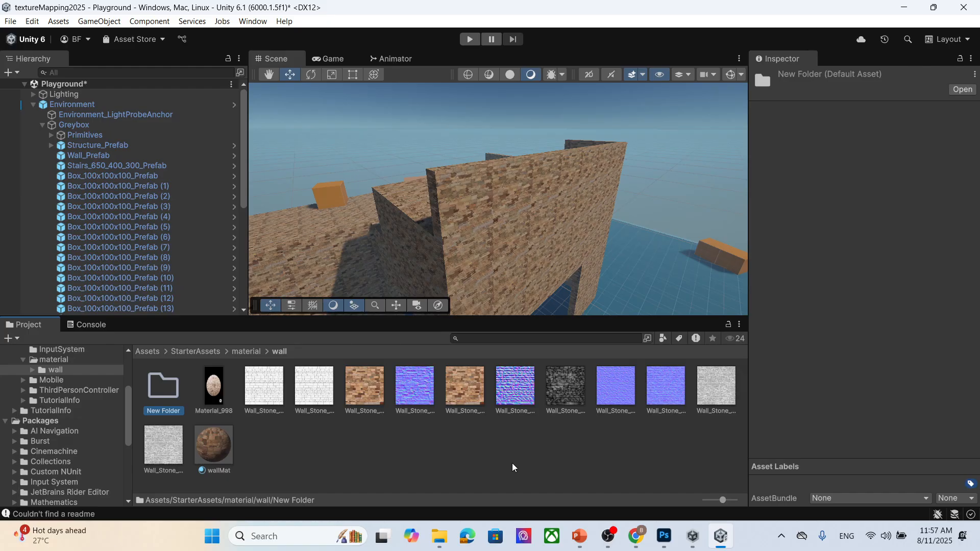
- Return to the browser and review the Wall Stone 025 texture page
{"action": "left_click", "coordinate": [635, 536]}
{"action": "left_click", "coordinate": [645, 5]}
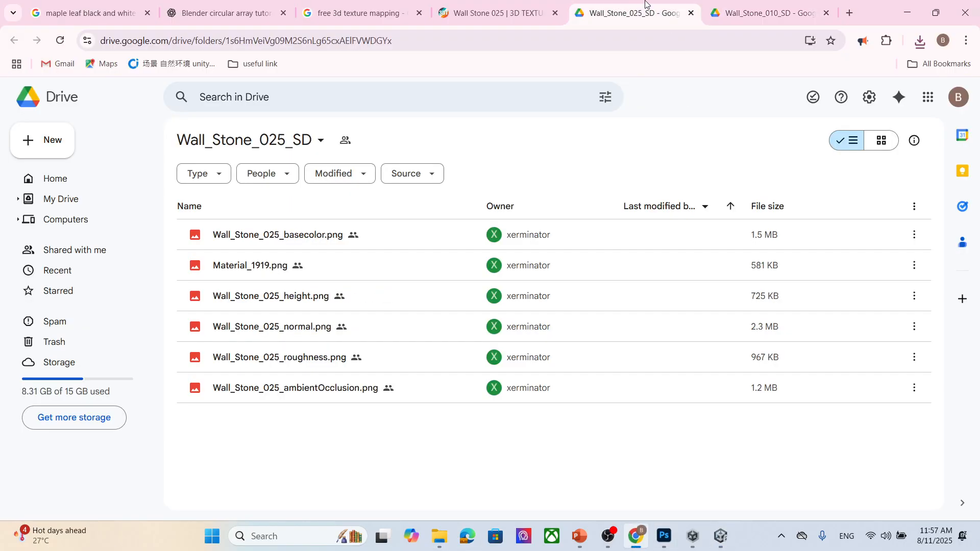
{"action": "left_click", "coordinate": [495, 13]}
{"action": "scroll", "coordinate": [678, 289], "scroll_direction": "down", "scroll_amount": 5}
{"action": "scroll", "coordinate": [677, 287], "scroll_direction": "up", "scroll_amount": 15}
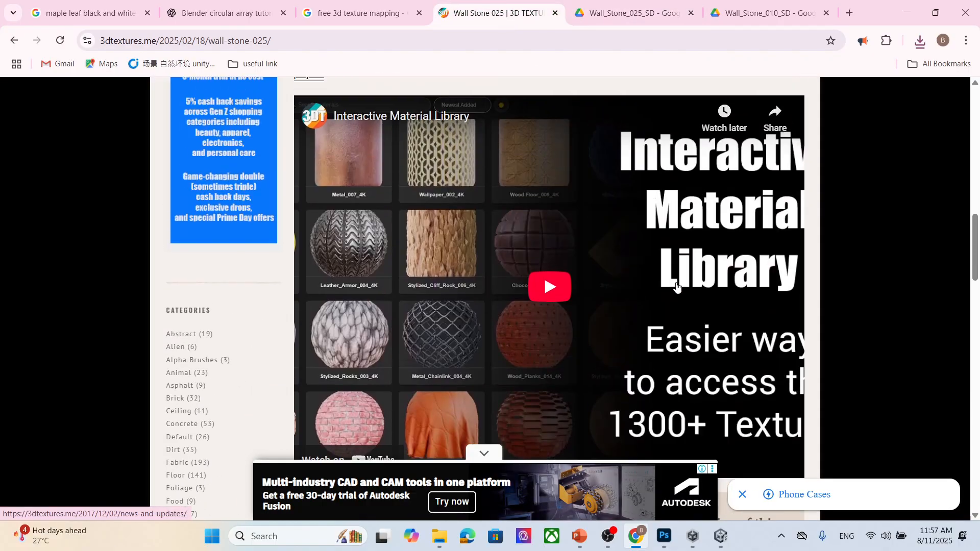
{"action": "scroll", "coordinate": [610, 263], "scroll_direction": "down", "scroll_amount": 5}
{"action": "scroll", "coordinate": [582, 252], "scroll_direction": "down", "scroll_amount": 5}
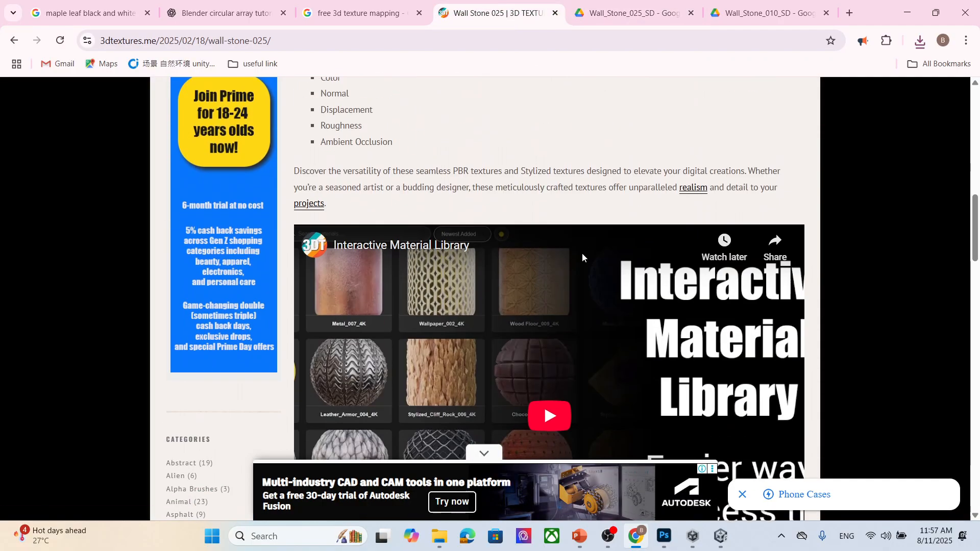
{"action": "scroll", "coordinate": [582, 253], "scroll_direction": "up", "scroll_amount": 5}
{"action": "scroll", "coordinate": [583, 253], "scroll_direction": "down", "scroll_amount": 15}
{"action": "scroll", "coordinate": [583, 253], "scroll_direction": "down", "scroll_amount": 5}
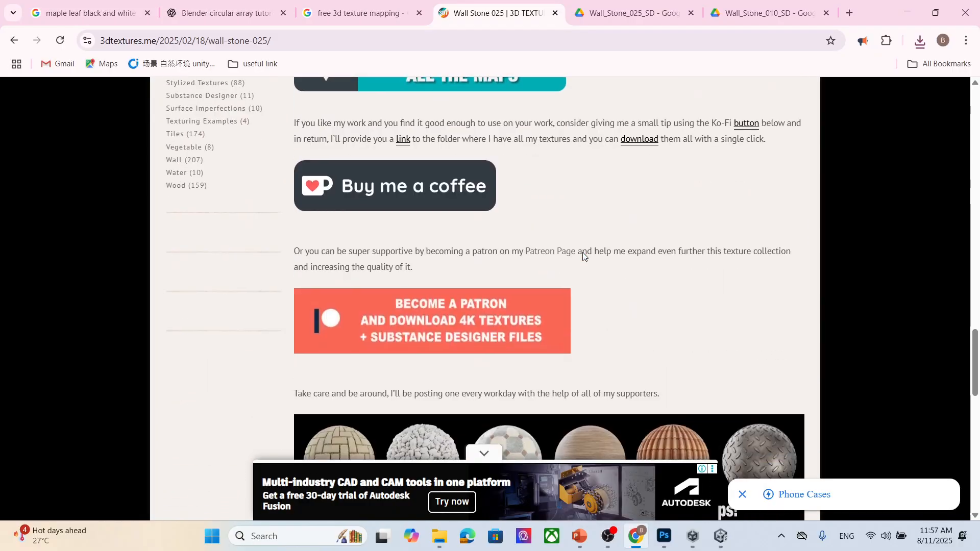
- Open the Wall_Stone_025 zip in Downloads and try to drag its Wall_Stone_025_SD folder into the project
{"action": "left_click", "coordinate": [908, 13]}
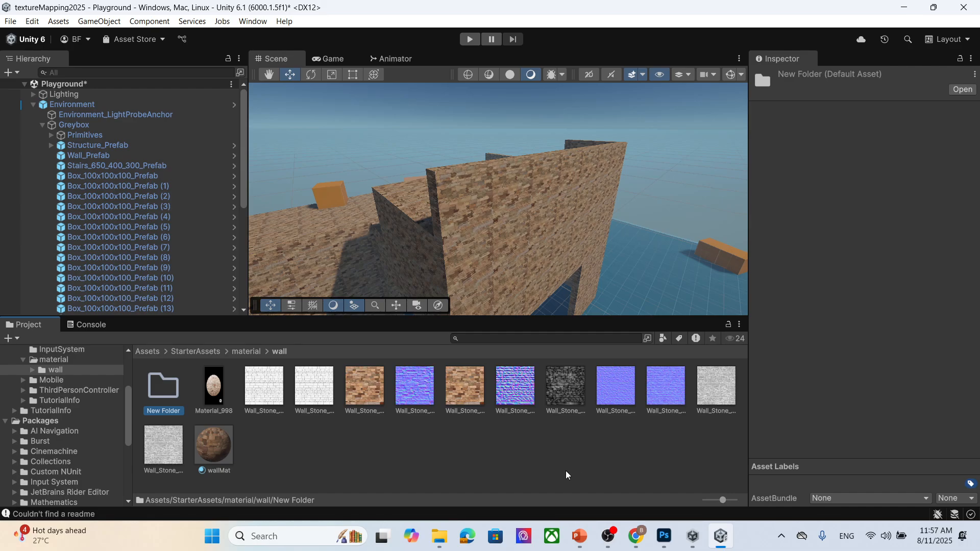
{"action": "mouse_move", "coordinate": [440, 535]}
{"action": "left_click", "coordinate": [547, 490]}
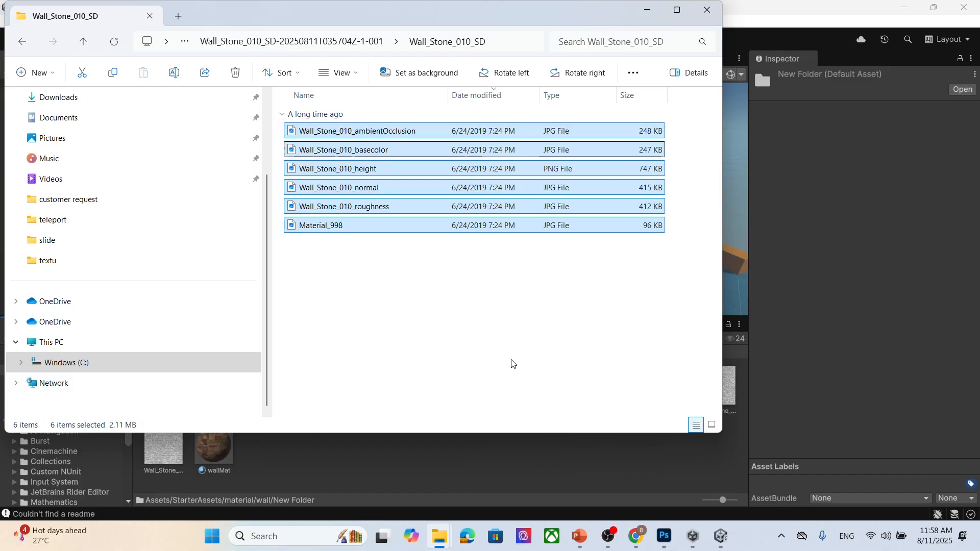
{"action": "left_click", "coordinate": [327, 43]}
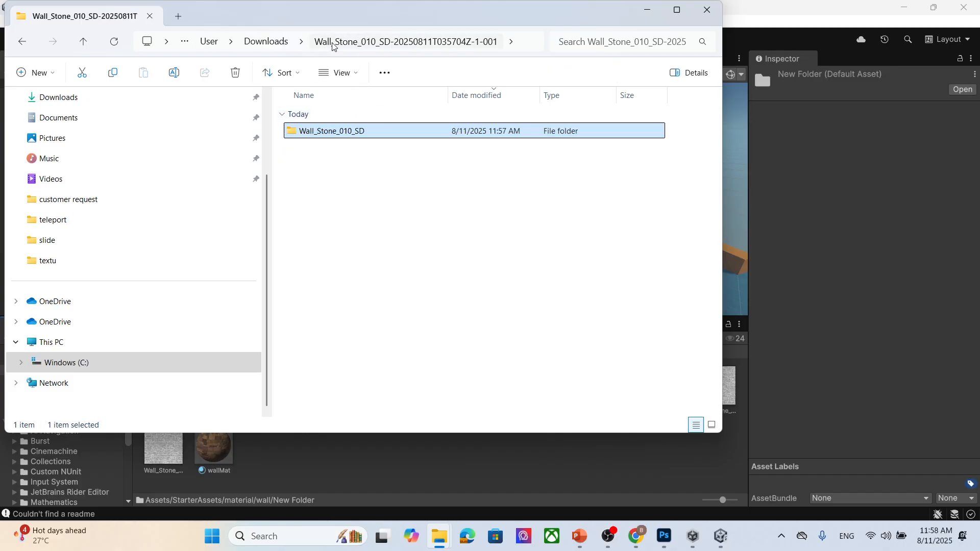
{"action": "left_click", "coordinate": [265, 43]}
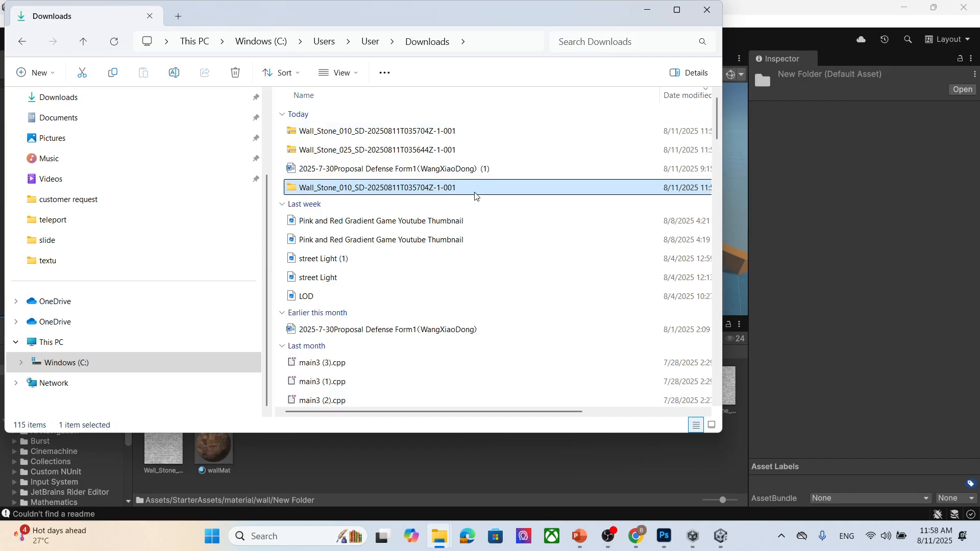
{"action": "double_click", "coordinate": [453, 149]}
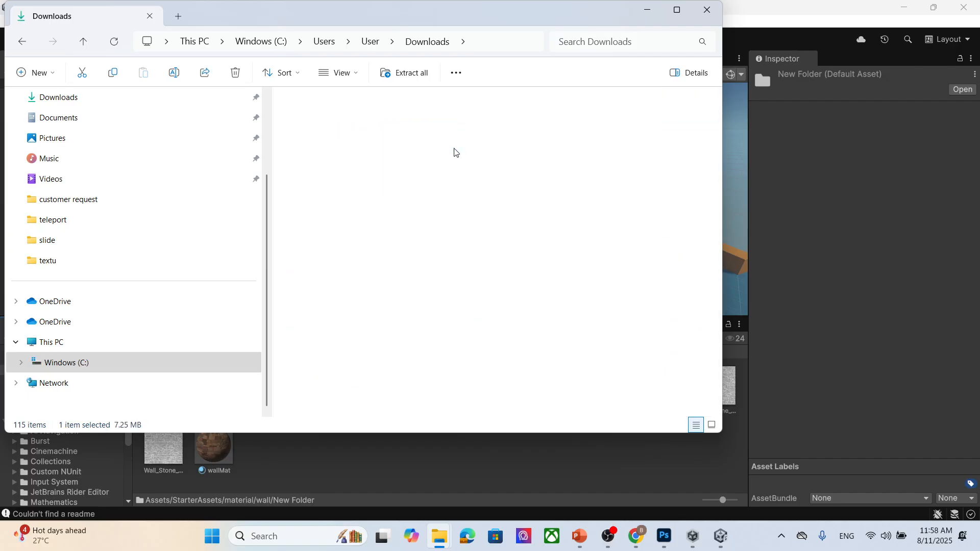
{"action": "double_click", "coordinate": [352, 117]}
{"action": "left_click_drag", "start_coordinate": [452, 281], "coordinate": [355, 114]}
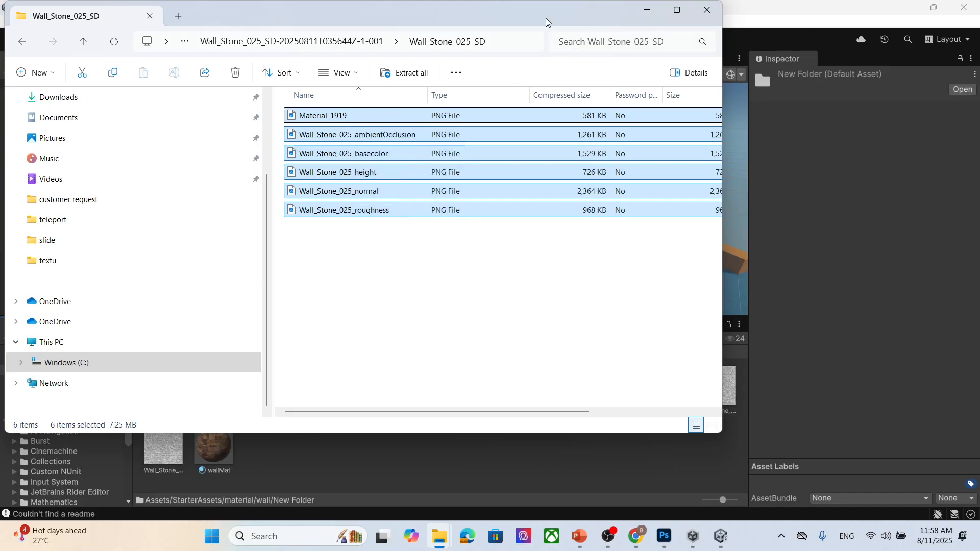
{"action": "left_click_drag", "start_coordinate": [546, 17], "coordinate": [729, 62]}
{"action": "left_click", "coordinate": [543, 87]}
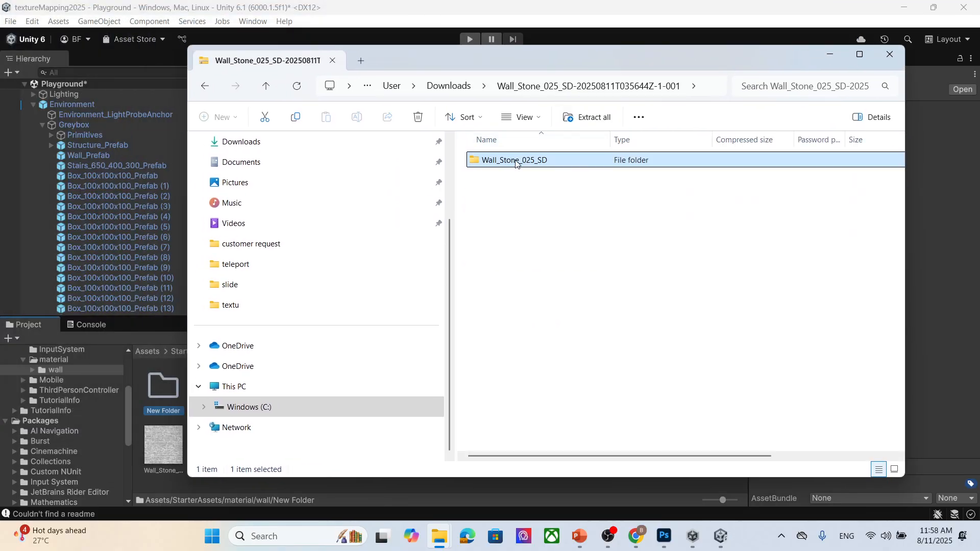
{"action": "left_click_drag", "start_coordinate": [517, 163], "coordinate": [311, 483]}
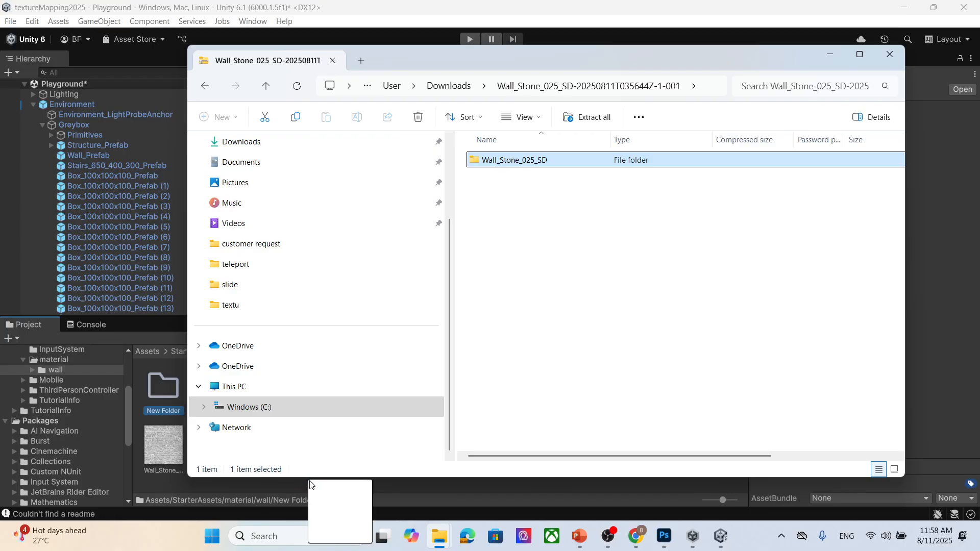
{"action": "left_click_drag", "start_coordinate": [619, 59], "coordinate": [638, 57]}
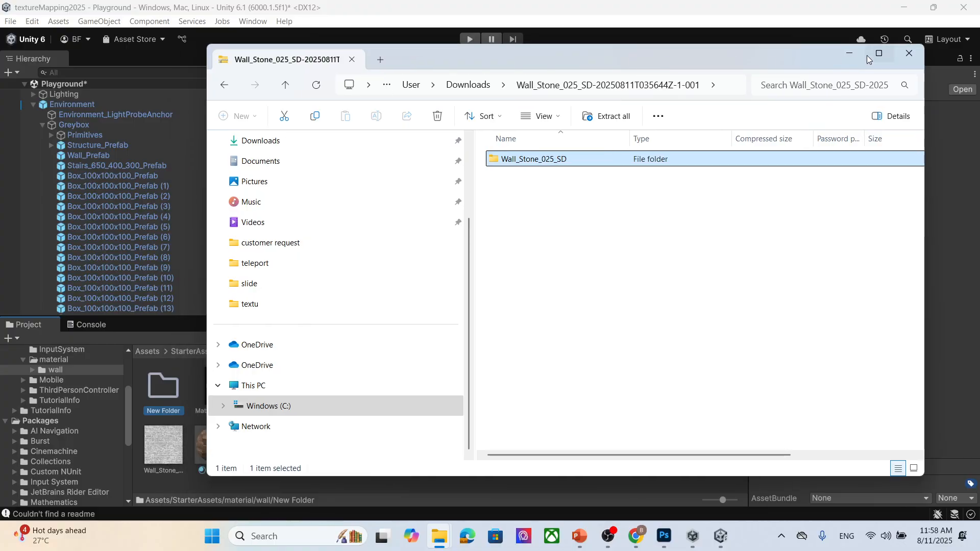
{"action": "left_click", "coordinate": [845, 51]}
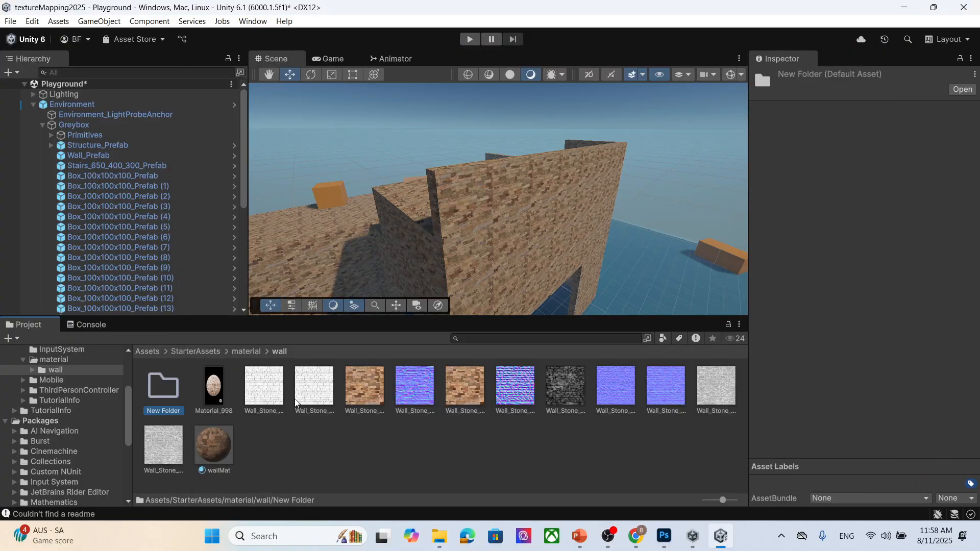
- Open the project's new folder and try to drag the six Wall_Stone_025 textures from the zip into it
{"action": "double_click", "coordinate": [164, 392]}
{"action": "left_click", "coordinate": [279, 351]}
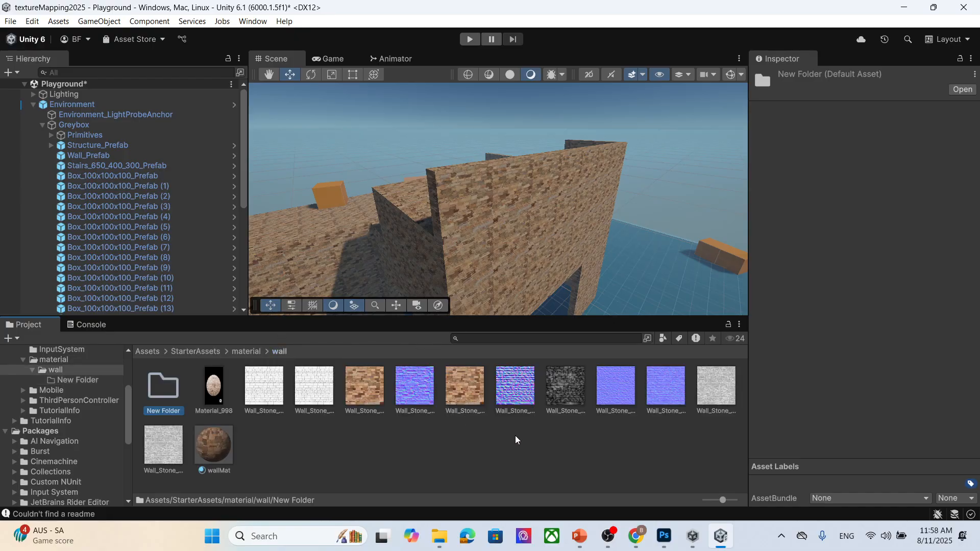
{"action": "mouse_move", "coordinate": [440, 543]}
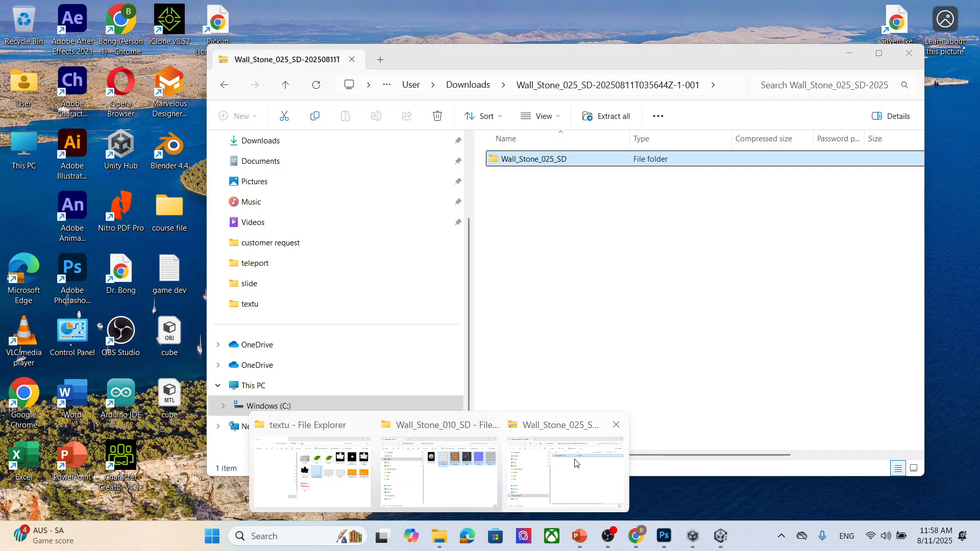
{"action": "left_click", "coordinate": [575, 461]}
{"action": "left_click_drag", "start_coordinate": [589, 49], "coordinate": [747, 86]}
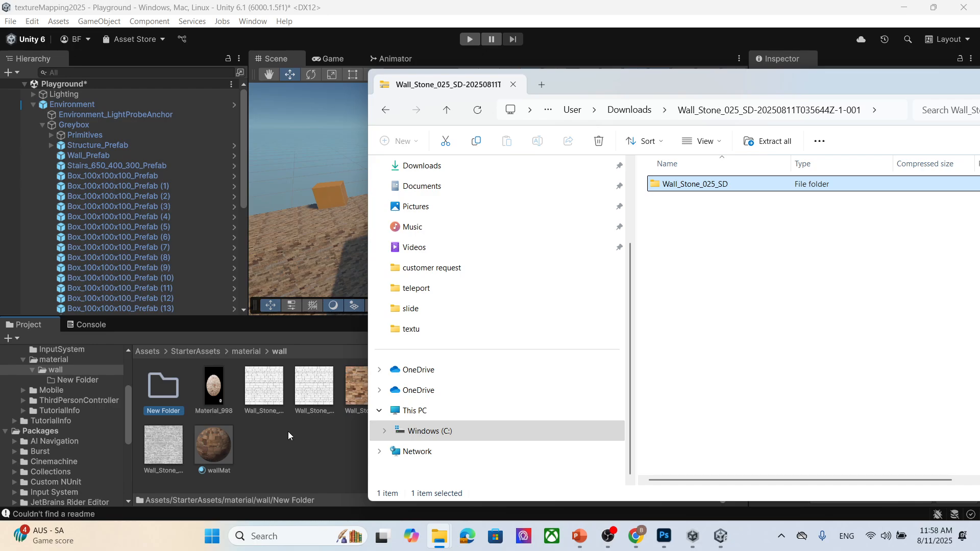
{"action": "double_click", "coordinate": [738, 185]}
{"action": "left_click_drag", "start_coordinate": [767, 313], "coordinate": [702, 189]}
{"action": "left_click_drag", "start_coordinate": [165, 387], "coordinate": [166, 389]}
{"action": "double_click", "coordinate": [168, 394]}
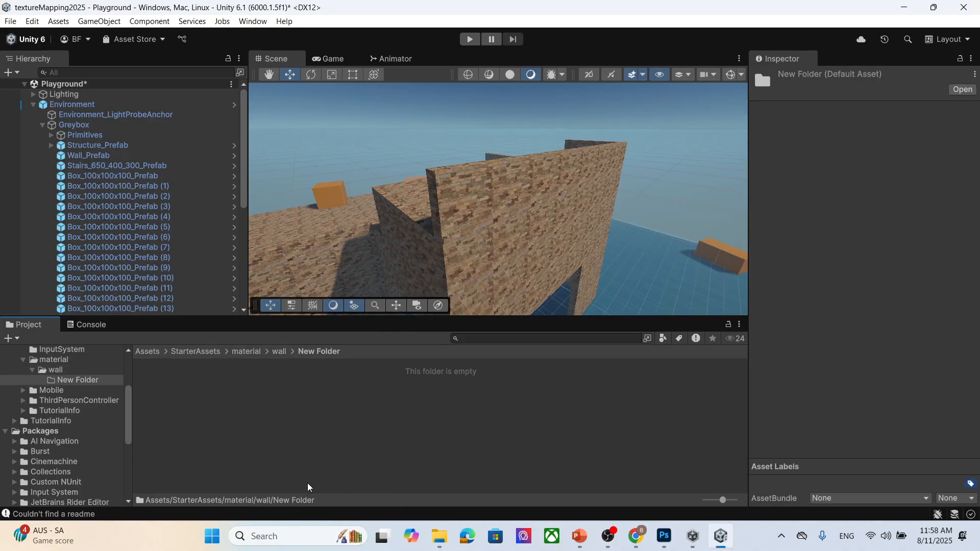
{"action": "mouse_move", "coordinate": [440, 536]}
{"action": "left_click", "coordinate": [562, 475]}
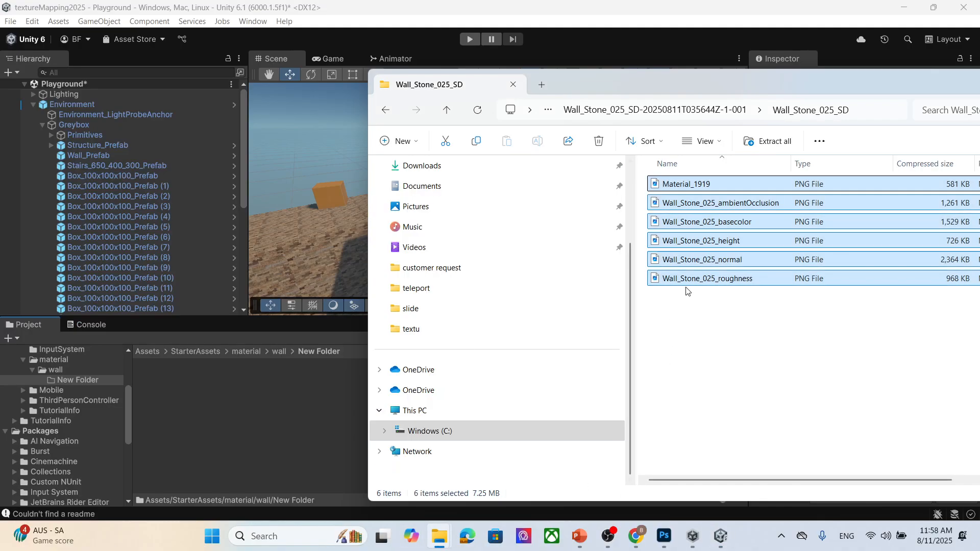
{"action": "left_click_drag", "start_coordinate": [687, 280], "coordinate": [253, 414]}
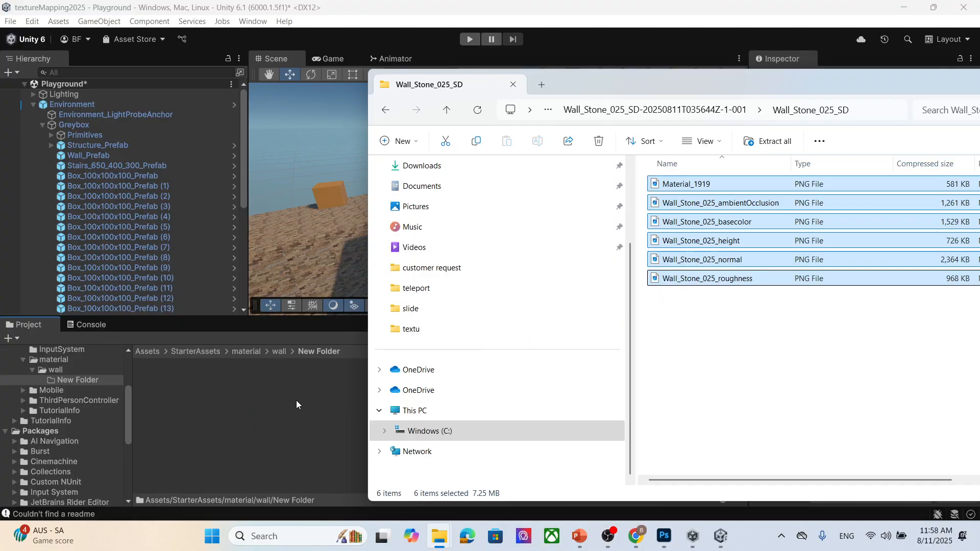
{"action": "left_click", "coordinate": [710, 325]}
{"action": "left_click_drag", "start_coordinate": [742, 337], "coordinate": [743, 239]}
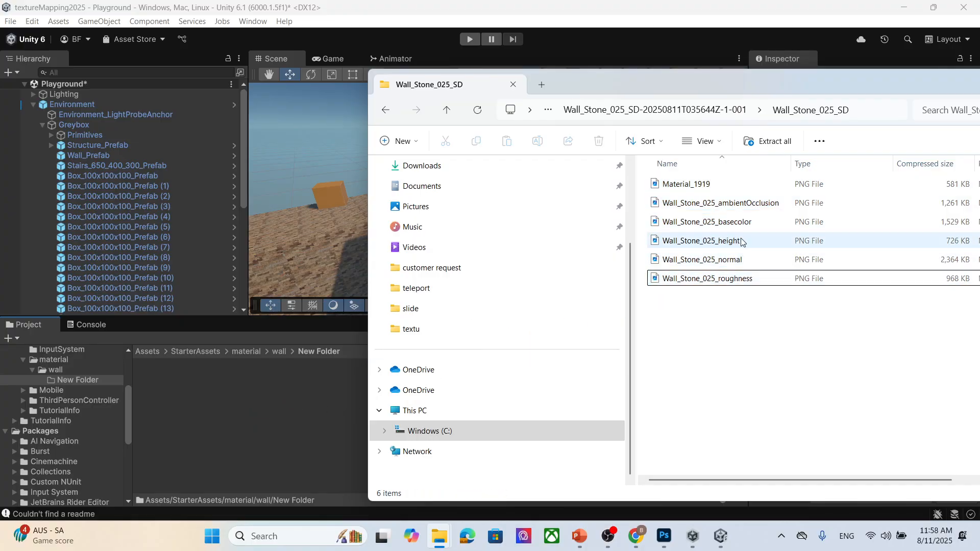
{"action": "left_click", "coordinate": [749, 225]}
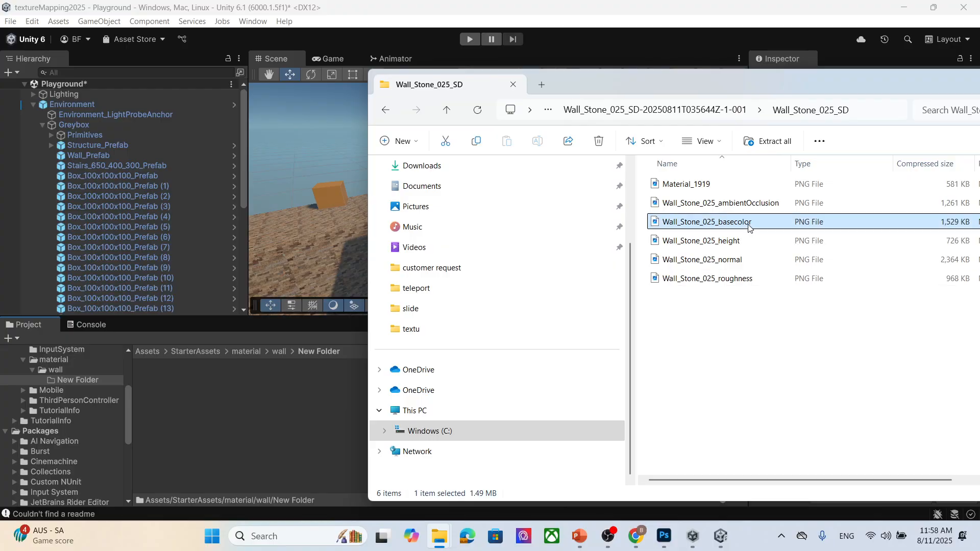
{"action": "left_click", "coordinate": [176, 428]}
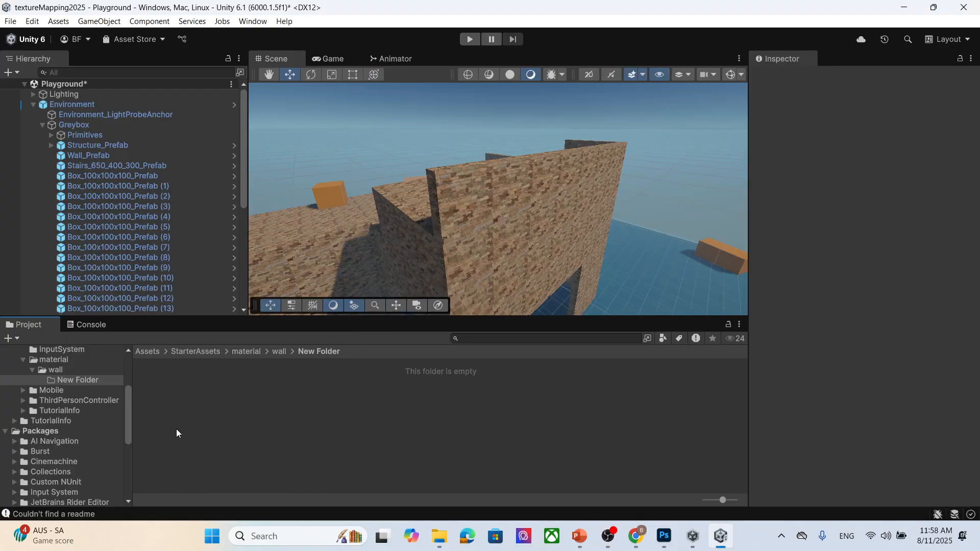
{"action": "left_click", "coordinate": [285, 351]}
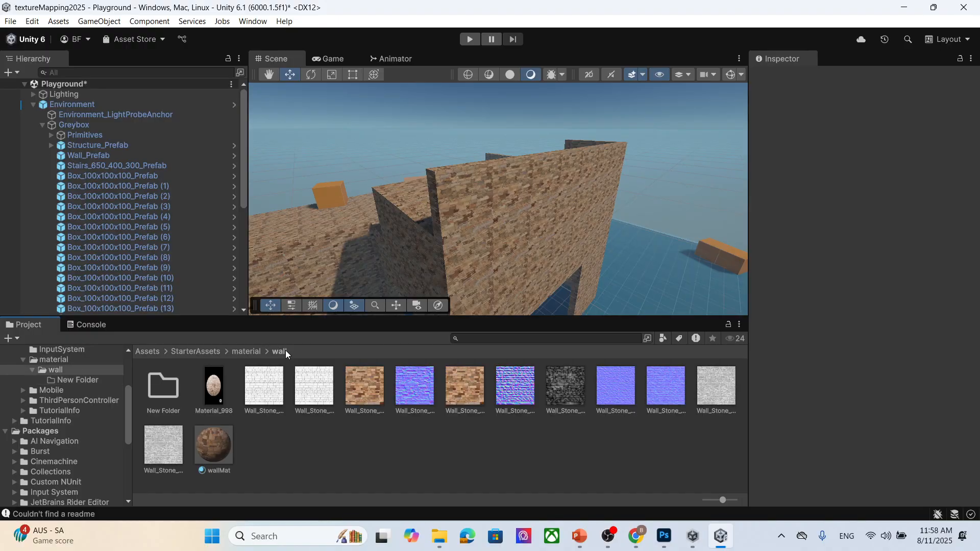
{"action": "double_click", "coordinate": [167, 394]}
{"action": "mouse_move", "coordinate": [439, 537]}
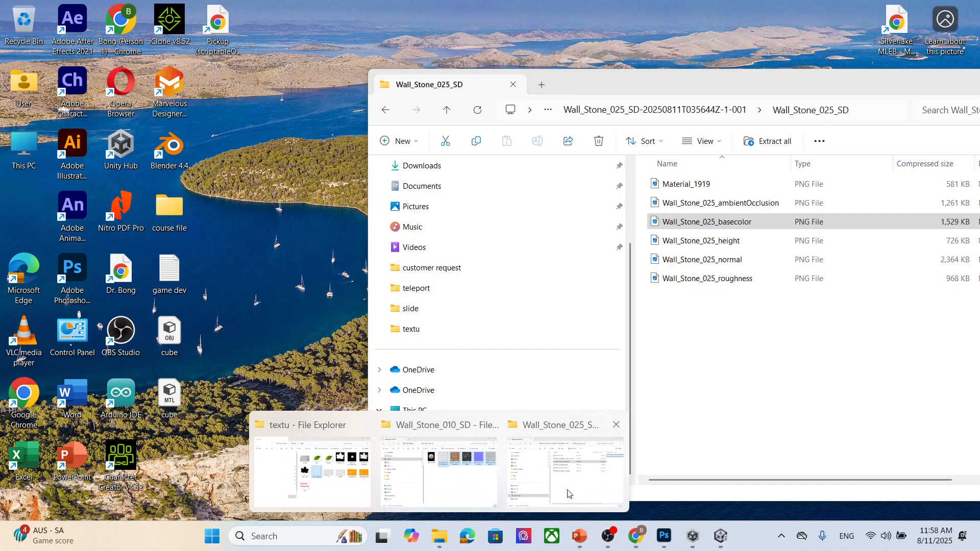
{"action": "left_click", "coordinate": [438, 485]}
{"action": "left_click_drag", "start_coordinate": [794, 373], "coordinate": [754, 238]}
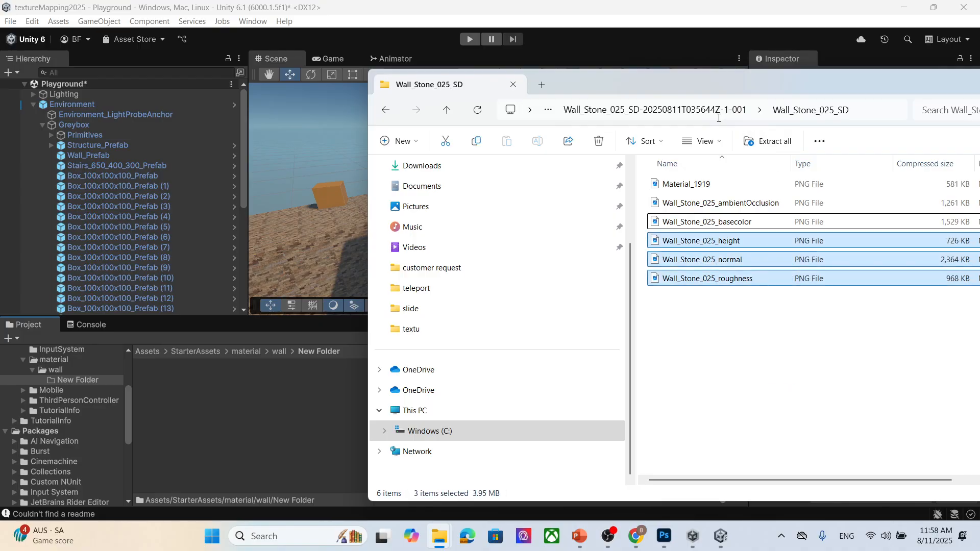
- Extract the Wall_Stone_025 zip in Downloads and open the extracted Wall_Stone_025_SD folder
{"action": "left_click", "coordinate": [710, 110]}
{"action": "left_click", "coordinate": [632, 110]}
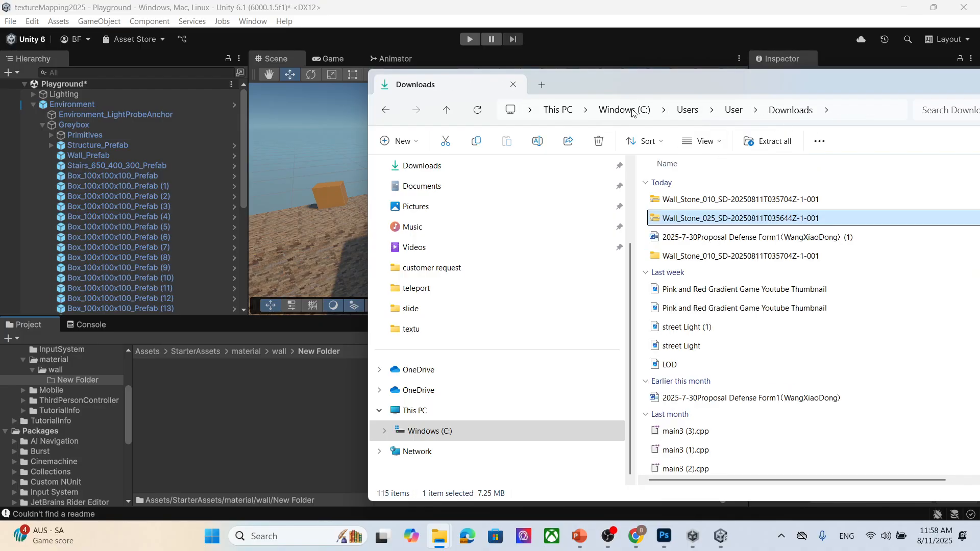
{"action": "right_click", "coordinate": [705, 220]}
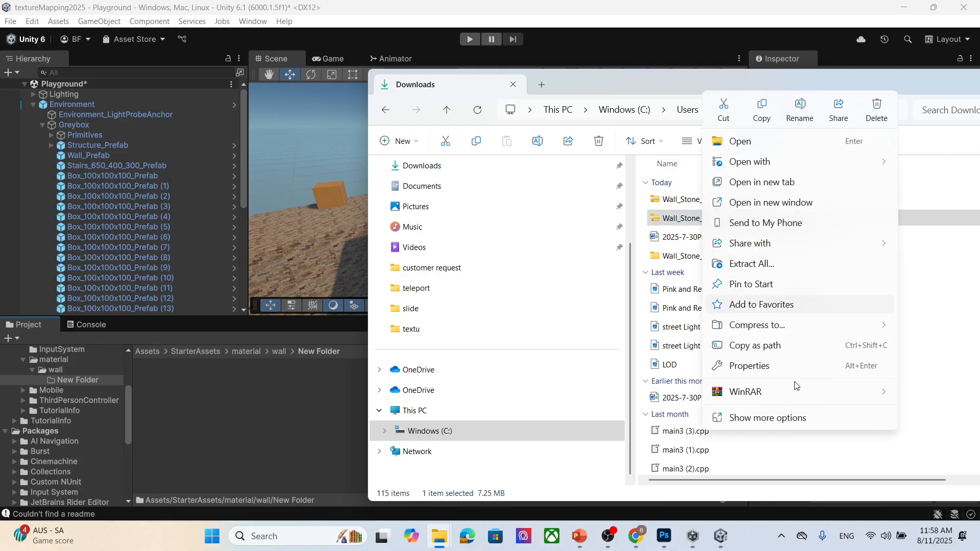
{"action": "mouse_move", "coordinate": [842, 394]}
{"action": "left_click", "coordinate": [631, 436]}
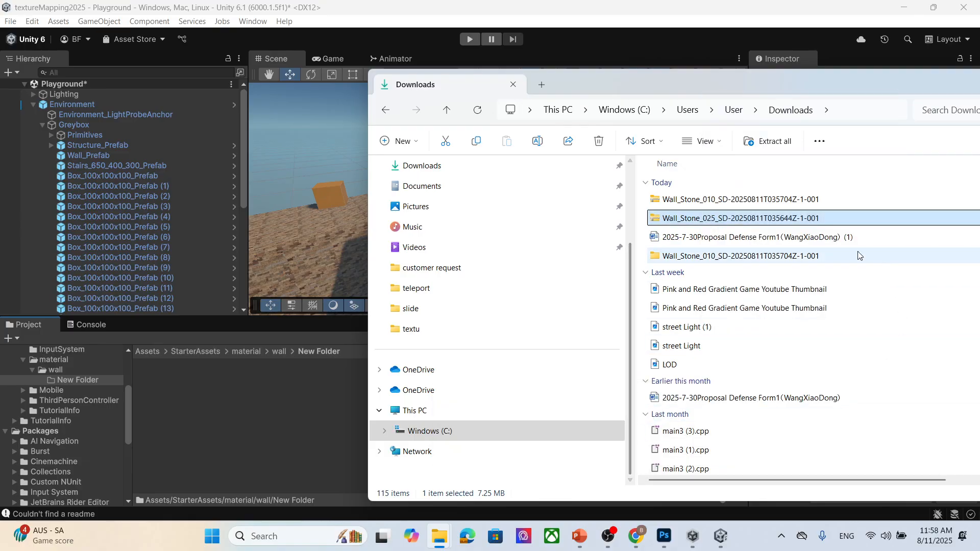
{"action": "double_click", "coordinate": [773, 219]}
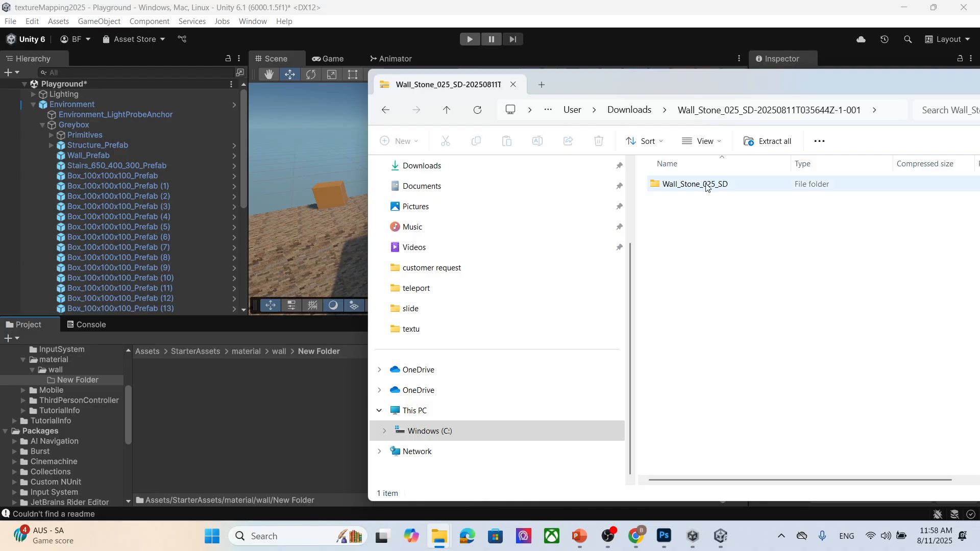
{"action": "left_click", "coordinate": [633, 111]}
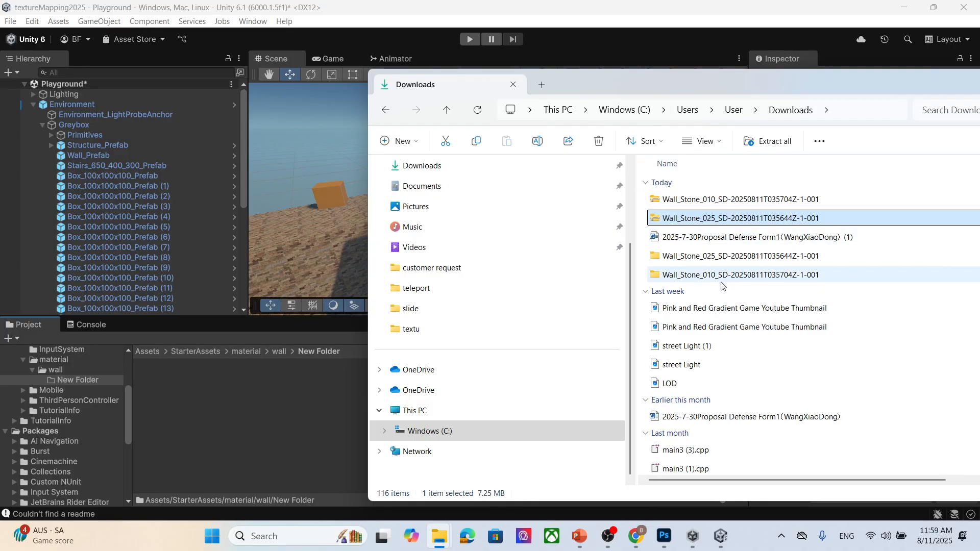
{"action": "double_click", "coordinate": [725, 256]}
{"action": "left_click", "coordinate": [760, 204]}
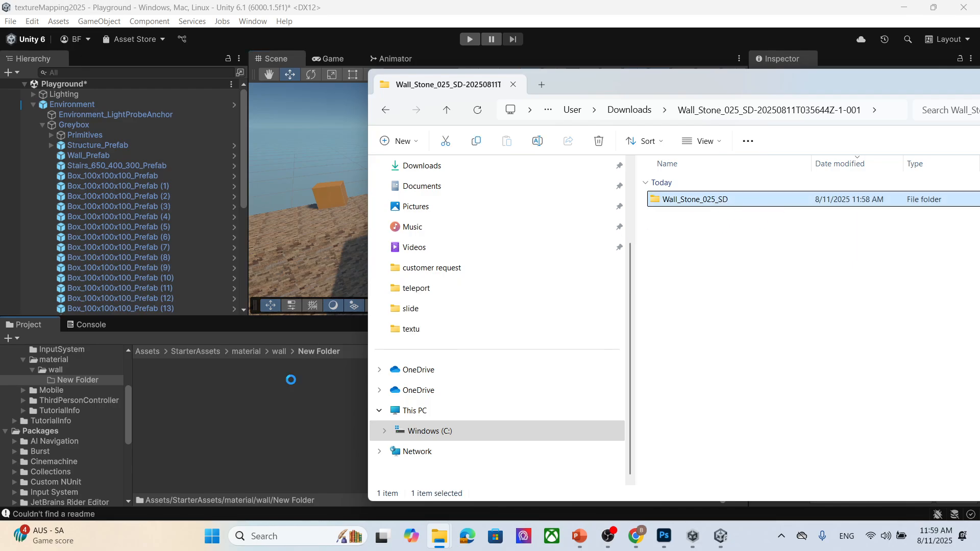
- Import the extracted Wall_Stone_025_SD folder into the project's new folder and open it
{"action": "left_click_drag", "start_coordinate": [933, 84], "coordinate": [784, 81]}
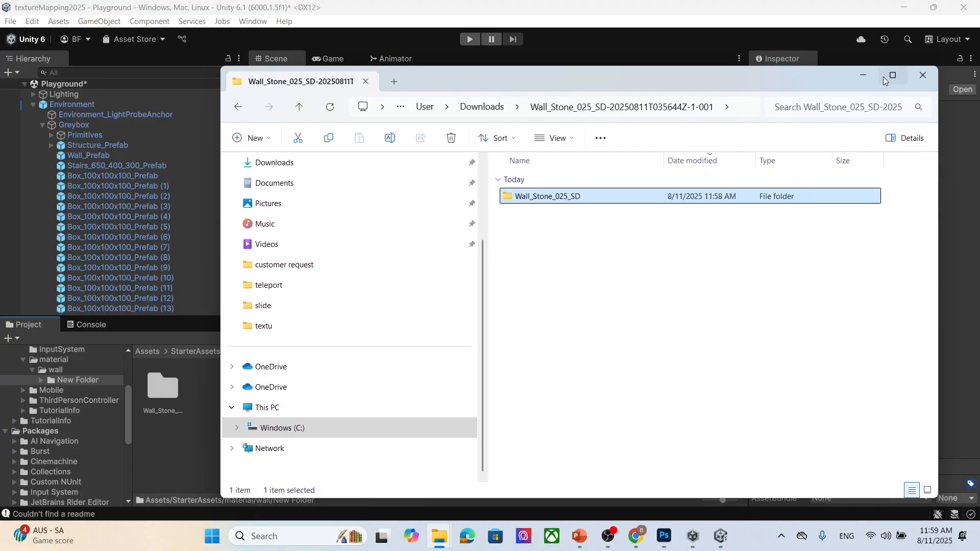
{"action": "left_click", "coordinate": [863, 79]}
{"action": "double_click", "coordinate": [166, 387]}
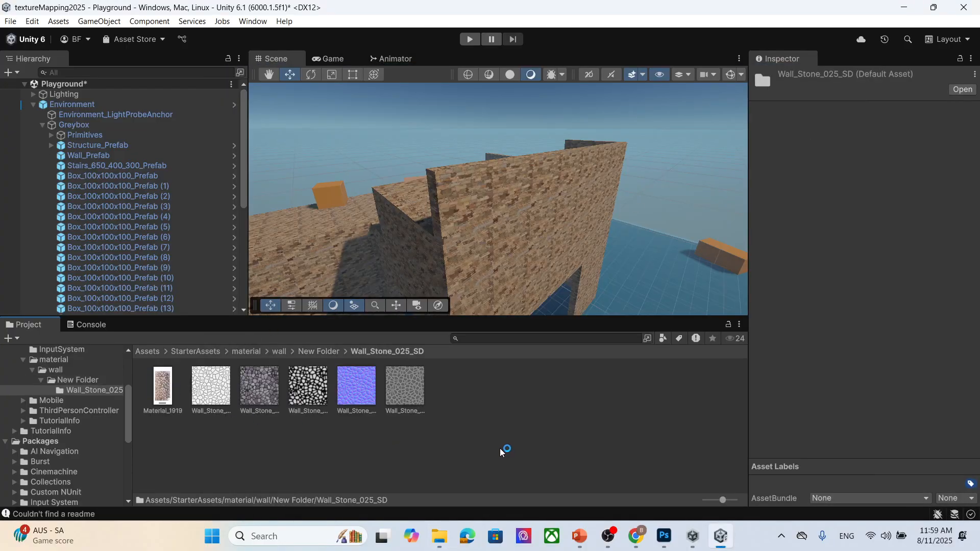
- Create a new material in the Wall_Stone_025_SD folder named rockWall
{"action": "right_click", "coordinate": [501, 428]}
{"action": "mouse_move", "coordinate": [573, 109]}
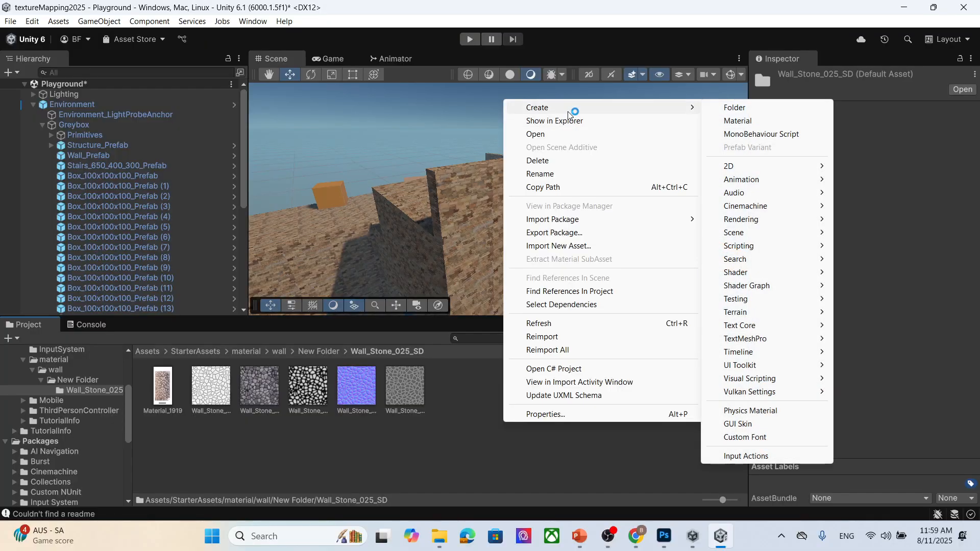
{"action": "left_click", "coordinate": [792, 121]}
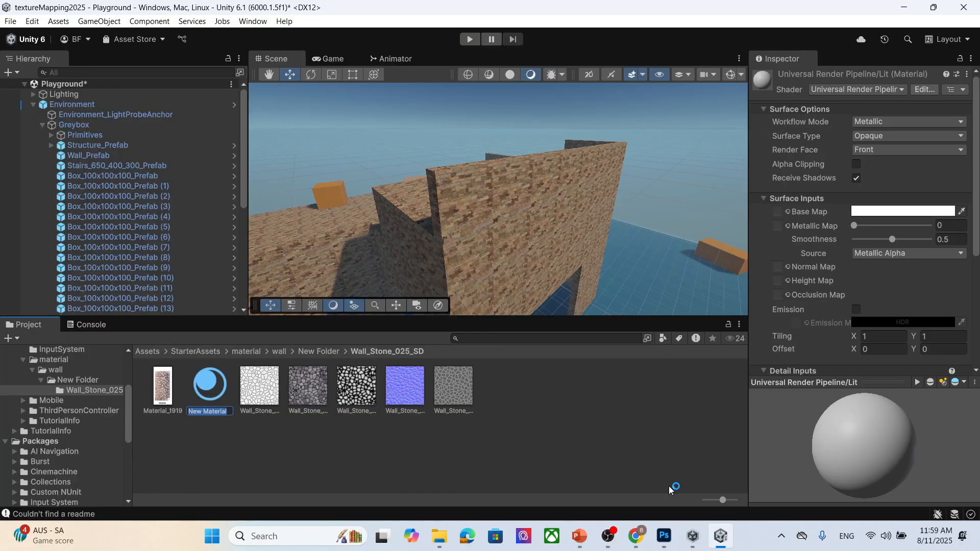
{"action": "type", "text": "s"}
{"action": "type", "text": "ockWall"}
{"action": "key", "text": "Return"}
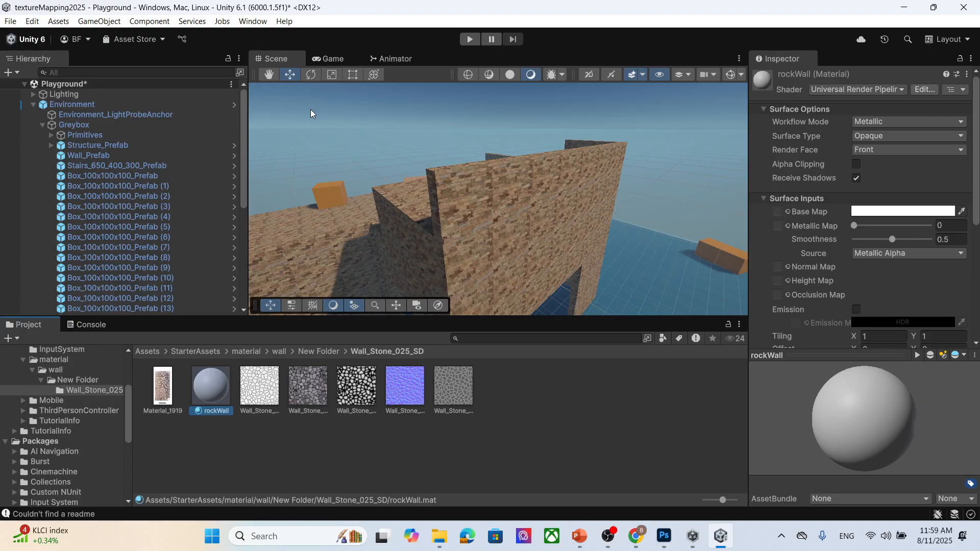
- Apply rockWall to the wall in the scene and assign the Wall_Stone_025 base color texture as its Base Map
{"action": "left_click_drag", "start_coordinate": [225, 382], "coordinate": [488, 284]}
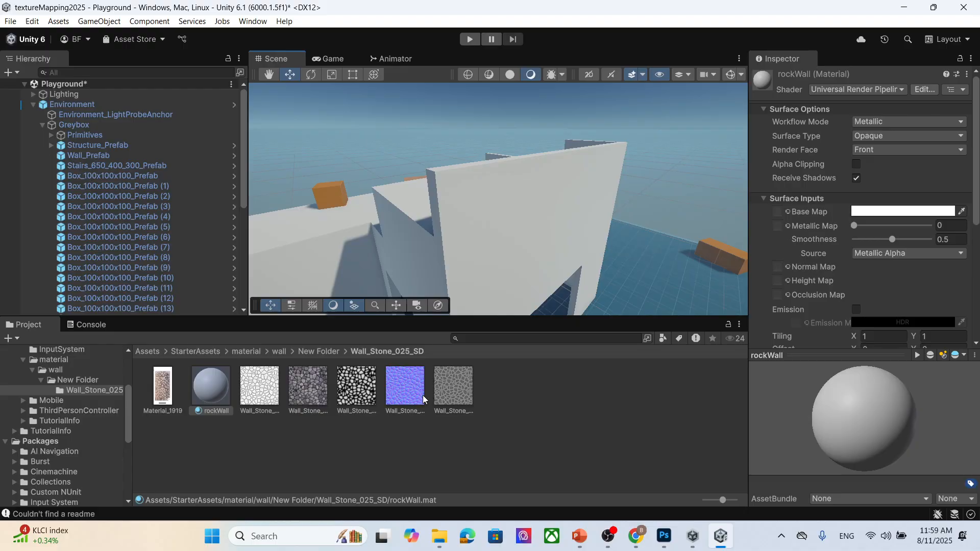
{"action": "left_click_drag", "start_coordinate": [313, 391], "coordinate": [781, 213]}
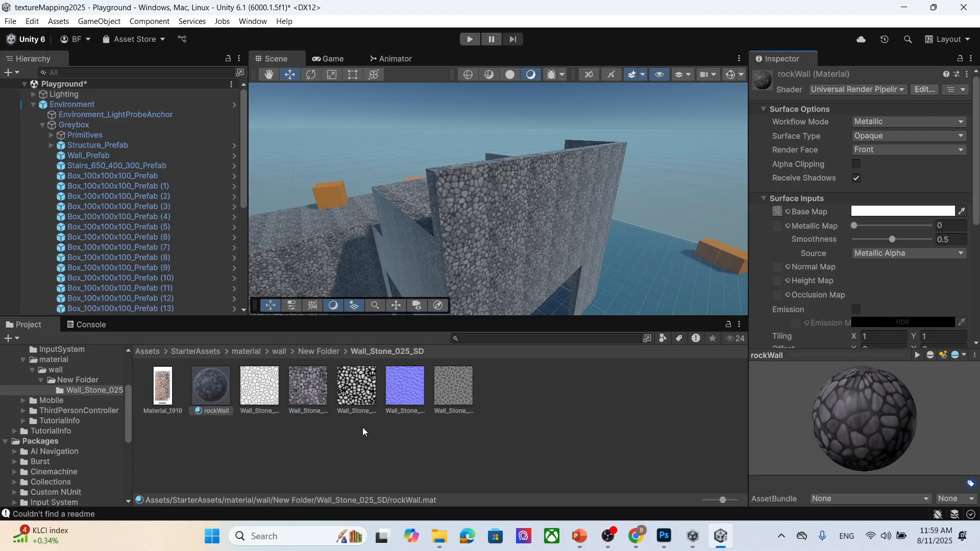
- Assign the Wall_Stone_025 normal texture to the rockWall material's Normal Map
{"action": "left_click", "coordinate": [267, 388]}
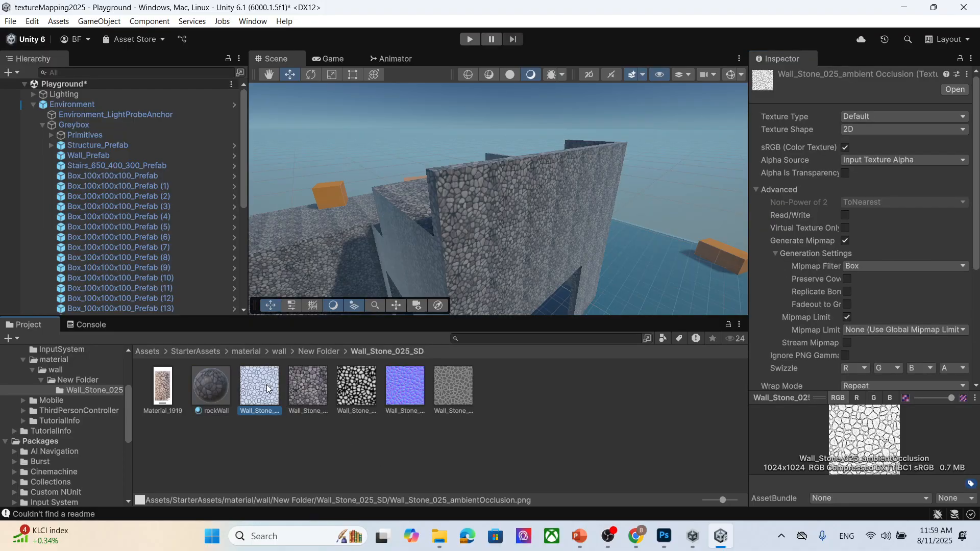
{"action": "left_click", "coordinate": [366, 399]}
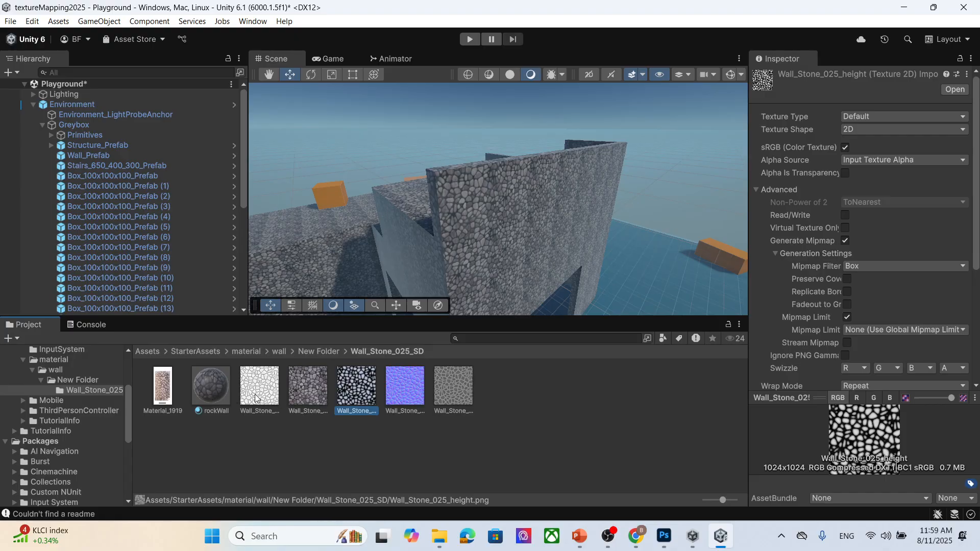
{"action": "left_click", "coordinate": [406, 391]}
{"action": "left_click", "coordinate": [217, 396]}
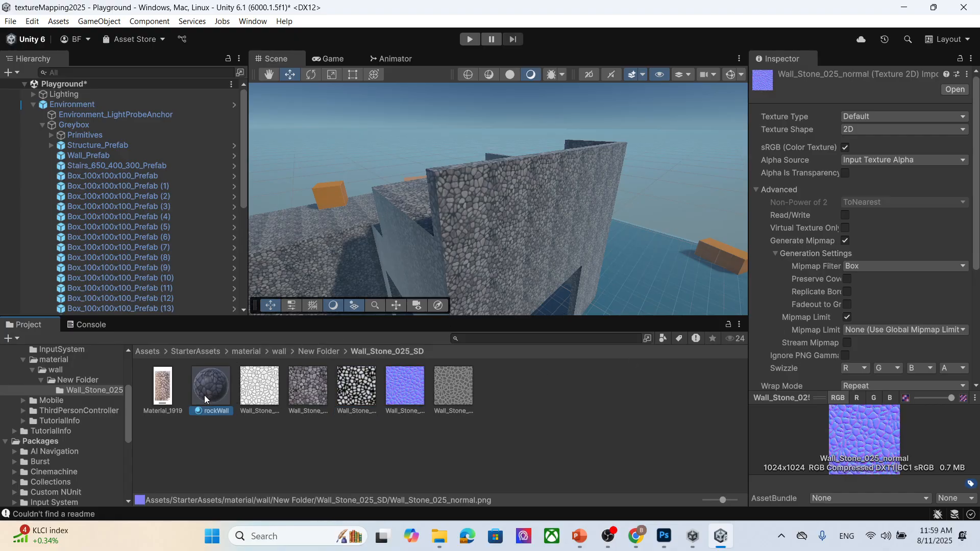
{"action": "left_click_drag", "start_coordinate": [406, 388], "coordinate": [780, 266]}
- Zoom in and out on the wall to examine the normal-mapped stone surface
{"action": "scroll", "coordinate": [554, 237], "scroll_direction": "up", "scroll_amount": 5}
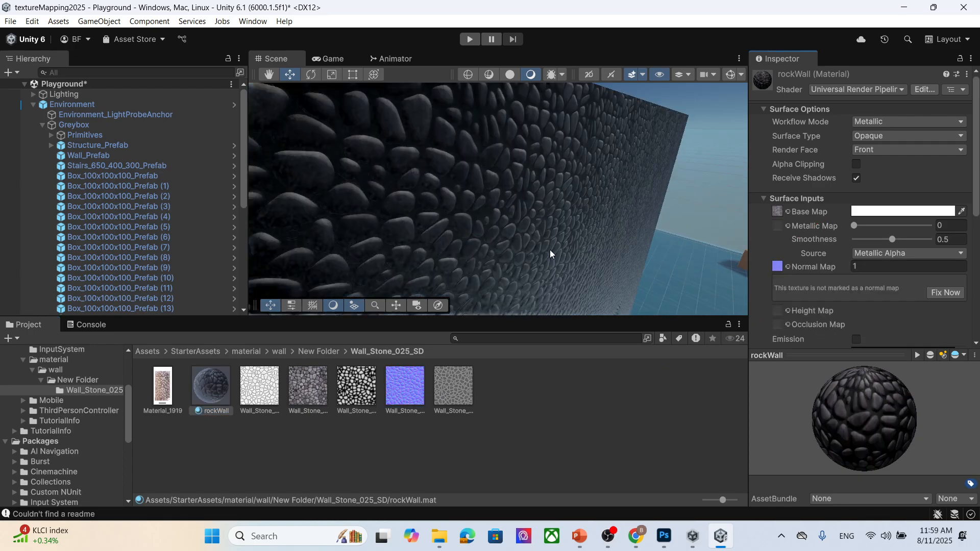
{"action": "scroll", "coordinate": [543, 252], "scroll_direction": "down", "scroll_amount": 10}
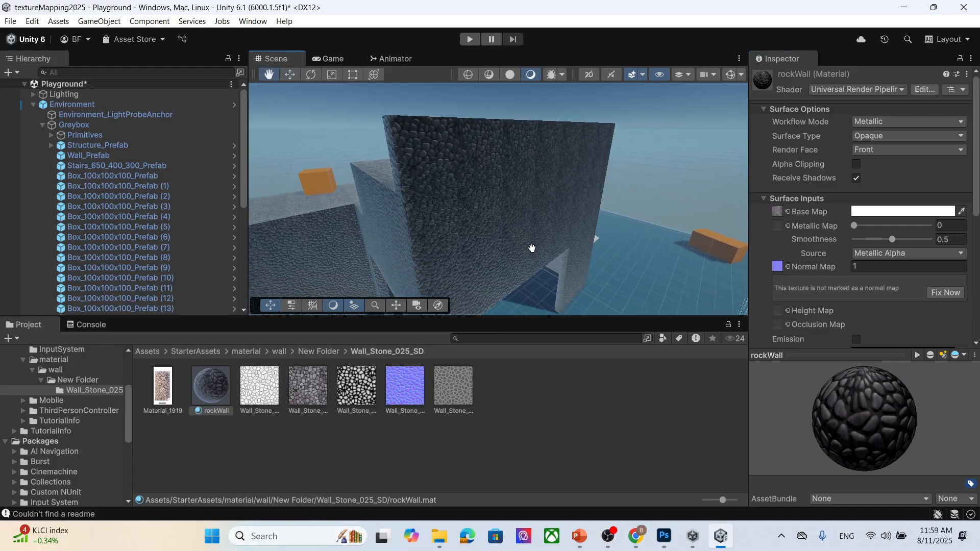
{"action": "scroll", "coordinate": [494, 228], "scroll_direction": "up", "scroll_amount": 8}
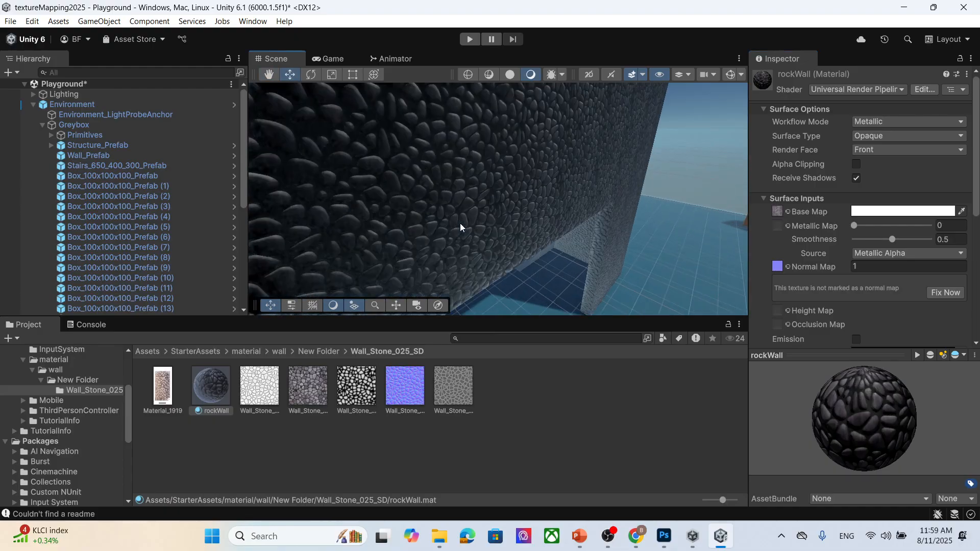
{"action": "scroll", "coordinate": [460, 222], "scroll_direction": "down", "scroll_amount": 6}
{"action": "scroll", "coordinate": [459, 223], "scroll_direction": "down", "scroll_amount": 4}
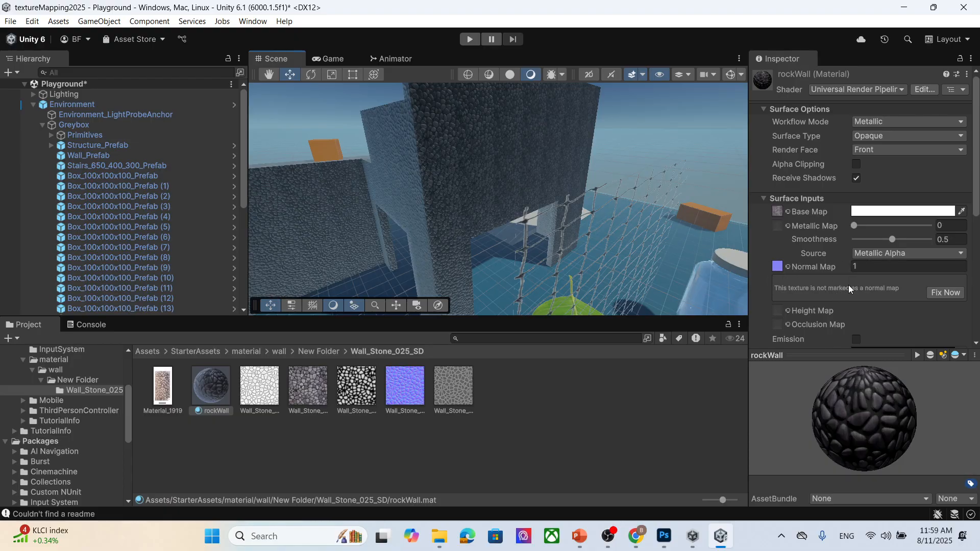
{"action": "scroll", "coordinate": [849, 286], "scroll_direction": "down", "scroll_amount": 2}
- Assign the Wall_Stone_025 height texture as rockWall's Height Map and set its strength to 0.08
{"action": "left_click", "coordinate": [367, 392]}
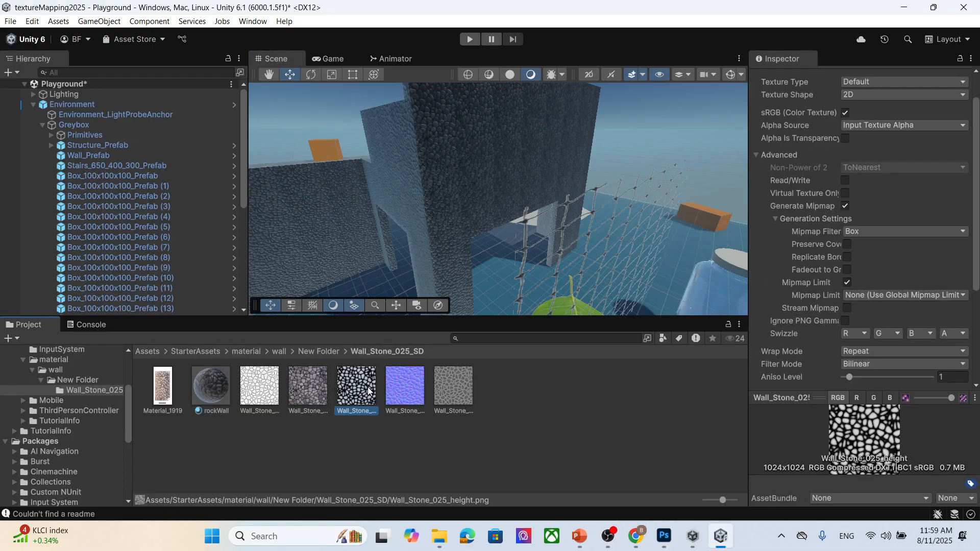
{"action": "left_click", "coordinate": [211, 386]}
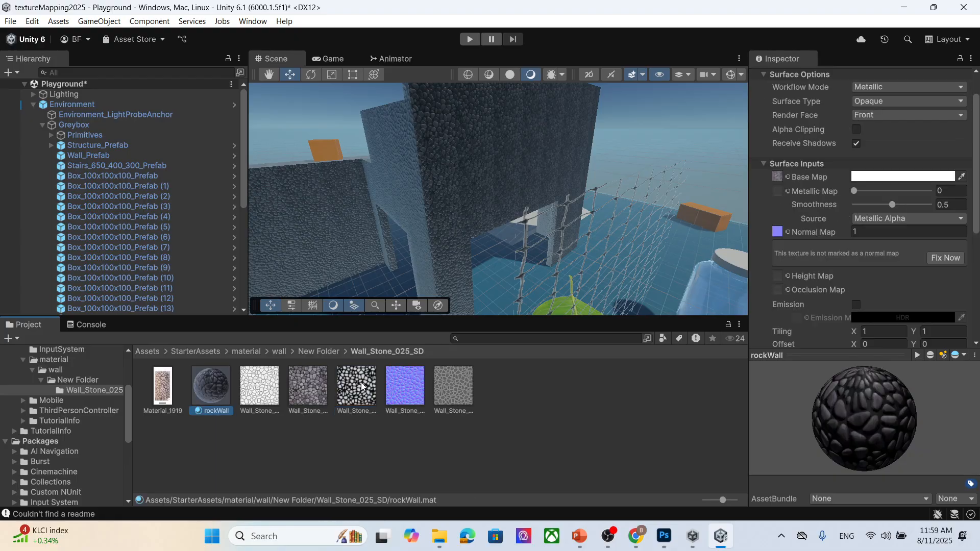
{"action": "left_click_drag", "start_coordinate": [361, 386], "coordinate": [778, 276]}
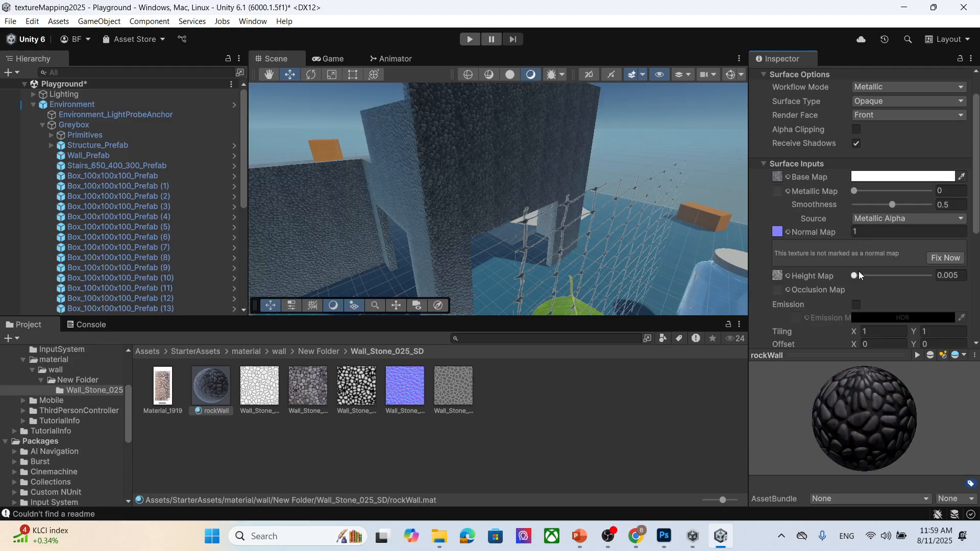
{"action": "left_click_drag", "start_coordinate": [855, 277], "coordinate": [937, 283]}
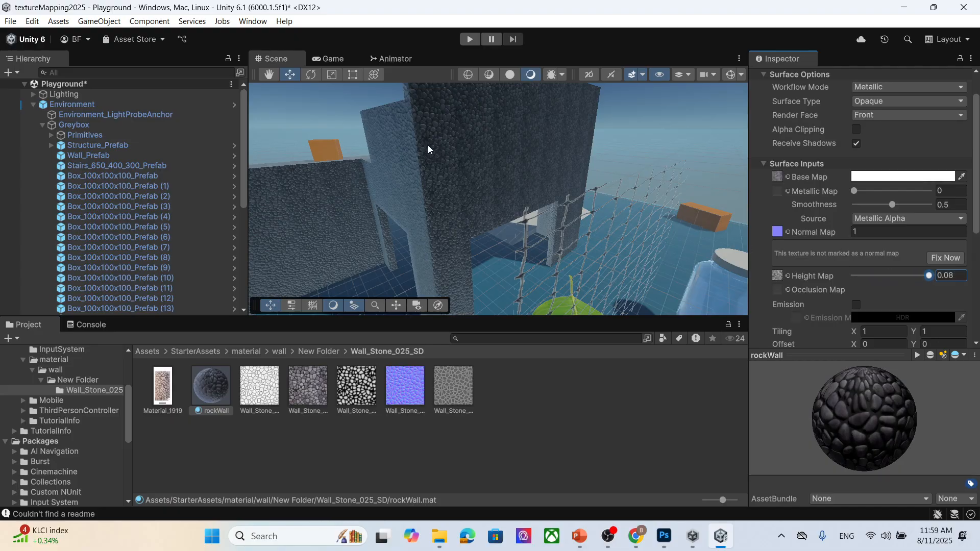
- Orbit and zoom around the wall to examine the height-mapped stone surface
{"action": "scroll", "coordinate": [431, 153], "scroll_direction": "up", "scroll_amount": 3}
{"action": "scroll", "coordinate": [429, 163], "scroll_direction": "down", "scroll_amount": 5}
{"action": "left_click_drag", "start_coordinate": [432, 199], "coordinate": [387, 227], "text": "alt"}
{"action": "mouse_move", "coordinate": [387, 227]}
{"action": "middle_mouse_down"}
{"action": "mouse_move", "coordinate": [407, 212]}
{"action": "mouse_move", "coordinate": [397, 217]}
{"action": "middle_mouse_up"}
{"action": "scroll", "coordinate": [398, 216], "scroll_direction": "up", "scroll_amount": 2}
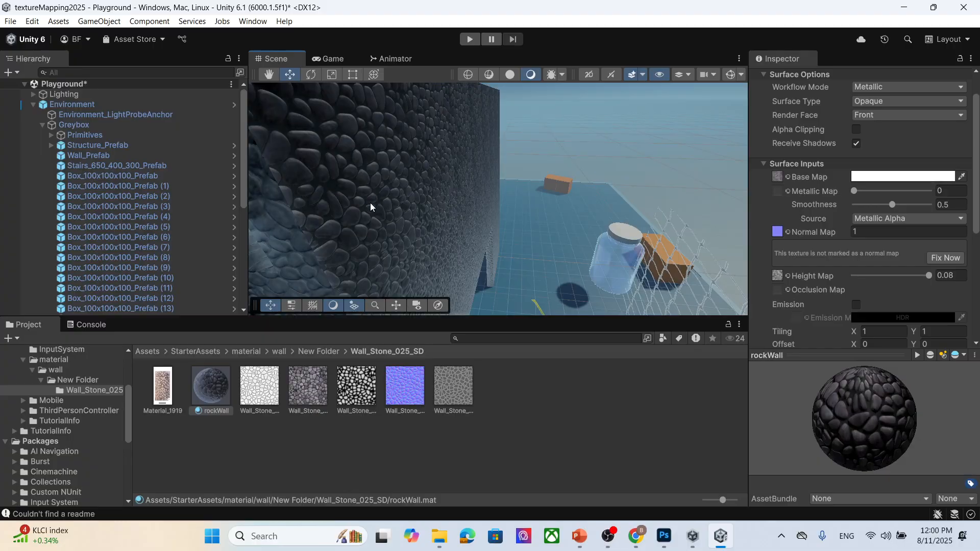
{"action": "scroll", "coordinate": [371, 207], "scroll_direction": "up", "scroll_amount": 1}
{"action": "scroll", "coordinate": [369, 217], "scroll_direction": "down", "scroll_amount": 2}
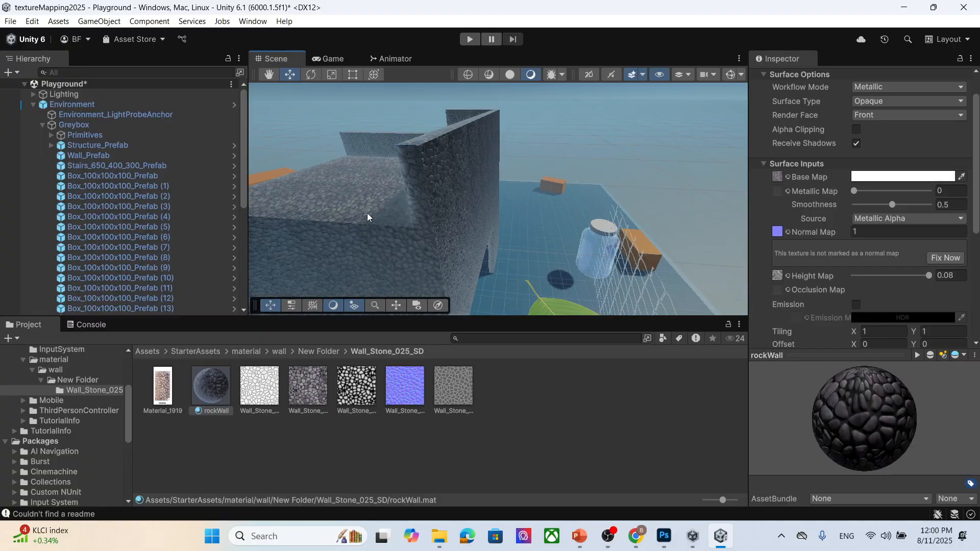
{"action": "scroll", "coordinate": [367, 214], "scroll_direction": "up", "scroll_amount": 2}
{"action": "scroll", "coordinate": [415, 209], "scroll_direction": "up", "scroll_amount": 1}
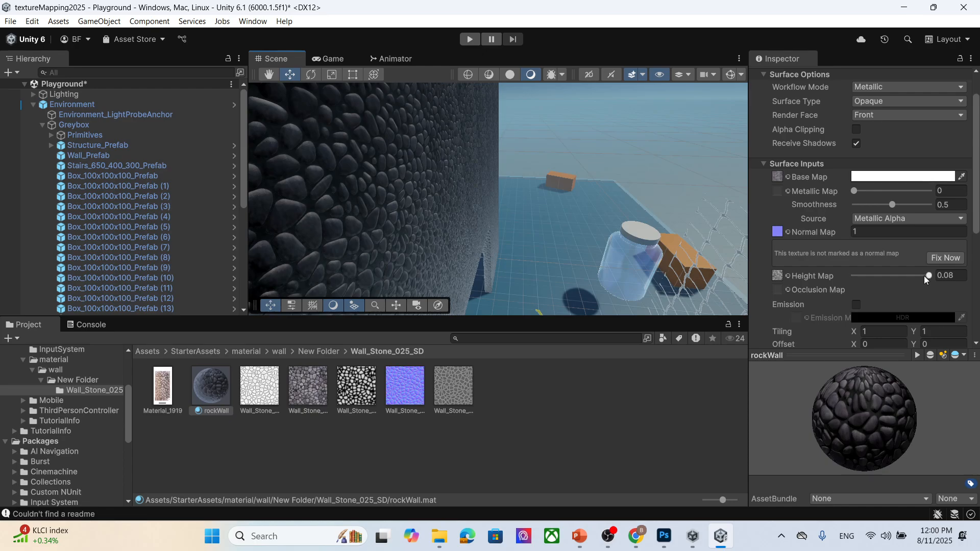
{"action": "left_click_drag", "start_coordinate": [929, 276], "coordinate": [958, 305]}
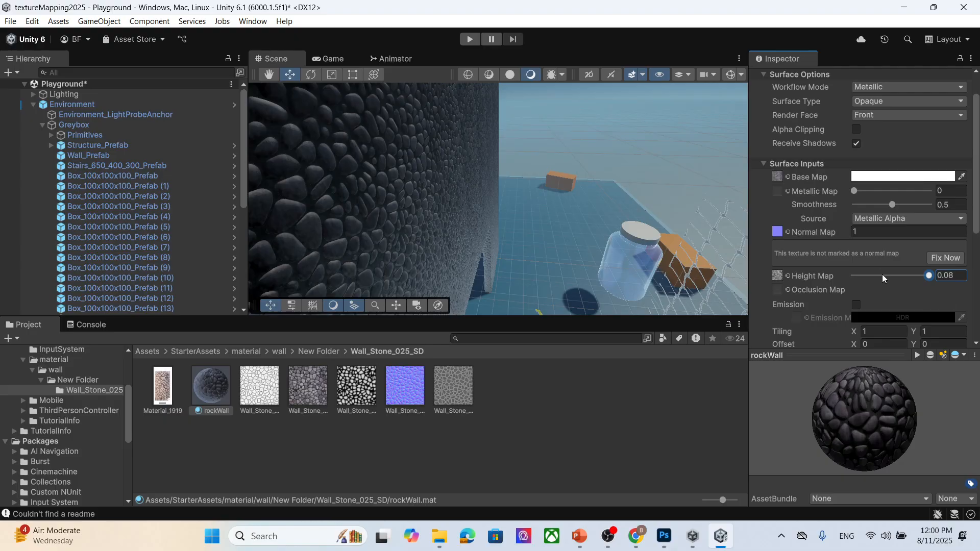
- Assign the Wall_Stone_025 ambient occlusion texture to rockWall's Occlusion Map
{"action": "scroll", "coordinate": [878, 265], "scroll_direction": "down", "scroll_amount": 2}
{"action": "left_click_drag", "start_coordinate": [266, 386], "coordinate": [777, 256]}
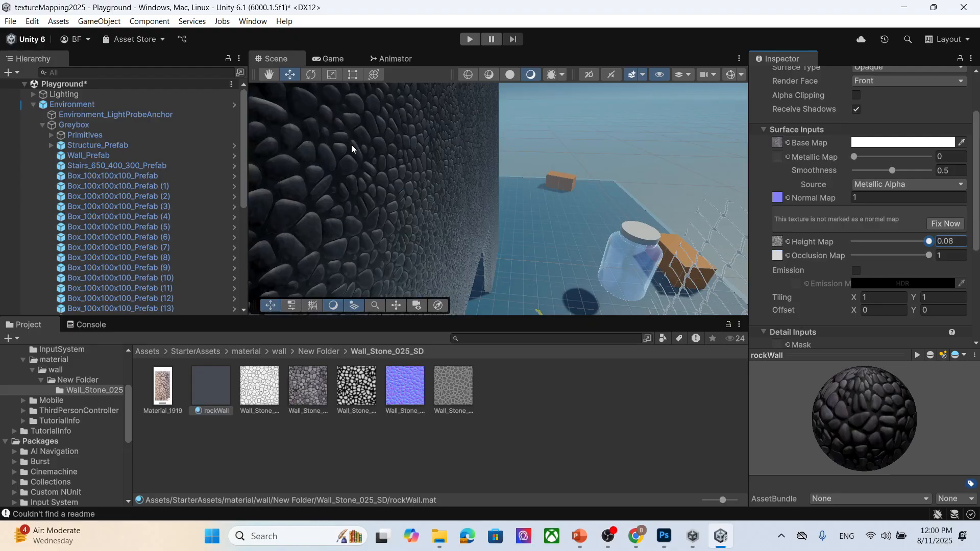
{"action": "left_click_drag", "start_coordinate": [489, 239], "coordinate": [361, 237], "text": "alt"}
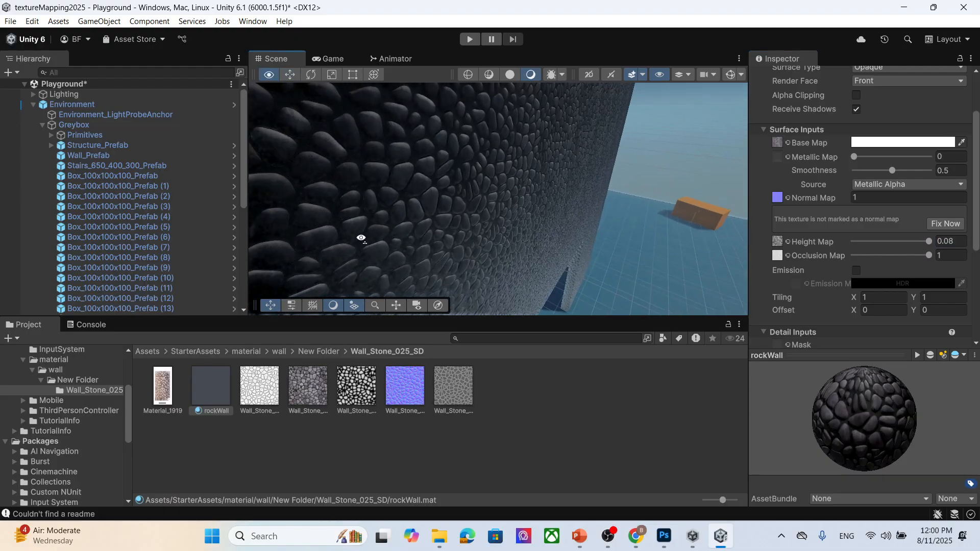
{"action": "scroll", "coordinate": [436, 230], "scroll_direction": "down", "scroll_amount": 5}
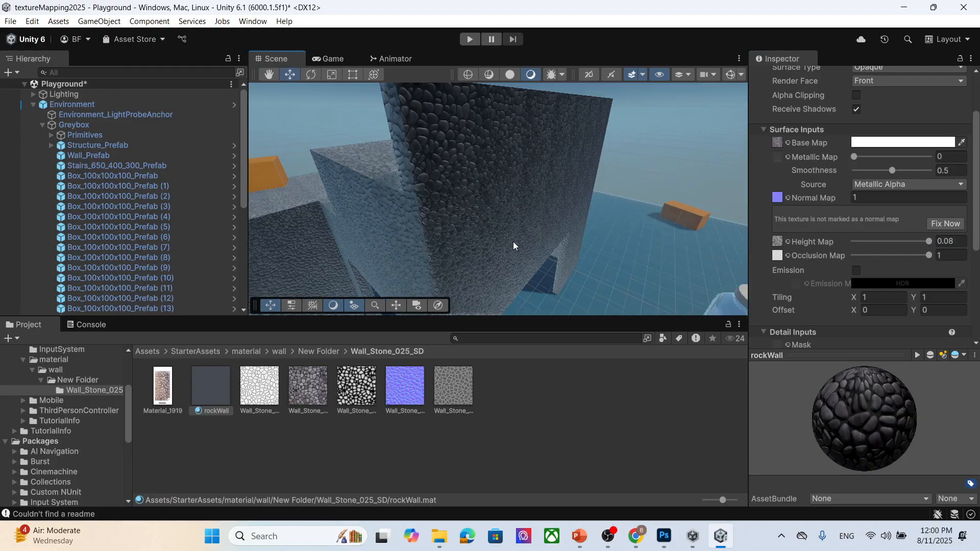
{"action": "scroll", "coordinate": [863, 245], "scroll_direction": "down", "scroll_amount": 3}
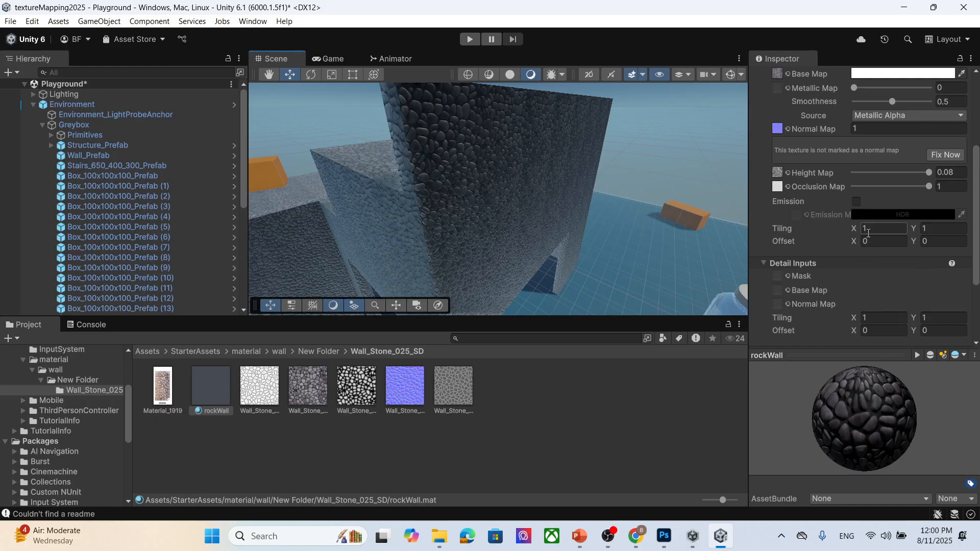
- Set rockWall's tiling to 0.5 on both X and Y
{"action": "left_click", "coordinate": [865, 231]}
{"action": "type", "text": "1.35"}
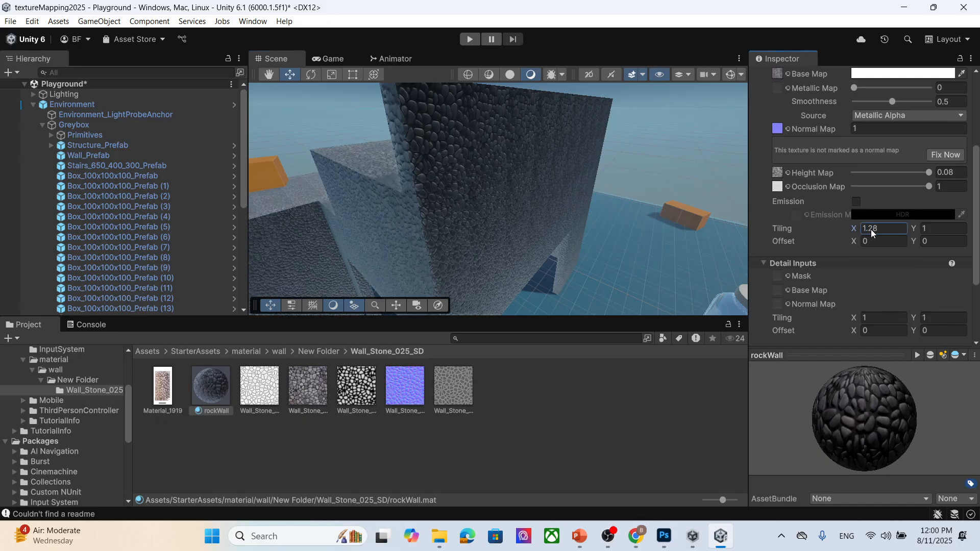
{"action": "left_click_drag", "start_coordinate": [873, 229], "coordinate": [861, 228]}
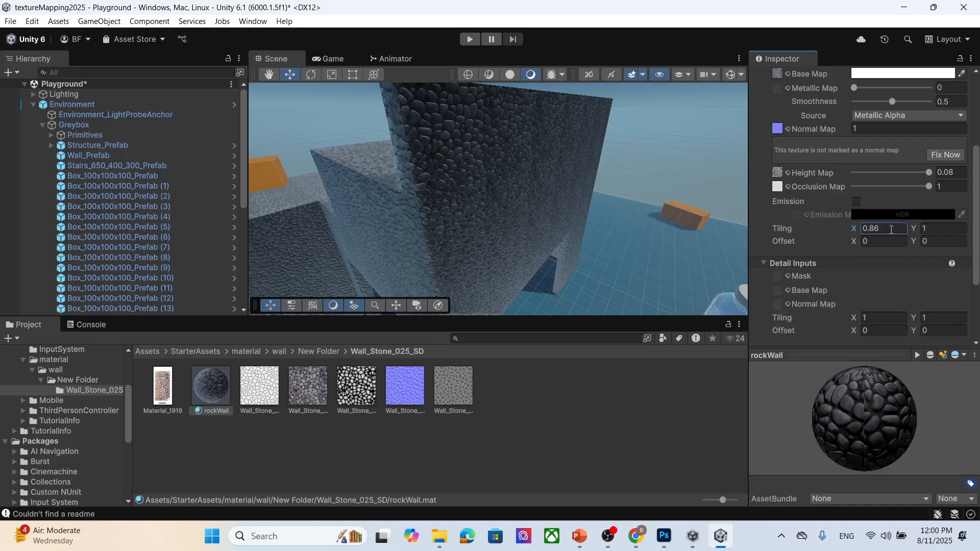
{"action": "left_click", "coordinate": [873, 228]}
{"action": "type", "text": "0."}
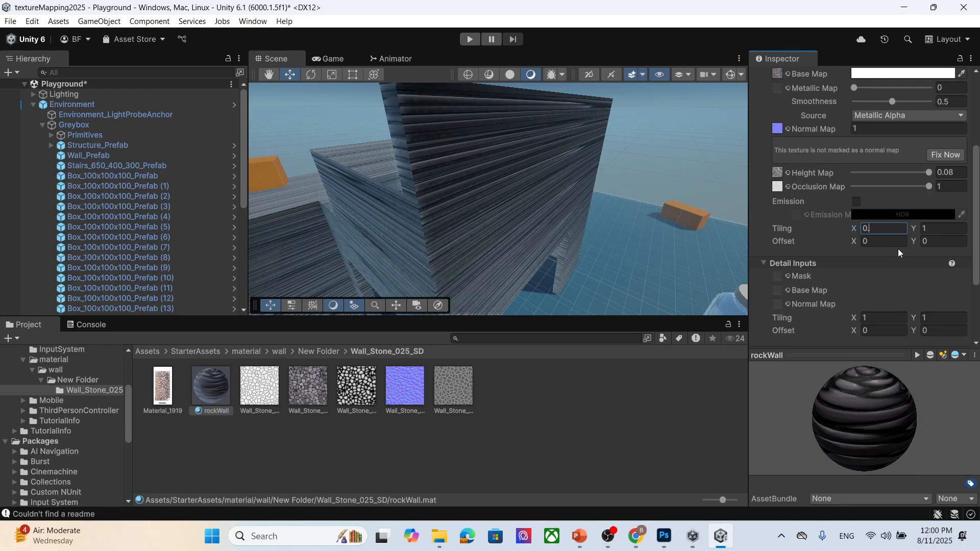
{"action": "type", "text": "5"}
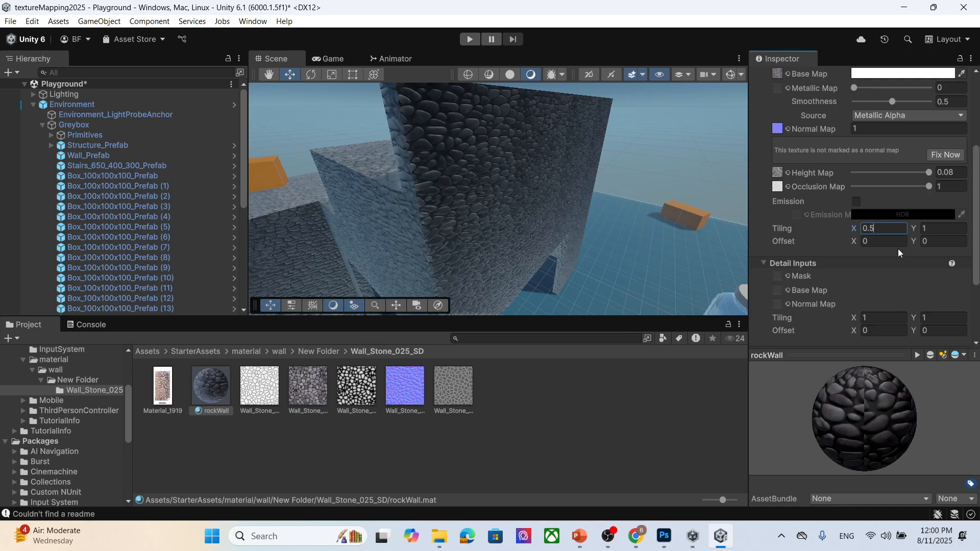
{"action": "left_click", "coordinate": [937, 228]}
{"action": "type", "text": "0.5"}
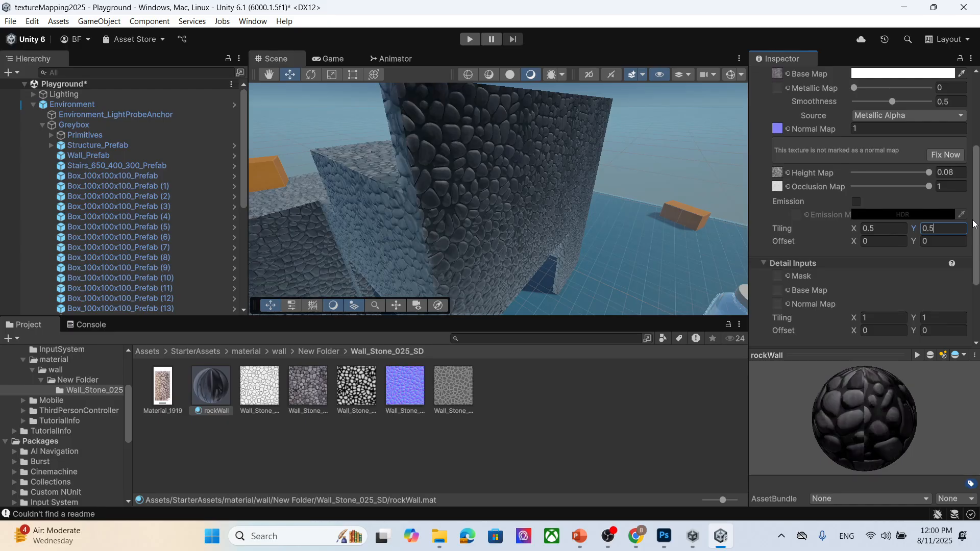
- Orbit and zoom around the scene to examine the retiled stone wall from several angles
{"action": "left_click", "coordinate": [506, 206]}
{"action": "scroll", "coordinate": [505, 206], "scroll_direction": "up", "scroll_amount": 4}
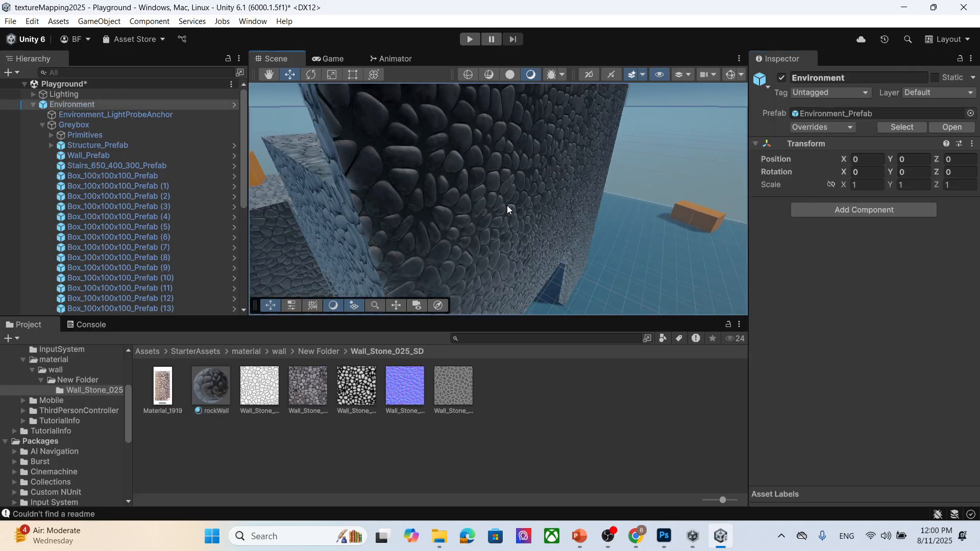
{"action": "middle_click_drag", "start_coordinate": [525, 270], "coordinate": [488, 177]}
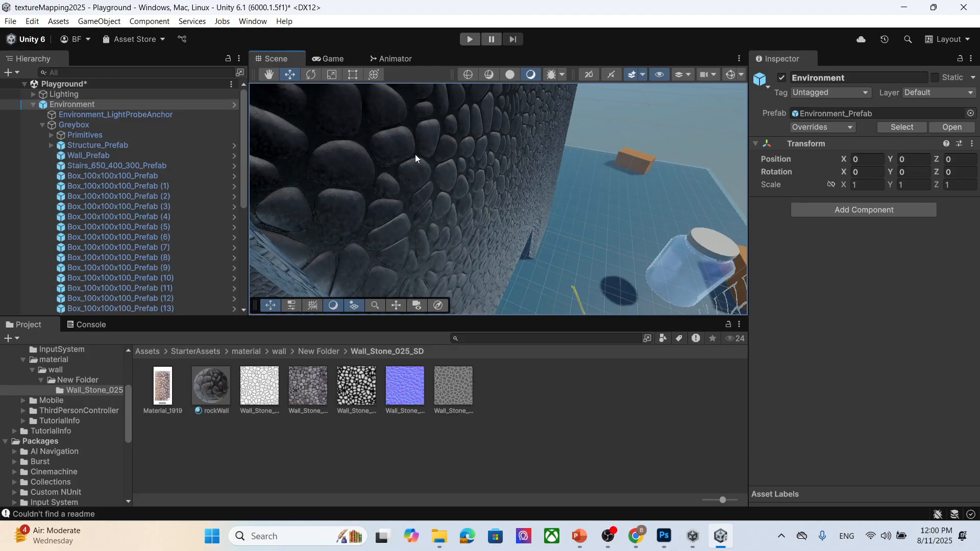
{"action": "scroll", "coordinate": [421, 164], "scroll_direction": "down", "scroll_amount": 3}
{"action": "middle_click_drag", "start_coordinate": [422, 166], "coordinate": [456, 204]}
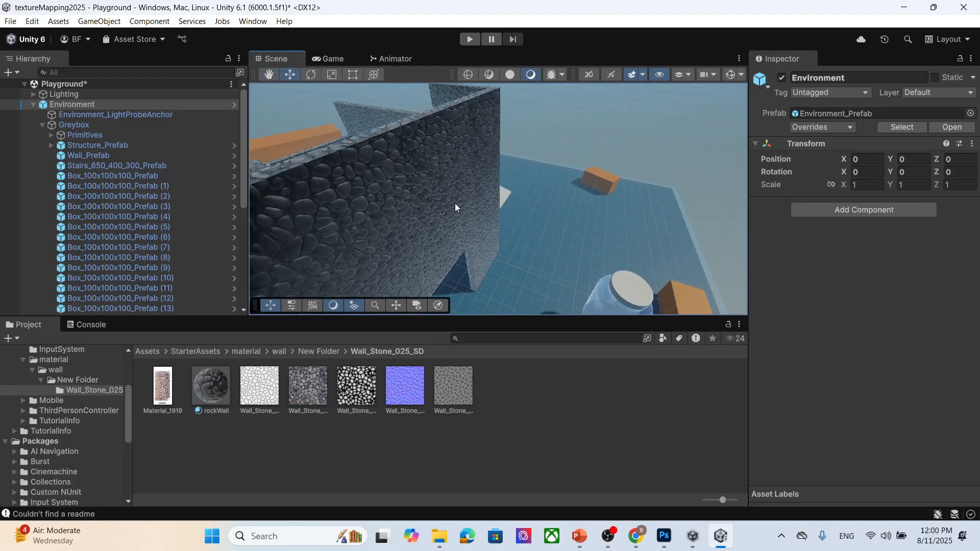
{"action": "scroll", "coordinate": [455, 203], "scroll_direction": "up", "scroll_amount": 1}
{"action": "scroll", "coordinate": [428, 214], "scroll_direction": "up", "scroll_amount": 2}
{"action": "middle_click_drag", "start_coordinate": [401, 223], "coordinate": [405, 219]}
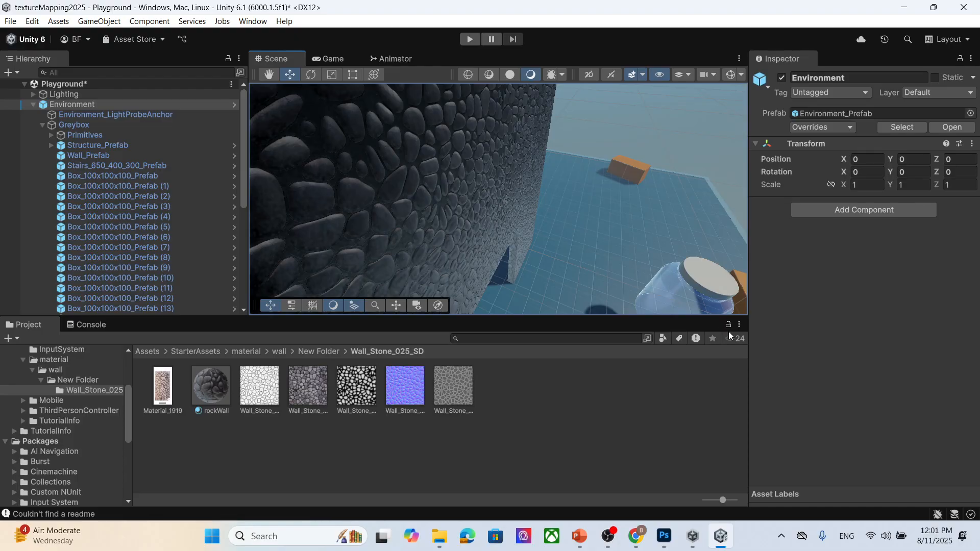
- Switch to PowerPoint to review the Occlusion map slide
{"action": "left_click", "coordinate": [579, 536]}
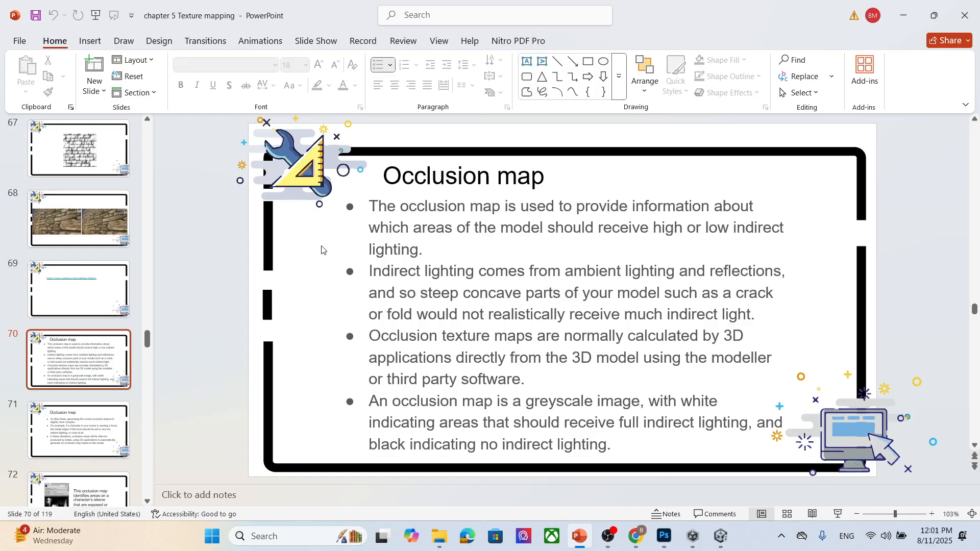
{"action": "left_click", "coordinate": [476, 212]}
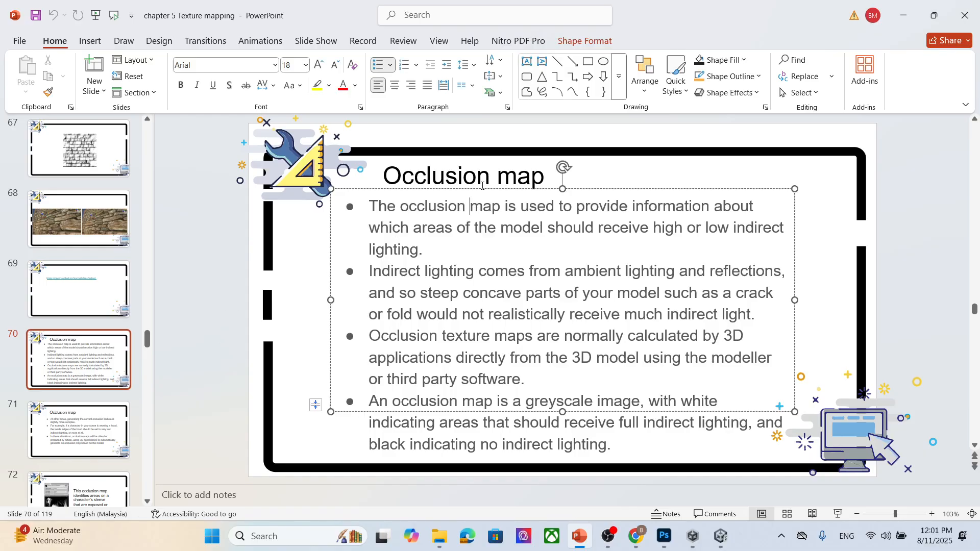
{"action": "key", "text": "Escape"}
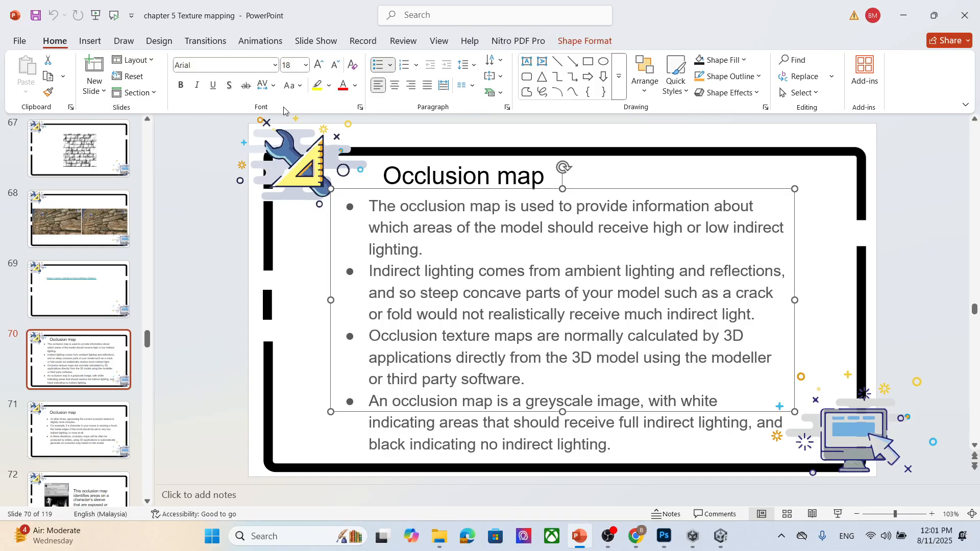
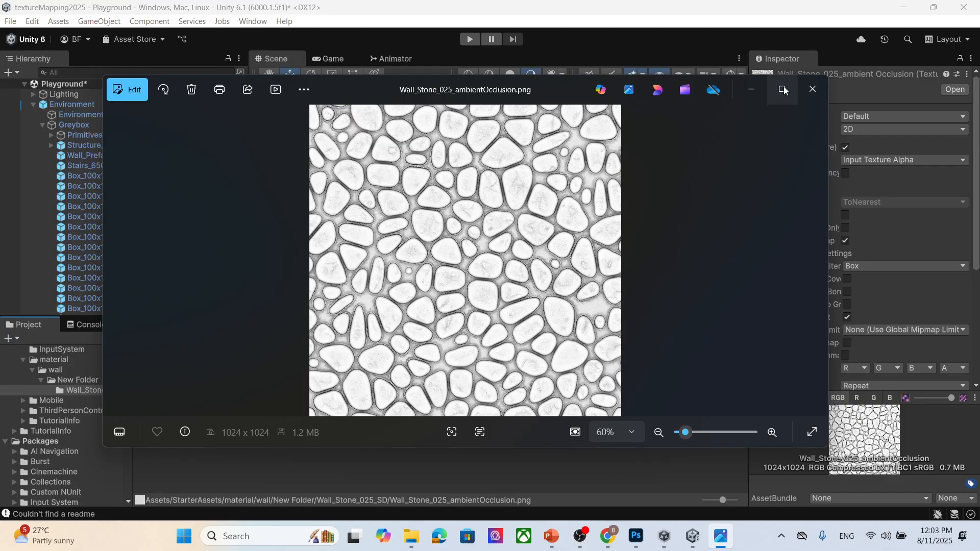
- Close the image viewer and assign the Wall_Stone_025 roughness texture to rockWall's Metallic Map
{"action": "left_click", "coordinate": [813, 89]}
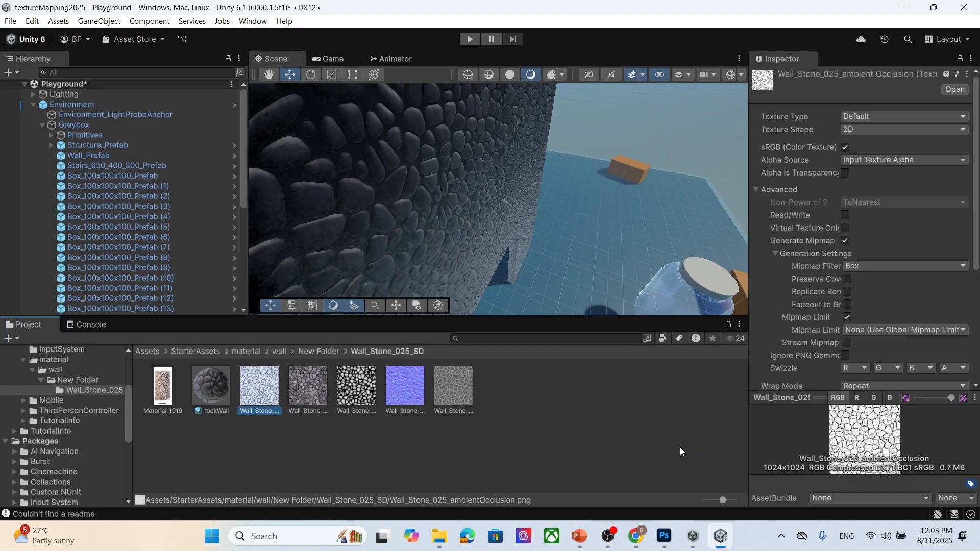
{"action": "left_click", "coordinate": [455, 390]}
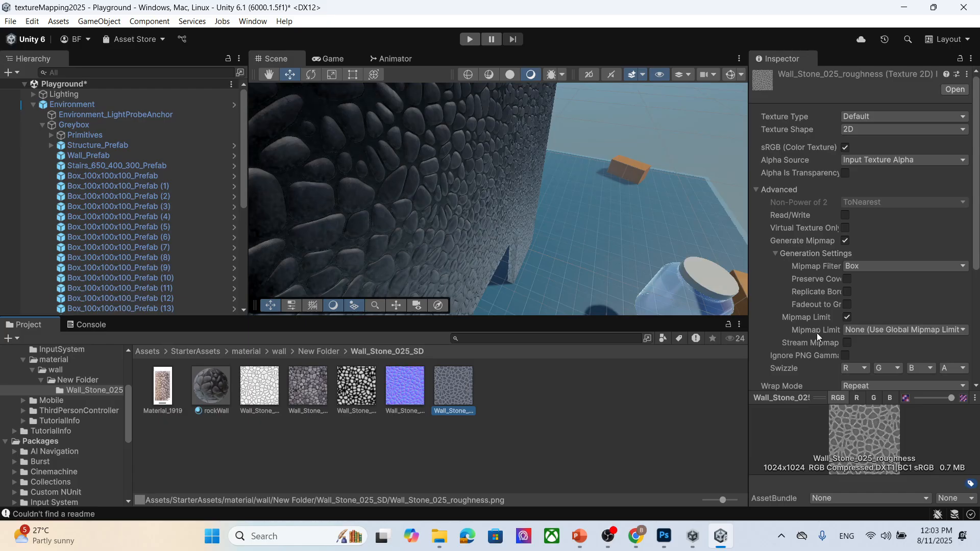
{"action": "left_click", "coordinate": [220, 385]}
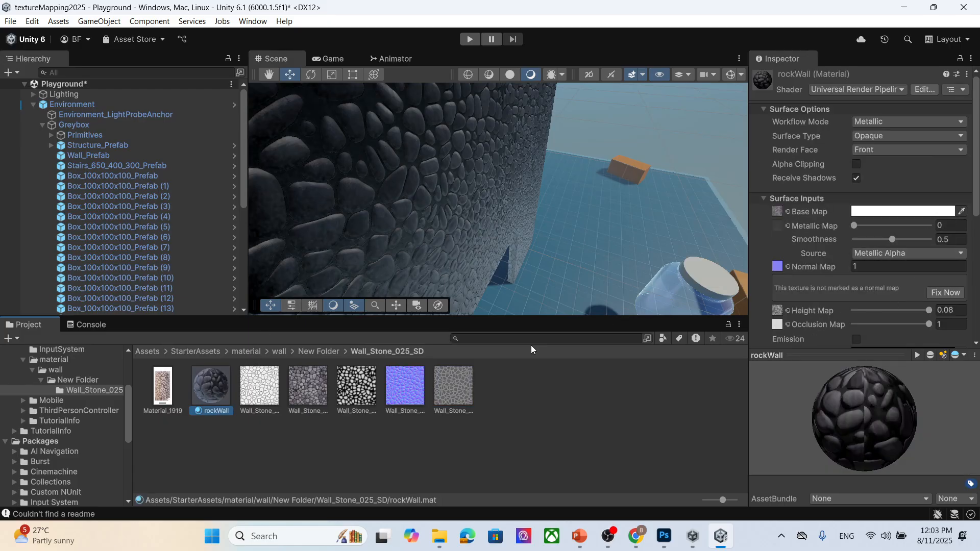
{"action": "left_click", "coordinate": [467, 364]}
{"action": "left_click_drag", "start_coordinate": [216, 389], "coordinate": [921, 259]}
{"action": "left_click_drag", "start_coordinate": [779, 153], "coordinate": [778, 149]}
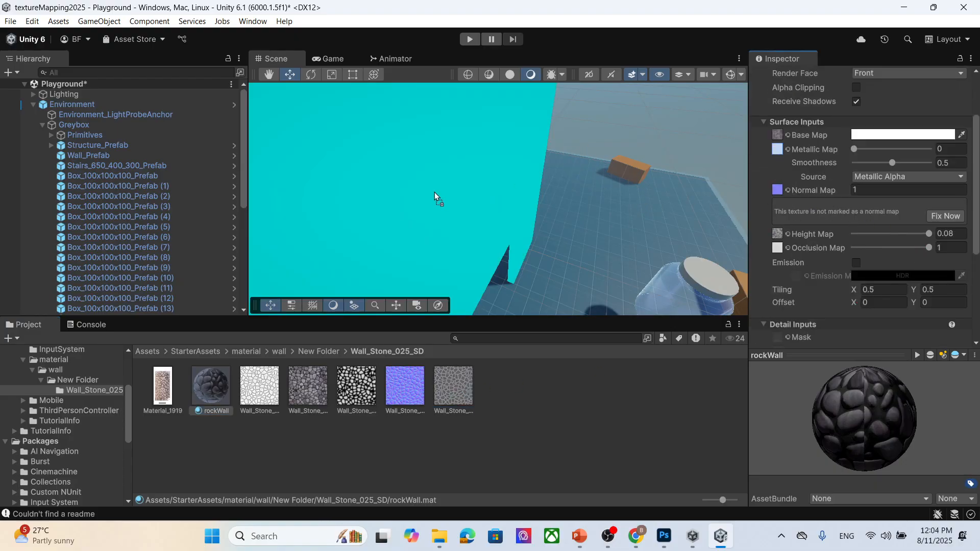
- Set rockWall's smoothness Source to Albedo Alpha
{"action": "scroll", "coordinate": [449, 186], "scroll_direction": "down", "scroll_amount": 2}
{"action": "scroll", "coordinate": [449, 187], "scroll_direction": "up", "scroll_amount": 2}
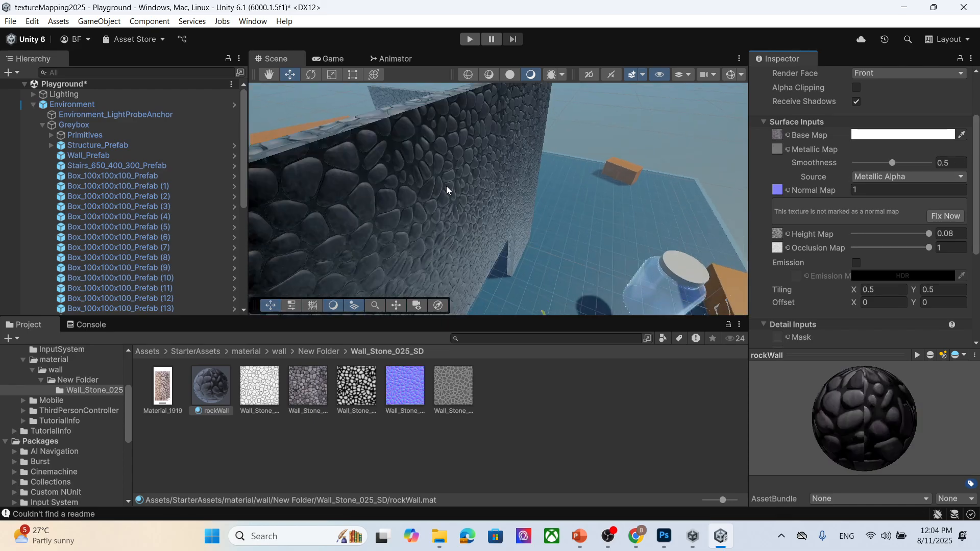
{"action": "middle_click_drag", "start_coordinate": [407, 198], "coordinate": [413, 192]}
{"action": "left_click", "coordinate": [904, 177]}
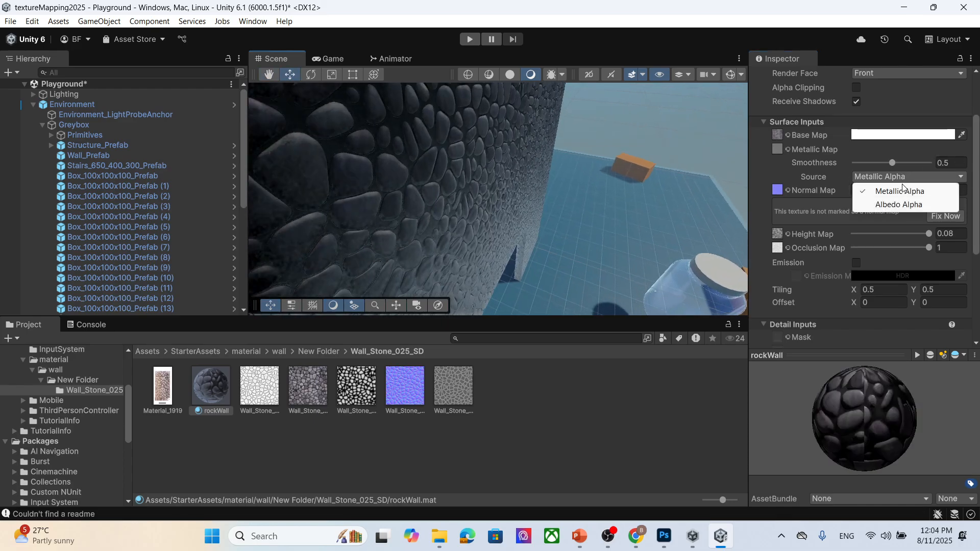
{"action": "left_click", "coordinate": [895, 208]}
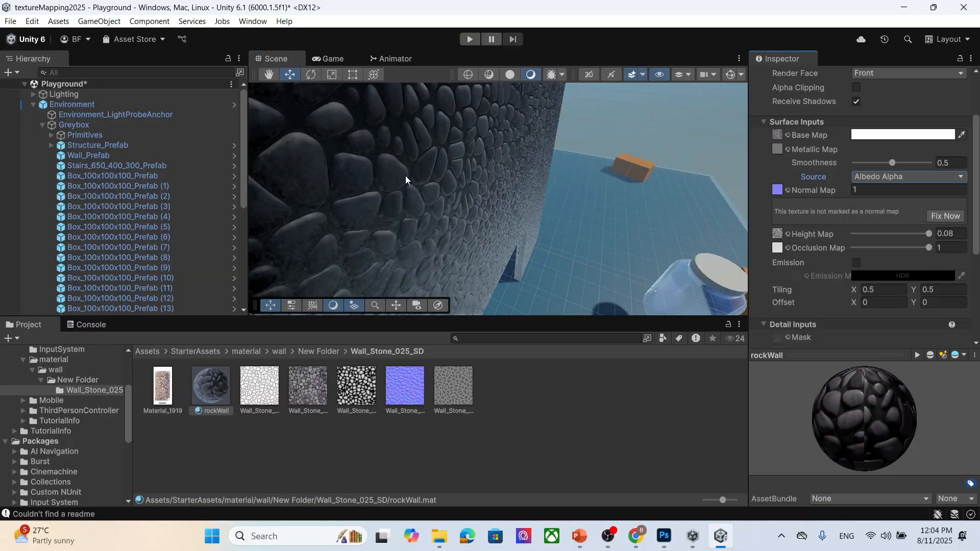
- Set rockWall's Normal Map and Occlusion Map strengths to 0 and its Height Map scale to 0.005
{"action": "scroll", "coordinate": [407, 178], "scroll_direction": "down", "scroll_amount": 5}
{"action": "middle_click_drag", "start_coordinate": [476, 218], "coordinate": [520, 214]}
{"action": "scroll", "coordinate": [494, 210], "scroll_direction": "up", "scroll_amount": 4}
{"action": "right_click_drag", "start_coordinate": [520, 214], "coordinate": [528, 250]}
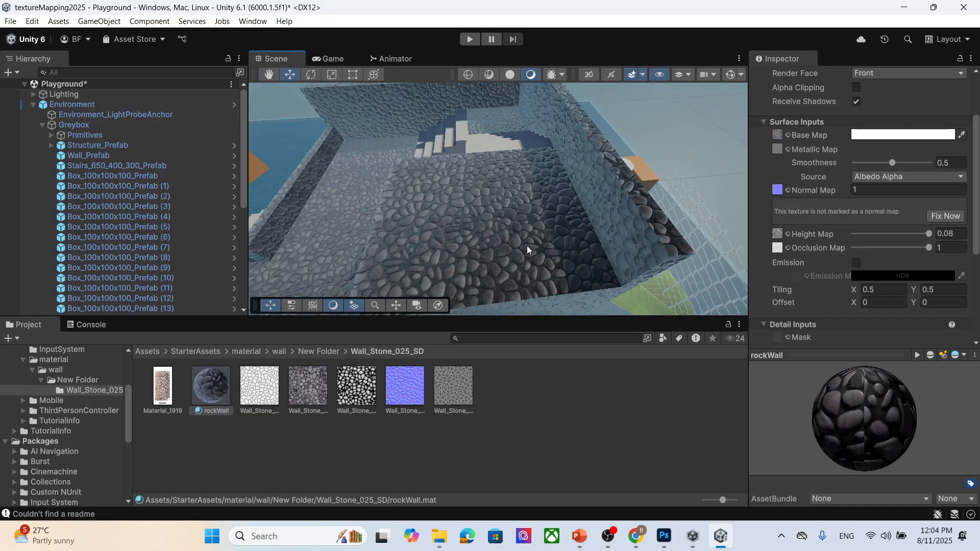
{"action": "scroll", "coordinate": [527, 245], "scroll_direction": "up", "scroll_amount": 2}
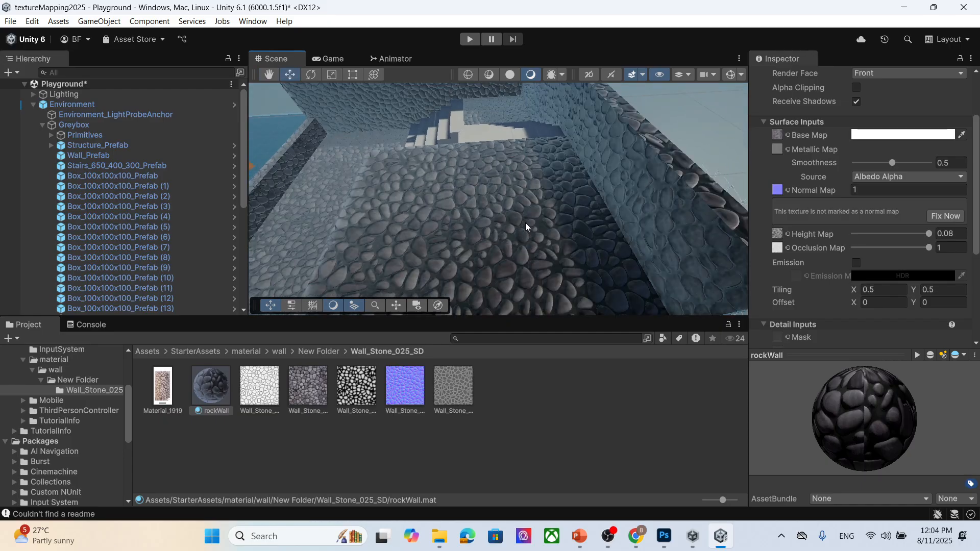
{"action": "left_click", "coordinate": [830, 190]}
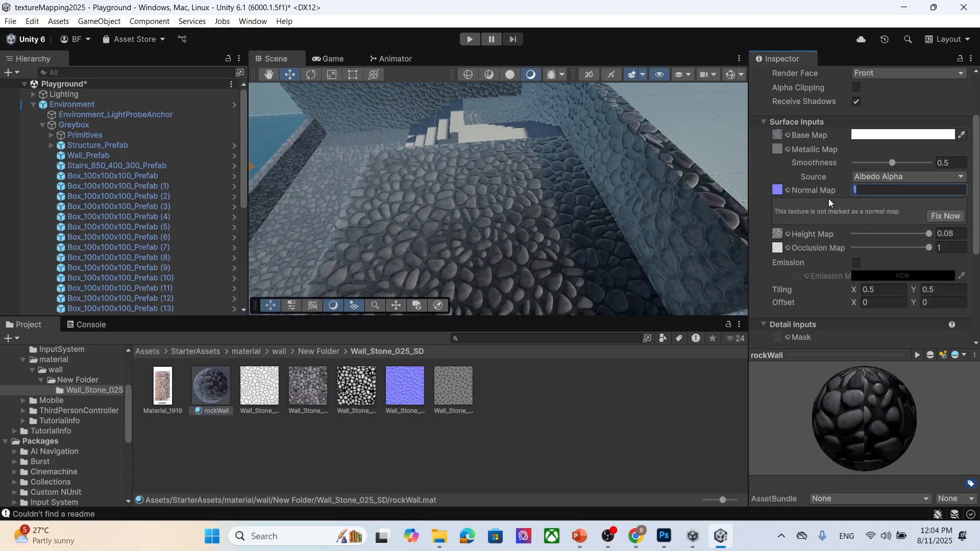
{"action": "type", "text": "0"}
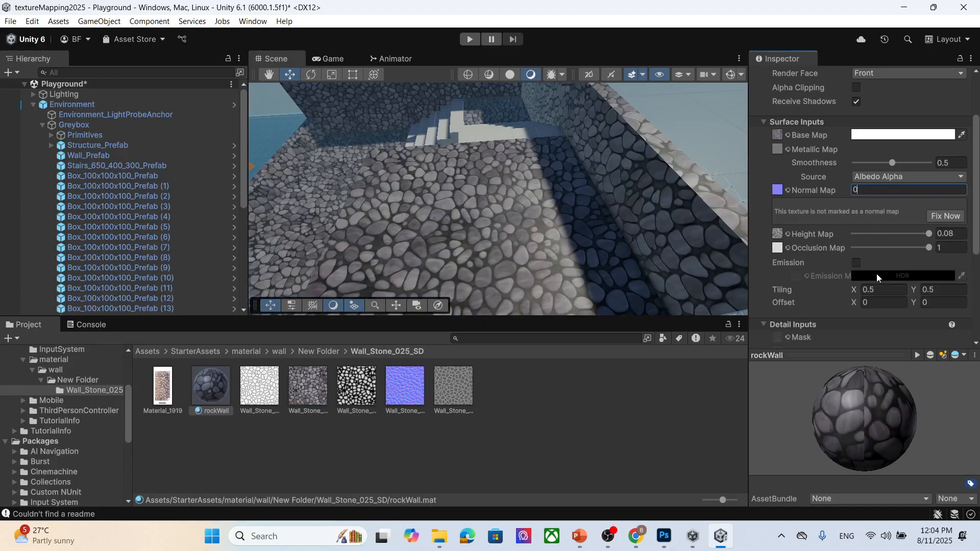
{"action": "left_click_drag", "start_coordinate": [926, 252], "coordinate": [851, 252]}
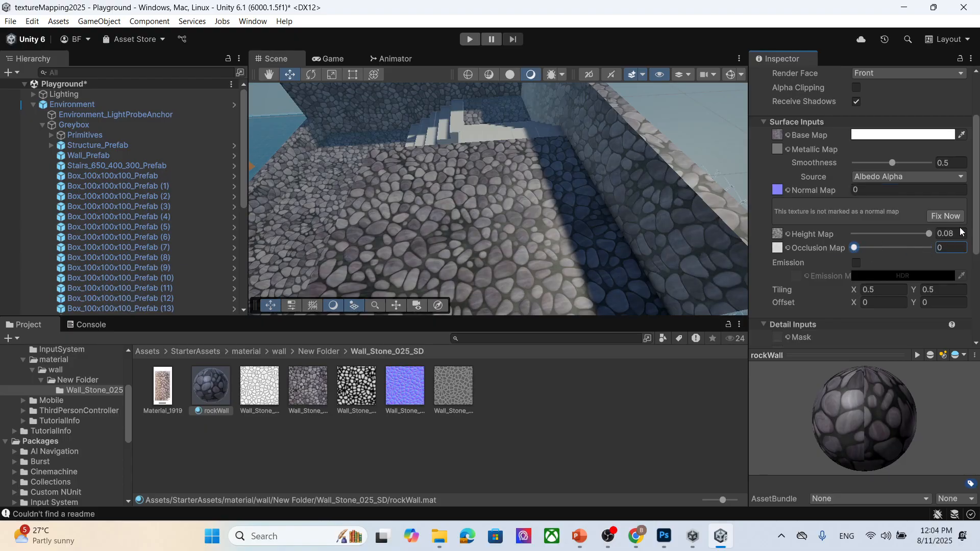
{"action": "left_click_drag", "start_coordinate": [932, 232], "coordinate": [804, 240]}
- Set rockWall's Normal Map strength to 1, Height Map scale to 0.0606 and Occlusion Map strength to 0.782
{"action": "scroll", "coordinate": [523, 219], "scroll_direction": "up", "scroll_amount": 4}
{"action": "scroll", "coordinate": [526, 231], "scroll_direction": "down", "scroll_amount": 7}
{"action": "middle_click_drag", "start_coordinate": [523, 240], "coordinate": [529, 200]}
{"action": "scroll", "coordinate": [529, 200], "scroll_direction": "up", "scroll_amount": 3}
{"action": "right_click_drag", "start_coordinate": [363, 204], "coordinate": [399, 202]}
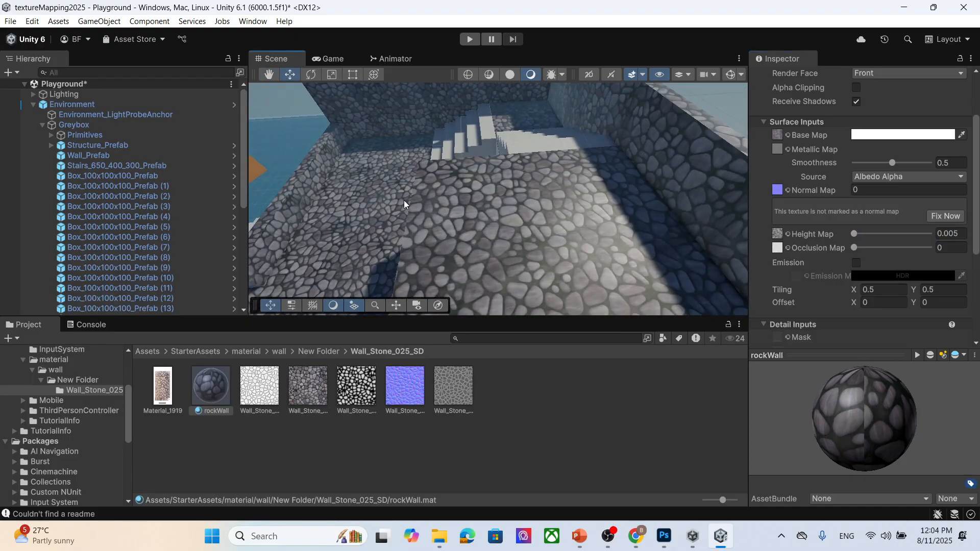
{"action": "left_click_drag", "start_coordinate": [491, 209], "coordinate": [498, 232], "text": "alt"}
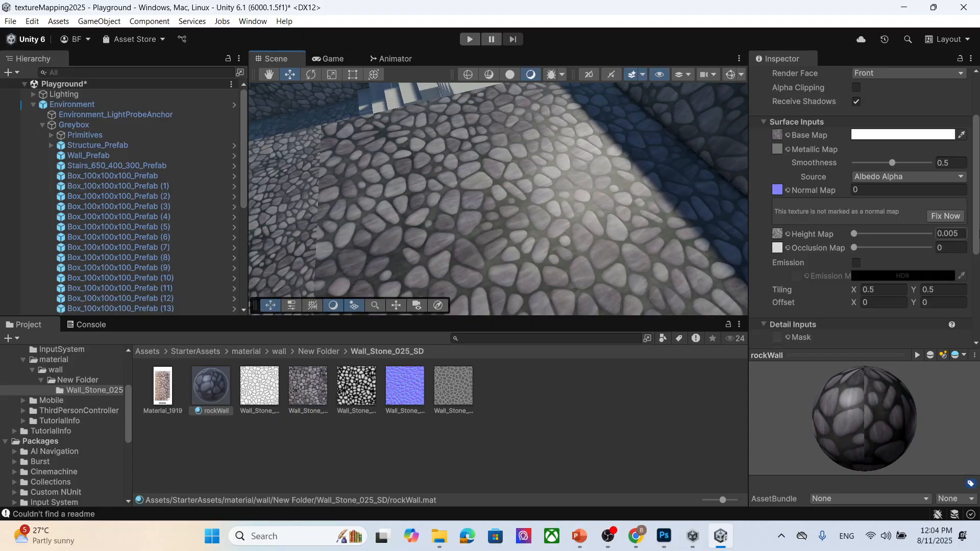
{"action": "left_click", "coordinate": [854, 190]}
{"action": "type", "text": "1"}
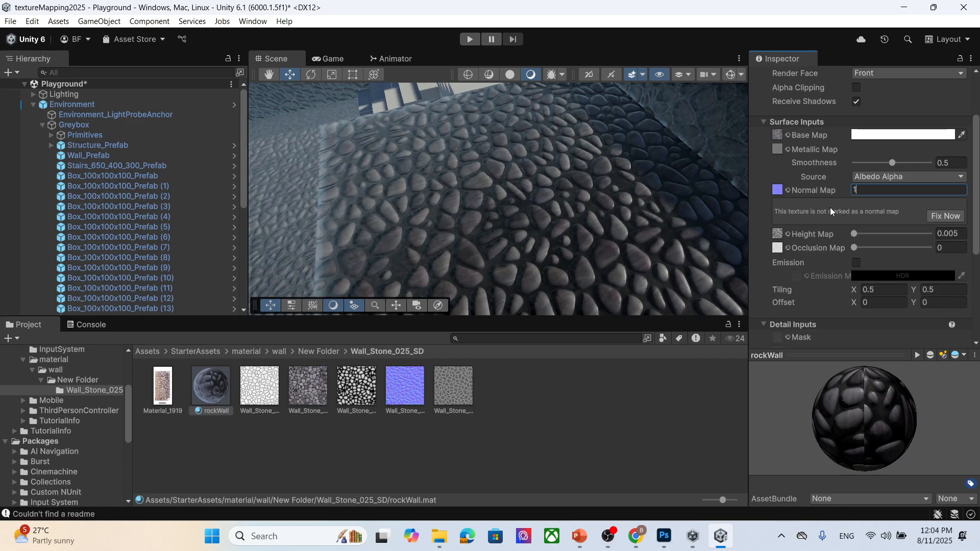
{"action": "left_click_drag", "start_coordinate": [856, 236], "coordinate": [911, 239]}
{"action": "left_click_drag", "start_coordinate": [853, 249], "coordinate": [916, 263]}
- Orbit and zoom around the scene to examine the stone floor and walls from several angles
{"action": "middle_click_drag", "start_coordinate": [538, 242], "coordinate": [545, 210]}
{"action": "scroll", "coordinate": [526, 221], "scroll_direction": "down", "scroll_amount": 3}
{"action": "scroll", "coordinate": [484, 172], "scroll_direction": "up", "scroll_amount": 5}
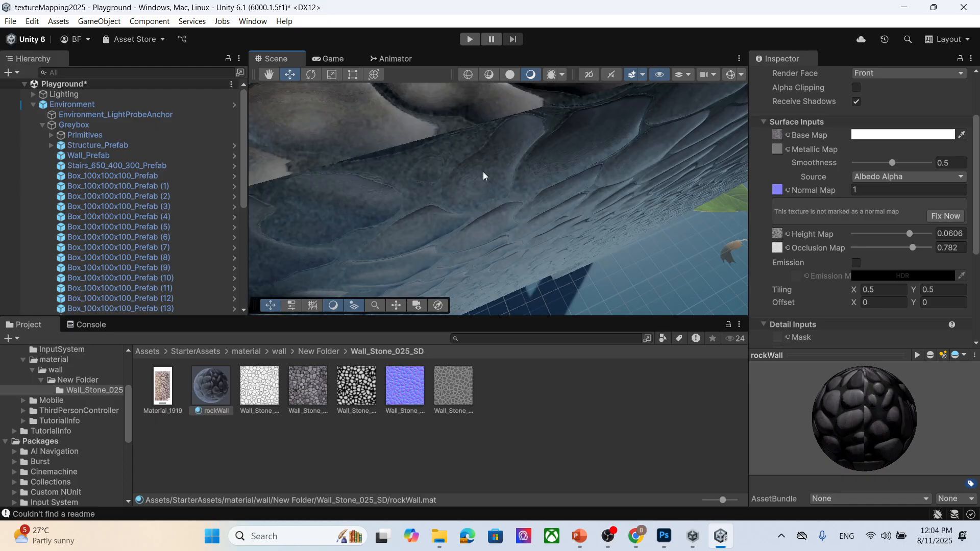
{"action": "scroll", "coordinate": [483, 171], "scroll_direction": "down", "scroll_amount": 6}
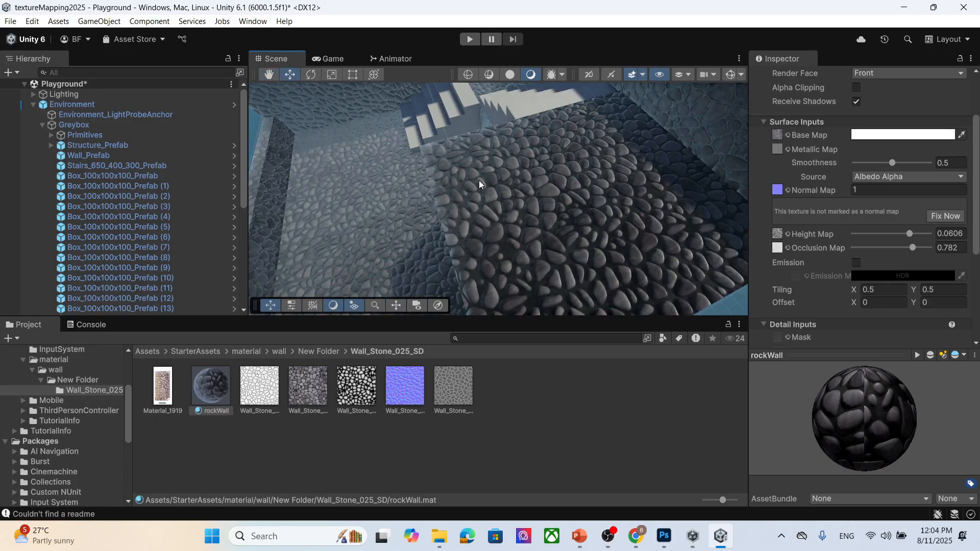
{"action": "middle_click_drag", "start_coordinate": [529, 187], "coordinate": [614, 208]}
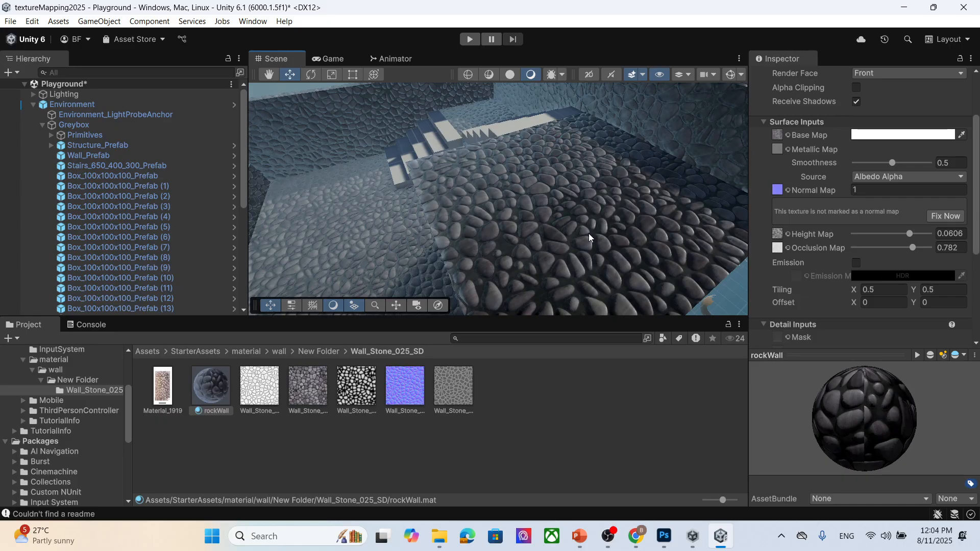
{"action": "scroll", "coordinate": [541, 214], "scroll_direction": "down", "scroll_amount": 6}
{"action": "scroll", "coordinate": [549, 216], "scroll_direction": "down", "scroll_amount": 3}
{"action": "middle_click_drag", "start_coordinate": [541, 228], "coordinate": [479, 148]}
{"action": "scroll", "coordinate": [464, 206], "scroll_direction": "down", "scroll_amount": 2}
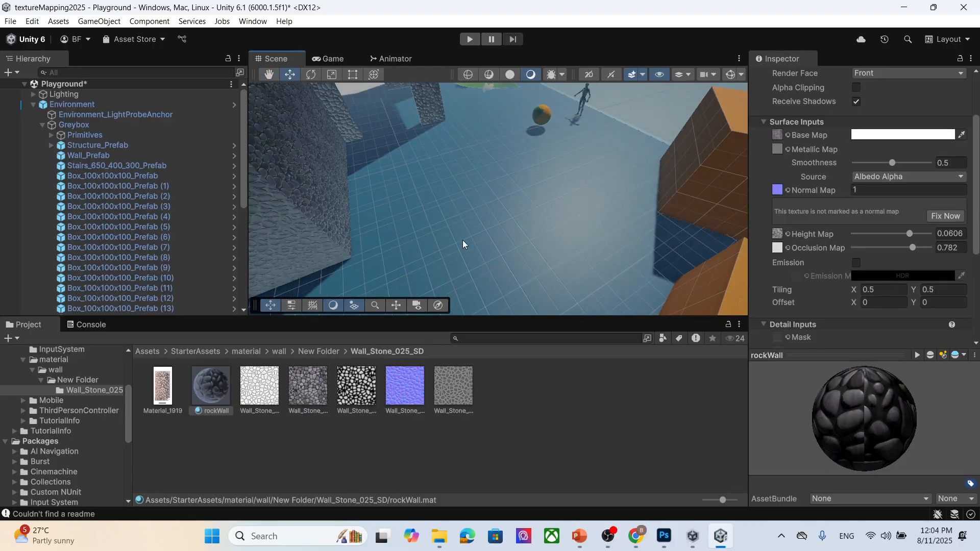
{"action": "left_click_drag", "start_coordinate": [203, 392], "coordinate": [435, 278]}
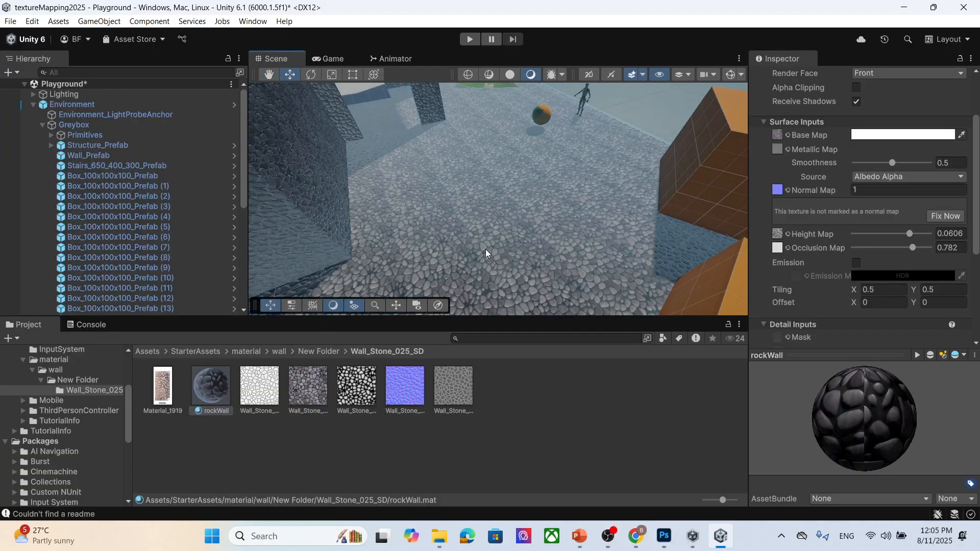
{"action": "scroll", "coordinate": [457, 252], "scroll_direction": "down", "scroll_amount": 3}
- Enter Play mode, walk the character around the stone floor and walls, and exit Play mode
{"action": "left_click", "coordinate": [470, 39]}
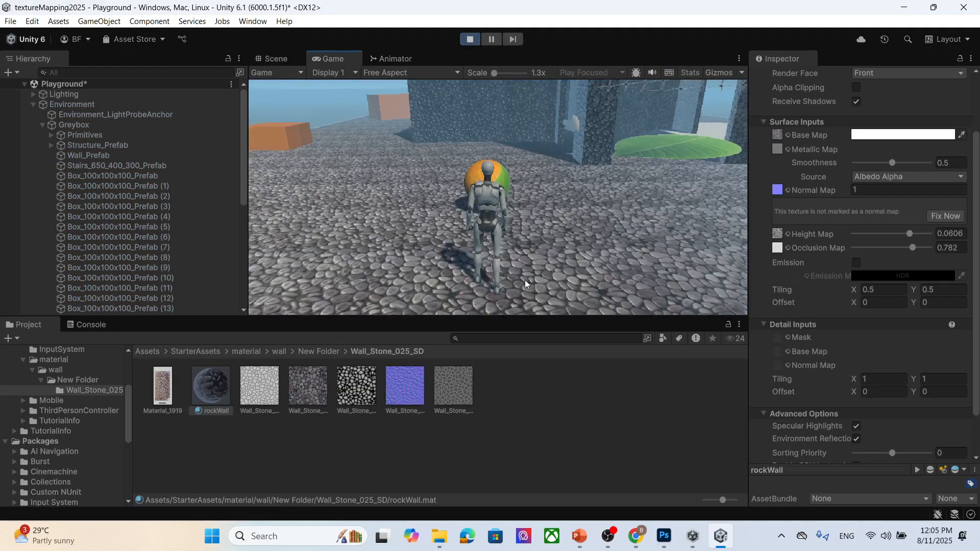
{"action": "key", "text": "w"}
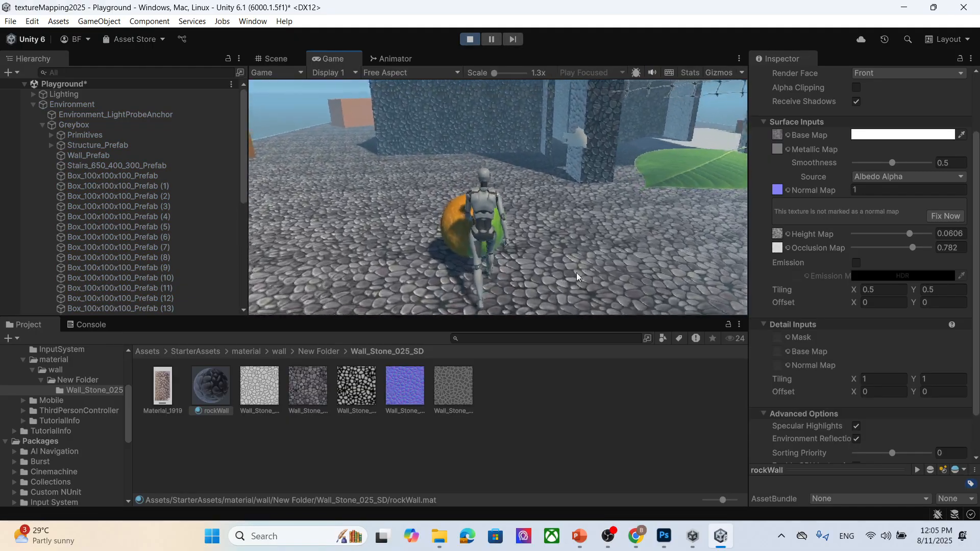
{"action": "key", "text": "a"}
{"action": "key", "text": "w"}
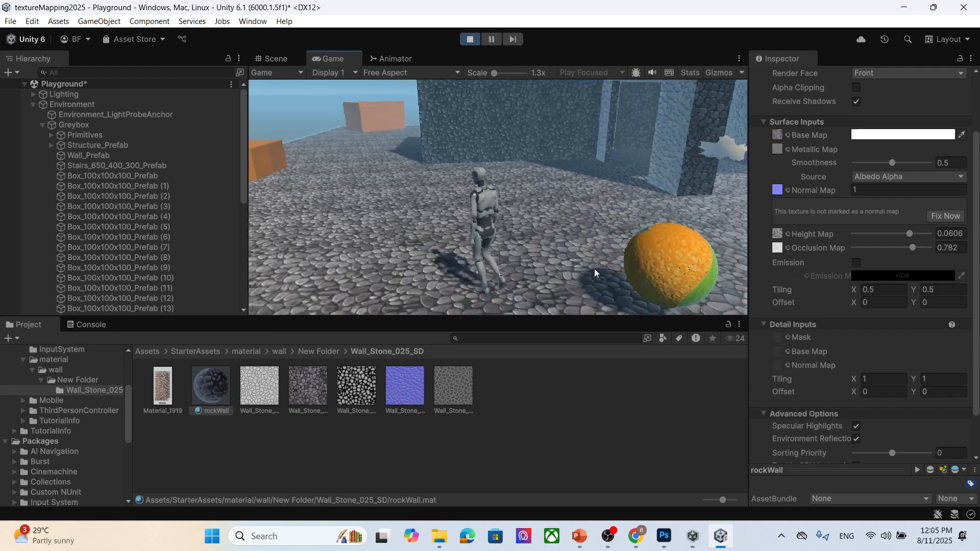
{"action": "left_click", "coordinate": [470, 39]}
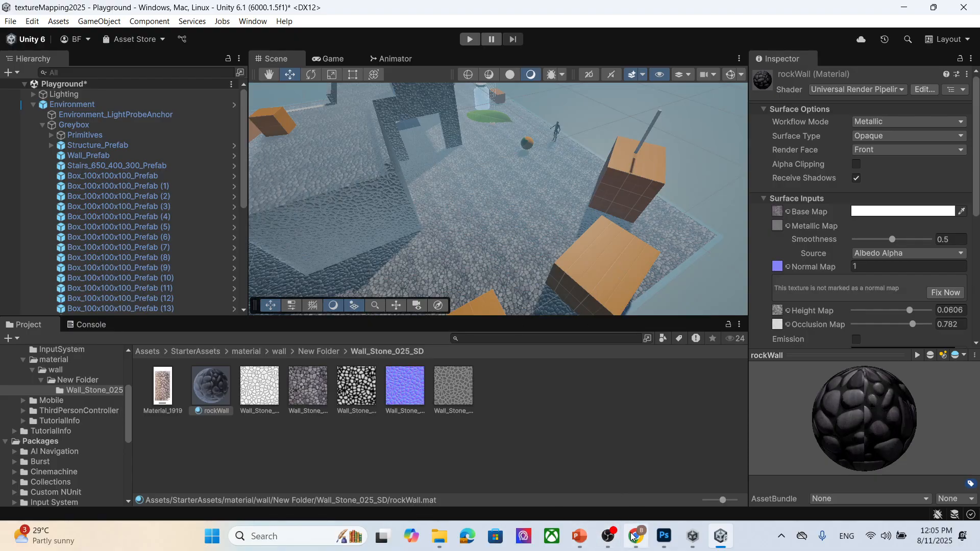
- Switch to PowerPoint and review the Glow map slides
{"action": "left_click", "coordinate": [579, 536]}
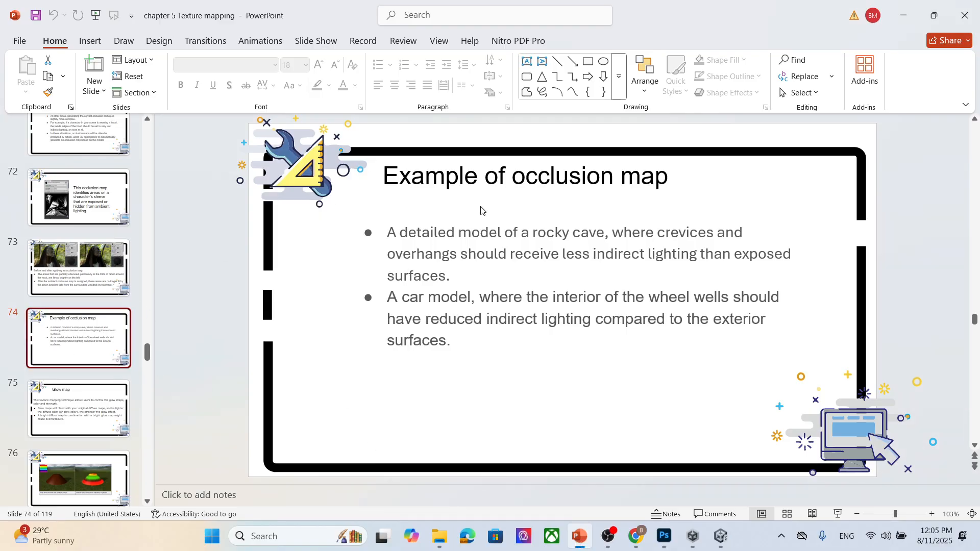
{"action": "scroll", "coordinate": [481, 222], "scroll_direction": "down", "scroll_amount": 1}
{"action": "left_click", "coordinate": [71, 420]}
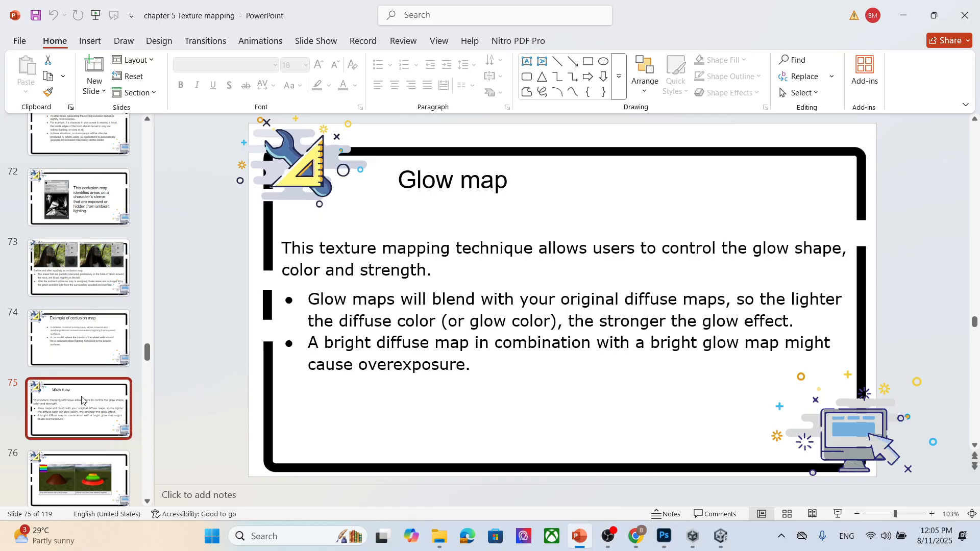
{"action": "scroll", "coordinate": [79, 400], "scroll_direction": "down", "scroll_amount": 2}
{"action": "left_click", "coordinate": [79, 378]}
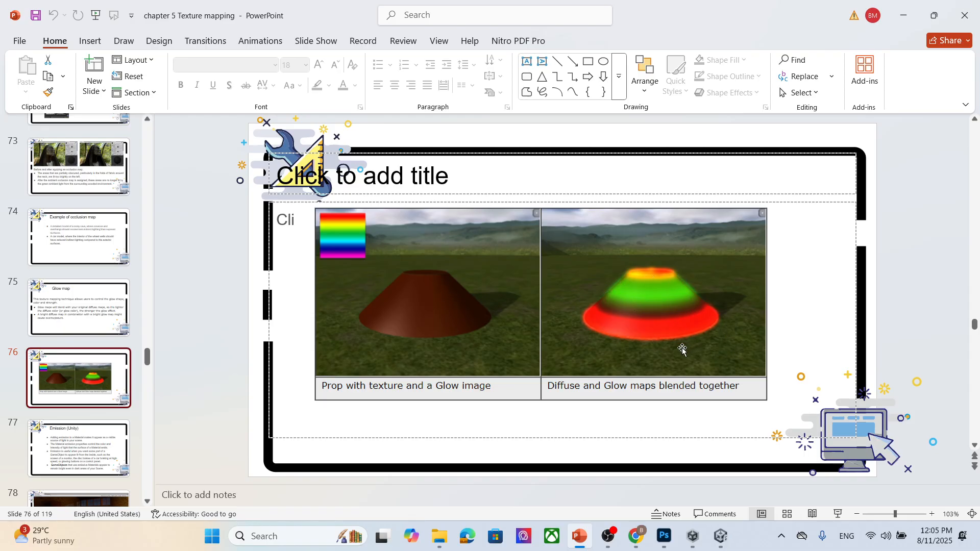
- In the browser, search for rainbow texture, save a rainbow image as 'rainbow image' in the textu folder, and return to Unity
{"action": "left_click", "coordinate": [635, 536]}
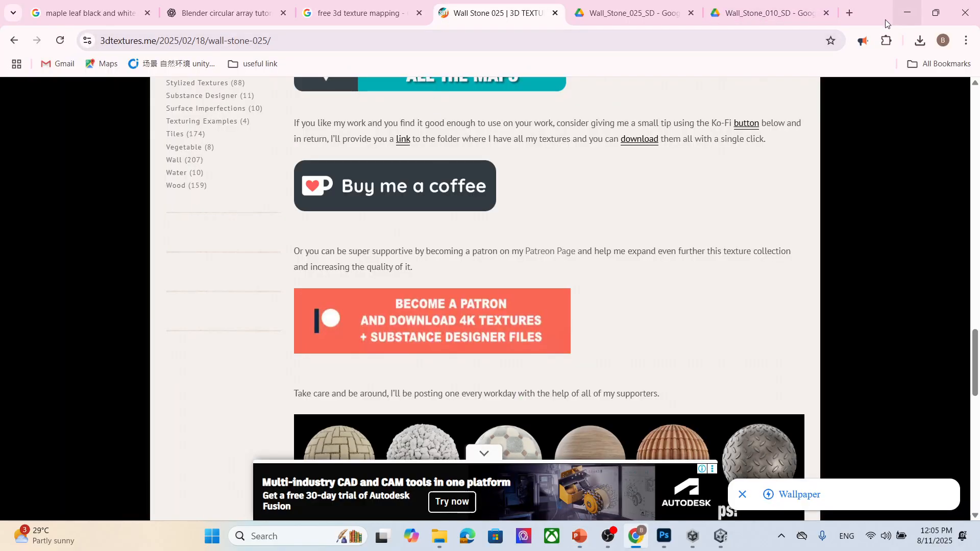
{"action": "left_click", "coordinate": [850, 13]}
{"action": "type", "text": "rai"}
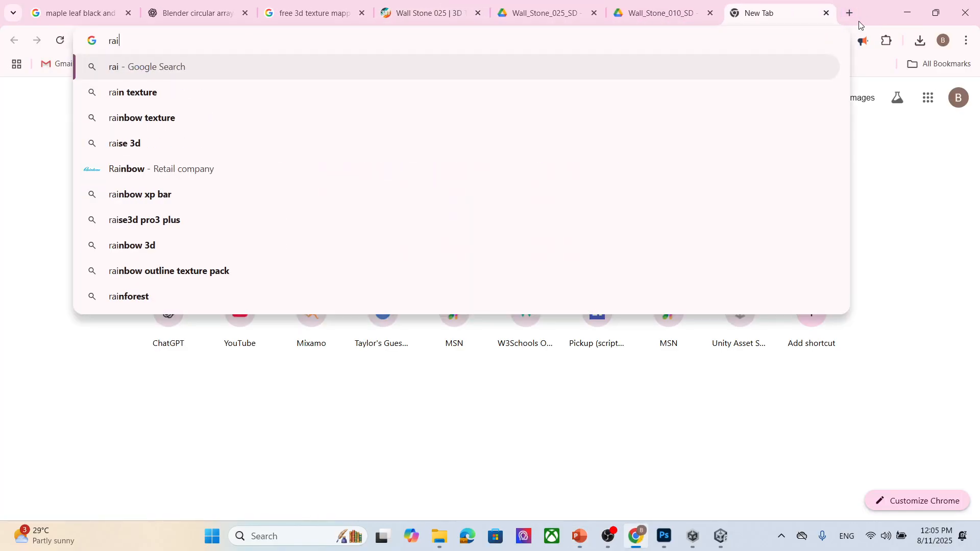
{"action": "type", "text": "nbow texture"}
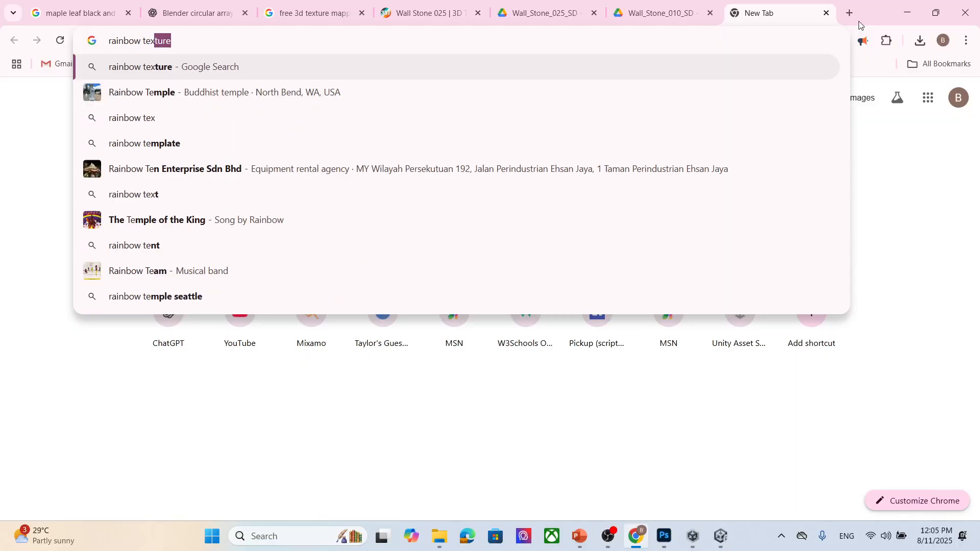
{"action": "key", "text": "Return"}
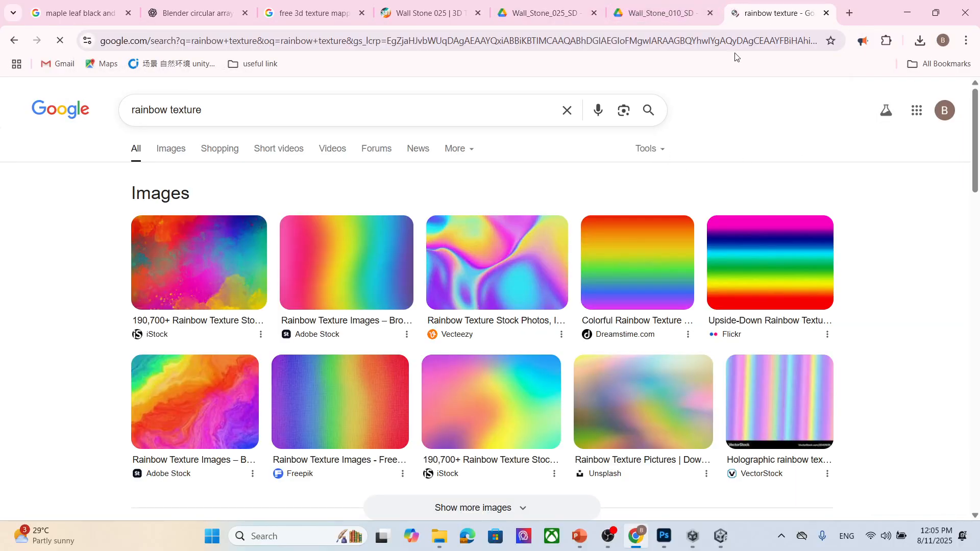
{"action": "left_click", "coordinate": [500, 265]}
{"action": "right_click", "coordinate": [801, 258]}
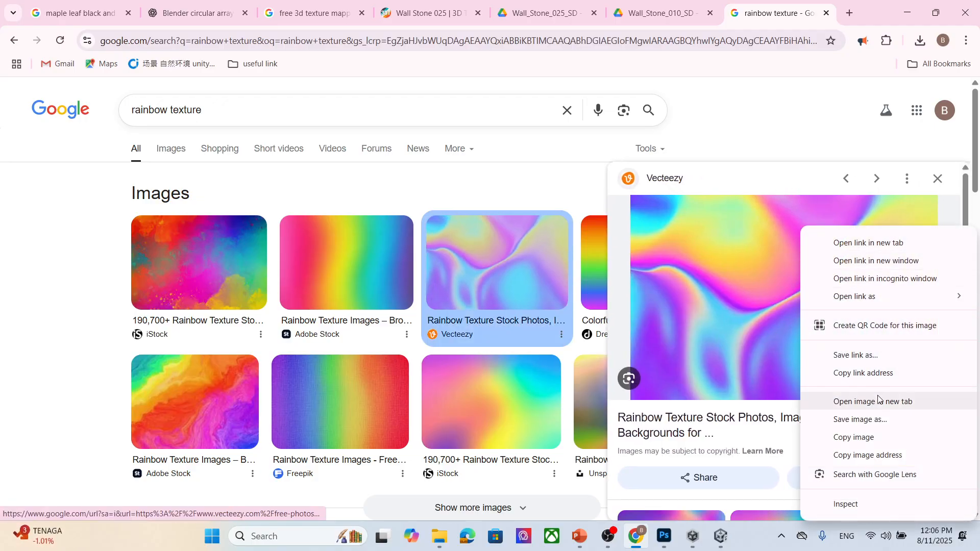
{"action": "left_click", "coordinate": [874, 419]}
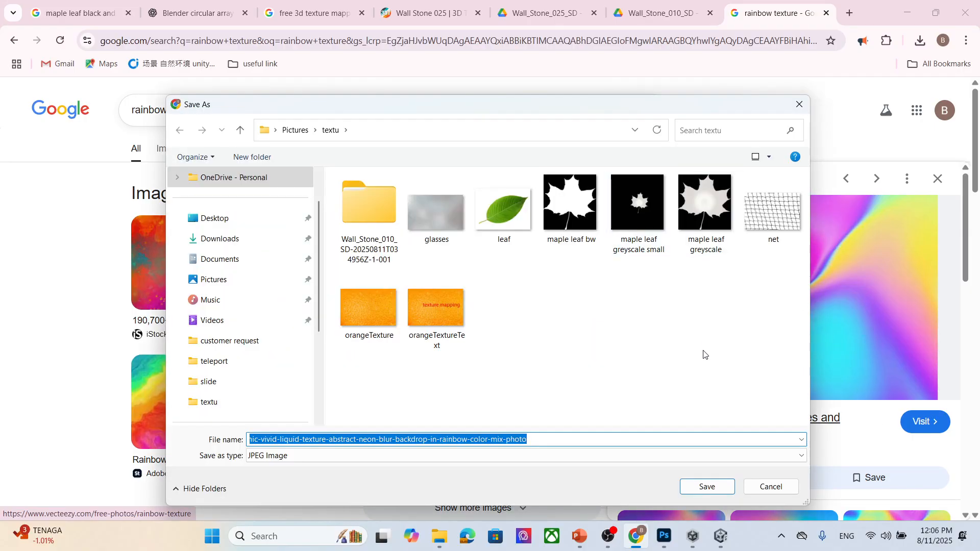
{"action": "type", "text": "ra"}
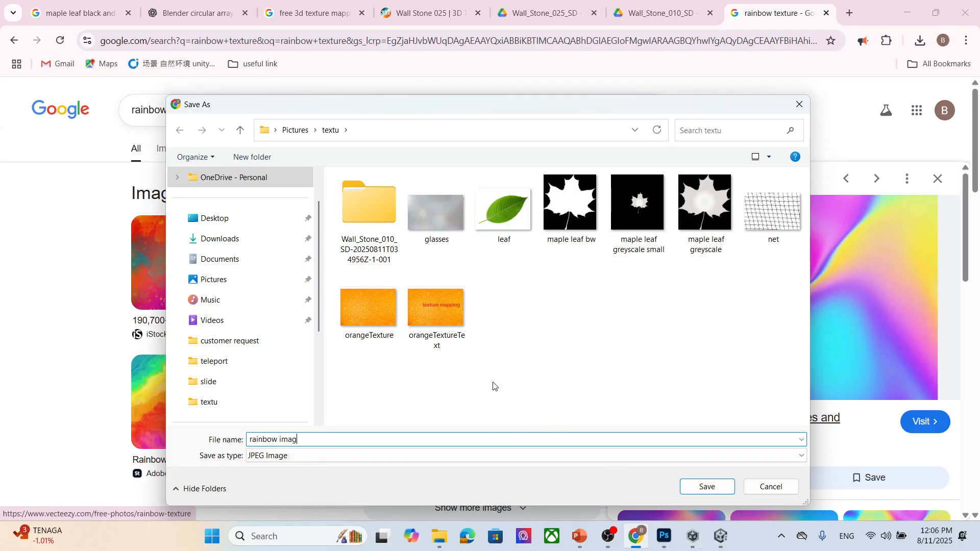
{"action": "type", "text": "ission"}
{"action": "left_click", "coordinate": [708, 486]}
{"action": "left_click", "coordinate": [713, 546]}
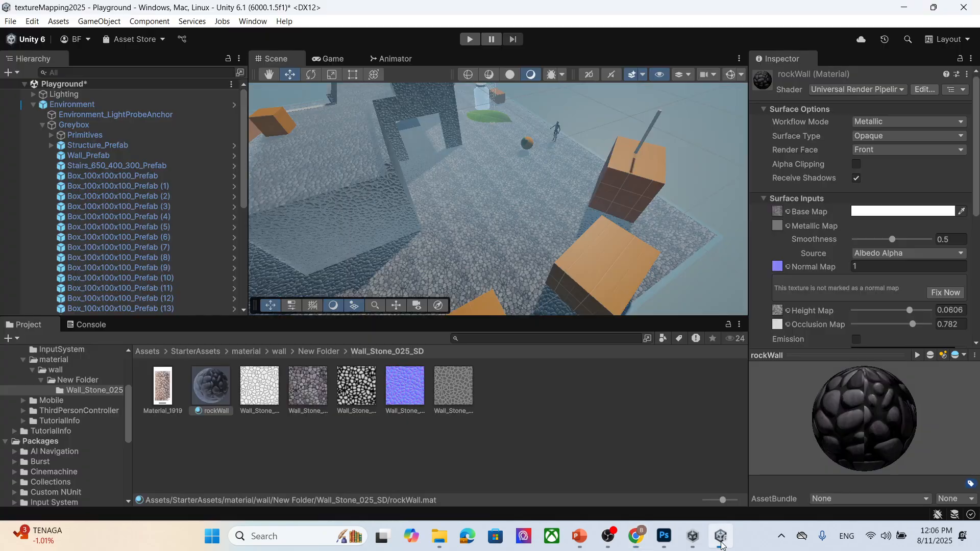
- Import the rainbow emission image from the textu folder into the project's material folder
{"action": "scroll", "coordinate": [563, 154], "scroll_direction": "down", "scroll_amount": 3}
{"action": "left_click_drag", "start_coordinate": [565, 153], "coordinate": [517, 173]}
{"action": "scroll", "coordinate": [518, 173], "scroll_direction": "down", "scroll_amount": 5}
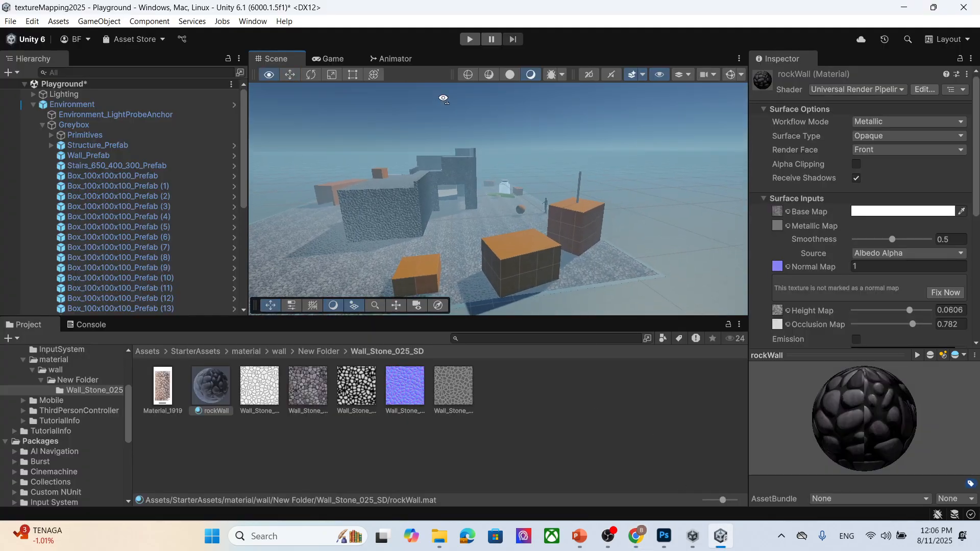
{"action": "scroll", "coordinate": [872, 283], "scroll_direction": "down", "scroll_amount": 8}
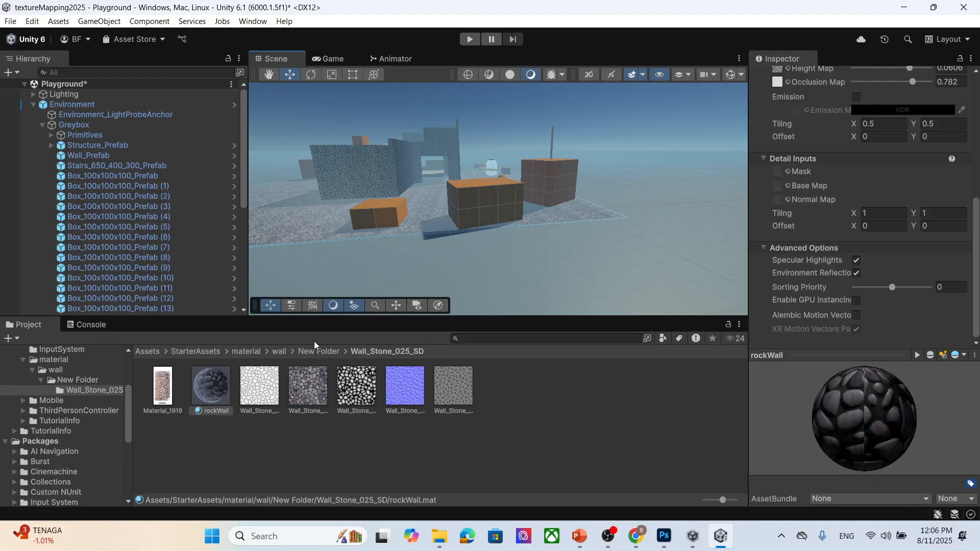
{"action": "left_click", "coordinate": [328, 351]}
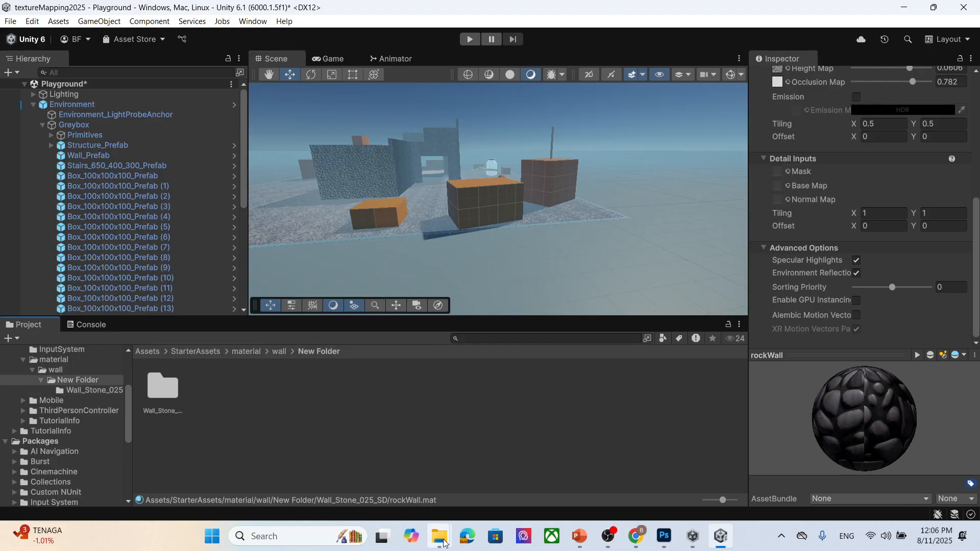
{"action": "left_click", "coordinate": [280, 351]}
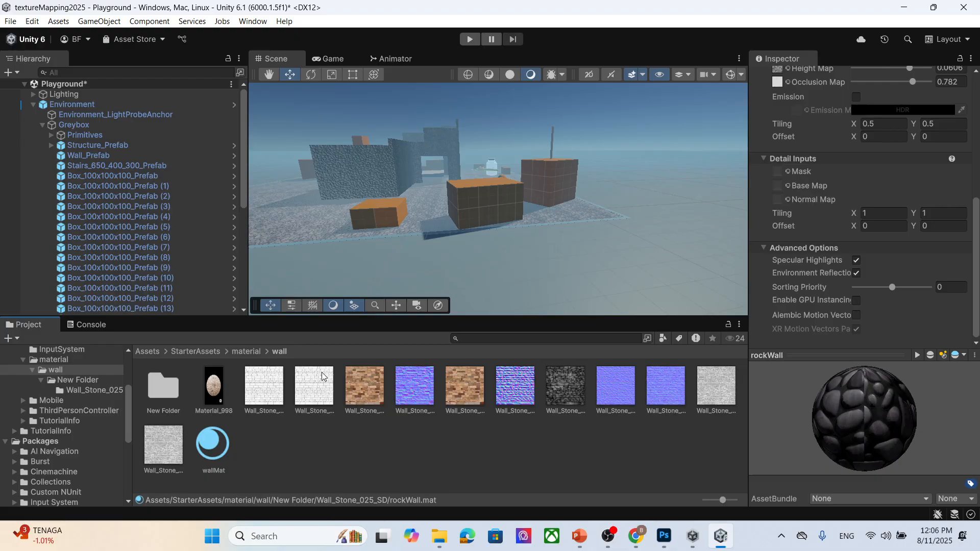
{"action": "left_click", "coordinate": [246, 351]}
{"action": "scroll", "coordinate": [477, 455], "scroll_direction": "down", "scroll_amount": 2}
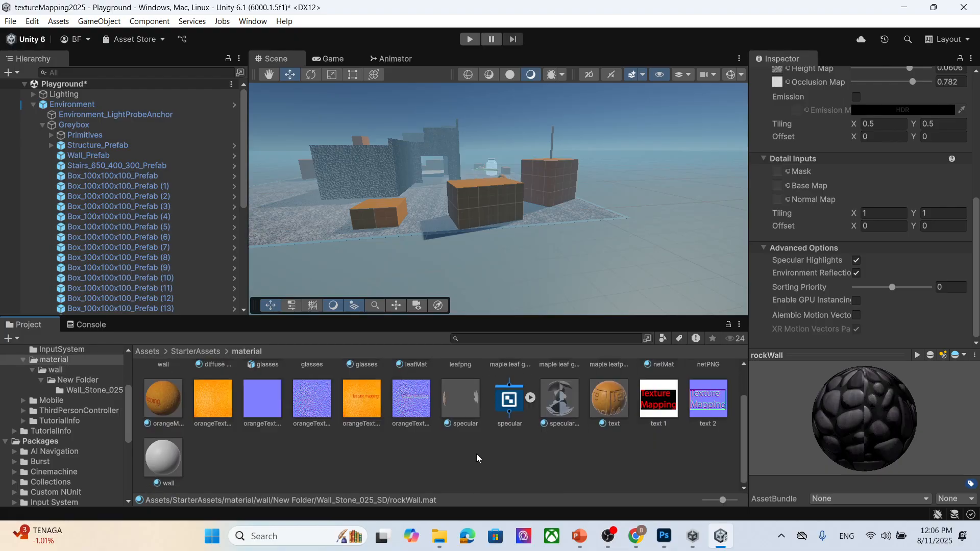
{"action": "mouse_move", "coordinate": [438, 540]}
{"action": "mouse_move", "coordinate": [465, 469]}
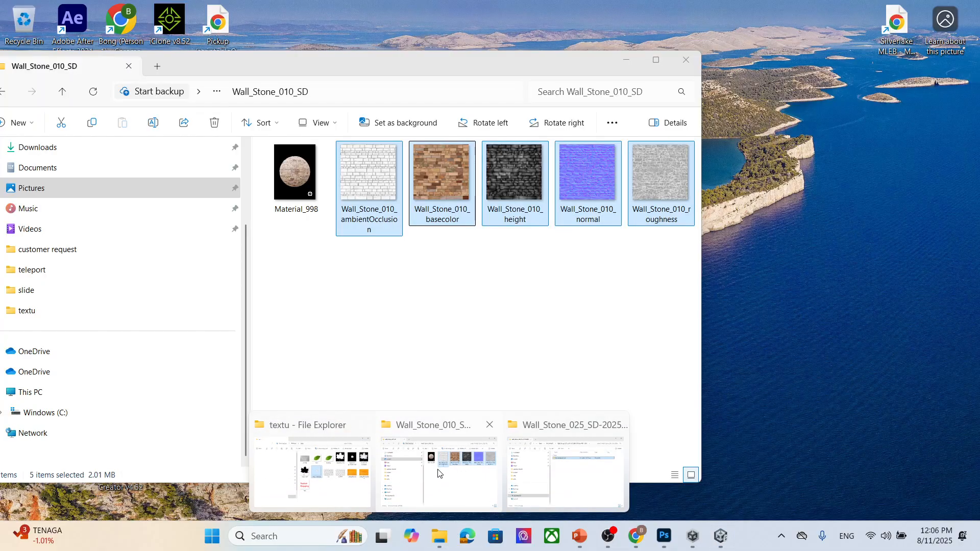
{"action": "left_click", "coordinate": [328, 486]}
{"action": "left_click_drag", "start_coordinate": [280, 433], "coordinate": [510, 463]}
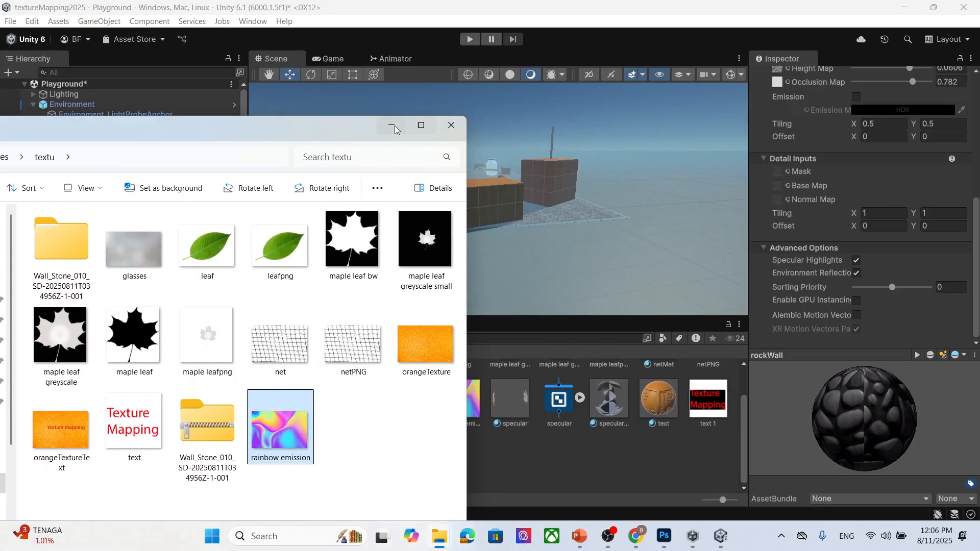
{"action": "left_click", "coordinate": [392, 126]}
{"action": "scroll", "coordinate": [897, 169], "scroll_direction": "up", "scroll_amount": 1}
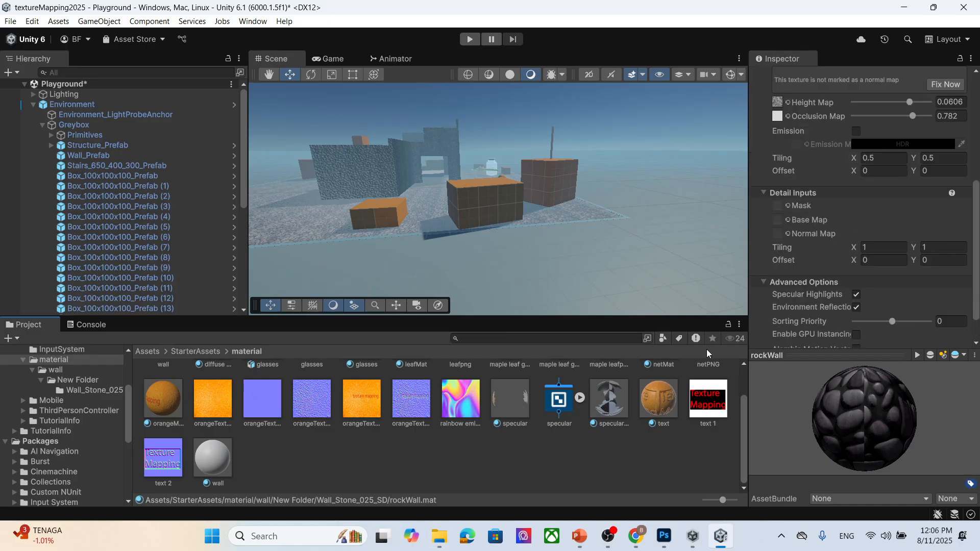
- Create a new folder named emission Image inside the material folder
{"action": "right_click", "coordinate": [491, 469]}
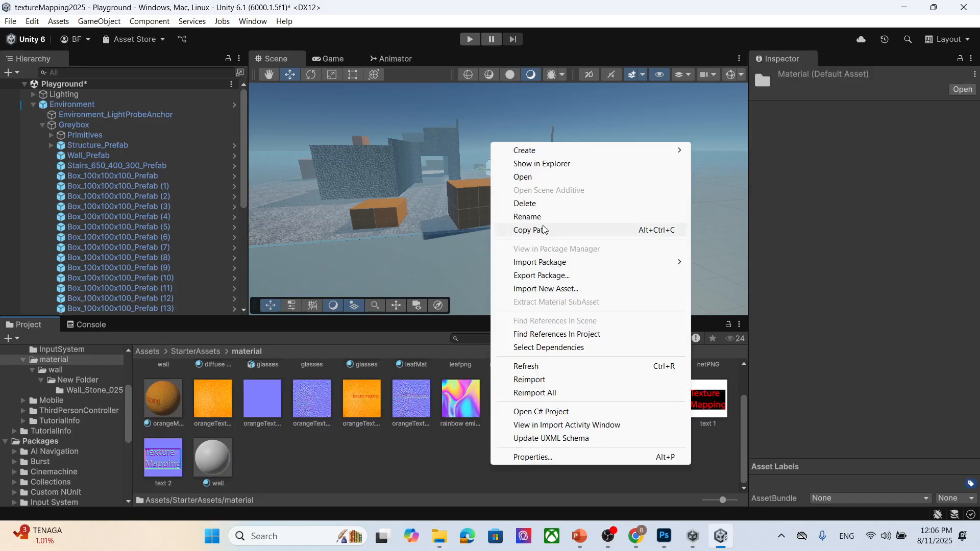
{"action": "mouse_move", "coordinate": [541, 150]}
{"action": "left_click", "coordinate": [722, 151]}
{"action": "type", "text": "emission"}
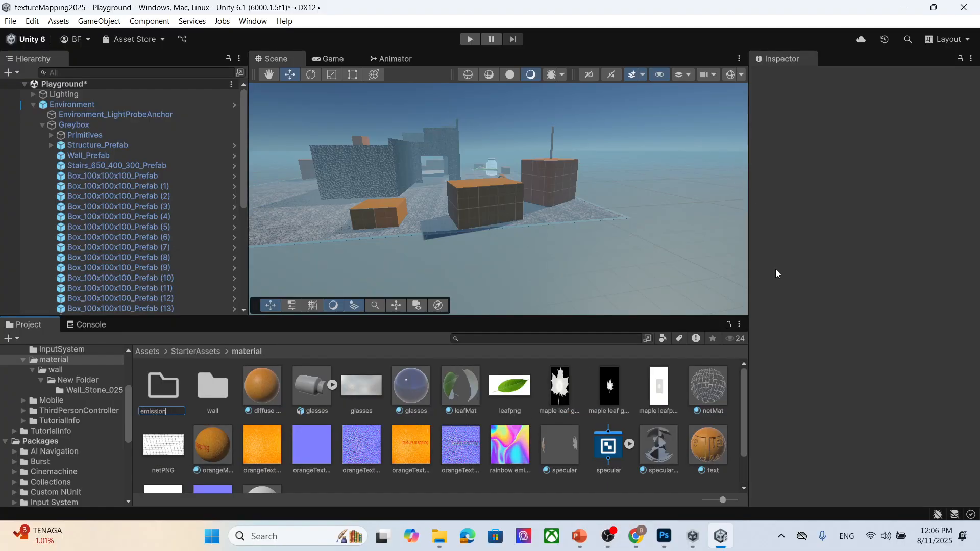
{"action": "type", "text": " Image"}
{"action": "key", "text": "Return"}
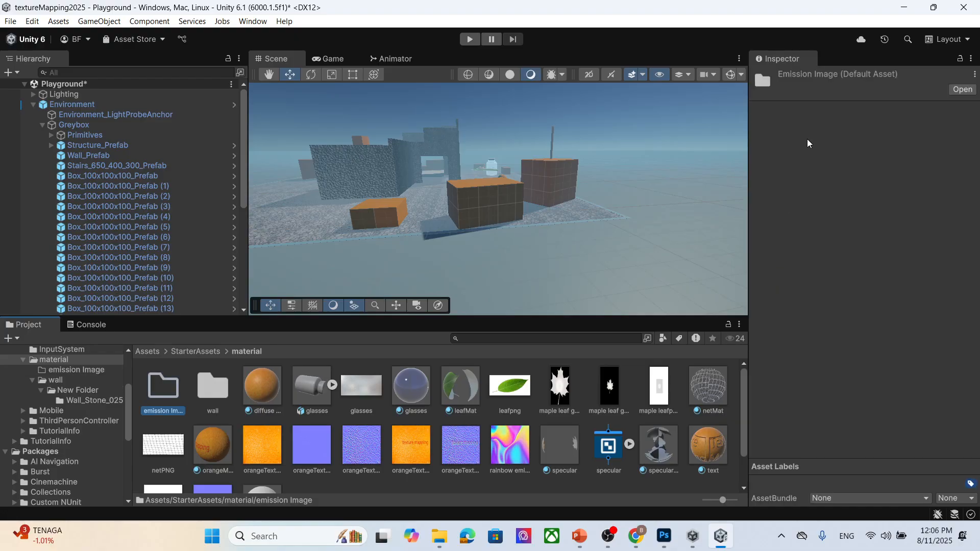
- Create a new material named emission in the material folder and fix the pending normal map setting
{"action": "double_click", "coordinate": [168, 393]}
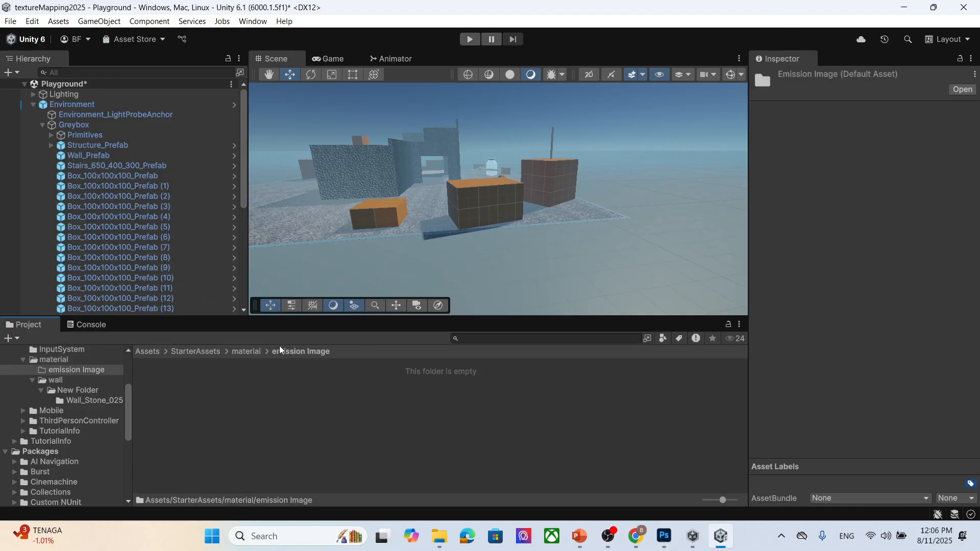
{"action": "left_click", "coordinate": [252, 354]}
{"action": "scroll", "coordinate": [459, 443], "scroll_direction": "down", "scroll_amount": 2}
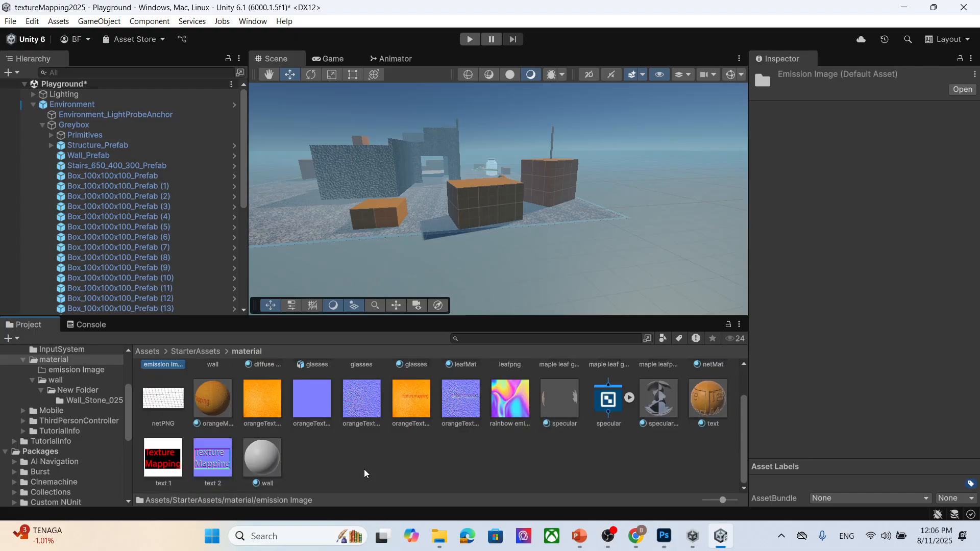
{"action": "scroll", "coordinate": [378, 453], "scroll_direction": "up", "scroll_amount": 2}
{"action": "scroll", "coordinate": [454, 450], "scroll_direction": "down", "scroll_amount": 2}
{"action": "right_click", "coordinate": [409, 453]}
{"action": "mouse_move", "coordinate": [502, 142]}
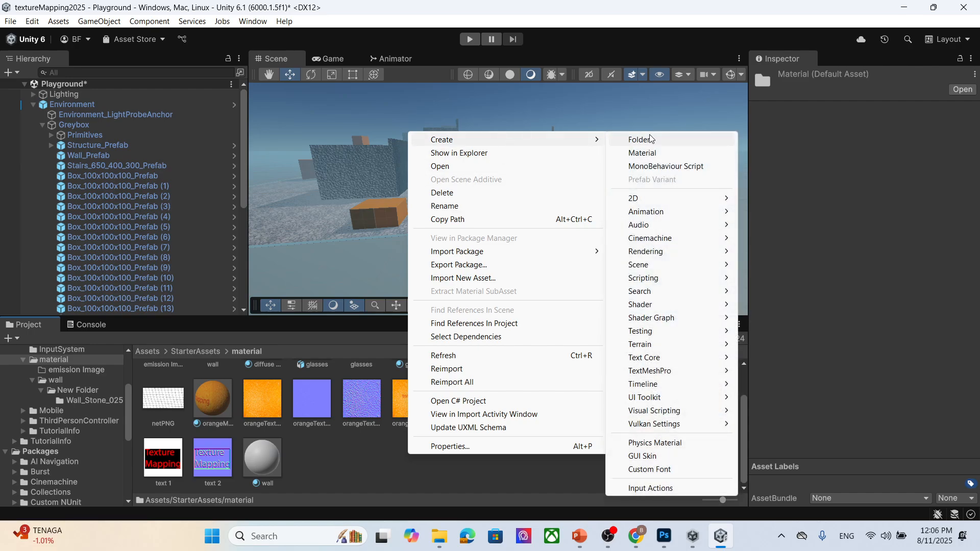
{"action": "left_click", "coordinate": [673, 153]}
{"action": "type", "text": "e"}
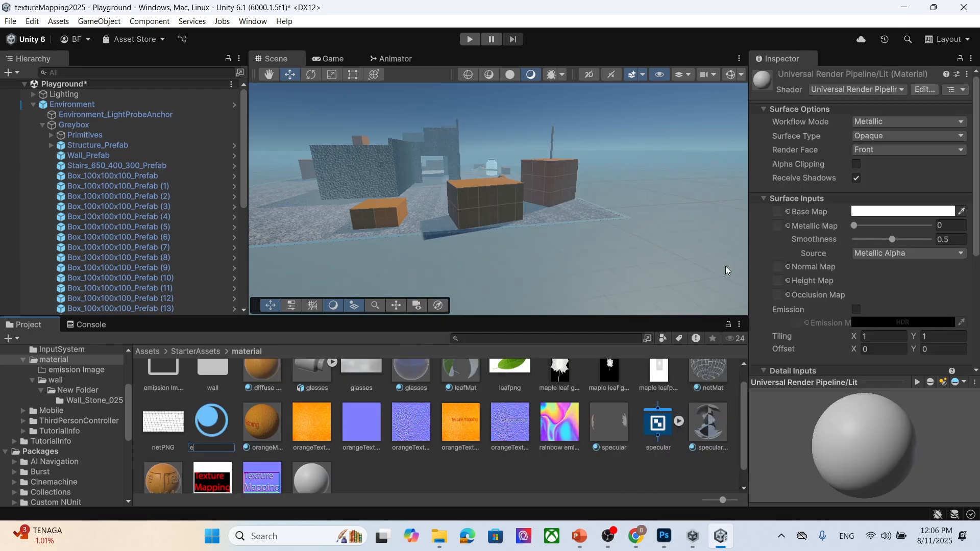
{"action": "type", "text": "mission"}
{"action": "key", "text": "Return"}
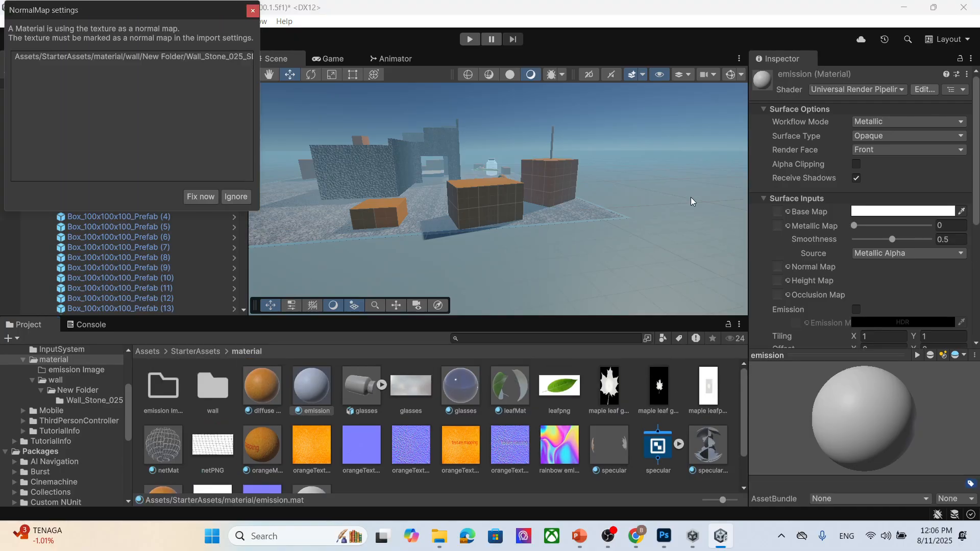
{"action": "left_click", "coordinate": [201, 197]}
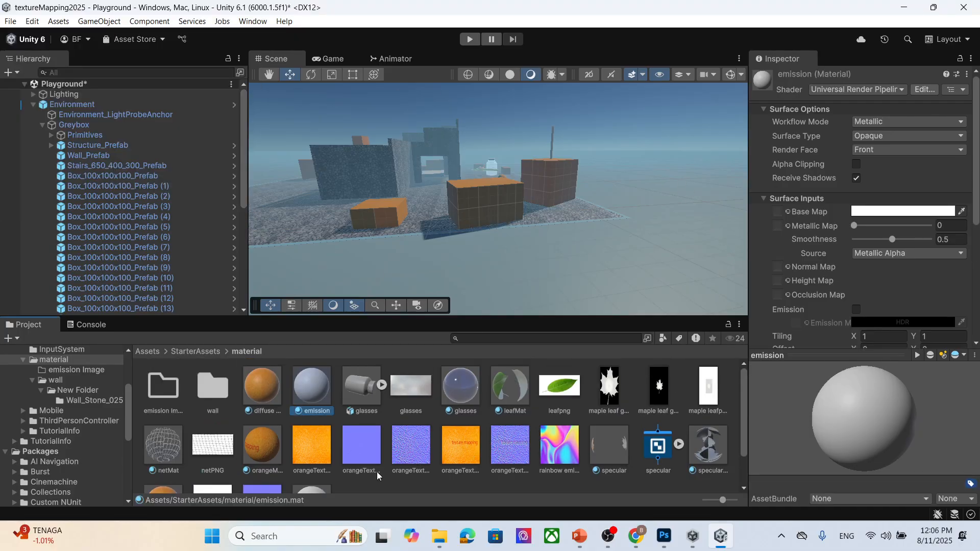
- Assign the rainbow emission image as the emission material's Base Map and apply the material to a box in the scene
{"action": "left_click_drag", "start_coordinate": [568, 456], "coordinate": [778, 211]}
{"action": "left_click_drag", "start_coordinate": [302, 407], "coordinate": [498, 207]}
{"action": "scroll", "coordinate": [472, 262], "scroll_direction": "up", "scroll_amount": 3}
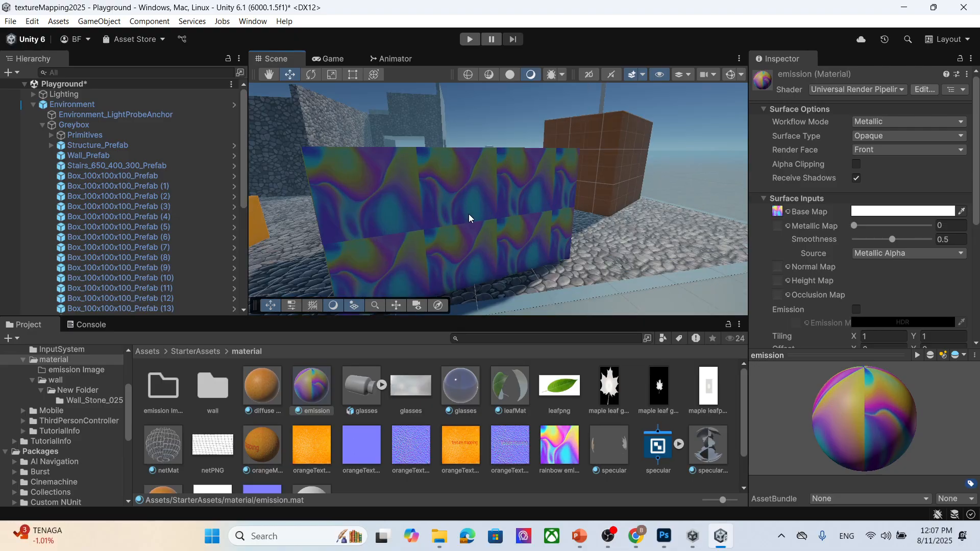
- Enable Emission on the emission material and open its HDR emission color picker
{"action": "scroll", "coordinate": [902, 231], "scroll_direction": "down", "scroll_amount": 3}
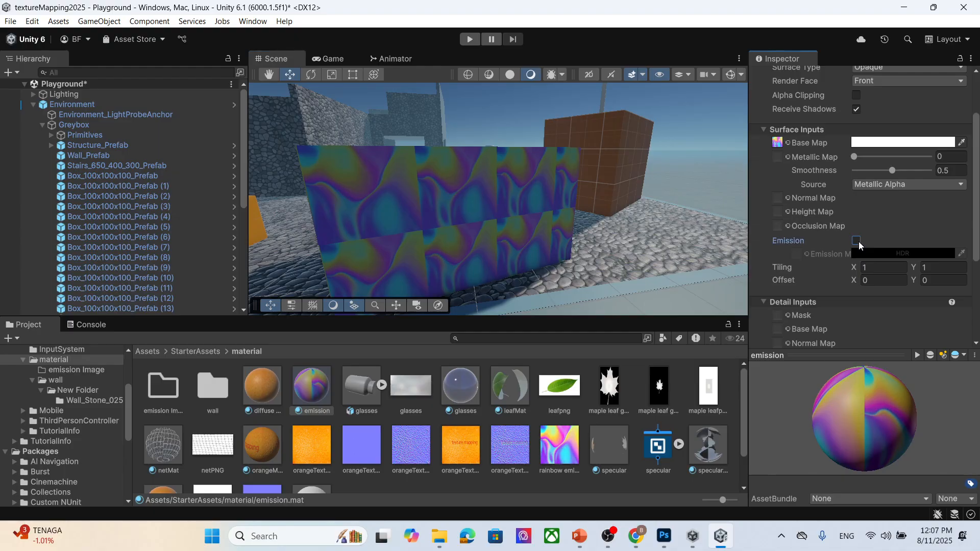
{"action": "left_click", "coordinate": [857, 241]}
{"action": "left_click", "coordinate": [873, 253]}
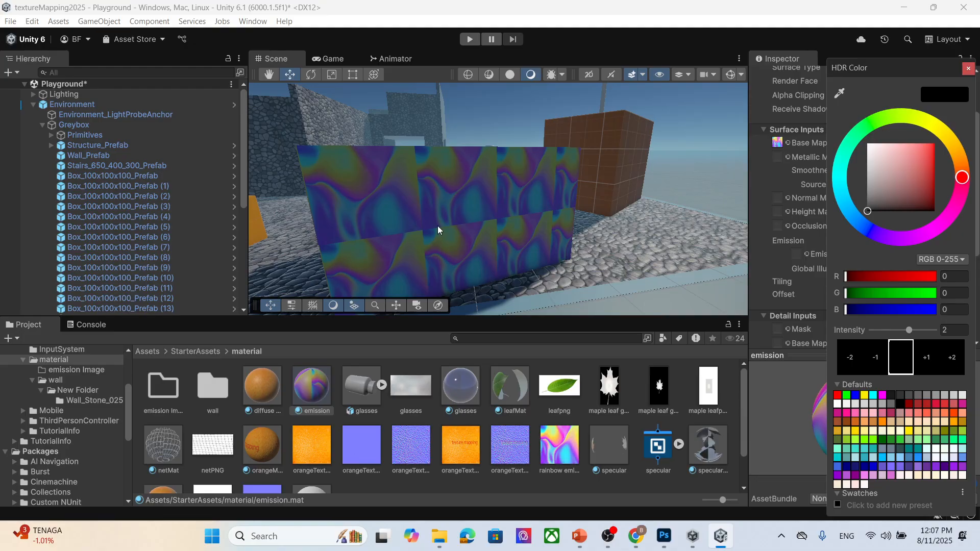
{"action": "scroll", "coordinate": [438, 229], "scroll_direction": "down", "scroll_amount": 5}
{"action": "left_click", "coordinate": [969, 67]}
{"action": "scroll", "coordinate": [805, 227], "scroll_direction": "up", "scroll_amount": 1}
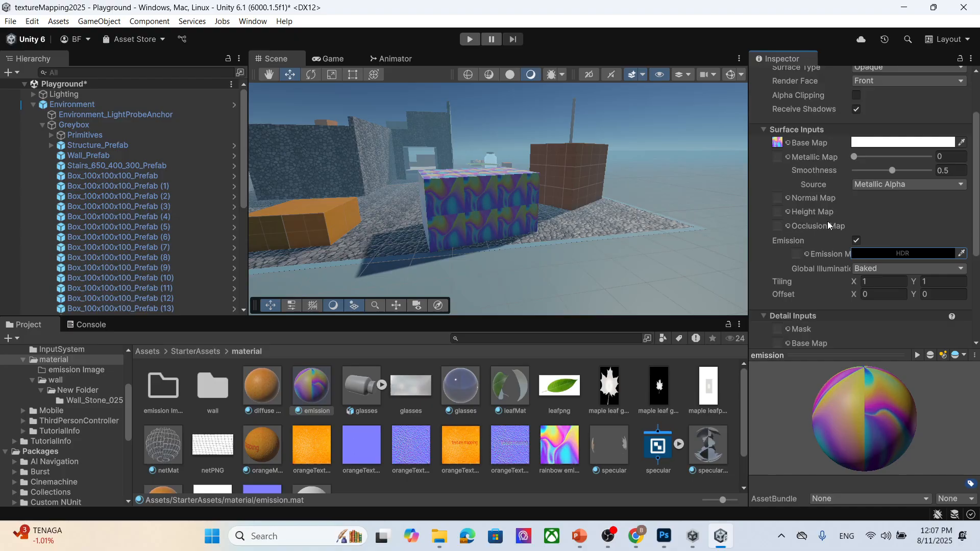
{"action": "scroll", "coordinate": [828, 221], "scroll_direction": "down", "scroll_amount": 4}
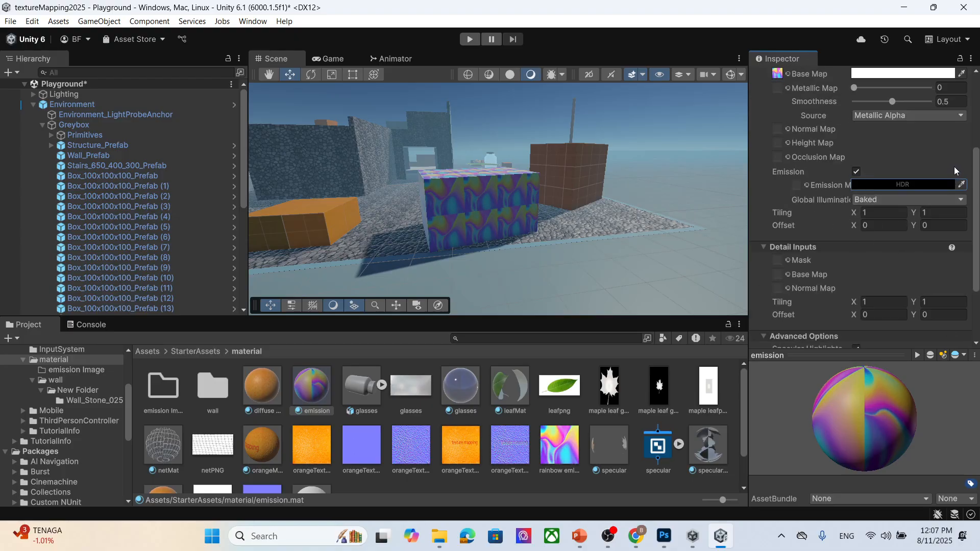
- Set the emission color to white, RGB 255, 255, 255
{"action": "left_click", "coordinate": [893, 185]}
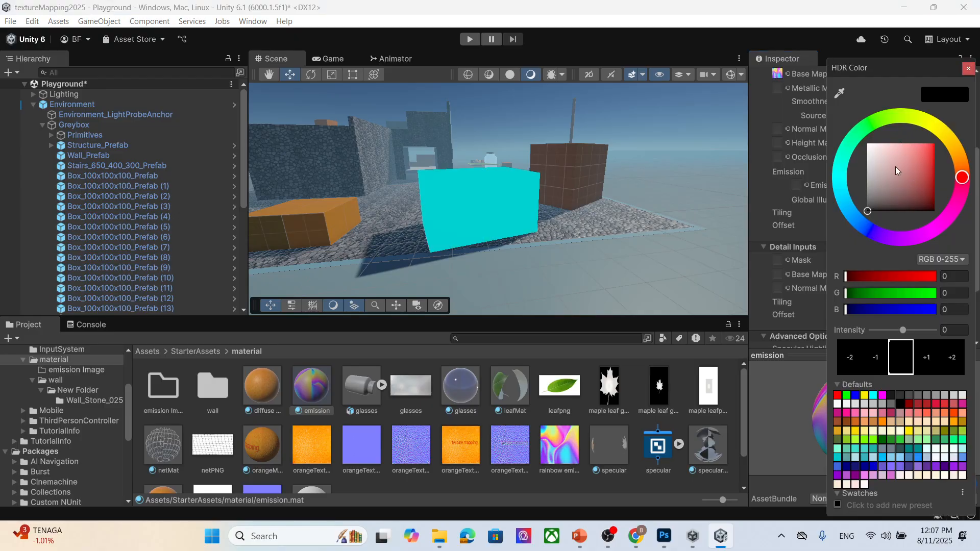
{"action": "left_click", "coordinate": [897, 166]}
{"action": "left_click", "coordinate": [968, 69]}
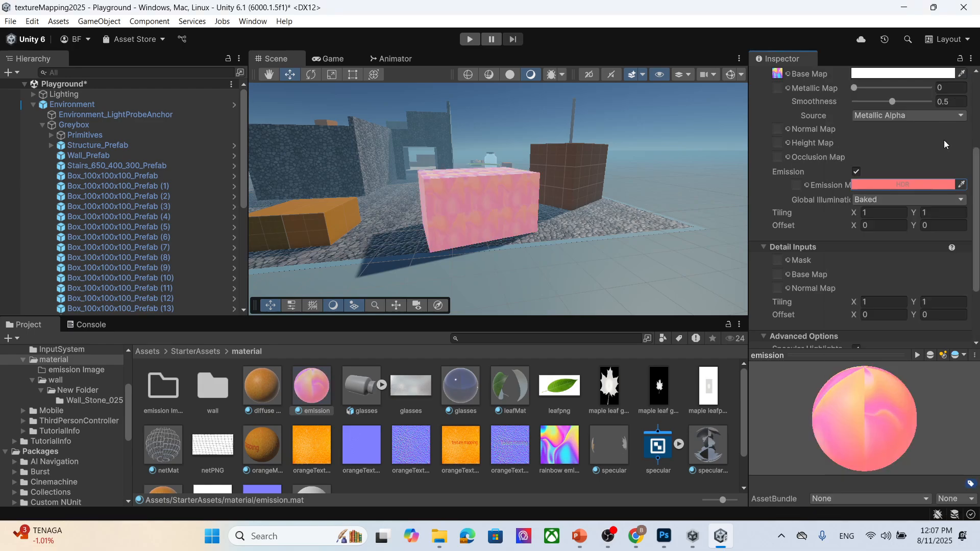
{"action": "left_click", "coordinate": [908, 188]}
{"action": "left_click", "coordinate": [868, 145]}
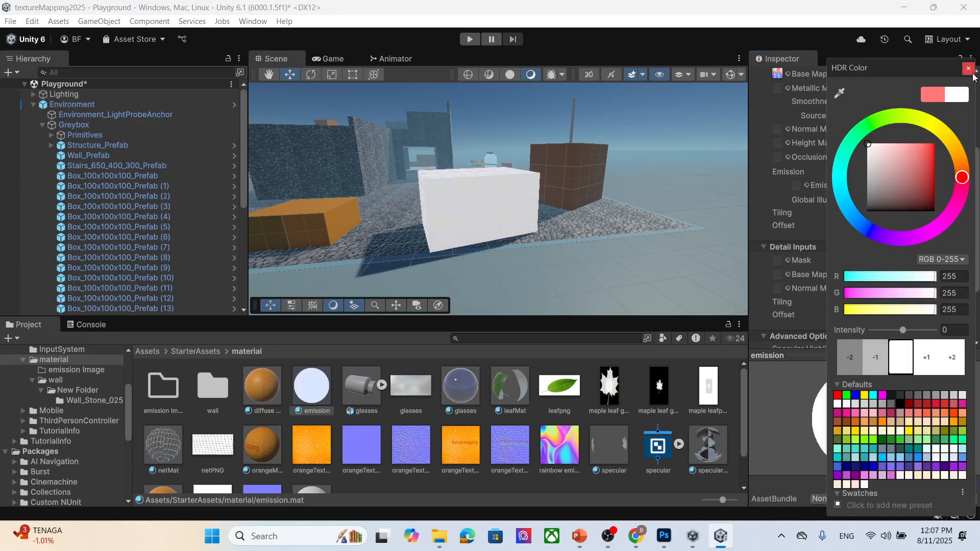
{"action": "left_click", "coordinate": [969, 68]}
- Assign the rainbow emission image as the Emission Map and toggle Emission off and on to compare
{"action": "left_click_drag", "start_coordinate": [553, 450], "coordinate": [797, 186]}
{"action": "scroll", "coordinate": [470, 243], "scroll_direction": "up", "scroll_amount": 3}
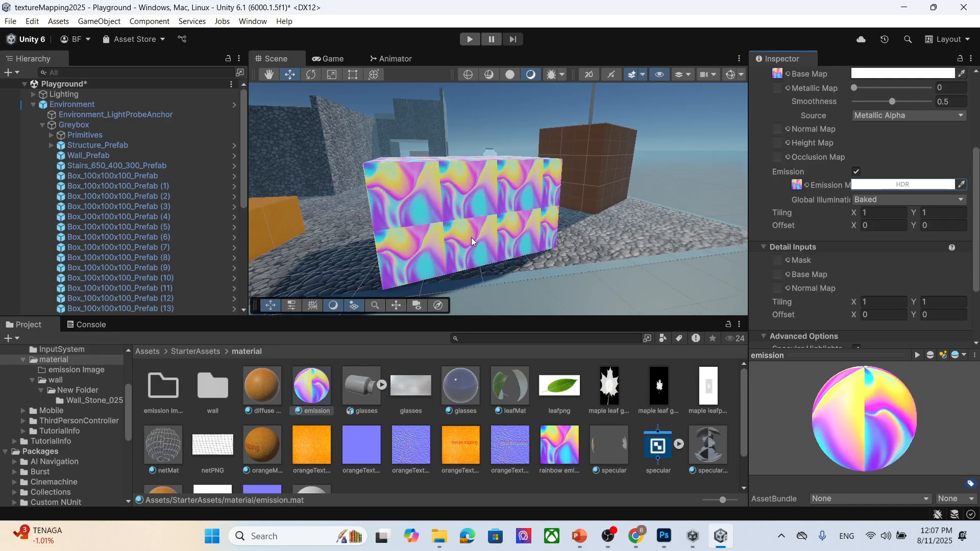
{"action": "scroll", "coordinate": [885, 189], "scroll_direction": "up", "scroll_amount": 3}
{"action": "left_click", "coordinate": [858, 240]}
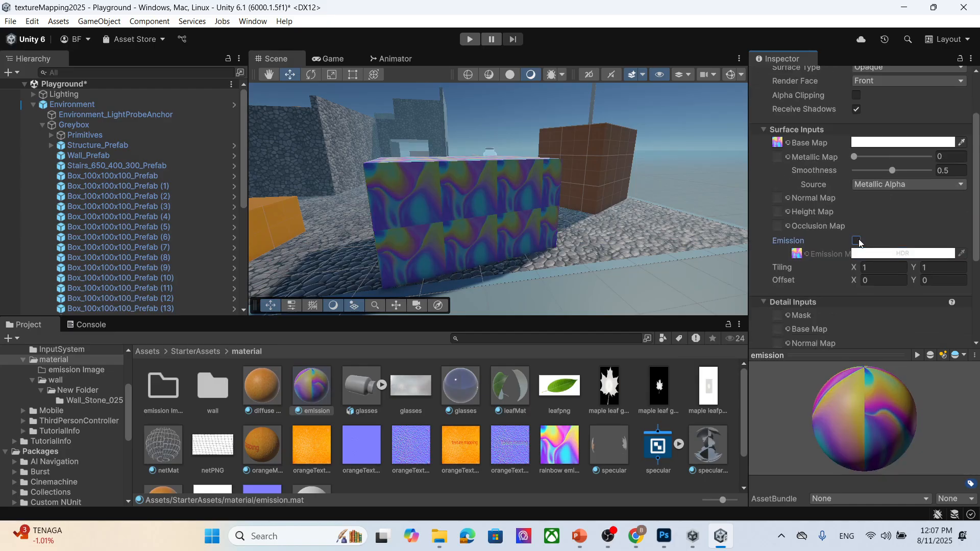
{"action": "left_click", "coordinate": [857, 241]}
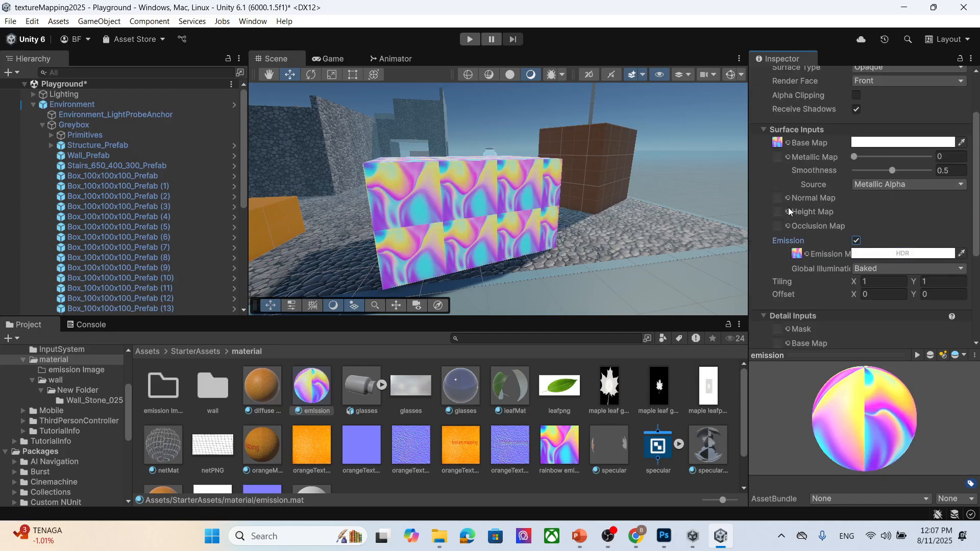
- Disable the Lighting object in the scene hierarchy
{"action": "left_click", "coordinate": [115, 86]}
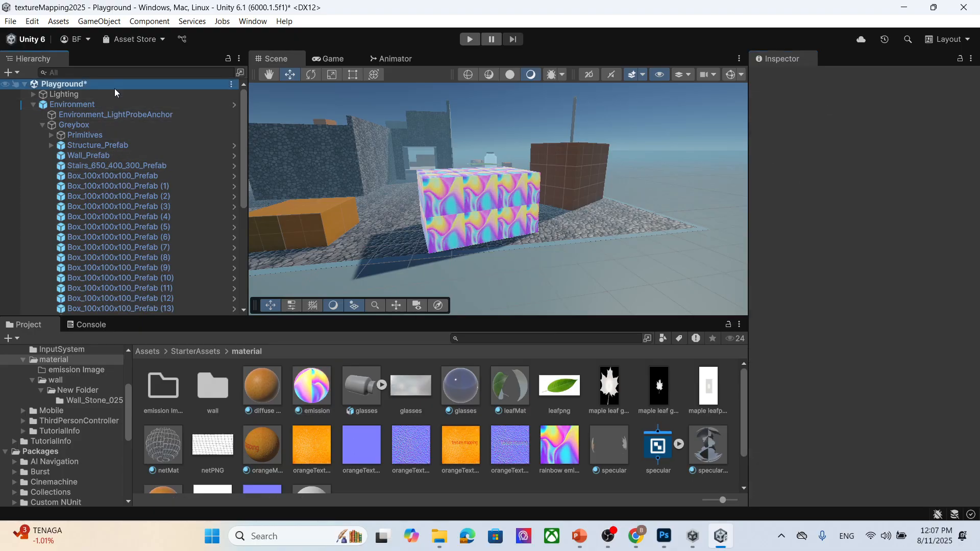
{"action": "left_click", "coordinate": [106, 95]}
{"action": "left_click", "coordinate": [785, 78]}
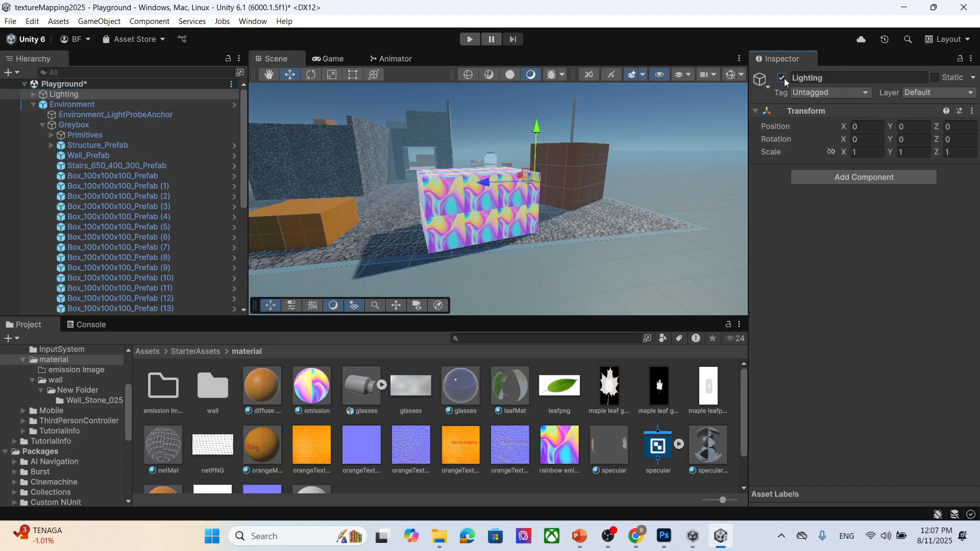
{"action": "scroll", "coordinate": [158, 217], "scroll_direction": "down", "scroll_amount": 8}
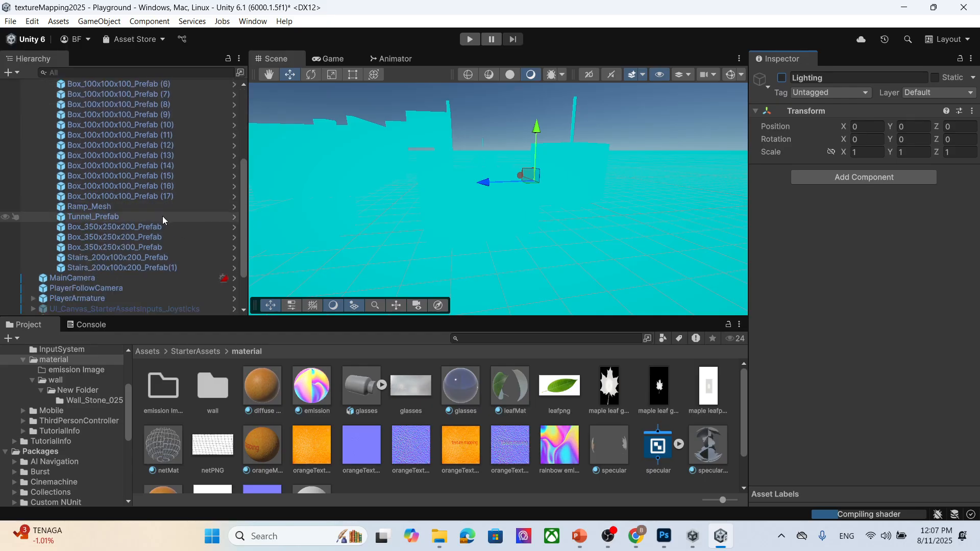
- Enter Play mode, walk the character toward the glowing rainbow box, and exit Play mode
{"action": "left_click", "coordinate": [133, 309]}
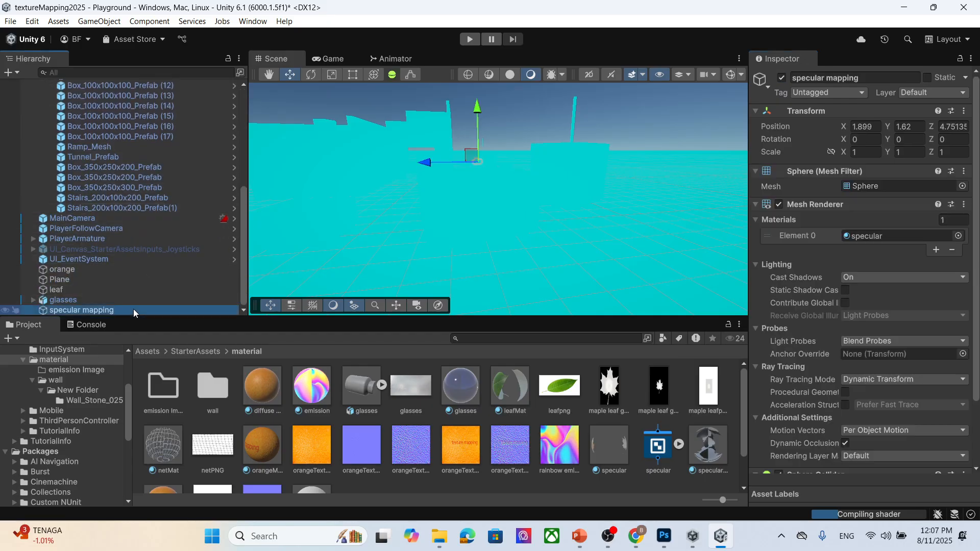
{"action": "key", "text": "f"}
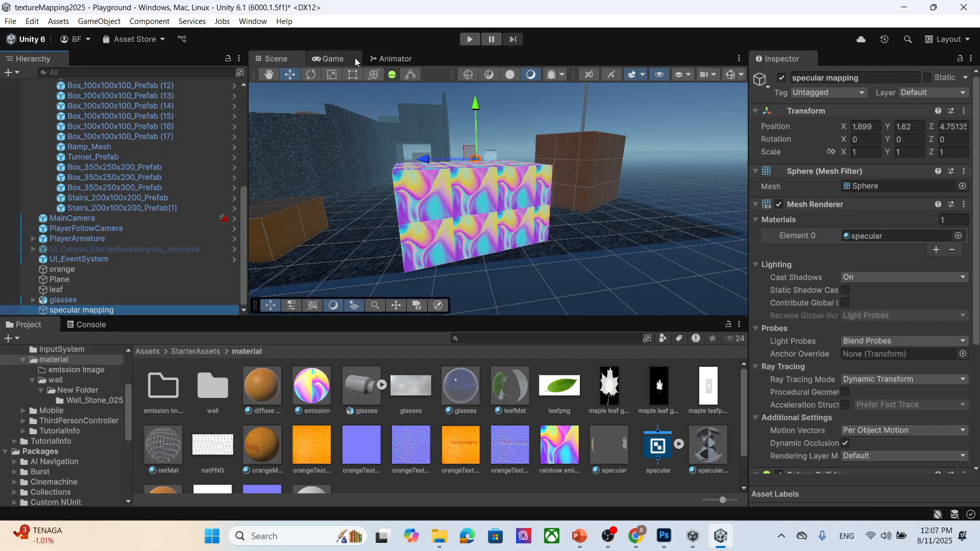
{"action": "left_click", "coordinate": [332, 58]}
{"action": "key", "text": "ctrl+p"}
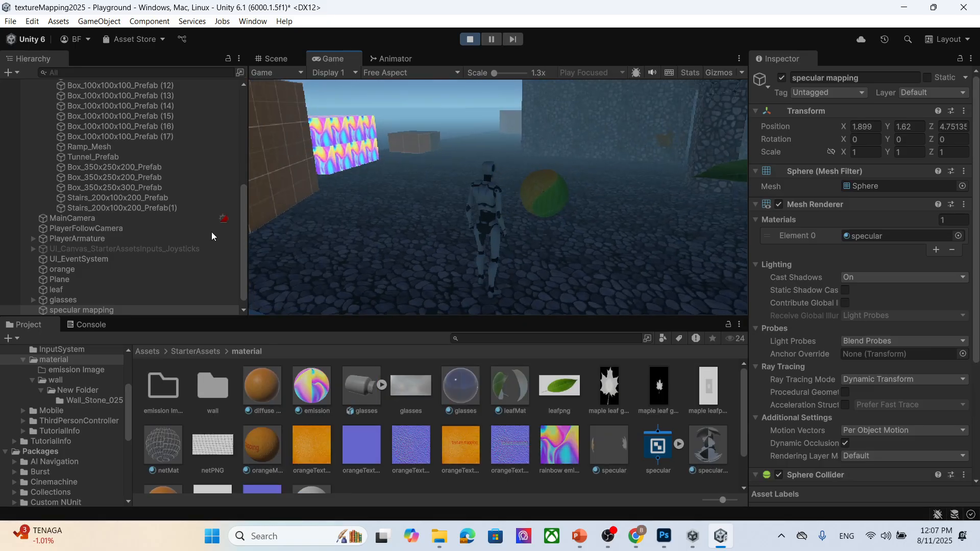
{"action": "key", "text": "w"}
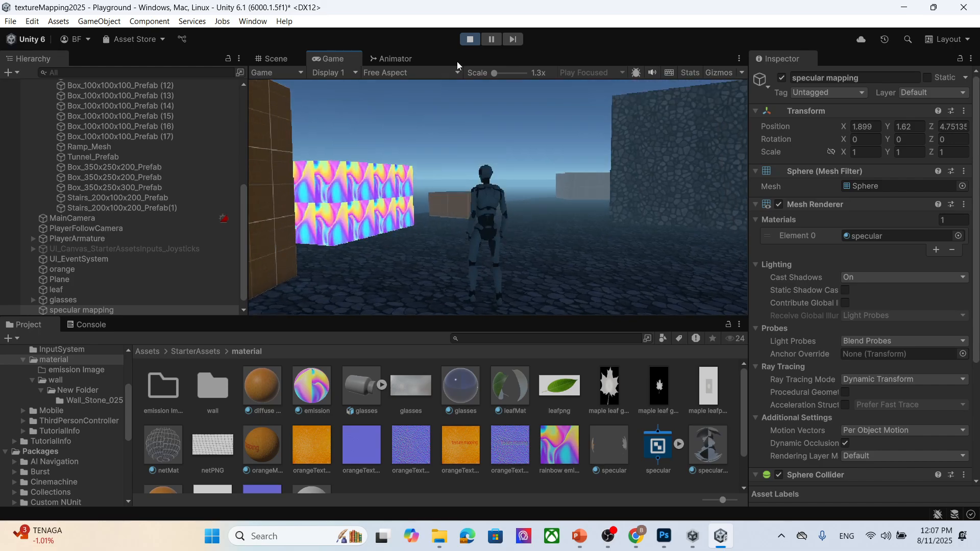
{"action": "left_click", "coordinate": [470, 40]}
{"action": "scroll", "coordinate": [873, 397], "scroll_direction": "down", "scroll_amount": 5}
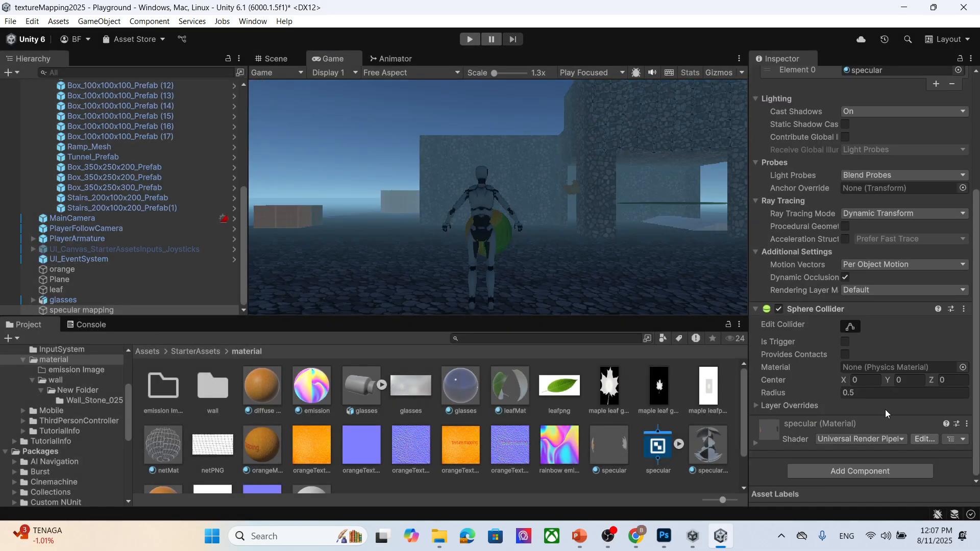
- Examine the emission material's settings and the rainbow emission image in the material folder
{"action": "scroll", "coordinate": [874, 397], "scroll_direction": "up", "scroll_amount": 5}
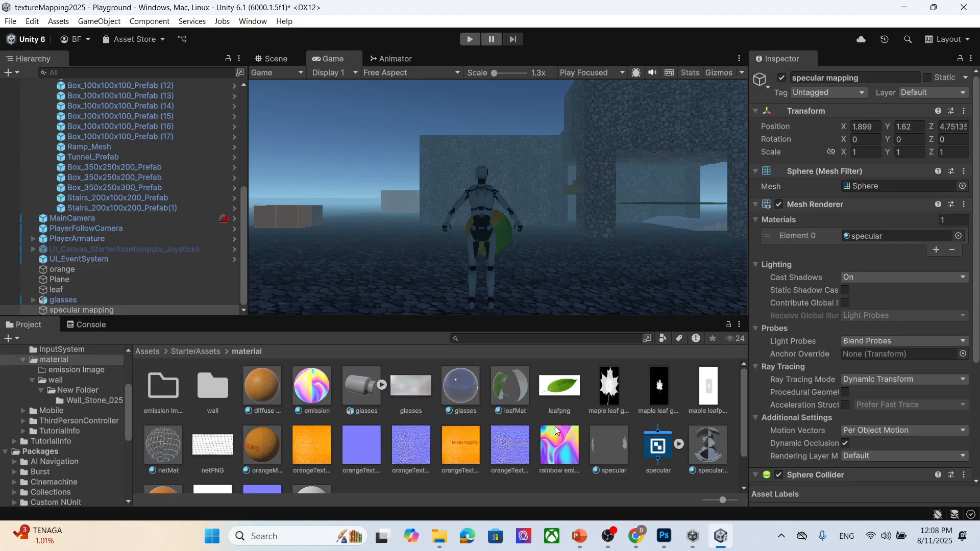
{"action": "scroll", "coordinate": [638, 427], "scroll_direction": "down", "scroll_amount": 1}
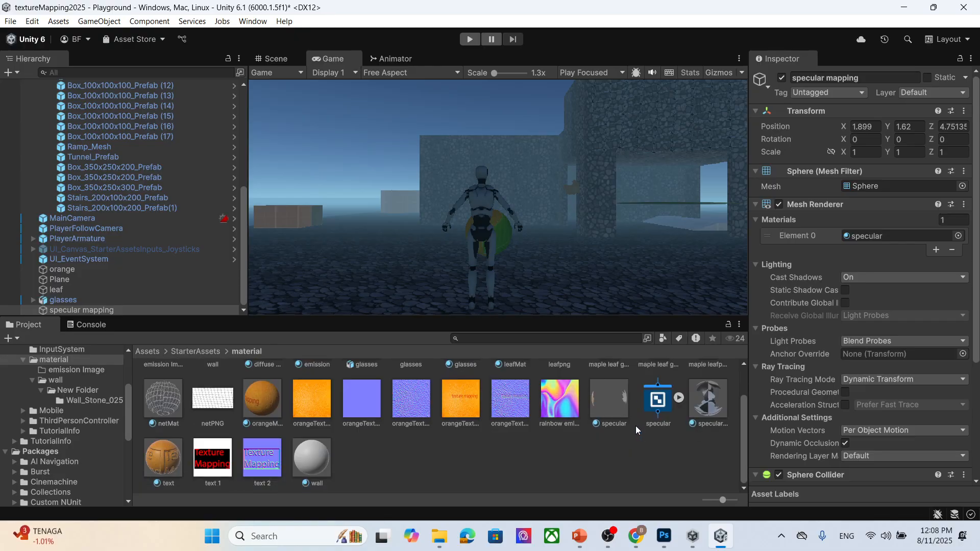
{"action": "left_click", "coordinate": [322, 389]}
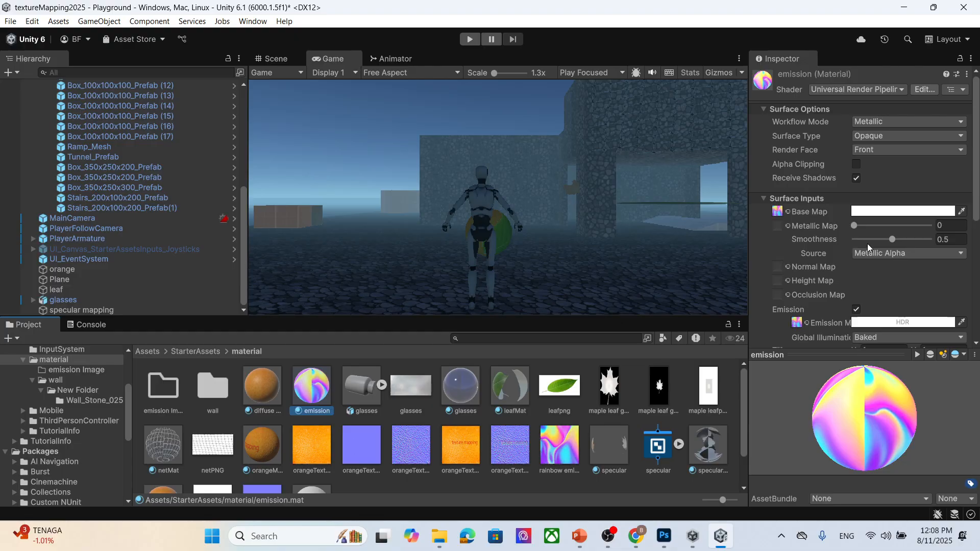
{"action": "scroll", "coordinate": [831, 275], "scroll_direction": "down", "scroll_amount": 2}
{"action": "left_click", "coordinate": [367, 188]}
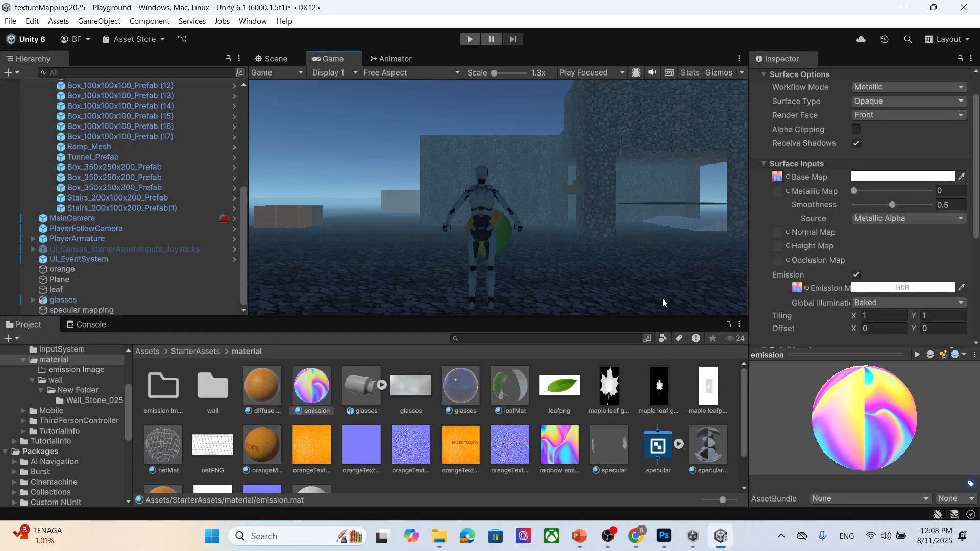
{"action": "left_click", "coordinate": [565, 444]}
{"action": "scroll", "coordinate": [565, 444], "scroll_direction": "down", "scroll_amount": 1}
- Switch to Photoshop and convert the rainbow emission image's locked background into an editable Layer 0
{"action": "left_click", "coordinate": [663, 536]}
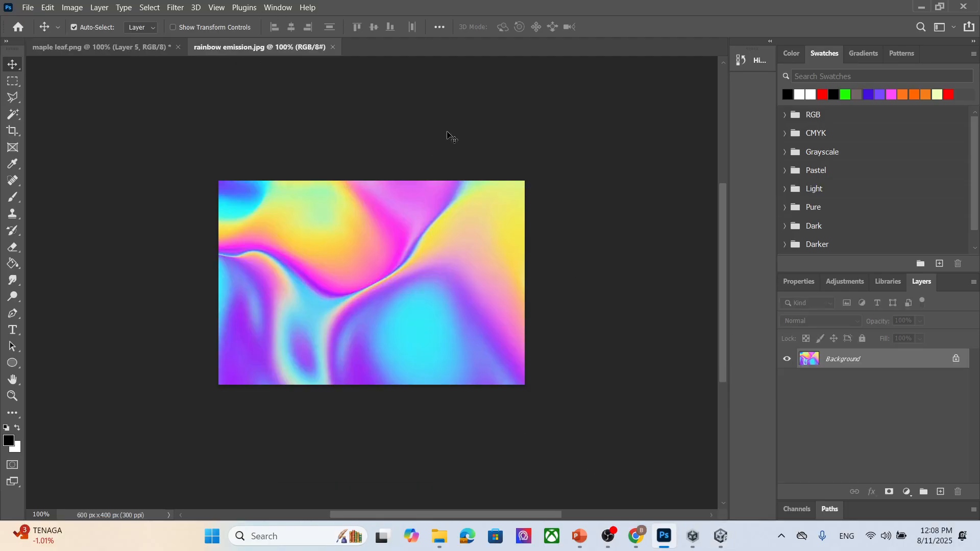
{"action": "double_click", "coordinate": [868, 360]}
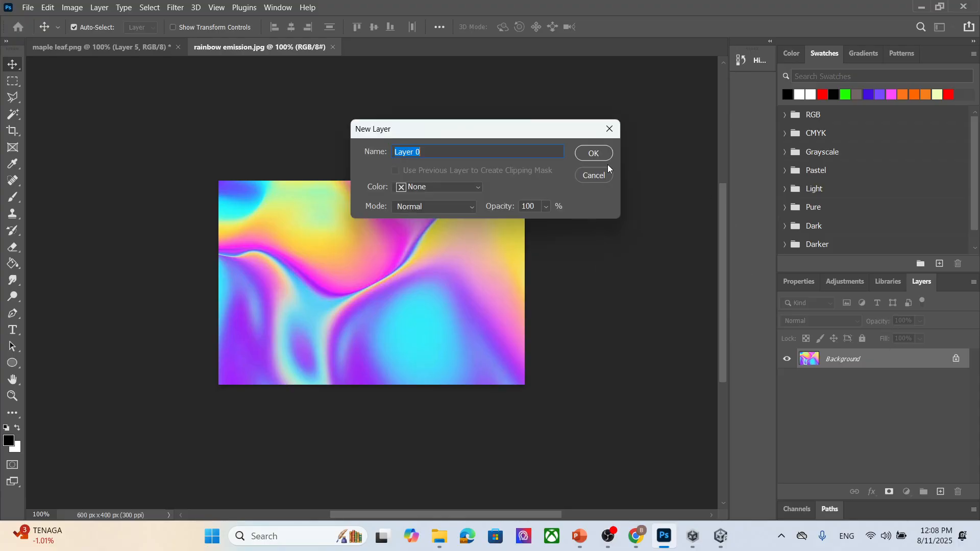
{"action": "left_click", "coordinate": [601, 154]}
- Paint several thick black brush strokes across the rainbow emission image
{"action": "left_click", "coordinate": [14, 197]}
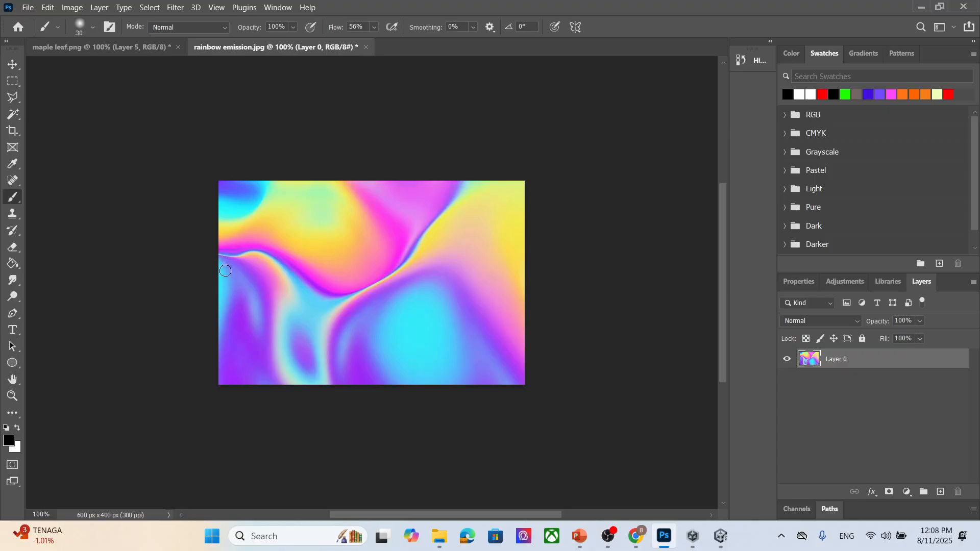
{"action": "mouse_move", "coordinate": [225, 268]}
{"action": "left_mouse_down"}
{"action": "mouse_move", "coordinate": [263, 264]}
{"action": "mouse_move", "coordinate": [344, 310]}
{"action": "mouse_move", "coordinate": [400, 288]}
{"action": "mouse_move", "coordinate": [449, 245]}
{"action": "mouse_move", "coordinate": [484, 187]}
{"action": "mouse_move", "coordinate": [429, 202]}
{"action": "mouse_move", "coordinate": [349, 275]}
{"action": "mouse_move", "coordinate": [279, 241]}
{"action": "mouse_move", "coordinate": [221, 240]}
{"action": "left_mouse_up"}
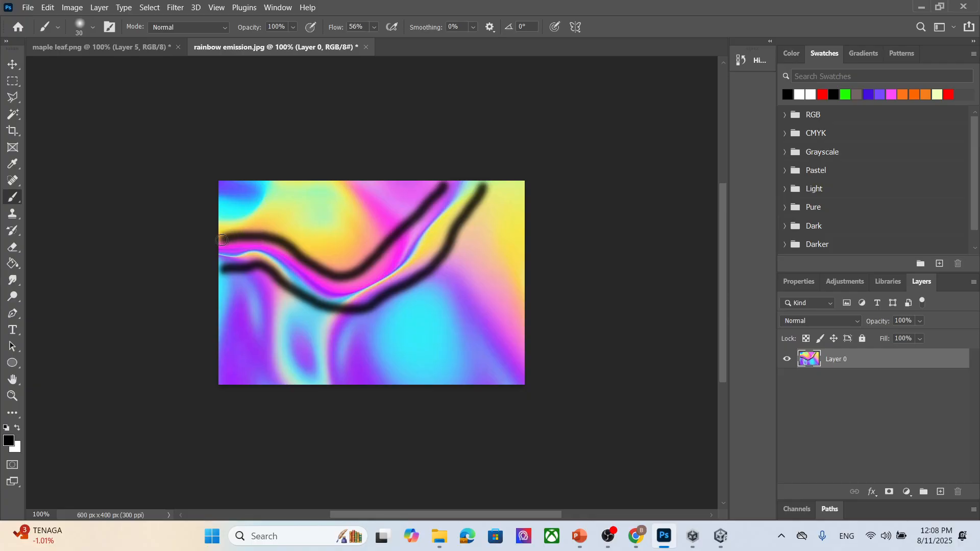
{"action": "mouse_move", "coordinate": [246, 282]}
{"action": "left_mouse_down"}
{"action": "mouse_move", "coordinate": [270, 339]}
{"action": "mouse_move", "coordinate": [270, 376]}
{"action": "left_mouse_up"}
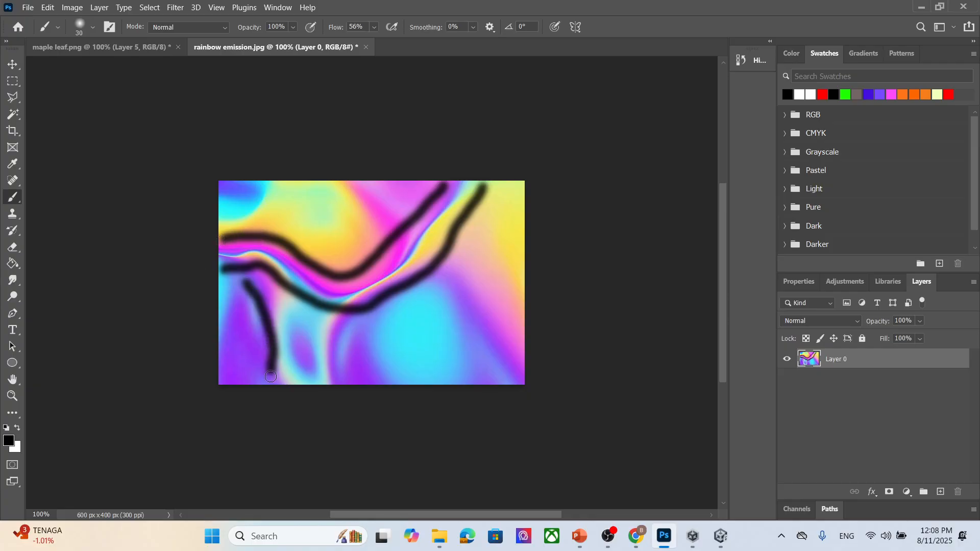
{"action": "mouse_move", "coordinate": [344, 366]}
{"action": "left_mouse_down"}
{"action": "mouse_move", "coordinate": [375, 322]}
{"action": "mouse_move", "coordinate": [429, 294]}
{"action": "mouse_move", "coordinate": [457, 308]}
{"action": "mouse_move", "coordinate": [498, 368]}
{"action": "left_mouse_up"}
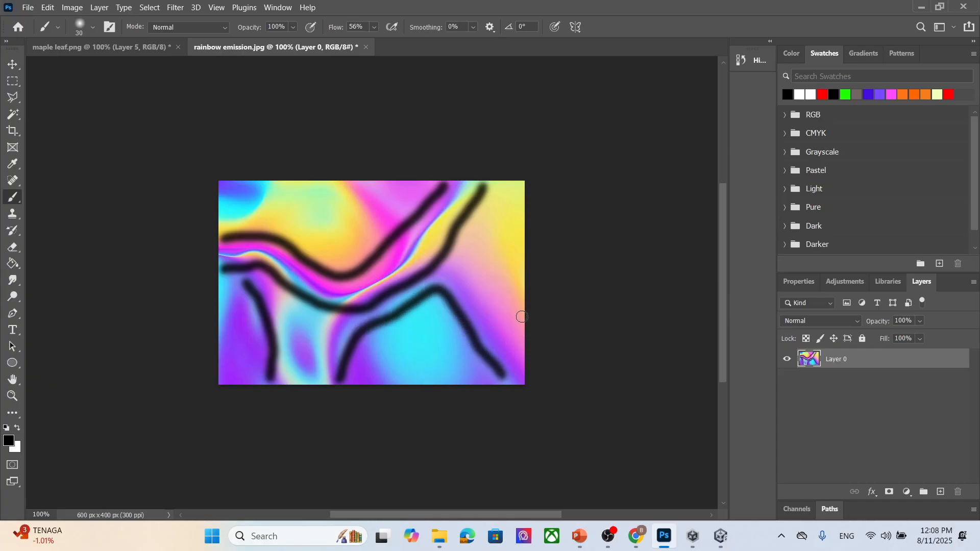
{"action": "mouse_move", "coordinate": [516, 315]}
{"action": "left_mouse_down"}
{"action": "mouse_move", "coordinate": [481, 247]}
{"action": "mouse_move", "coordinate": [513, 191]}
{"action": "left_mouse_up"}
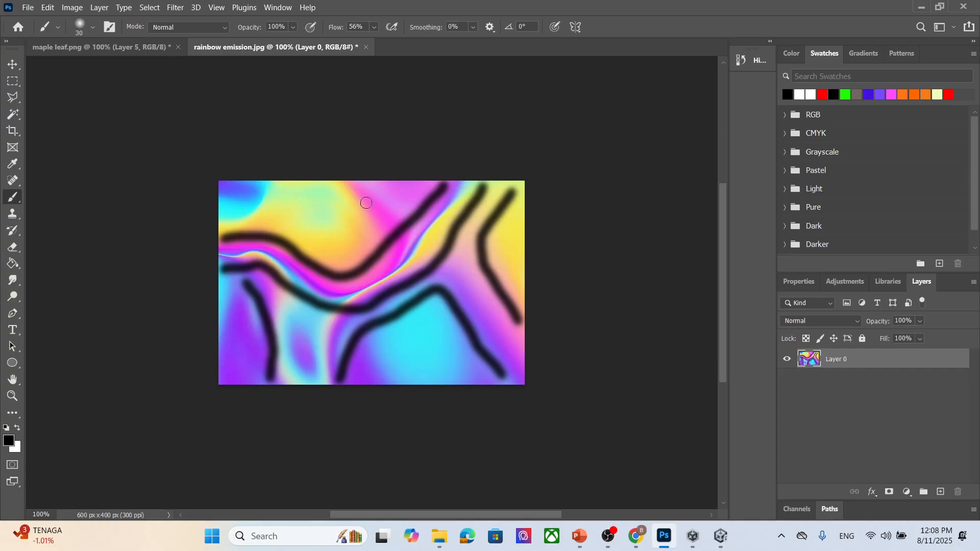
{"action": "left_click_drag", "start_coordinate": [387, 215], "coordinate": [347, 183]}
{"action": "left_click_drag", "start_coordinate": [275, 186], "coordinate": [225, 218]}
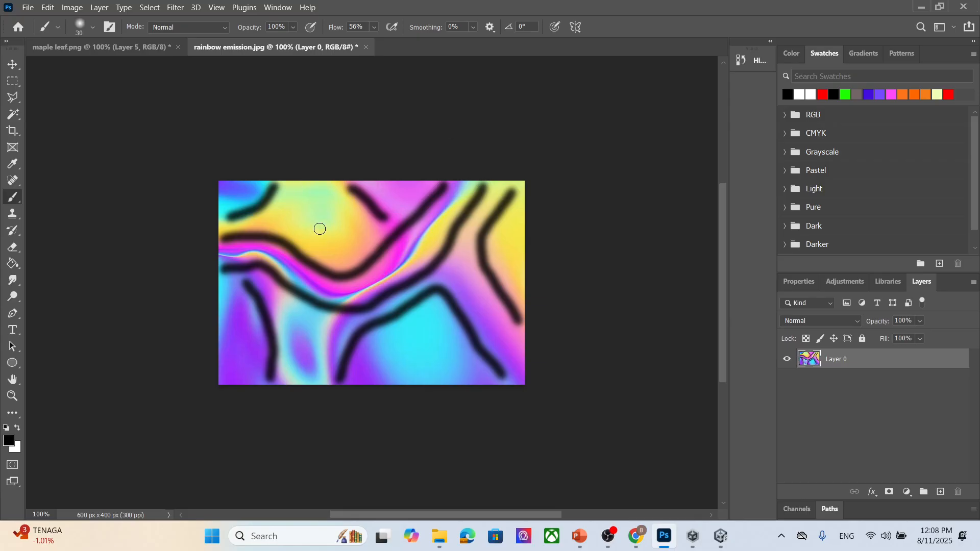
- Export the painted image as a JPG named rainbow emission mask into the textu folder
{"action": "left_click", "coordinate": [27, 7]}
{"action": "mouse_move", "coordinate": [89, 200]}
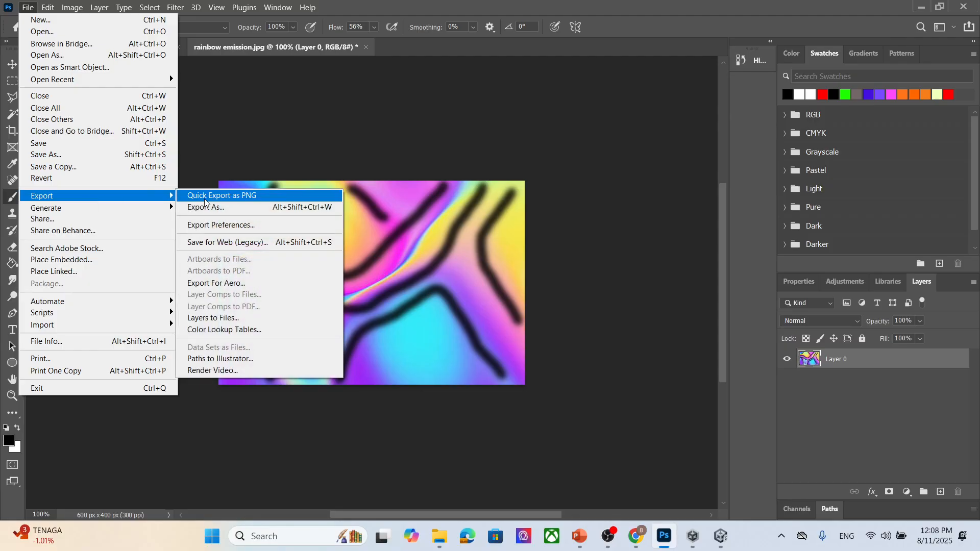
{"action": "left_click", "coordinate": [221, 207]}
{"action": "left_click", "coordinate": [759, 84]}
{"action": "left_click", "coordinate": [750, 130]}
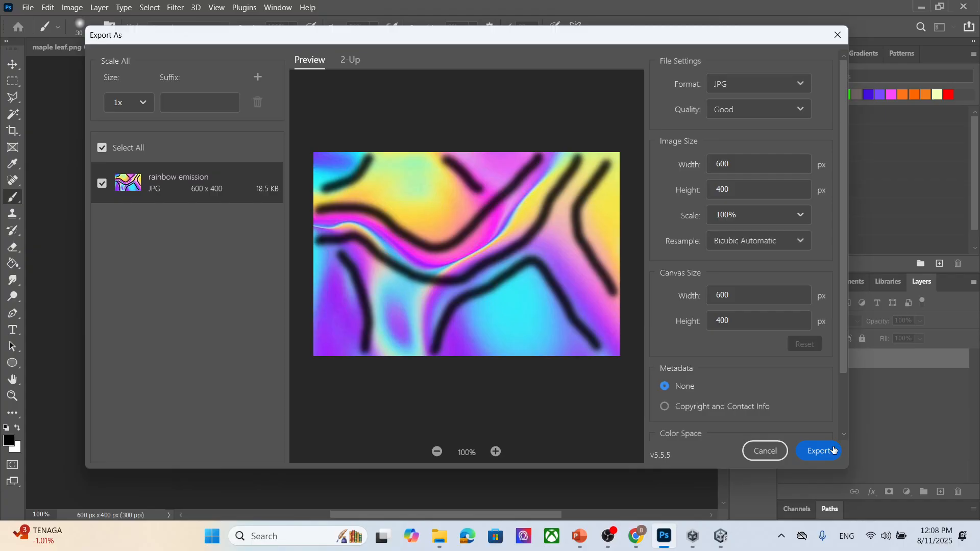
{"action": "left_click", "coordinate": [832, 449]}
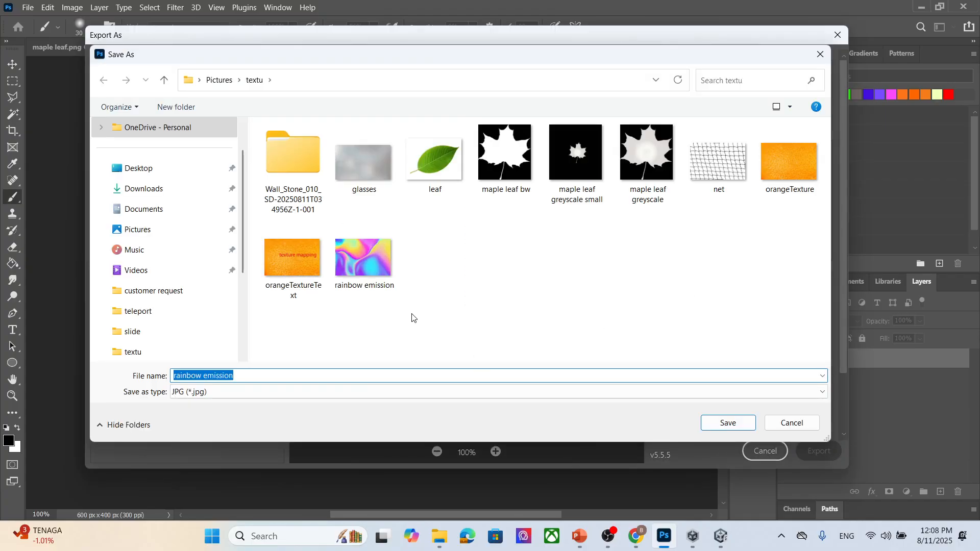
{"action": "left_click", "coordinate": [363, 258]}
{"action": "left_click", "coordinate": [284, 380]}
{"action": "left_click", "coordinate": [284, 380]}
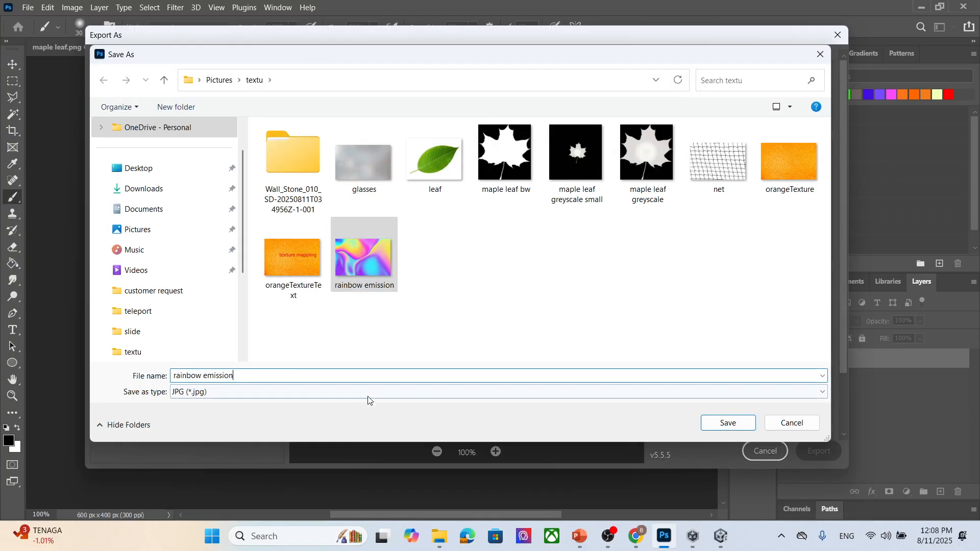
{"action": "type", "text": "mask"}
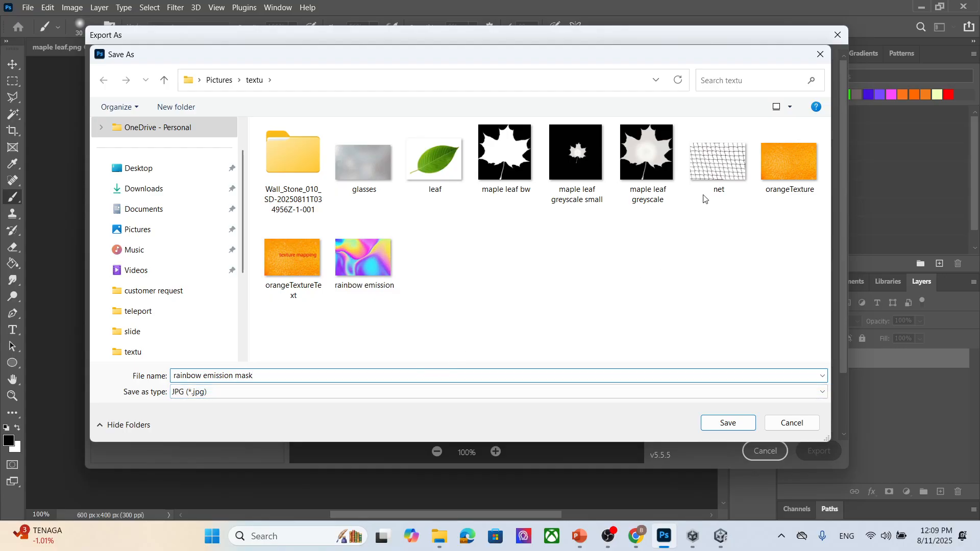
{"action": "left_click", "coordinate": [740, 423]}
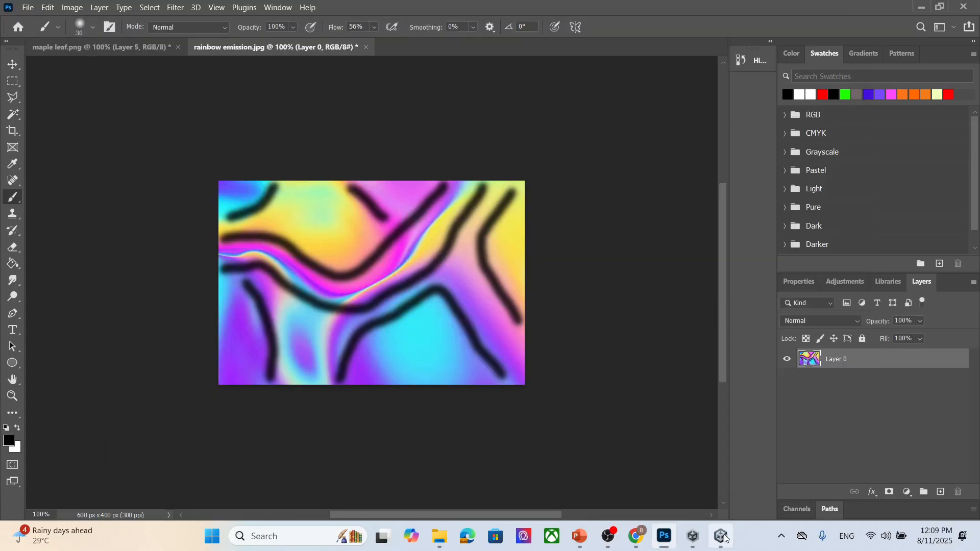
- Return to Unity and reselect the emission material in the material folder
{"action": "left_click", "coordinate": [721, 537]}
{"action": "scroll", "coordinate": [848, 305], "scroll_direction": "down", "scroll_amount": 3}
{"action": "scroll", "coordinate": [549, 421], "scroll_direction": "down", "scroll_amount": 1}
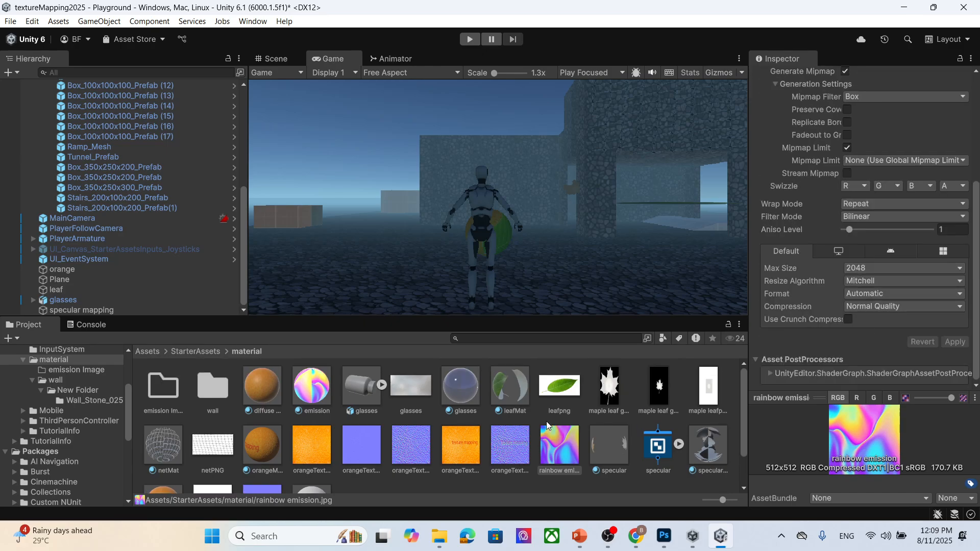
{"action": "left_click", "coordinate": [324, 462]}
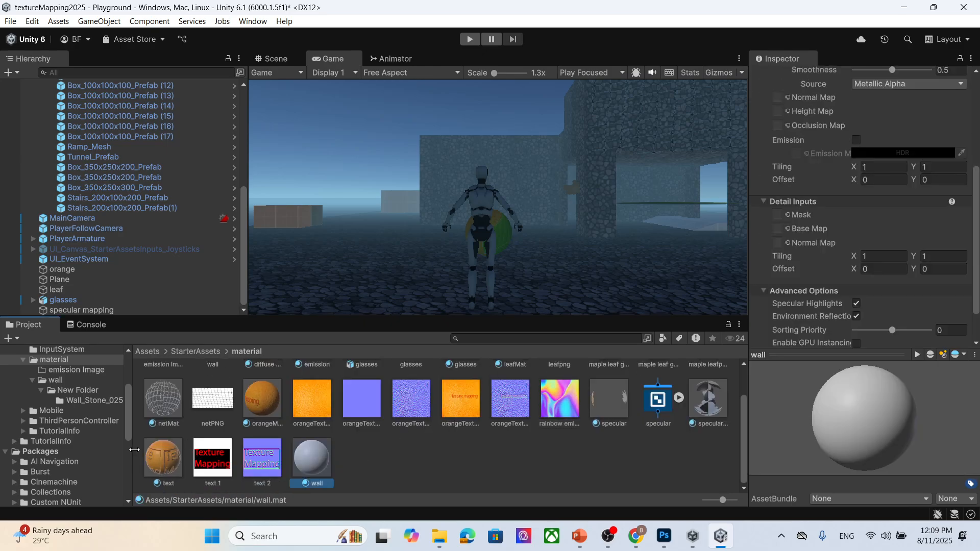
{"action": "scroll", "coordinate": [595, 472], "scroll_direction": "up", "scroll_amount": 2}
{"action": "left_click", "coordinate": [315, 396]}
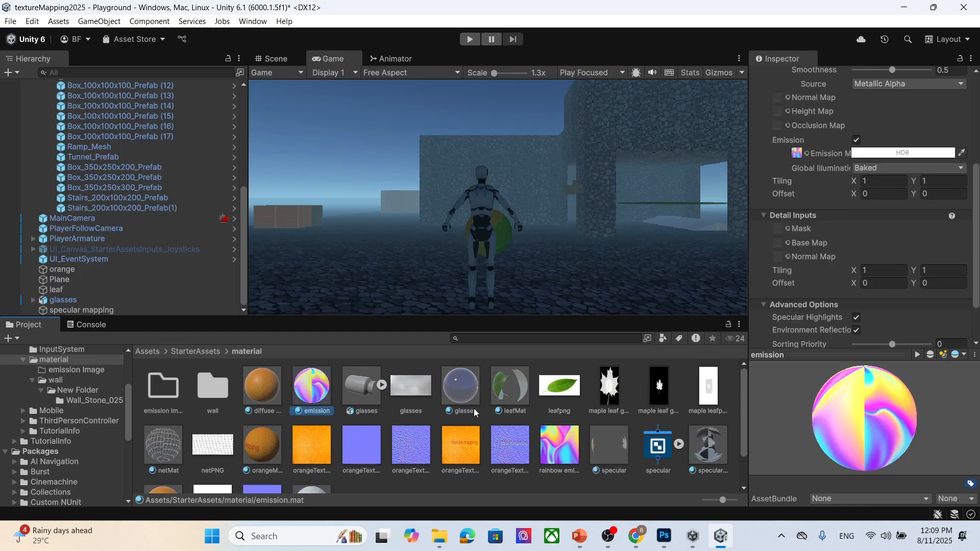
{"action": "scroll", "coordinate": [876, 235], "scroll_direction": "up", "scroll_amount": 3}
{"action": "scroll", "coordinate": [733, 378], "scroll_direction": "down", "scroll_amount": 2}
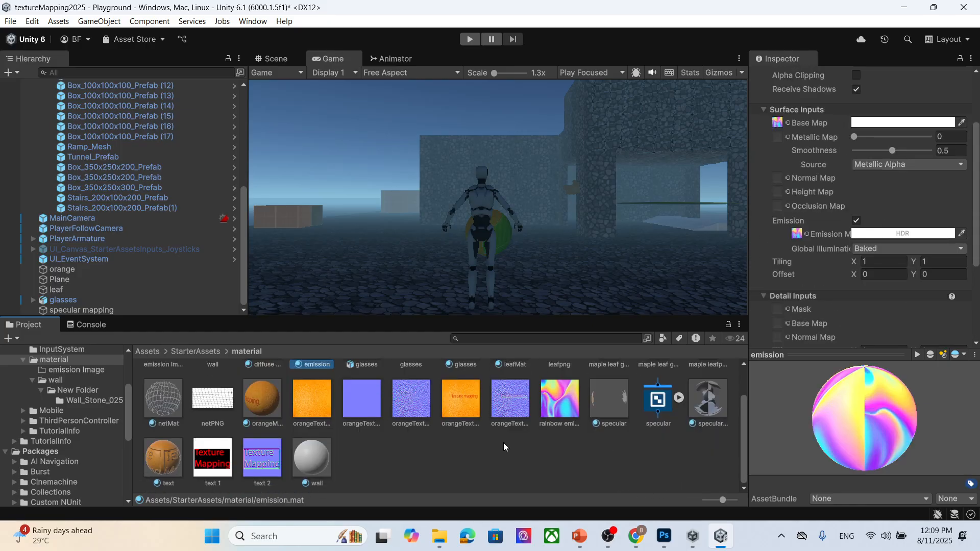
- Bring the rainbow emission mask image from the textu folder into the project as the emission material's Emission Map
{"action": "mouse_move", "coordinate": [439, 536]}
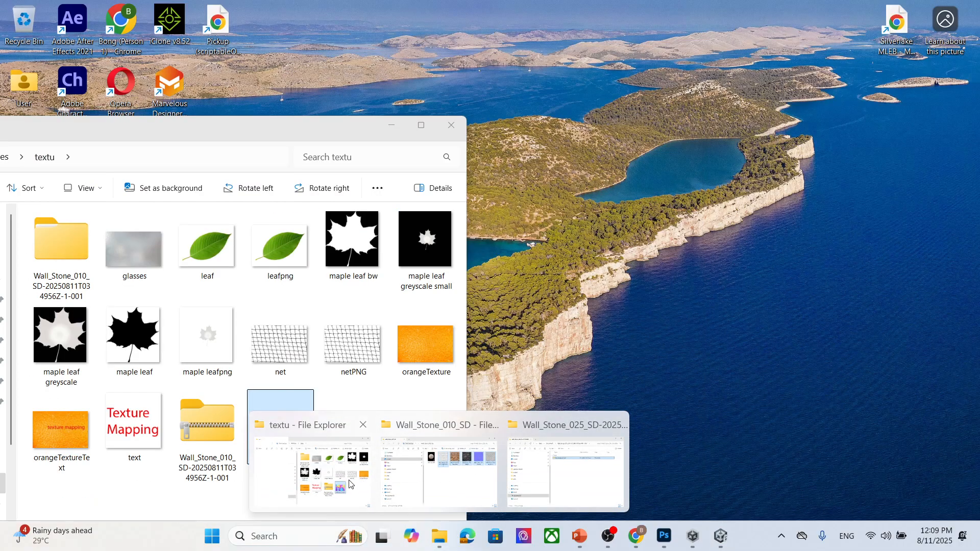
{"action": "left_click", "coordinate": [357, 477]}
{"action": "left_click", "coordinate": [135, 431]}
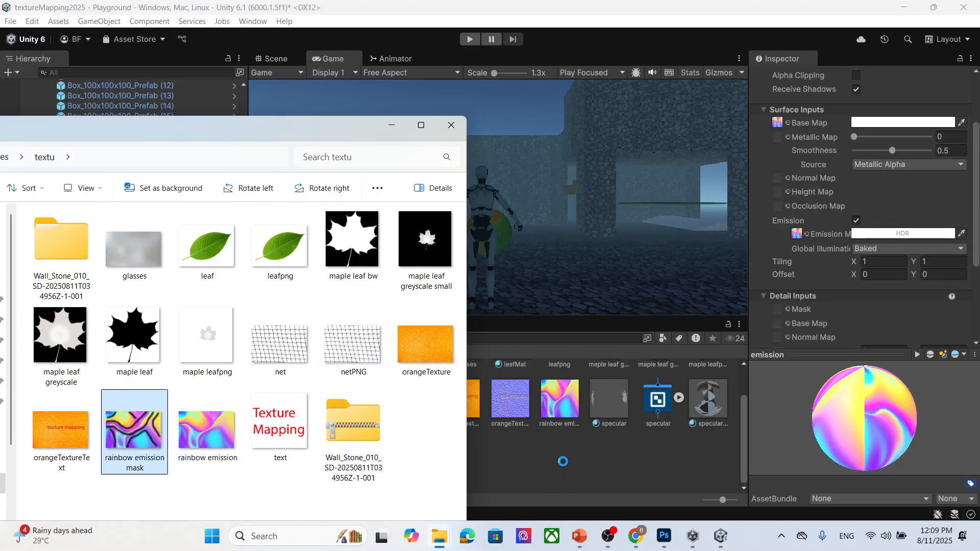
{"action": "left_click", "coordinate": [391, 125]}
{"action": "scroll", "coordinate": [794, 299], "scroll_direction": "down", "scroll_amount": 3}
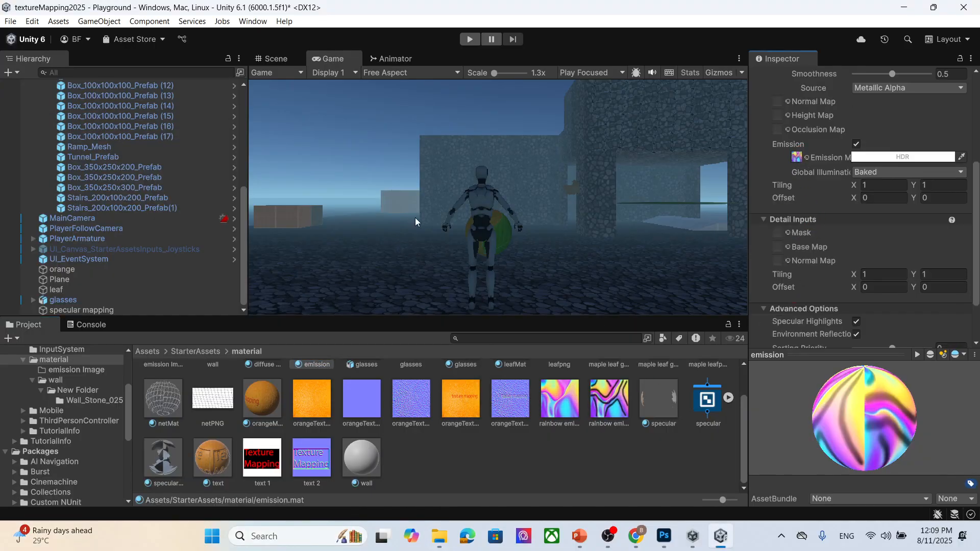
- Enter Play mode, walk the character toward the glowing masked box, and exit Play mode
{"action": "left_click", "coordinate": [470, 40]}
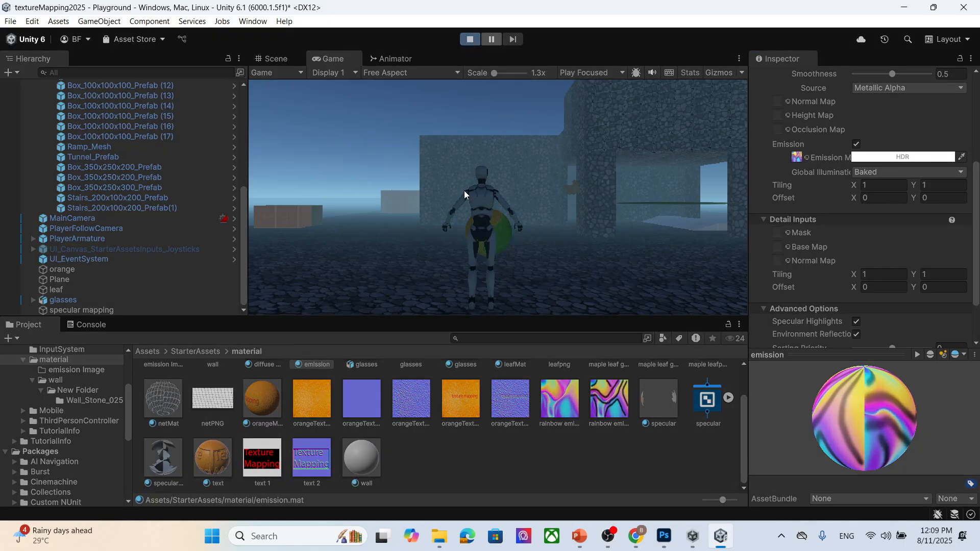
{"action": "key", "text": "w"}
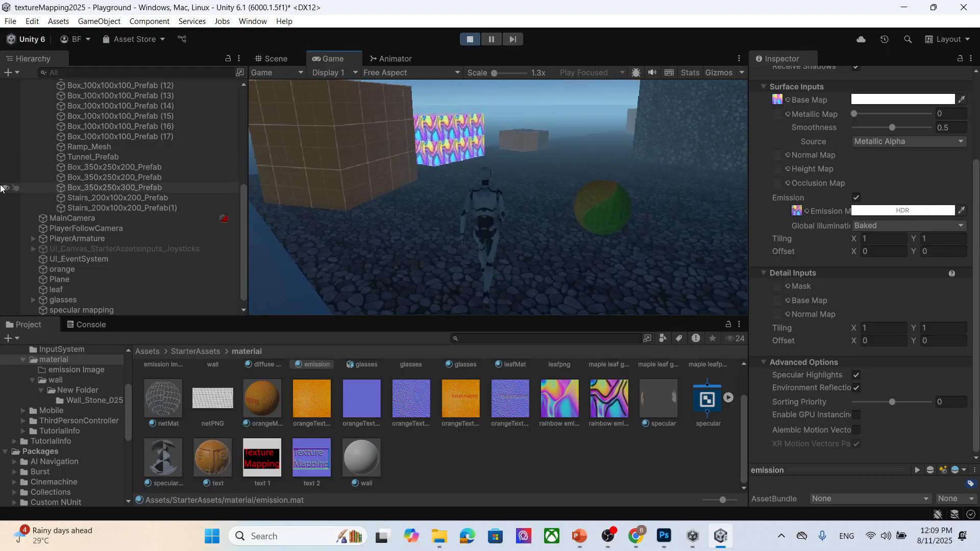
{"action": "key", "text": "w"}
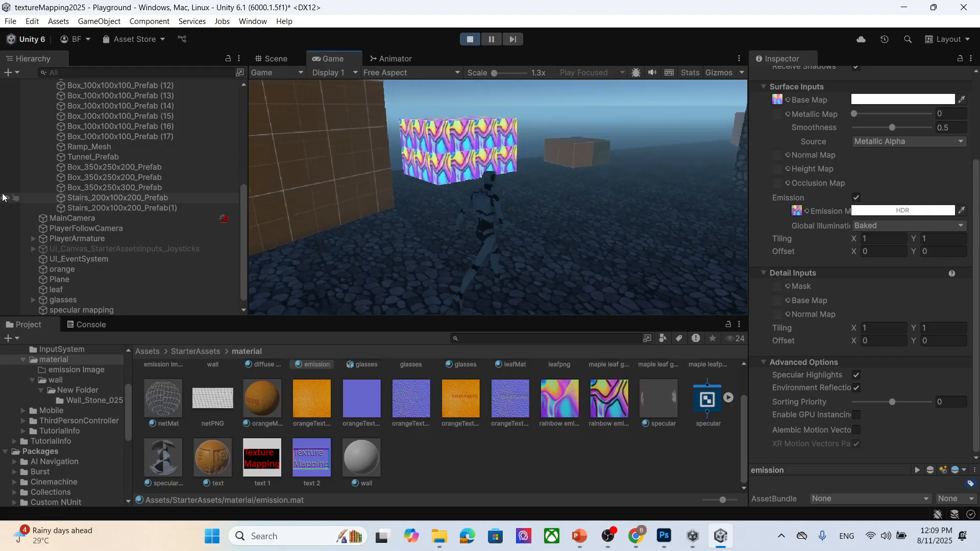
{"action": "key", "text": "w"}
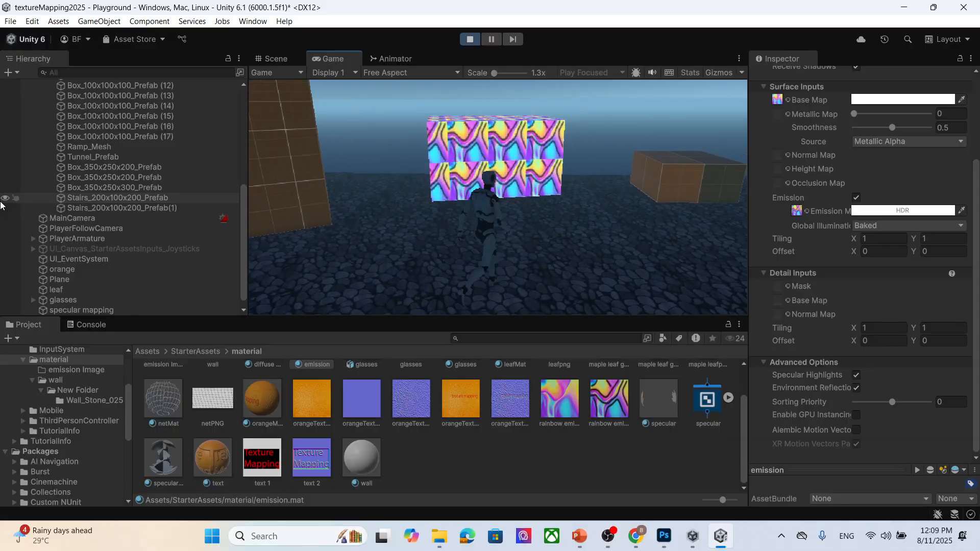
{"action": "key", "text": "w"}
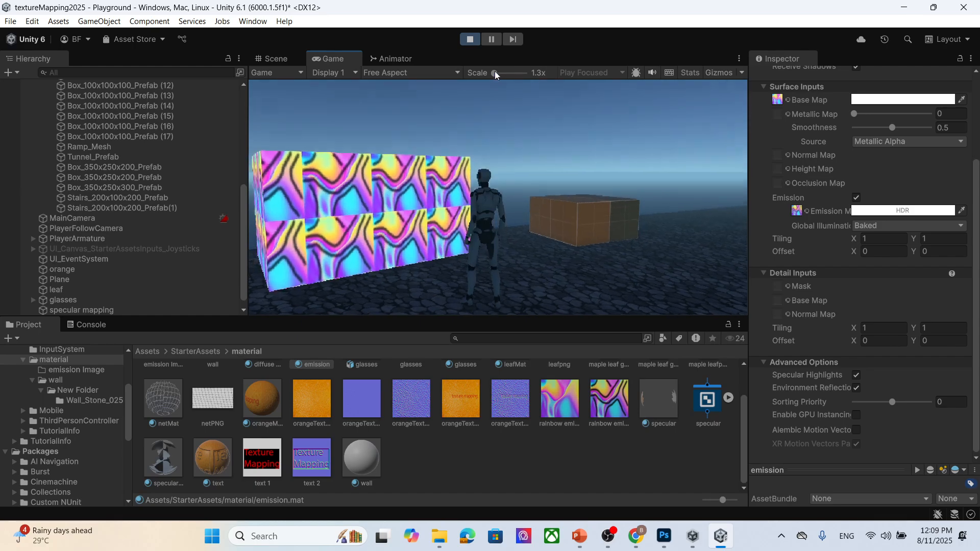
{"action": "left_click", "coordinate": [471, 40]}
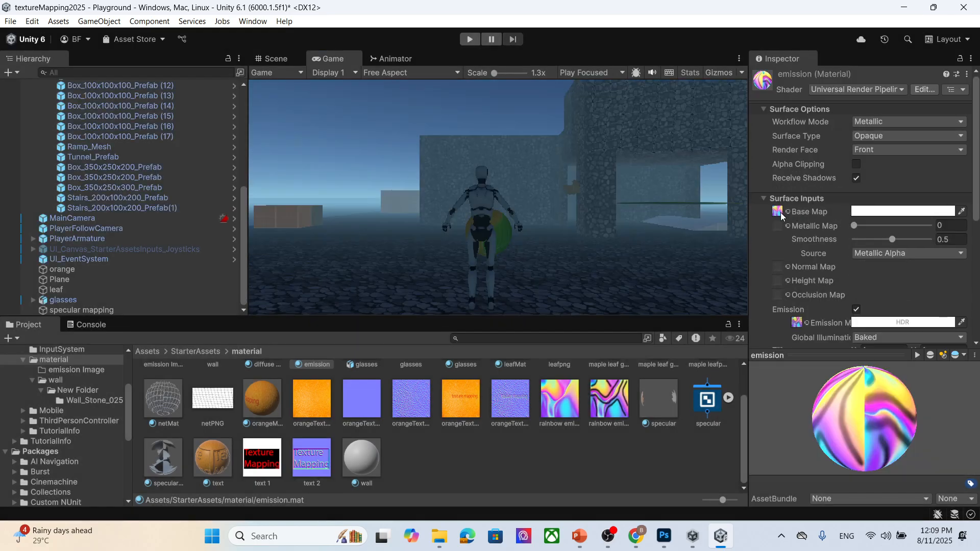
- Locate the emission material's Emission Map texture in the project
{"action": "scroll", "coordinate": [810, 271], "scroll_direction": "down", "scroll_amount": 3}
{"action": "left_click", "coordinate": [798, 187]}
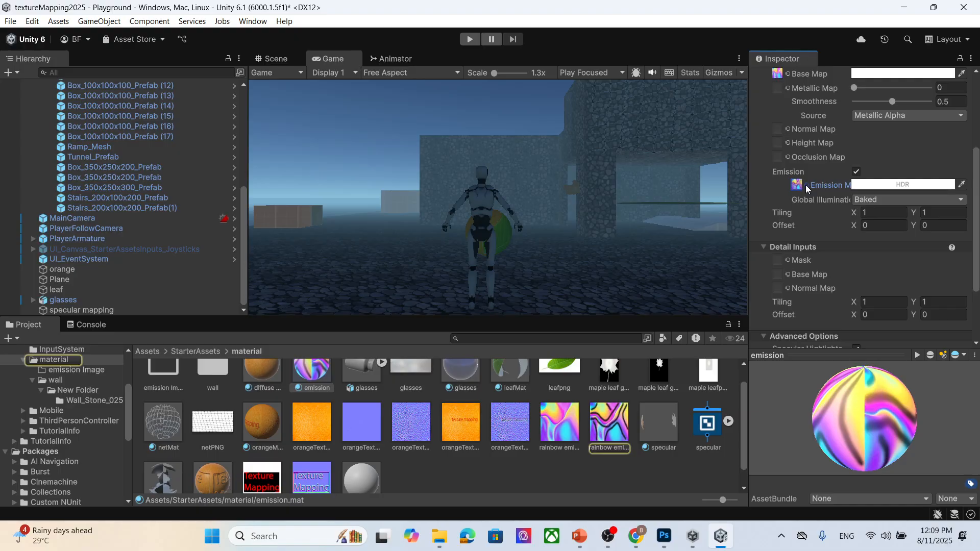
{"action": "scroll", "coordinate": [671, 477], "scroll_direction": "up", "scroll_amount": 1}
{"action": "left_click", "coordinate": [615, 406]}
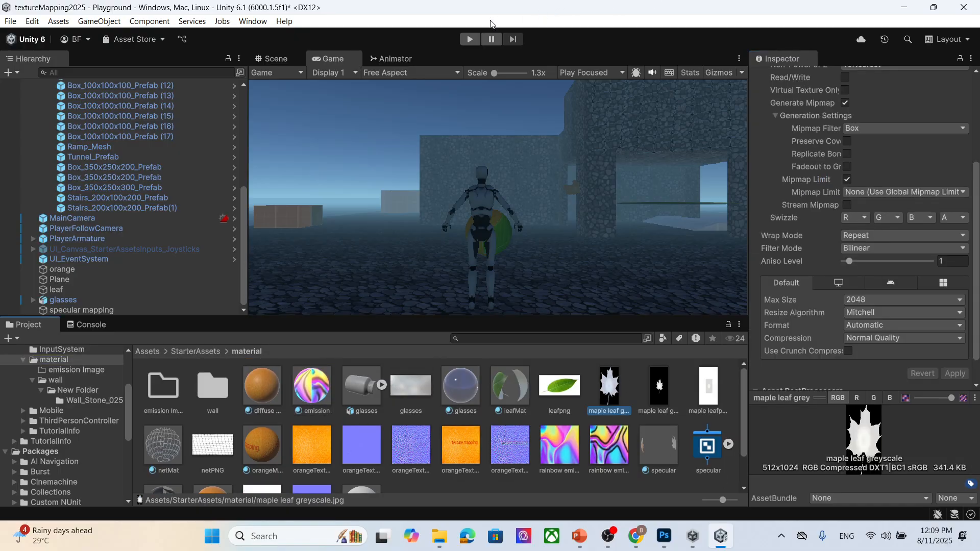
- Enter Play mode, walk the character forward briefly, and exit Play mode
{"action": "left_click", "coordinate": [467, 39]}
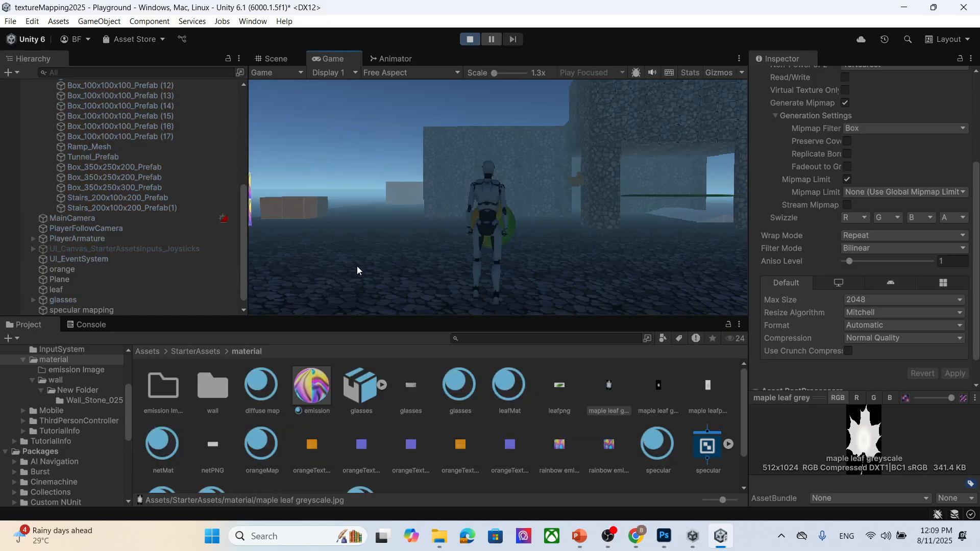
{"action": "key", "text": "w"}
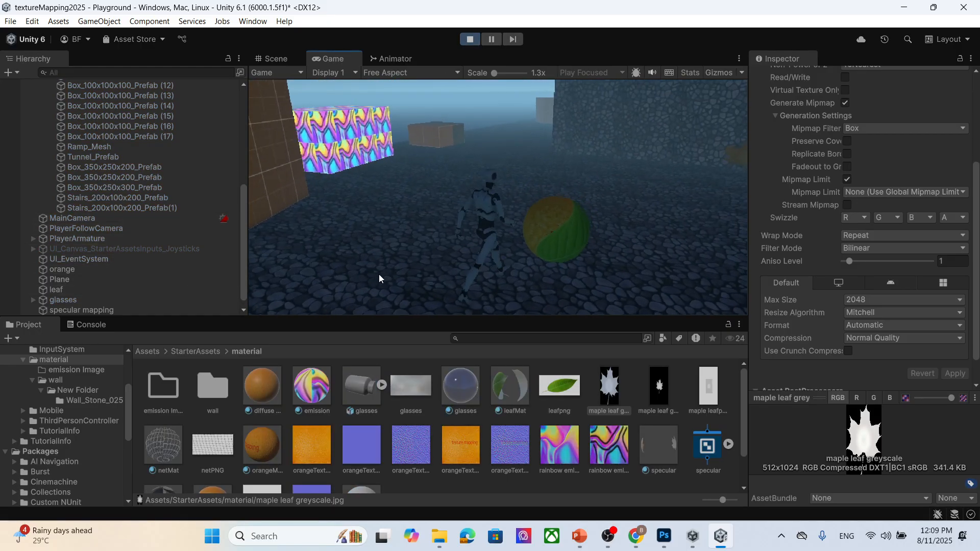
{"action": "left_click", "coordinate": [470, 39]}
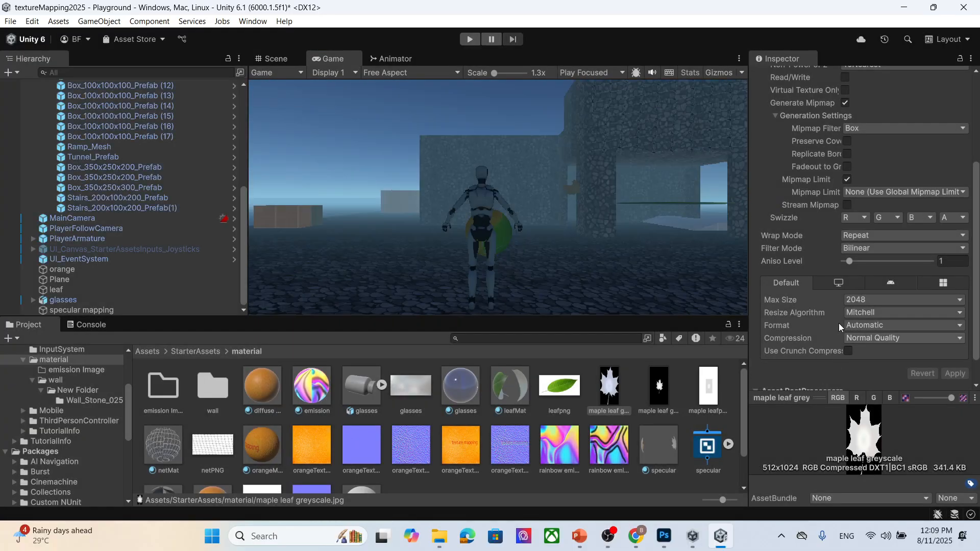
- Select the emission material and set the maple leaf greyscale image as its Emission Map
{"action": "scroll", "coordinate": [862, 266], "scroll_direction": "down", "scroll_amount": 3}
{"action": "left_click", "coordinate": [312, 386]}
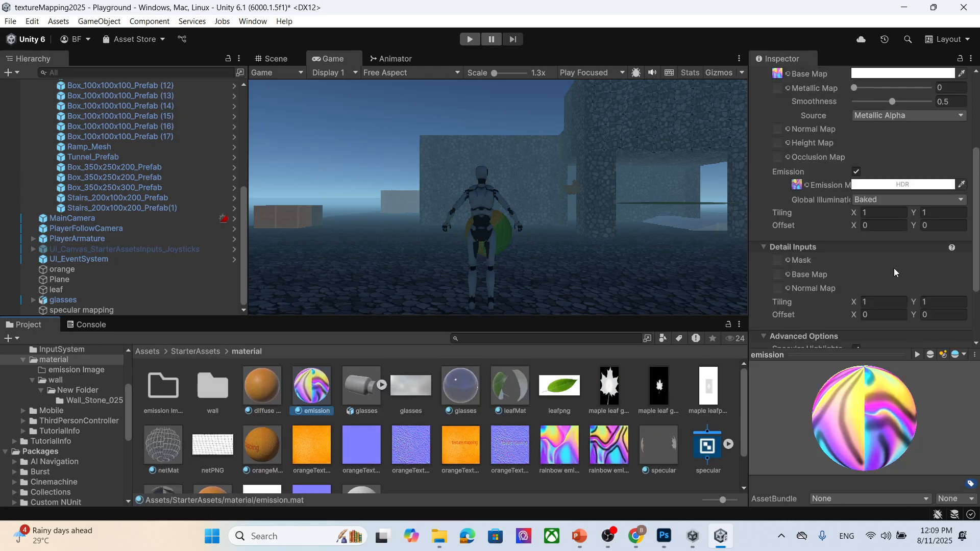
{"action": "scroll", "coordinate": [790, 214], "scroll_direction": "up", "scroll_amount": 1}
{"action": "left_click_drag", "start_coordinate": [622, 388], "coordinate": [784, 280]}
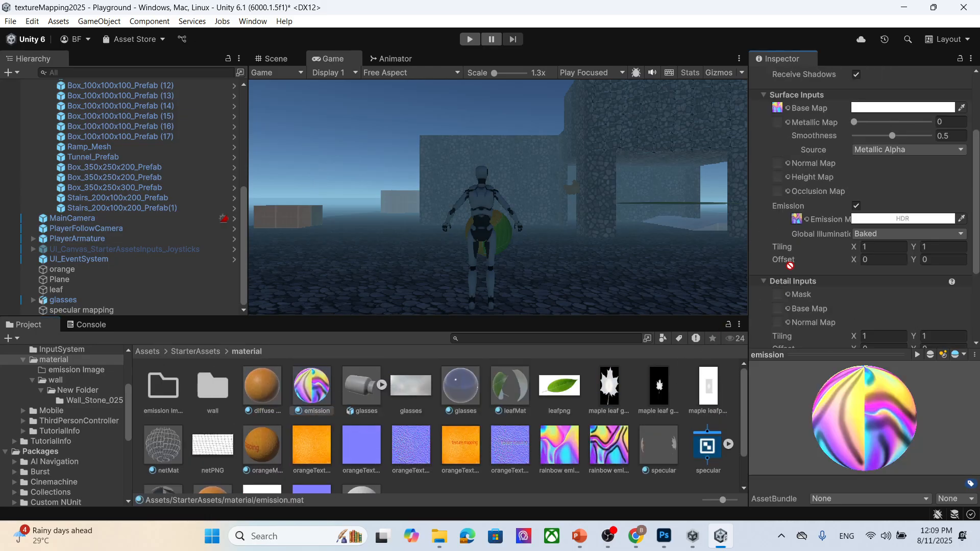
{"action": "left_click_drag", "start_coordinate": [798, 224], "coordinate": [797, 220]}
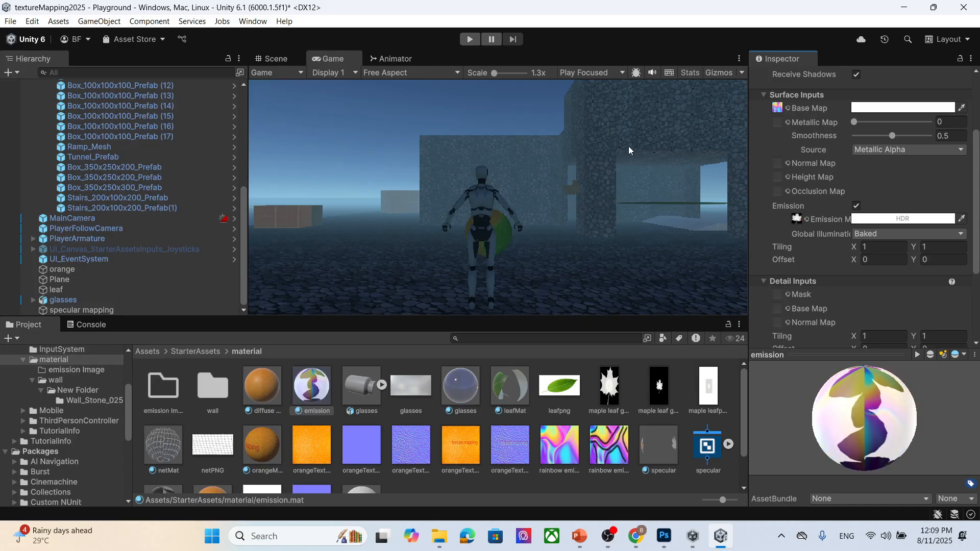
- Play-test the scene by walking the character toward the leaf-glow box, then stop Play mode
{"action": "left_click", "coordinate": [469, 40]}
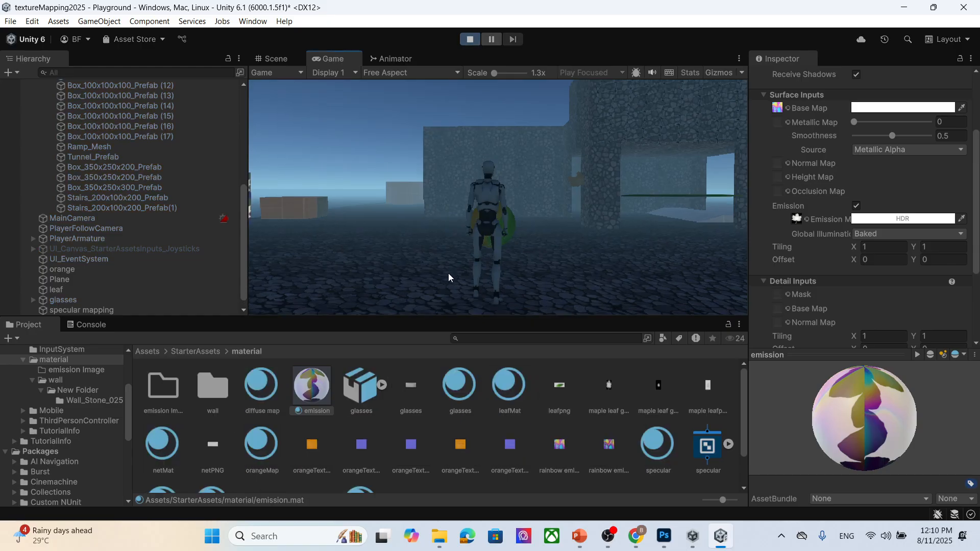
{"action": "key", "text": "a"}
{"action": "key", "text": "w"}
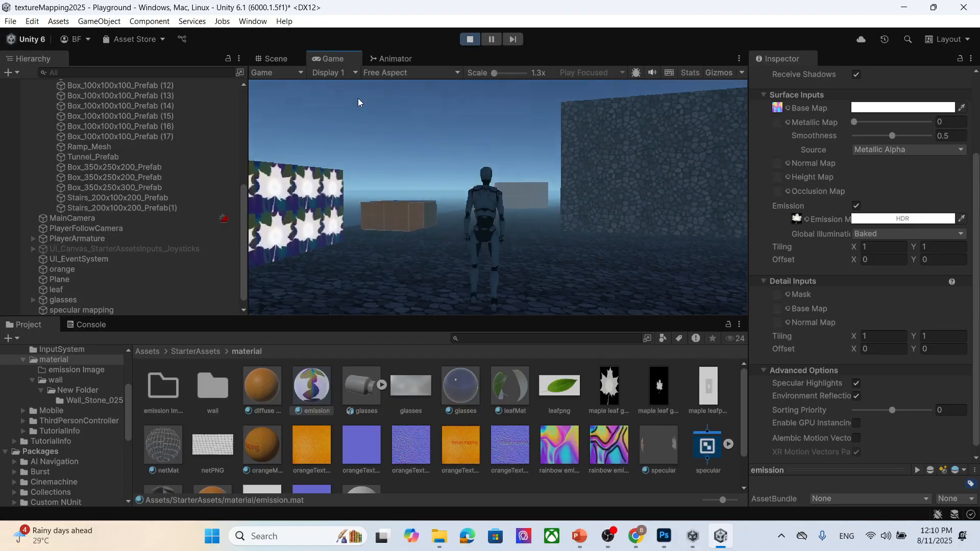
{"action": "left_click", "coordinate": [470, 39]}
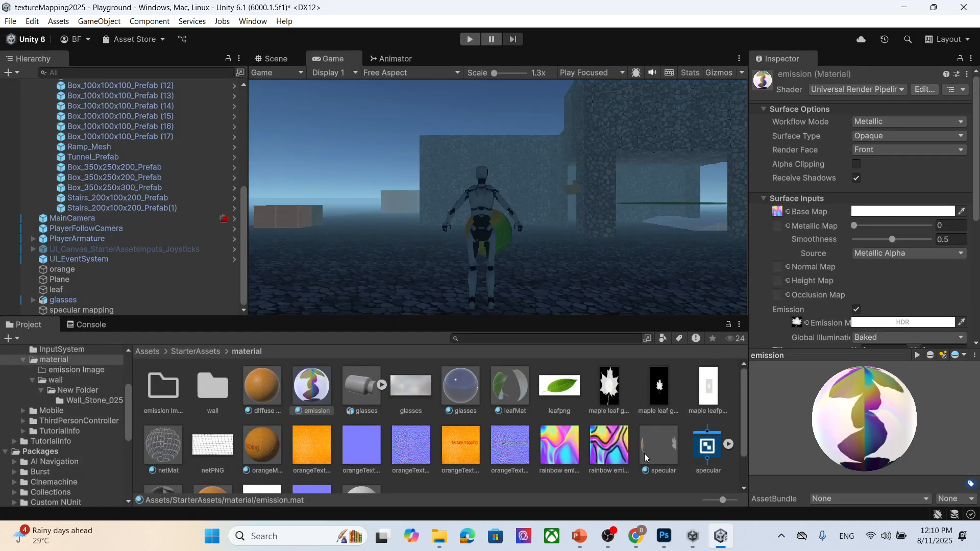
- Switch to Photoshop and place the maple leaf image from the textu folder onto the rainbow emission document
{"action": "left_click", "coordinate": [663, 536]}
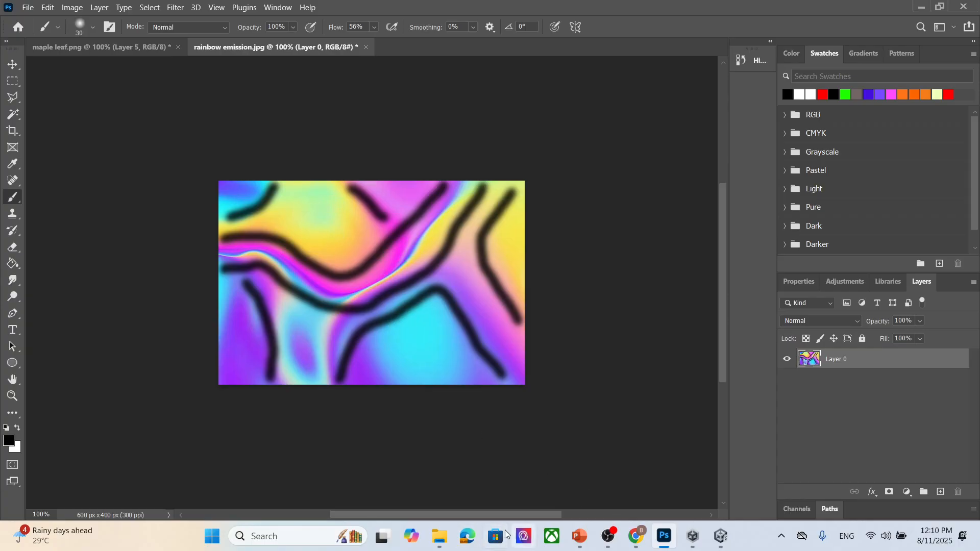
{"action": "mouse_move", "coordinate": [435, 540]}
{"action": "left_click", "coordinate": [312, 472]}
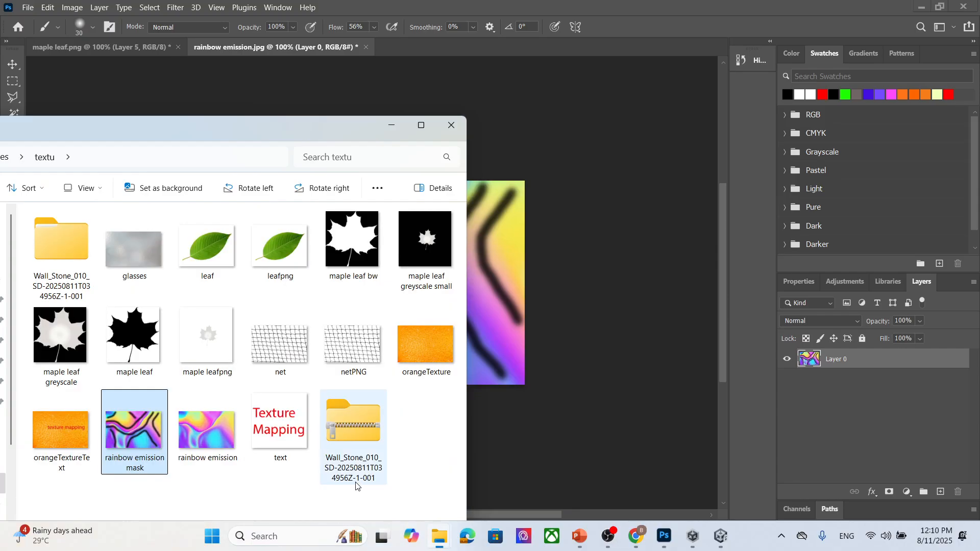
{"action": "left_click_drag", "start_coordinate": [133, 337], "coordinate": [492, 281]}
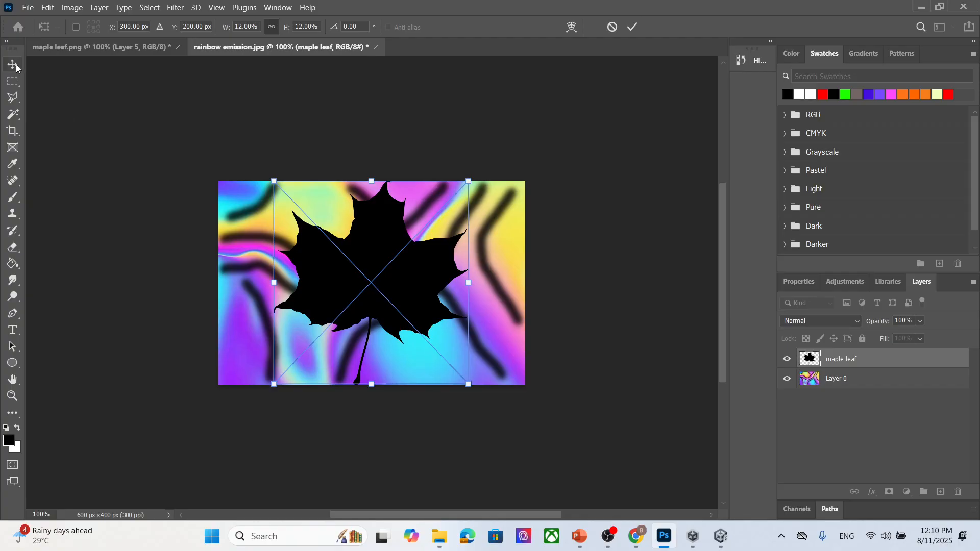
{"action": "key", "text": "Return"}
- Scale the placed maple leaf down and move it toward the centre of the rainbow image
{"action": "key", "text": "ctrl+t"}
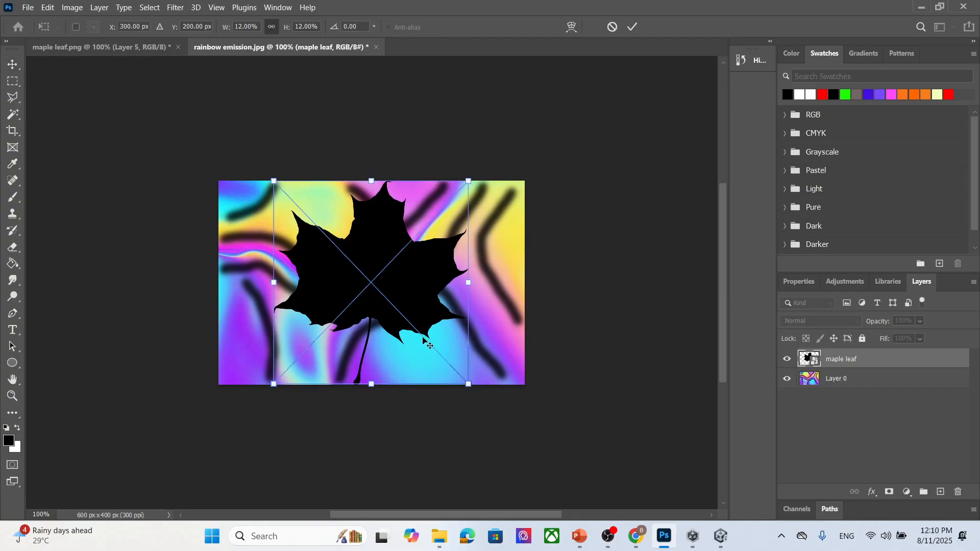
{"action": "left_click_drag", "start_coordinate": [470, 385], "coordinate": [426, 330], "text": "shift"}
{"action": "left_click_drag", "start_coordinate": [375, 258], "coordinate": [407, 289]}
{"action": "left_click", "coordinate": [13, 65]}
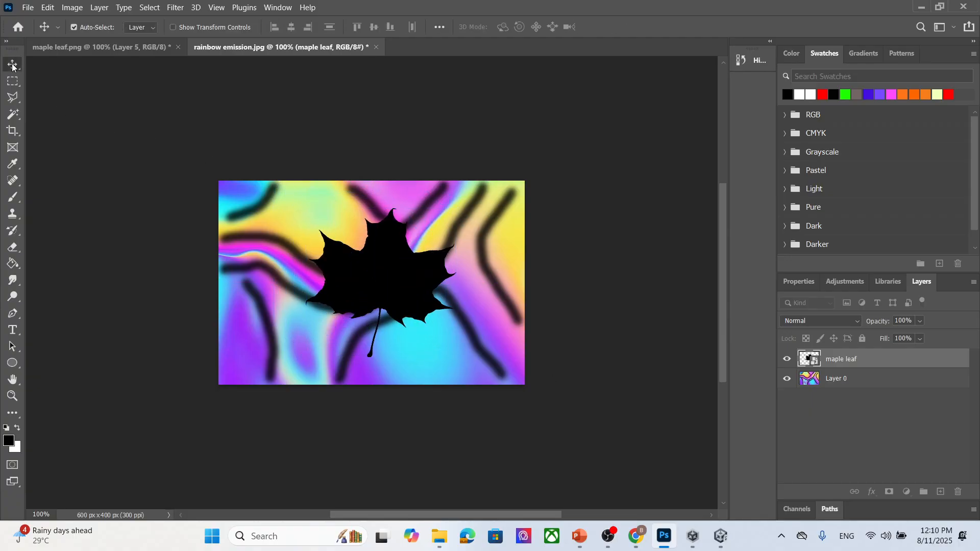
- Export the image as a JPG named rainbow emission mask2 in the textu folder
{"action": "left_click", "coordinate": [27, 7]}
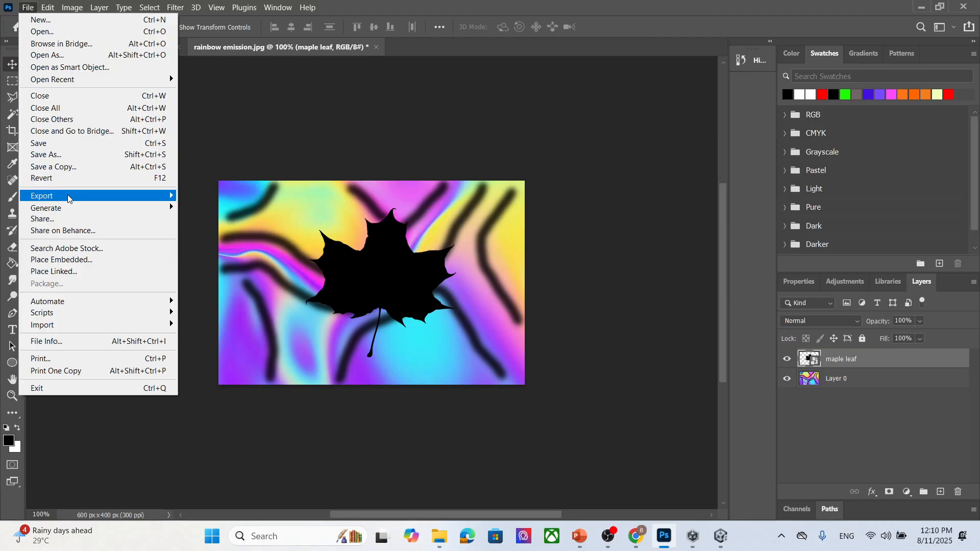
{"action": "mouse_move", "coordinate": [71, 199]}
{"action": "left_click", "coordinate": [261, 207]}
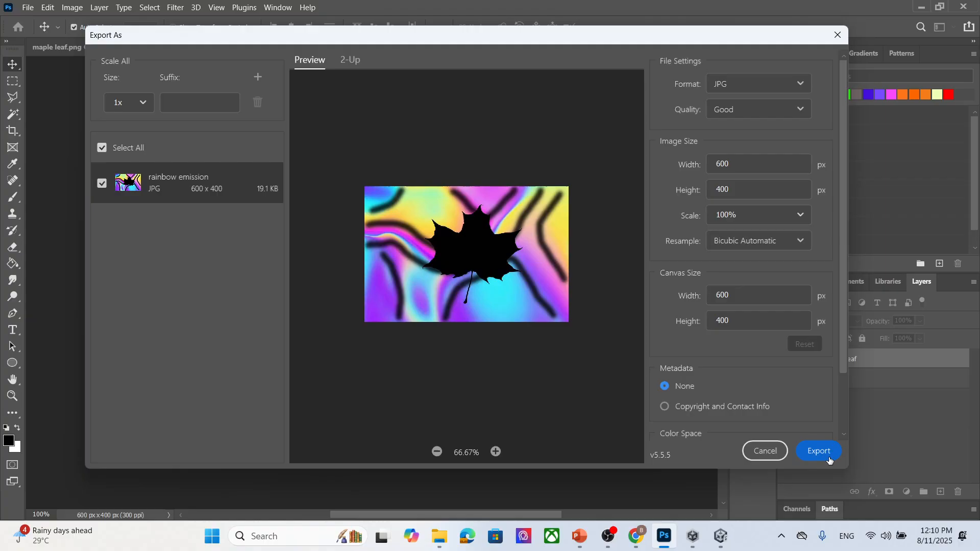
{"action": "left_click", "coordinate": [829, 458]}
{"action": "left_click", "coordinate": [364, 258]}
{"action": "left_click", "coordinate": [295, 377]}
{"action": "left_click", "coordinate": [301, 376]}
{"action": "type", "text": "2"}
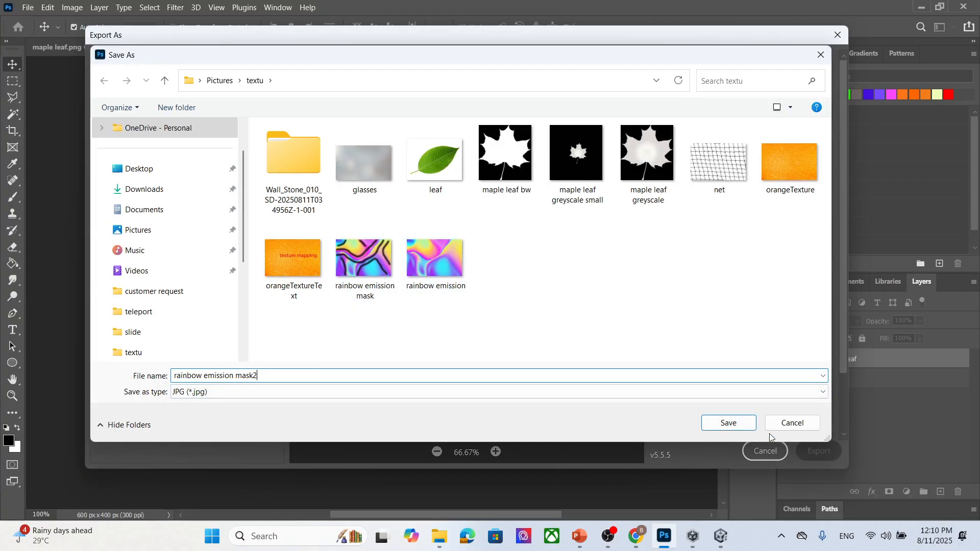
{"action": "left_click", "coordinate": [729, 423]}
- Import rainbow emission mask2 into Unity's material folder and set it as the emission material's Emission Map
{"action": "left_click", "coordinate": [721, 536]}
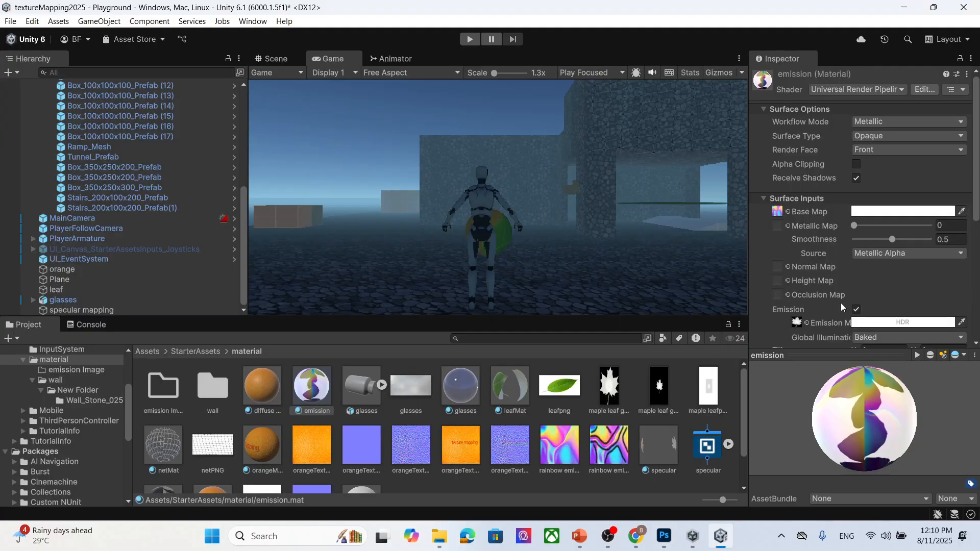
{"action": "scroll", "coordinate": [648, 418], "scroll_direction": "down", "scroll_amount": 2}
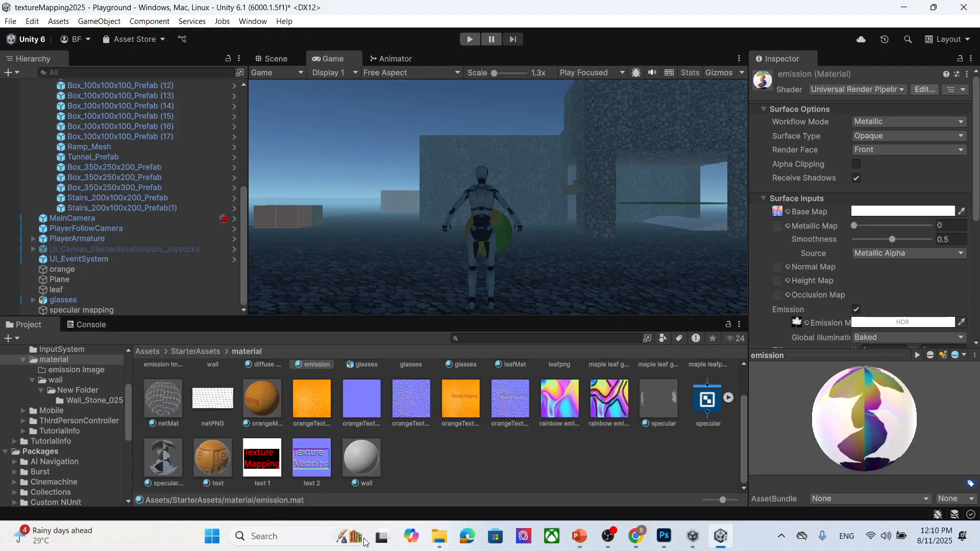
{"action": "mouse_move", "coordinate": [440, 539]}
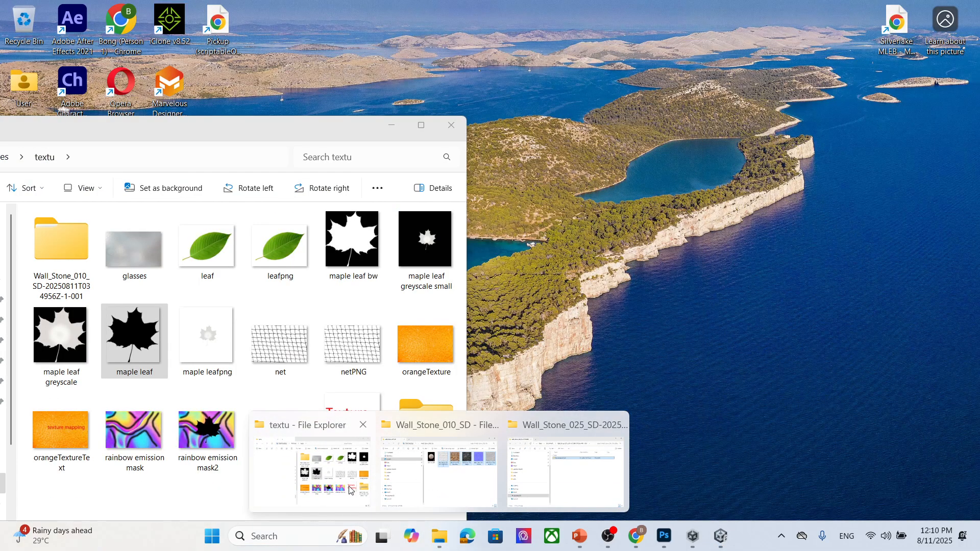
{"action": "left_click", "coordinate": [295, 466]}
{"action": "left_click_drag", "start_coordinate": [210, 435], "coordinate": [529, 470]}
{"action": "left_click", "coordinate": [392, 127]}
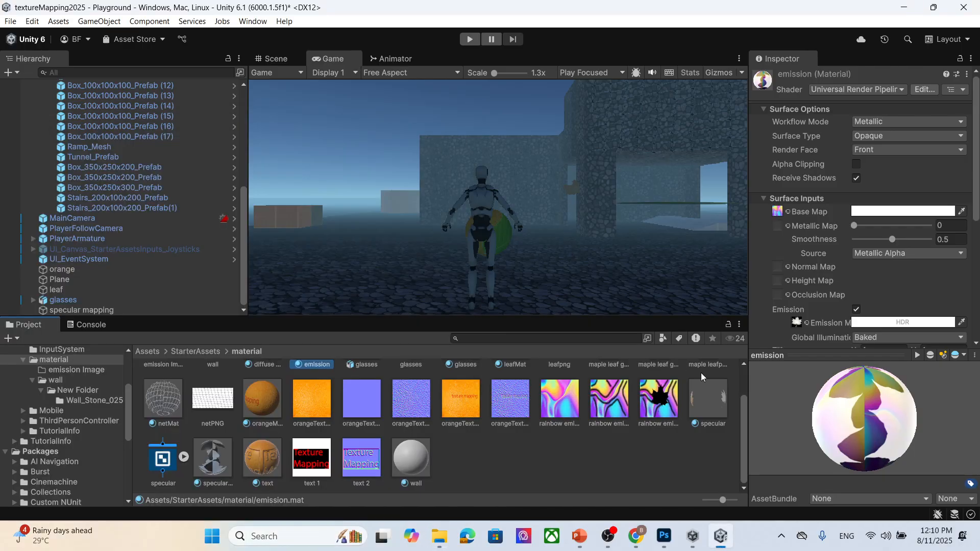
{"action": "left_click_drag", "start_coordinate": [660, 407], "coordinate": [762, 231]}
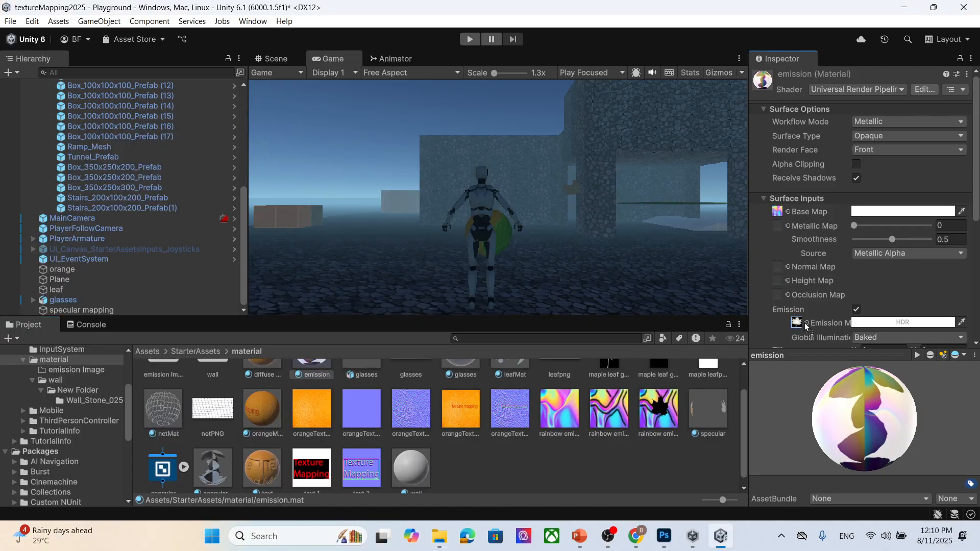
{"action": "left_click_drag", "start_coordinate": [800, 326], "coordinate": [797, 323]}
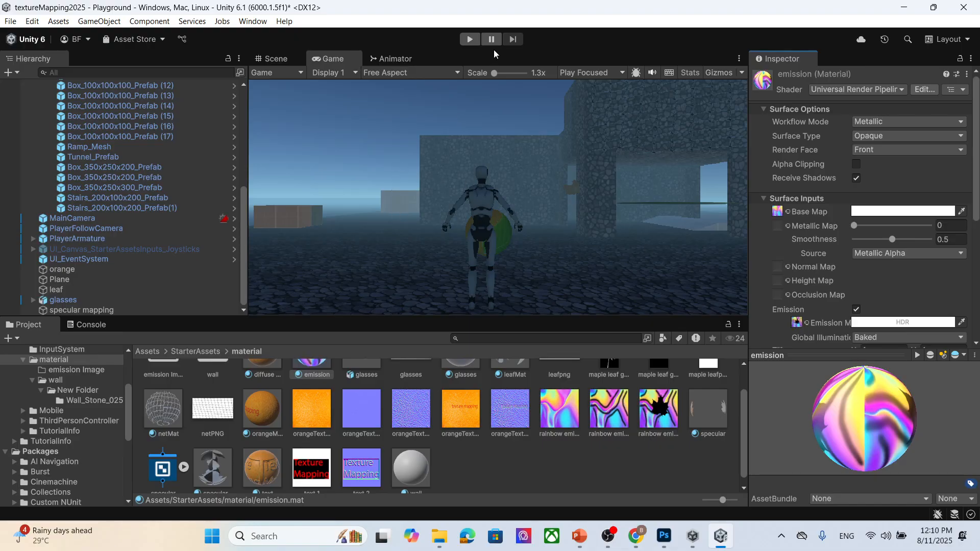
- Play-test the scene, walking the character up to the glowing masked box, then stop Play mode
{"action": "left_click", "coordinate": [470, 39]}
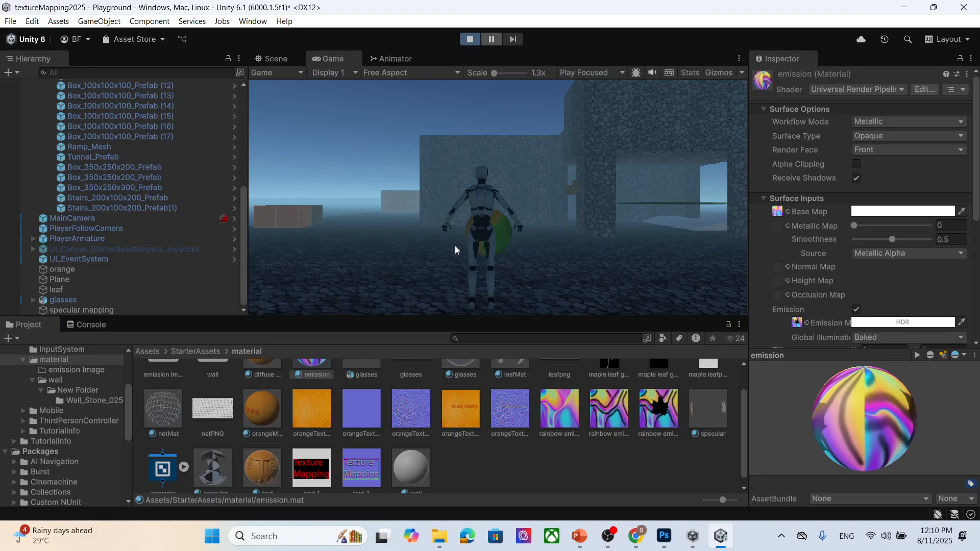
{"action": "key", "text": "w"}
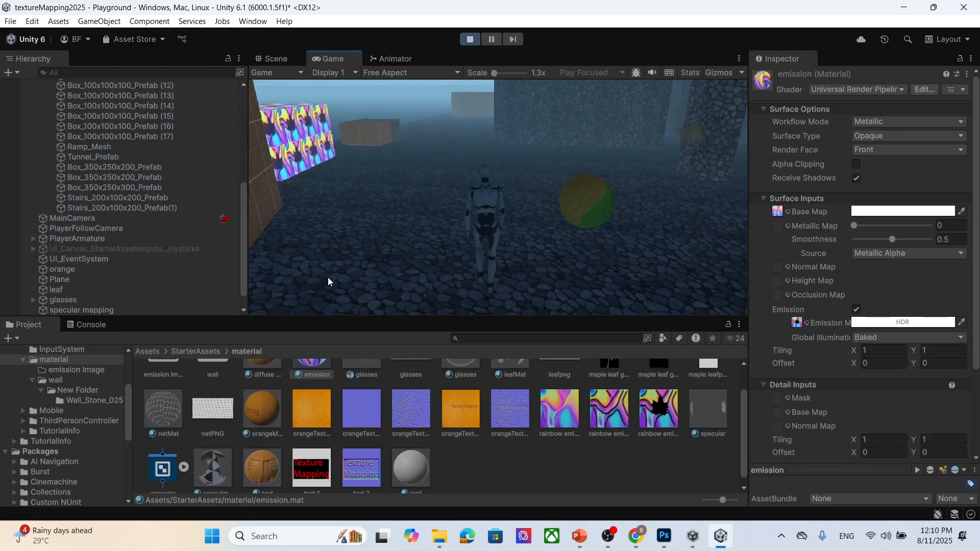
{"action": "key", "text": "a"}
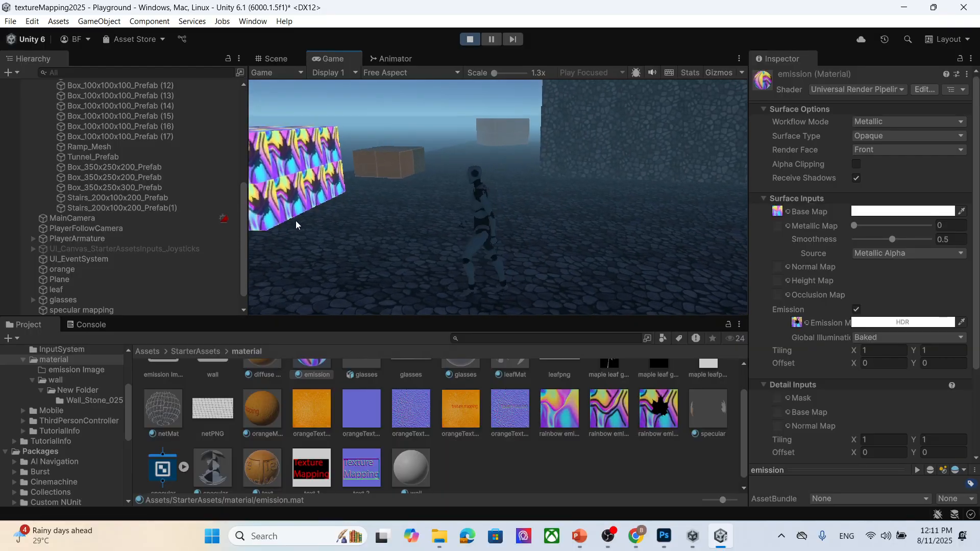
{"action": "key", "text": "w"}
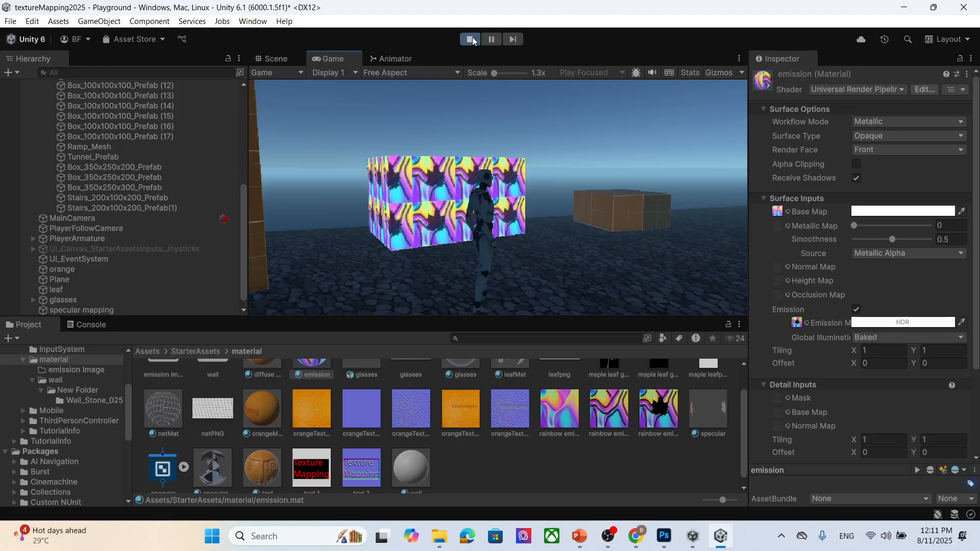
{"action": "mouse_move", "coordinate": [439, 536]}
{"action": "mouse_move", "coordinate": [551, 491]}
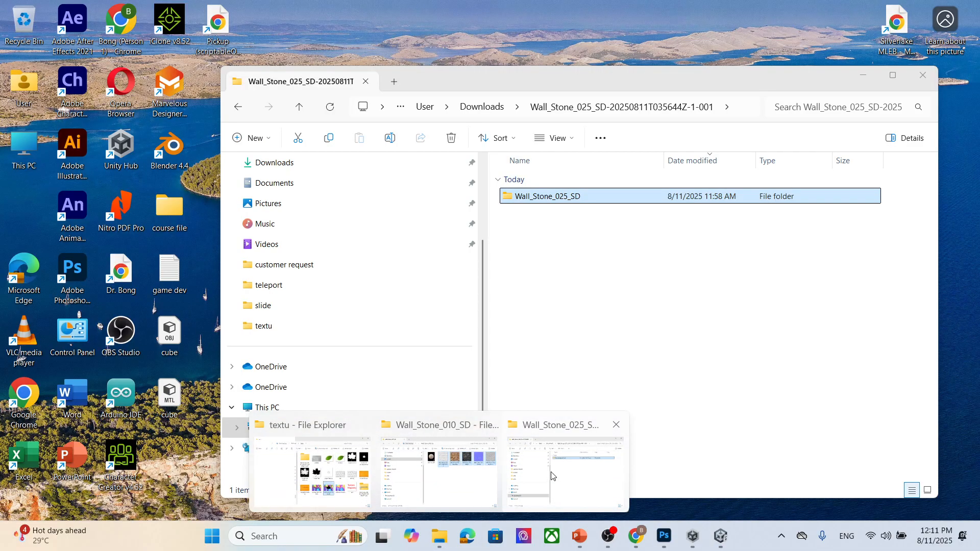
{"action": "left_click", "coordinate": [470, 39]}
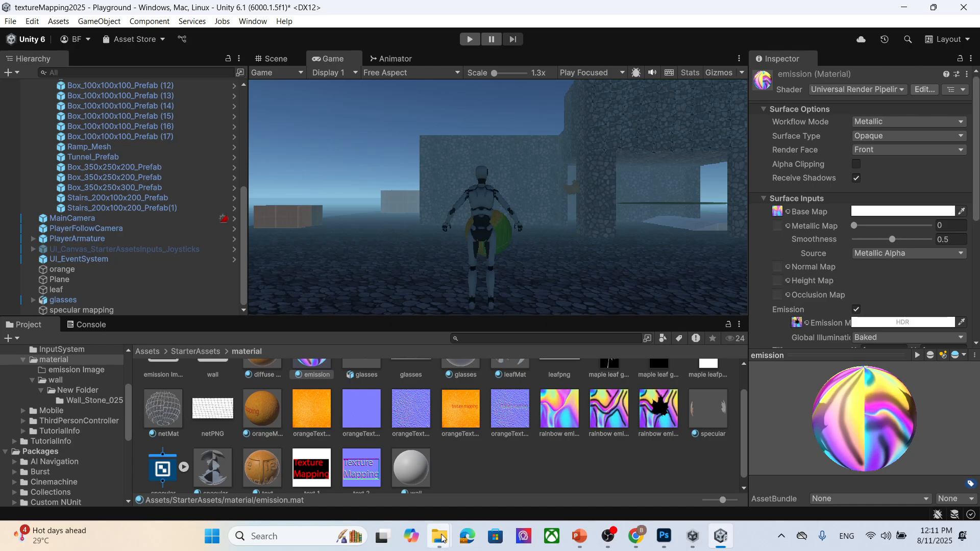
- Set the maple leaf greyscale image as the emission material's Emission Map again and enter Play mode
{"action": "mouse_move", "coordinate": [440, 536]}
{"action": "mouse_move", "coordinate": [451, 484]}
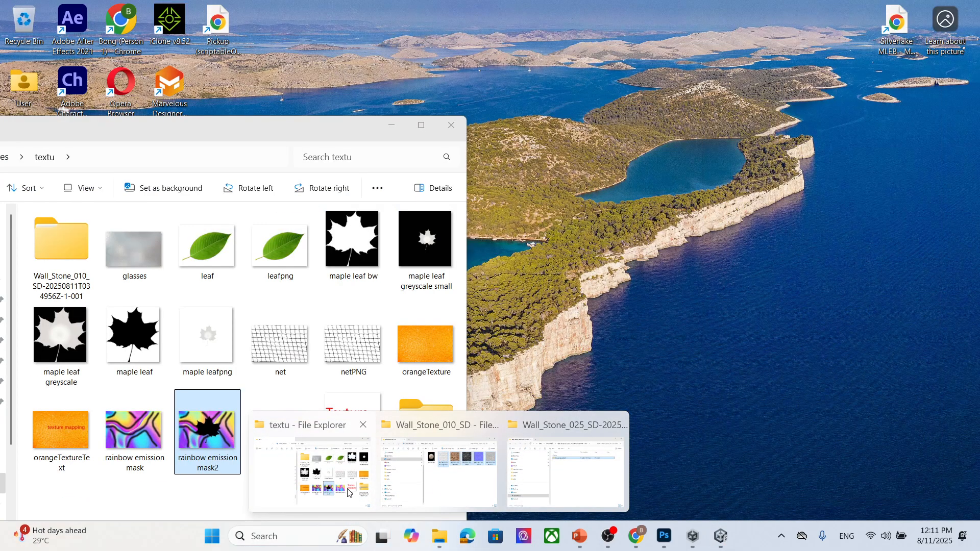
{"action": "left_click", "coordinate": [312, 473]}
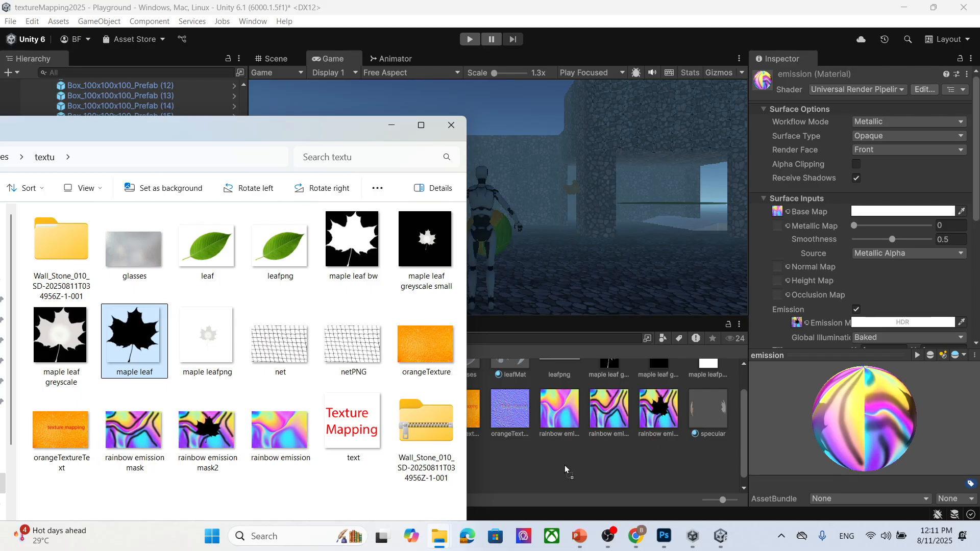
{"action": "left_click", "coordinate": [391, 126]}
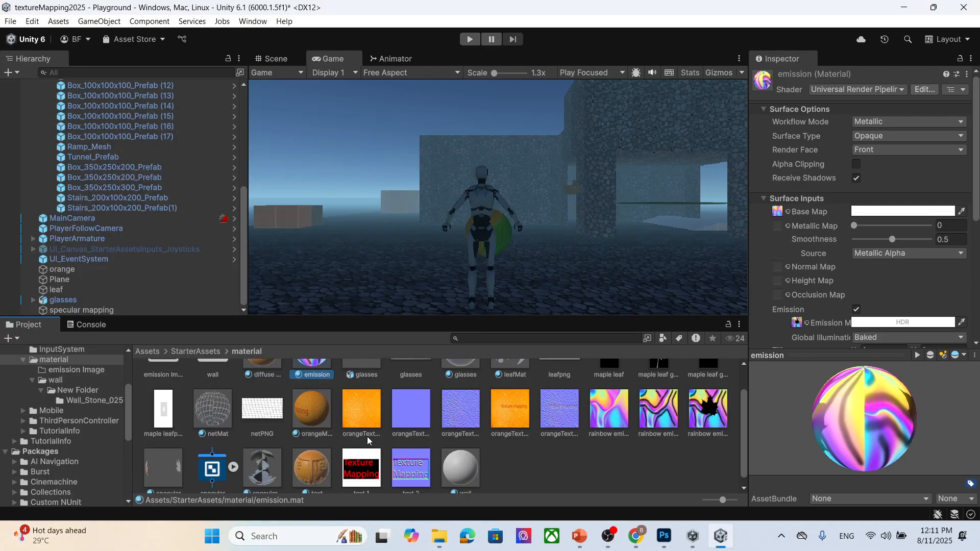
{"action": "scroll", "coordinate": [671, 467], "scroll_direction": "up", "scroll_amount": 2}
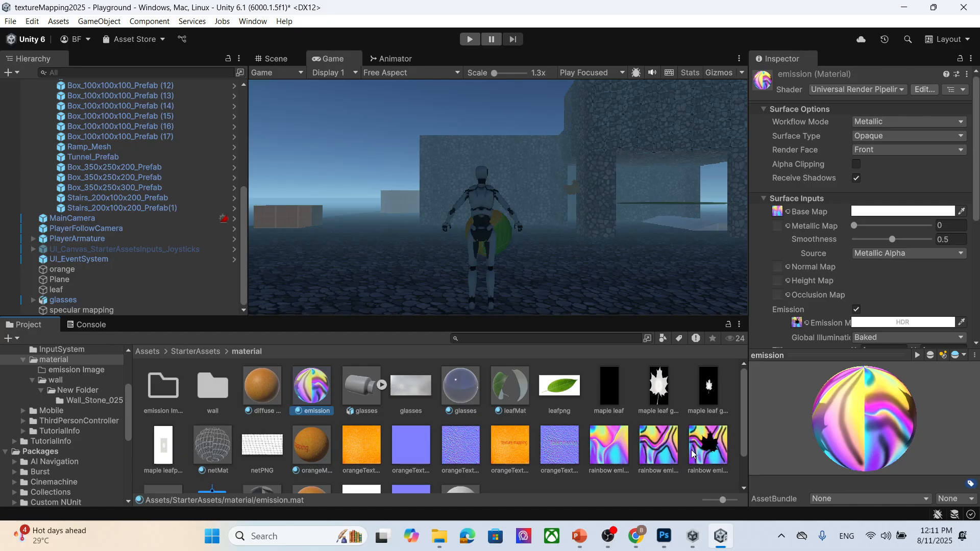
{"action": "left_click_drag", "start_coordinate": [657, 388], "coordinate": [809, 328]}
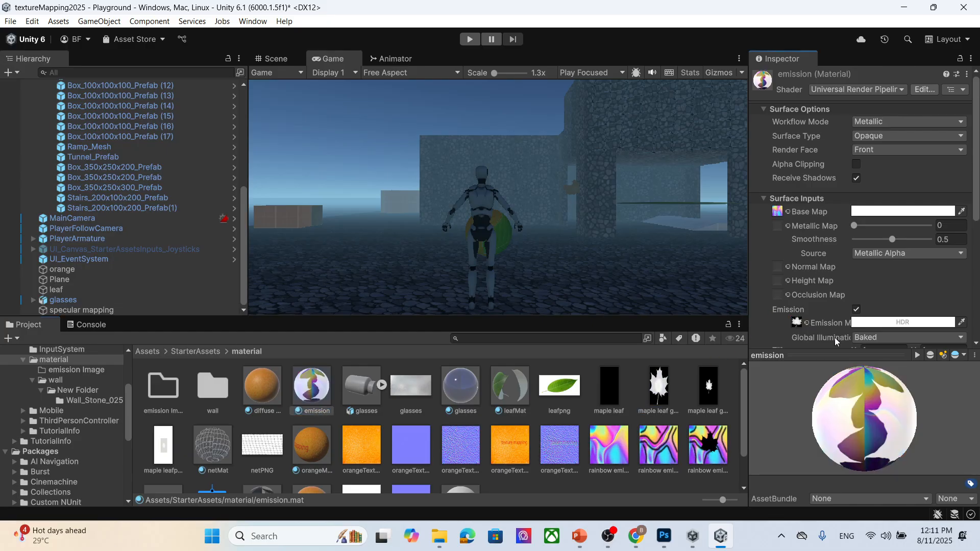
{"action": "left_click", "coordinate": [470, 39]}
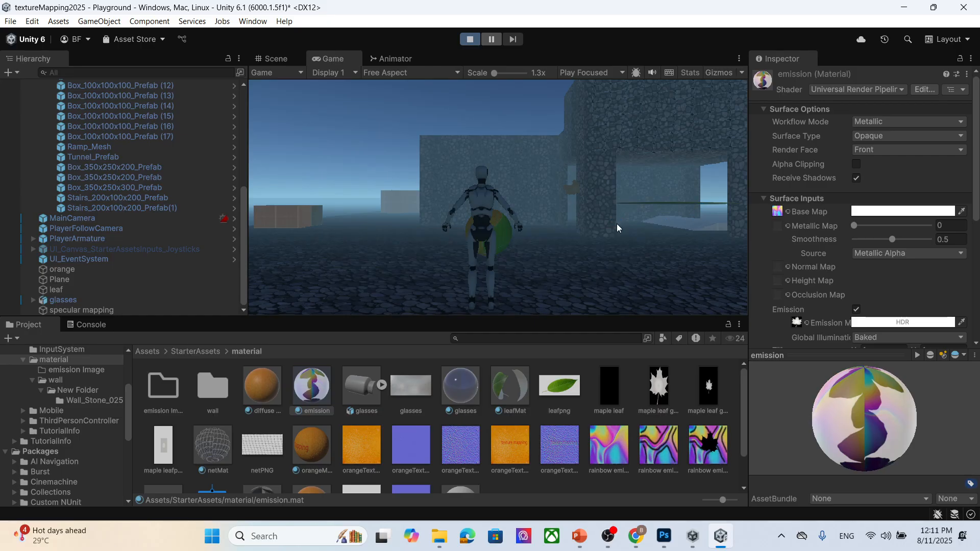
- Walk the character forward past the leaf-emission wall in Play mode, then stop Play mode
{"action": "key", "text": "w"}
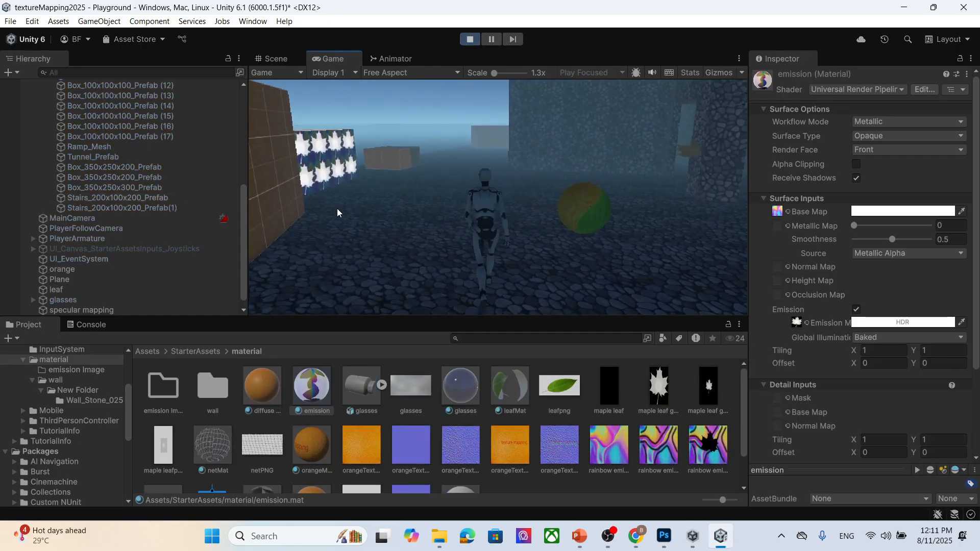
{"action": "key", "text": "w"}
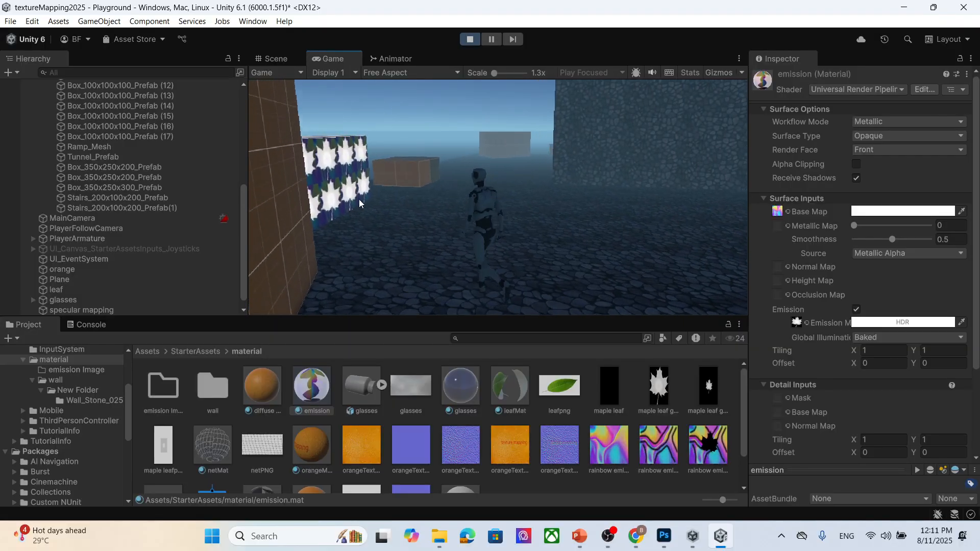
{"action": "left_click", "coordinate": [470, 40]}
- Set the emission material's HDR emission colour intensity to 2
{"action": "scroll", "coordinate": [898, 250], "scroll_direction": "down", "scroll_amount": 3}
{"action": "left_click", "coordinate": [919, 254]}
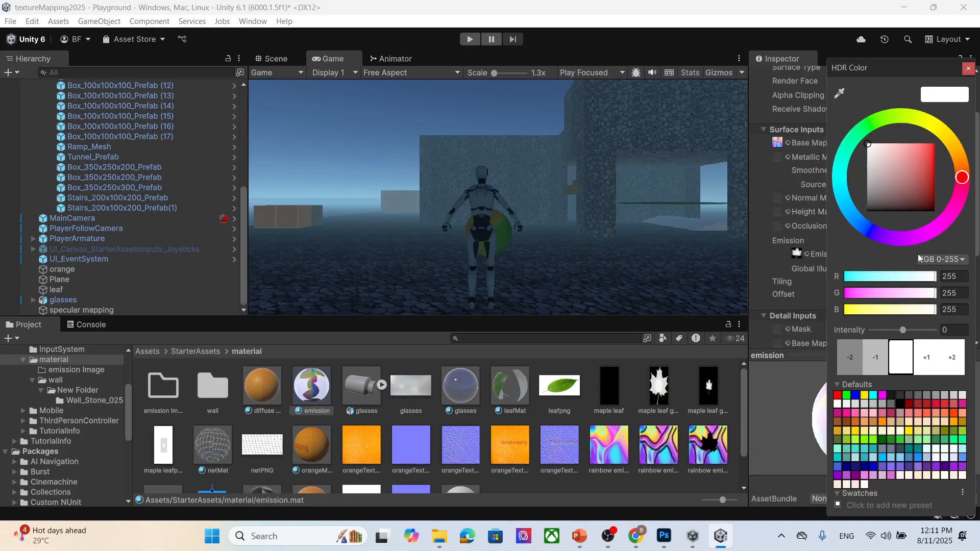
{"action": "left_click", "coordinate": [954, 361]}
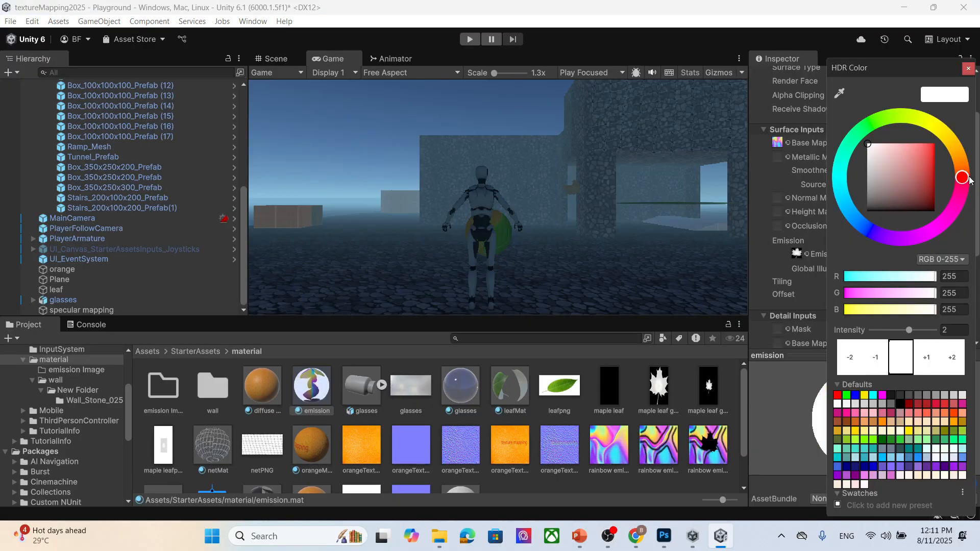
{"action": "left_click", "coordinate": [969, 69]}
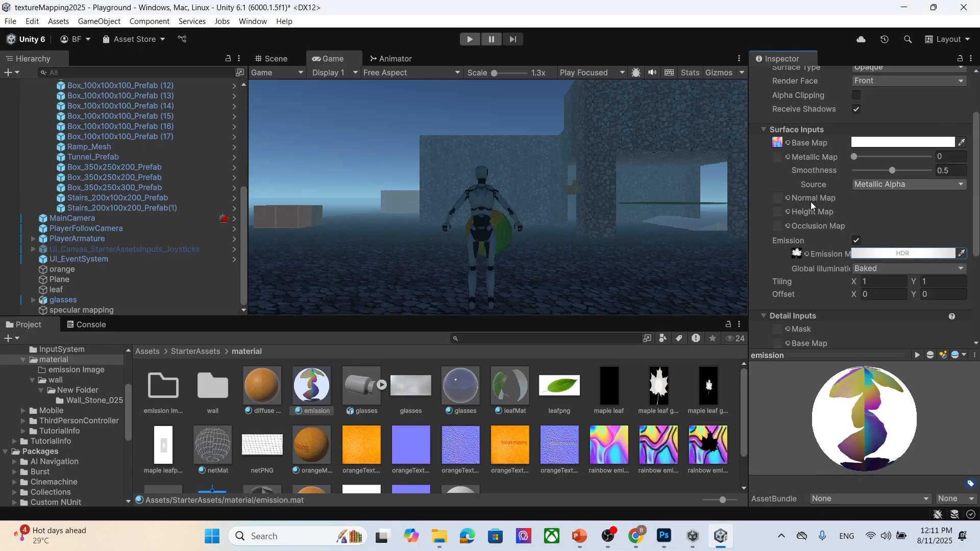
- Play-test the scene, walking the character toward the glowing leaf boxes, then stop Play mode
{"action": "left_click", "coordinate": [470, 40]}
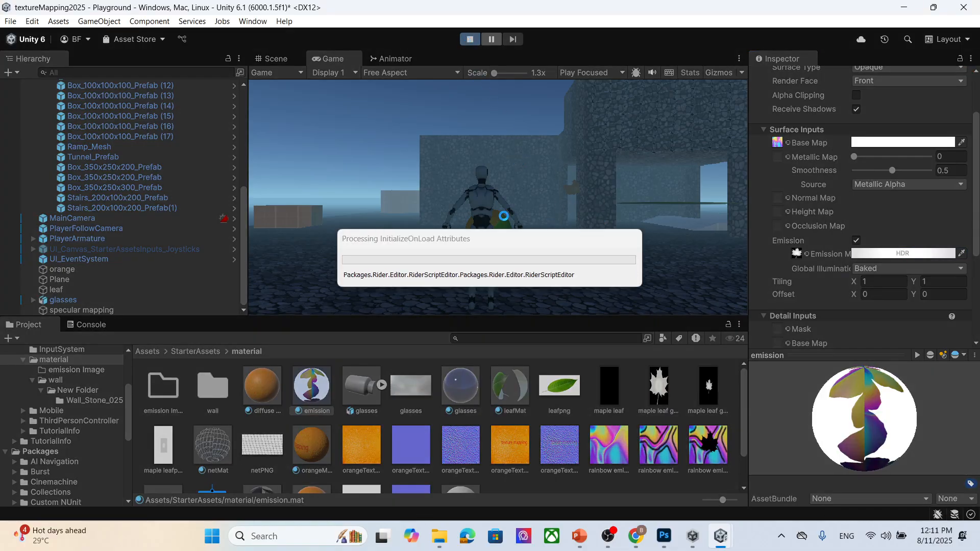
{"action": "key", "text": "w"}
{"action": "key", "text": "w"}
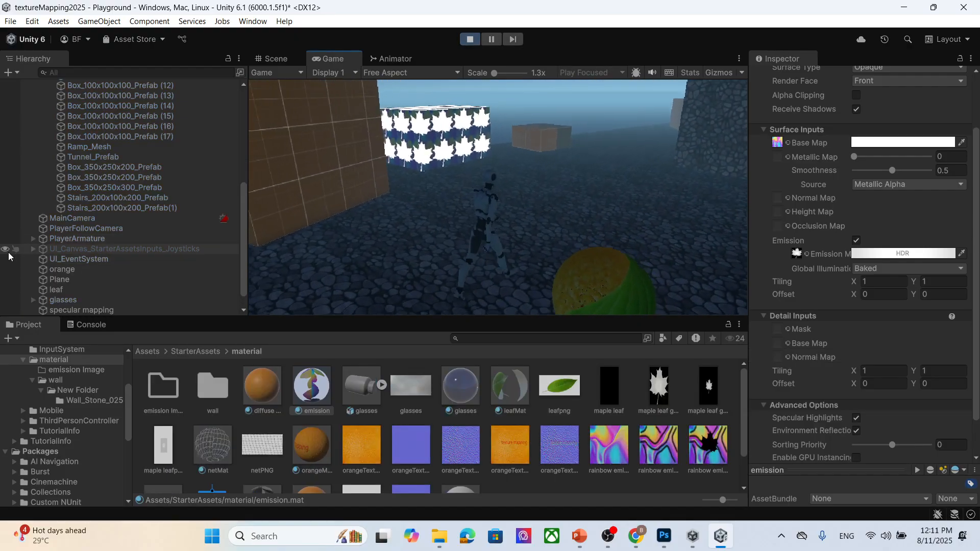
{"action": "key", "text": "w"}
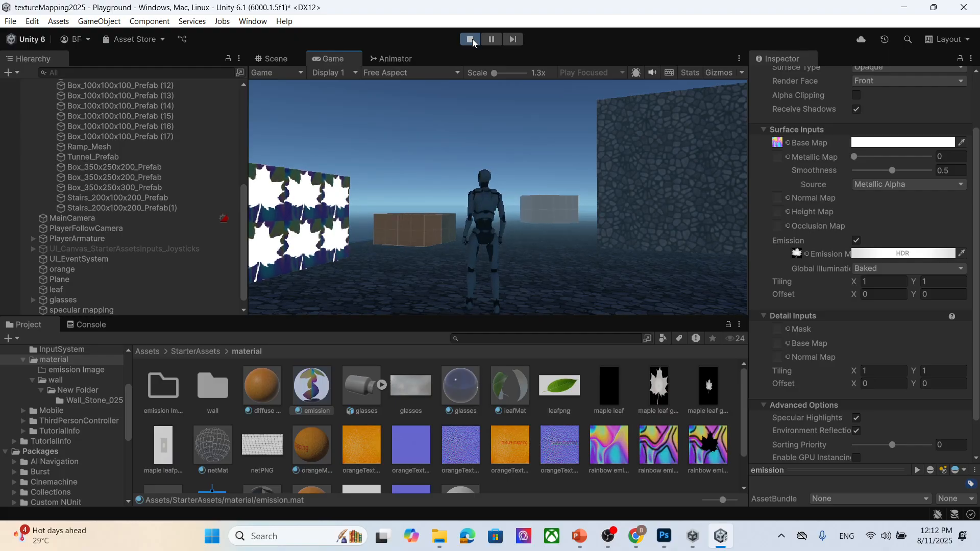
{"action": "left_click", "coordinate": [471, 39]}
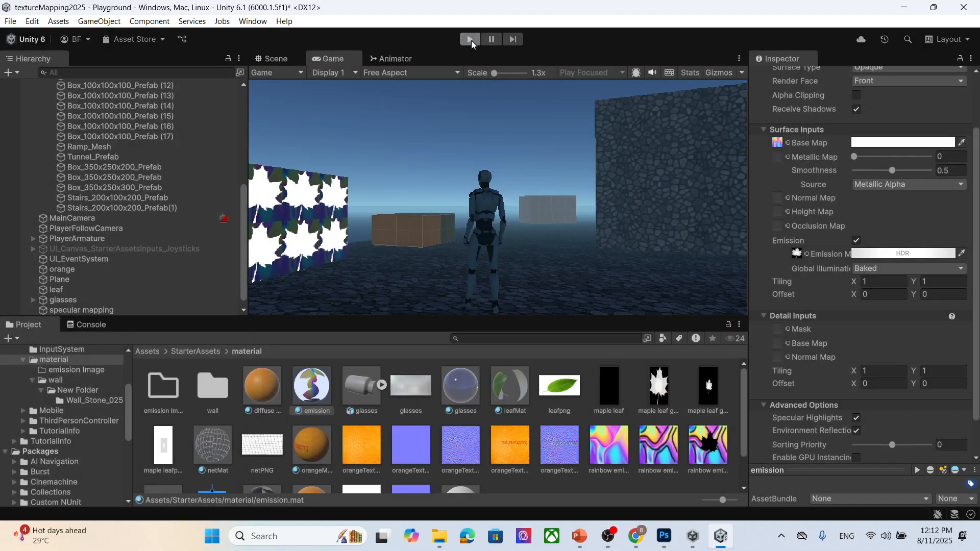
- Switch to Photoshop and select the maple leaf shape on the rainbow emission image
{"action": "left_click", "coordinate": [664, 536]}
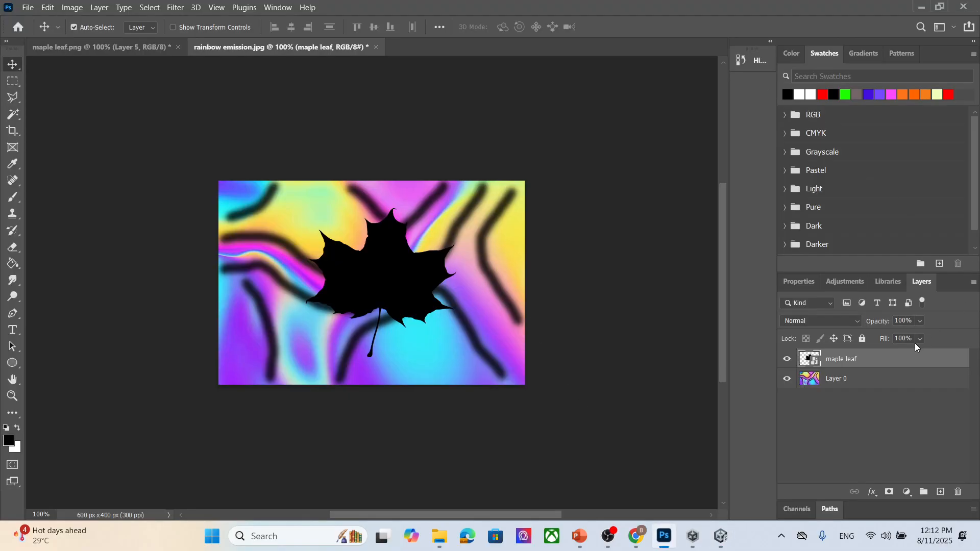
{"action": "left_click", "coordinate": [786, 379]}
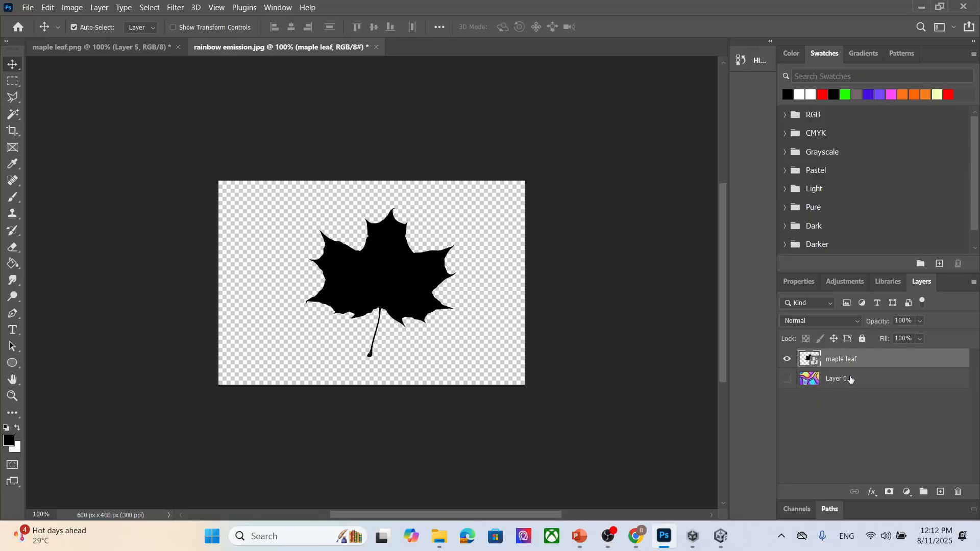
{"action": "left_click", "coordinate": [809, 379]}
{"action": "left_click", "coordinate": [787, 378]}
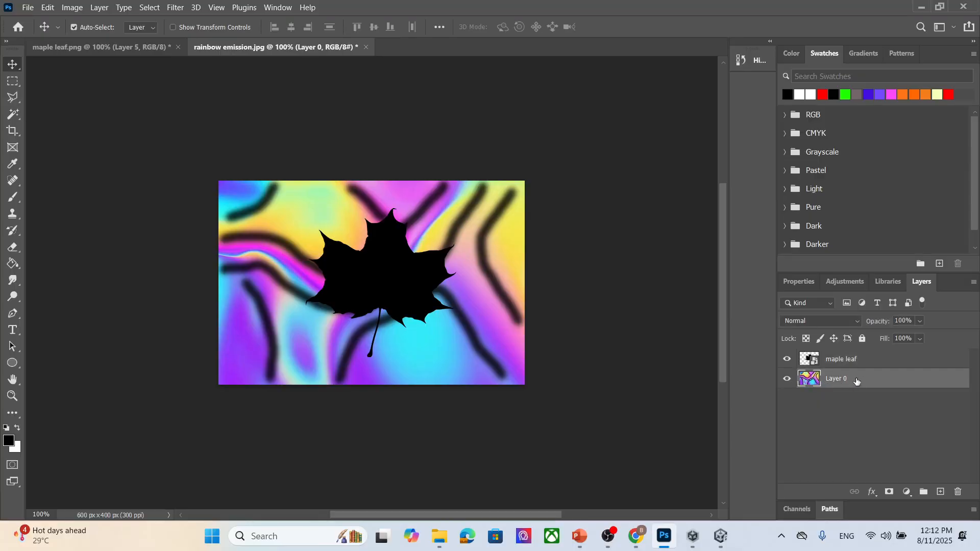
{"action": "left_click", "coordinate": [857, 359]}
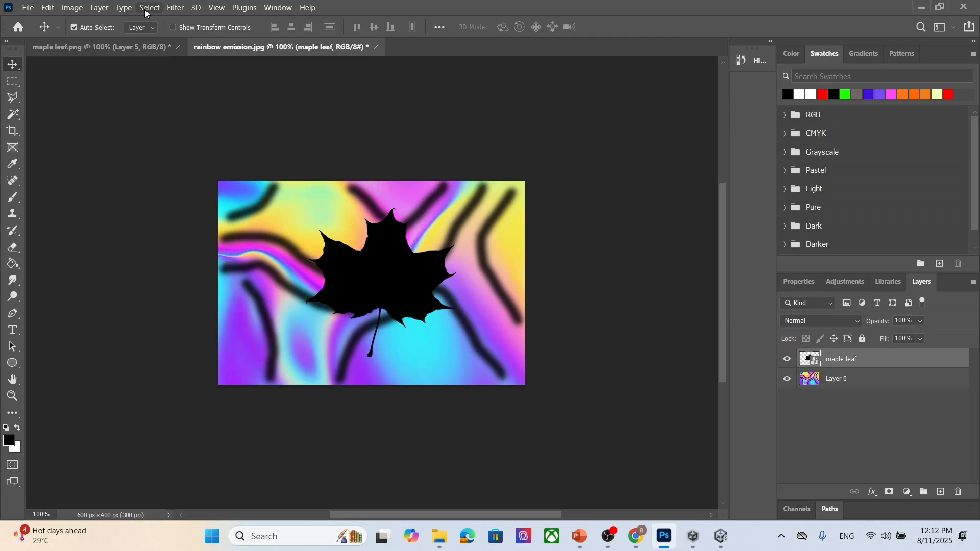
{"action": "left_click", "coordinate": [27, 7]}
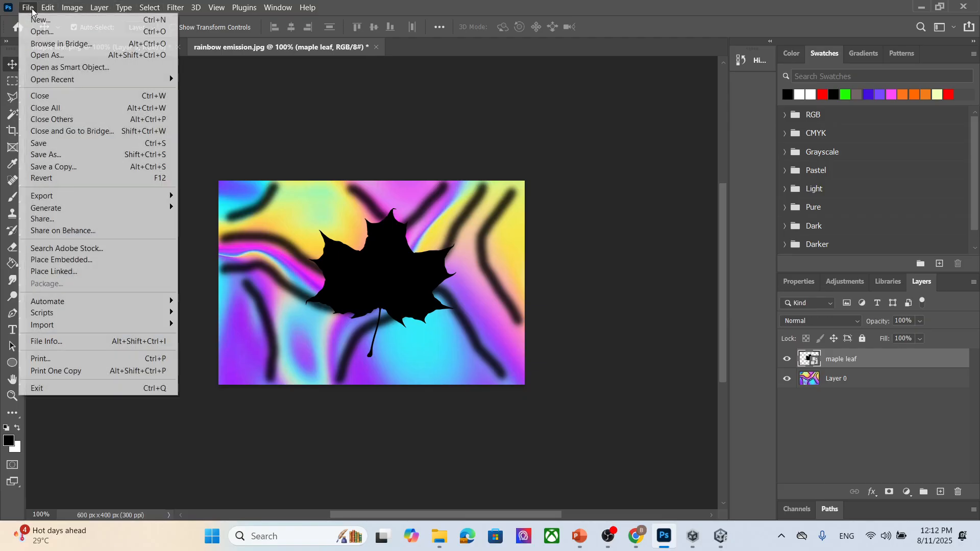
{"action": "mouse_move", "coordinate": [148, 7]}
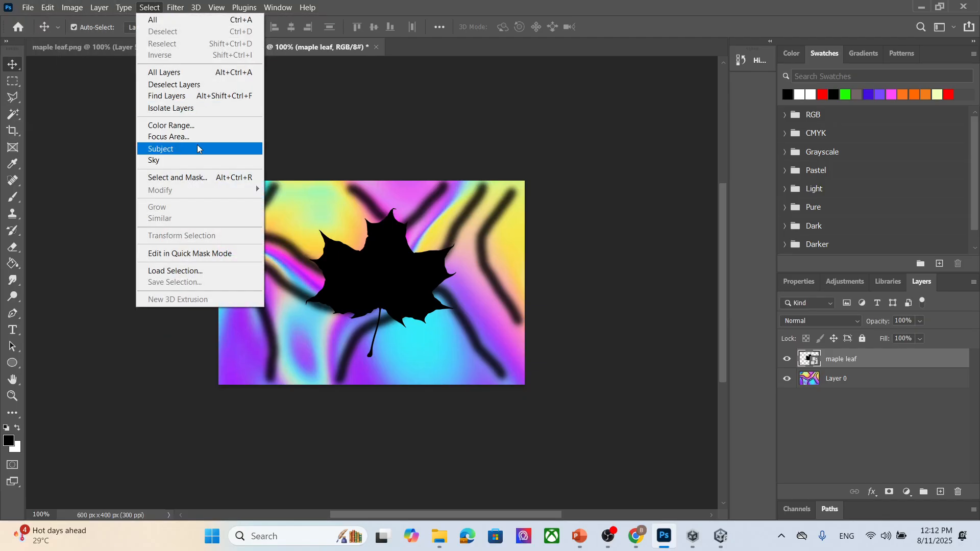
{"action": "left_click", "coordinate": [202, 126]}
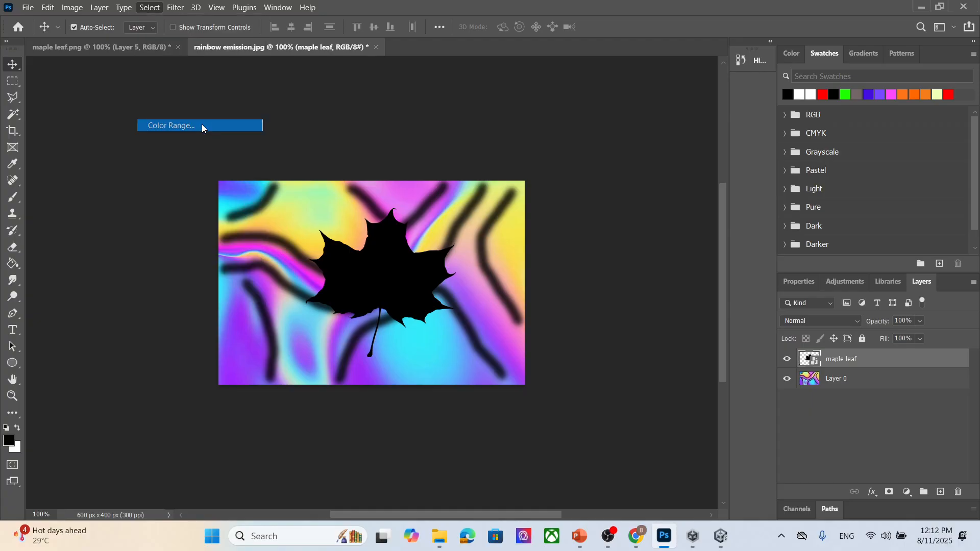
{"action": "left_click", "coordinate": [714, 161]}
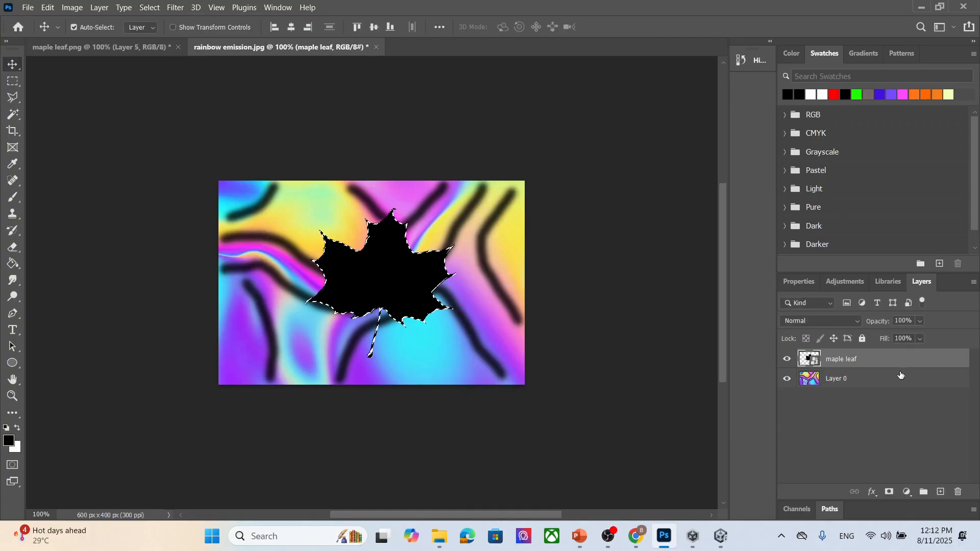
- Copy the leaf-shaped area of the rainbow Layer 0 onto a new layer and hide the other layers
{"action": "left_click", "coordinate": [876, 378]}
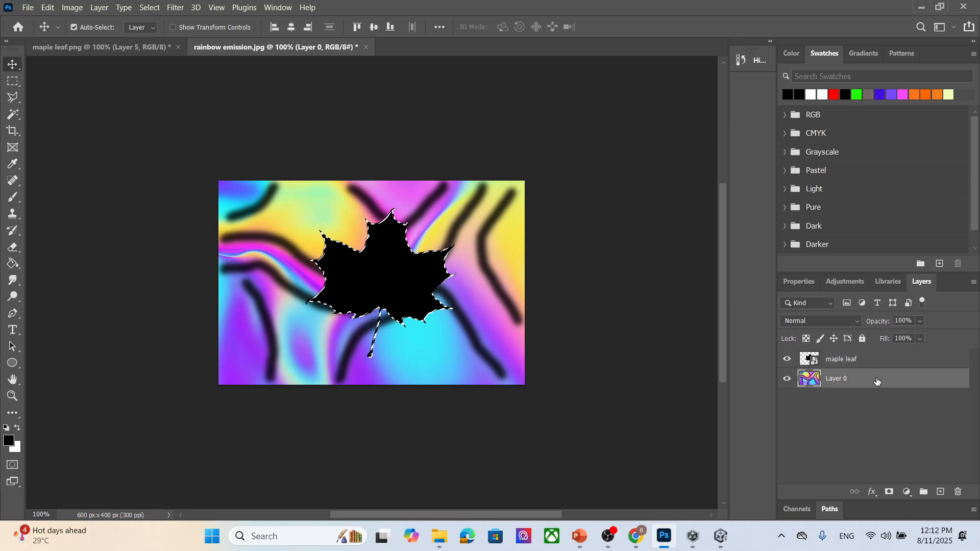
{"action": "left_click", "coordinate": [787, 359]}
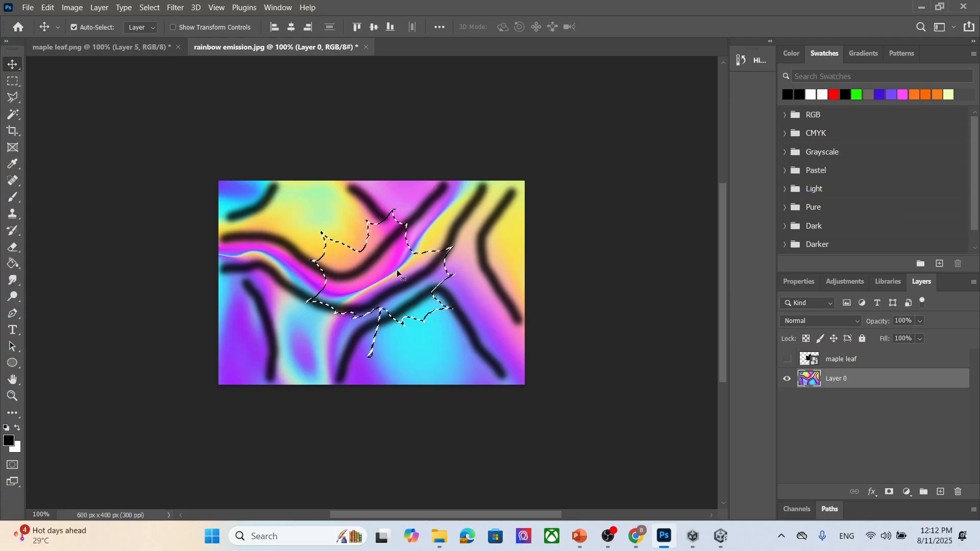
{"action": "left_click", "coordinate": [13, 82]}
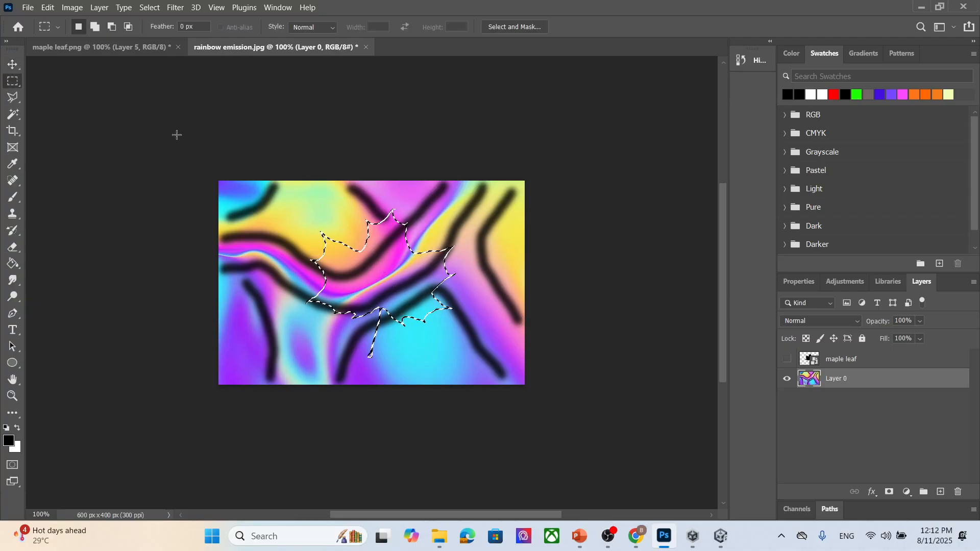
{"action": "right_click", "coordinate": [375, 266]}
{"action": "left_click", "coordinate": [467, 352]}
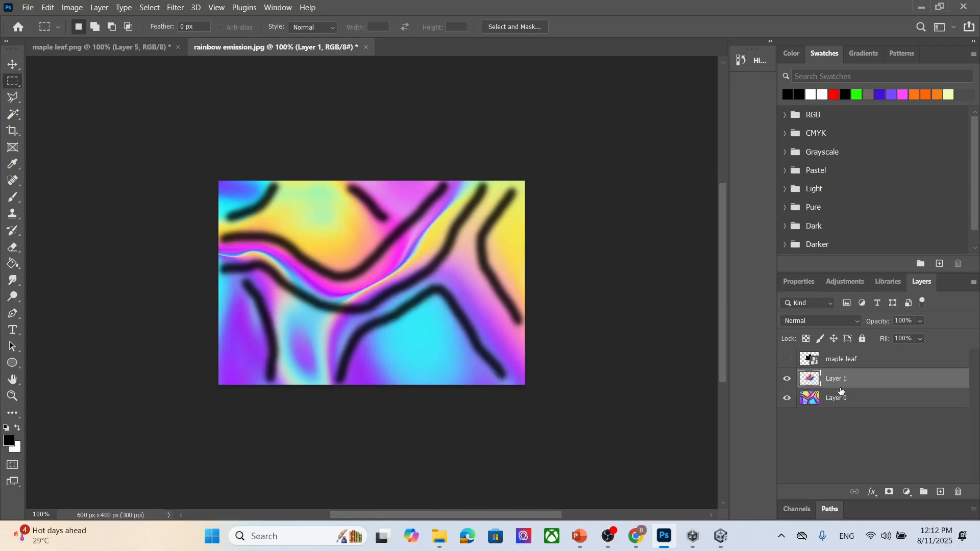
{"action": "left_click", "coordinate": [789, 399]}
- Save the document as rainbow emission in PSB format inside the material's emission Image folder
{"action": "left_click", "coordinate": [29, 7]}
{"action": "left_click", "coordinate": [82, 154]}
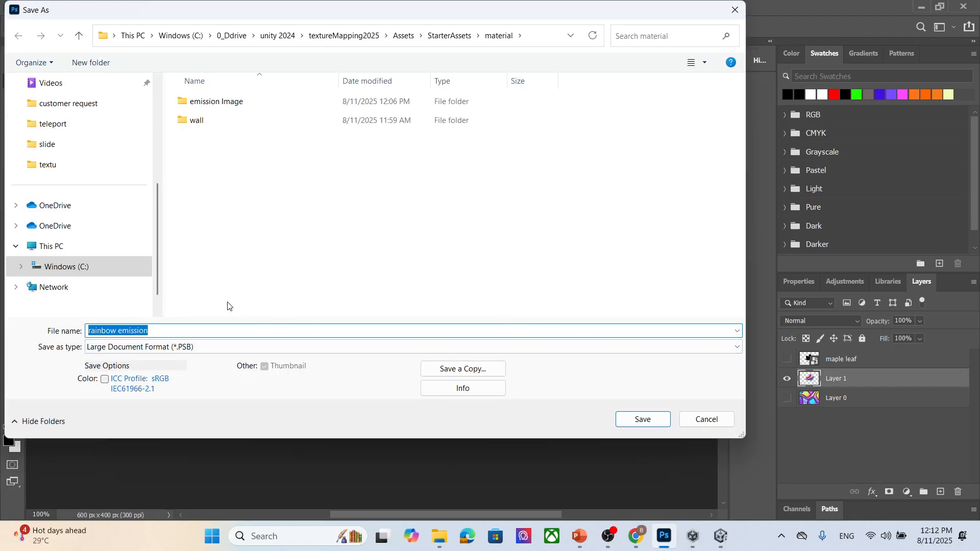
{"action": "double_click", "coordinate": [240, 102]}
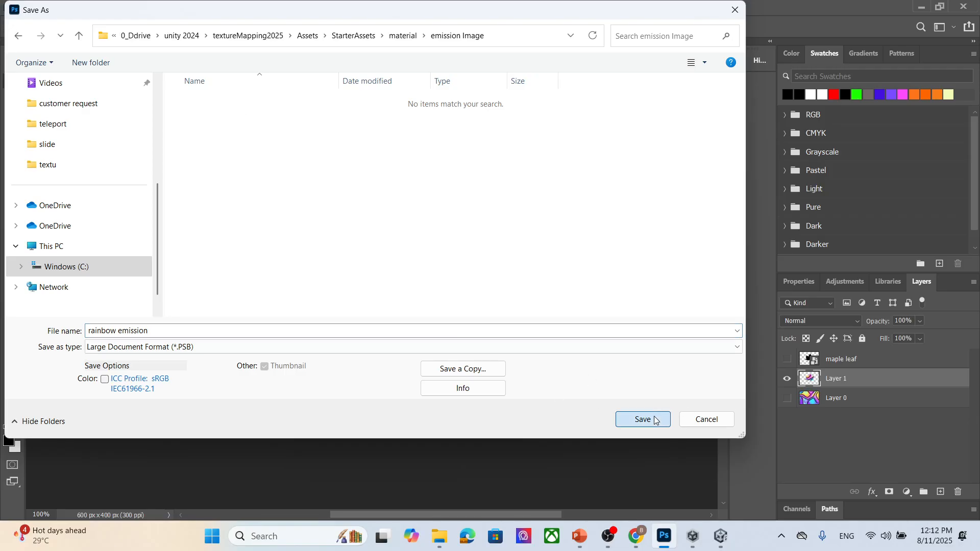
{"action": "left_click", "coordinate": [656, 421]}
{"action": "left_click", "coordinate": [631, 144]}
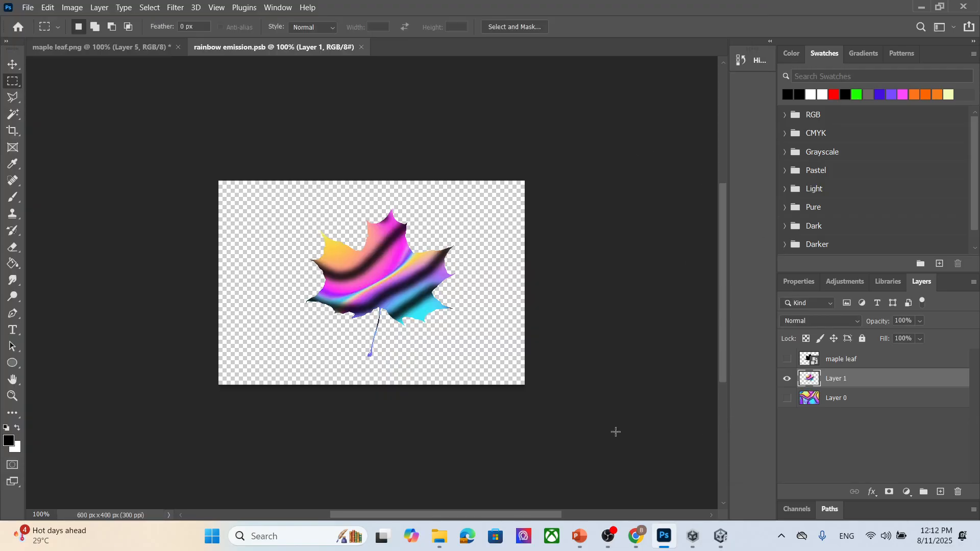
- Open the textu folder window in File Explorer over Unity to check its images
{"action": "left_click", "coordinate": [720, 536]}
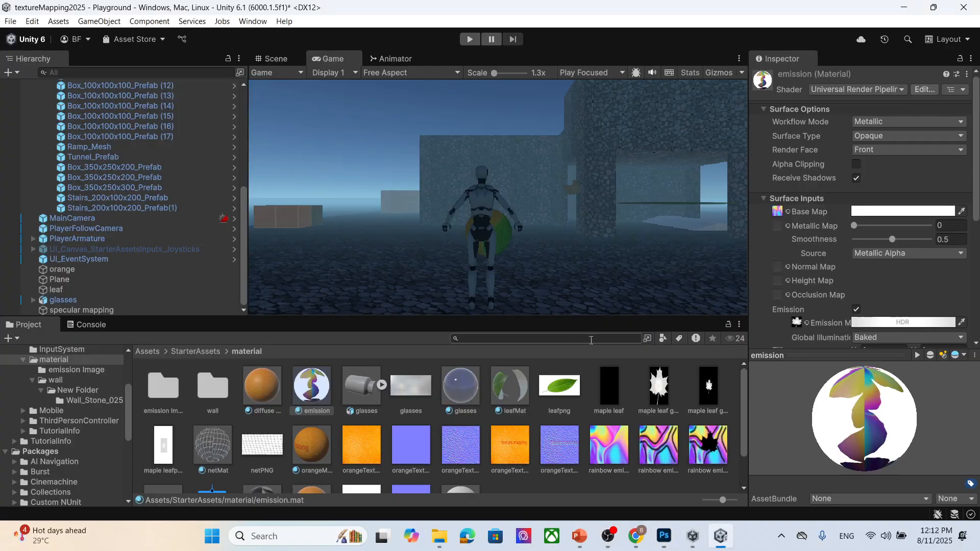
{"action": "scroll", "coordinate": [530, 454], "scroll_direction": "down", "scroll_amount": 3}
{"action": "mouse_move", "coordinate": [438, 542]}
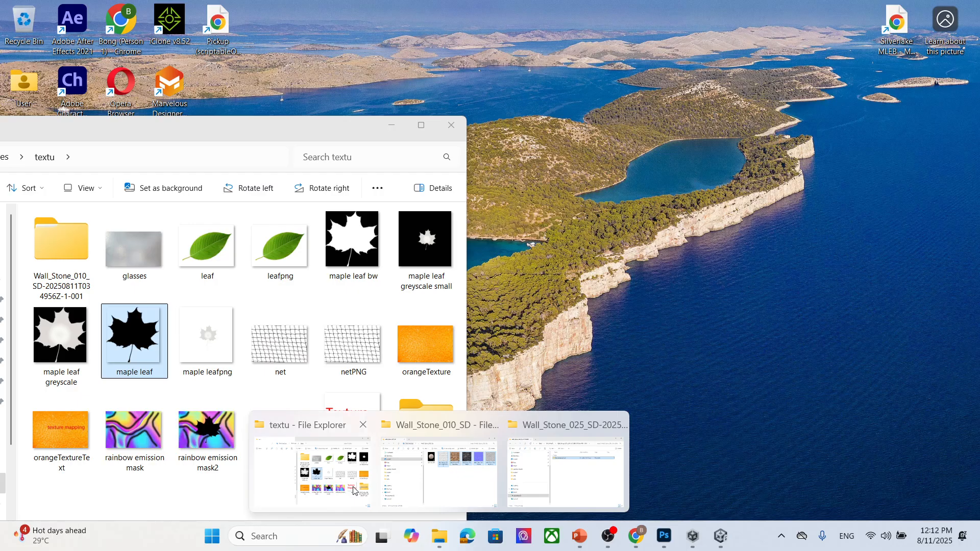
{"action": "left_click", "coordinate": [353, 491]}
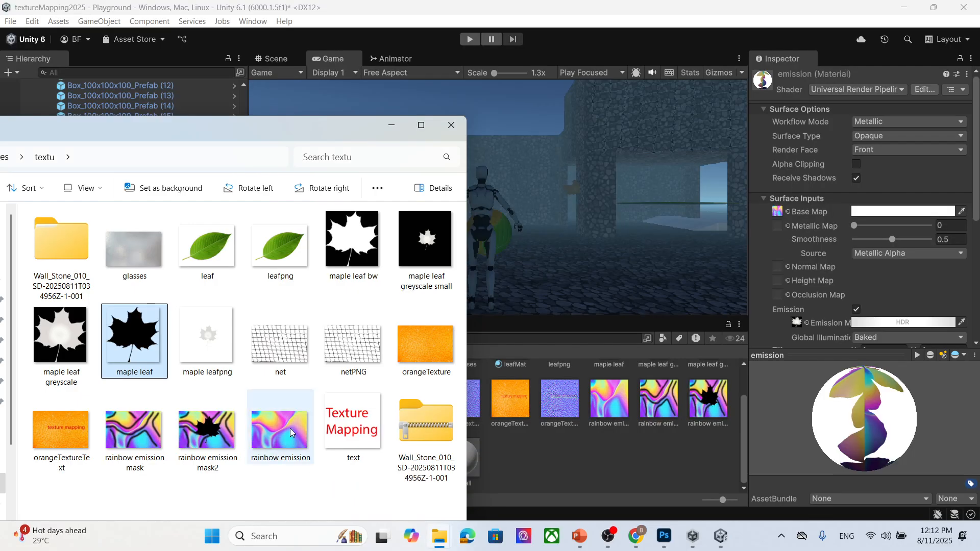
{"action": "left_click_drag", "start_coordinate": [256, 130], "coordinate": [378, 99]}
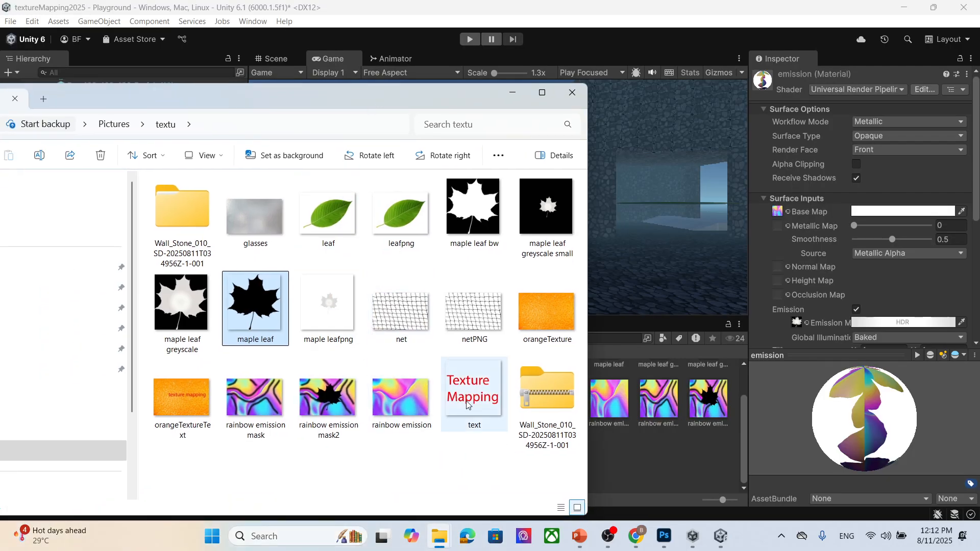
- In Photoshop, export the rainbow emission leaf layer as a JPG named rainbow emission leaf mask in the textu folder
{"action": "left_click", "coordinate": [664, 540]}
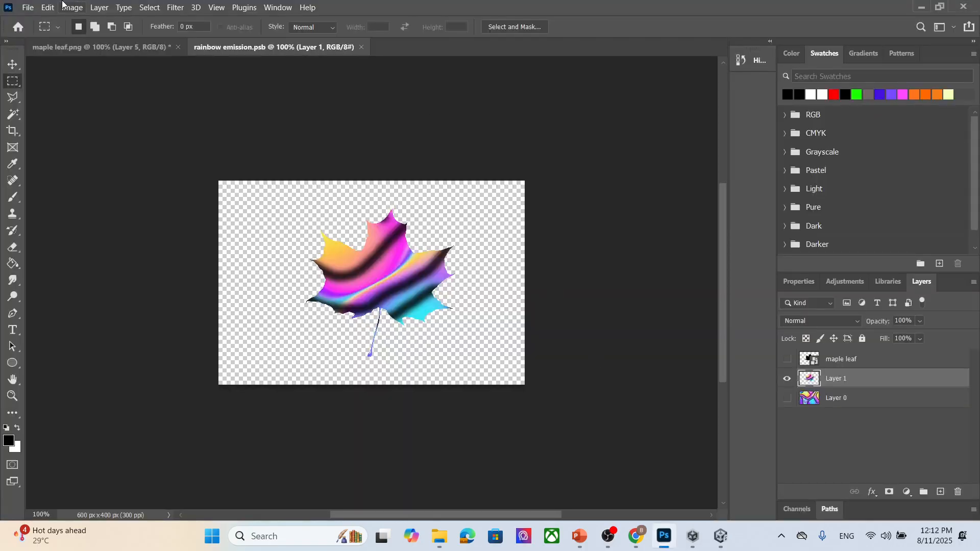
{"action": "left_click", "coordinate": [28, 8]}
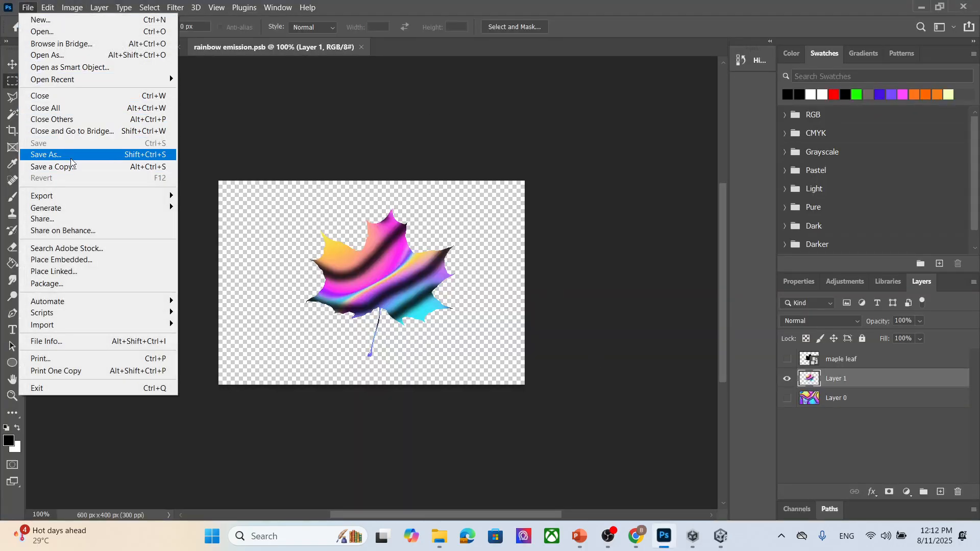
{"action": "mouse_move", "coordinate": [76, 202]}
{"action": "left_click", "coordinate": [220, 207]}
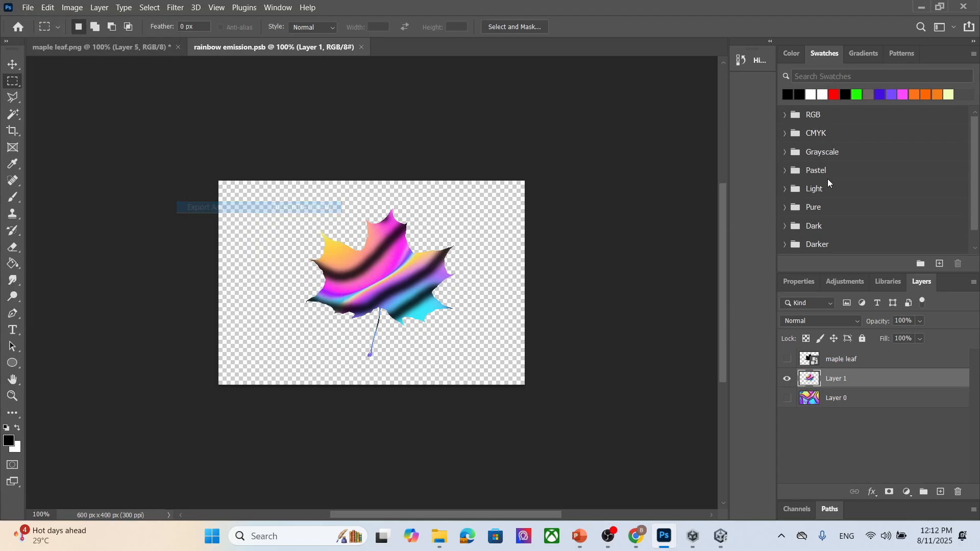
{"action": "left_click", "coordinate": [827, 454]}
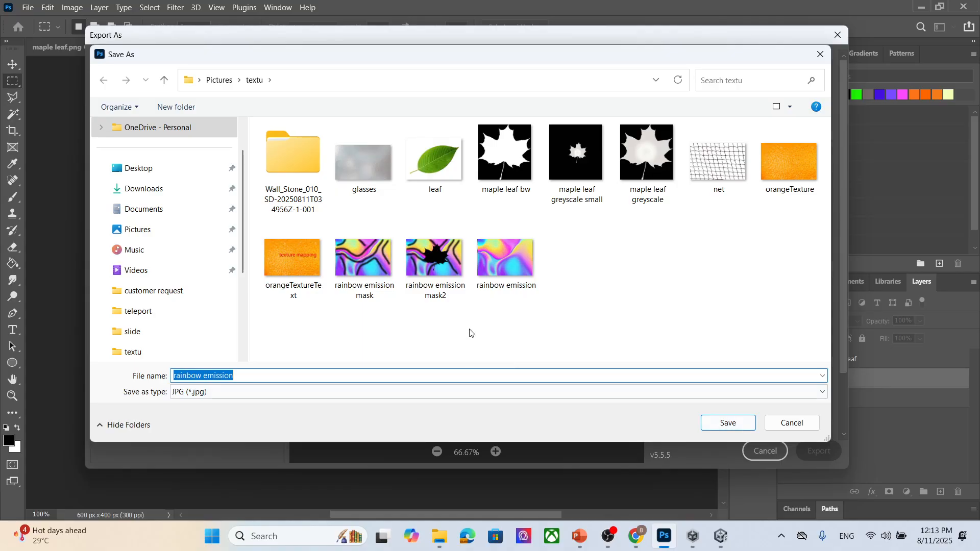
{"action": "left_click", "coordinate": [296, 375]}
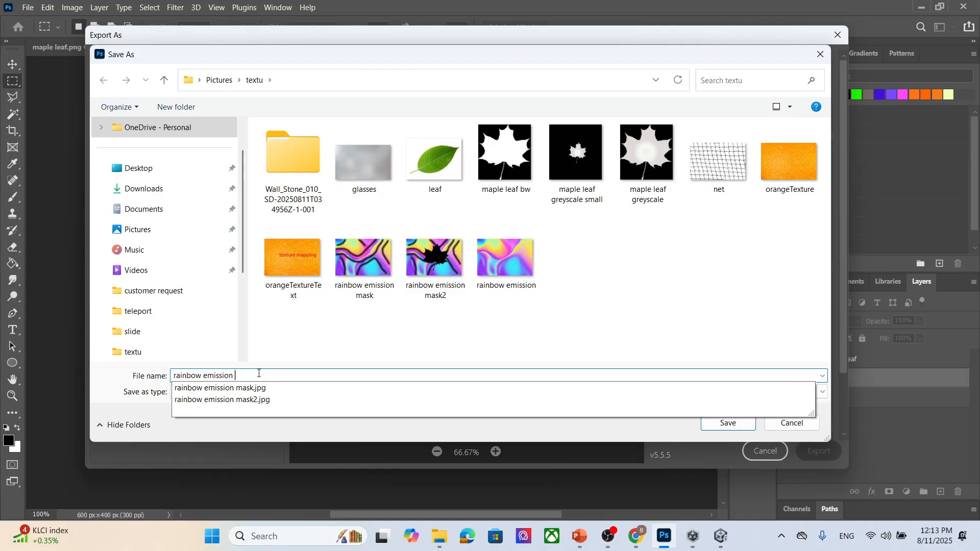
{"action": "type", "text": "leaf"}
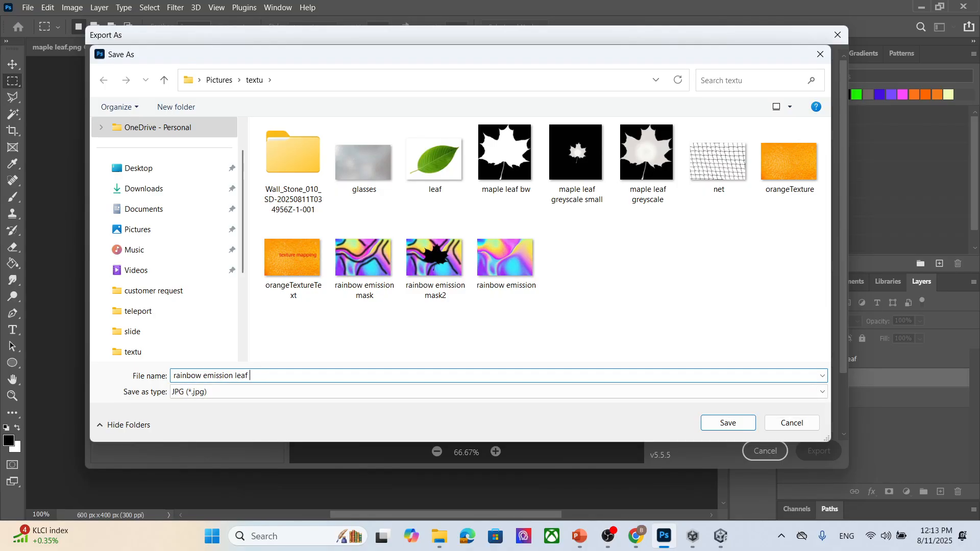
{"action": "type", "text": " mask"}
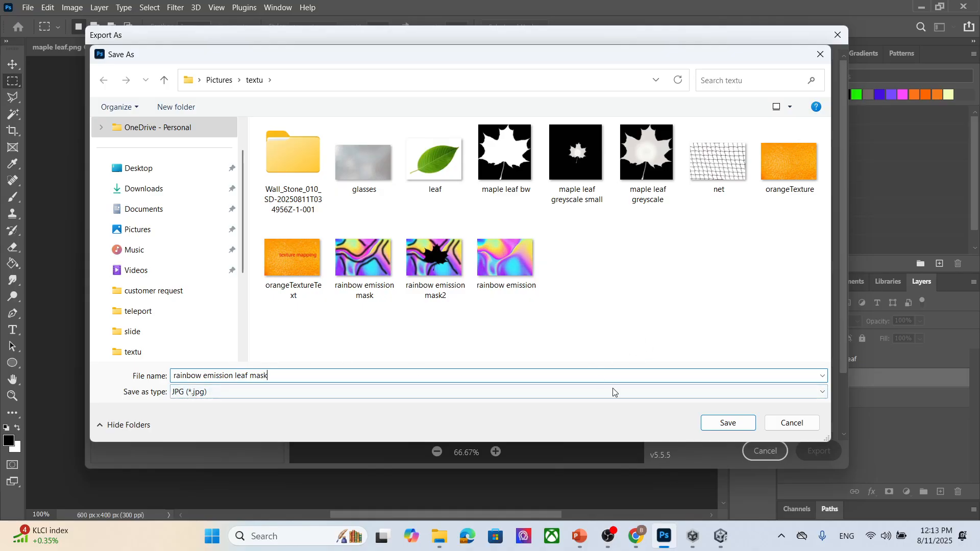
{"action": "left_click", "coordinate": [728, 423]}
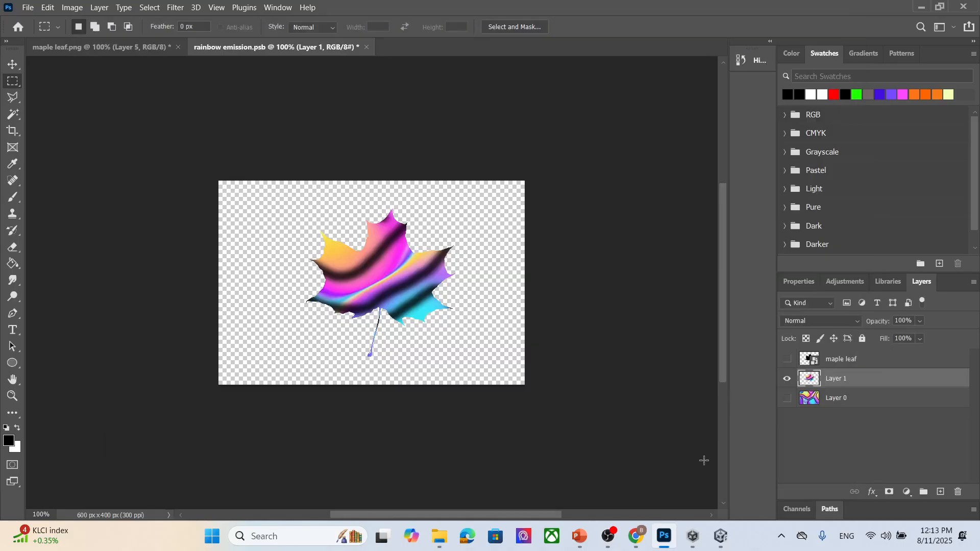
- Import the rainbow emission leaf mask image into the Unity material folder and assign it as the emission material's emission map
{"action": "left_click", "coordinate": [728, 535]}
{"action": "mouse_move", "coordinate": [439, 536]}
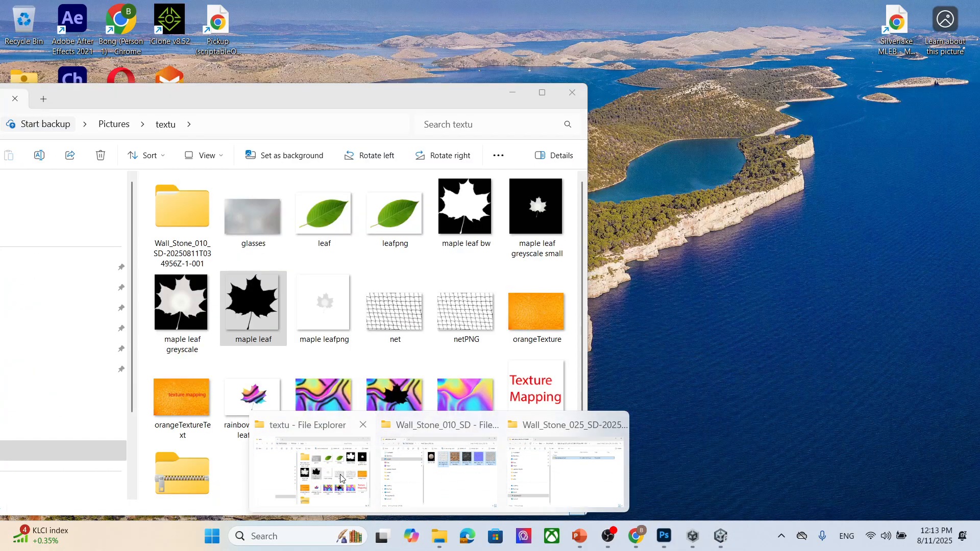
{"action": "left_click", "coordinate": [341, 478]}
{"action": "left_click_drag", "start_coordinate": [254, 401], "coordinate": [613, 478]}
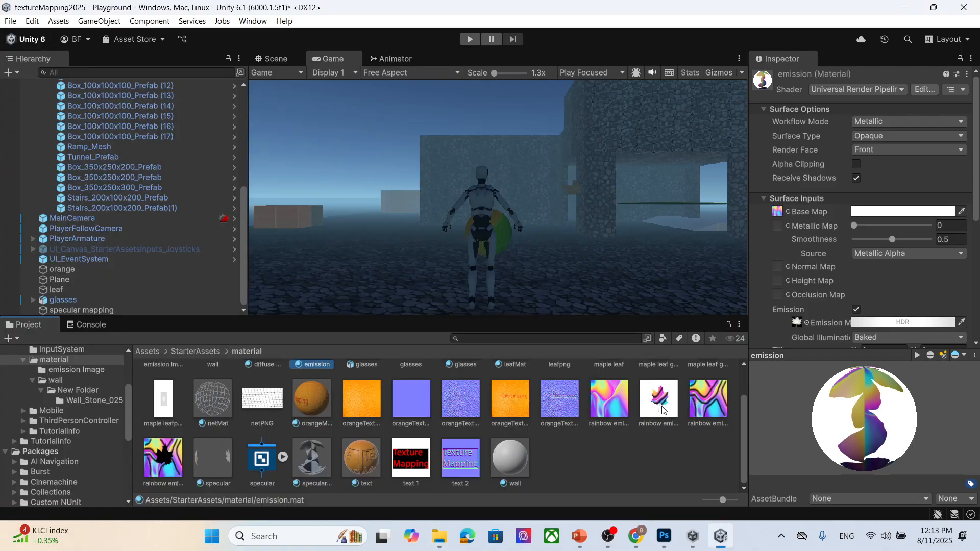
{"action": "left_click_drag", "start_coordinate": [663, 409], "coordinate": [787, 214]}
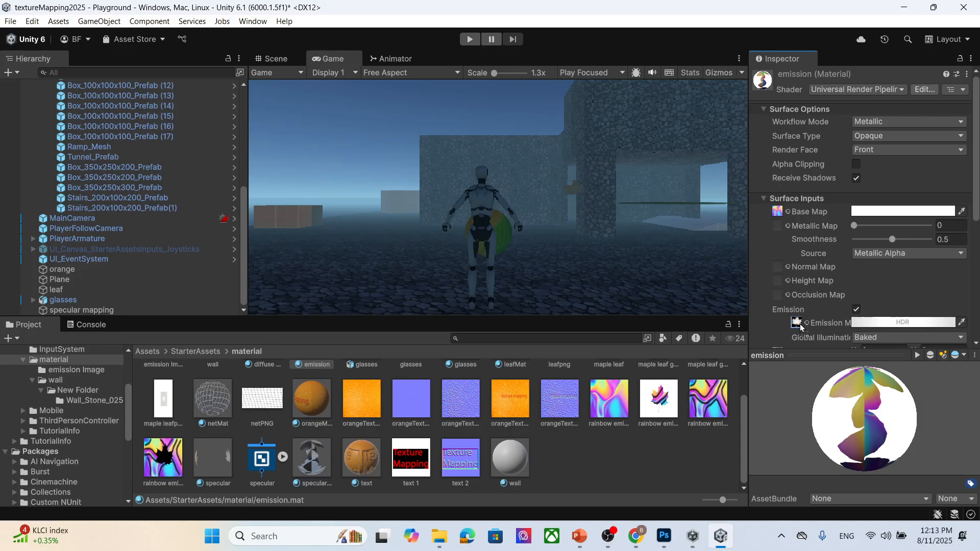
{"action": "left_click_drag", "start_coordinate": [800, 325], "coordinate": [801, 325]}
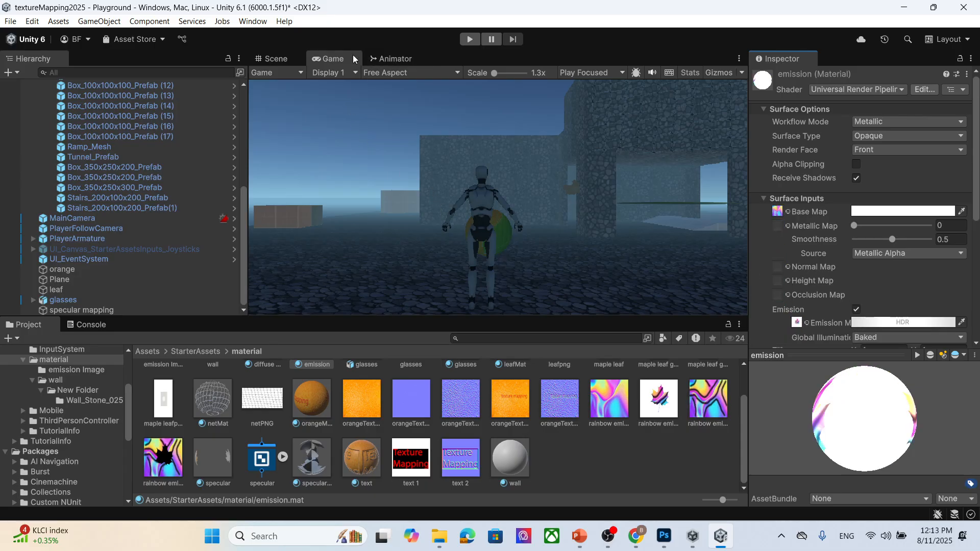
- Play the scene and walk the character toward the emission box to inspect the leaf glow
{"action": "left_click", "coordinate": [469, 39]}
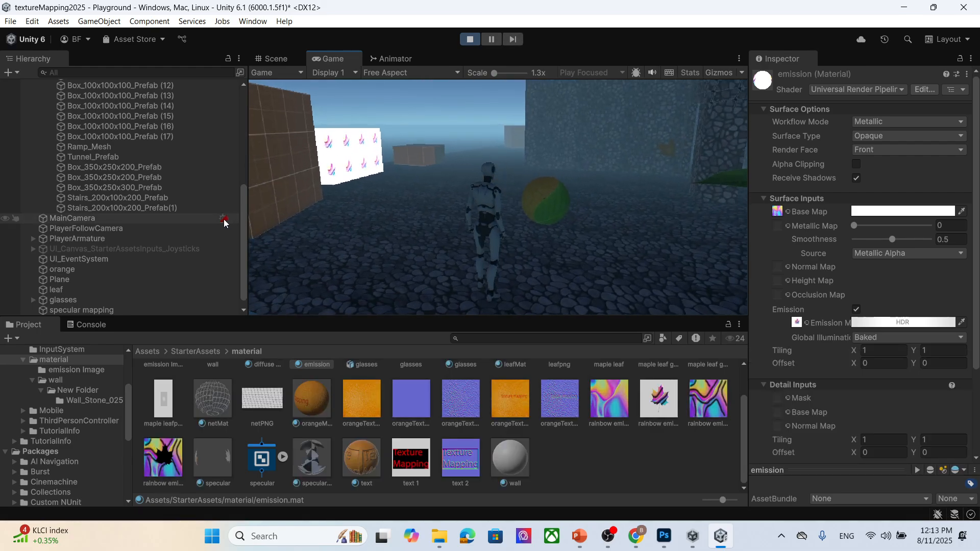
{"action": "key", "text": "w"}
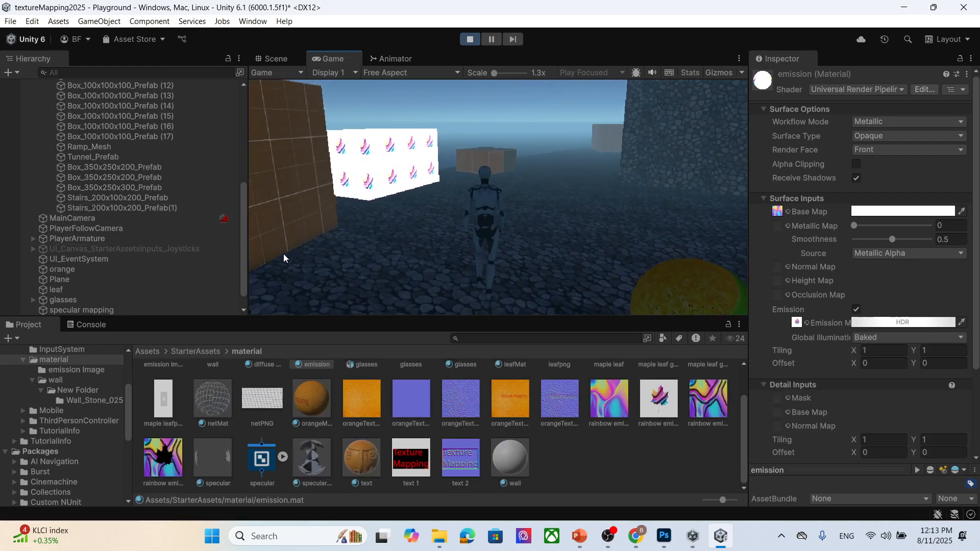
{"action": "key", "text": "w"}
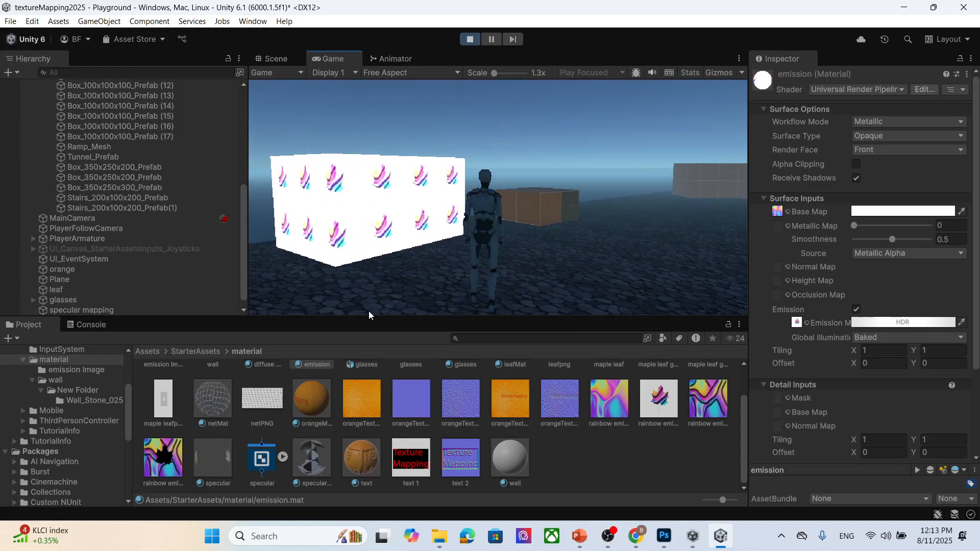
{"action": "left_click", "coordinate": [471, 39]}
- In Photoshop, brighten Layer 1 with Levels, setting the input levels to 0, 2.84 and 136
{"action": "left_click", "coordinate": [664, 537]}
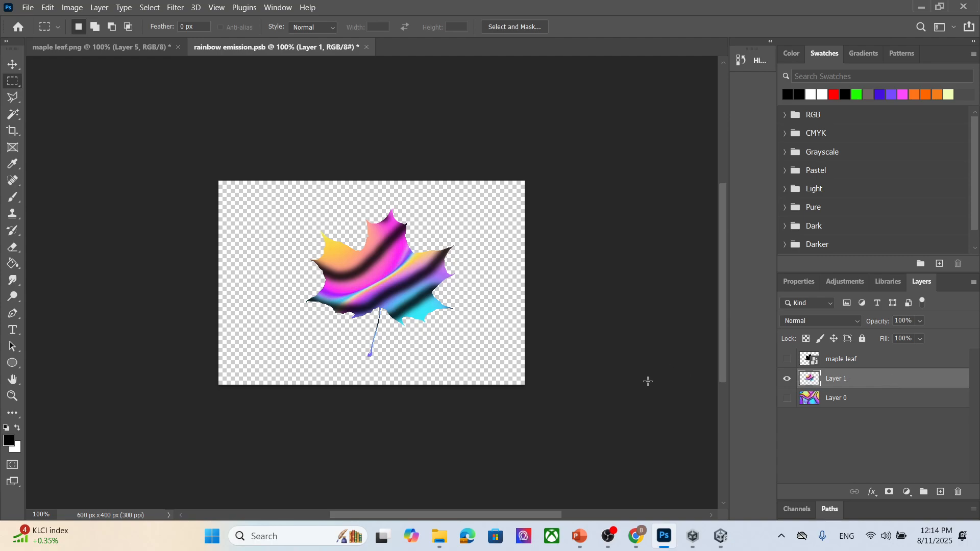
{"action": "key", "text": "ctrl+l"}
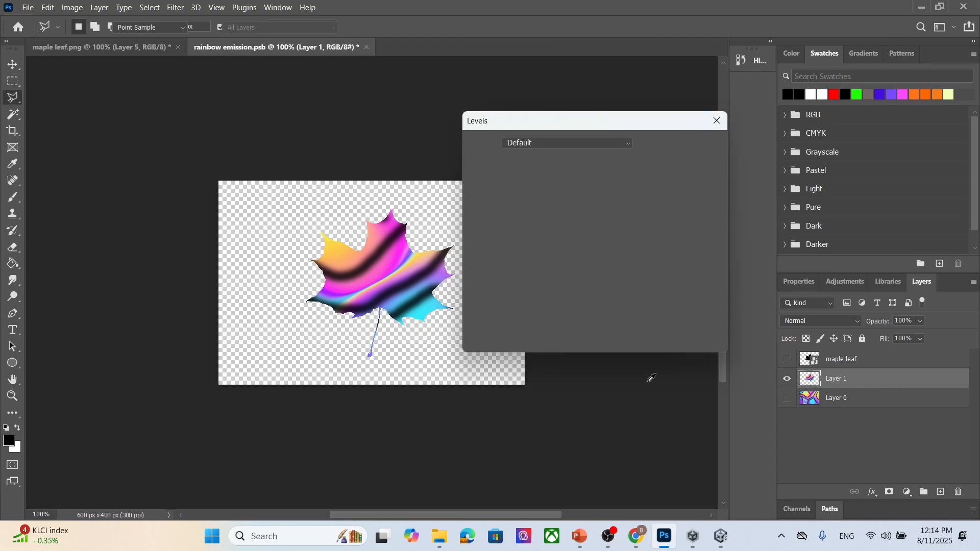
{"action": "left_click_drag", "start_coordinate": [561, 264], "coordinate": [503, 264]}
{"action": "left_click_drag", "start_coordinate": [641, 264], "coordinate": [549, 265]}
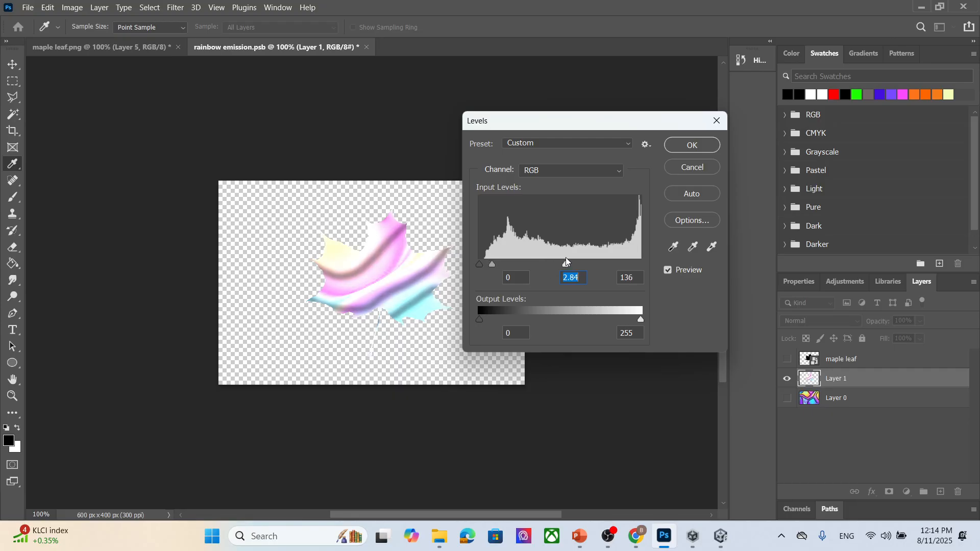
{"action": "left_click", "coordinate": [690, 143]}
- Show Layer 0 and export the image as a JPG named rainbow emission leaf mask2 in the textu folder
{"action": "left_click", "coordinate": [788, 398]}
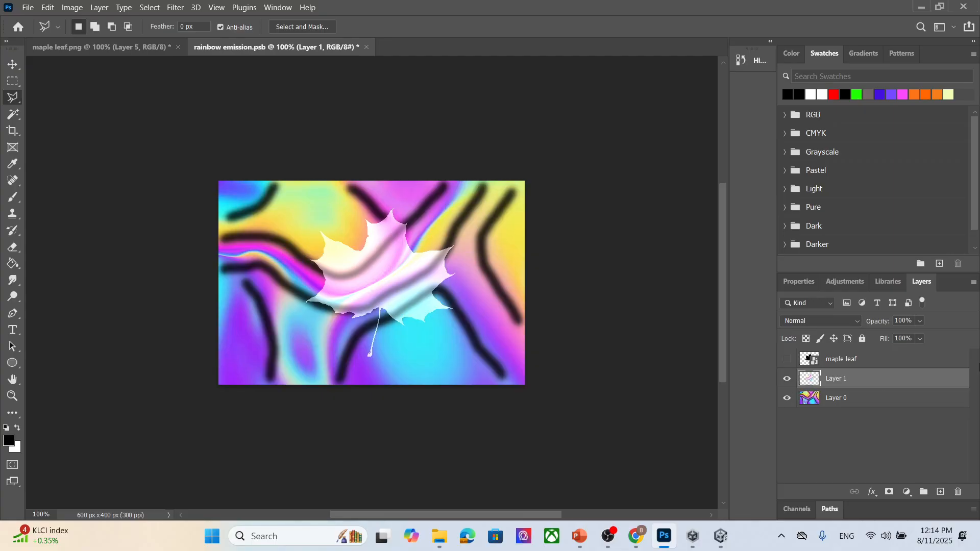
{"action": "left_click", "coordinate": [28, 7]}
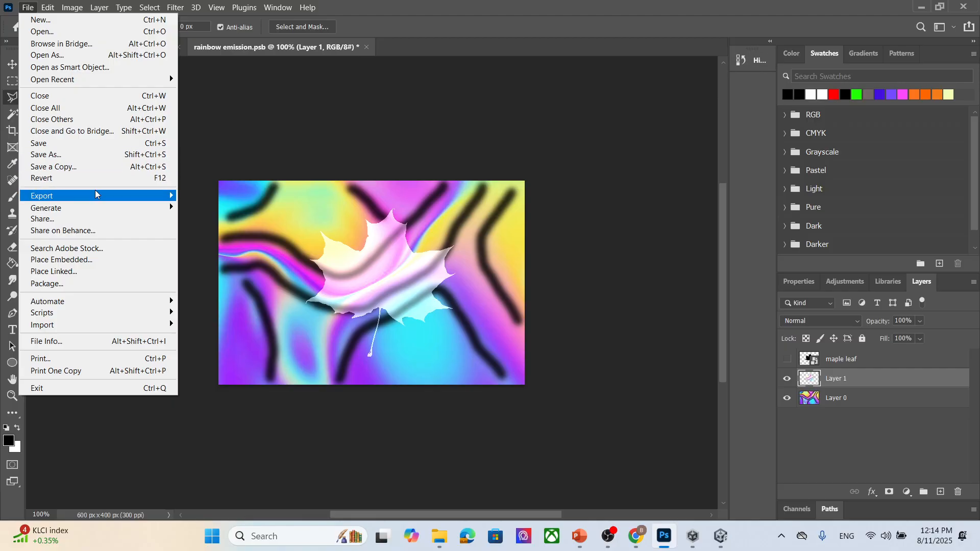
{"action": "mouse_move", "coordinate": [94, 194]}
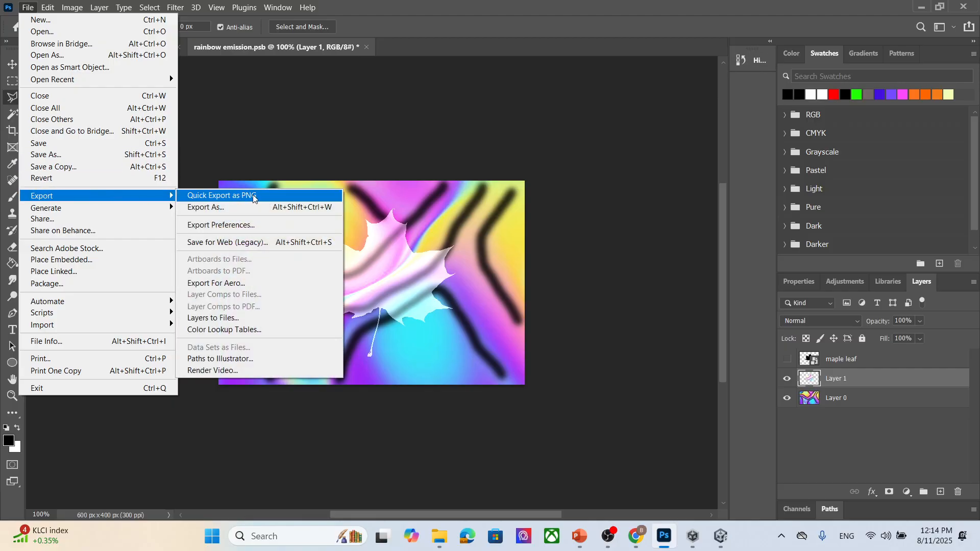
{"action": "left_click", "coordinate": [230, 207]}
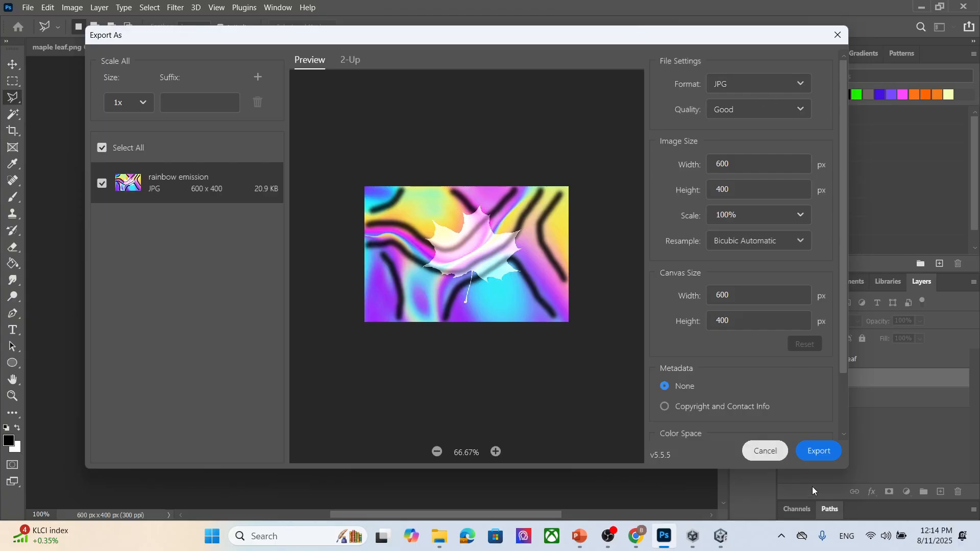
{"action": "left_click", "coordinate": [825, 453]}
{"action": "left_click", "coordinate": [583, 259]}
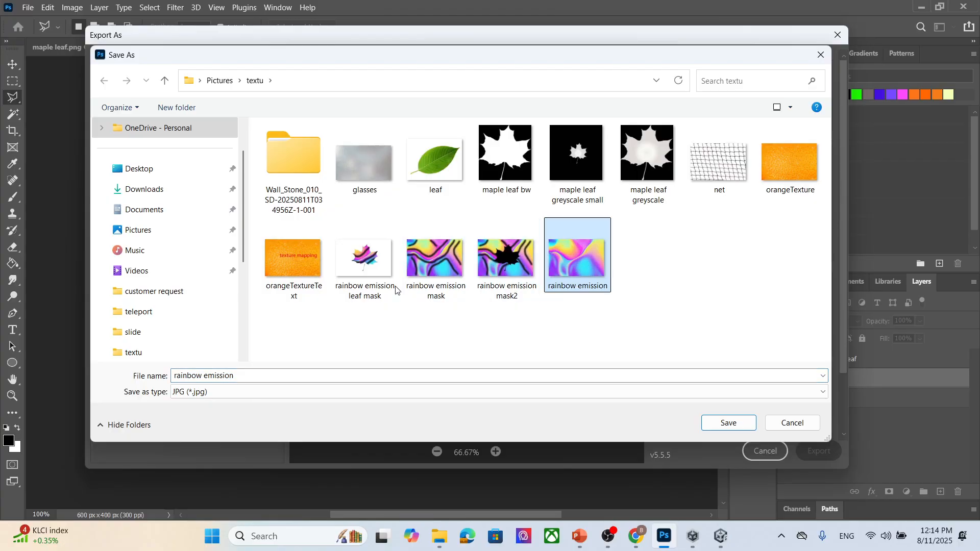
{"action": "left_click", "coordinate": [365, 257]}
{"action": "left_click", "coordinate": [293, 373]}
{"action": "left_click", "coordinate": [294, 374]}
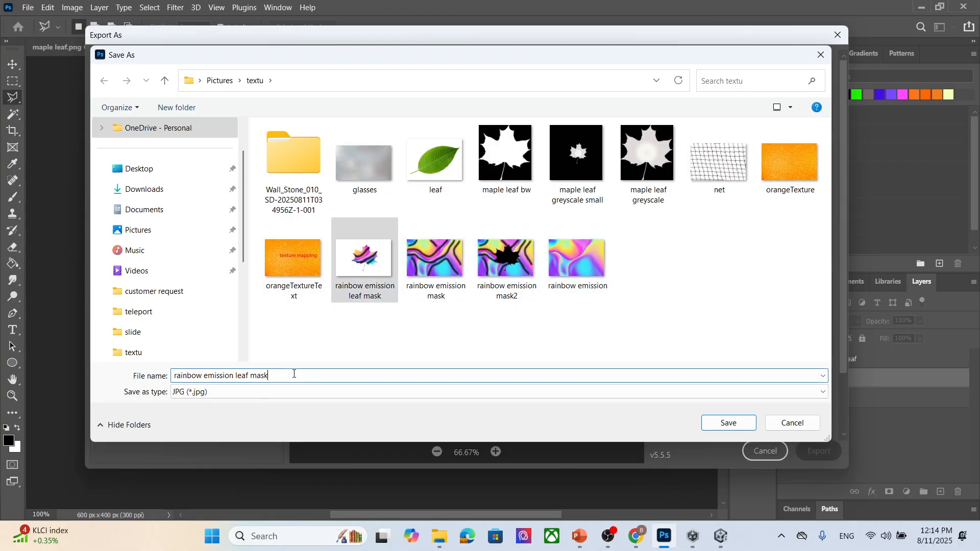
{"action": "type", "text": "2"}
{"action": "left_click", "coordinate": [736, 427]}
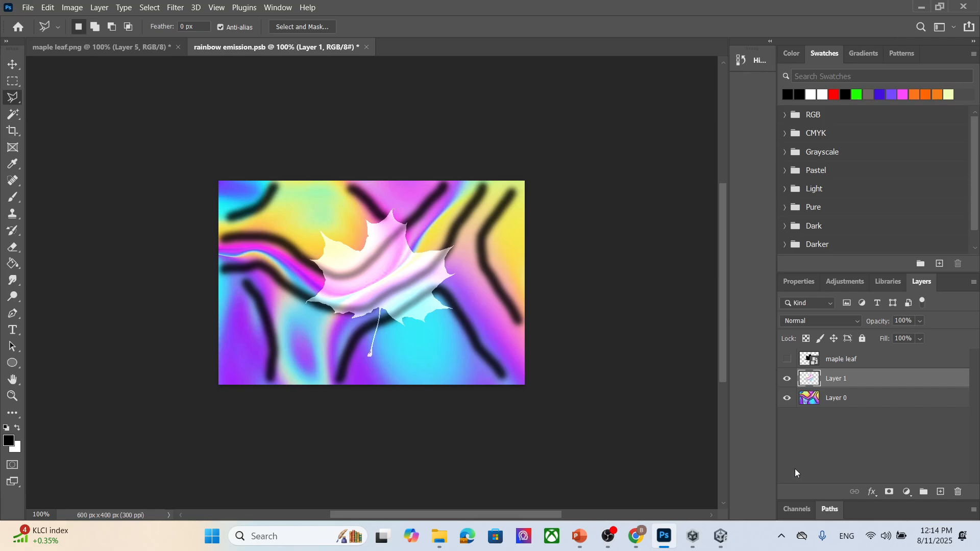
- Import rainbow emission leaf mask2 into the Unity material folder and set it as the emission material's emission map
{"action": "left_click", "coordinate": [720, 536]}
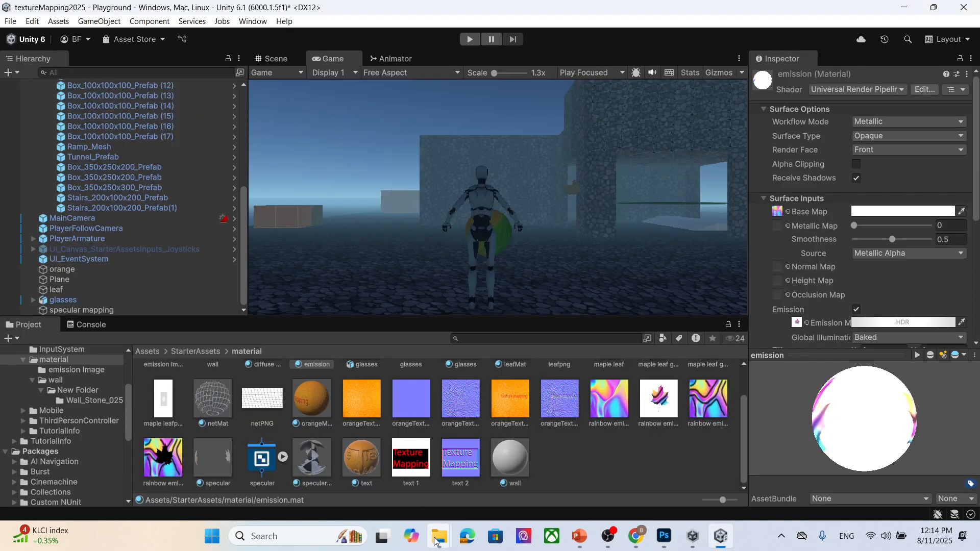
{"action": "mouse_move", "coordinate": [439, 535]}
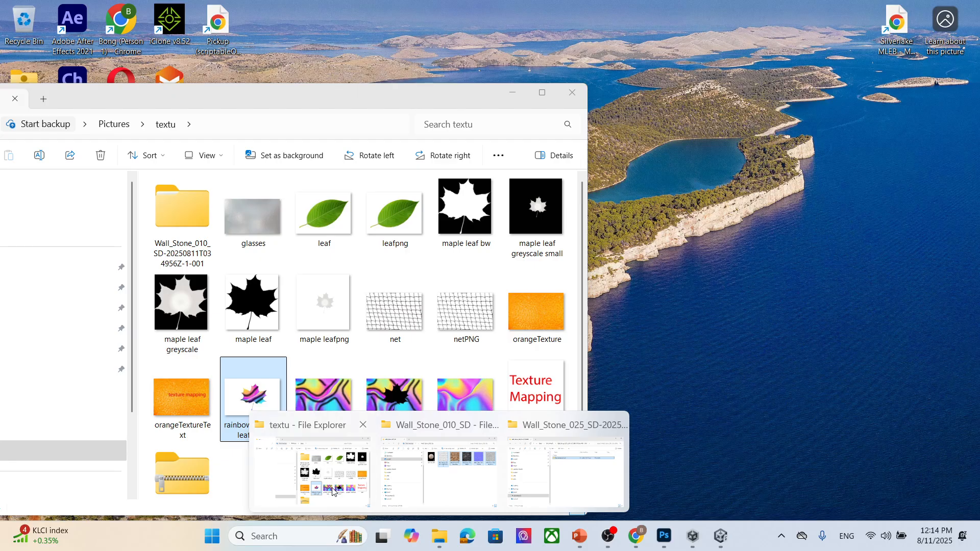
{"action": "left_click", "coordinate": [335, 488]}
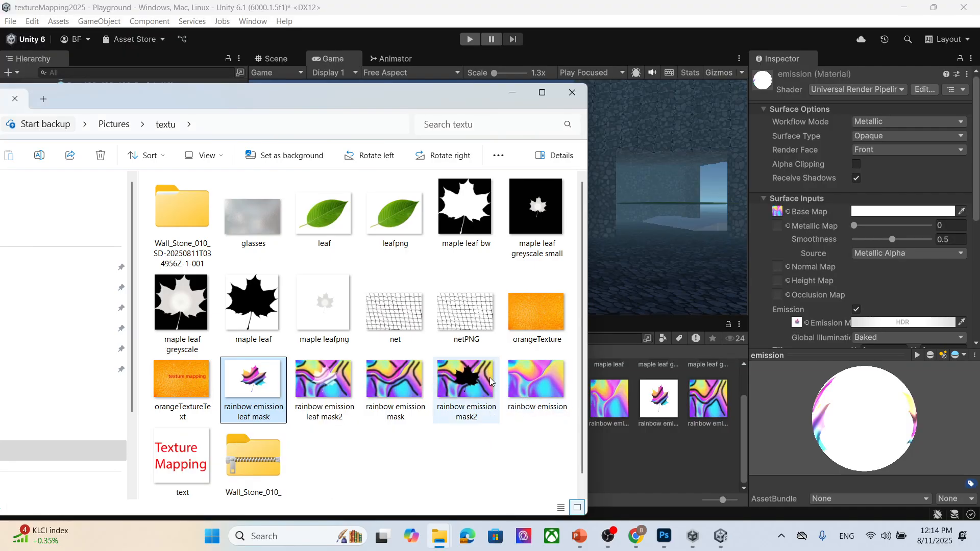
{"action": "scroll", "coordinate": [461, 462], "scroll_direction": "down", "scroll_amount": 1}
{"action": "left_click", "coordinate": [325, 370]}
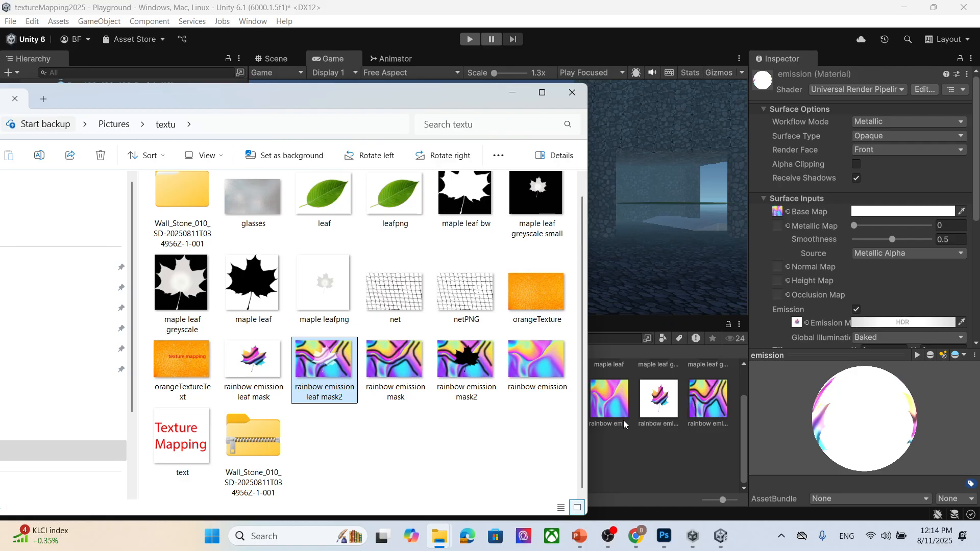
{"action": "left_click_drag", "start_coordinate": [644, 449], "coordinate": [644, 448]}
{"action": "left_click", "coordinate": [512, 93]}
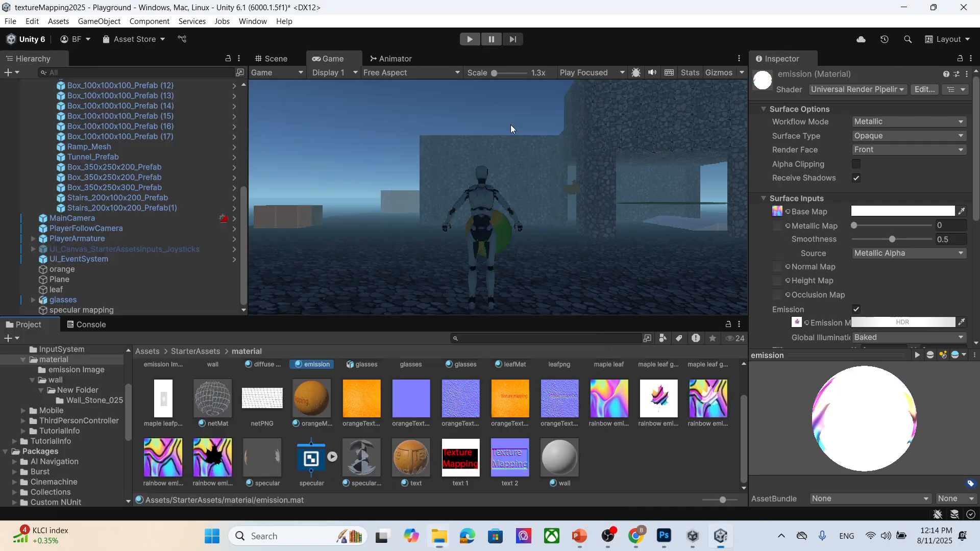
{"action": "left_click_drag", "start_coordinate": [712, 393], "coordinate": [800, 98]}
{"action": "scroll", "coordinate": [796, 230], "scroll_direction": "down", "scroll_amount": 4}
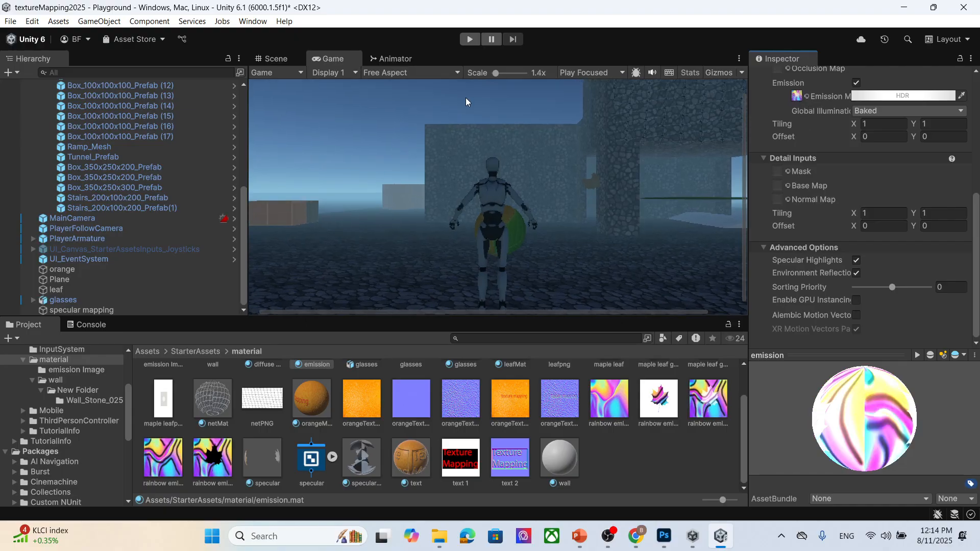
- Run the game and move the character toward the emission box to view the new glow
{"action": "left_click", "coordinate": [465, 40]}
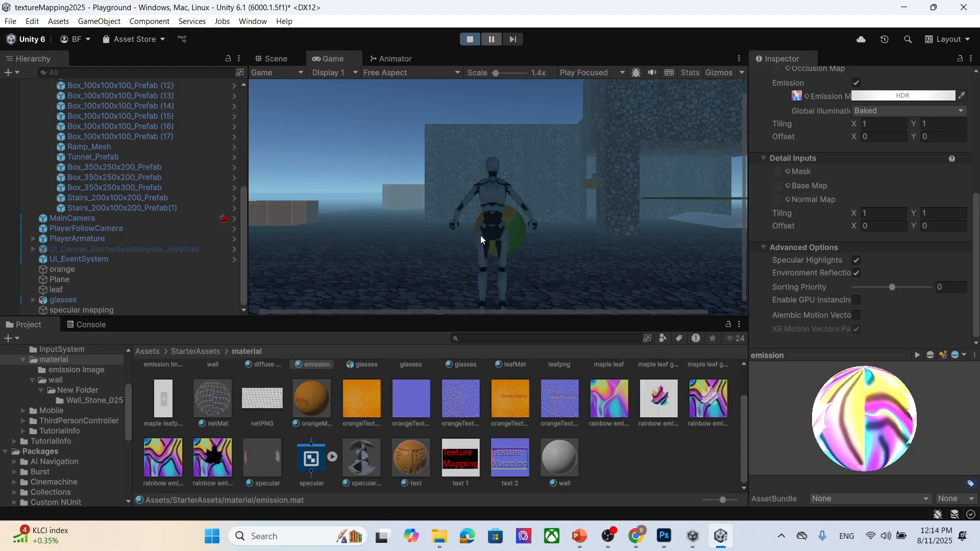
{"action": "key", "text": "w"}
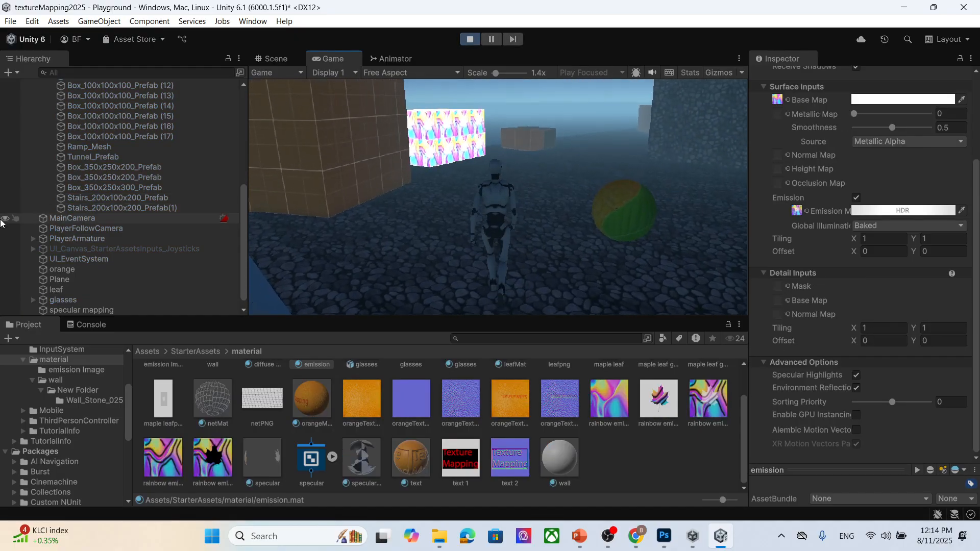
{"action": "key", "text": "w"}
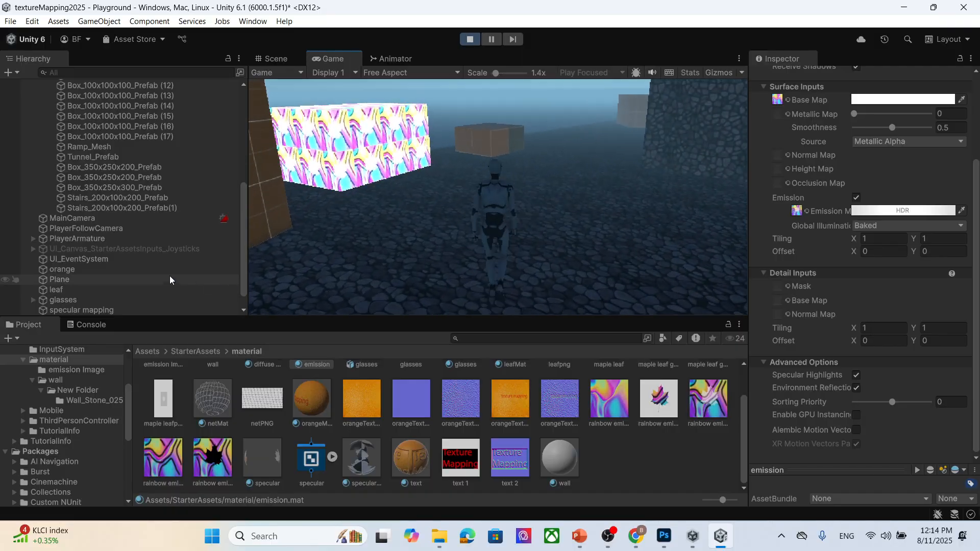
{"action": "key", "text": "w"}
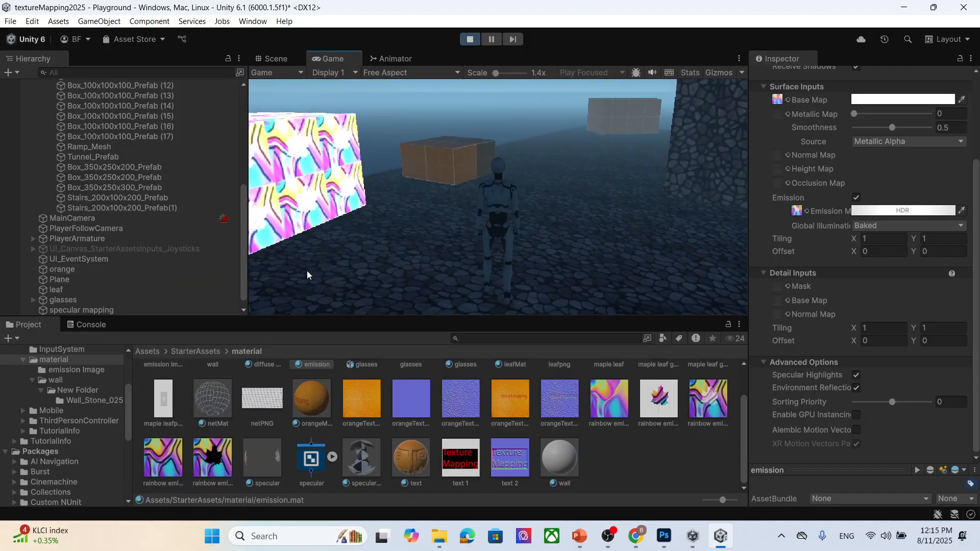
- Stop running the game
{"action": "key", "text": "a"}
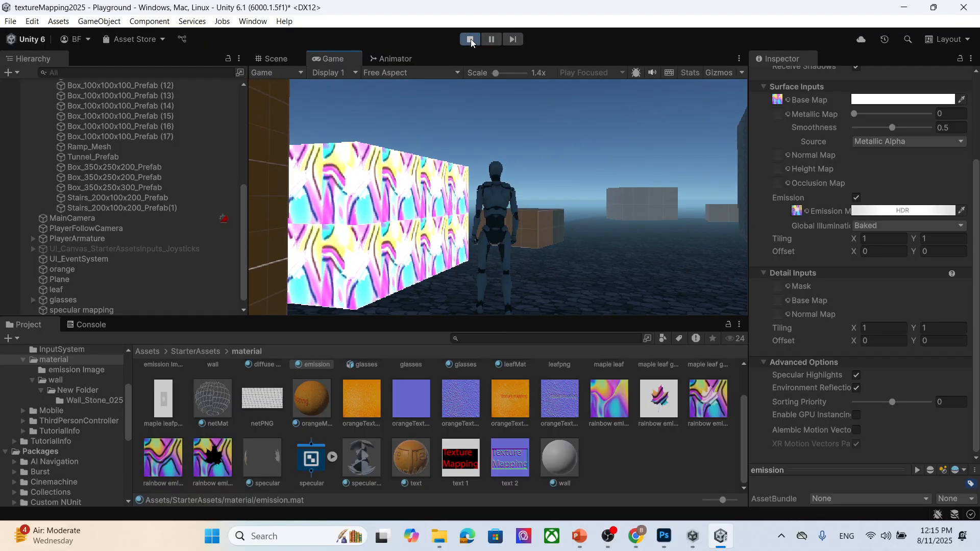
{"action": "left_click", "coordinate": [470, 40]}
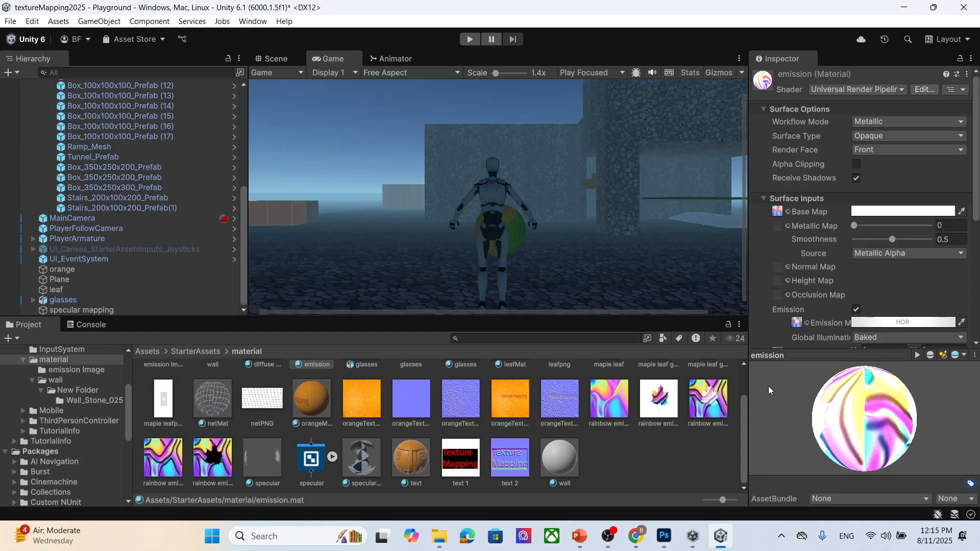
{"action": "left_click", "coordinate": [635, 536]}
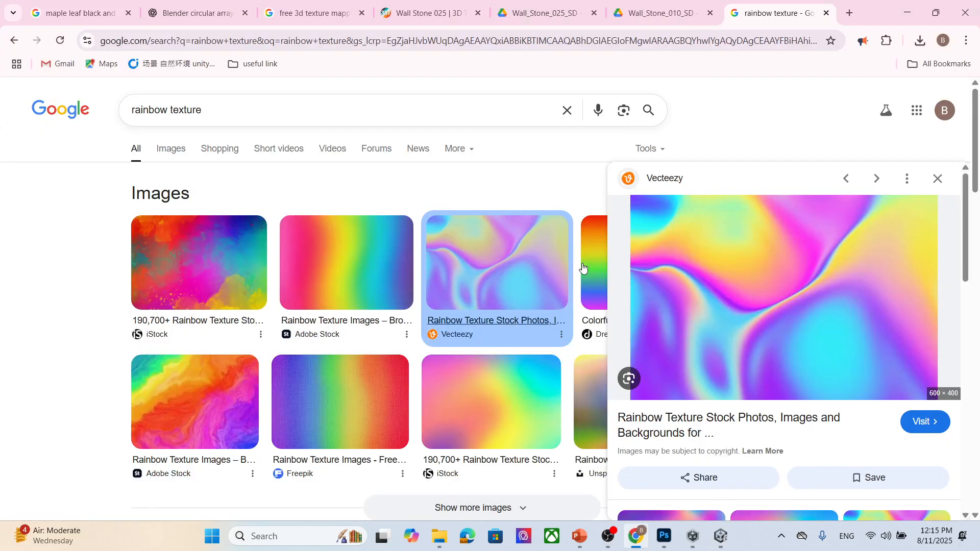
{"action": "left_click", "coordinate": [722, 539]}
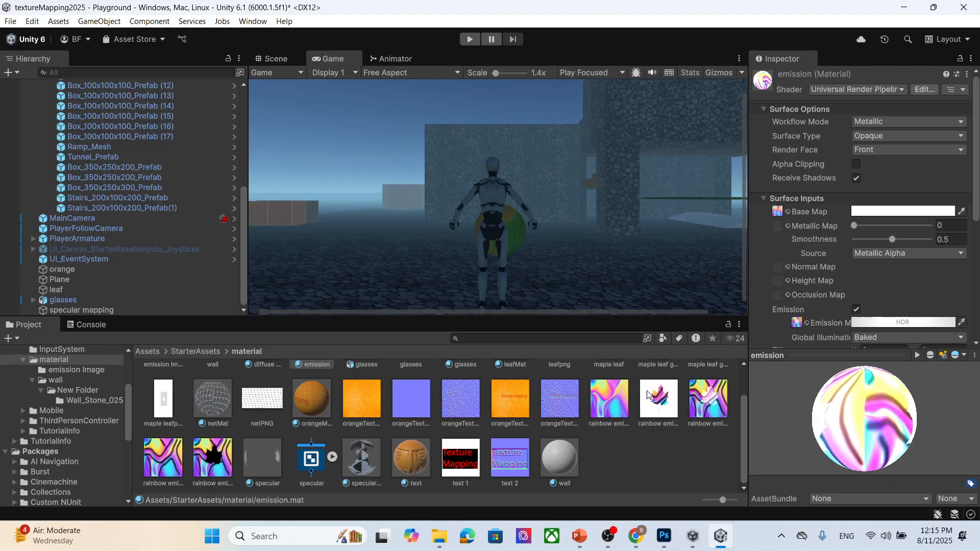
- Assign the Texture Mapping text image as the emission material's emission map and inspect the box in the Scene view
{"action": "scroll", "coordinate": [809, 337], "scroll_direction": "down", "scroll_amount": 5}
{"action": "left_click_drag", "start_coordinate": [809, 124], "coordinate": [796, 96]}
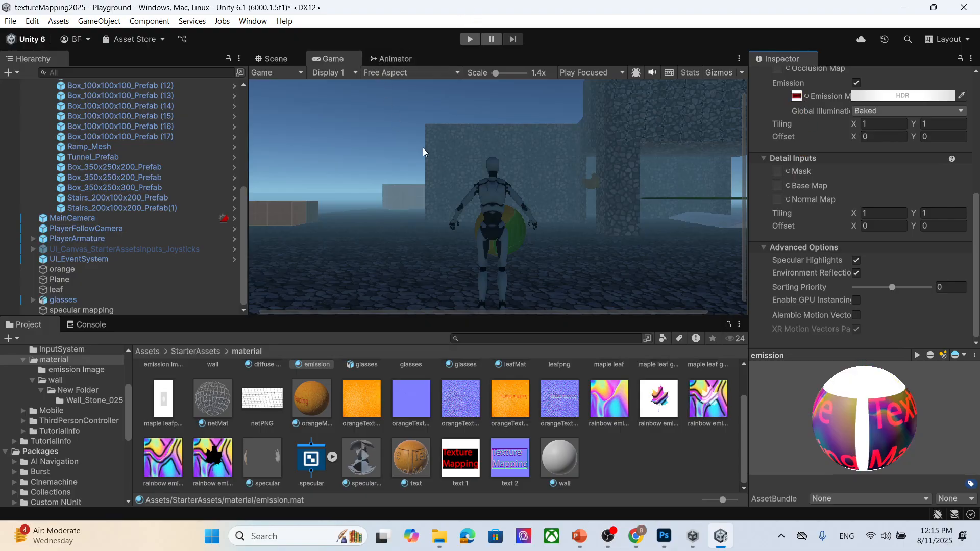
{"action": "left_click", "coordinate": [276, 59]}
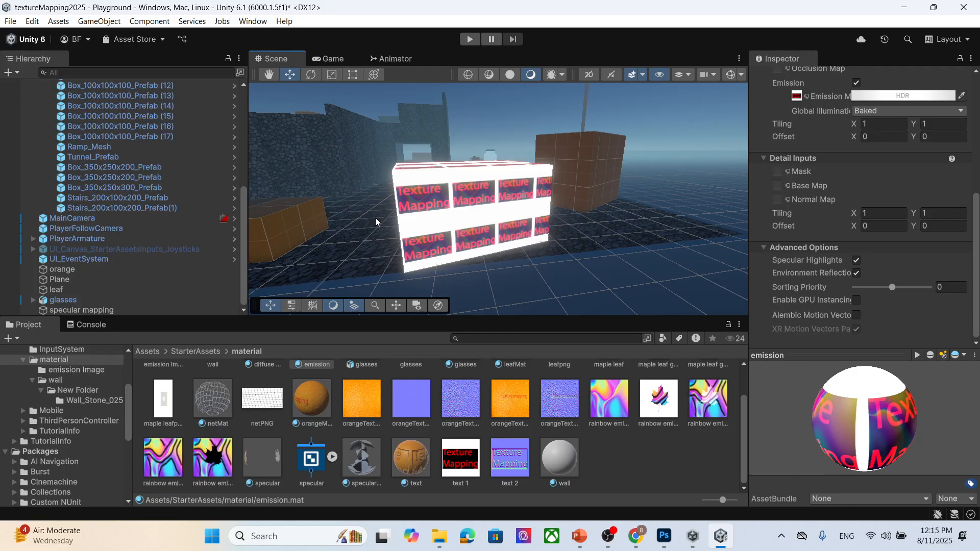
{"action": "scroll", "coordinate": [451, 227], "scroll_direction": "up", "scroll_amount": 4}
{"action": "scroll", "coordinate": [450, 228], "scroll_direction": "down", "scroll_amount": 2}
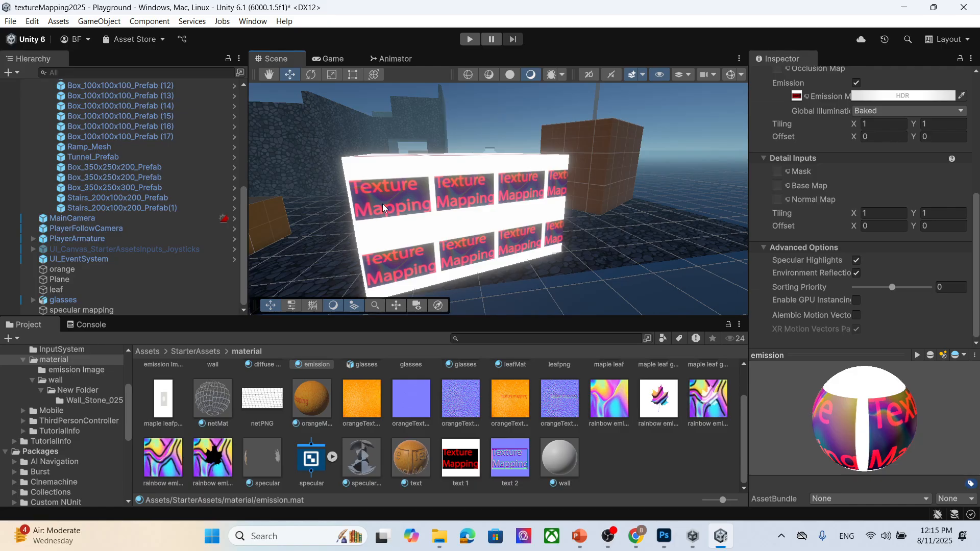
{"action": "scroll", "coordinate": [390, 199], "scroll_direction": "up", "scroll_amount": 3}
{"action": "scroll", "coordinate": [390, 199], "scroll_direction": "down", "scroll_amount": 3}
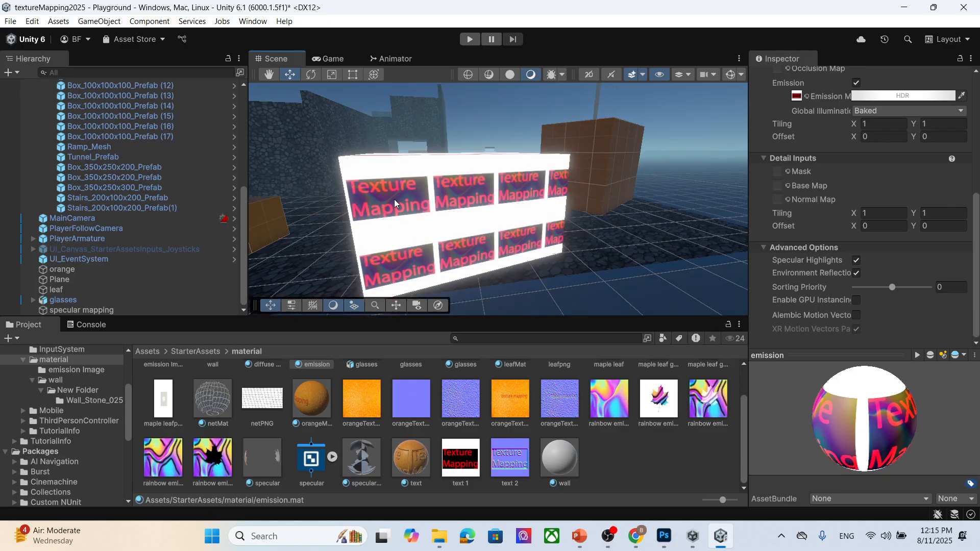
{"action": "scroll", "coordinate": [608, 437], "scroll_direction": "up", "scroll_amount": 2}
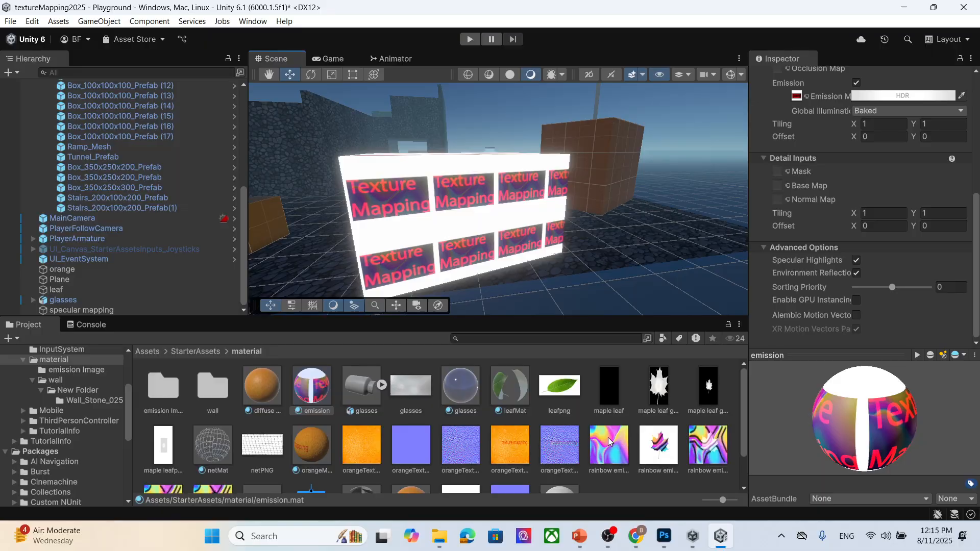
- Assign the leafpng texture as the emission material's emission map
{"action": "left_click_drag", "start_coordinate": [568, 391], "coordinate": [794, 203]}
{"action": "left_click_drag", "start_coordinate": [805, 109], "coordinate": [797, 96]}
{"action": "scroll", "coordinate": [778, 169], "scroll_direction": "up", "scroll_amount": 5}
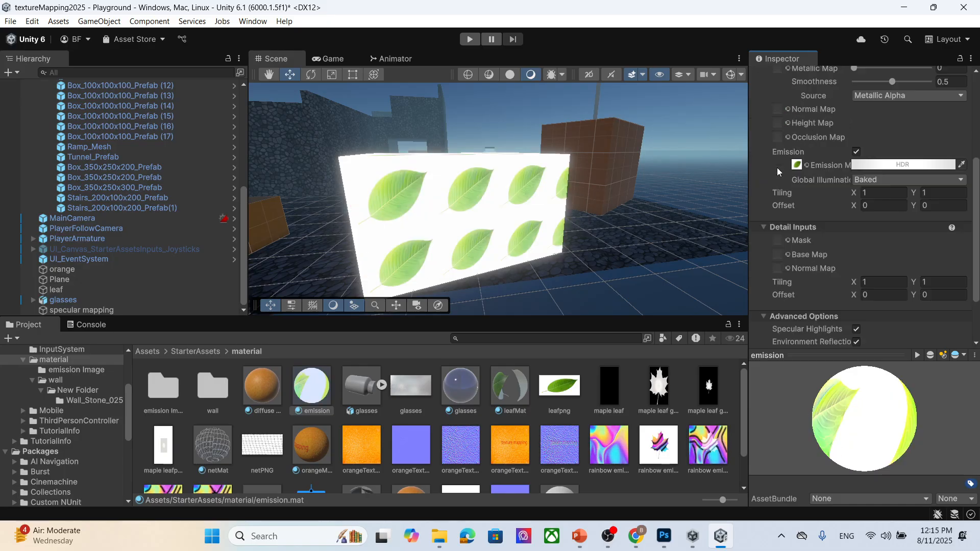
{"action": "scroll", "coordinate": [826, 201], "scroll_direction": "down", "scroll_amount": 1}
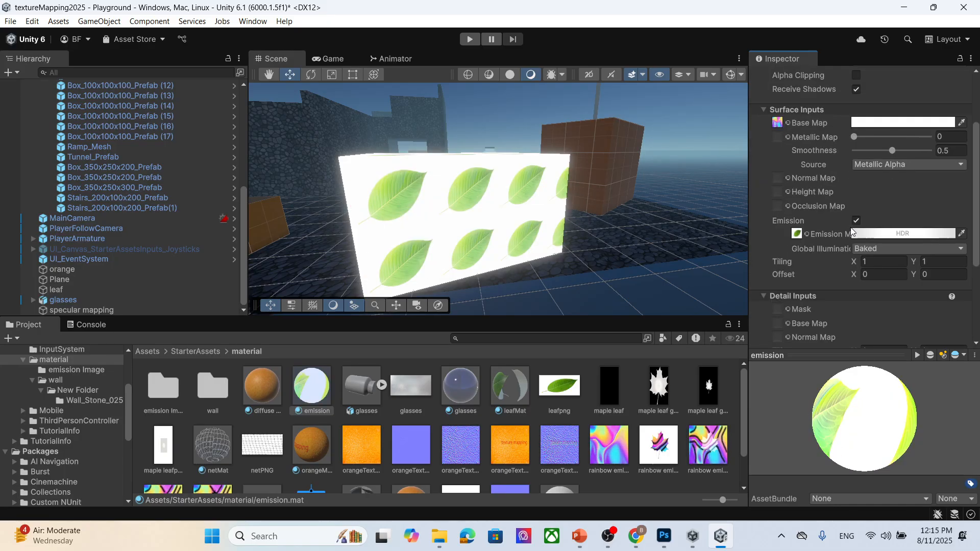
- Lower the emission color's HDR intensity to -3.7
{"action": "left_click", "coordinate": [903, 234]}
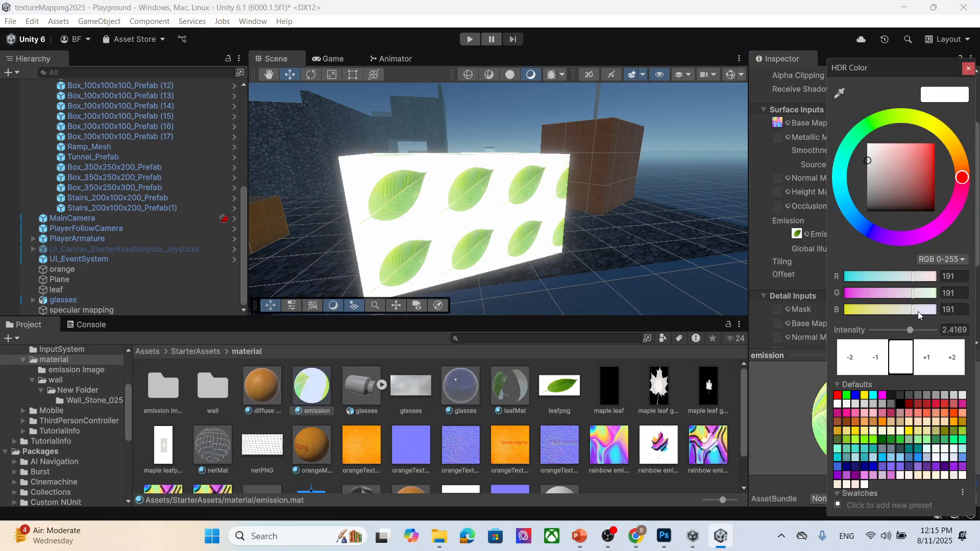
{"action": "mouse_move", "coordinate": [913, 330]}
{"action": "left_mouse_down"}
{"action": "mouse_move", "coordinate": [892, 338]}
{"action": "mouse_move", "coordinate": [883, 316]}
{"action": "mouse_move", "coordinate": [901, 316]}
{"action": "left_mouse_up"}
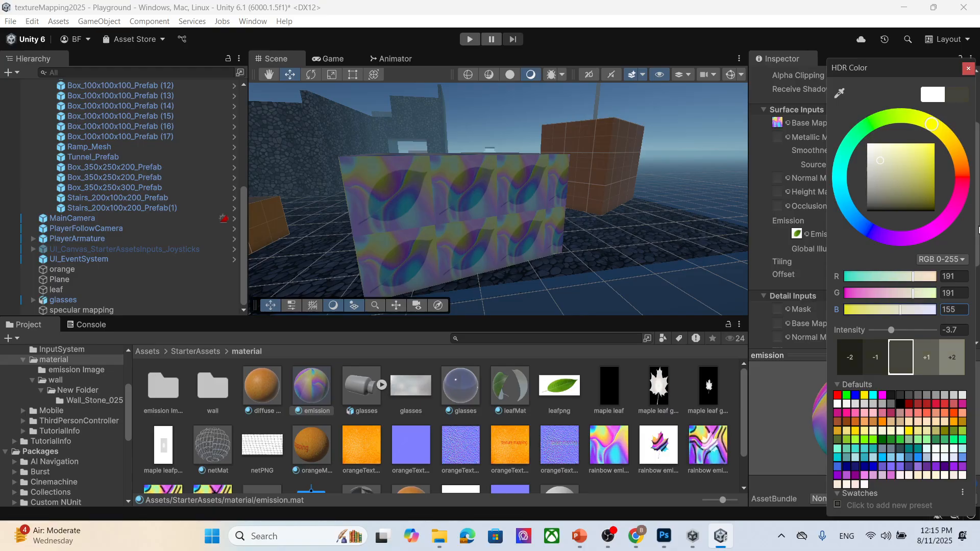
{"action": "left_click", "coordinate": [966, 68]}
{"action": "scroll", "coordinate": [497, 196], "scroll_direction": "down", "scroll_amount": 5}
{"action": "scroll", "coordinate": [531, 186], "scroll_direction": "up", "scroll_amount": 7}
{"action": "scroll", "coordinate": [533, 190], "scroll_direction": "down", "scroll_amount": 4}
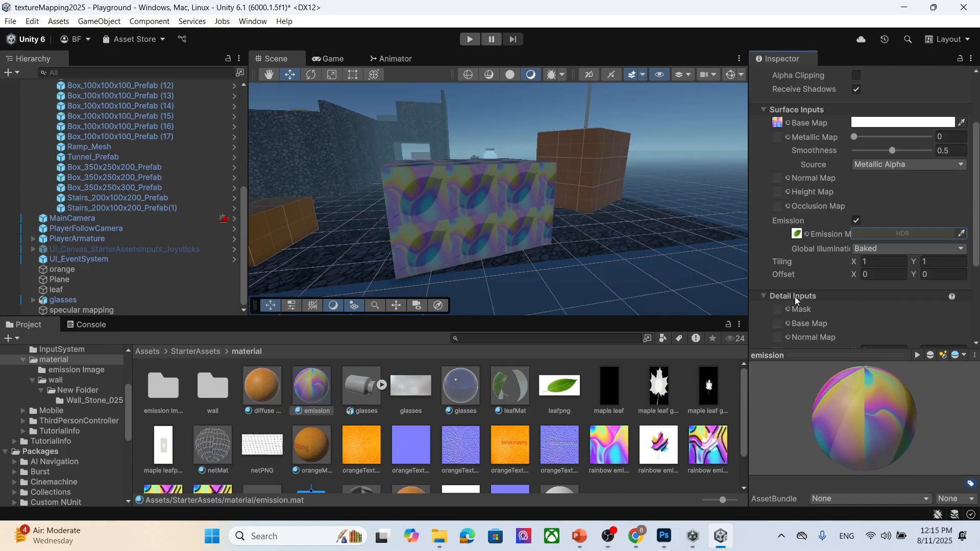
- Assign the maple leaf glow mask texture as the emission material's emission map
{"action": "left_click_drag", "start_coordinate": [661, 395], "coordinate": [796, 235]}
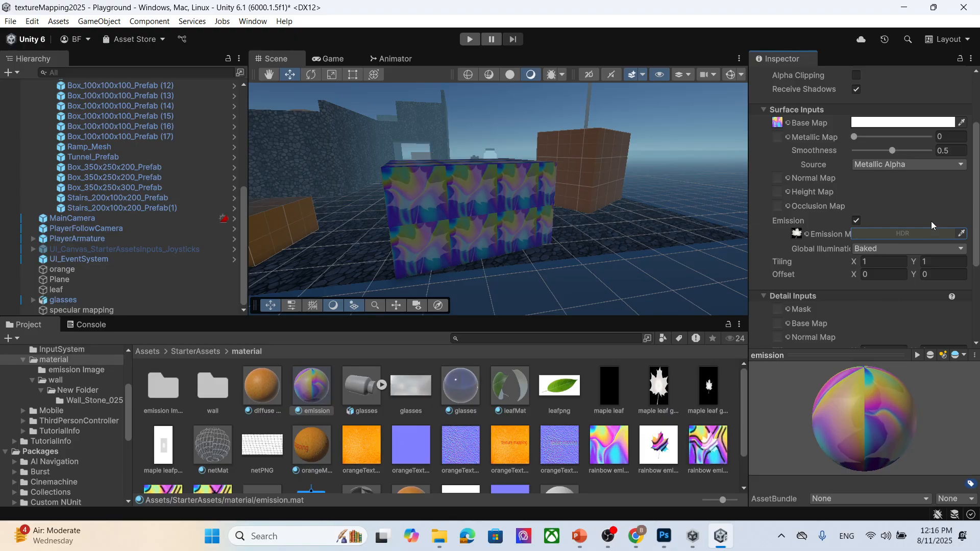
{"action": "scroll", "coordinate": [534, 229], "scroll_direction": "down", "scroll_amount": 3}
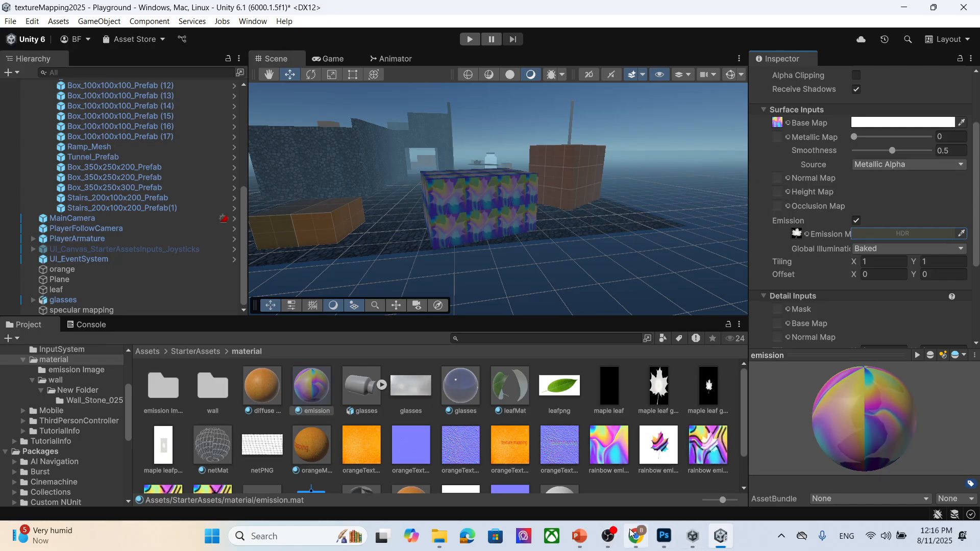
- Switch to PowerPoint and read through the Emission (Unity) lecture slides
{"action": "left_click", "coordinate": [580, 537]}
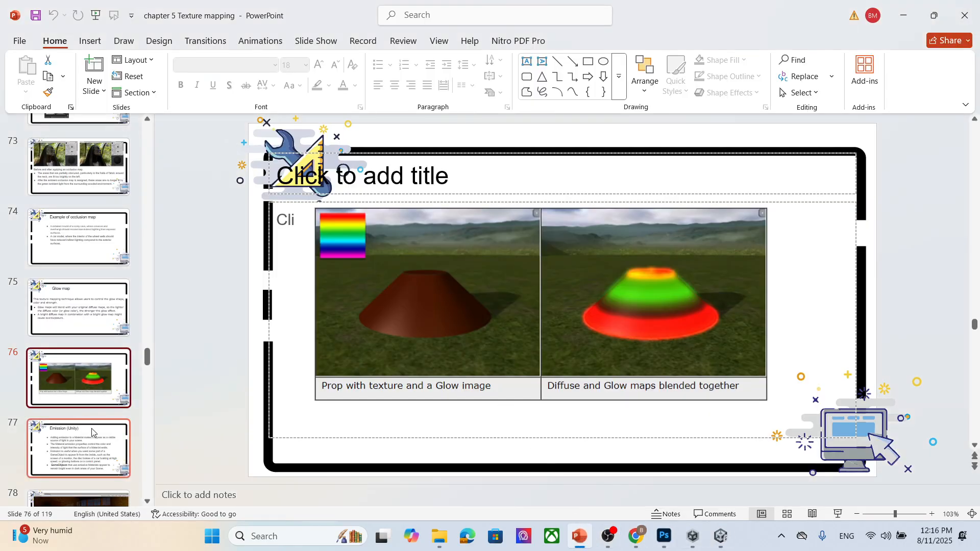
{"action": "scroll", "coordinate": [92, 431], "scroll_direction": "down", "scroll_amount": 2}
{"action": "left_click", "coordinate": [100, 398]}
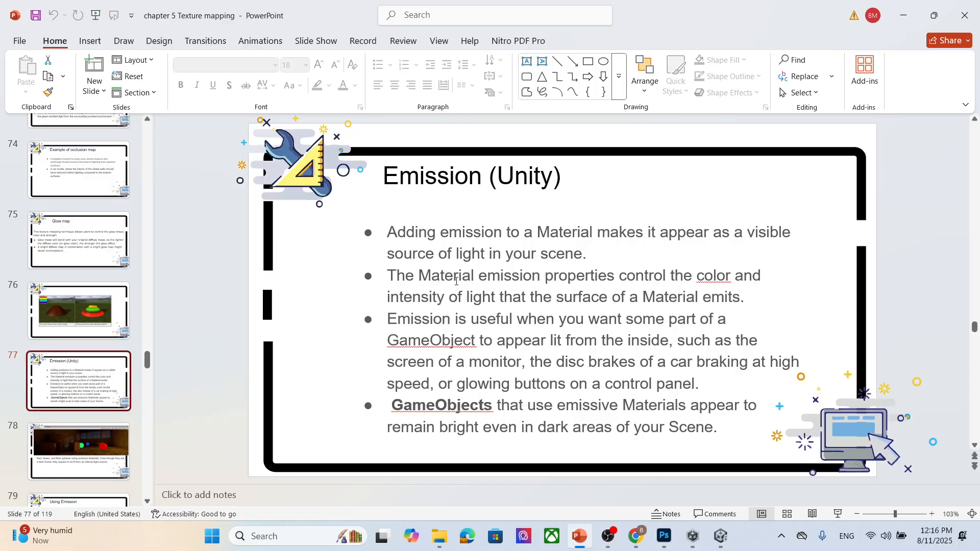
{"action": "scroll", "coordinate": [456, 281], "scroll_direction": "down", "scroll_amount": 1}
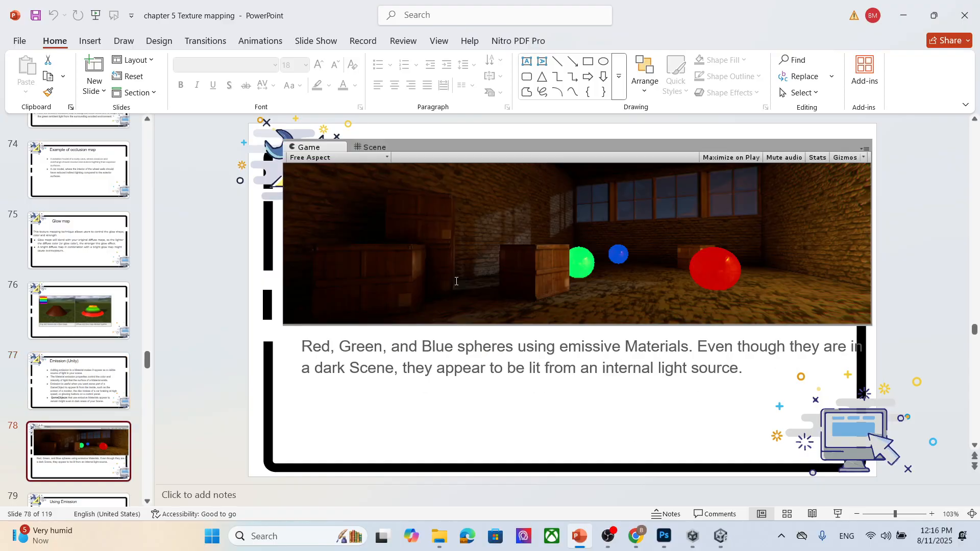
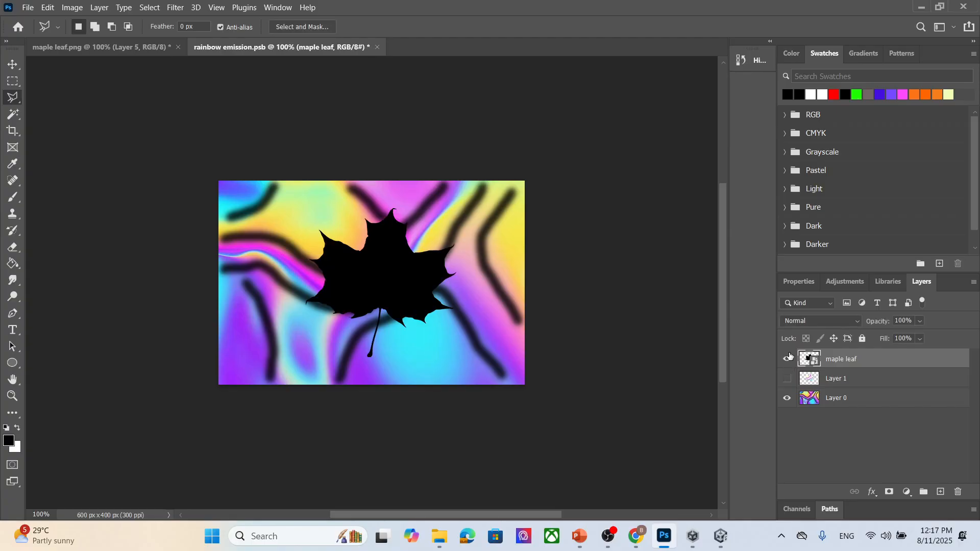
- Select the maple leaf shape with Color Range, make Layer 0 active and hide the maple leaf layer
{"action": "left_click", "coordinate": [149, 7]}
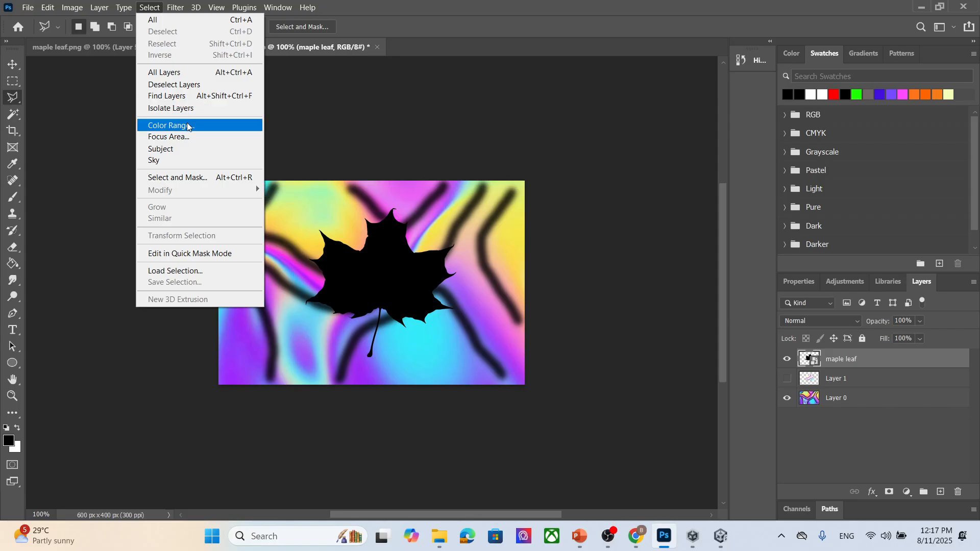
{"action": "left_click", "coordinate": [171, 125]}
{"action": "left_click", "coordinate": [715, 158]}
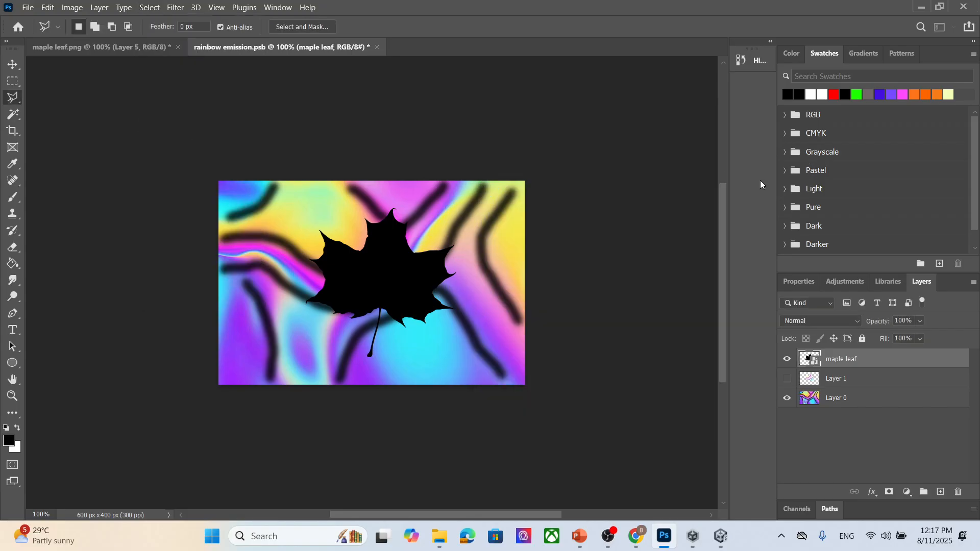
{"action": "left_click", "coordinate": [880, 403]}
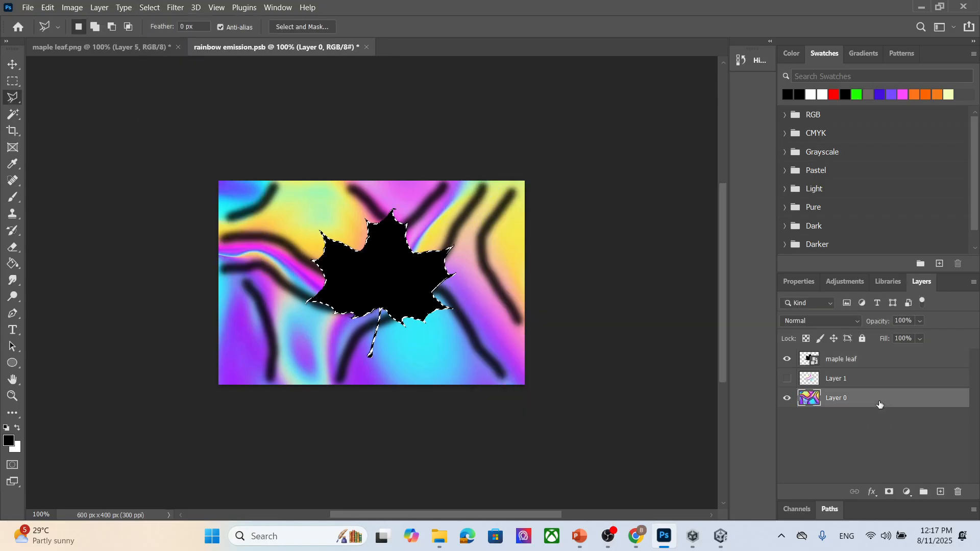
{"action": "left_click", "coordinate": [788, 358]}
- Copy the leaf-shaped selection of Layer 0 to a new layer and hide Layer 0
{"action": "right_click", "coordinate": [385, 278]}
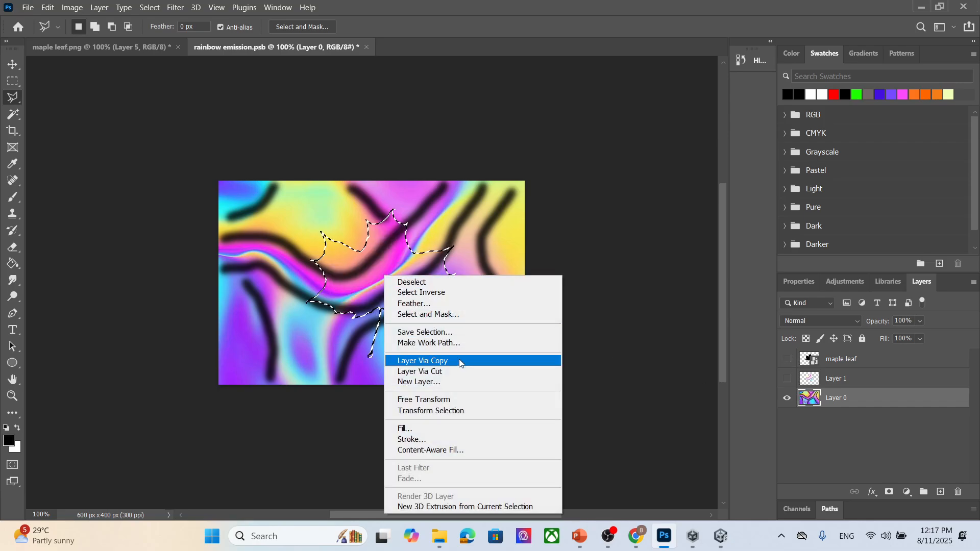
{"action": "left_click", "coordinate": [424, 361]}
{"action": "left_click", "coordinate": [787, 418]}
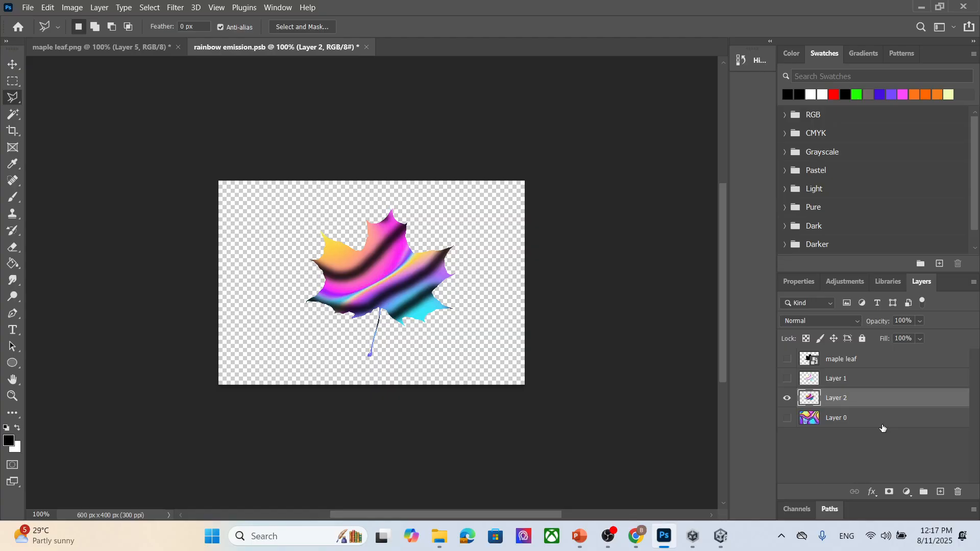
- Add a new layer beneath the leaf copy and fill it with black using the Paint Bucket
{"action": "left_click", "coordinate": [941, 492]}
{"action": "left_click_drag", "start_coordinate": [860, 400], "coordinate": [860, 451]}
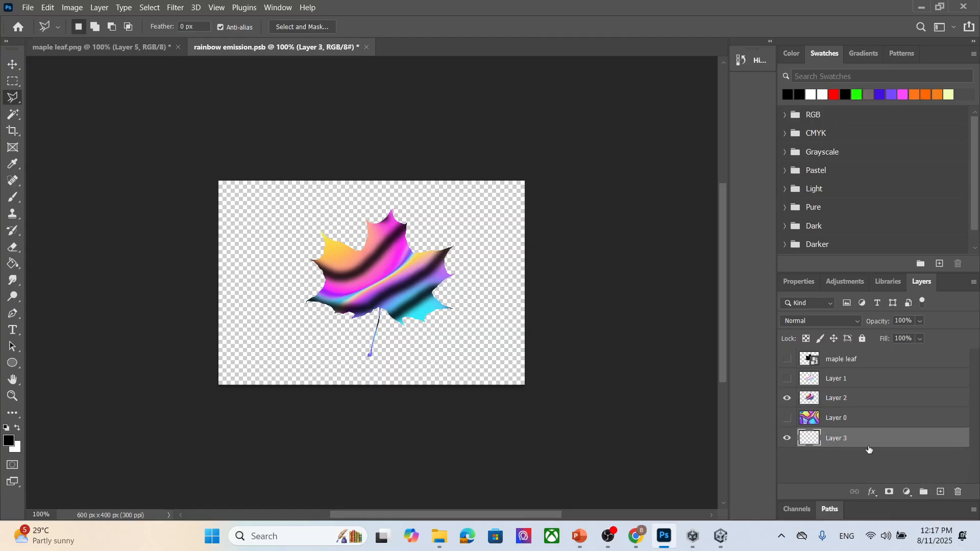
{"action": "left_click", "coordinate": [12, 264]}
{"action": "left_click", "coordinate": [459, 329]}
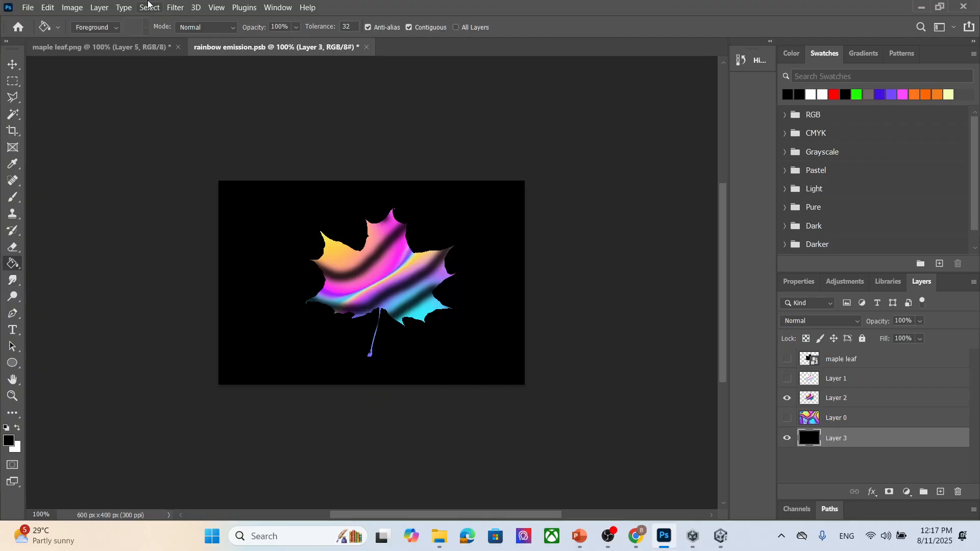
- Export the image as a JPG named rainbow emission leaf mask3 into the textu folder
{"action": "left_click", "coordinate": [28, 8]}
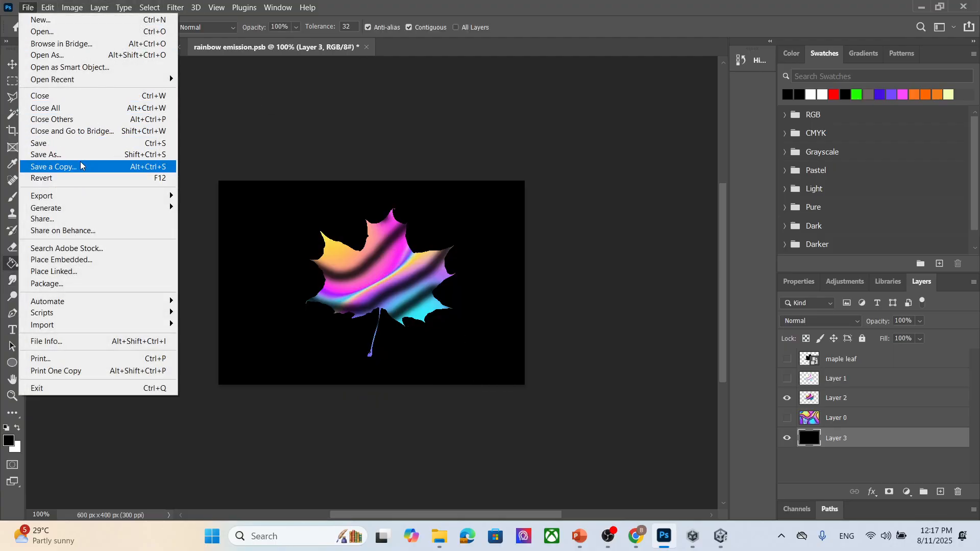
{"action": "mouse_move", "coordinate": [77, 195]}
{"action": "left_click", "coordinate": [267, 206]}
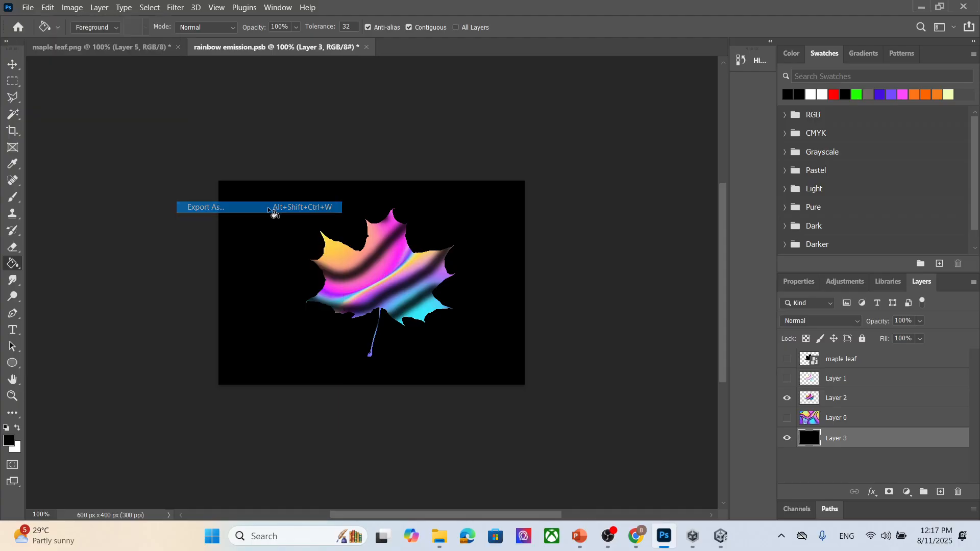
{"action": "left_click", "coordinate": [719, 85]}
{"action": "left_click", "coordinate": [828, 130]}
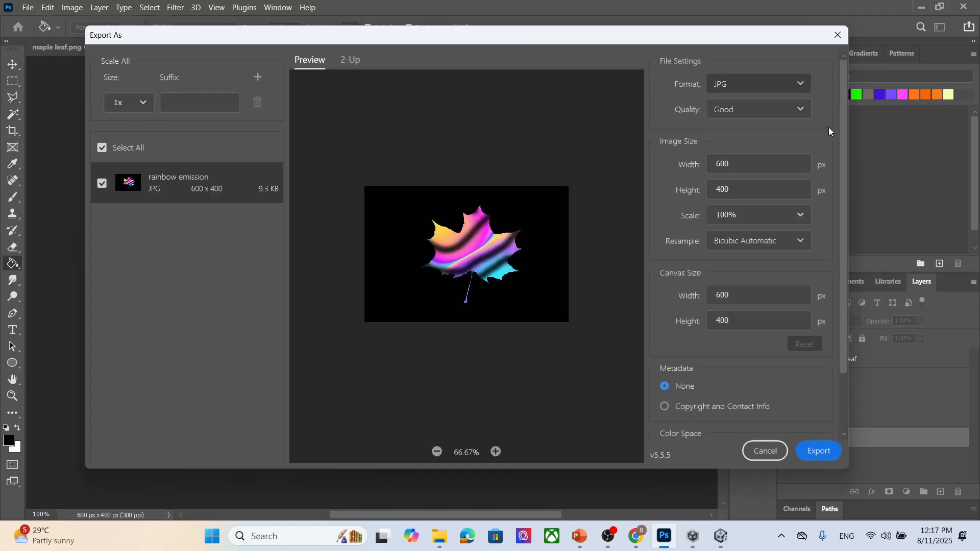
{"action": "left_click", "coordinate": [828, 453]}
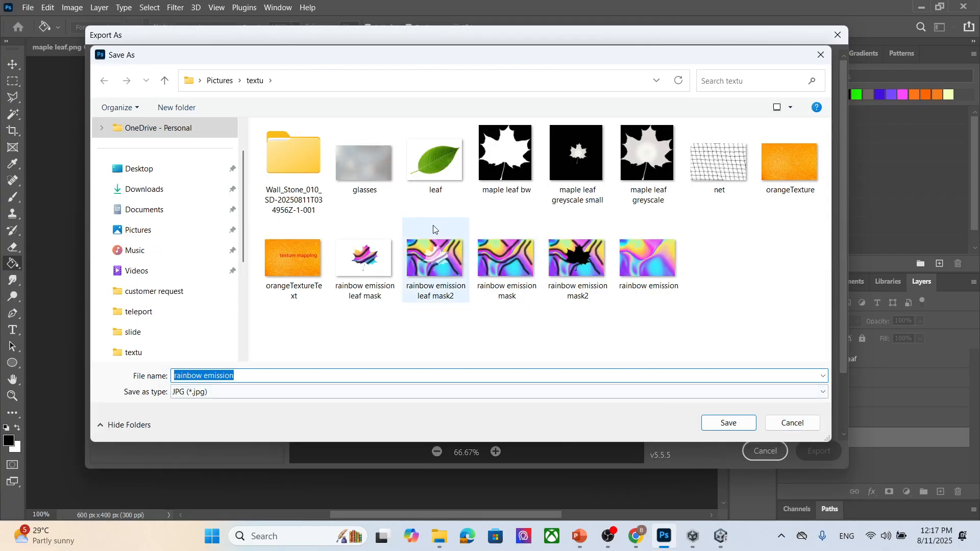
{"action": "left_click", "coordinate": [365, 258]}
{"action": "left_click", "coordinate": [291, 376]}
{"action": "type", "text": "3"}
{"action": "left_click", "coordinate": [736, 424]}
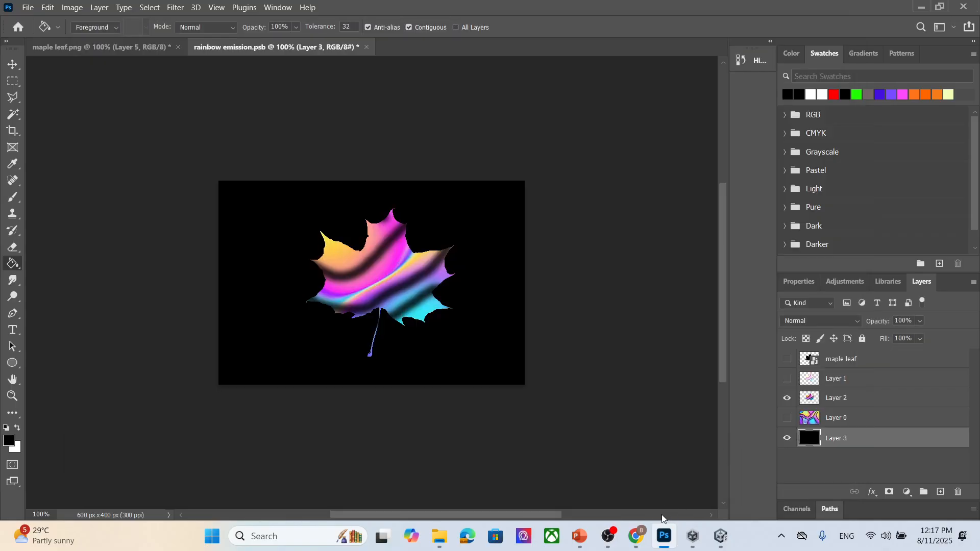
- Locate the exported rainbow emission leaf mask3 image in the textu folder
{"action": "left_click", "coordinate": [720, 536]}
{"action": "scroll", "coordinate": [616, 439], "scroll_direction": "down", "scroll_amount": 1}
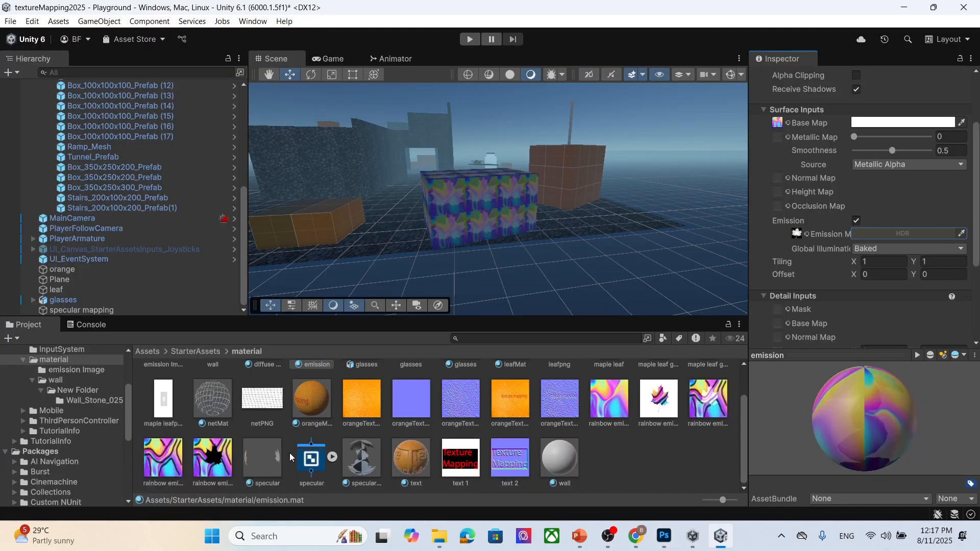
{"action": "mouse_move", "coordinate": [439, 536]}
{"action": "mouse_move", "coordinate": [563, 495]}
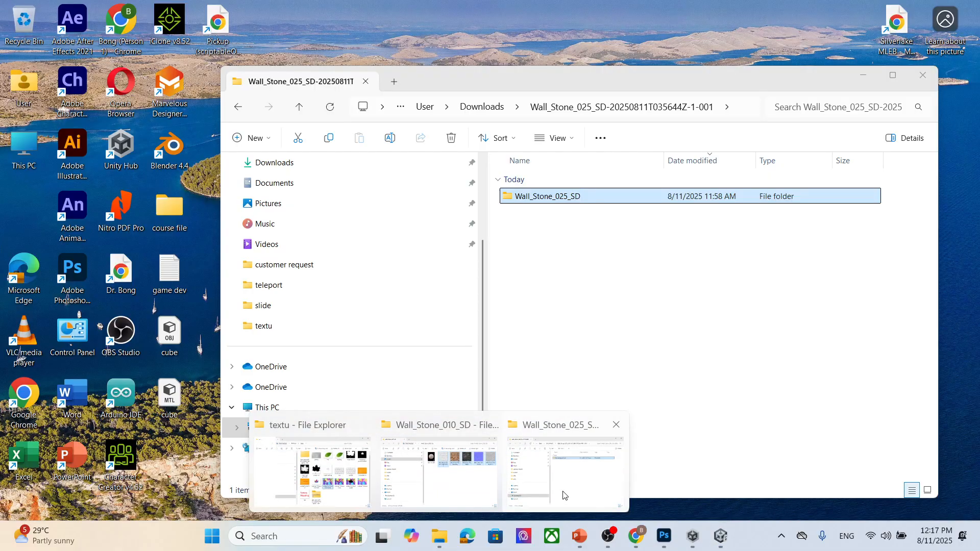
{"action": "mouse_move", "coordinate": [449, 483]}
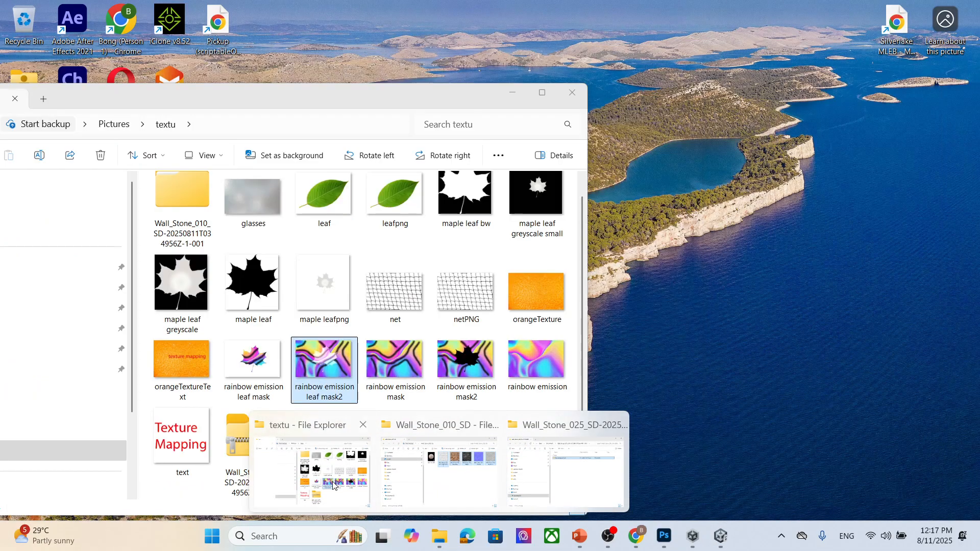
{"action": "left_click", "coordinate": [334, 485]}
{"action": "scroll", "coordinate": [475, 465], "scroll_direction": "up", "scroll_amount": 1}
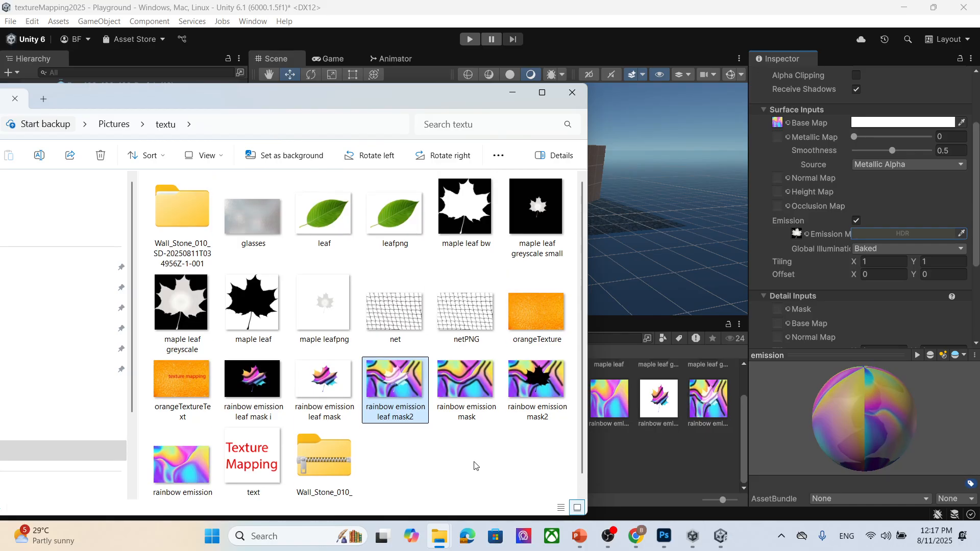
{"action": "left_click", "coordinate": [253, 383]}
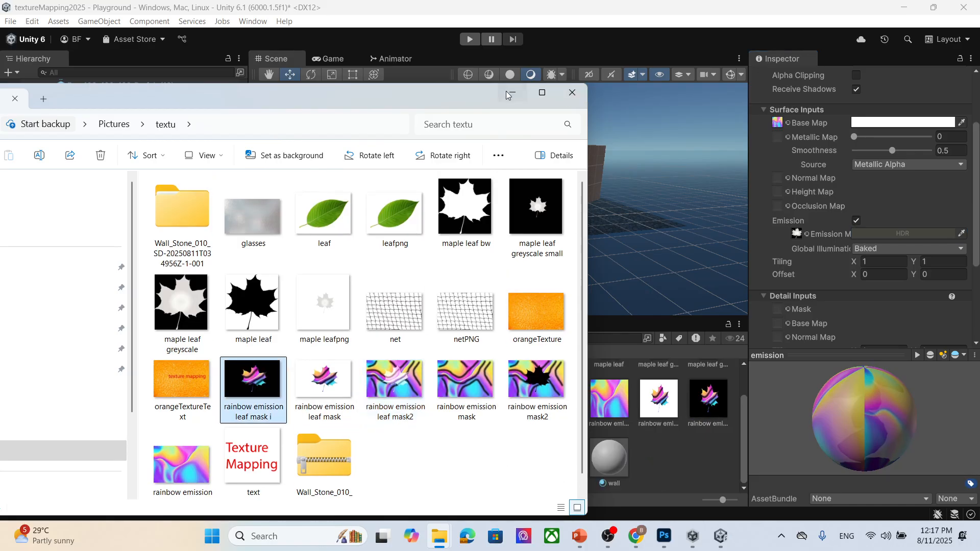
{"action": "left_click", "coordinate": [513, 92]}
- Assign the rainbow emission leaf mask3 texture as the emission map and set the HDR intensity to 2
{"action": "scroll", "coordinate": [709, 476], "scroll_direction": "up", "scroll_amount": 1}
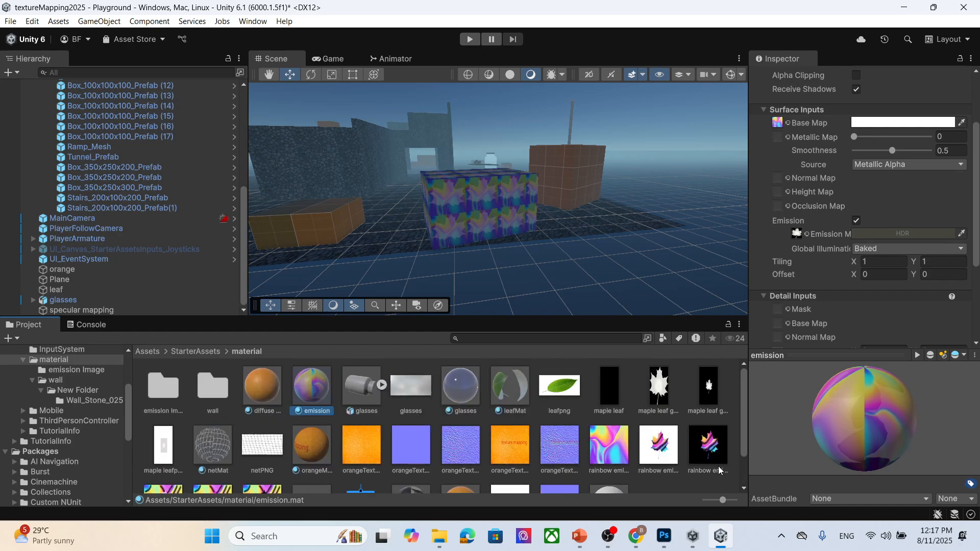
{"action": "scroll", "coordinate": [862, 204], "scroll_direction": "down", "scroll_amount": 3}
{"action": "scroll", "coordinate": [801, 176], "scroll_direction": "up", "scroll_amount": 2}
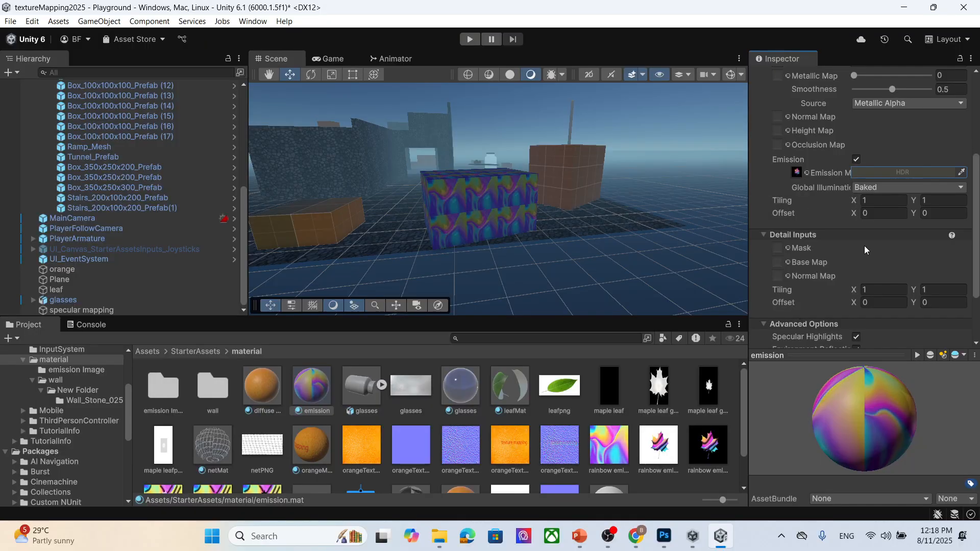
{"action": "scroll", "coordinate": [862, 250], "scroll_direction": "up", "scroll_amount": 4}
{"action": "left_click", "coordinate": [893, 276]}
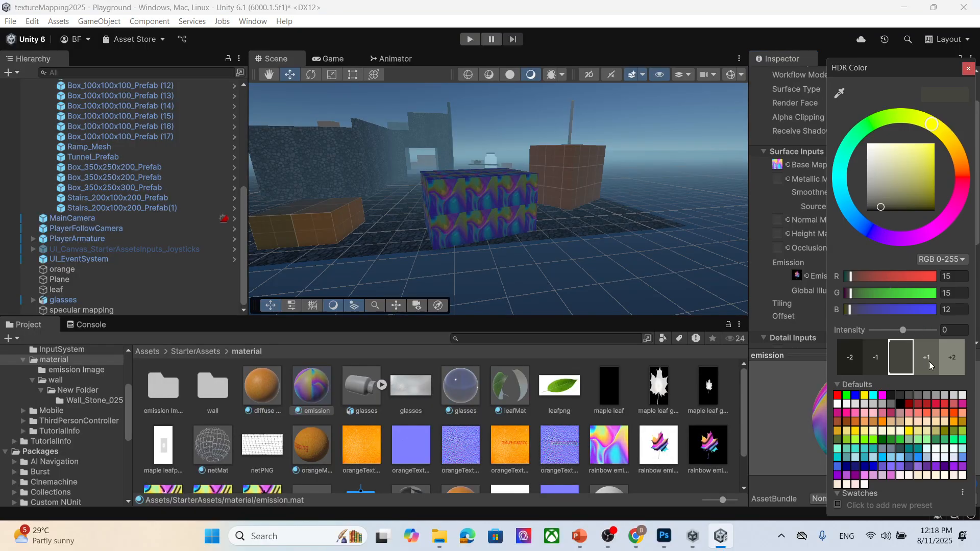
{"action": "left_click", "coordinate": [953, 358]}
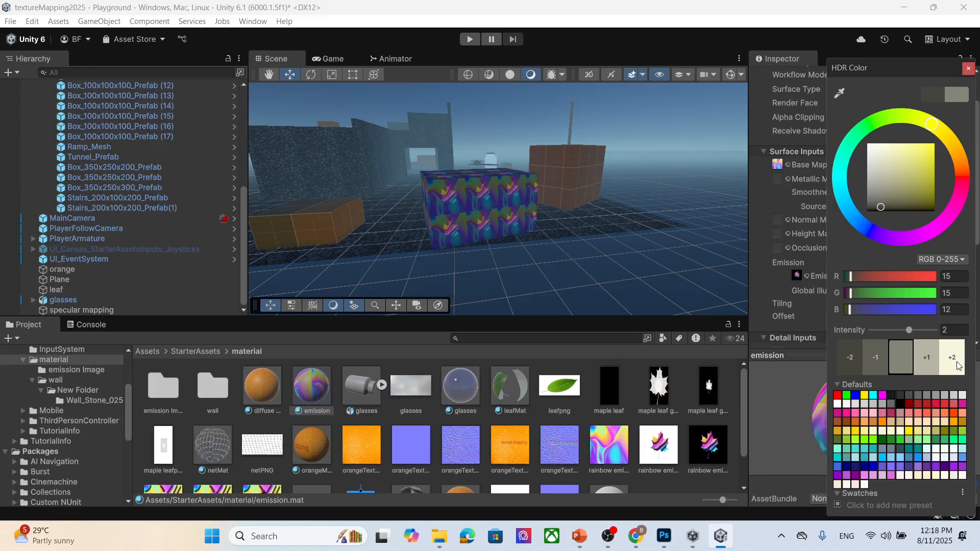
{"action": "left_click", "coordinate": [970, 69]}
- Set the emission color's HDR intensity to 6
{"action": "scroll", "coordinate": [546, 212], "scroll_direction": "up", "scroll_amount": 5}
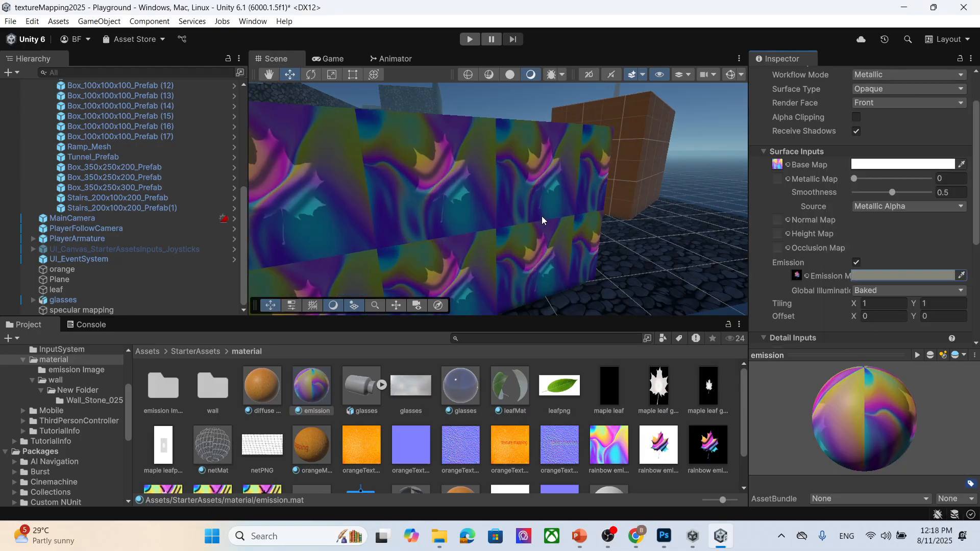
{"action": "middle_click_drag", "start_coordinate": [464, 223], "coordinate": [410, 145]}
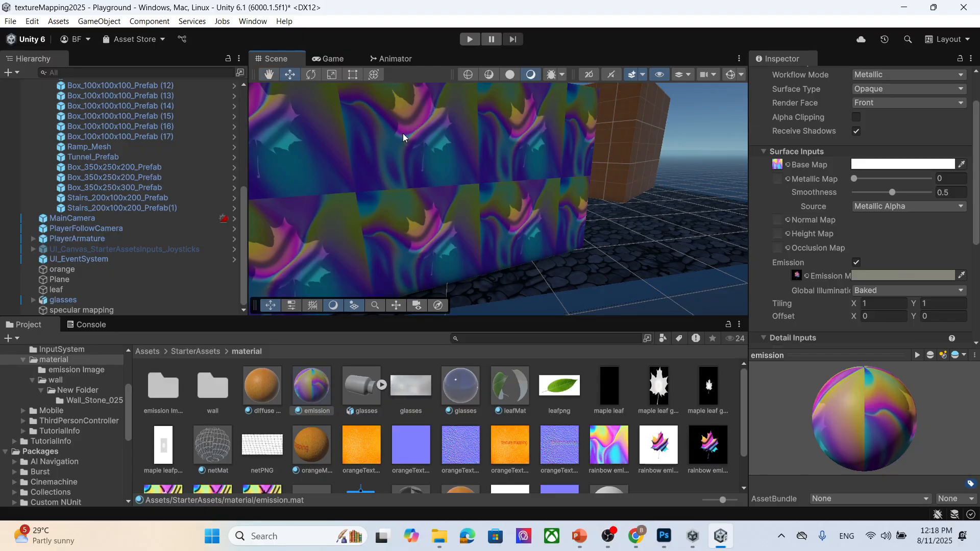
{"action": "scroll", "coordinate": [427, 135], "scroll_direction": "down", "scroll_amount": 3}
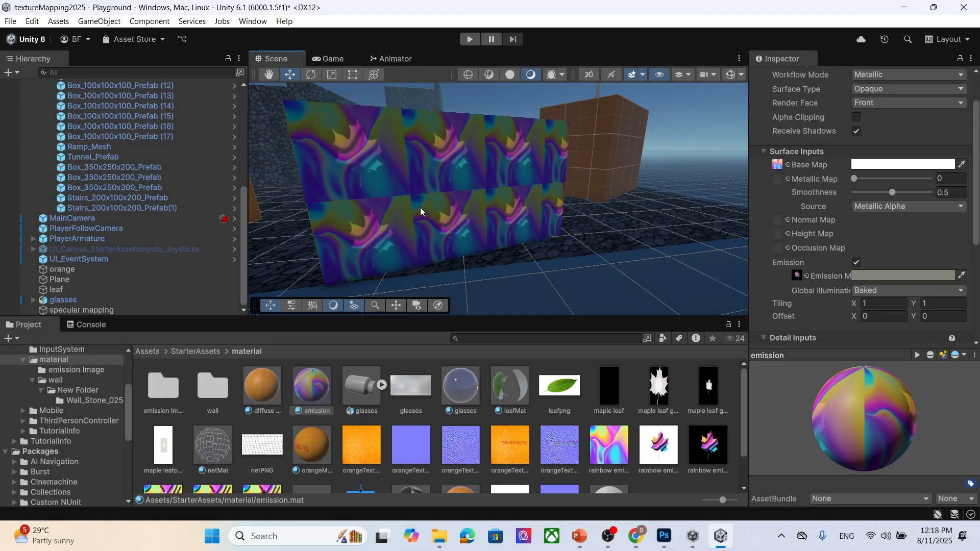
{"action": "right_click_drag", "start_coordinate": [411, 204], "coordinate": [523, 269]}
{"action": "middle_click_drag", "start_coordinate": [368, 153], "coordinate": [471, 244]}
{"action": "right_click_drag", "start_coordinate": [530, 209], "coordinate": [731, 241]}
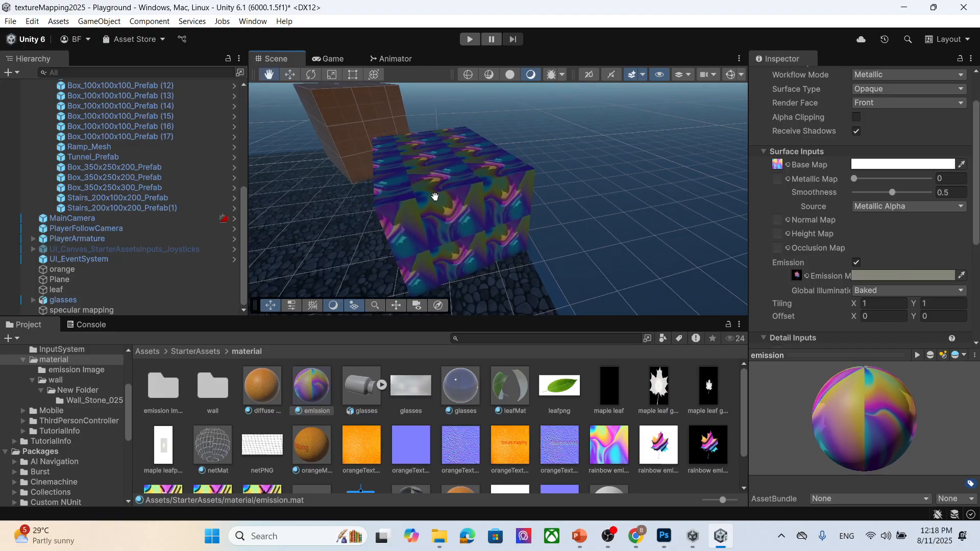
{"action": "middle_click_drag", "start_coordinate": [430, 197], "coordinate": [531, 196]}
{"action": "left_click", "coordinate": [886, 276]}
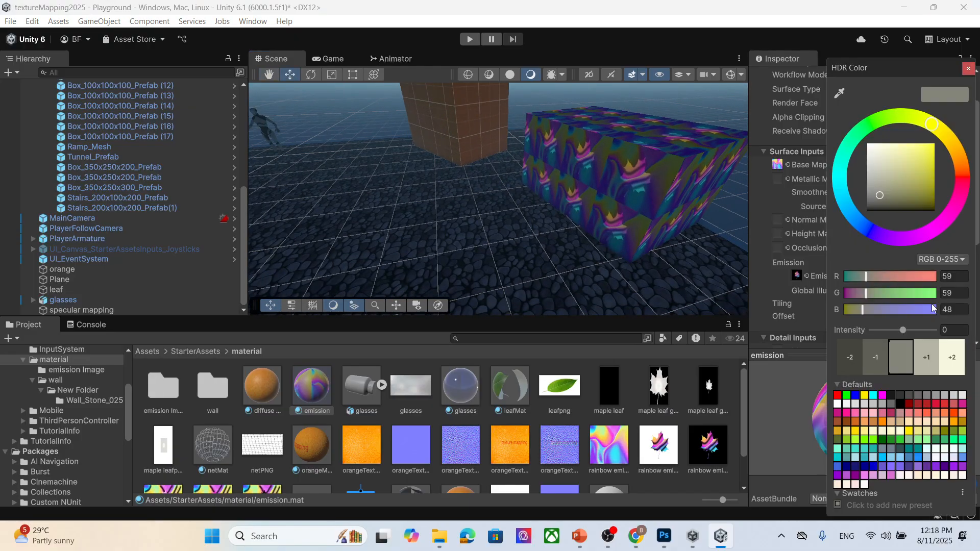
{"action": "left_click", "coordinate": [958, 356]}
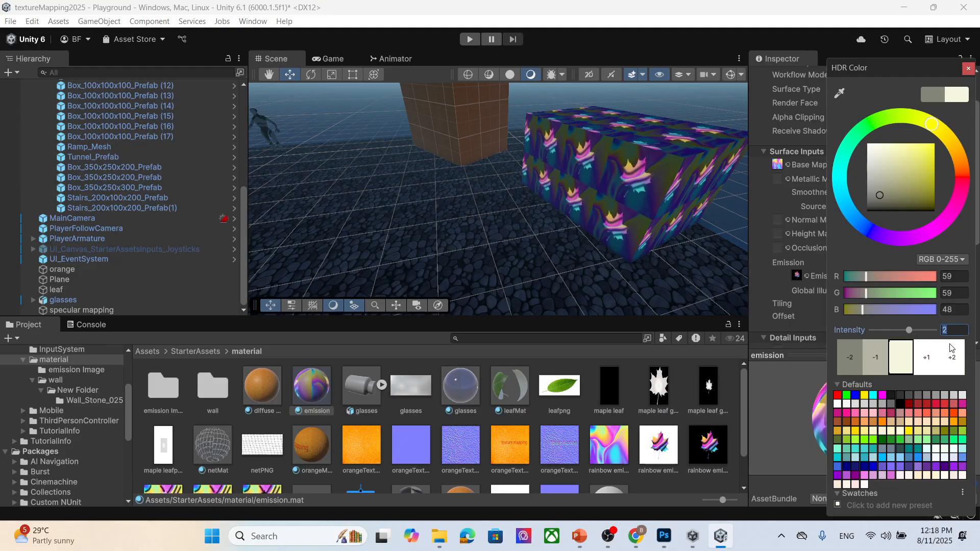
{"action": "type", "text": "6"}
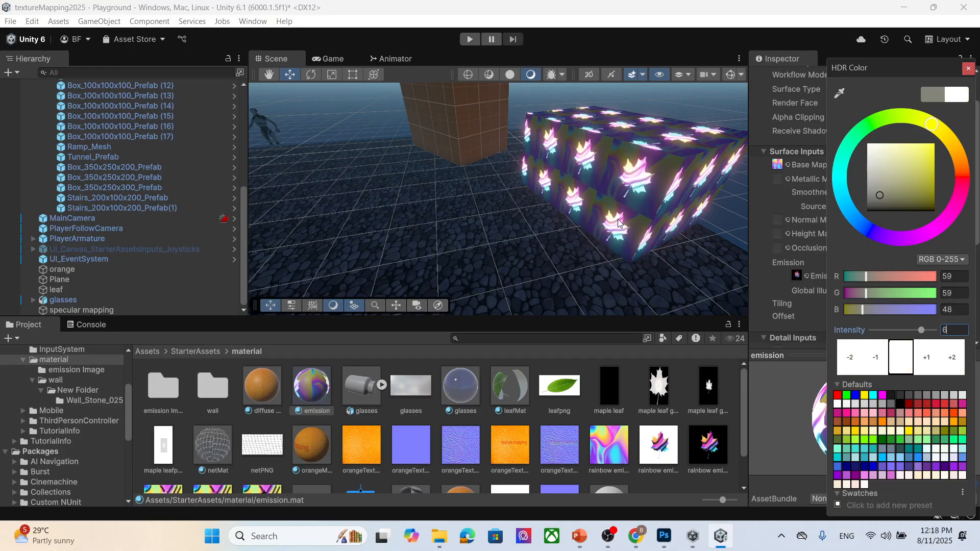
- Inspect the glowing leaf emission on the wall in the scene from different angles
{"action": "right_click_drag", "start_coordinate": [507, 160], "coordinate": [645, 215]}
{"action": "right_click_drag", "start_coordinate": [462, 193], "coordinate": [480, 232]}
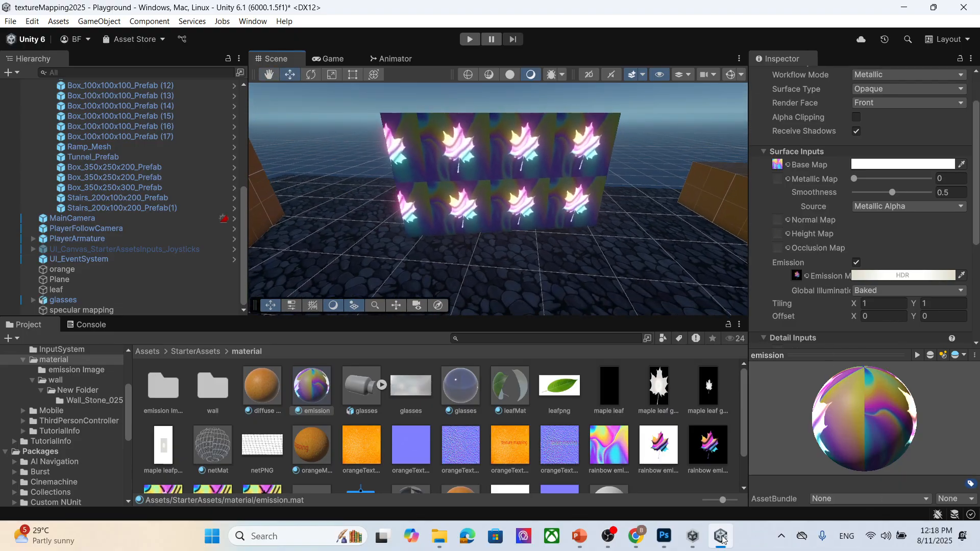
{"action": "left_click", "coordinate": [663, 536]}
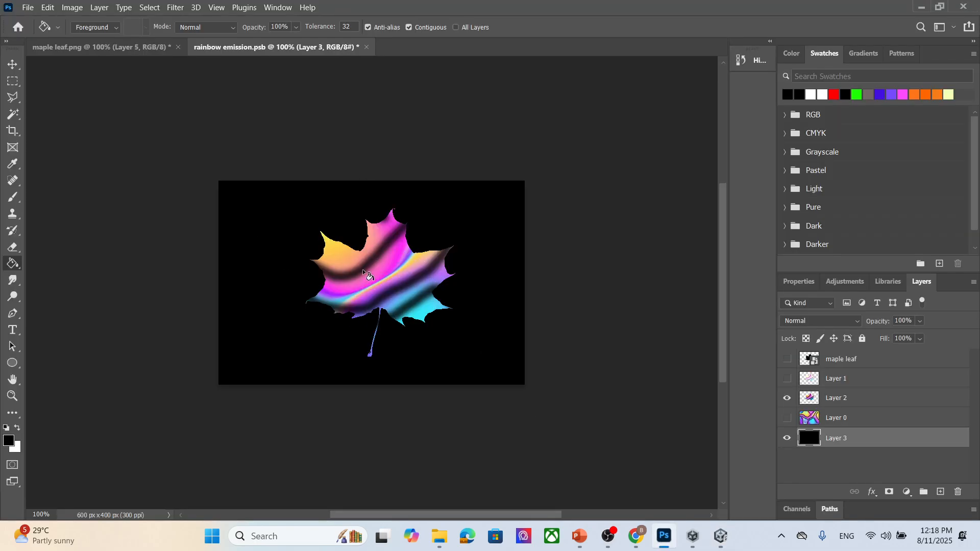
{"action": "left_click", "coordinate": [922, 7]}
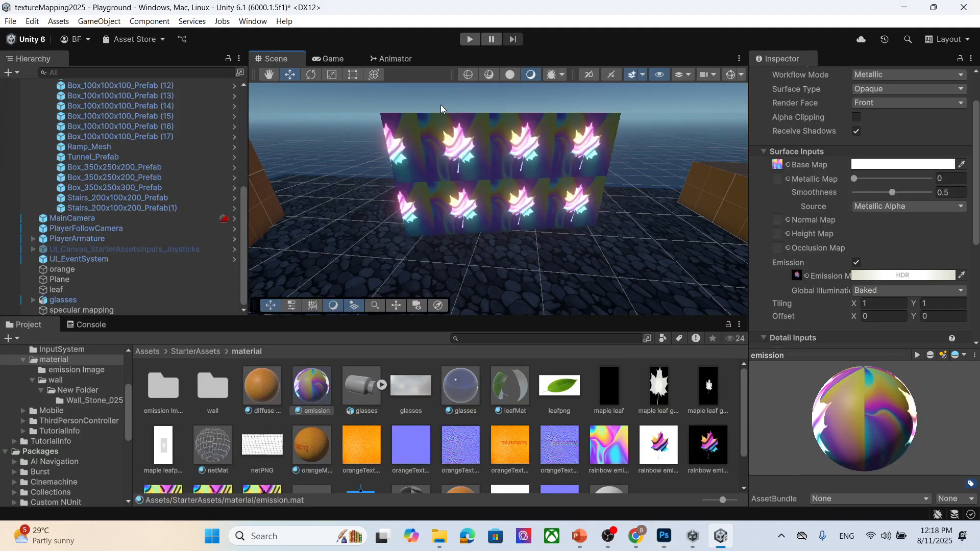
{"action": "scroll", "coordinate": [463, 197], "scroll_direction": "up", "scroll_amount": 2}
{"action": "middle_click_drag", "start_coordinate": [473, 152], "coordinate": [473, 184]}
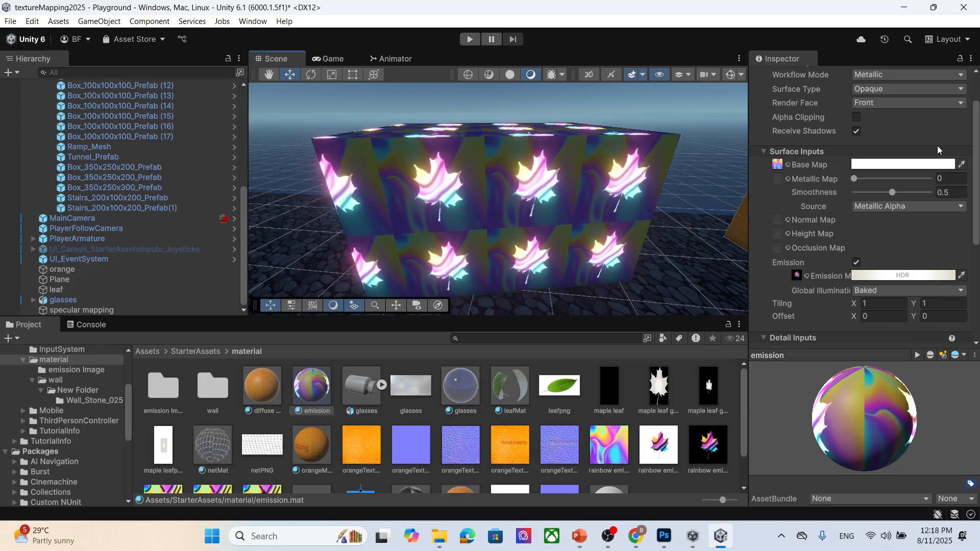
{"action": "scroll", "coordinate": [521, 215], "scroll_direction": "up", "scroll_amount": 3}
{"action": "scroll", "coordinate": [565, 175], "scroll_direction": "down", "scroll_amount": 3}
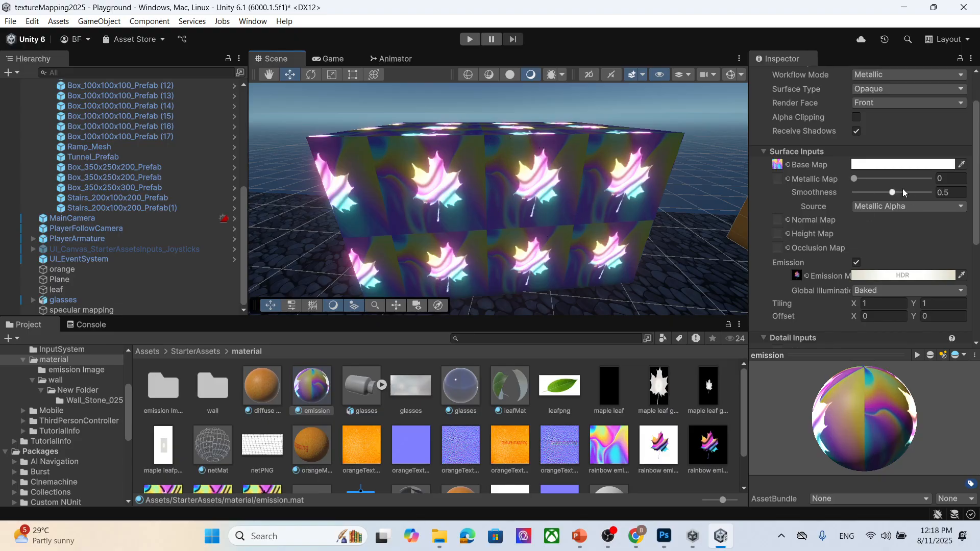
{"action": "scroll", "coordinate": [907, 192], "scroll_direction": "up", "scroll_amount": 2}
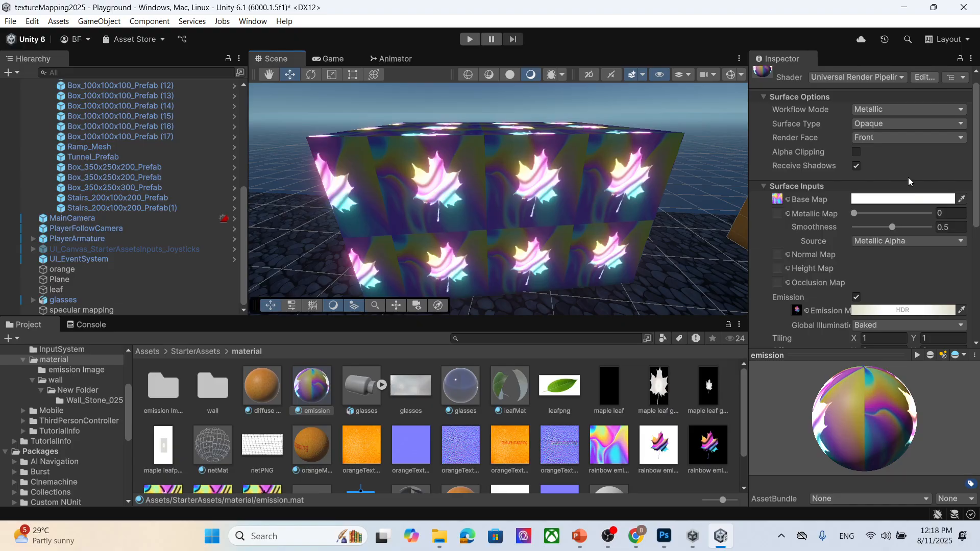
{"action": "scroll", "coordinate": [908, 178], "scroll_direction": "down", "scroll_amount": 2}
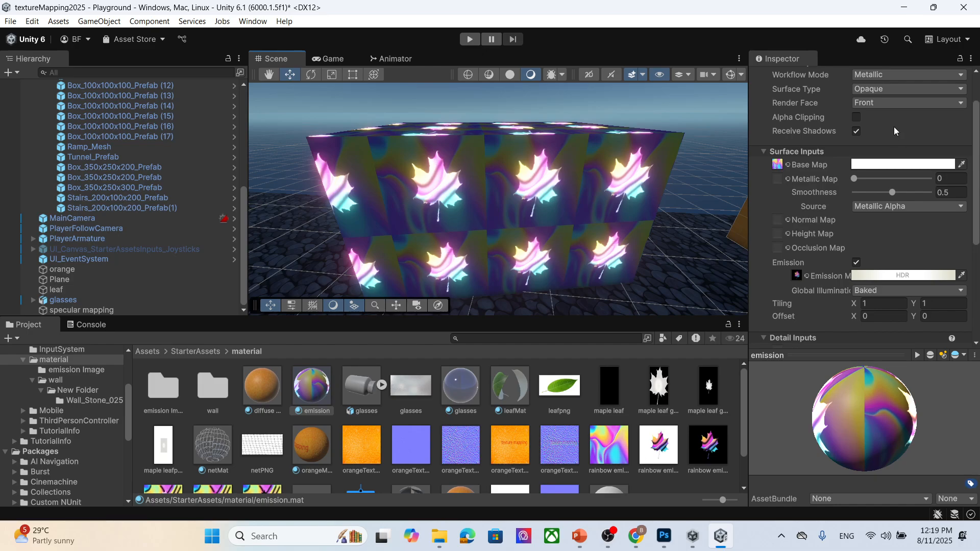
- Switch to Photoshop and hide the black Layer 3 background in the rainbow emission document
{"action": "scroll", "coordinate": [696, 406], "scroll_direction": "down", "scroll_amount": 1}
{"action": "scroll", "coordinate": [696, 406], "scroll_direction": "up", "scroll_amount": 1}
{"action": "left_click", "coordinate": [667, 537]}
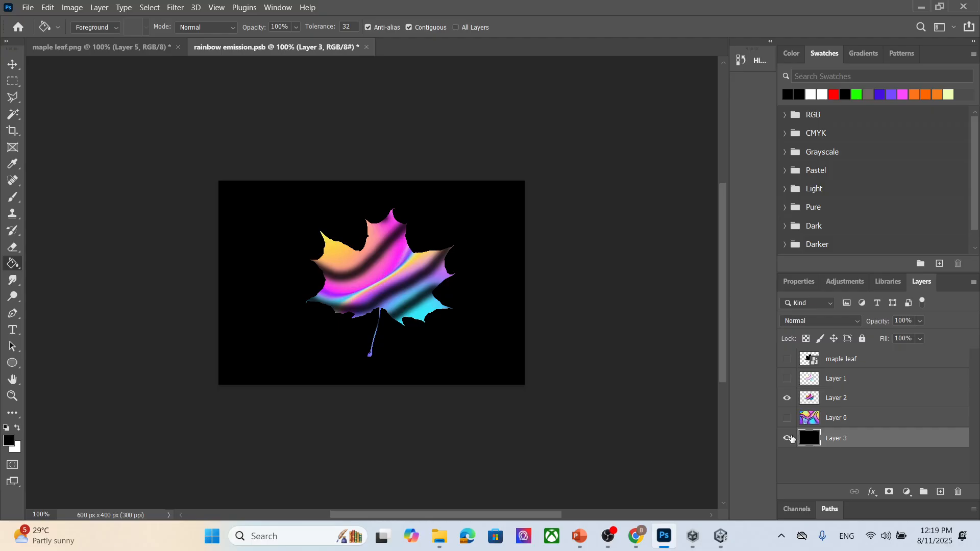
{"action": "left_click", "coordinate": [789, 439]}
- Export the document as a transparent PNG named rainbow emissionTransparent into the textu folder
{"action": "left_click", "coordinate": [28, 7]}
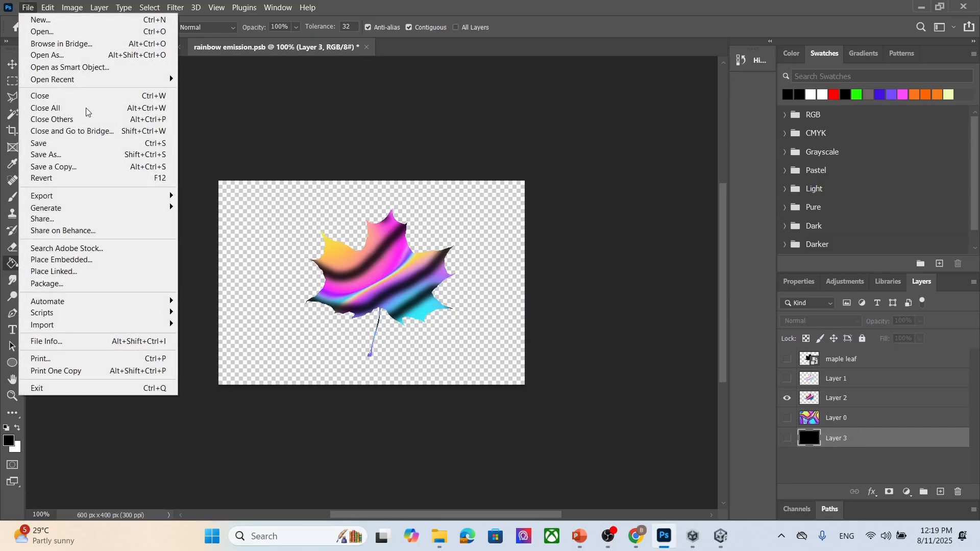
{"action": "mouse_move", "coordinate": [102, 199]}
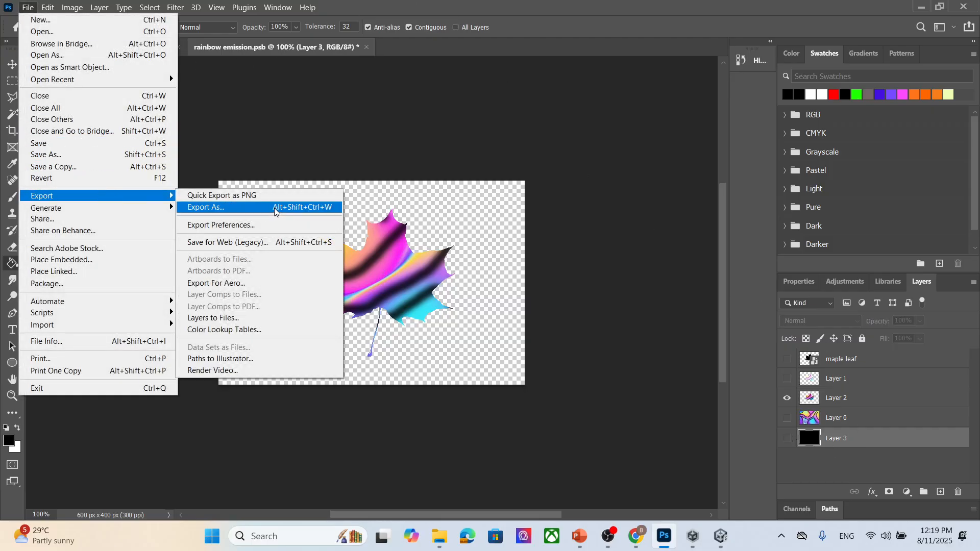
{"action": "left_click", "coordinate": [286, 207]}
{"action": "left_click", "coordinate": [791, 86]}
{"action": "left_click", "coordinate": [725, 102]}
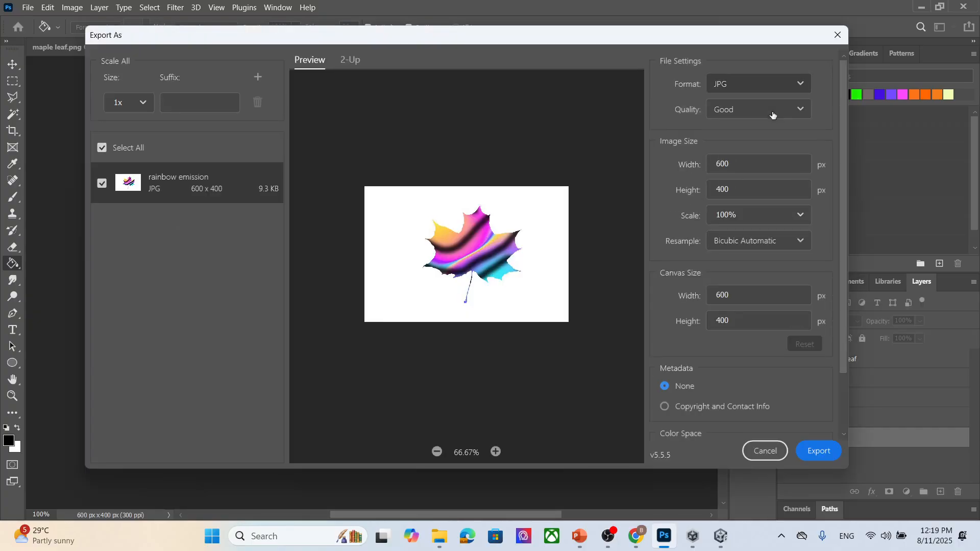
{"action": "left_click", "coordinate": [819, 451]}
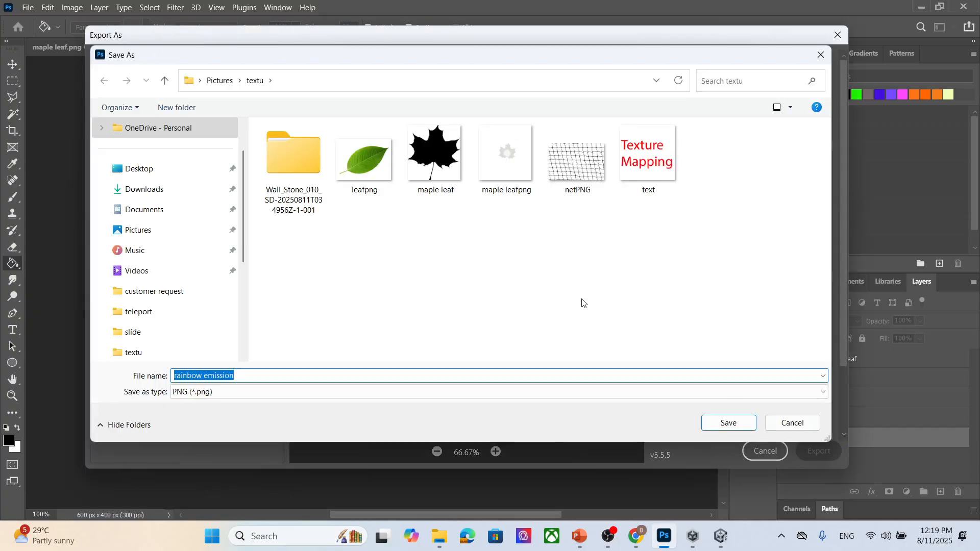
{"action": "left_click", "coordinate": [286, 373]}
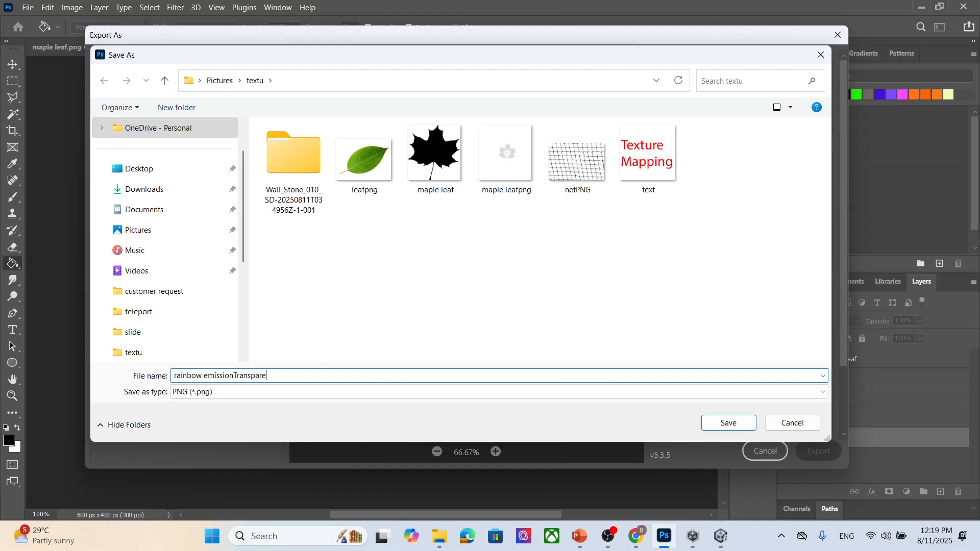
{"action": "left_click", "coordinate": [728, 423]}
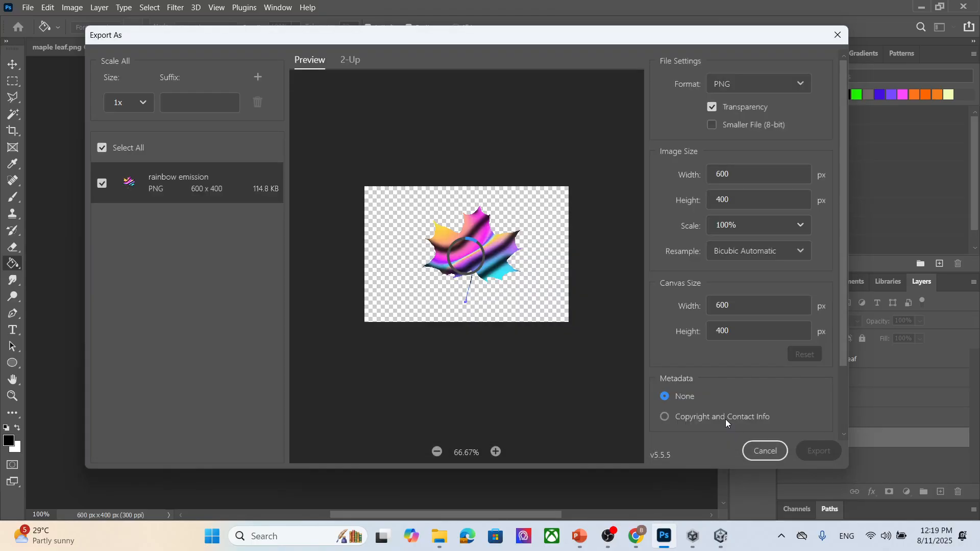
- Return to Unity and set the emission material's Surface Type to Transparent
{"action": "left_click", "coordinate": [922, 7]}
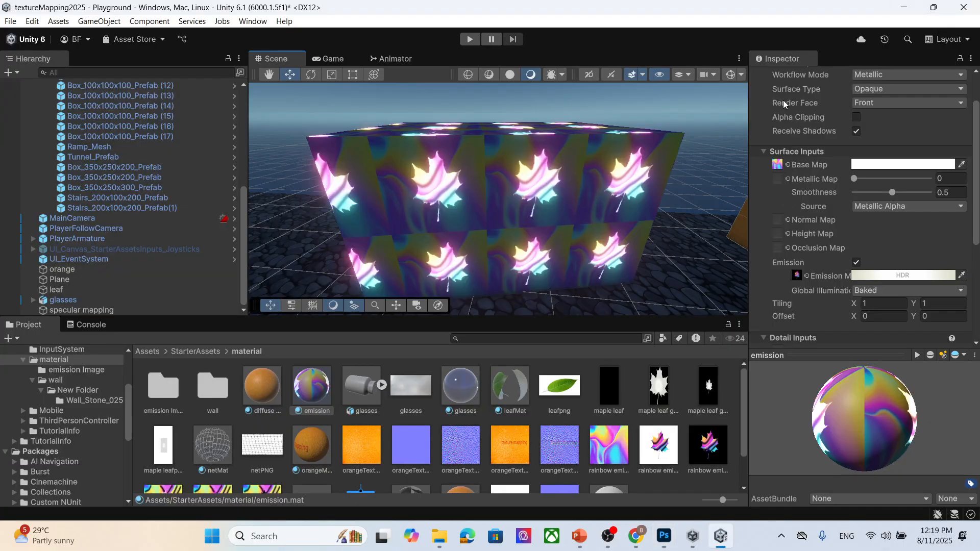
{"action": "scroll", "coordinate": [904, 145], "scroll_direction": "up", "scroll_amount": 2}
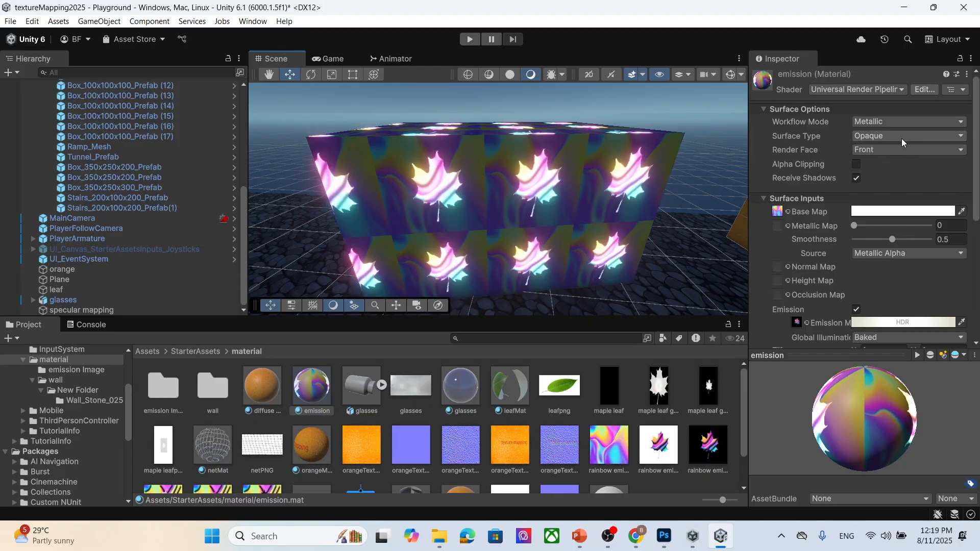
{"action": "left_click", "coordinate": [883, 120]}
{"action": "left_click", "coordinate": [891, 149]}
{"action": "left_click", "coordinate": [899, 135]}
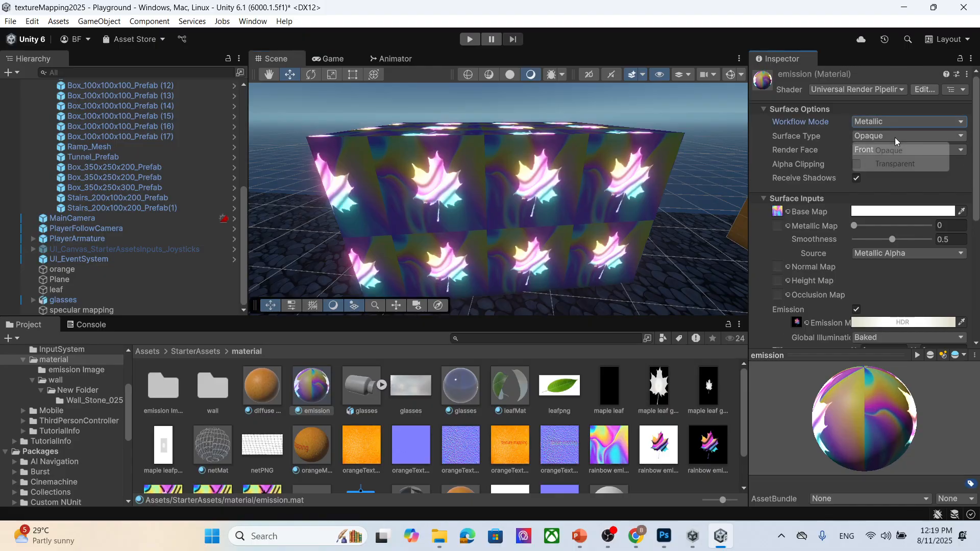
{"action": "left_click", "coordinate": [896, 164]}
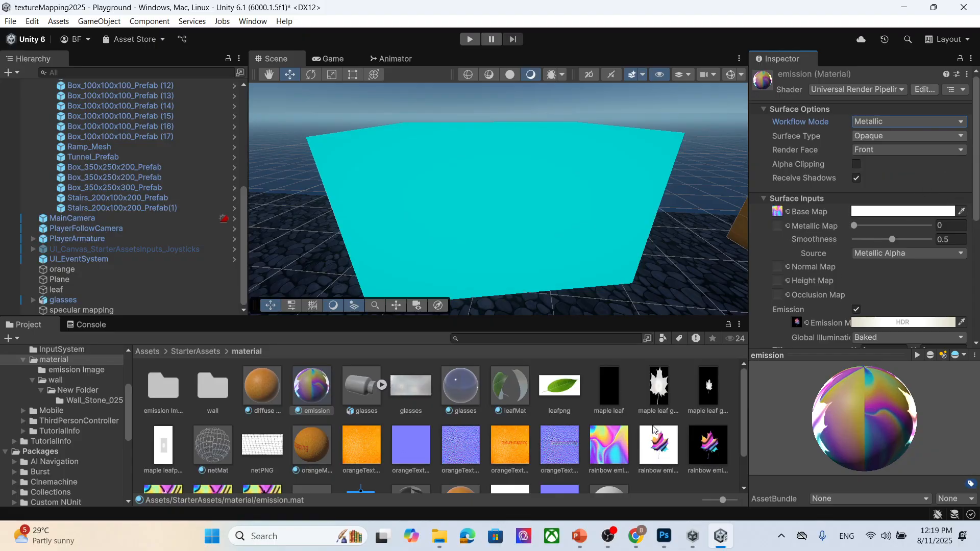
- Import the rainbow emissionTransparent image from the textu folder into the project's material folder
{"action": "mouse_move", "coordinate": [440, 536]}
{"action": "mouse_move", "coordinate": [563, 485]}
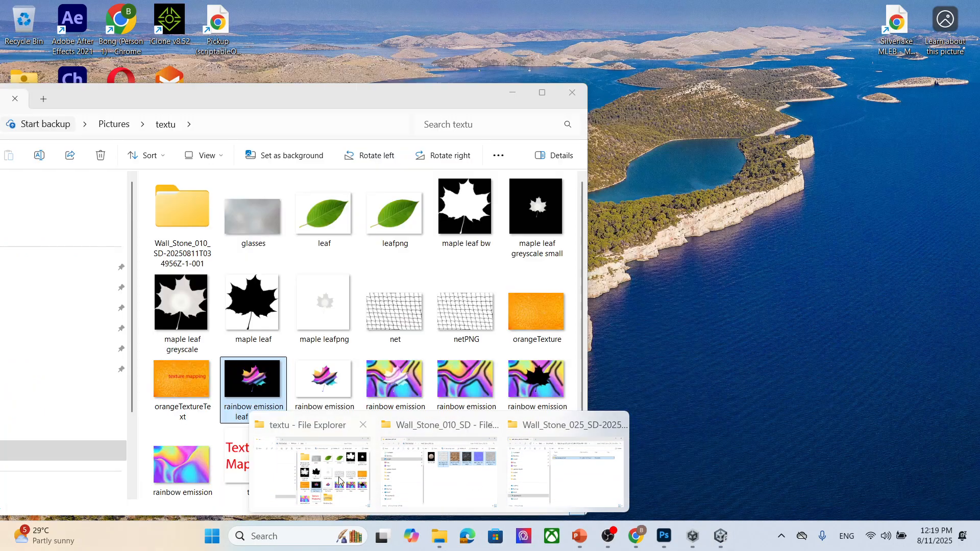
{"action": "left_click", "coordinate": [338, 477]}
{"action": "scroll", "coordinate": [416, 379], "scroll_direction": "down", "scroll_amount": 1}
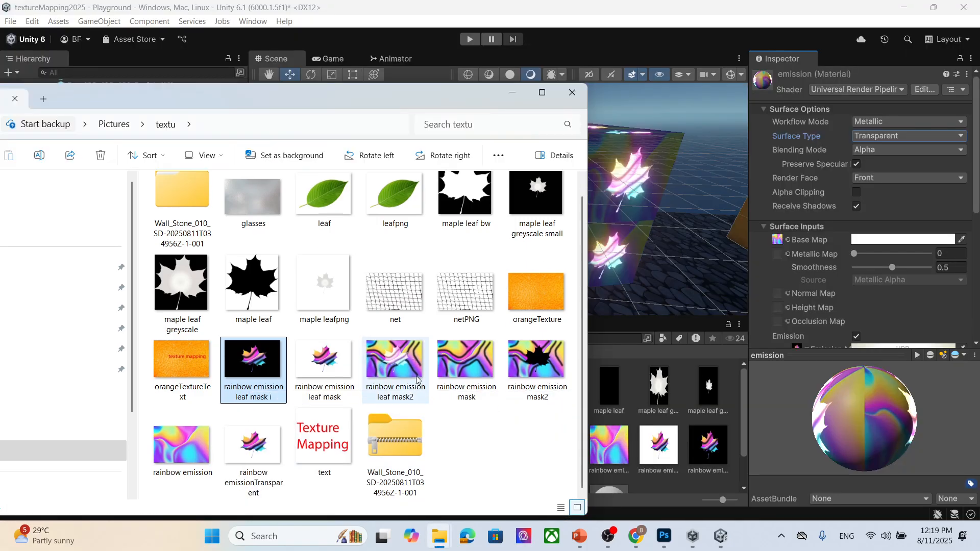
{"action": "left_click_drag", "start_coordinate": [254, 449], "coordinate": [696, 478]}
{"action": "left_click", "coordinate": [513, 95]}
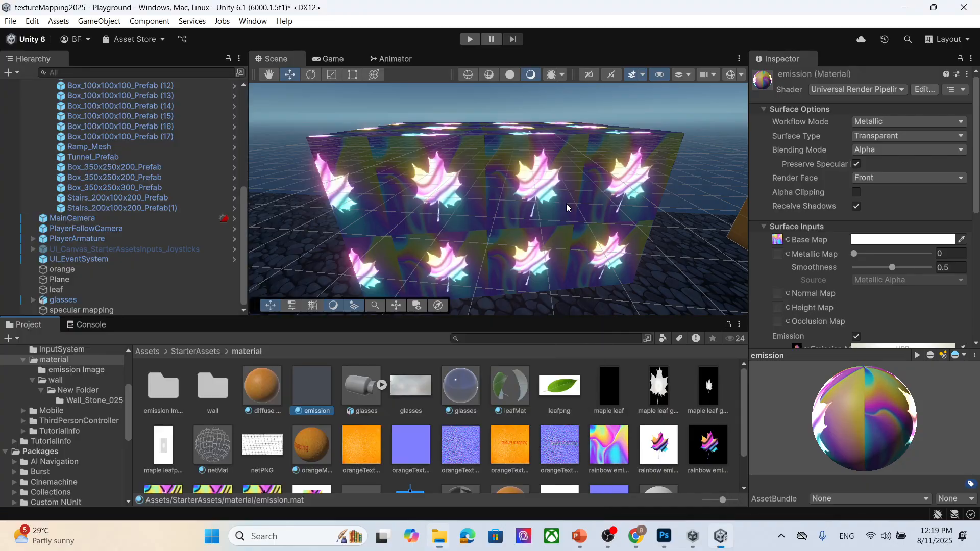
- Inspect the imported rainbow emission texture assets in the material folder
{"action": "scroll", "coordinate": [688, 440], "scroll_direction": "down", "scroll_amount": 2}
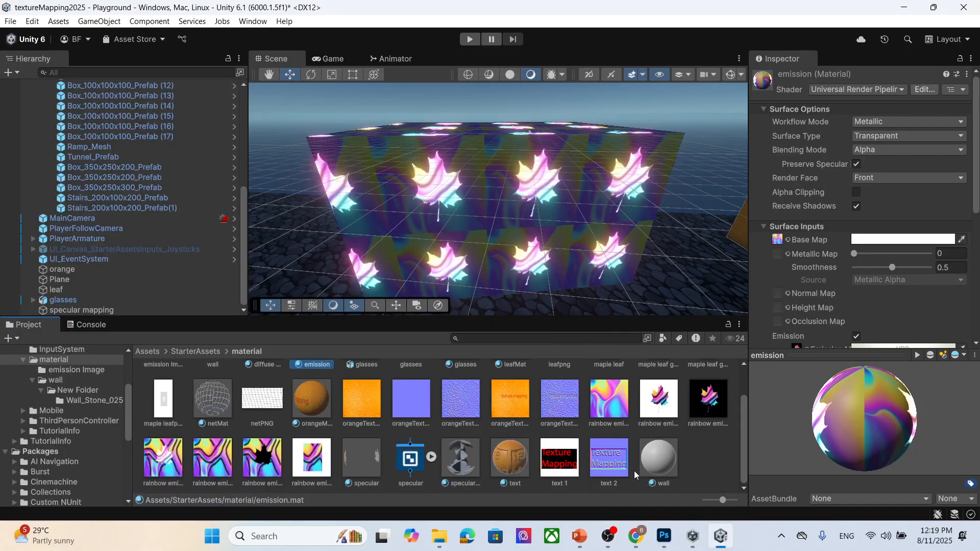
{"action": "scroll", "coordinate": [721, 463], "scroll_direction": "up", "scroll_amount": 2}
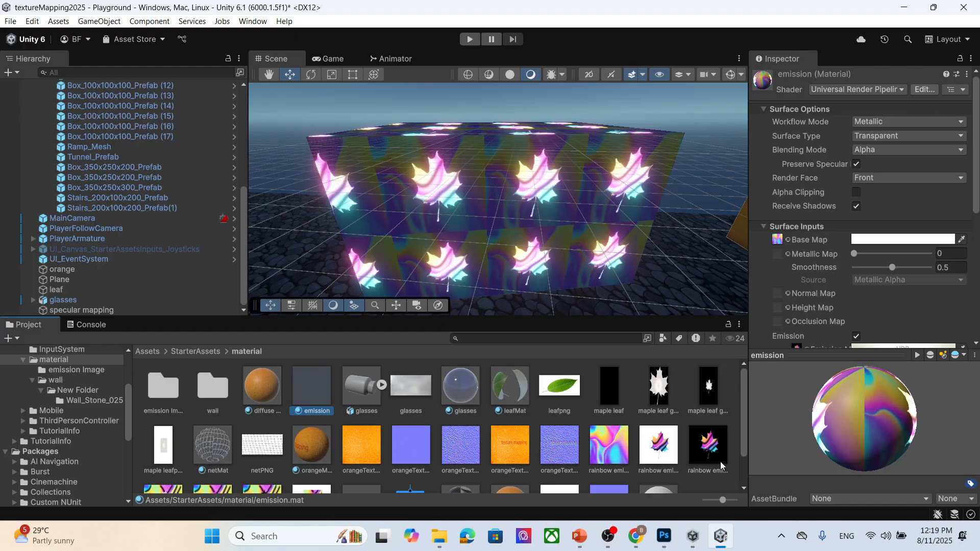
{"action": "scroll", "coordinate": [721, 456], "scroll_direction": "down", "scroll_amount": 2}
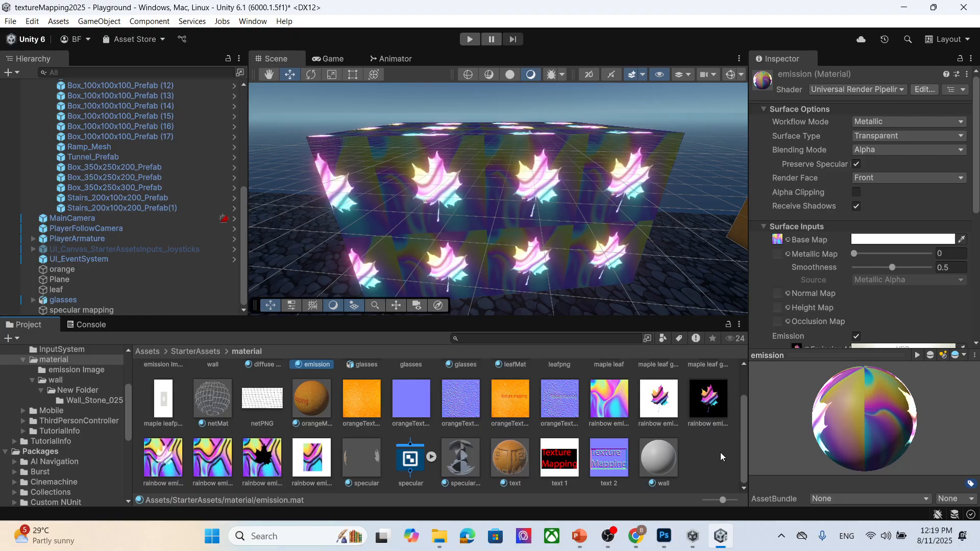
{"action": "scroll", "coordinate": [706, 443], "scroll_direction": "up", "scroll_amount": 2}
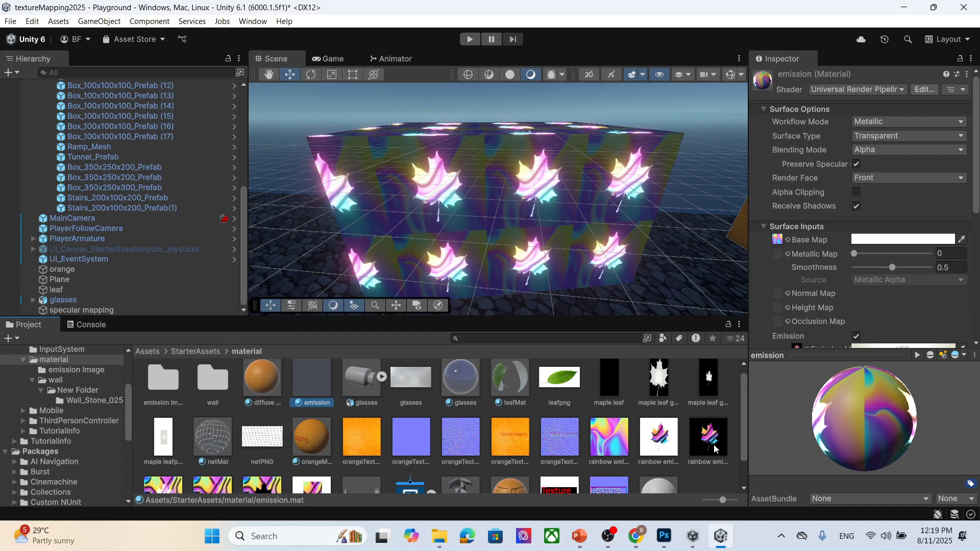
{"action": "left_click", "coordinate": [715, 449]}
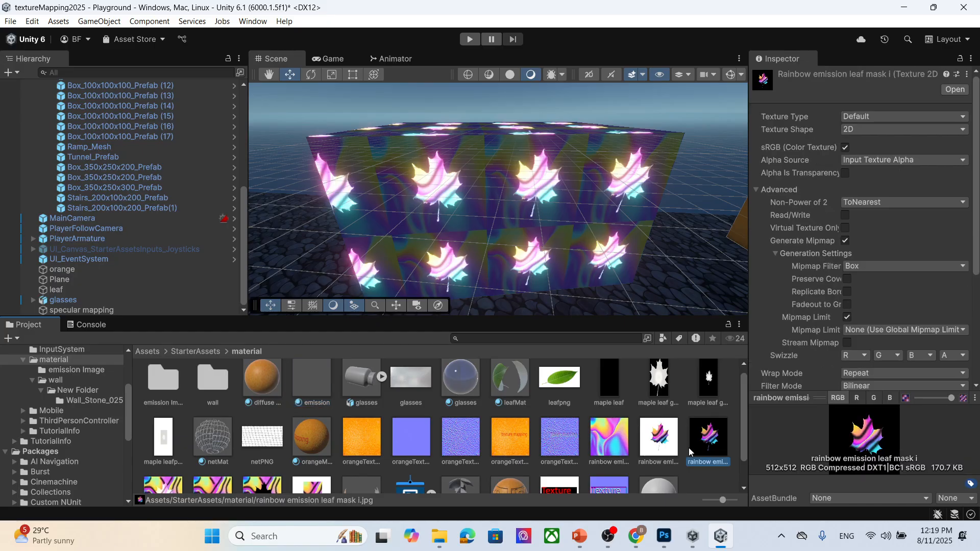
{"action": "scroll", "coordinate": [422, 443], "scroll_direction": "down", "scroll_amount": 2}
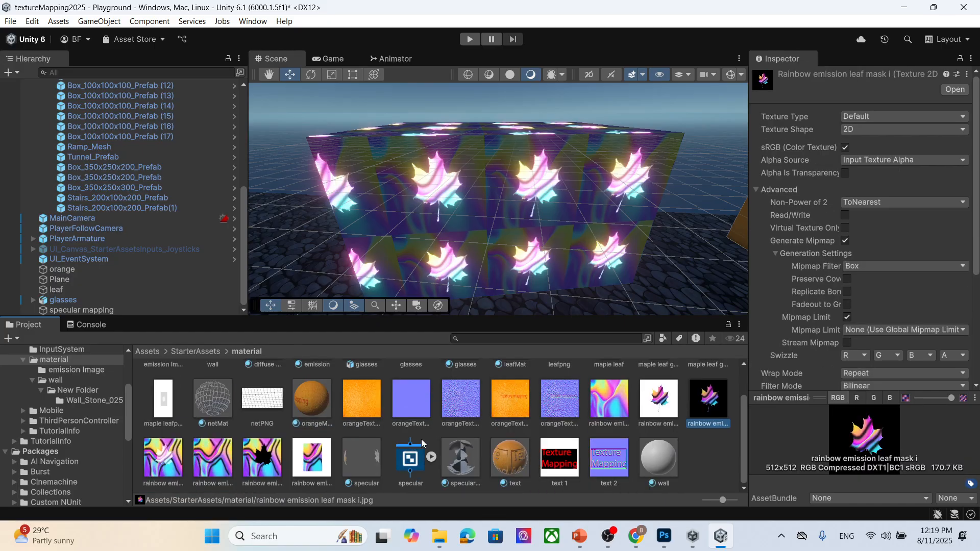
{"action": "left_click", "coordinate": [257, 464]}
{"action": "left_click", "coordinate": [317, 461]}
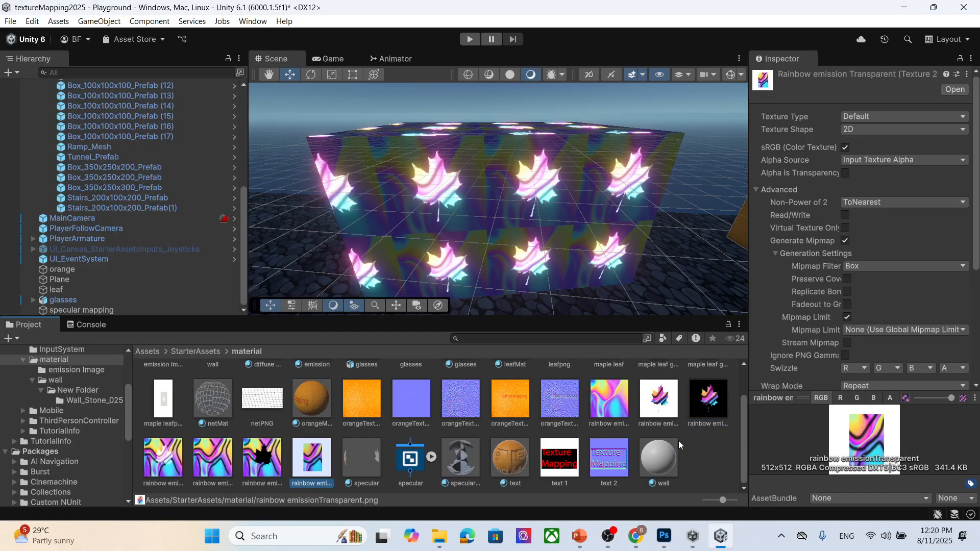
{"action": "scroll", "coordinate": [684, 445], "scroll_direction": "up", "scroll_amount": 2}
{"action": "scroll", "coordinate": [568, 416], "scroll_direction": "down", "scroll_amount": 2}
{"action": "scroll", "coordinate": [699, 432], "scroll_direction": "up", "scroll_amount": 2}
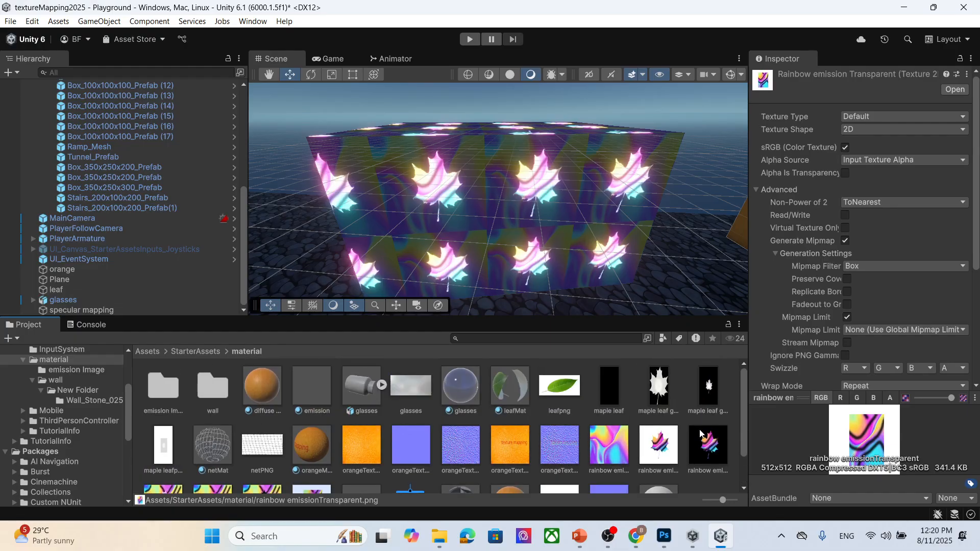
- Select the wall box and assign the rainbow emissionTransparent texture as the emission material's base map
{"action": "left_click", "coordinate": [482, 171]}
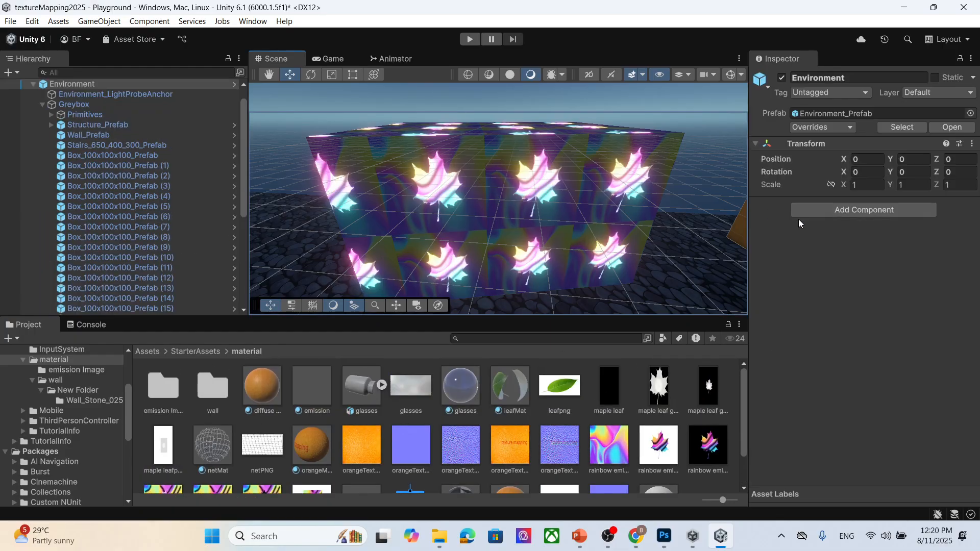
{"action": "scroll", "coordinate": [183, 189], "scroll_direction": "up", "scroll_amount": 2}
{"action": "left_click", "coordinate": [498, 197]}
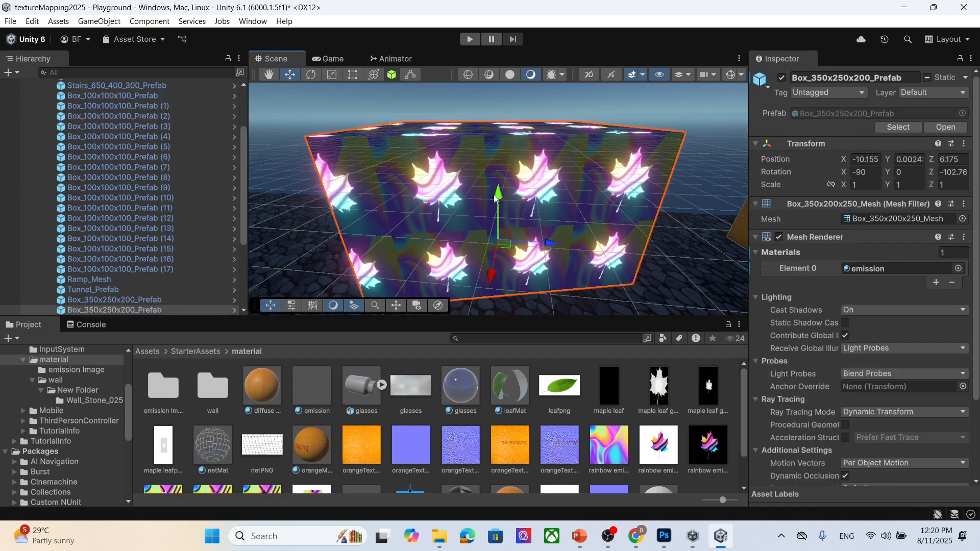
{"action": "scroll", "coordinate": [893, 359], "scroll_direction": "down", "scroll_amount": 5}
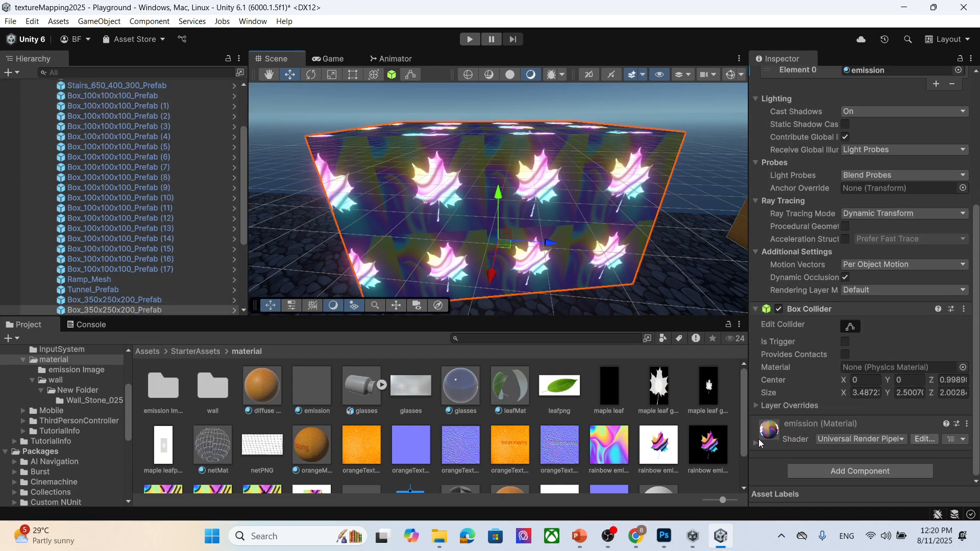
{"action": "left_click", "coordinate": [757, 443]}
{"action": "scroll", "coordinate": [897, 331], "scroll_direction": "down", "scroll_amount": 6}
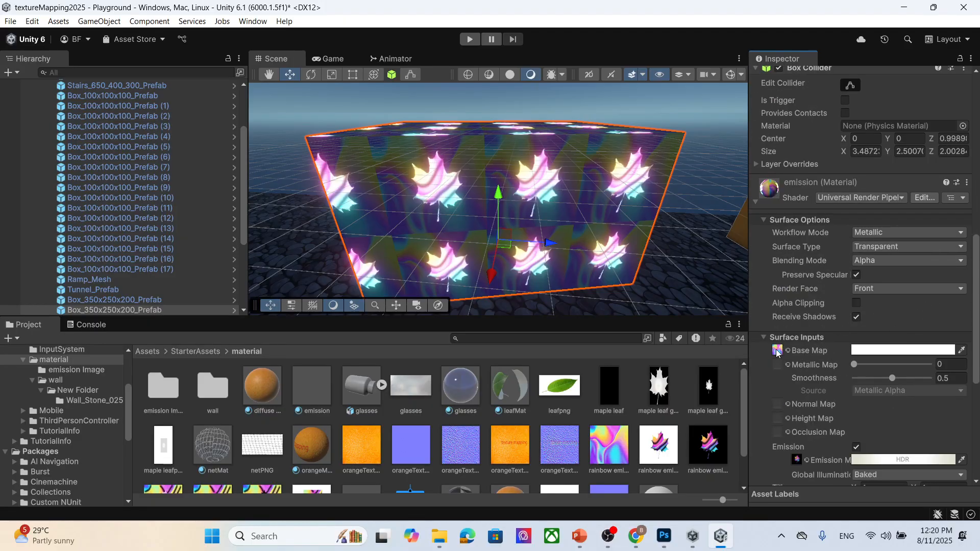
{"action": "scroll", "coordinate": [782, 349], "scroll_direction": "down", "scroll_amount": 3}
{"action": "scroll", "coordinate": [674, 413], "scroll_direction": "down", "scroll_amount": 2}
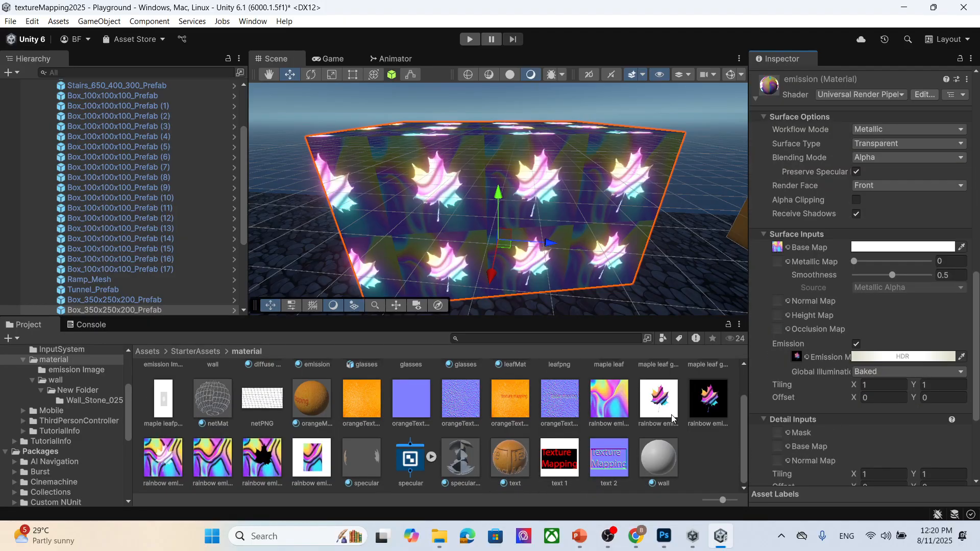
{"action": "left_click_drag", "start_coordinate": [312, 460], "coordinate": [779, 250]}
- Enable Alpha Clipping and set Render Face to Both on the emission material
{"action": "scroll", "coordinate": [890, 220], "scroll_direction": "up", "scroll_amount": 1}
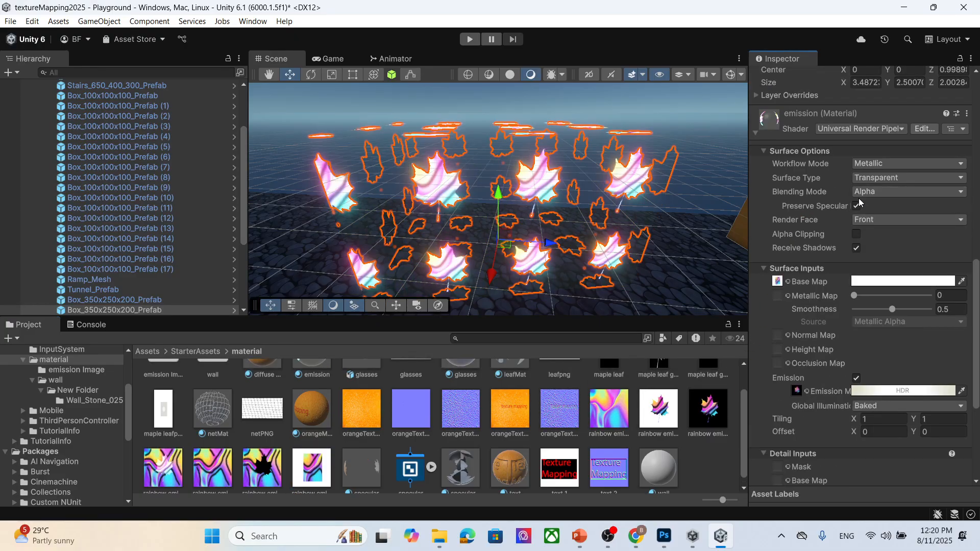
{"action": "left_click", "coordinate": [857, 234]}
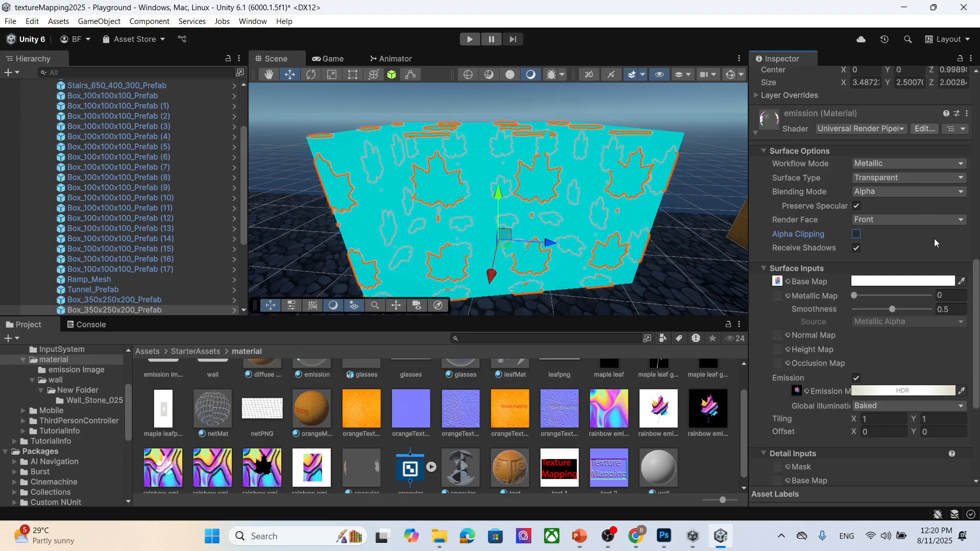
{"action": "left_click", "coordinate": [856, 235]}
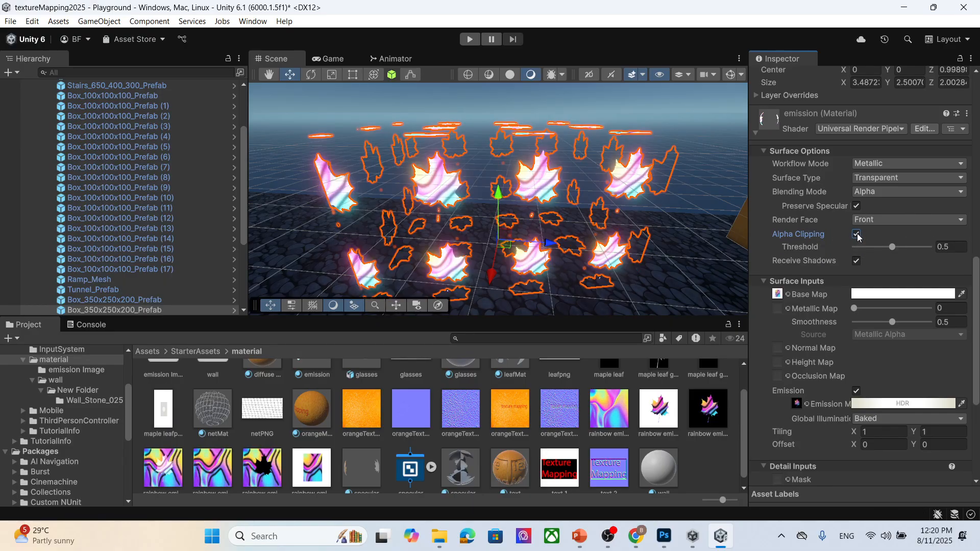
{"action": "left_click", "coordinate": [878, 217]}
{"action": "left_click", "coordinate": [880, 234]}
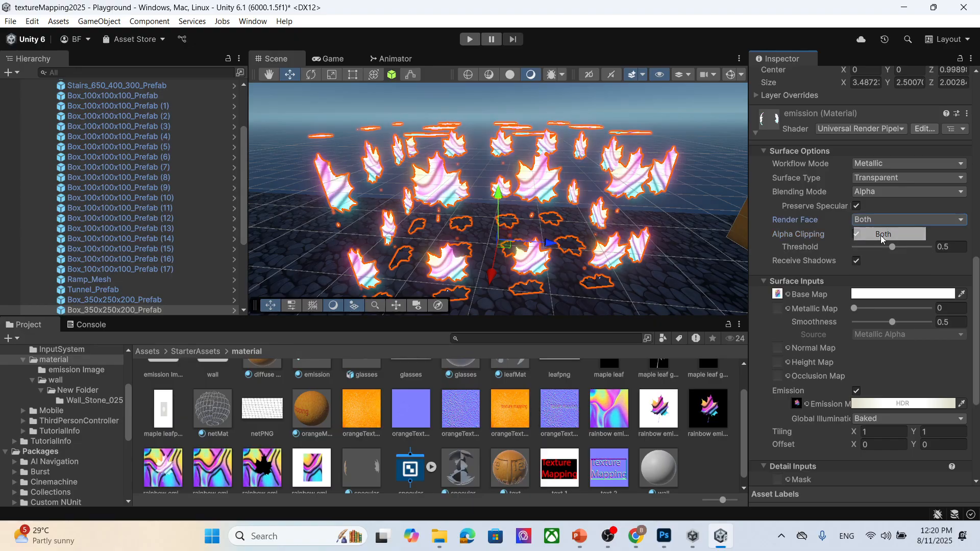
- Inspect the double-sided leaf cutouts in the scene from different angles
{"action": "left_click", "coordinate": [676, 186]}
{"action": "mouse_move", "coordinate": [675, 246]}
{"action": "middle_mouse_down"}
{"action": "mouse_move", "coordinate": [669, 228]}
{"action": "mouse_move", "coordinate": [665, 247]}
{"action": "middle_mouse_up"}
{"action": "right_click_drag", "start_coordinate": [665, 247], "coordinate": [669, 214]}
{"action": "mouse_move", "coordinate": [587, 230]}
{"action": "middle_mouse_down"}
{"action": "mouse_move", "coordinate": [602, 207]}
{"action": "mouse_move", "coordinate": [588, 218]}
{"action": "middle_mouse_up"}
{"action": "scroll", "coordinate": [576, 225], "scroll_direction": "down", "scroll_amount": 2}
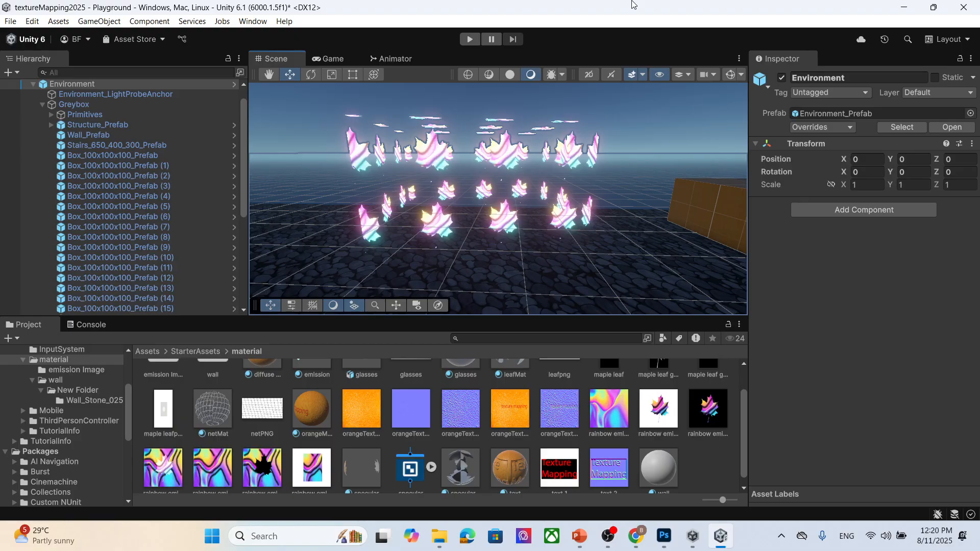
- Save the scene and capture a screenshot of the scene view region
{"action": "key", "text": "ctrl+s"}
{"action": "scroll", "coordinate": [565, 163], "scroll_direction": "down", "scroll_amount": 3}
{"action": "middle_click_drag", "start_coordinate": [445, 202], "coordinate": [460, 230]}
{"action": "scroll", "coordinate": [454, 221], "scroll_direction": "down", "scroll_amount": 1}
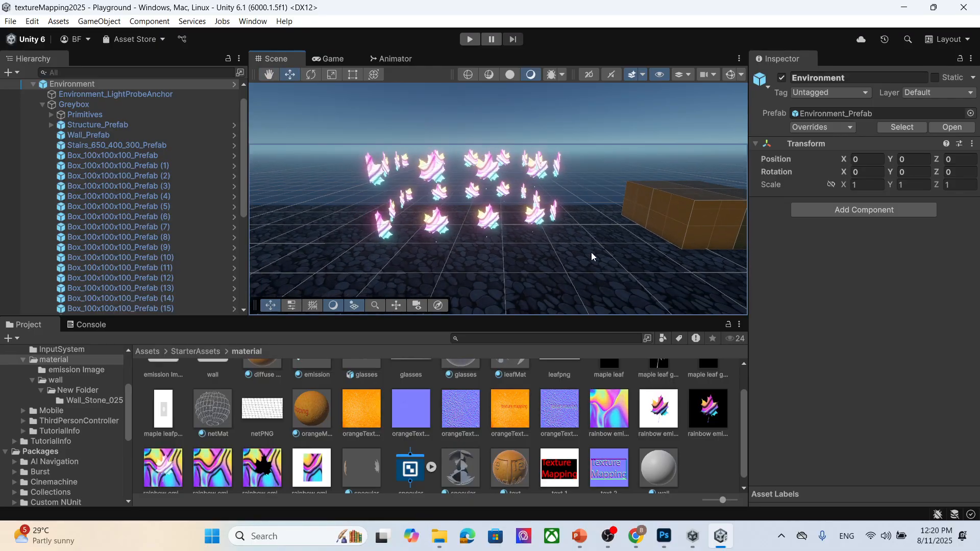
{"action": "key", "text": "super+shift+s"}
{"action": "left_click_drag", "start_coordinate": [274, 84], "coordinate": [715, 286]}
- Open Word and create a blank document
{"action": "left_click", "coordinate": [266, 537]}
{"action": "type", "text": "w"}
{"action": "left_click", "coordinate": [357, 153]}
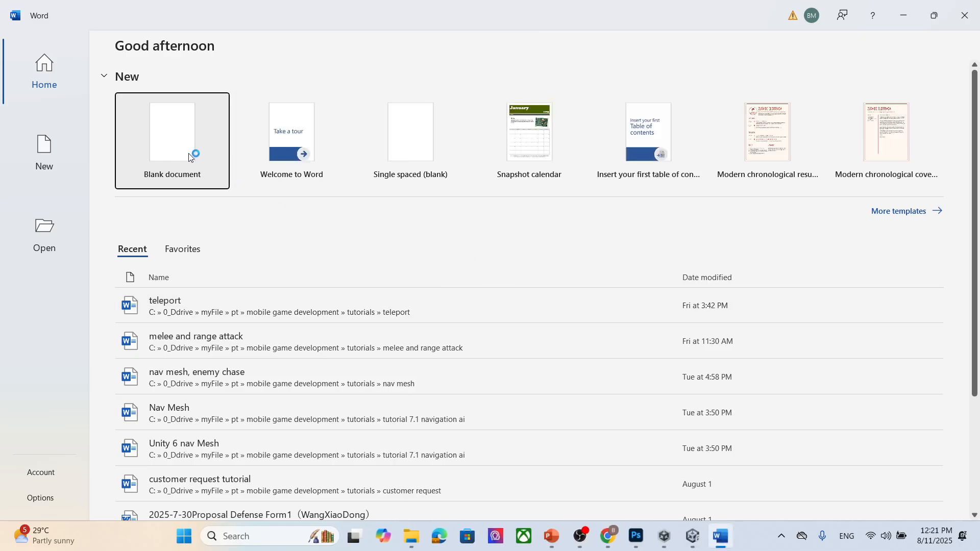
{"action": "left_click", "coordinate": [193, 154]}
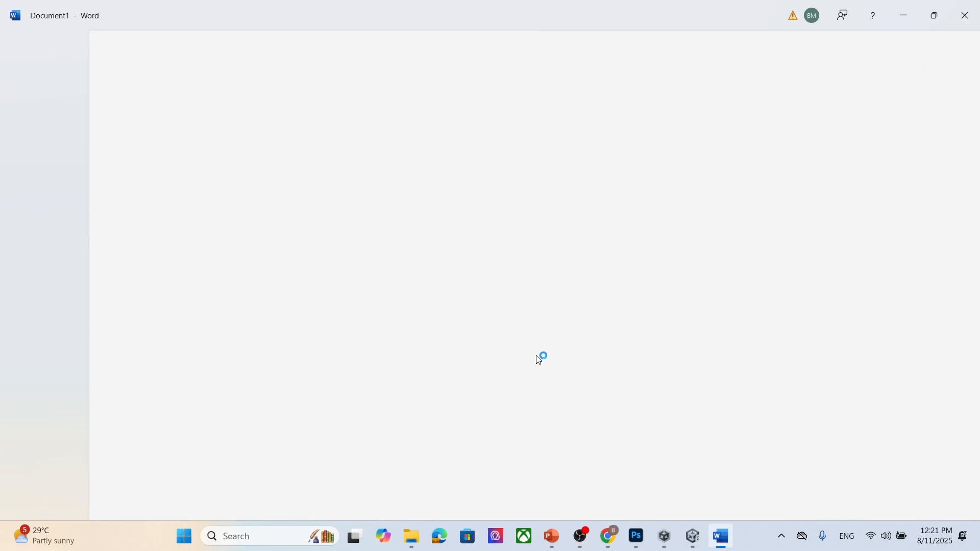
- Paste the captured scene screenshot into the document and minimize Word
{"action": "key", "text": "ctrl+v"}
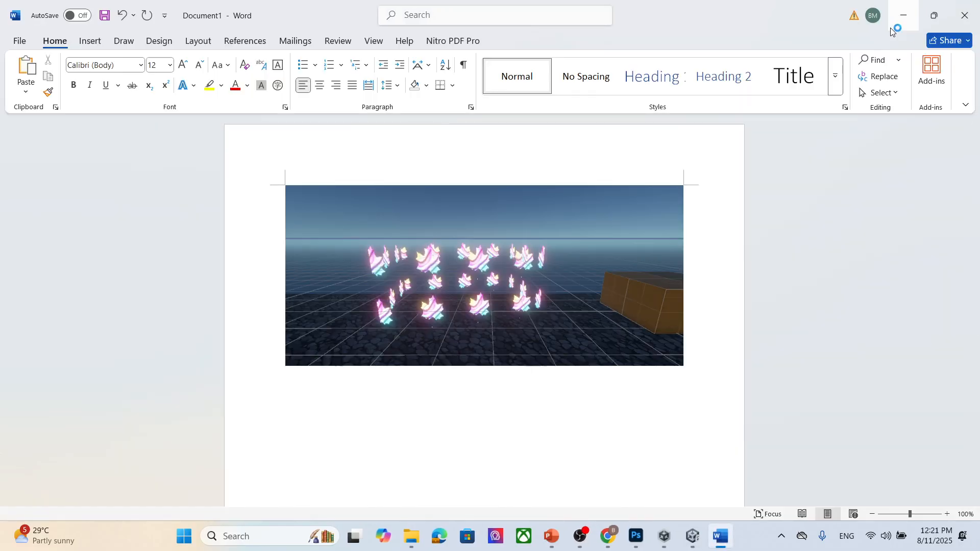
{"action": "left_click", "coordinate": [903, 17]}
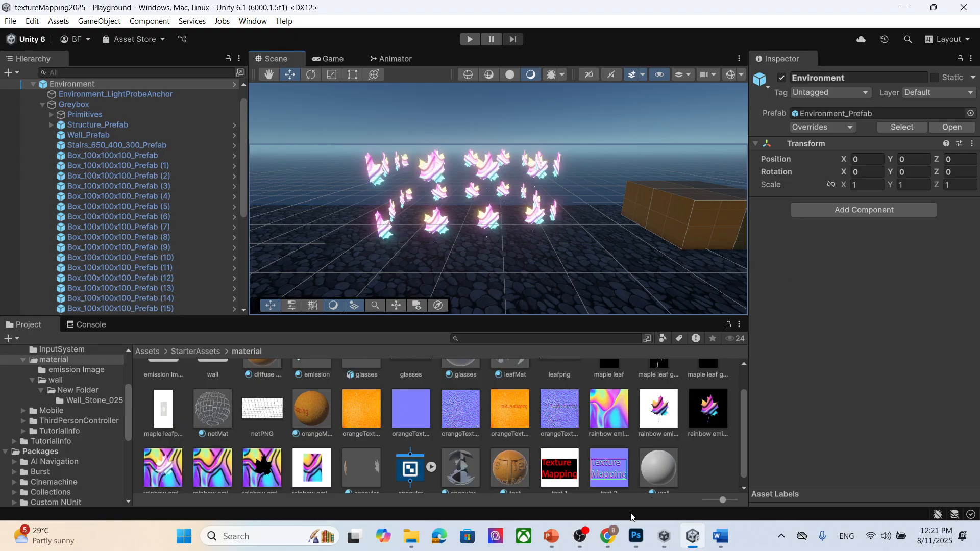
- Review the Reflection map and Detail maps slides in the texture mapping presentation
{"action": "left_click", "coordinate": [552, 536]}
{"action": "scroll", "coordinate": [82, 397], "scroll_direction": "down", "scroll_amount": 1}
{"action": "left_click", "coordinate": [84, 380]}
{"action": "scroll", "coordinate": [336, 434], "scroll_direction": "down", "scroll_amount": 2}
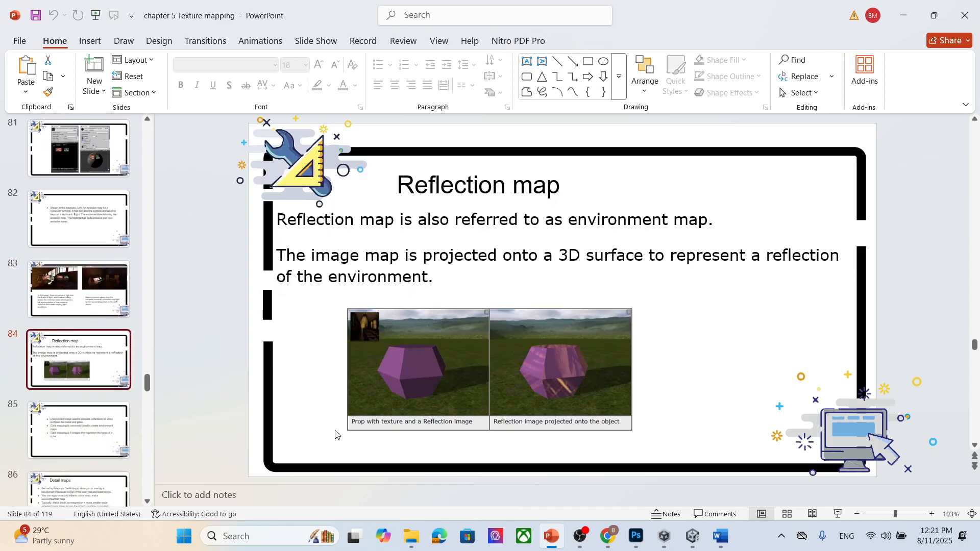
{"action": "scroll", "coordinate": [335, 434], "scroll_direction": "down", "scroll_amount": 1}
{"action": "scroll", "coordinate": [335, 434], "scroll_direction": "up", "scroll_amount": 1}
{"action": "scroll", "coordinate": [336, 434], "scroll_direction": "down", "scroll_amount": 3}
{"action": "scroll", "coordinate": [335, 434], "scroll_direction": "up", "scroll_amount": 1}
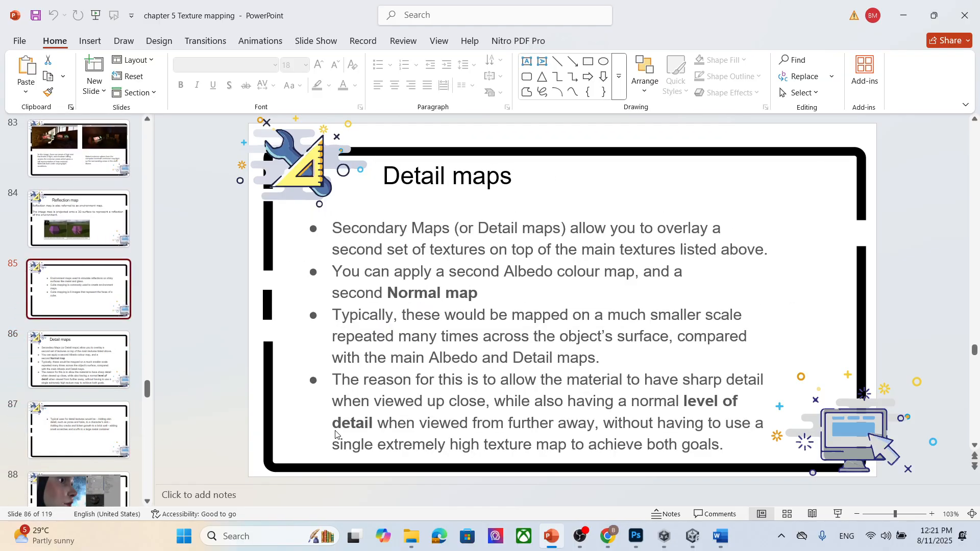
{"action": "scroll", "coordinate": [335, 435], "scroll_direction": "up", "scroll_amount": 2}
{"action": "left_click", "coordinate": [903, 14]}
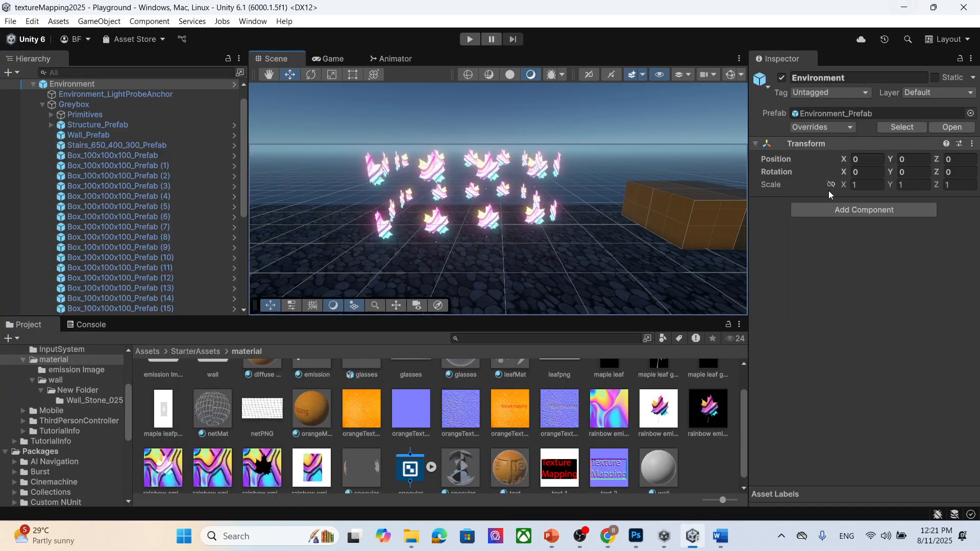
- Enable the inactive Lighting object in the scene hierarchy
{"action": "scroll", "coordinate": [557, 274], "scroll_direction": "down", "scroll_amount": 5}
{"action": "left_click_drag", "start_coordinate": [458, 258], "coordinate": [508, 240], "text": "alt"}
{"action": "scroll", "coordinate": [145, 134], "scroll_direction": "up", "scroll_amount": 1}
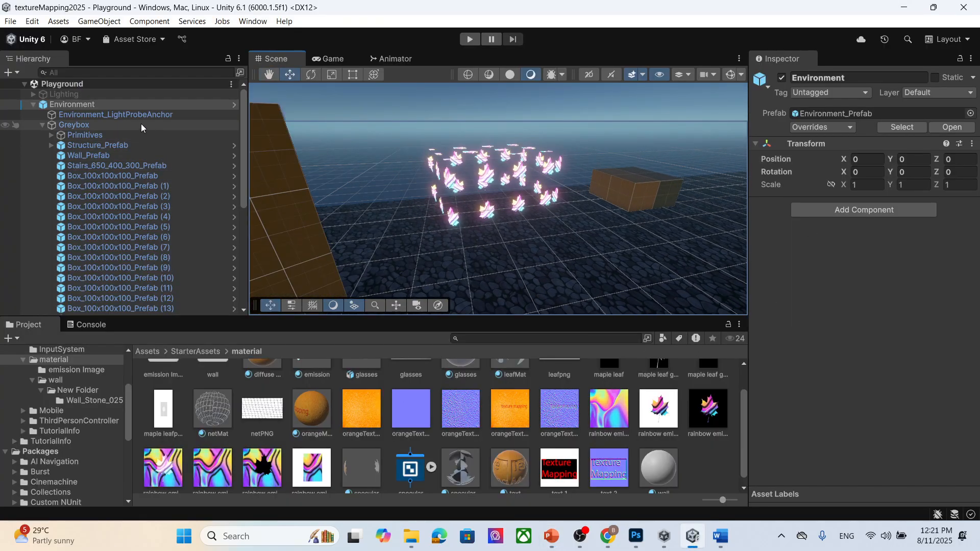
{"action": "left_click", "coordinate": [136, 95]}
{"action": "left_click", "coordinate": [782, 78]}
{"action": "scroll", "coordinate": [638, 265], "scroll_direction": "down", "scroll_amount": 4}
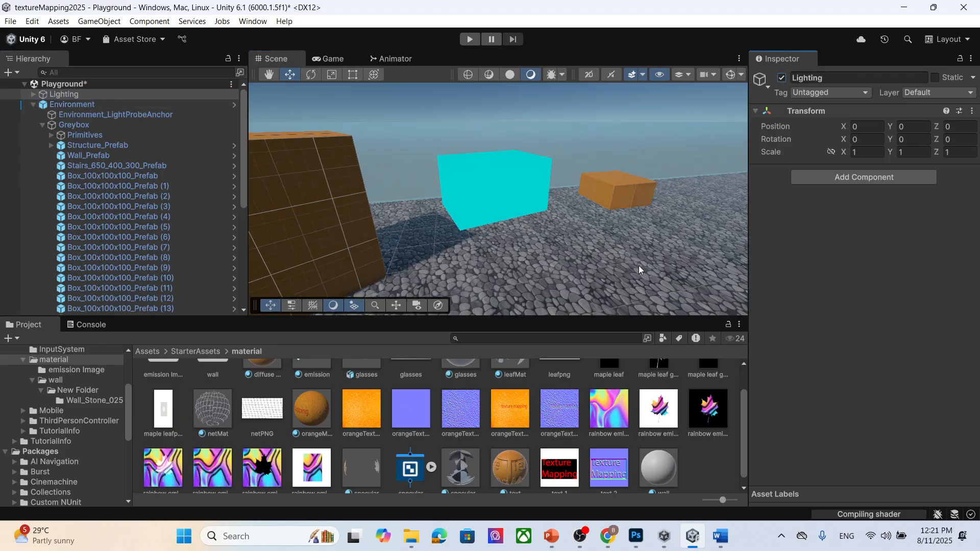
{"action": "scroll", "coordinate": [638, 261], "scroll_direction": "up", "scroll_amount": 3}
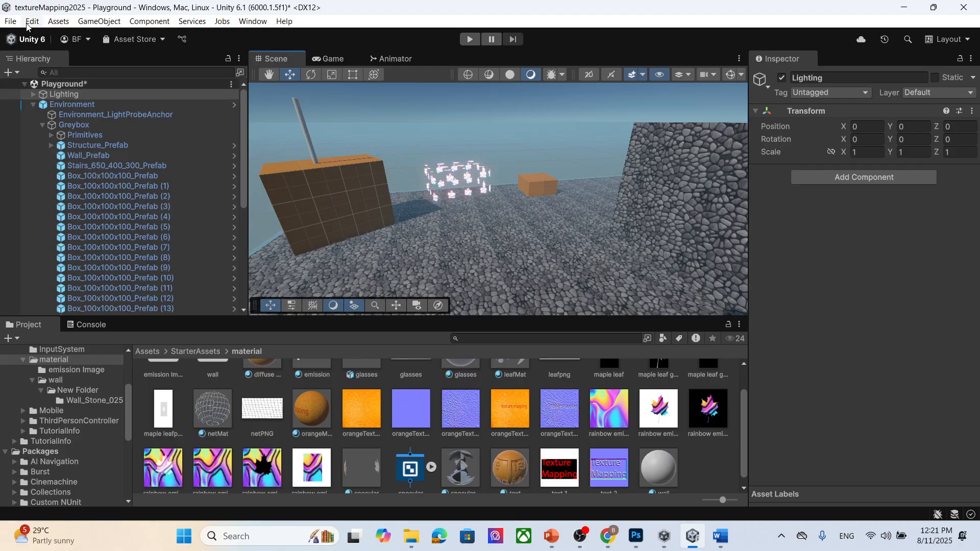
{"action": "left_click", "coordinate": [11, 22]}
{"action": "left_click", "coordinate": [42, 36]}
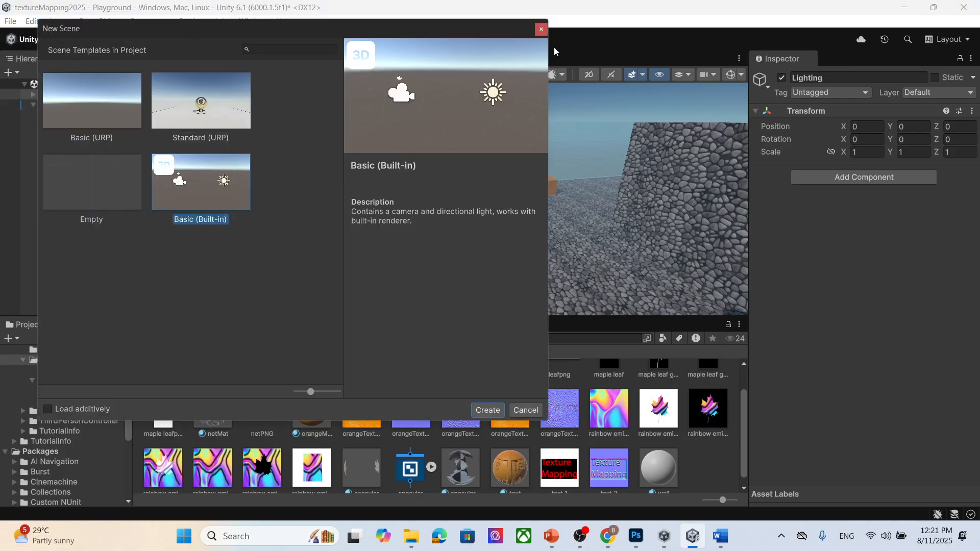
{"action": "left_click", "coordinate": [541, 29]}
- Create a 3D sphere and raise it above the ground near the orange box
{"action": "left_click", "coordinate": [10, 22]}
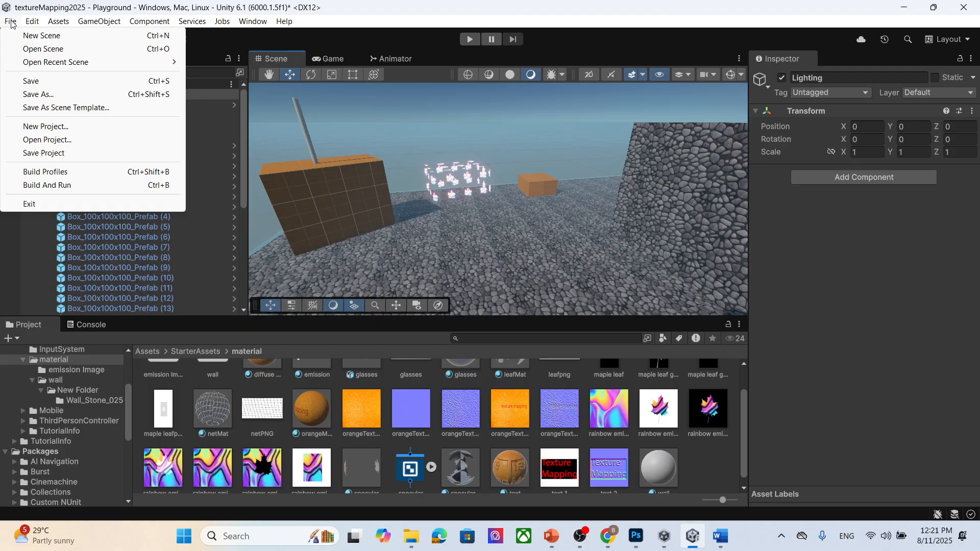
{"action": "mouse_move", "coordinate": [96, 22]}
{"action": "mouse_move", "coordinate": [150, 90]}
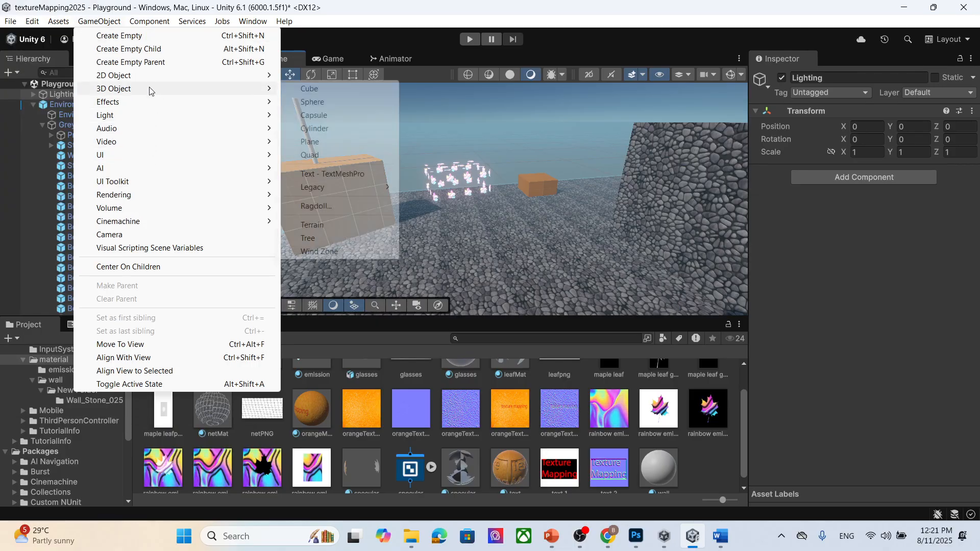
{"action": "left_click", "coordinate": [326, 102]}
{"action": "left_click_drag", "start_coordinate": [539, 266], "coordinate": [554, 279]}
{"action": "left_click_drag", "start_coordinate": [532, 201], "coordinate": [533, 162]}
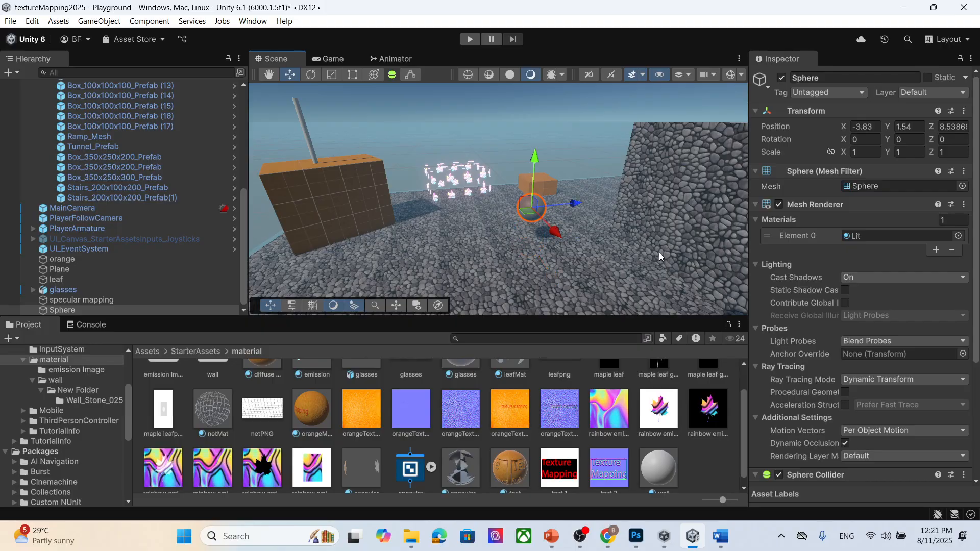
- Create a folder named reflection inside the material folder and open it
{"action": "scroll", "coordinate": [893, 301], "scroll_direction": "down", "scroll_amount": 6}
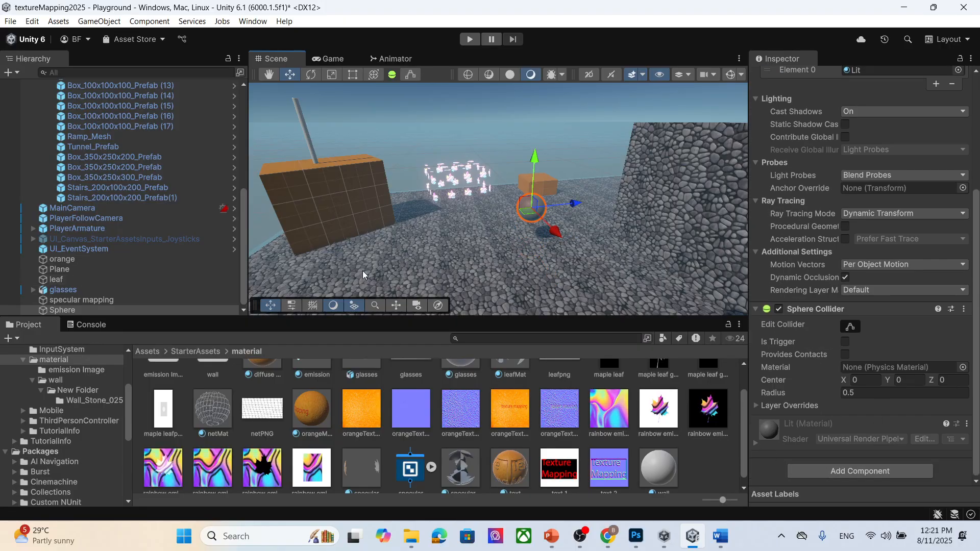
{"action": "left_click", "coordinate": [63, 310]}
{"action": "scroll", "coordinate": [894, 258], "scroll_direction": "up", "scroll_amount": 3}
{"action": "scroll", "coordinate": [896, 262], "scroll_direction": "up", "scroll_amount": 3}
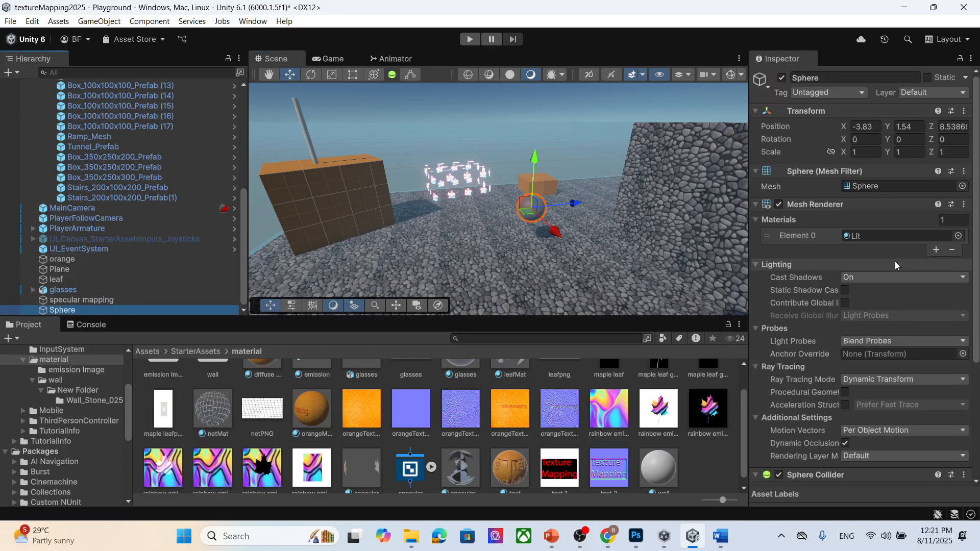
{"action": "scroll", "coordinate": [904, 270], "scroll_direction": "down", "scroll_amount": 8}
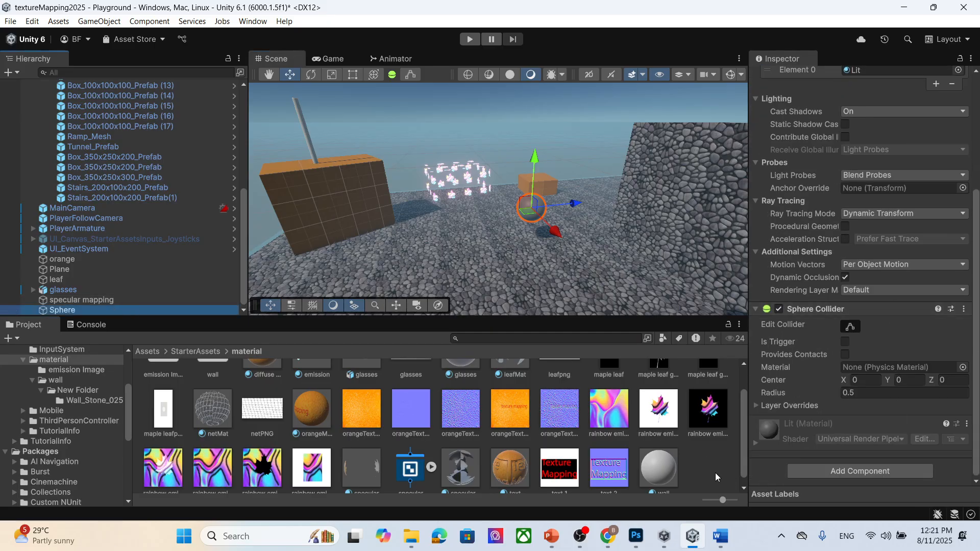
{"action": "scroll", "coordinate": [689, 467], "scroll_direction": "down", "scroll_amount": 1}
{"action": "right_click", "coordinate": [706, 452]}
{"action": "mouse_move", "coordinate": [740, 137]}
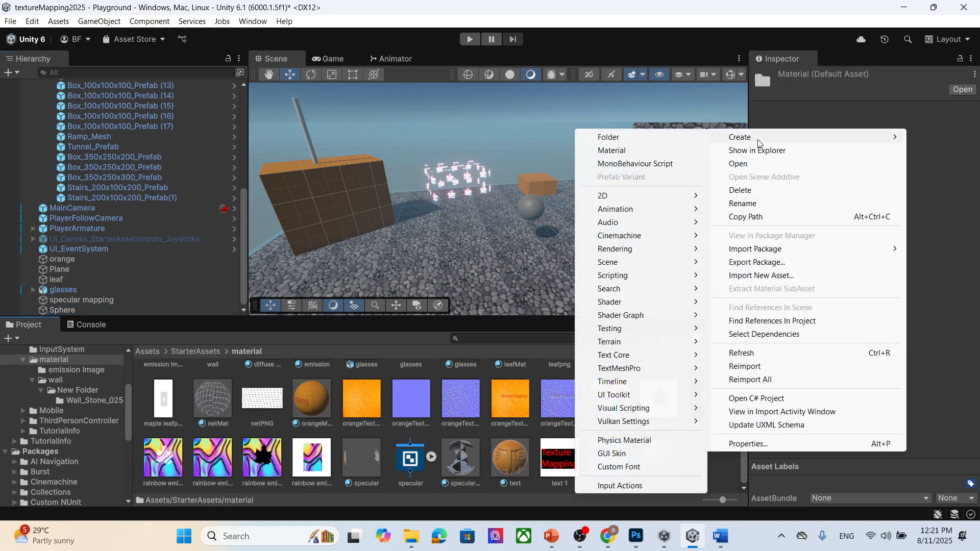
{"action": "left_click", "coordinate": [648, 137]}
{"action": "type", "text": "ref"}
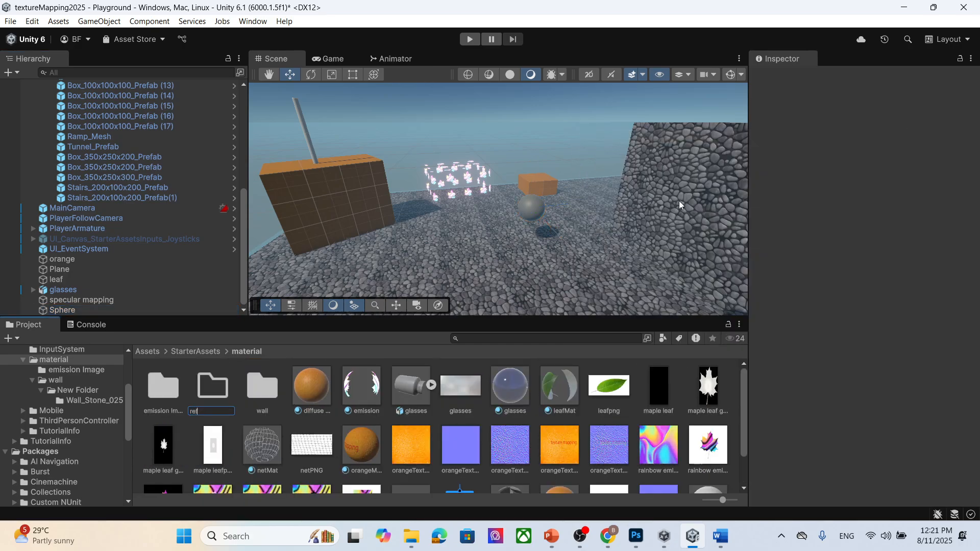
{"action": "type", "text": "lection"}
{"action": "key", "text": "Return"}
{"action": "double_click", "coordinate": [220, 397]}
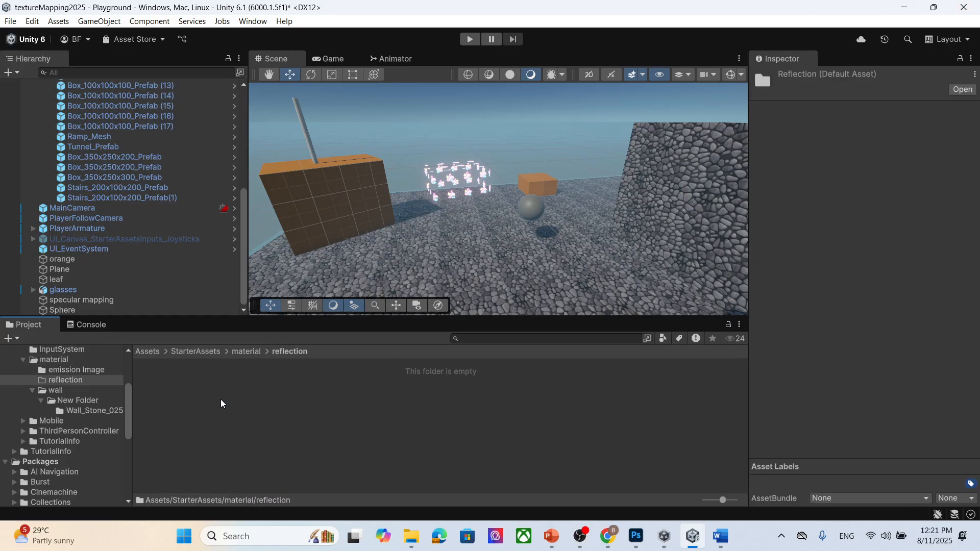
- Create a new material named reflection in the reflection folder
{"action": "right_click", "coordinate": [325, 411]}
{"action": "mouse_move", "coordinate": [452, 97]}
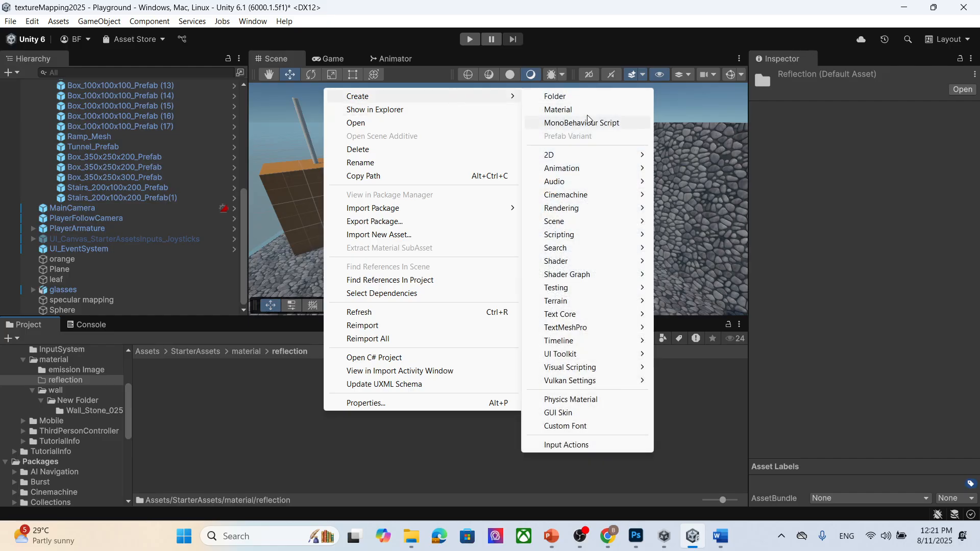
{"action": "left_click", "coordinate": [562, 110]}
{"action": "type", "text": "te"}
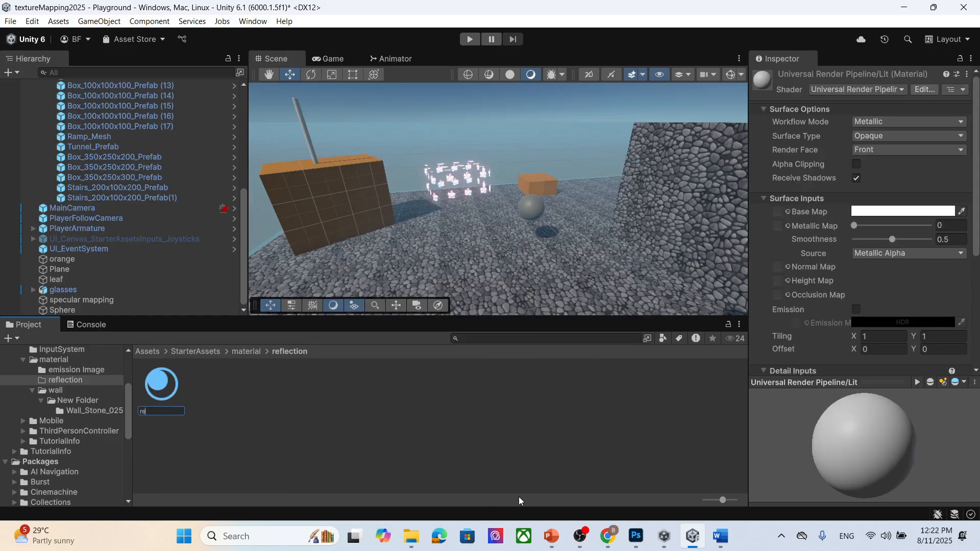
{"action": "key", "text": "Return"}
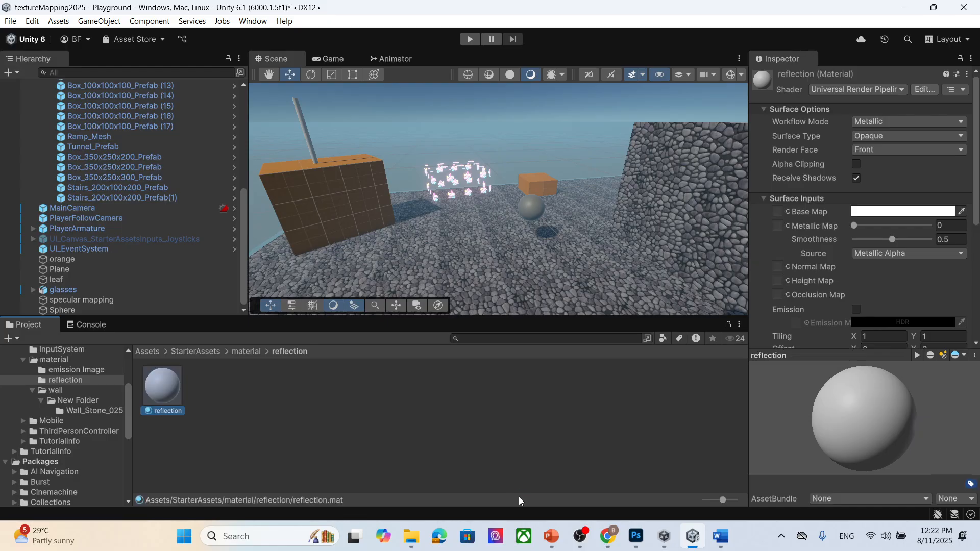
- Set the reflection material's Metallic and Smoothness to 1 and apply it to the sphere
{"action": "left_click_drag", "start_coordinate": [854, 225], "coordinate": [929, 227]}
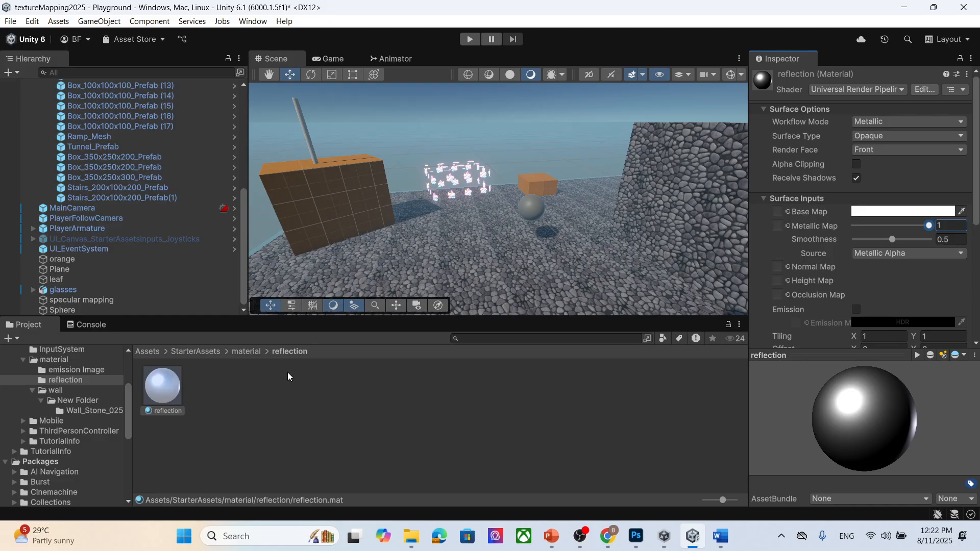
{"action": "left_click_drag", "start_coordinate": [164, 387], "coordinate": [533, 213]}
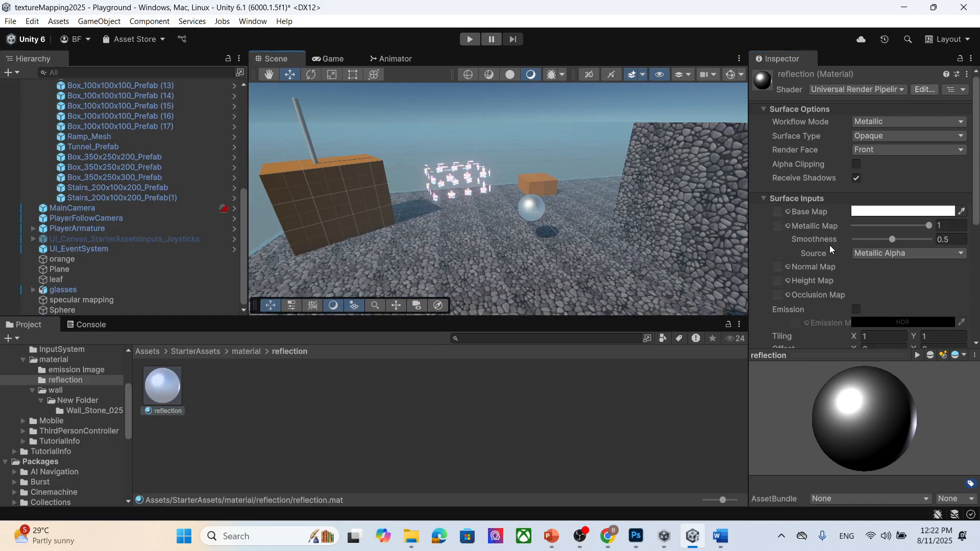
{"action": "left_click", "coordinate": [952, 240]}
{"action": "type", "text": "1"}
{"action": "scroll", "coordinate": [583, 231], "scroll_direction": "up", "scroll_amount": 5}
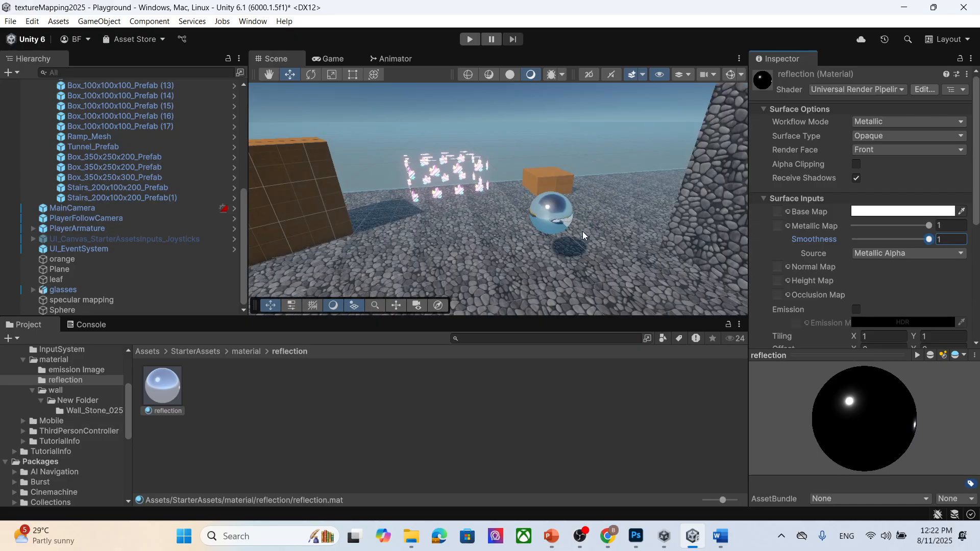
- Inspect the reflective sphere from different angles and review the material's settings
{"action": "middle_click_drag", "start_coordinate": [609, 246], "coordinate": [455, 210]}
{"action": "right_click_drag", "start_coordinate": [466, 219], "coordinate": [469, 200]}
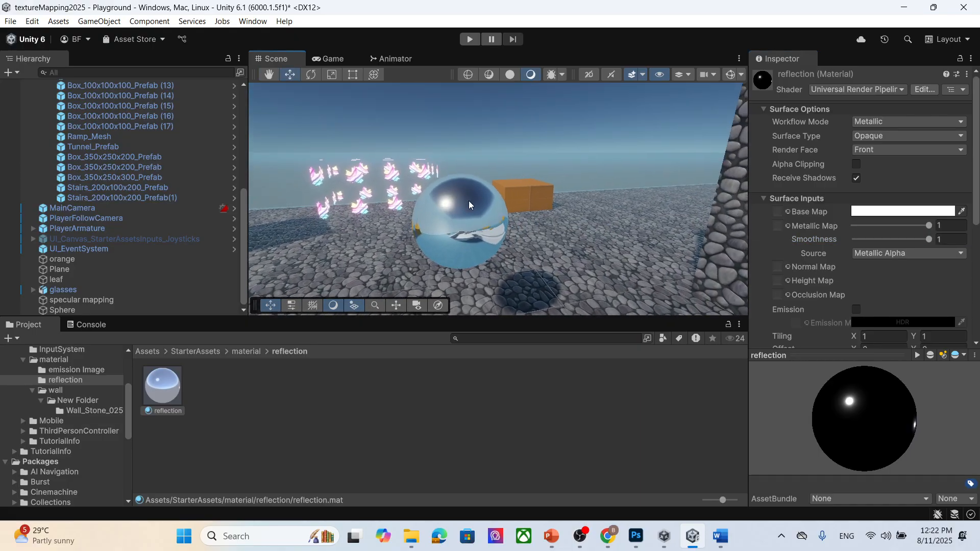
{"action": "middle_click_drag", "start_coordinate": [494, 260], "coordinate": [483, 226]}
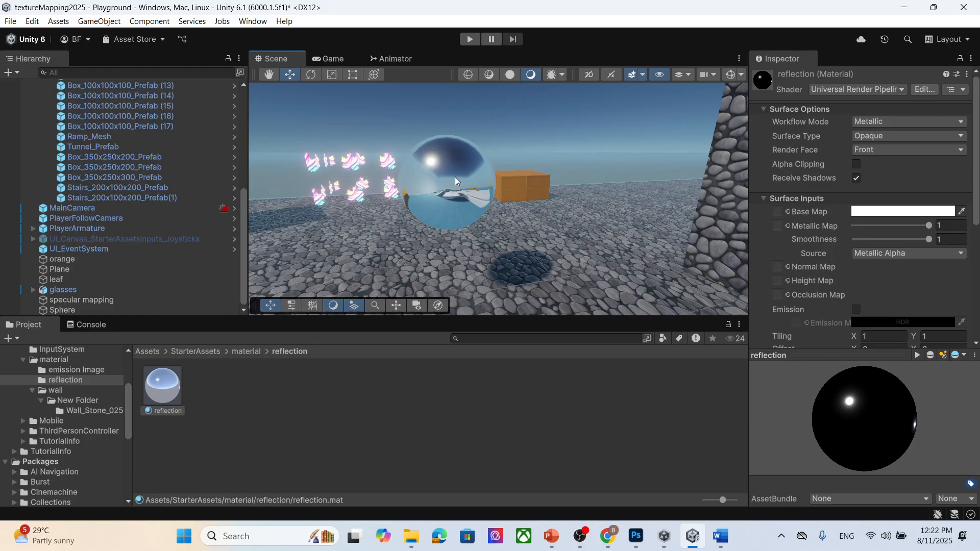
{"action": "scroll", "coordinate": [452, 175], "scroll_direction": "down", "scroll_amount": 3}
{"action": "scroll", "coordinate": [478, 196], "scroll_direction": "down", "scroll_amount": 2}
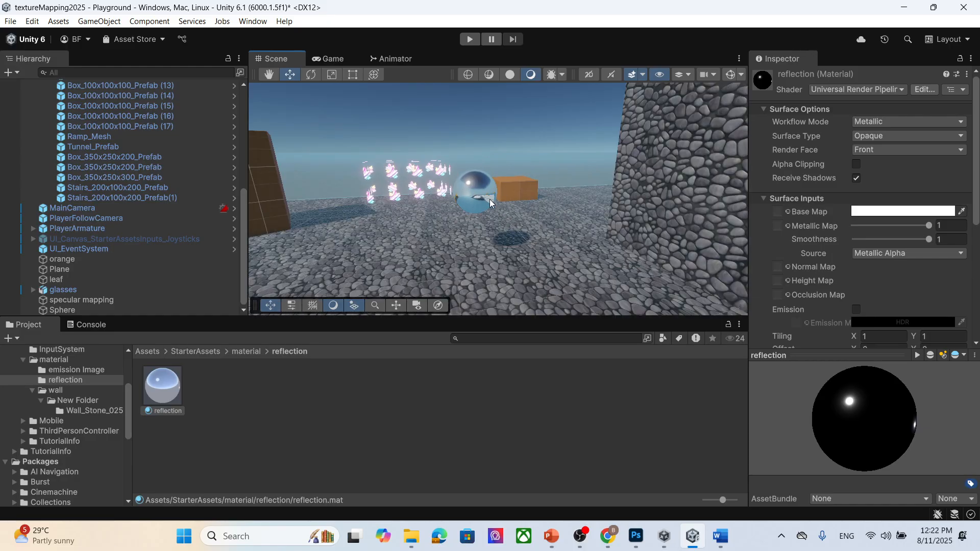
{"action": "scroll", "coordinate": [489, 199], "scroll_direction": "up", "scroll_amount": 4}
{"action": "middle_click_drag", "start_coordinate": [489, 200], "coordinate": [566, 273]}
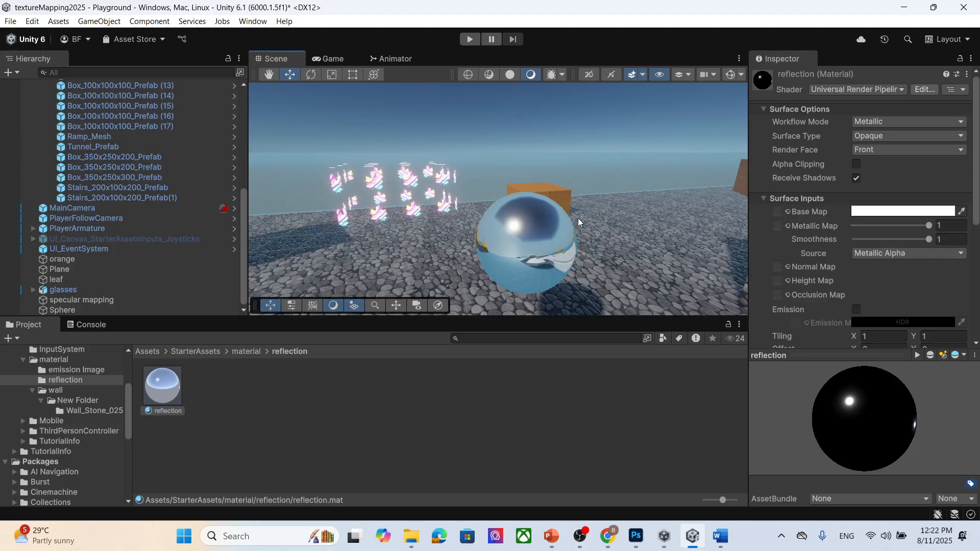
{"action": "scroll", "coordinate": [932, 273], "scroll_direction": "down", "scroll_amount": 3}
{"action": "scroll", "coordinate": [931, 274], "scroll_direction": "up", "scroll_amount": 3}
{"action": "scroll", "coordinate": [565, 207], "scroll_direction": "down", "scroll_amount": 5}
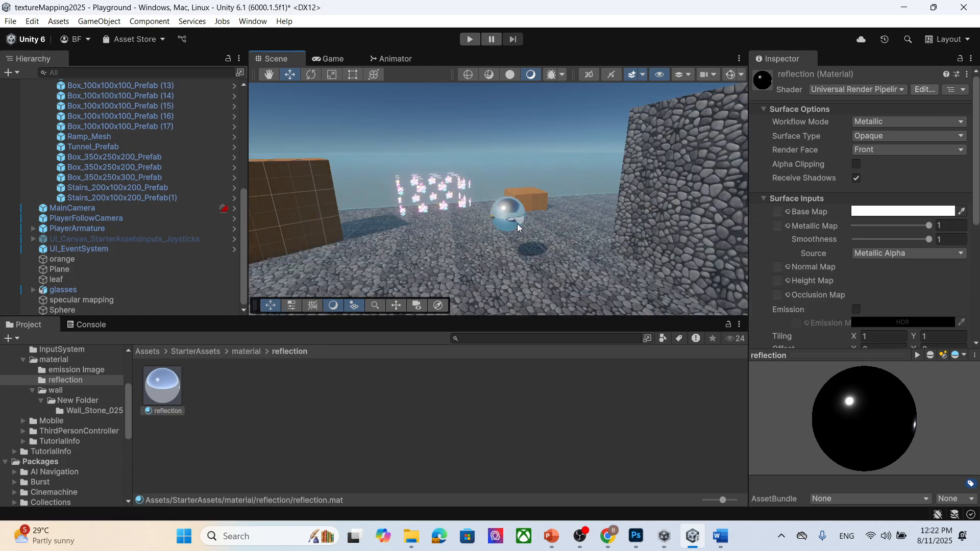
{"action": "scroll", "coordinate": [518, 225], "scroll_direction": "up", "scroll_amount": 2}
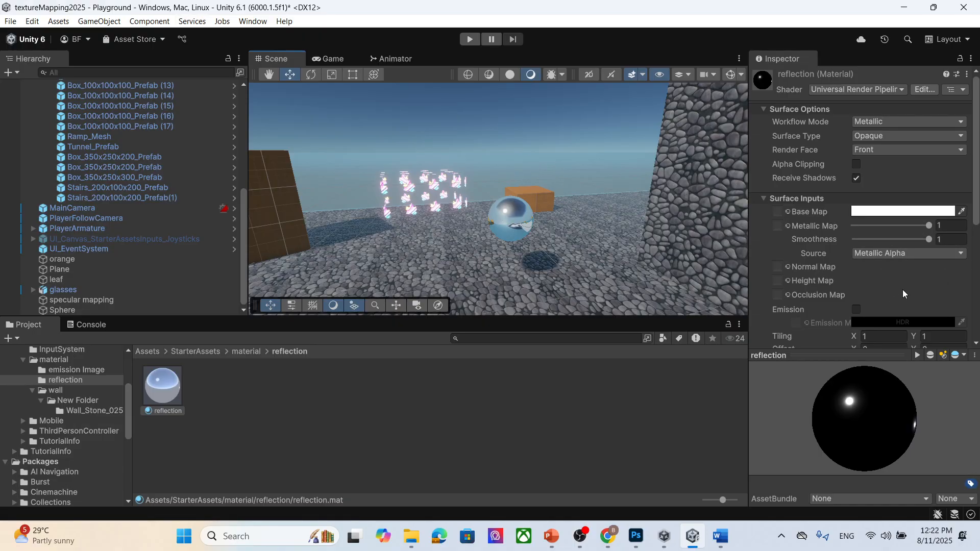
{"action": "scroll", "coordinate": [903, 289], "scroll_direction": "down", "scroll_amount": 8}
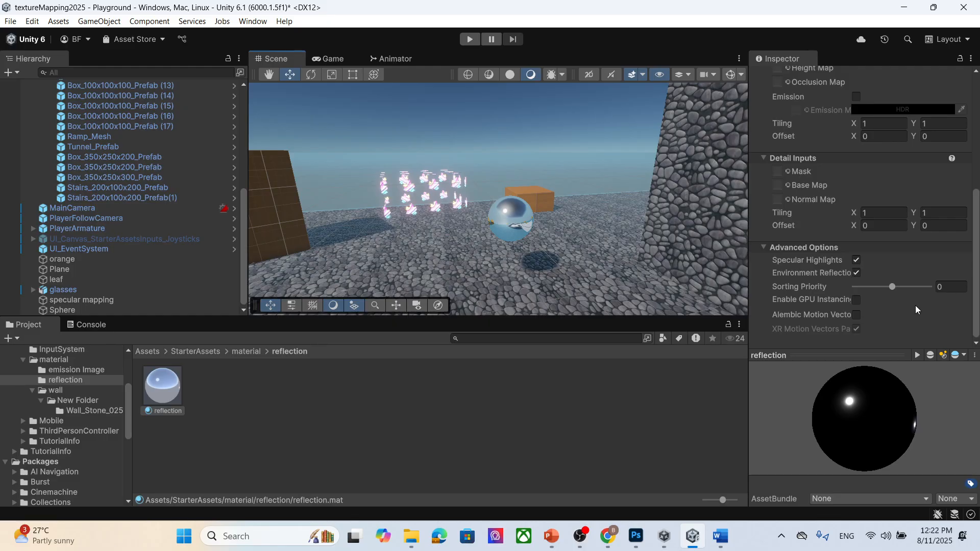
{"action": "scroll", "coordinate": [928, 330], "scroll_direction": "up", "scroll_amount": 8}
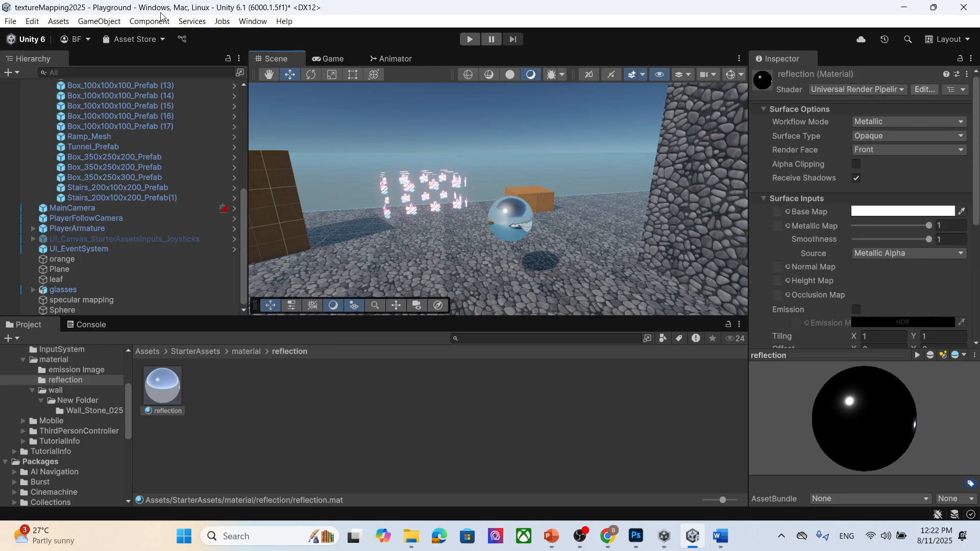
- Add a Reflection Probe to the scene
{"action": "left_click", "coordinate": [99, 21]}
{"action": "mouse_move", "coordinate": [179, 157]}
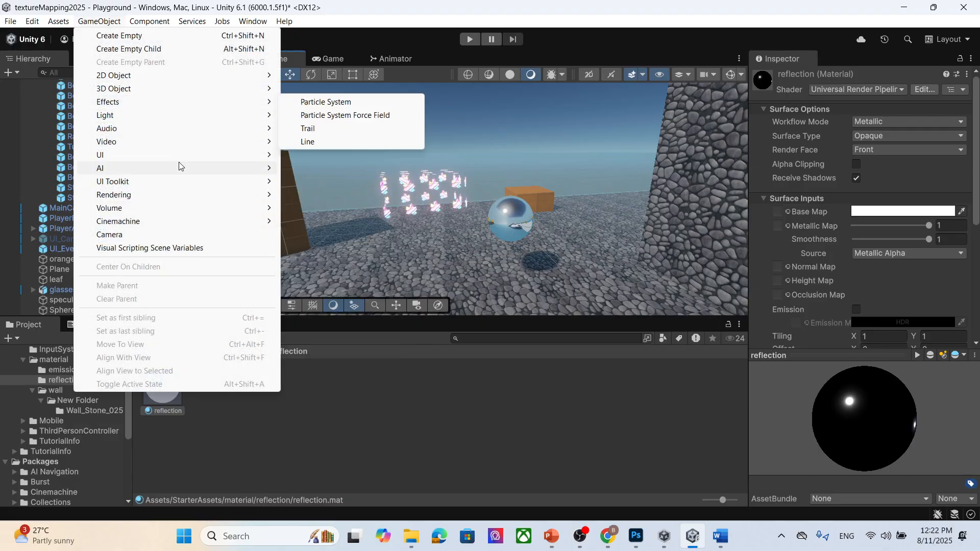
{"action": "mouse_move", "coordinate": [175, 95]}
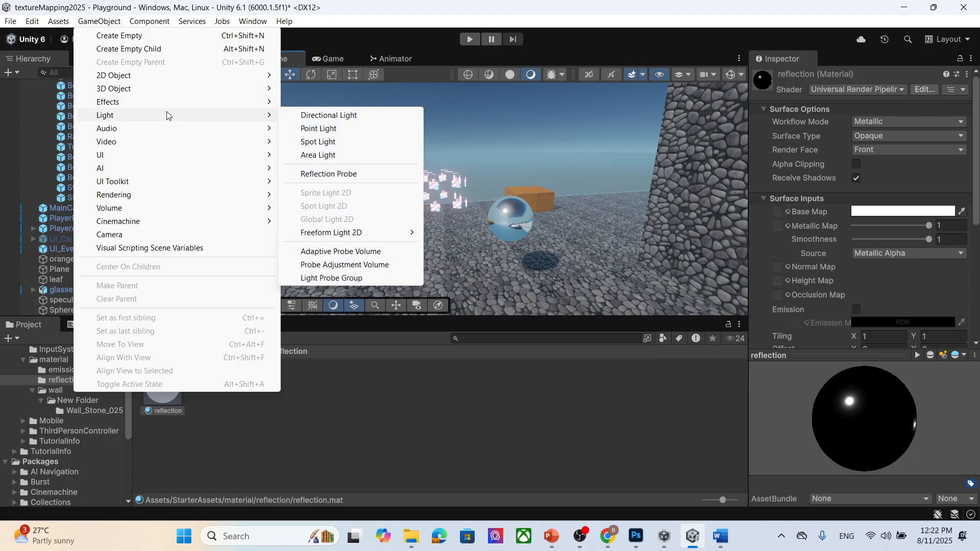
{"action": "left_click", "coordinate": [356, 175]}
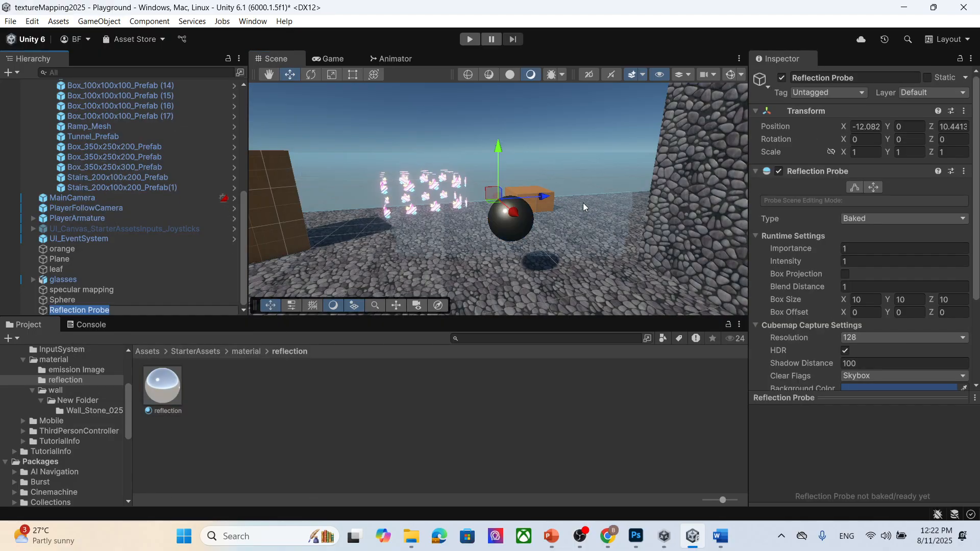
- Set the reflection probe's Type to Realtime and its Refresh Mode to Every frame
{"action": "left_click_drag", "start_coordinate": [515, 218], "coordinate": [585, 251]}
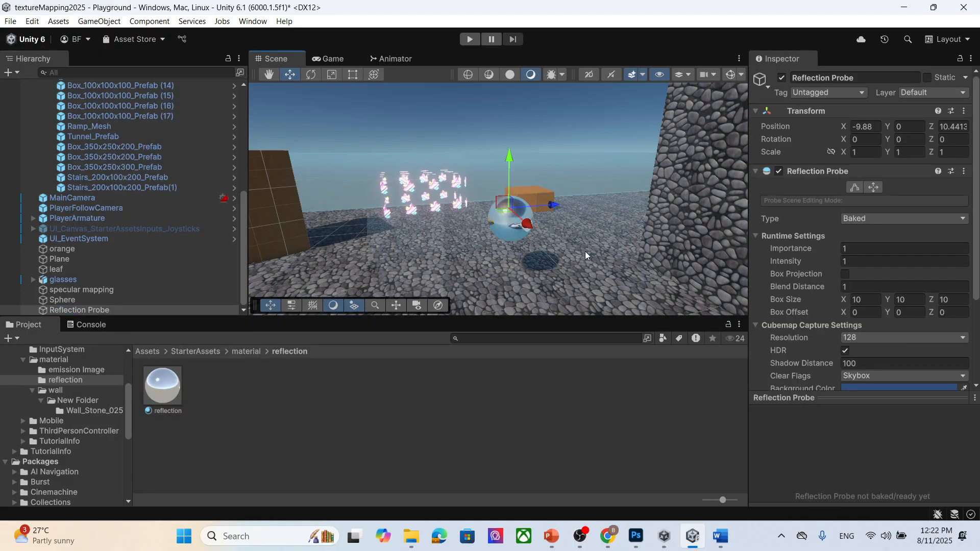
{"action": "left_click", "coordinate": [855, 220]}
{"action": "left_click", "coordinate": [878, 260]}
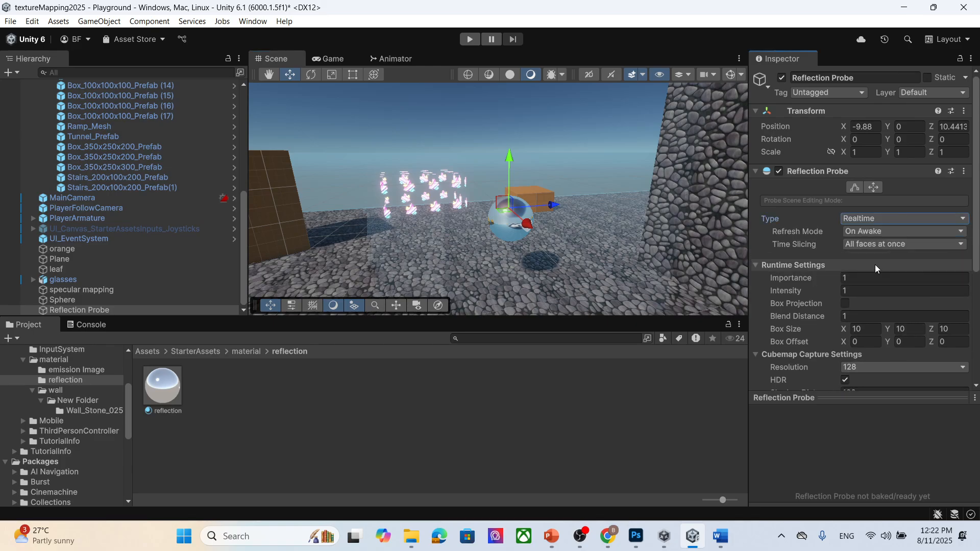
{"action": "left_click", "coordinate": [890, 232]}
{"action": "left_click", "coordinate": [891, 260]}
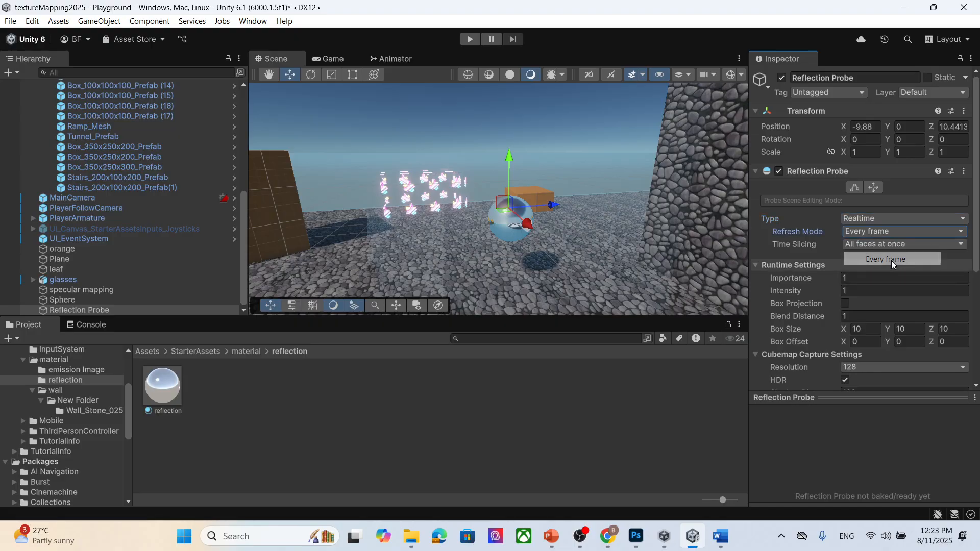
- Move the reflection probe toward the sphere in the scene
{"action": "scroll", "coordinate": [899, 256], "scroll_direction": "down", "scroll_amount": 1}
{"action": "scroll", "coordinate": [899, 252], "scroll_direction": "down", "scroll_amount": 4}
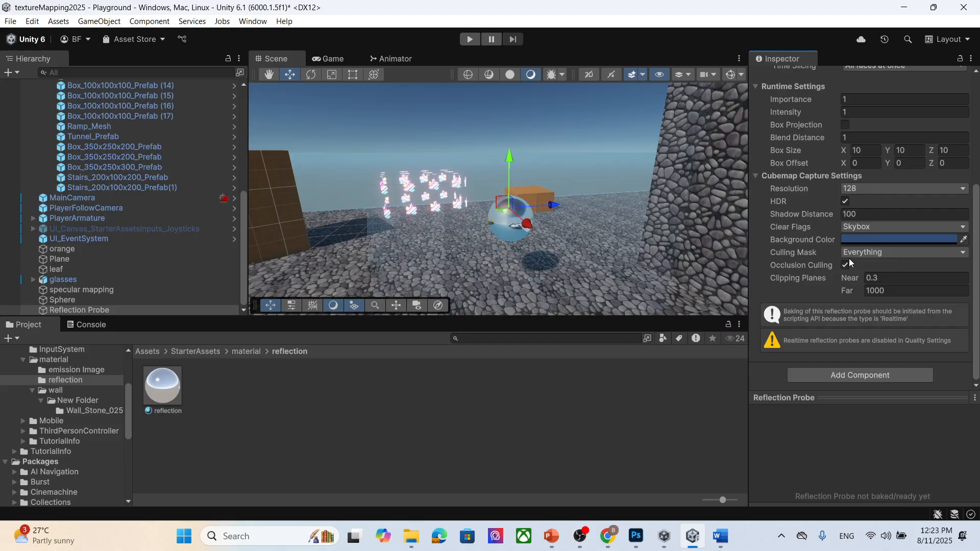
{"action": "mouse_move", "coordinate": [520, 215]}
{"action": "left_mouse_down"}
{"action": "mouse_move", "coordinate": [533, 225]}
{"action": "mouse_move", "coordinate": [509, 202]}
{"action": "mouse_move", "coordinate": [511, 212]}
{"action": "left_mouse_up"}
{"action": "left_click_drag", "start_coordinate": [515, 154], "coordinate": [510, 199]}
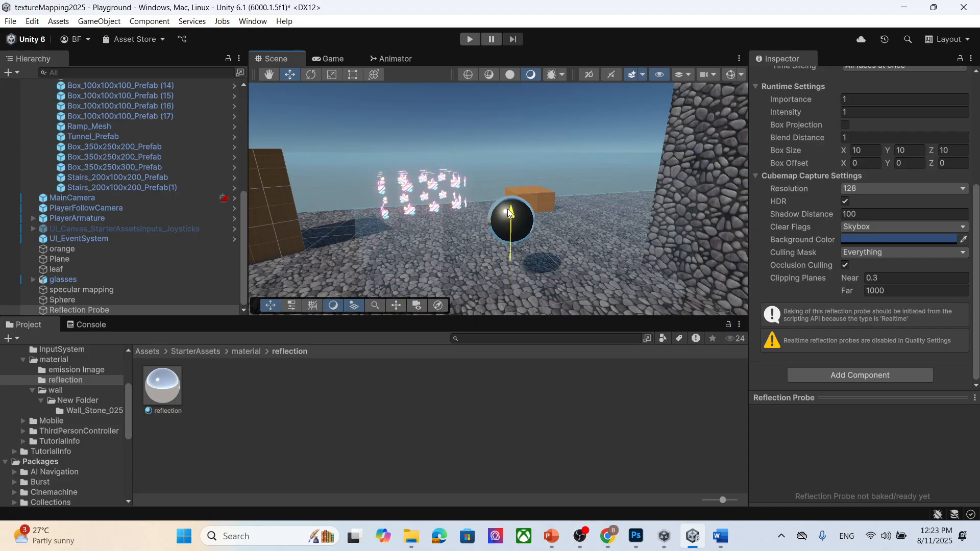
- Copy the sphere's world transform and paste it onto the reflection probe
{"action": "left_click", "coordinate": [115, 311]}
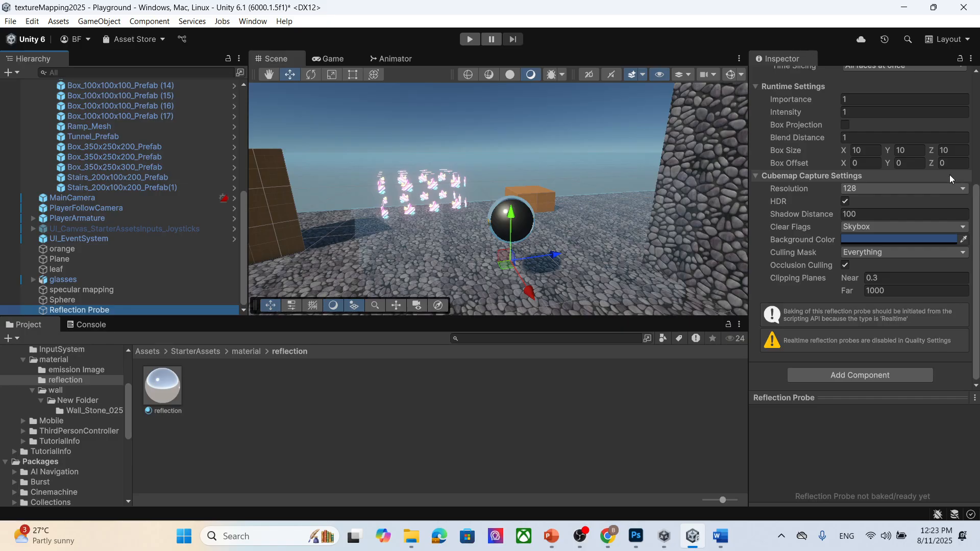
{"action": "left_click", "coordinate": [112, 300]}
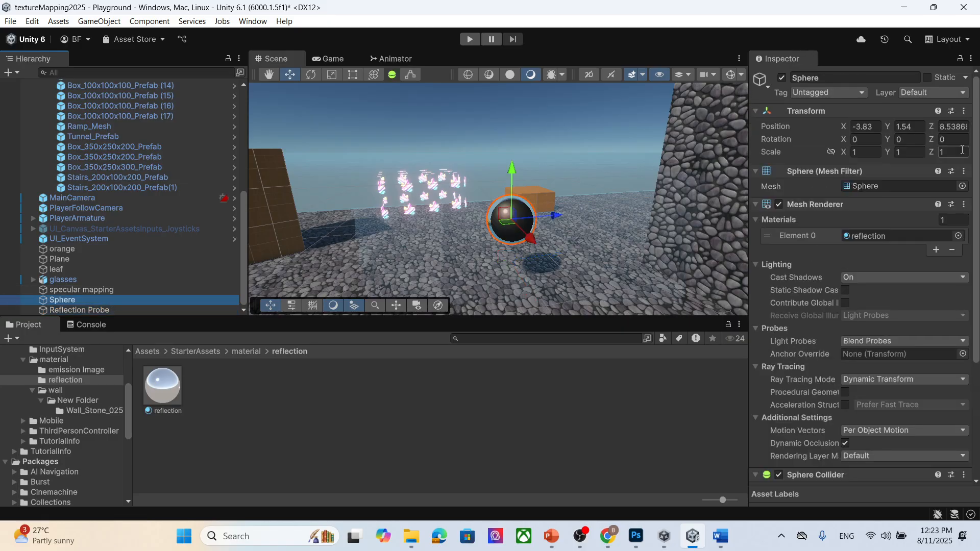
{"action": "left_click", "coordinate": [965, 113]}
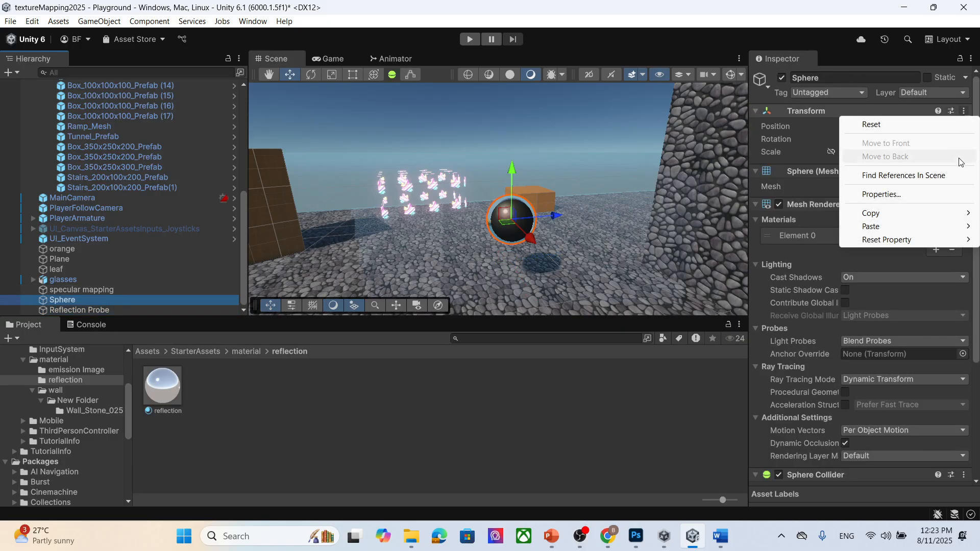
{"action": "mouse_move", "coordinate": [921, 217]}
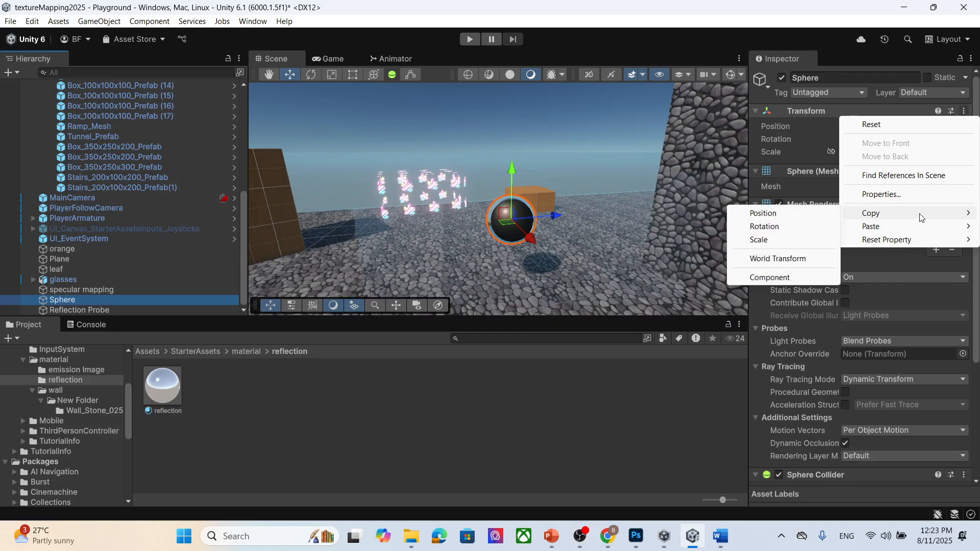
{"action": "left_click", "coordinate": [796, 262]}
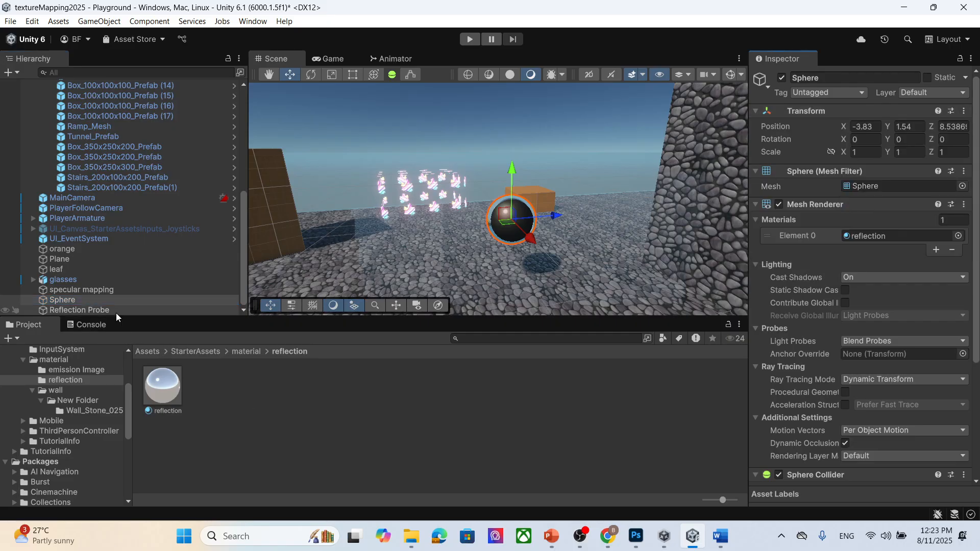
{"action": "left_click", "coordinate": [79, 310]}
{"action": "left_click", "coordinate": [965, 111]}
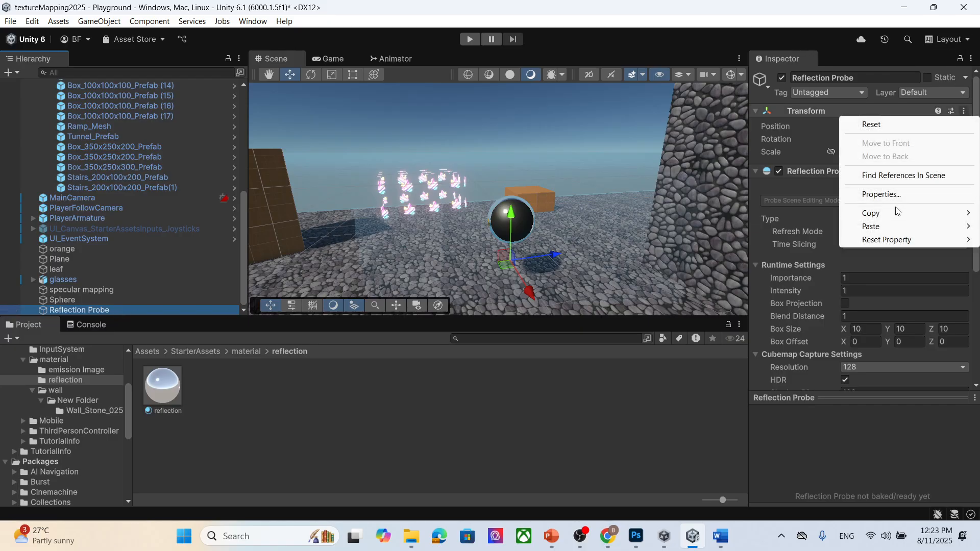
{"action": "mouse_move", "coordinate": [887, 232]}
{"action": "left_click", "coordinate": [767, 272]}
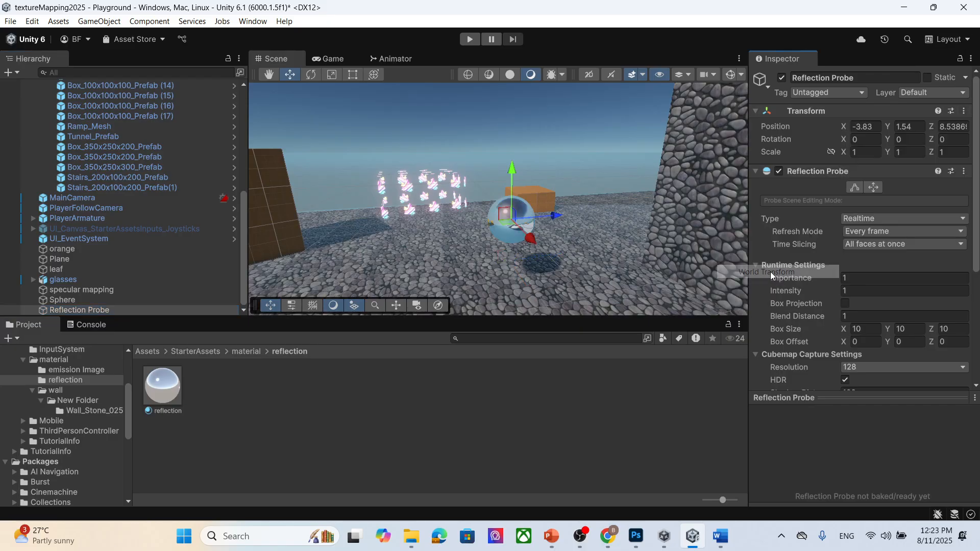
- Examine the reflective sphere in the scene and the reflection probe's settings
{"action": "left_click", "coordinate": [97, 300]}
{"action": "left_click", "coordinate": [108, 310]}
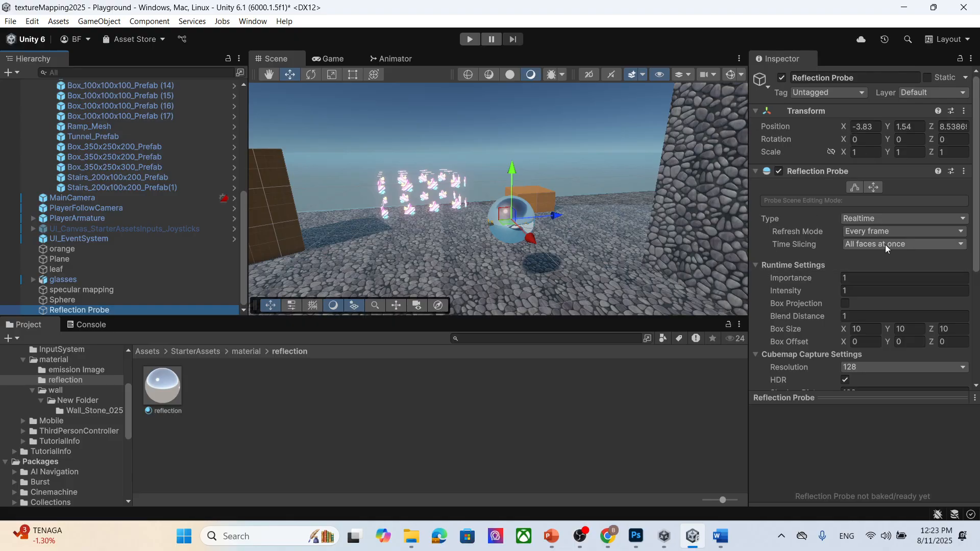
{"action": "scroll", "coordinate": [544, 238], "scroll_direction": "up", "scroll_amount": 6}
{"action": "scroll", "coordinate": [562, 240], "scroll_direction": "down", "scroll_amount": 4}
{"action": "middle_click_drag", "start_coordinate": [545, 270], "coordinate": [532, 261]}
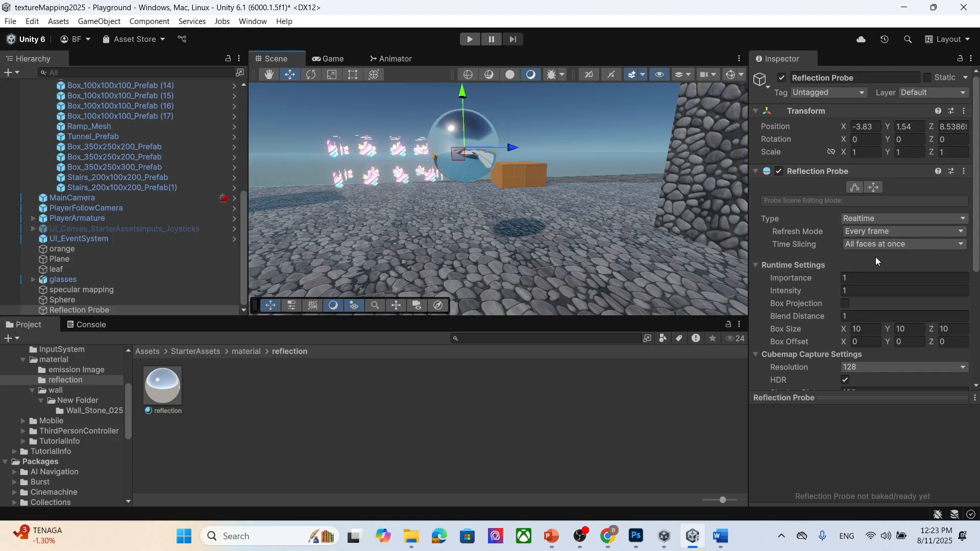
{"action": "scroll", "coordinate": [875, 256], "scroll_direction": "down", "scroll_amount": 3}
{"action": "scroll", "coordinate": [875, 258], "scroll_direction": "down", "scroll_amount": 5}
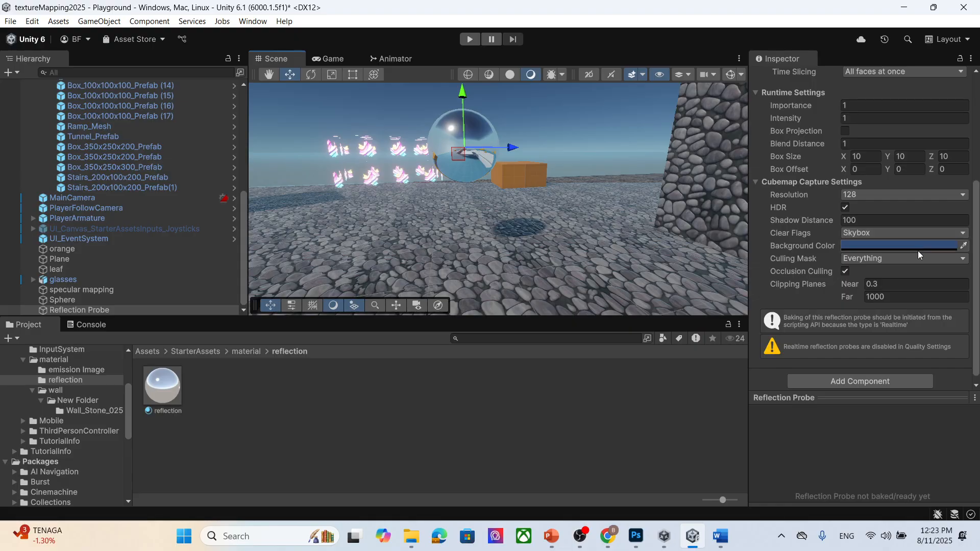
{"action": "scroll", "coordinate": [917, 250], "scroll_direction": "down", "scroll_amount": 1}
{"action": "scroll", "coordinate": [918, 250], "scroll_direction": "up", "scroll_amount": 6}
{"action": "scroll", "coordinate": [918, 250], "scroll_direction": "down", "scroll_amount": 6}
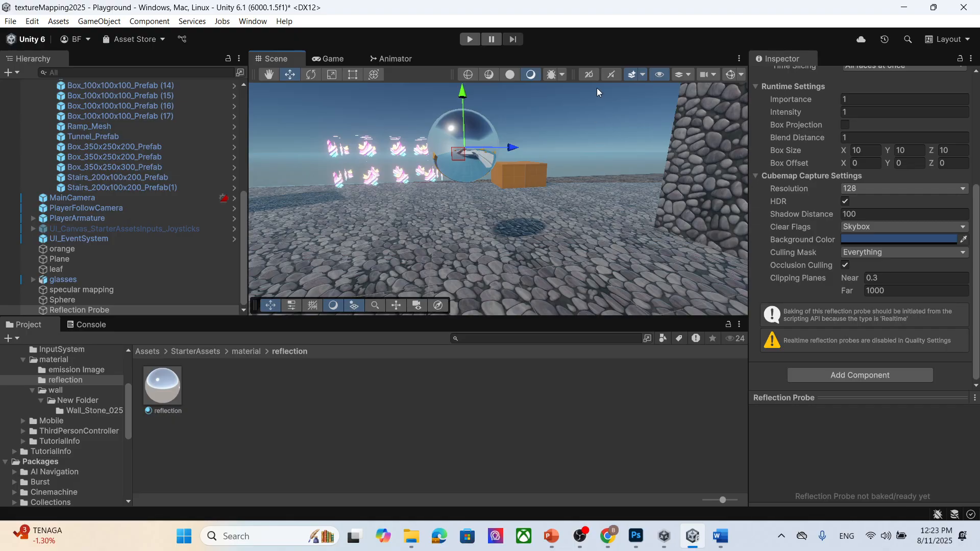
- Enter Play mode and walk the character around to test the sphere's reflections, then exit Play mode
{"action": "left_click", "coordinate": [472, 40]}
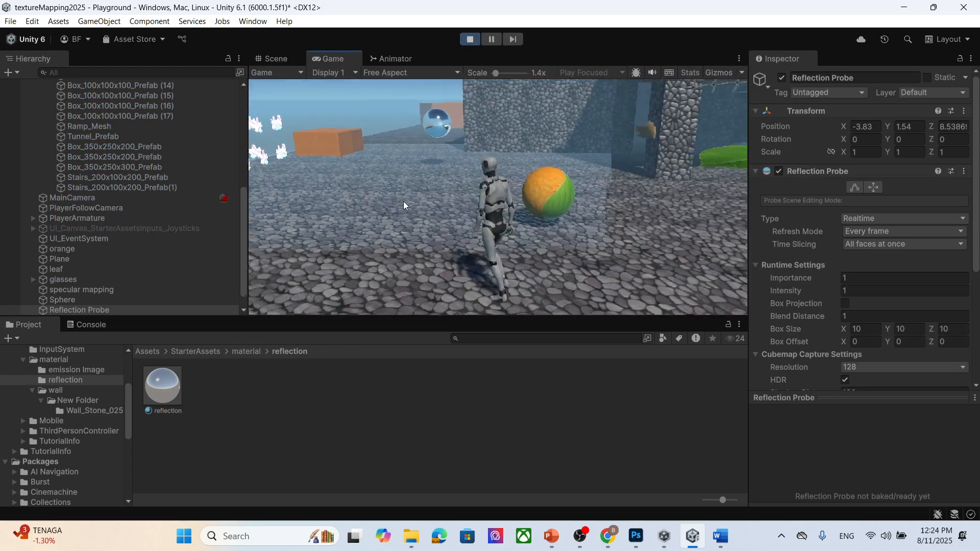
{"action": "key", "text": "w"}
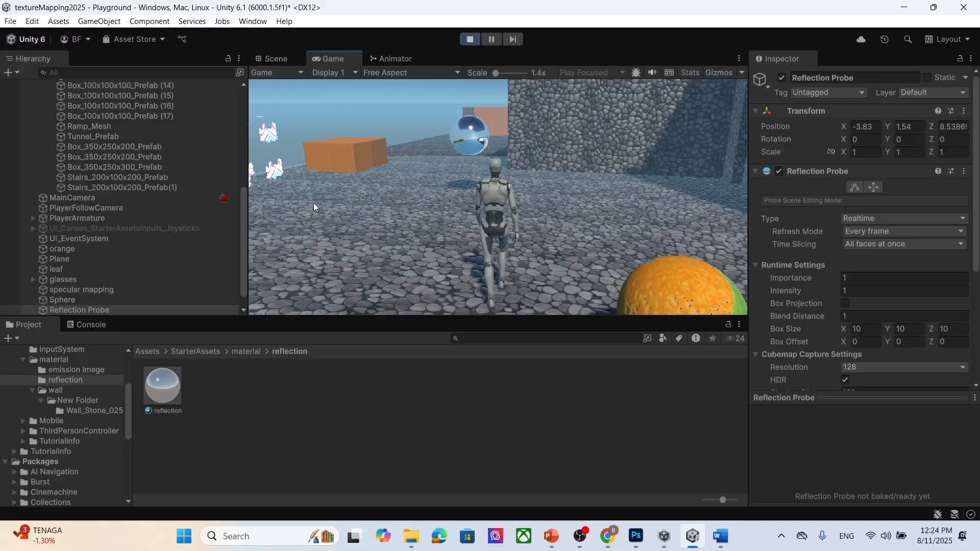
{"action": "key", "text": "w"}
{"action": "key", "text": "w"}
{"action": "key", "text": "s"}
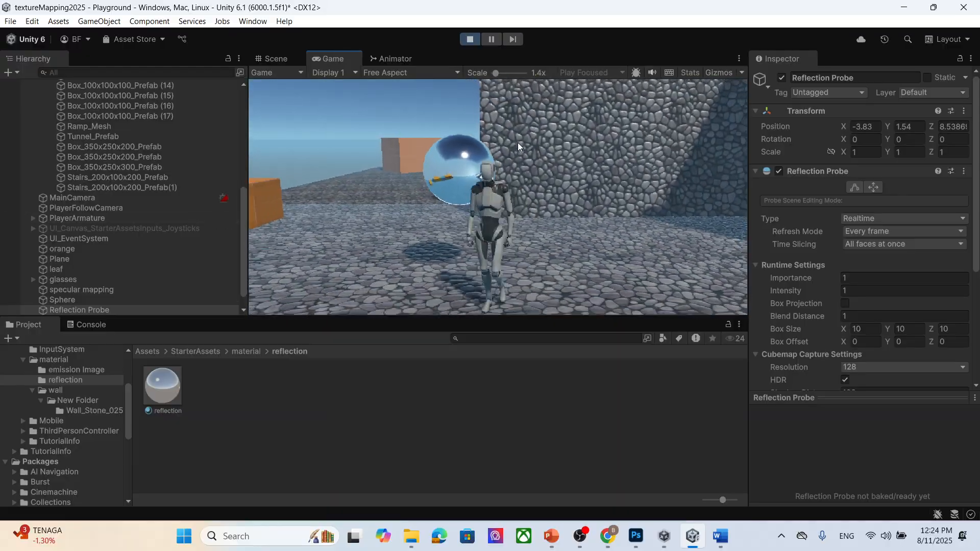
{"action": "left_click", "coordinate": [469, 39]}
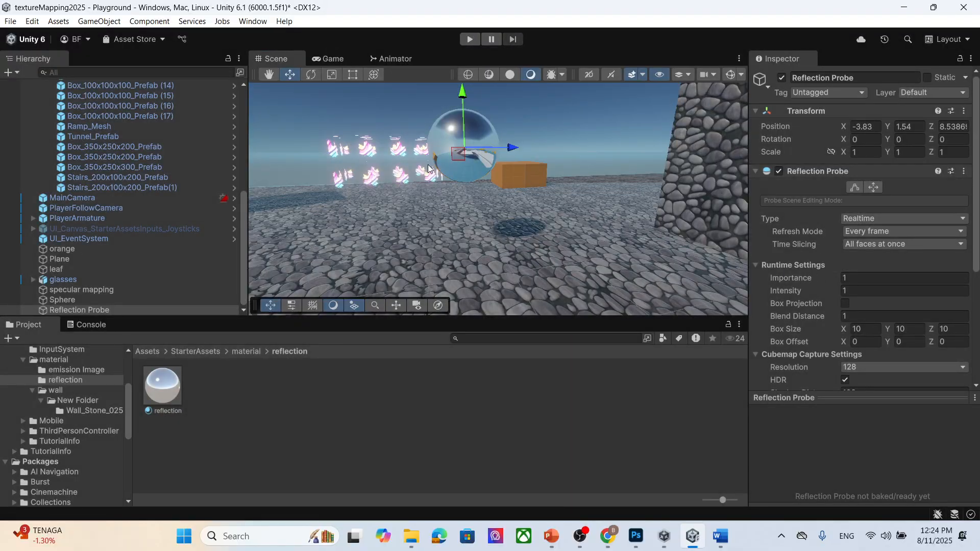
- Switch the probe's Time Slicing to Individual faces and back to All faces at once
{"action": "left_click", "coordinate": [137, 311]}
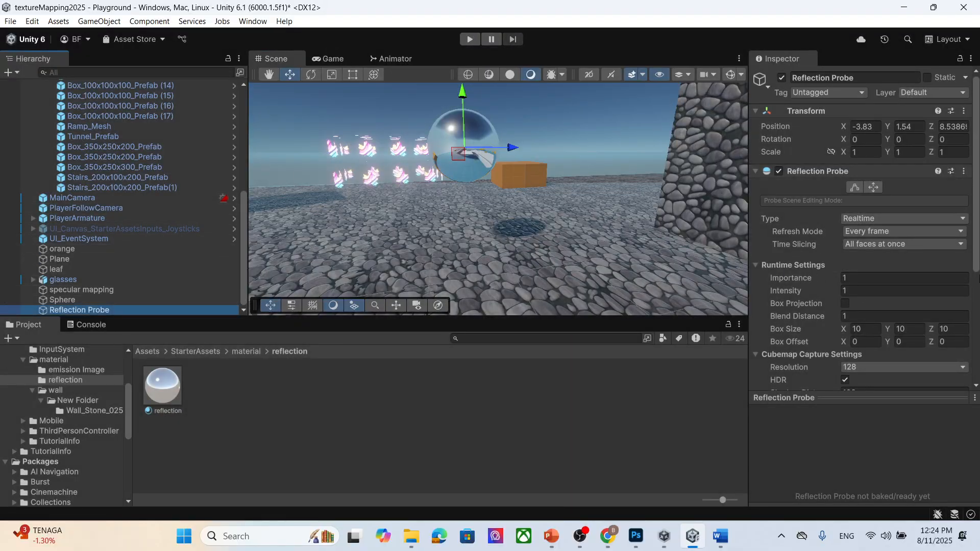
{"action": "scroll", "coordinate": [867, 204], "scroll_direction": "down", "scroll_amount": 3}
{"action": "left_click", "coordinate": [867, 162]}
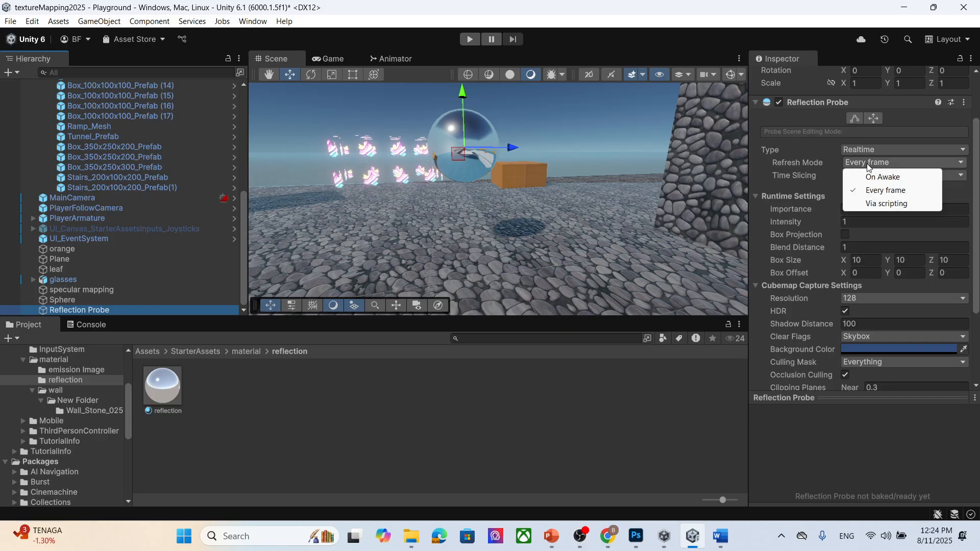
{"action": "left_click", "coordinate": [970, 193]}
{"action": "left_click", "coordinate": [936, 175]}
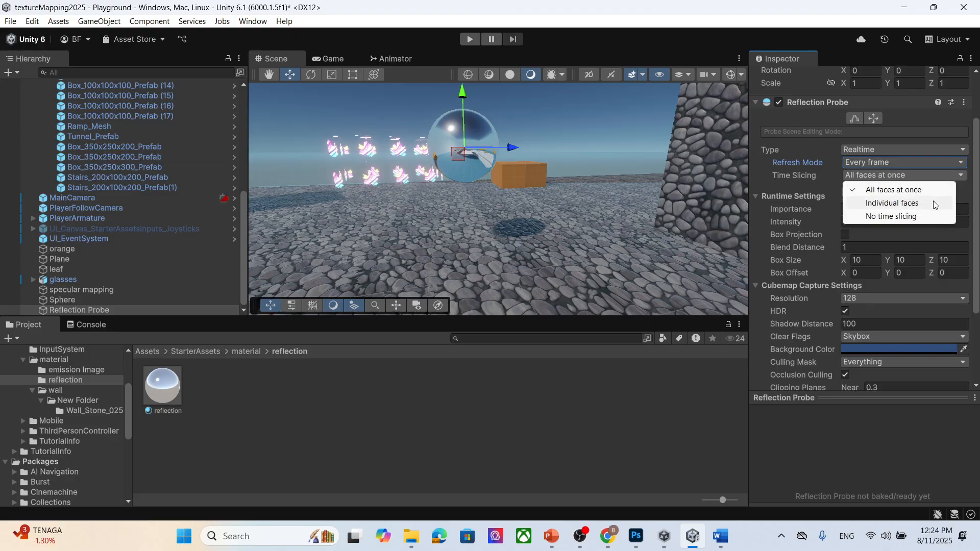
{"action": "left_click", "coordinate": [935, 203]}
{"action": "left_click", "coordinate": [914, 175]}
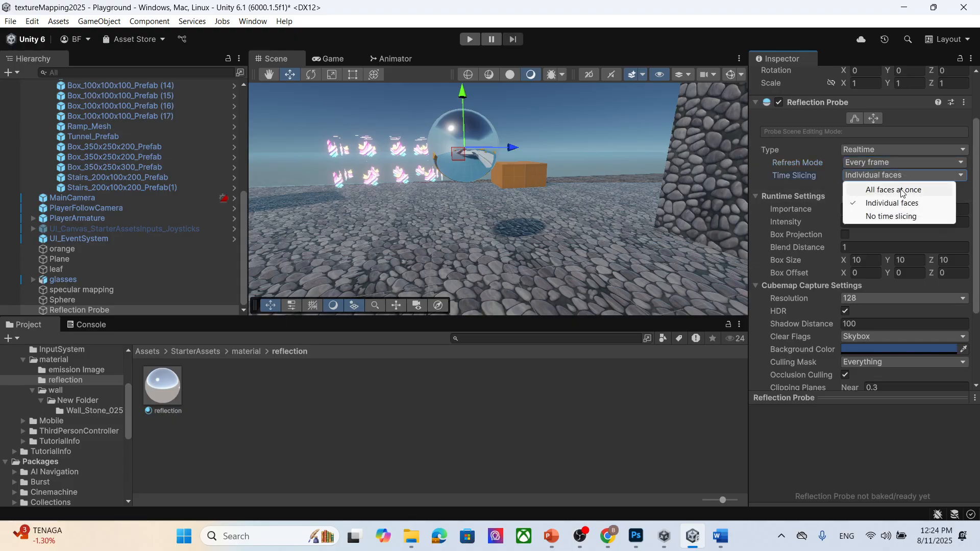
{"action": "left_click", "coordinate": [903, 190]}
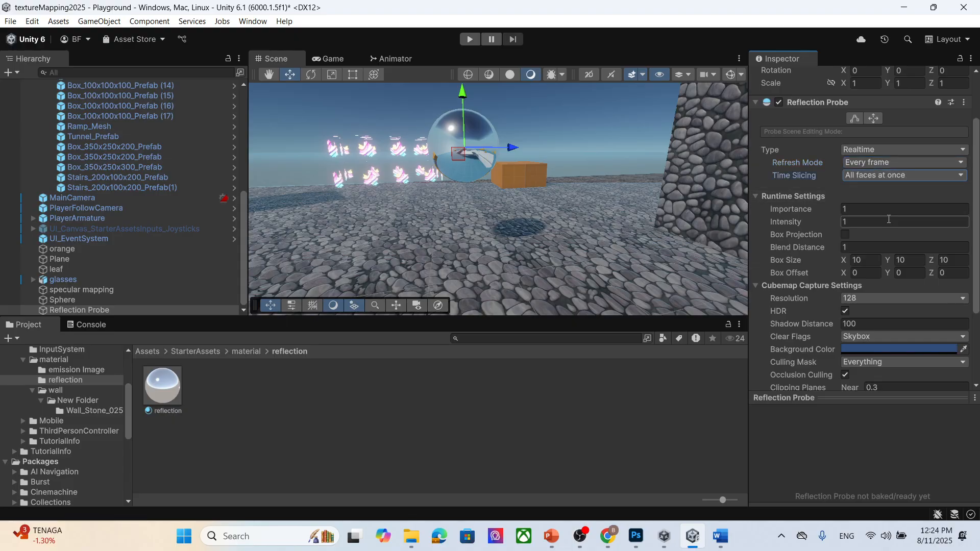
- Try enabling Box Projection on the reflection probe
{"action": "scroll", "coordinate": [890, 212], "scroll_direction": "down", "scroll_amount": 2}
{"action": "left_click", "coordinate": [846, 199]}
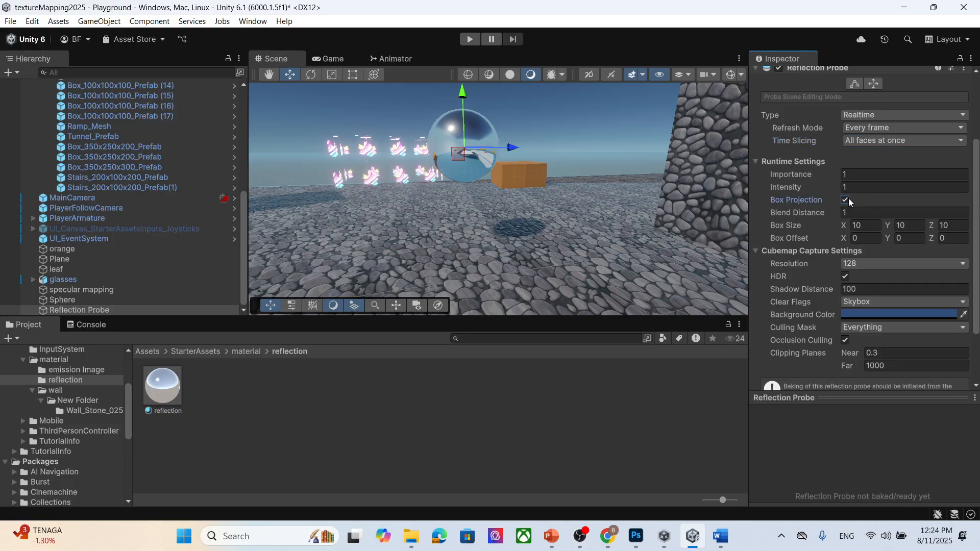
{"action": "scroll", "coordinate": [940, 245], "scroll_direction": "down", "scroll_amount": 4}
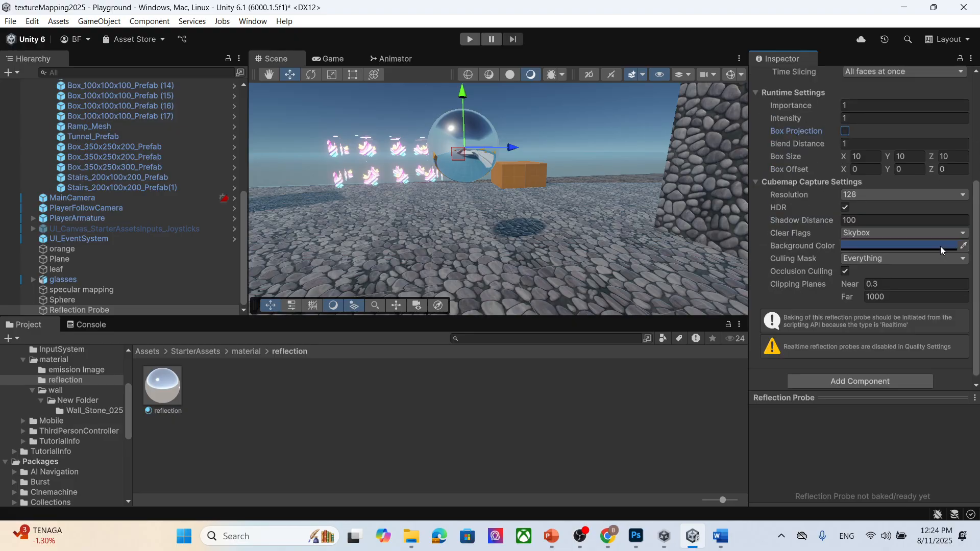
{"action": "scroll", "coordinate": [472, 168], "scroll_direction": "down", "scroll_amount": 10}
{"action": "scroll", "coordinate": [473, 202], "scroll_direction": "up", "scroll_amount": 5}
{"action": "scroll", "coordinate": [391, 208], "scroll_direction": "down", "scroll_amount": 2}
- Parent the Reflection Probe under the Sphere in the hierarchy
{"action": "middle_click_drag", "start_coordinate": [375, 209], "coordinate": [402, 211]}
{"action": "left_click_drag", "start_coordinate": [570, 191], "coordinate": [490, 219]}
{"action": "scroll", "coordinate": [375, 203], "scroll_direction": "down", "scroll_amount": 4}
{"action": "middle_click_drag", "start_coordinate": [490, 219], "coordinate": [455, 235]}
{"action": "left_click", "coordinate": [533, 174]}
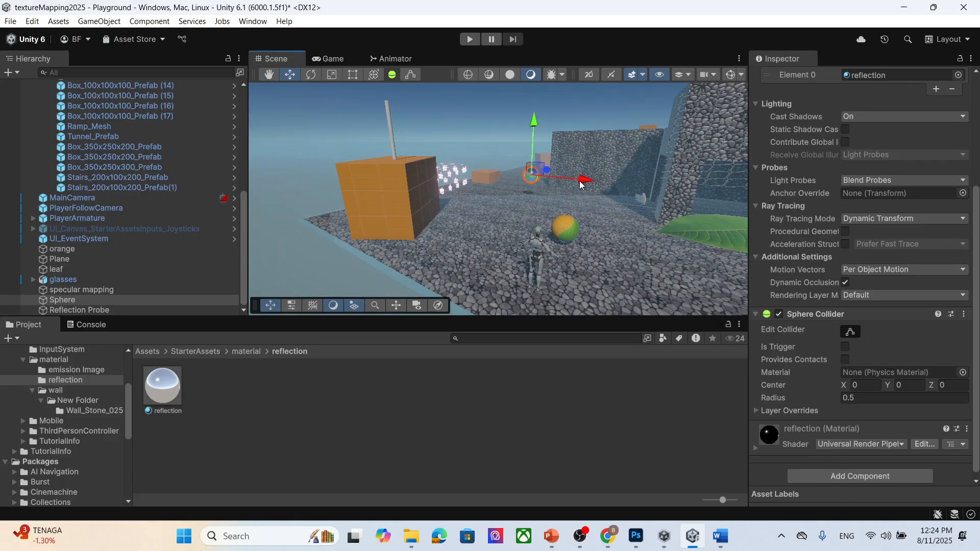
{"action": "left_click", "coordinate": [434, 222]}
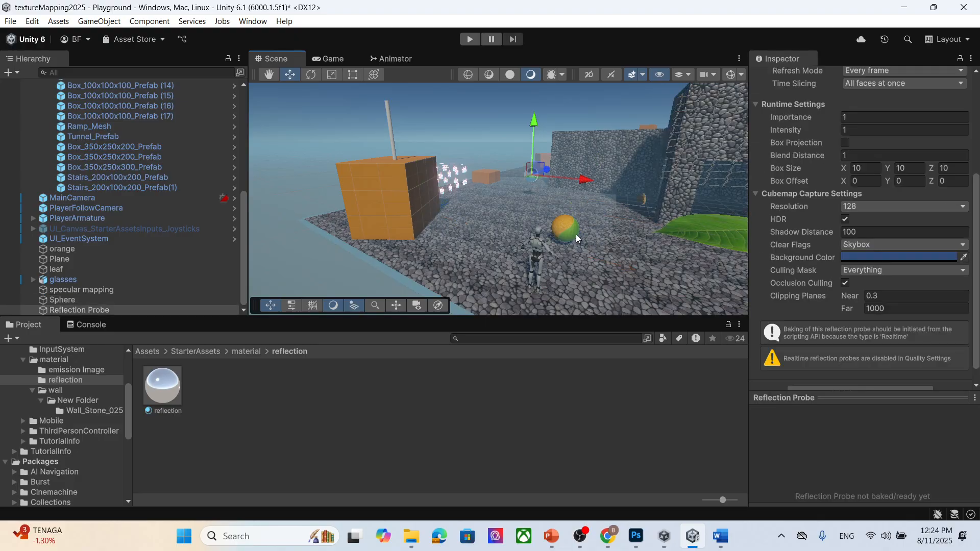
{"action": "scroll", "coordinate": [932, 201], "scroll_direction": "up", "scroll_amount": 5}
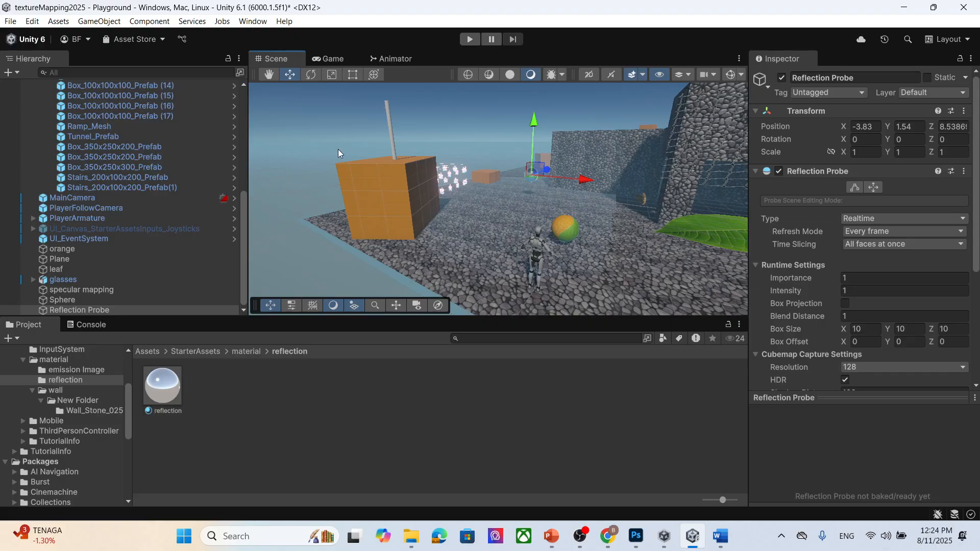
{"action": "left_click", "coordinate": [149, 298]}
{"action": "left_click_drag", "start_coordinate": [119, 312], "coordinate": [73, 299]}
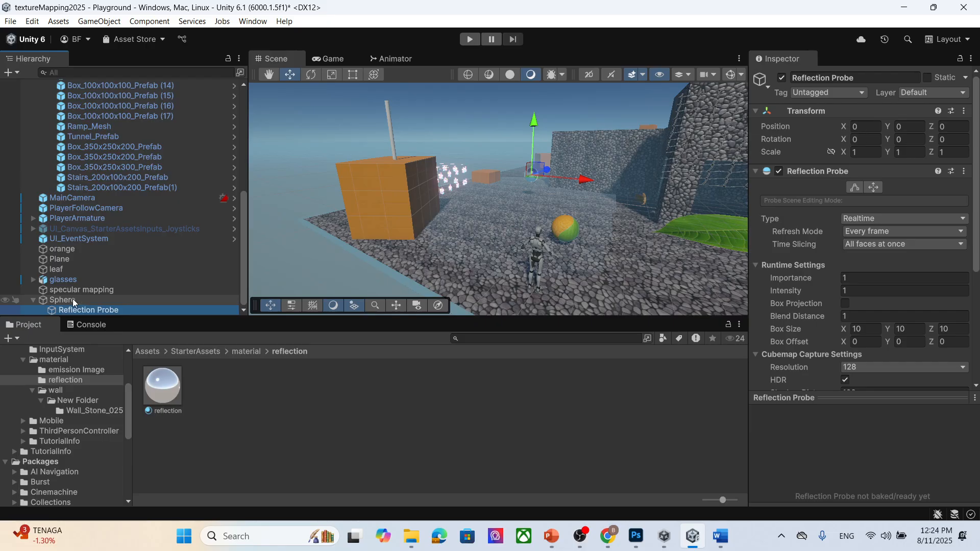
- Select the sphere and review its reflection material's surface settings
{"action": "left_click", "coordinate": [73, 300]}
{"action": "scroll", "coordinate": [892, 232], "scroll_direction": "down", "scroll_amount": 6}
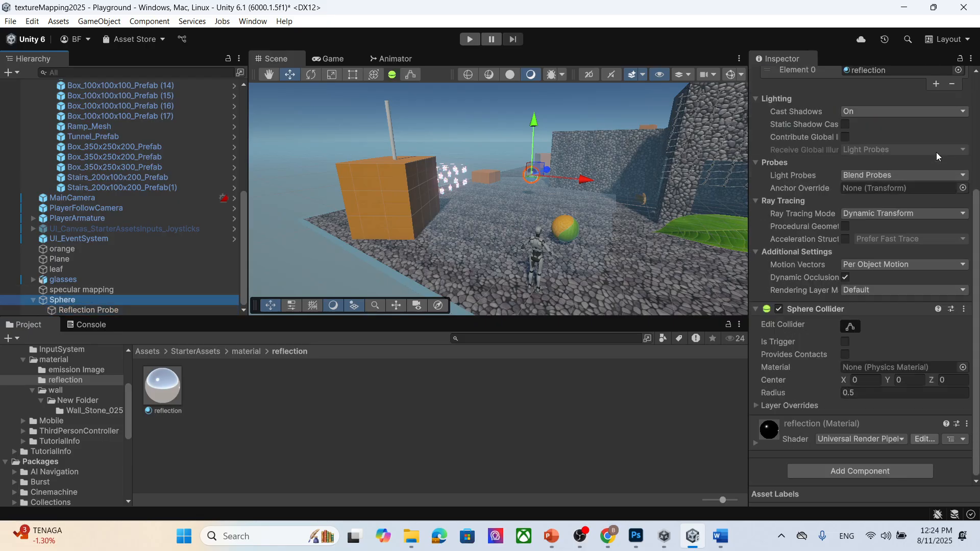
{"action": "left_click", "coordinate": [756, 443]}
{"action": "scroll", "coordinate": [889, 301], "scroll_direction": "down", "scroll_amount": 6}
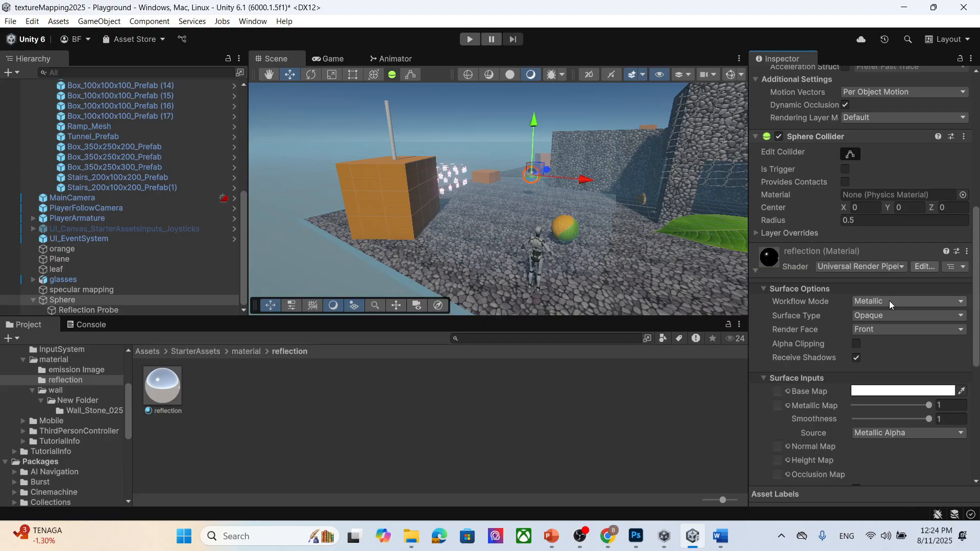
{"action": "scroll", "coordinate": [950, 178], "scroll_direction": "down", "scroll_amount": 3}
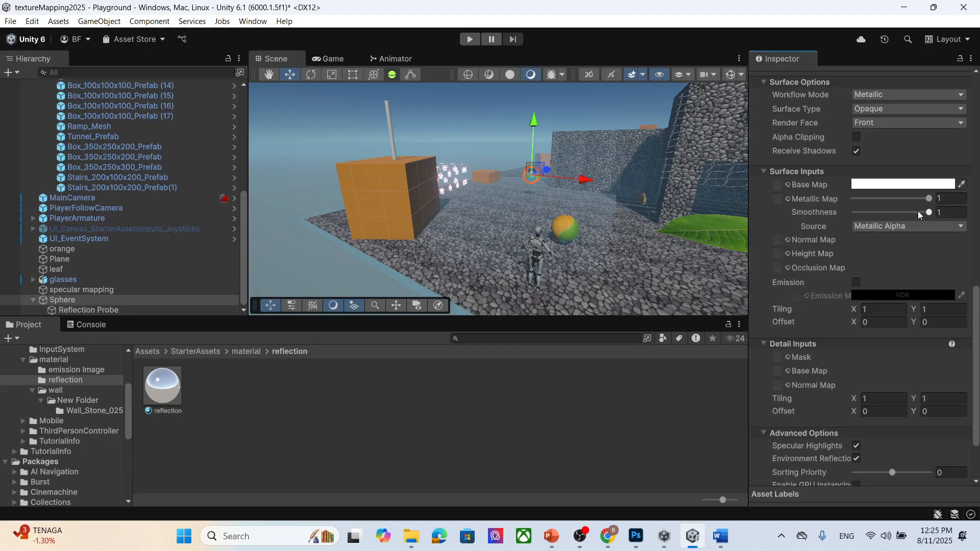
{"action": "scroll", "coordinate": [574, 229], "scroll_direction": "up", "scroll_amount": 6}
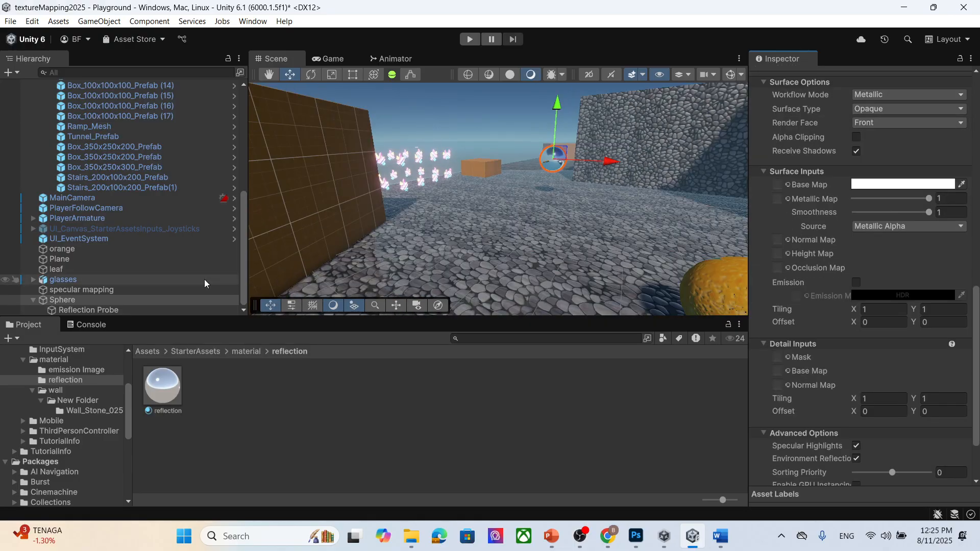
- Orbit and zoom around the sphere in the scene to examine its reflection
{"action": "scroll", "coordinate": [506, 188], "scroll_direction": "down", "scroll_amount": 5}
{"action": "right_click_drag", "start_coordinate": [498, 229], "coordinate": [565, 278]}
{"action": "middle_click_drag", "start_coordinate": [522, 245], "coordinate": [539, 268]}
{"action": "left_click_drag", "start_coordinate": [531, 174], "coordinate": [510, 299]}
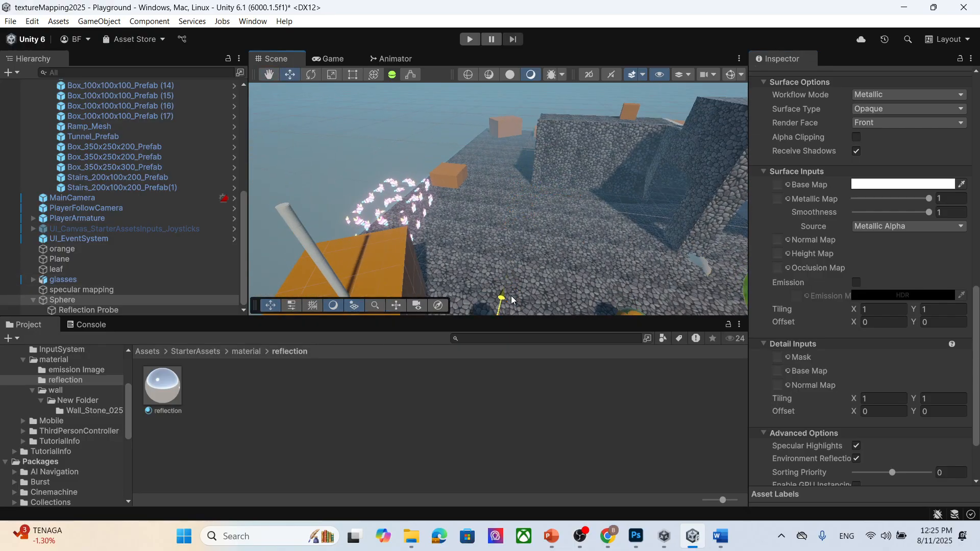
{"action": "scroll", "coordinate": [541, 284], "scroll_direction": "down", "scroll_amount": 5}
{"action": "middle_click_drag", "start_coordinate": [548, 274], "coordinate": [545, 236]}
{"action": "scroll", "coordinate": [432, 235], "scroll_direction": "up", "scroll_amount": 5}
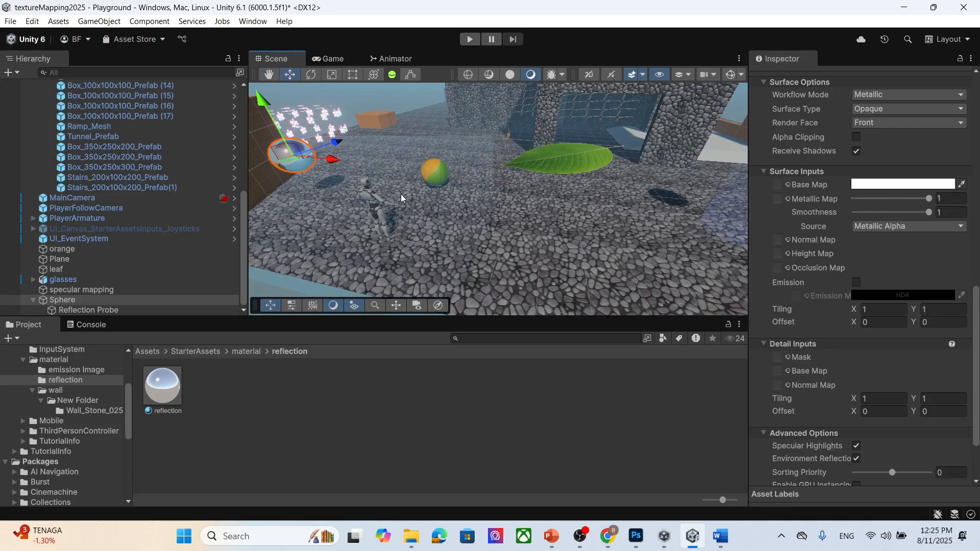
{"action": "left_click_drag", "start_coordinate": [335, 155], "coordinate": [439, 191]}
{"action": "scroll", "coordinate": [431, 231], "scroll_direction": "up", "scroll_amount": 8}
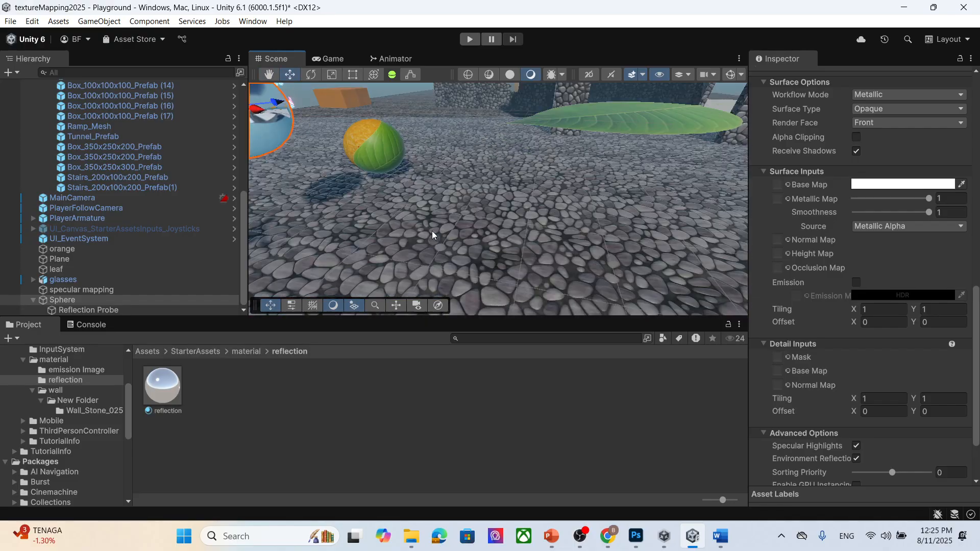
{"action": "scroll", "coordinate": [399, 234], "scroll_direction": "down", "scroll_amount": 10}
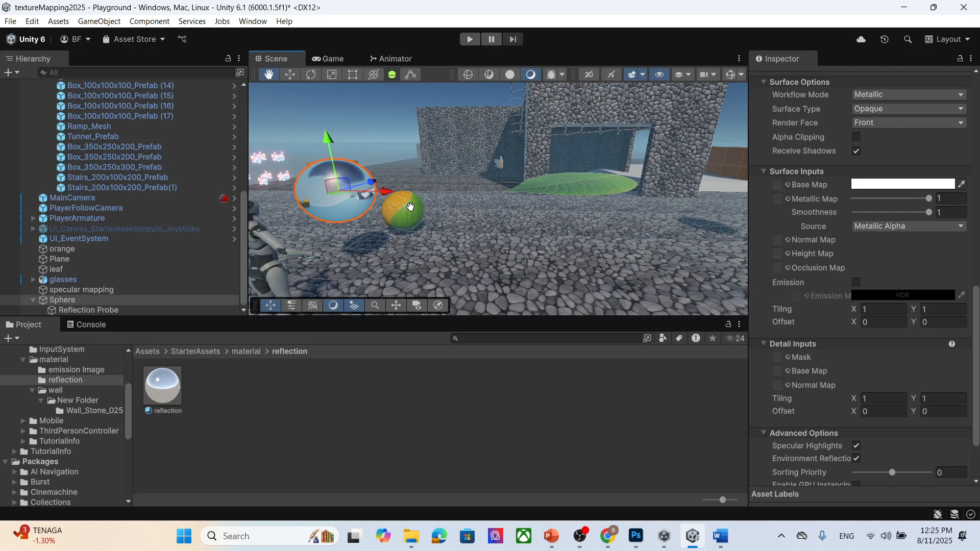
{"action": "scroll", "coordinate": [351, 224], "scroll_direction": "down", "scroll_amount": 2}
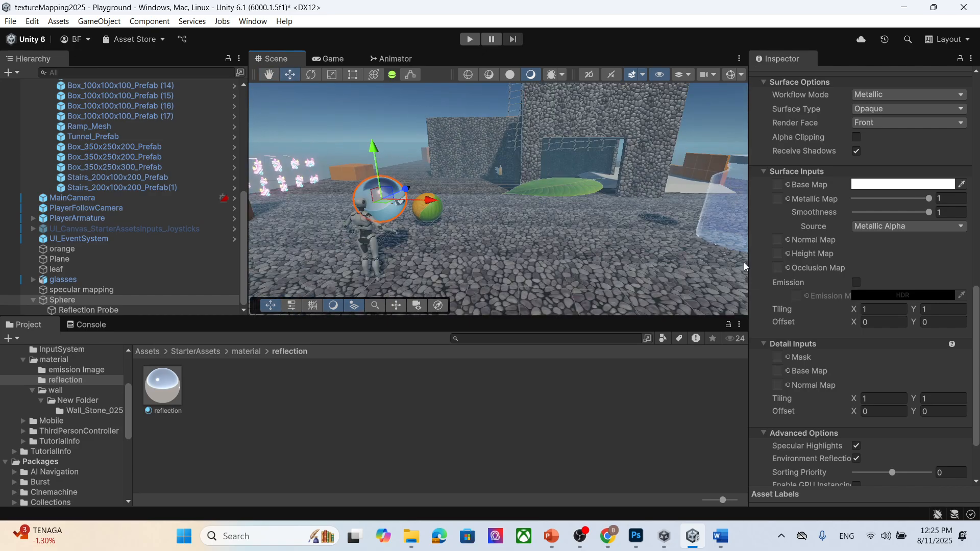
{"action": "scroll", "coordinate": [900, 325], "scroll_direction": "down", "scroll_amount": 3}
- Select the sphere's reflection probe and enable realtime reflection probes in the quality settings from its warning
{"action": "left_click", "coordinate": [160, 394]}
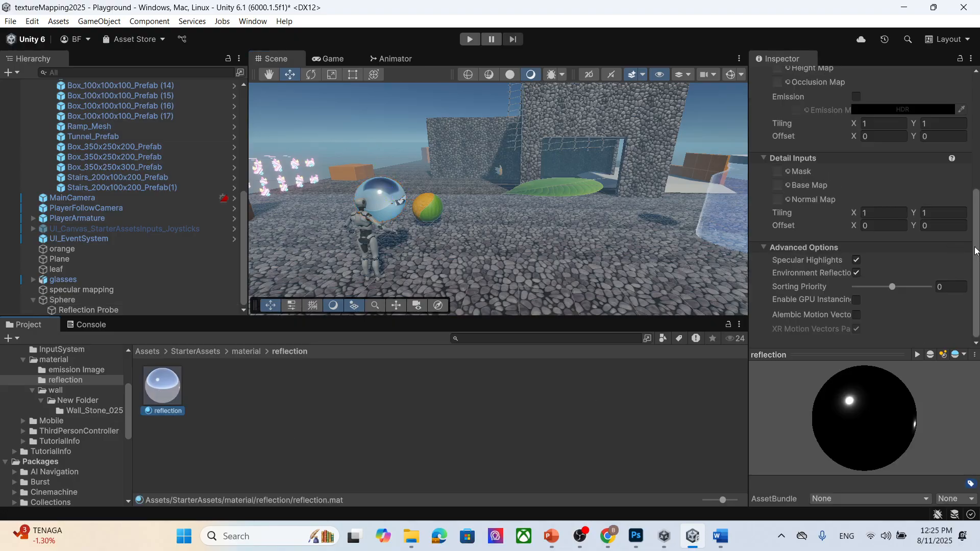
{"action": "scroll", "coordinate": [884, 284], "scroll_direction": "up", "scroll_amount": 6}
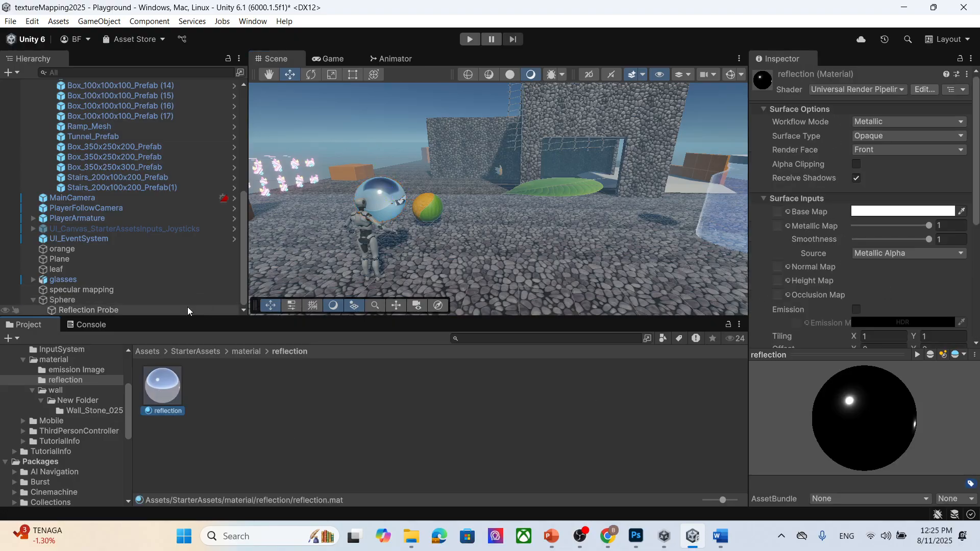
{"action": "left_click", "coordinate": [171, 299]}
{"action": "scroll", "coordinate": [893, 355], "scroll_direction": "down", "scroll_amount": 12}
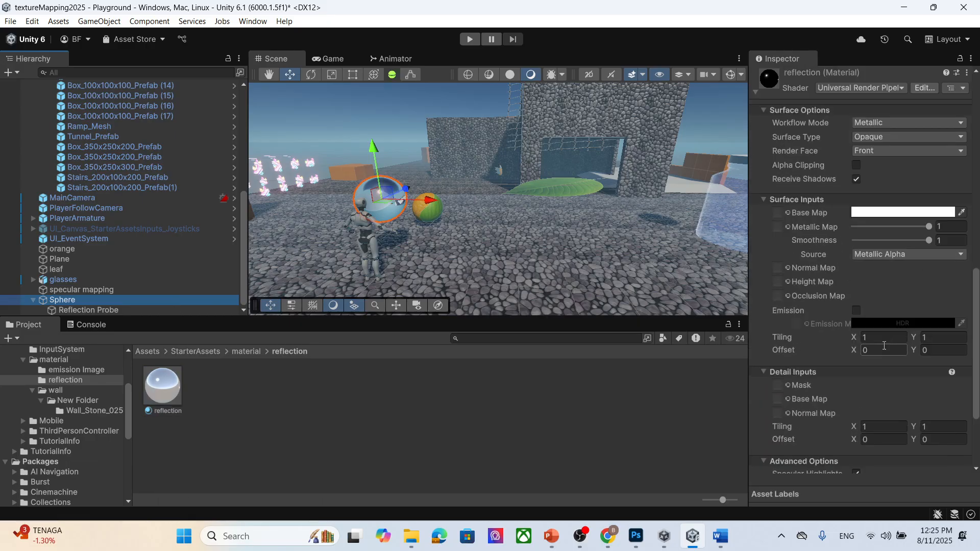
{"action": "left_click", "coordinate": [94, 309]}
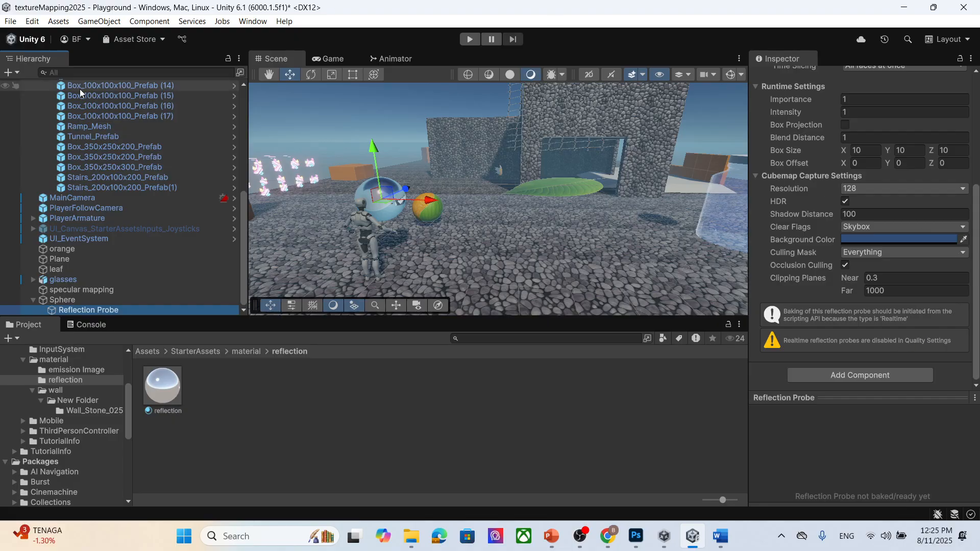
{"action": "left_click", "coordinate": [9, 21]}
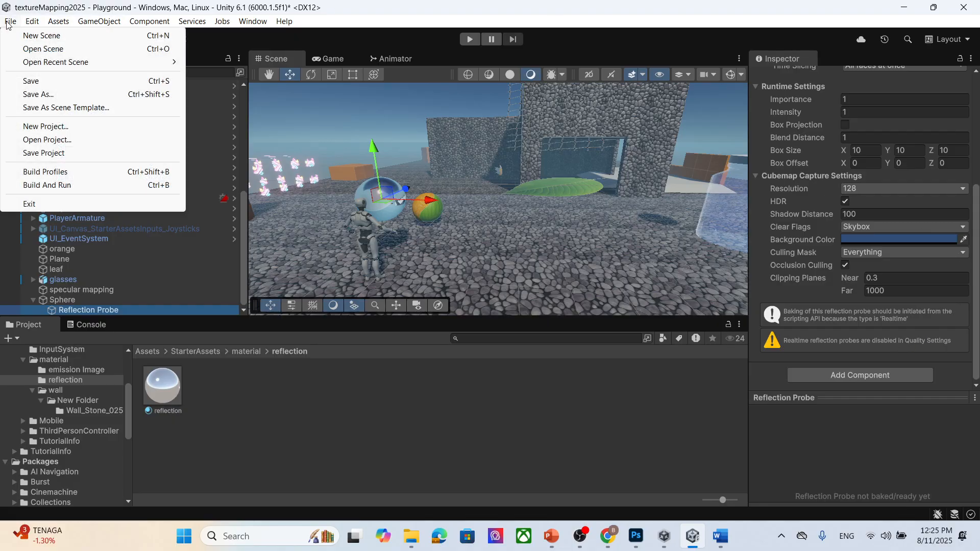
{"action": "mouse_move", "coordinate": [30, 25]}
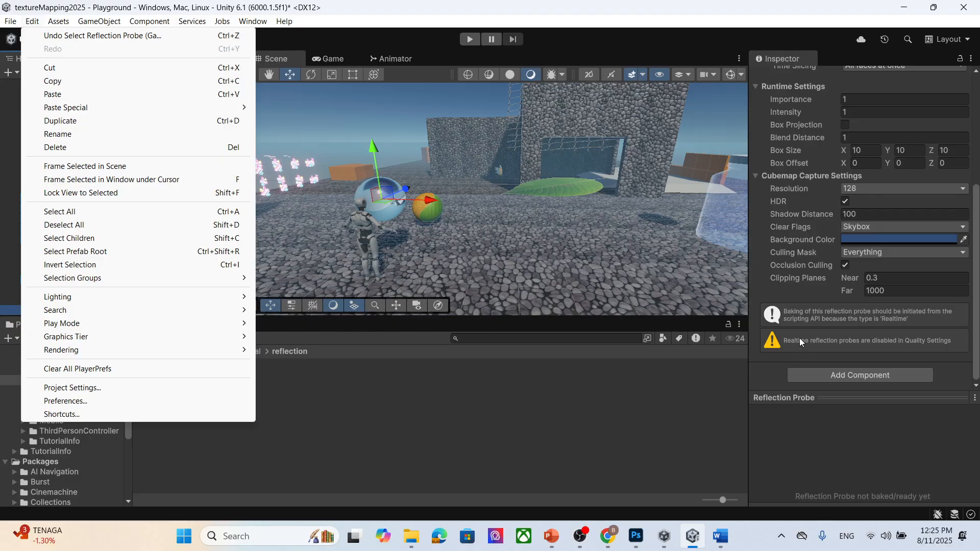
{"action": "left_click", "coordinate": [780, 350]}
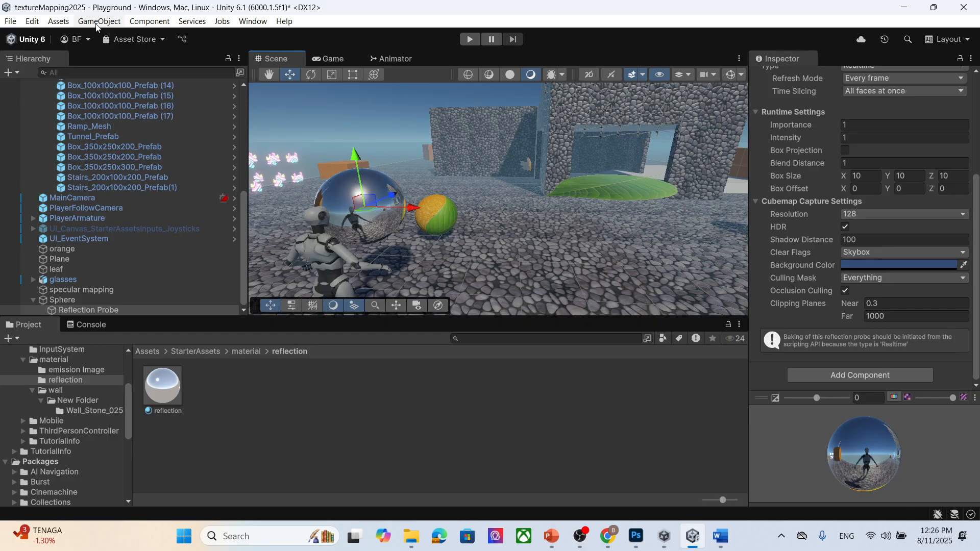
- Open the Quality page of Project Settings to check the Realtime Reflection Probes option, then close it
{"action": "left_click", "coordinate": [10, 21]}
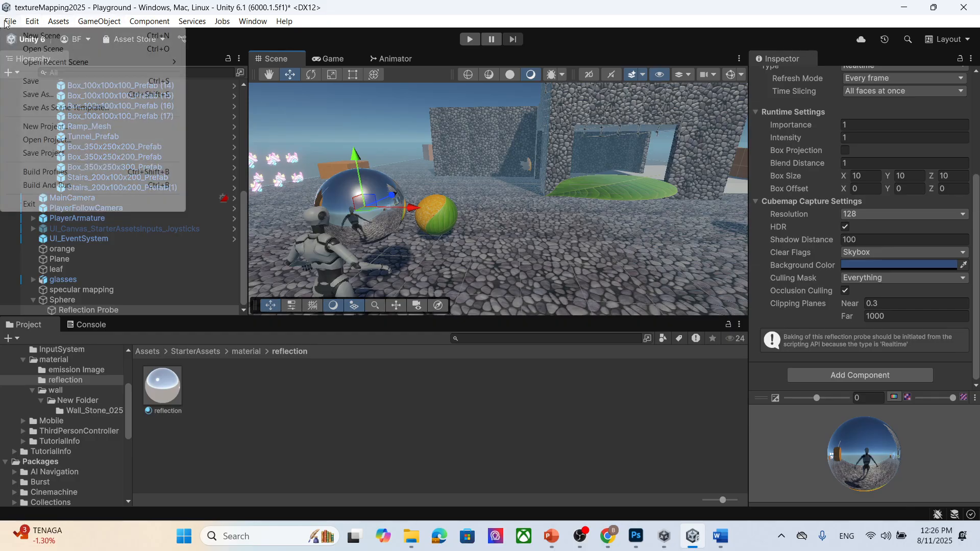
{"action": "mouse_move", "coordinate": [36, 24]}
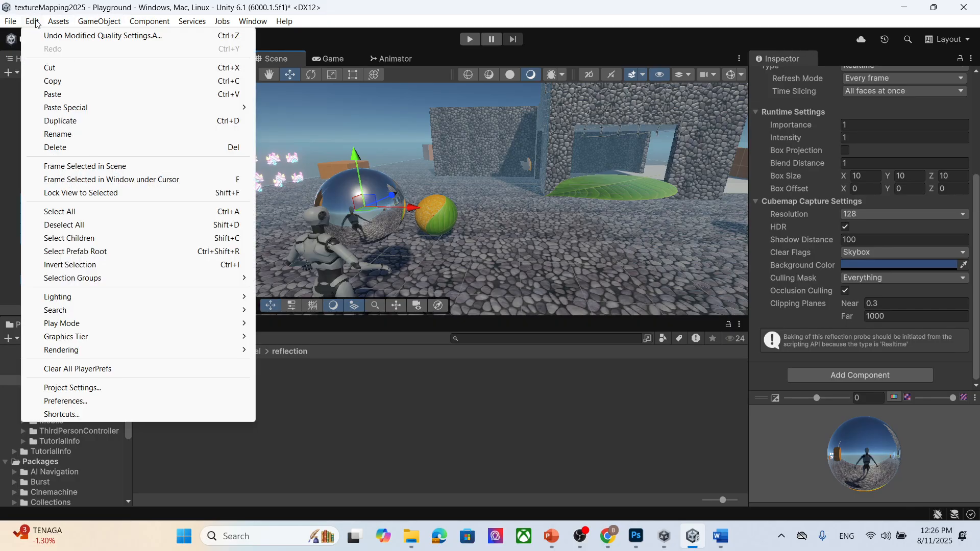
{"action": "left_click", "coordinate": [157, 390]}
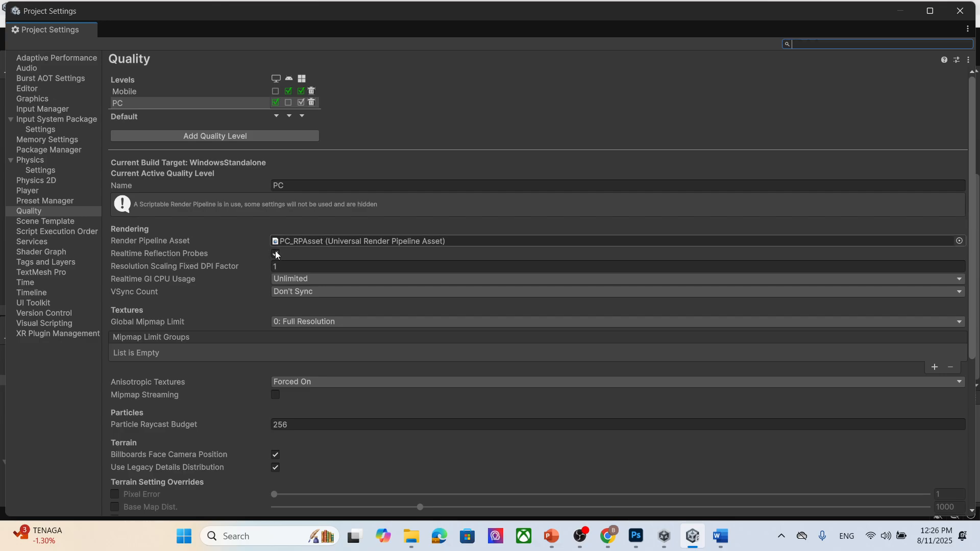
{"action": "left_click", "coordinate": [960, 11]}
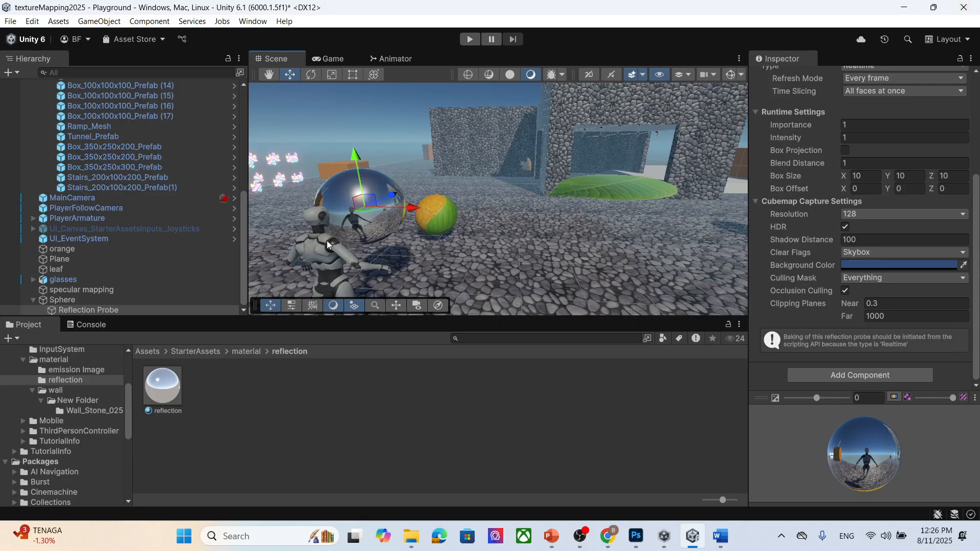
- Enter Play mode and walk the character around the reflective sphere, then stop playing
{"action": "left_click", "coordinate": [469, 39]}
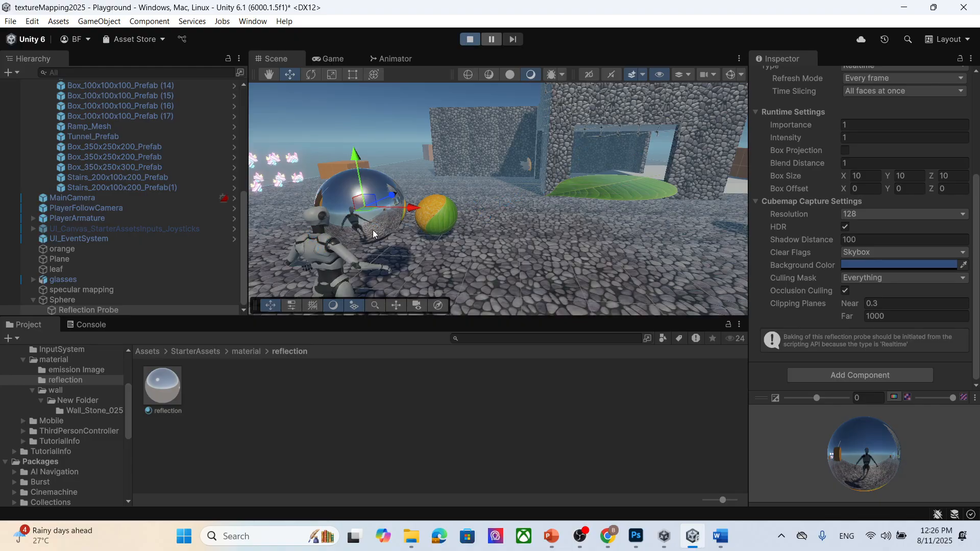
{"action": "key", "text": "w"}
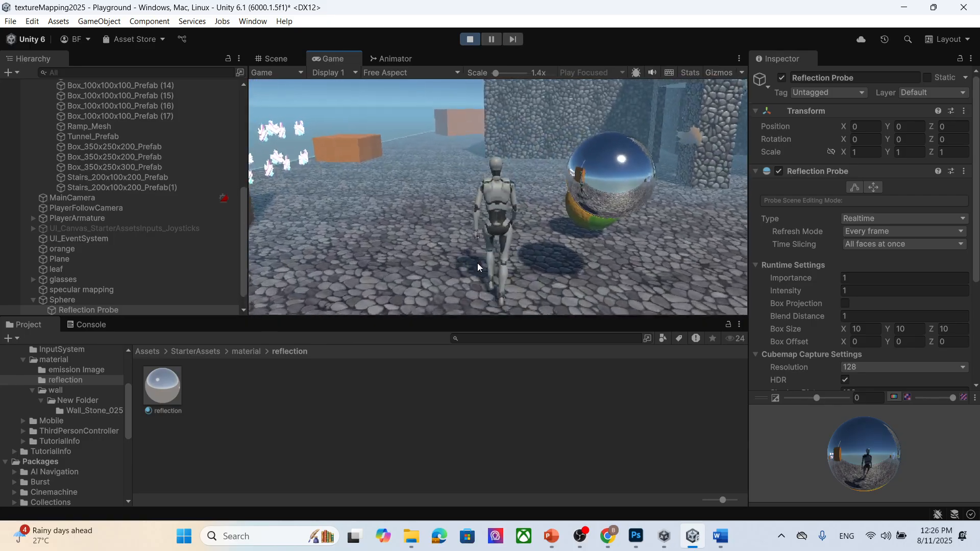
{"action": "key", "text": "a"}
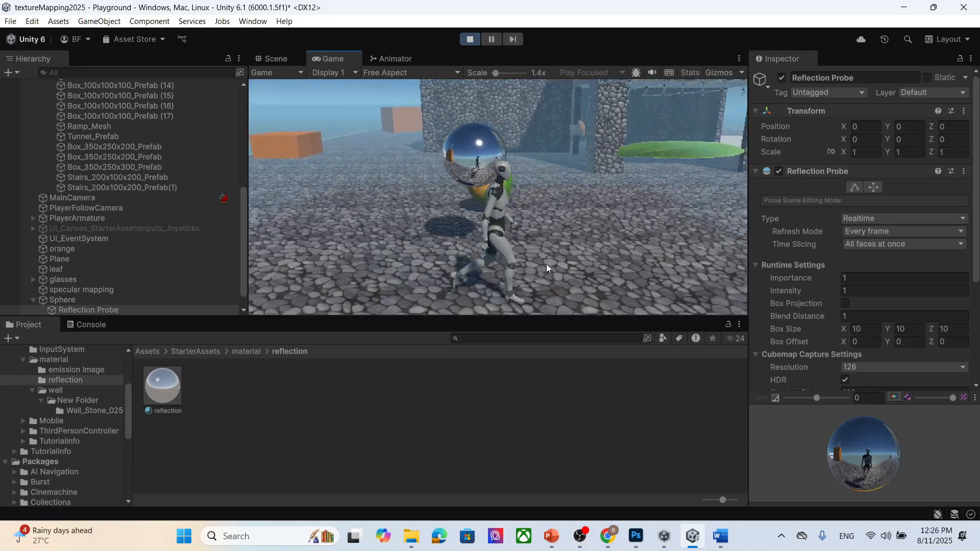
{"action": "key", "text": "s"}
{"action": "key", "text": "w"}
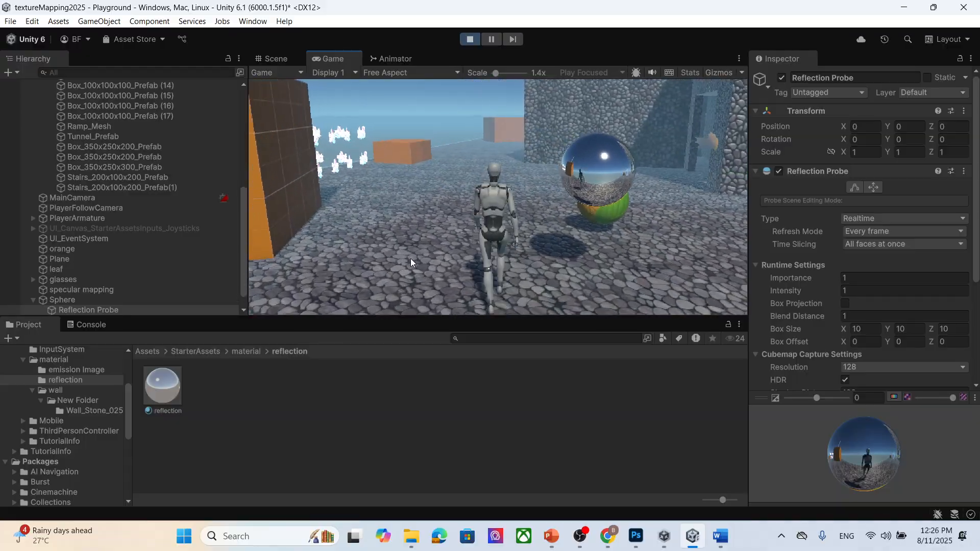
{"action": "key", "text": "d"}
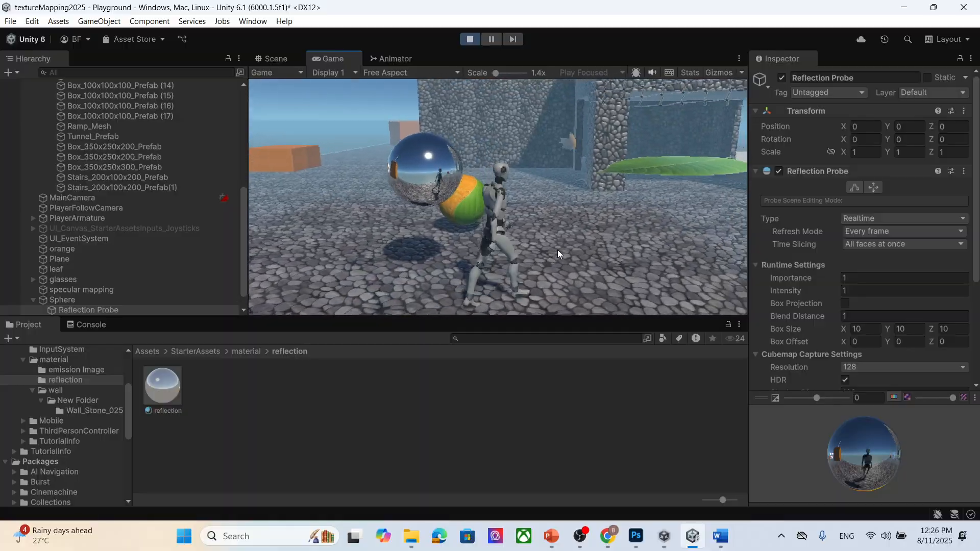
{"action": "key", "text": "s"}
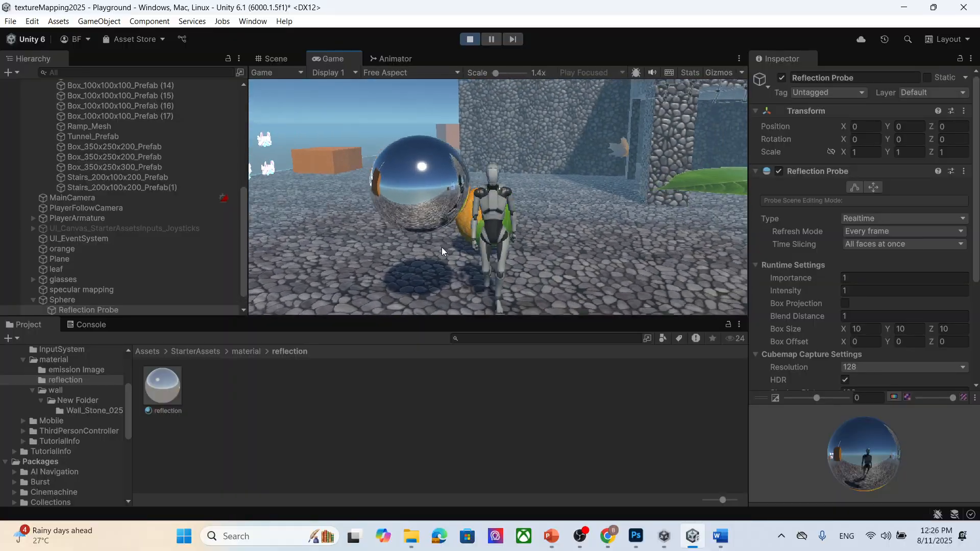
{"action": "key", "text": "d"}
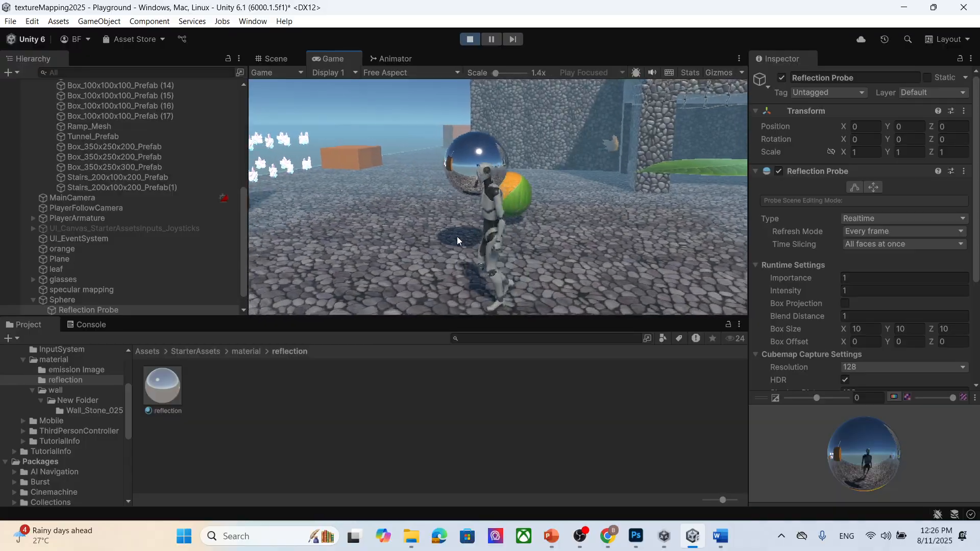
{"action": "left_click", "coordinate": [470, 39]}
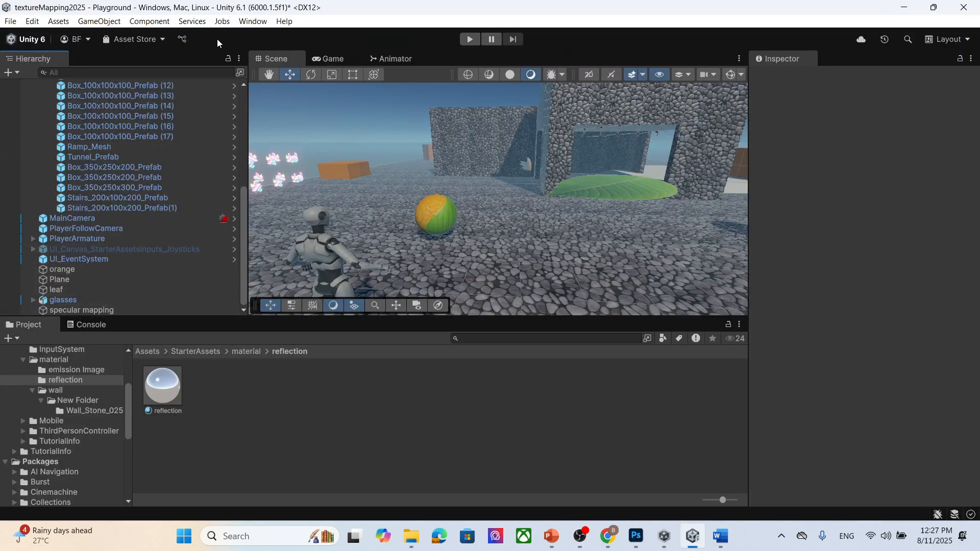
- Create a new 3D sphere and rename it reflection
{"action": "left_click", "coordinate": [97, 22]}
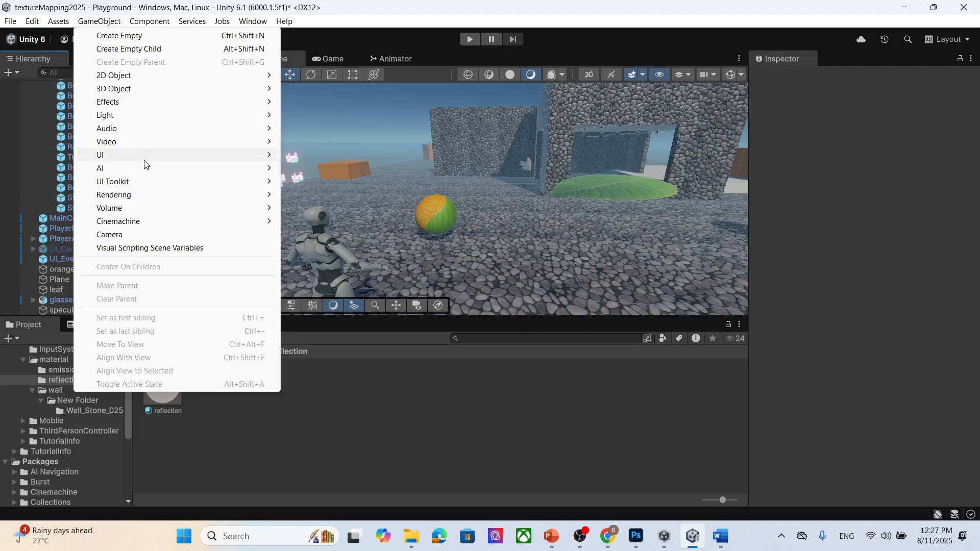
{"action": "mouse_move", "coordinate": [142, 91]}
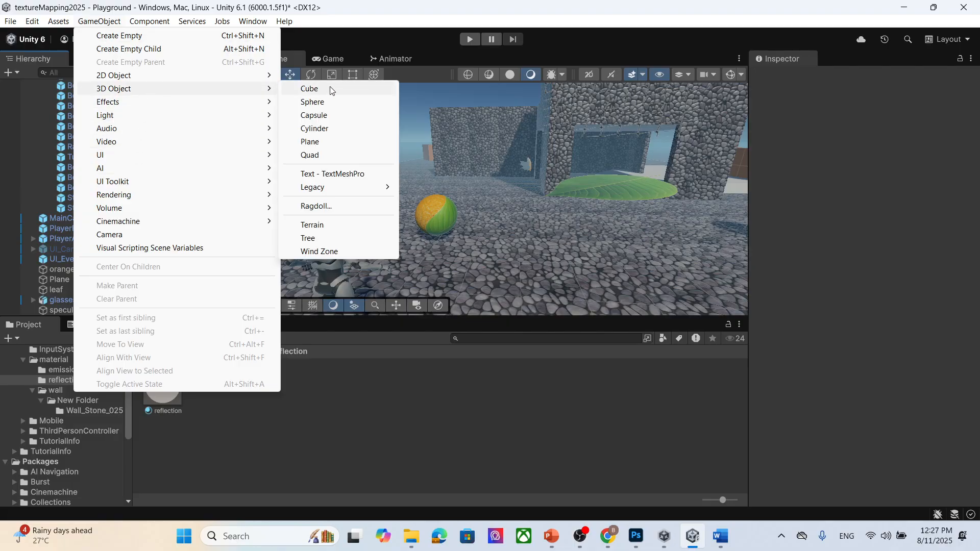
{"action": "left_click", "coordinate": [327, 103]}
{"action": "left_click", "coordinate": [822, 78]}
{"action": "type", "text": "ref"}
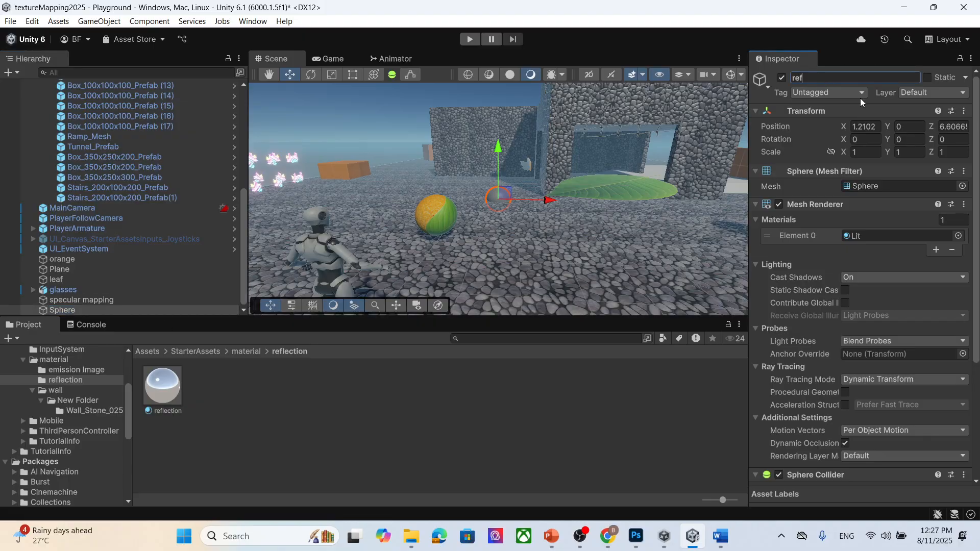
{"action": "type", "text": "lection"}
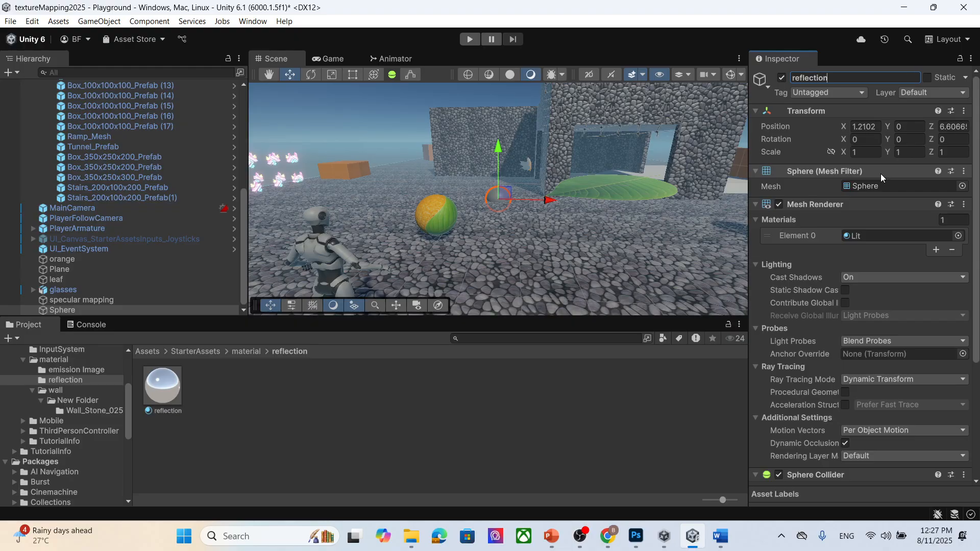
{"action": "key", "text": "Return"}
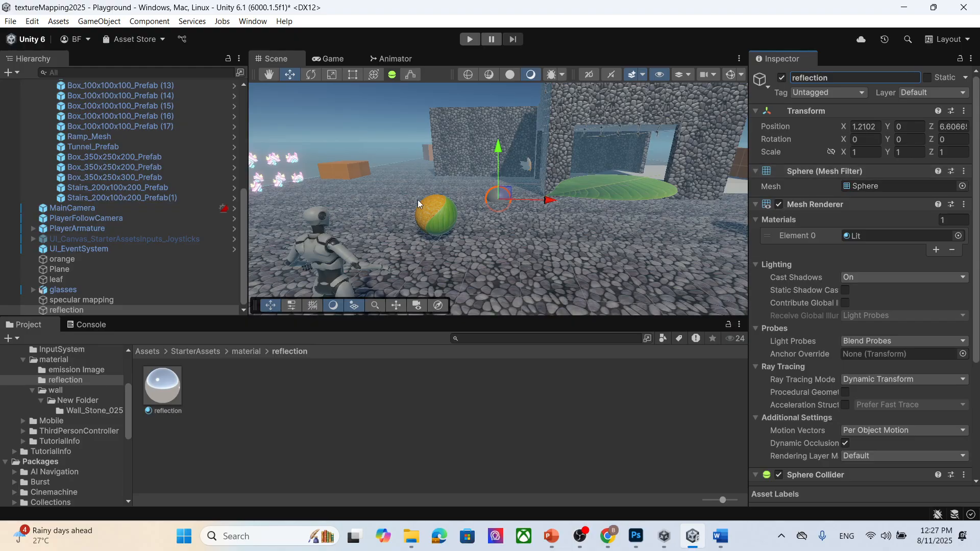
- Raise the new reflection sphere slightly above the ground
{"action": "left_click_drag", "start_coordinate": [499, 146], "coordinate": [499, 131]}
{"action": "scroll", "coordinate": [921, 274], "scroll_direction": "down", "scroll_amount": 6}
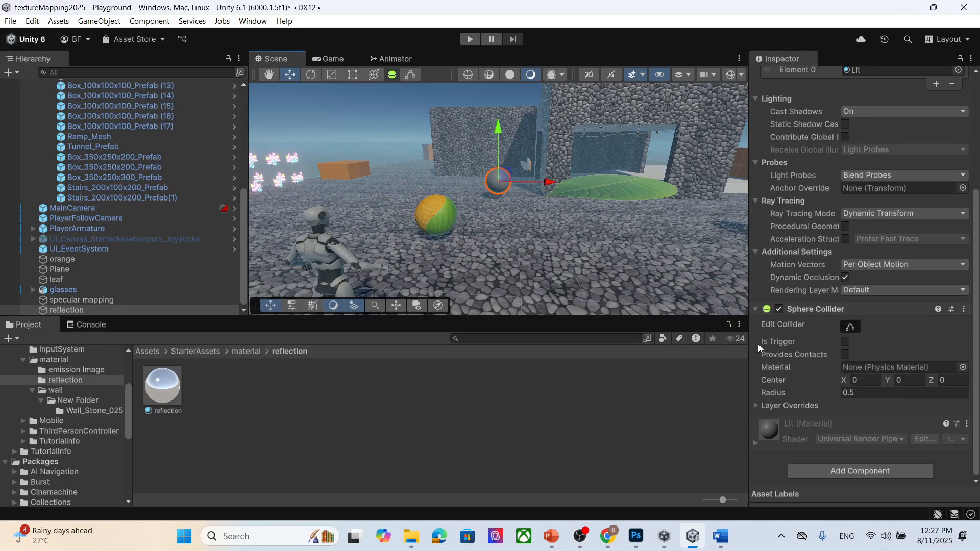
{"action": "left_click", "coordinate": [85, 309]}
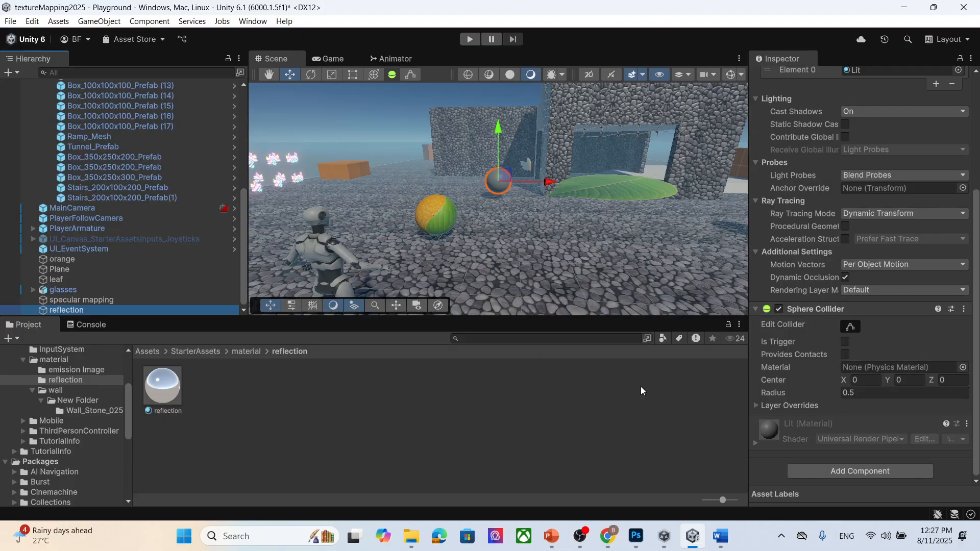
- Create a new material in the reflection folder and apply it to the new sphere
{"action": "right_click", "coordinate": [237, 392]}
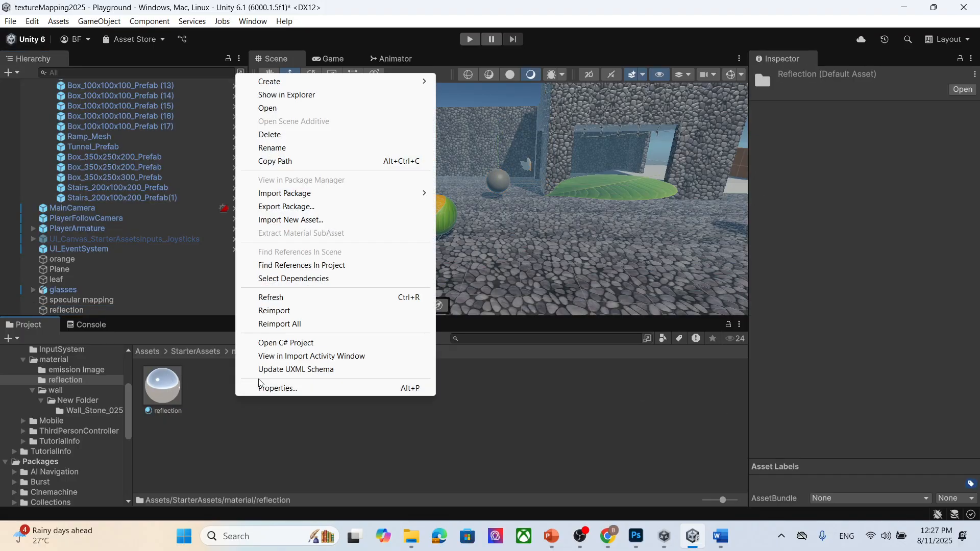
{"action": "mouse_move", "coordinate": [308, 82]}
{"action": "left_click", "coordinate": [498, 97]}
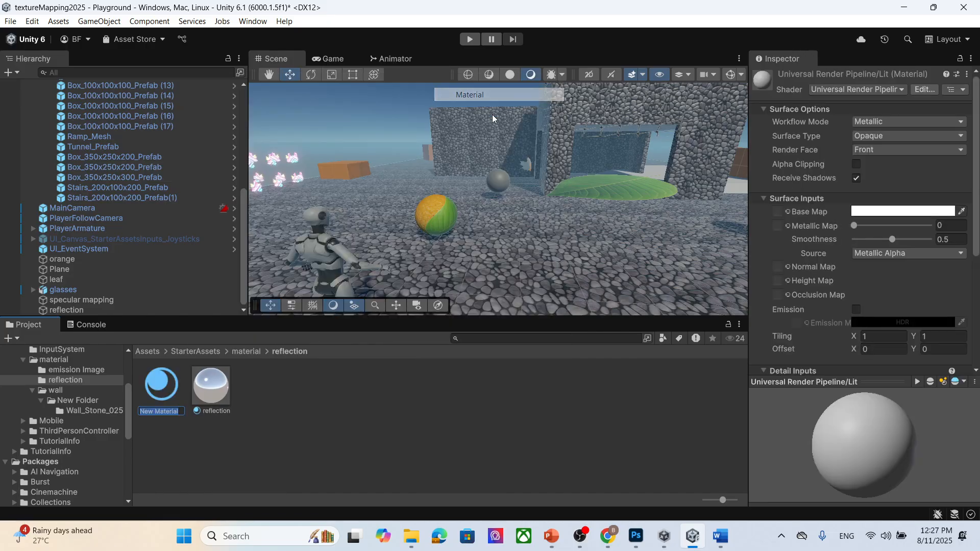
{"action": "left_click", "coordinate": [167, 402]}
{"action": "left_click_drag", "start_coordinate": [161, 392], "coordinate": [502, 185]}
{"action": "scroll", "coordinate": [513, 200], "scroll_direction": "up", "scroll_amount": 5}
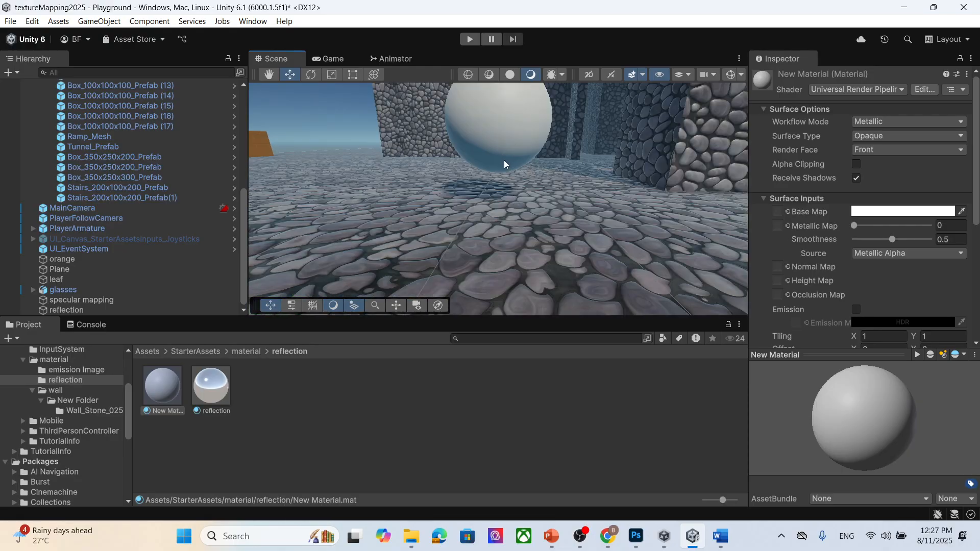
{"action": "scroll", "coordinate": [503, 158], "scroll_direction": "down", "scroll_amount": 3}
{"action": "scroll", "coordinate": [831, 237], "scroll_direction": "down", "scroll_amount": 5}
{"action": "scroll", "coordinate": [928, 215], "scroll_direction": "up", "scroll_amount": 3}
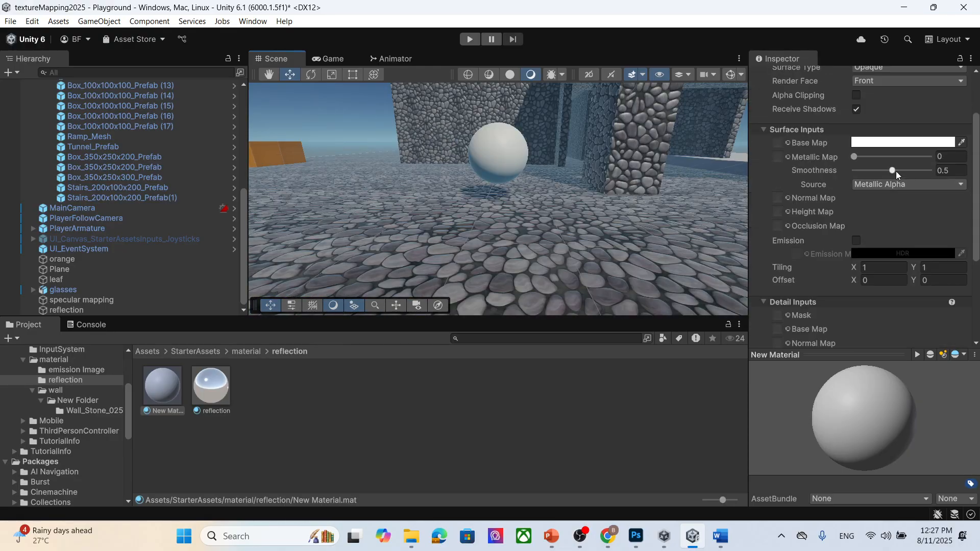
- Set the new material's Metallic Map and Smoothness both to 1 to make the sphere mirror-like
{"action": "left_click_drag", "start_coordinate": [855, 157], "coordinate": [945, 172]}
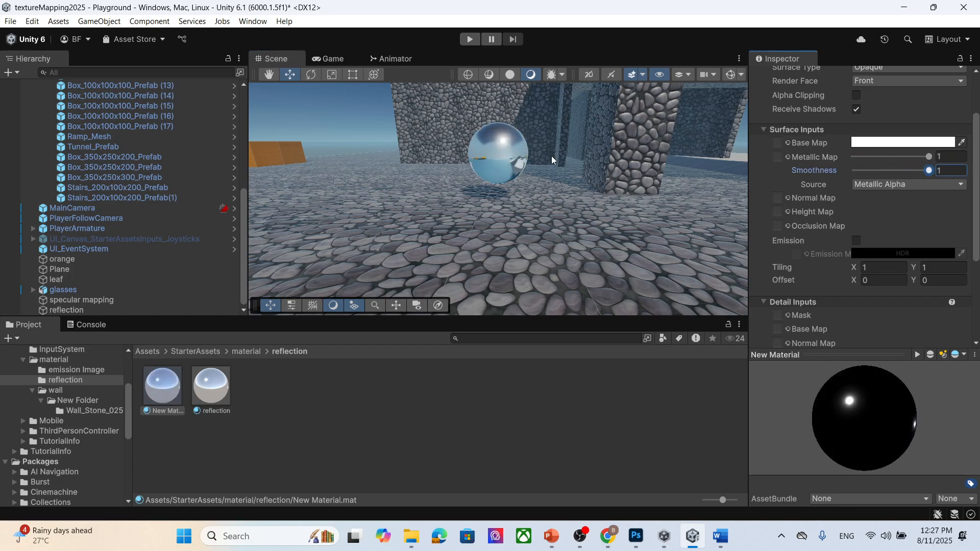
{"action": "right_click_drag", "start_coordinate": [487, 172], "coordinate": [439, 260]}
{"action": "middle_click_drag", "start_coordinate": [440, 260], "coordinate": [447, 252]}
{"action": "right_click_drag", "start_coordinate": [458, 191], "coordinate": [392, 171]}
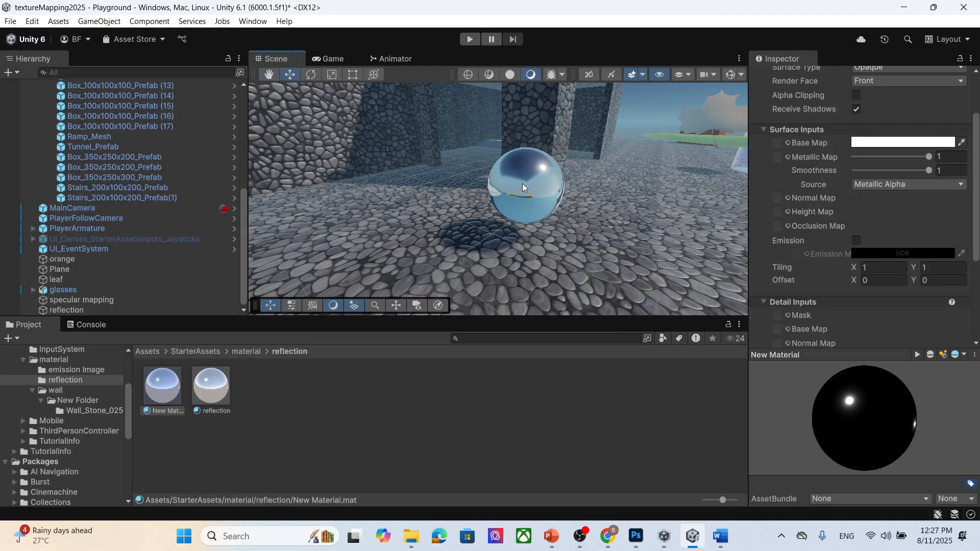
{"action": "scroll", "coordinate": [875, 197], "scroll_direction": "down", "scroll_amount": 3}
{"action": "scroll", "coordinate": [875, 197], "scroll_direction": "up", "scroll_amount": 3}
- Add a Reflection Probe light as a child of the reflection sphere
{"action": "left_click", "coordinate": [99, 310]}
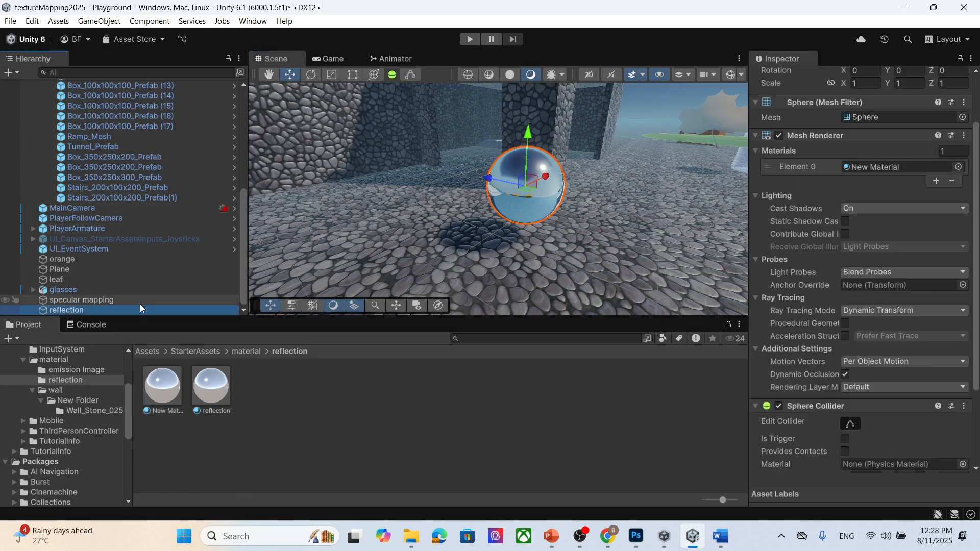
{"action": "right_click", "coordinate": [76, 311]}
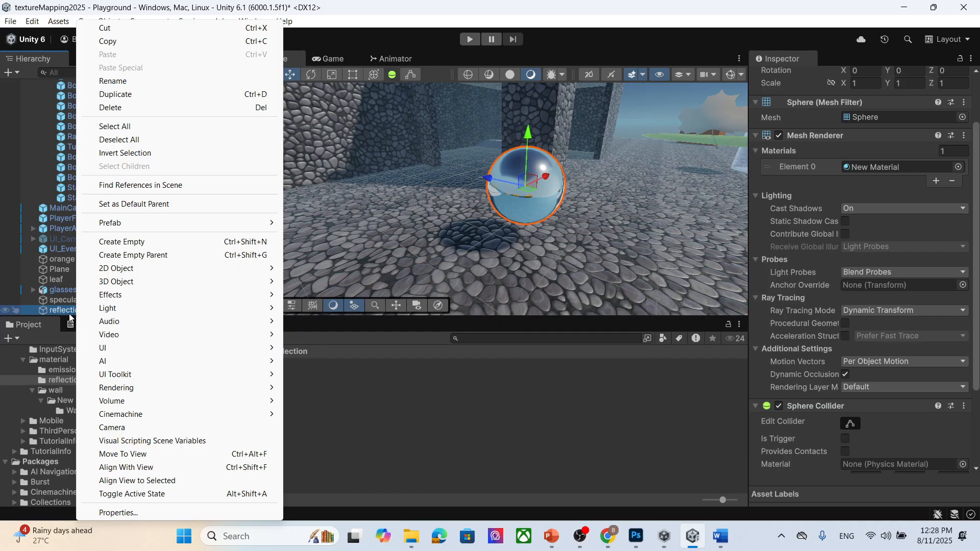
{"action": "mouse_move", "coordinate": [155, 284]}
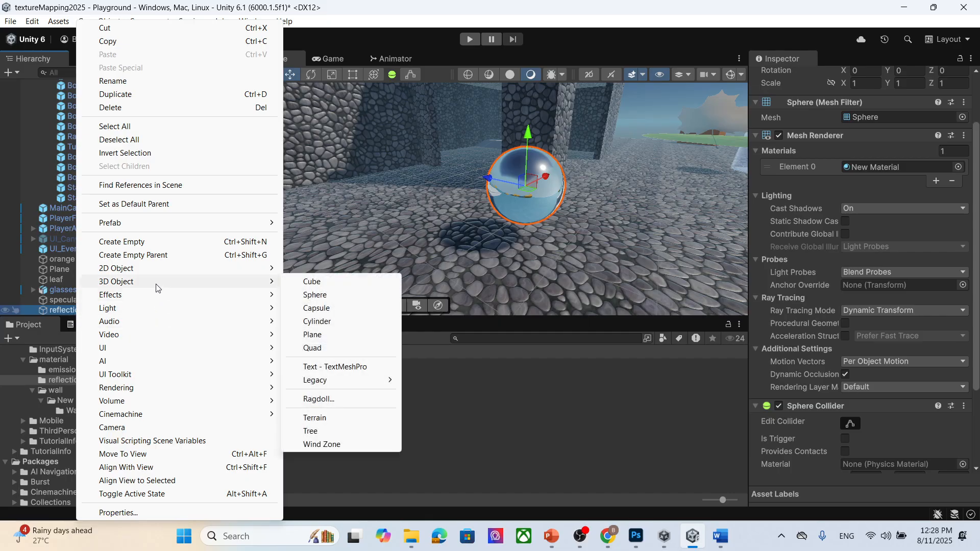
{"action": "mouse_move", "coordinate": [193, 313]}
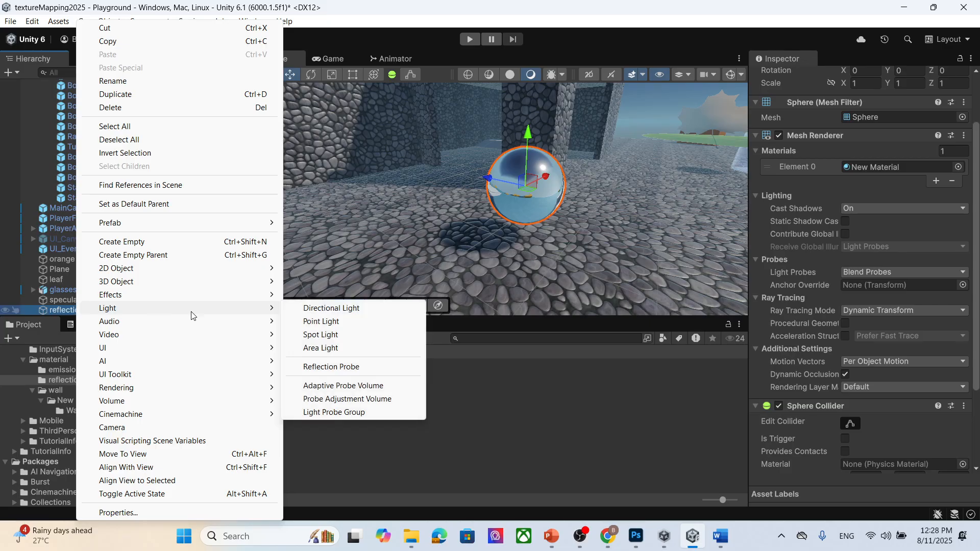
{"action": "left_click", "coordinate": [361, 367]}
{"action": "left_click", "coordinate": [133, 301]}
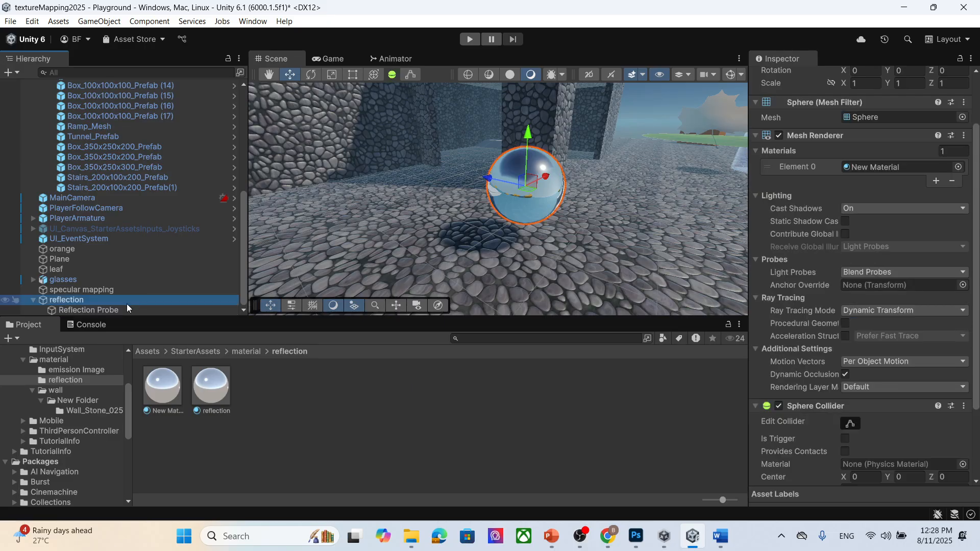
- Select the child Reflection Probe and set its type to Realtime
{"action": "left_click", "coordinate": [132, 310]}
{"action": "scroll", "coordinate": [904, 203], "scroll_direction": "up", "scroll_amount": 2}
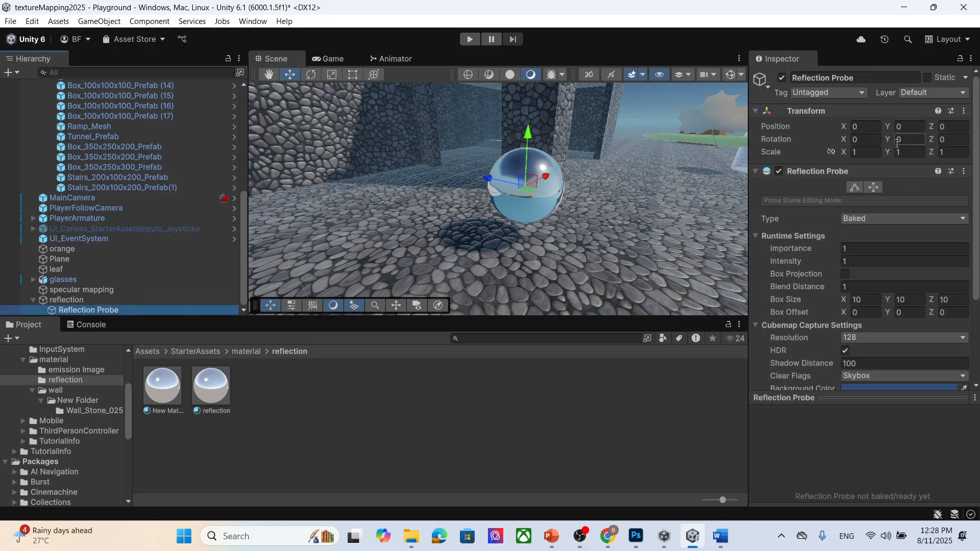
{"action": "left_click", "coordinate": [125, 300]}
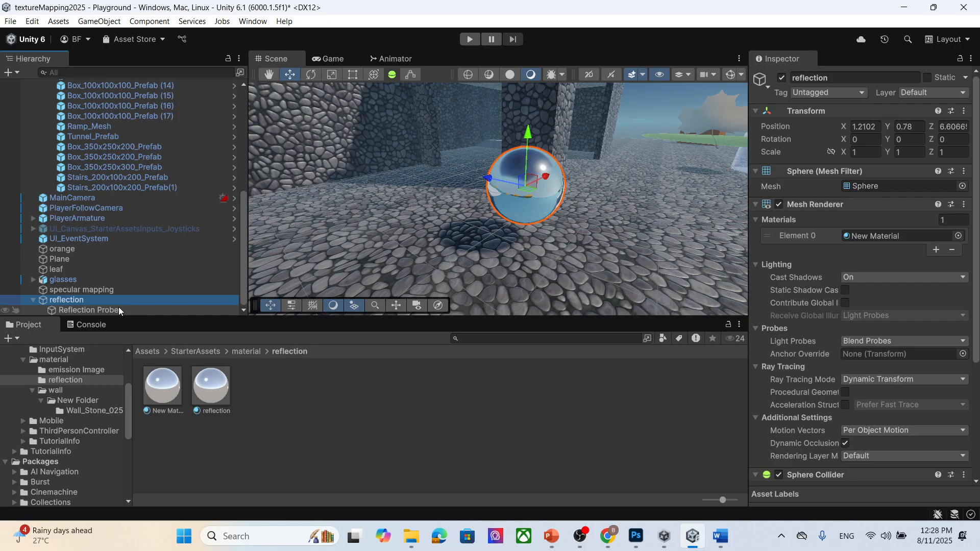
{"action": "left_click", "coordinate": [116, 310]}
{"action": "scroll", "coordinate": [898, 248], "scroll_direction": "down", "scroll_amount": 2}
{"action": "scroll", "coordinate": [898, 247], "scroll_direction": "down", "scroll_amount": 3}
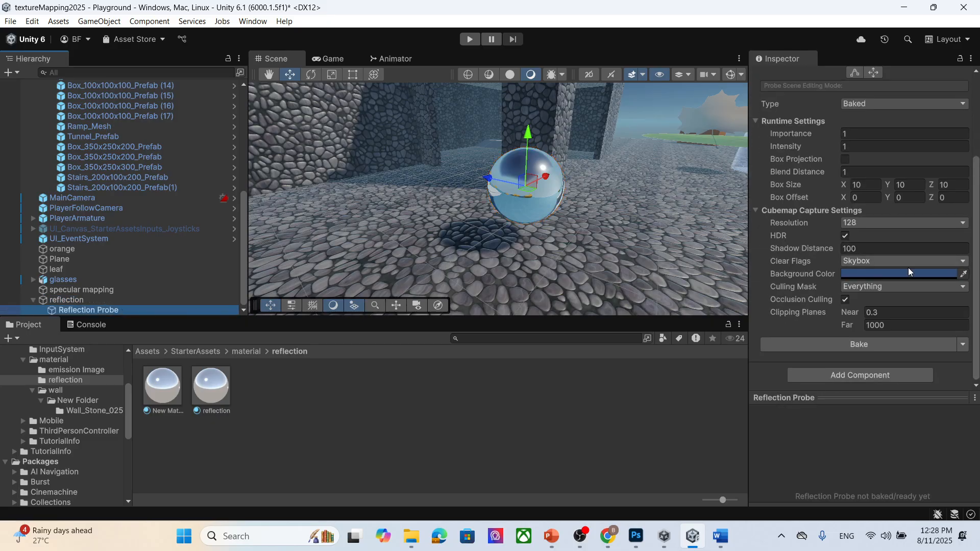
{"action": "scroll", "coordinate": [932, 279], "scroll_direction": "up", "scroll_amount": 3}
{"action": "scroll", "coordinate": [960, 229], "scroll_direction": "up", "scroll_amount": 2}
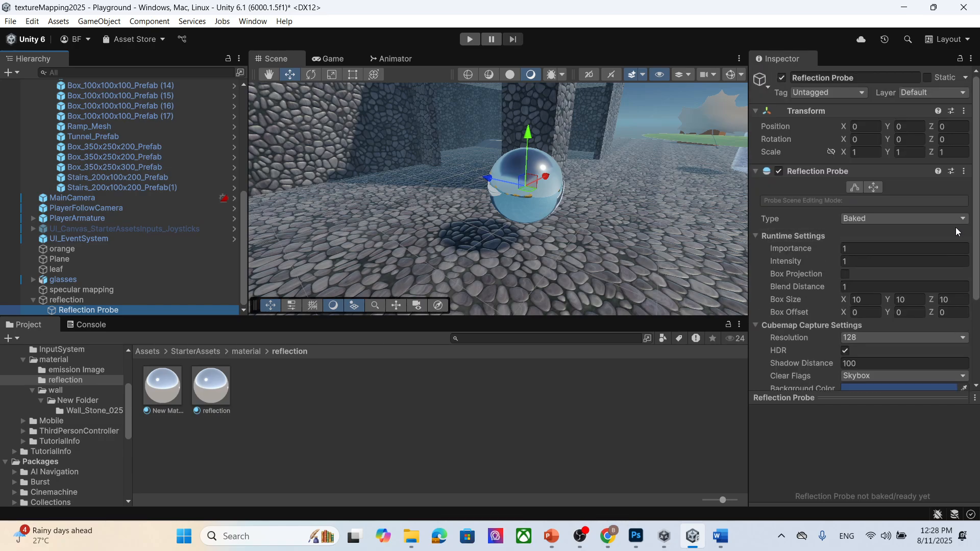
{"action": "left_click", "coordinate": [871, 219]}
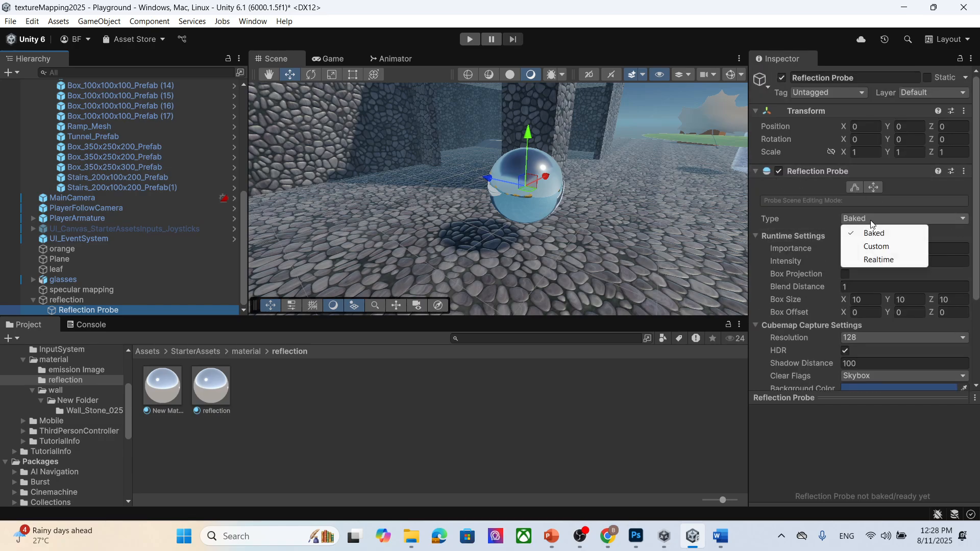
{"action": "left_click", "coordinate": [874, 259]}
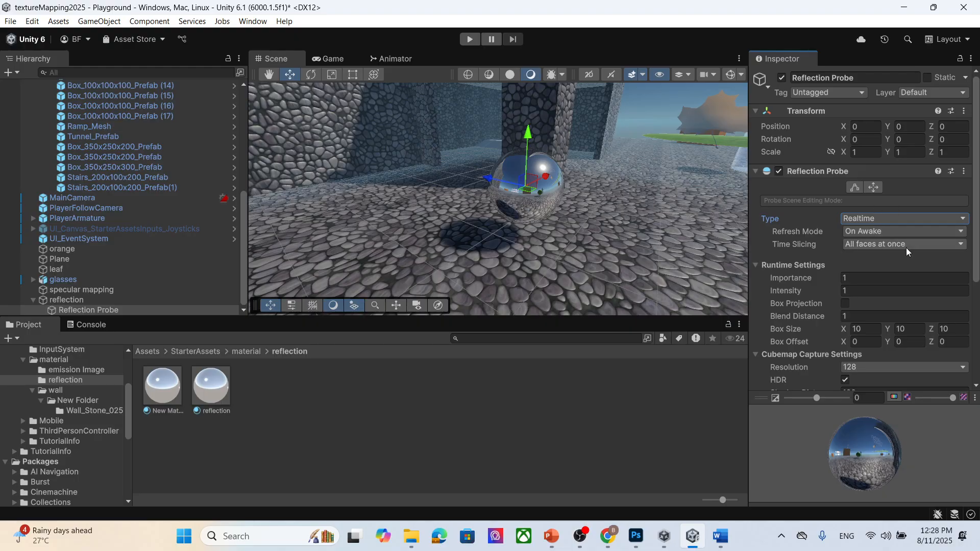
- Open Project Settings to check the Quality level's Realtime Reflection Probes option, then close the window
{"action": "scroll", "coordinate": [907, 250], "scroll_direction": "down", "scroll_amount": 4}
{"action": "scroll", "coordinate": [884, 204], "scroll_direction": "up", "scroll_amount": 2}
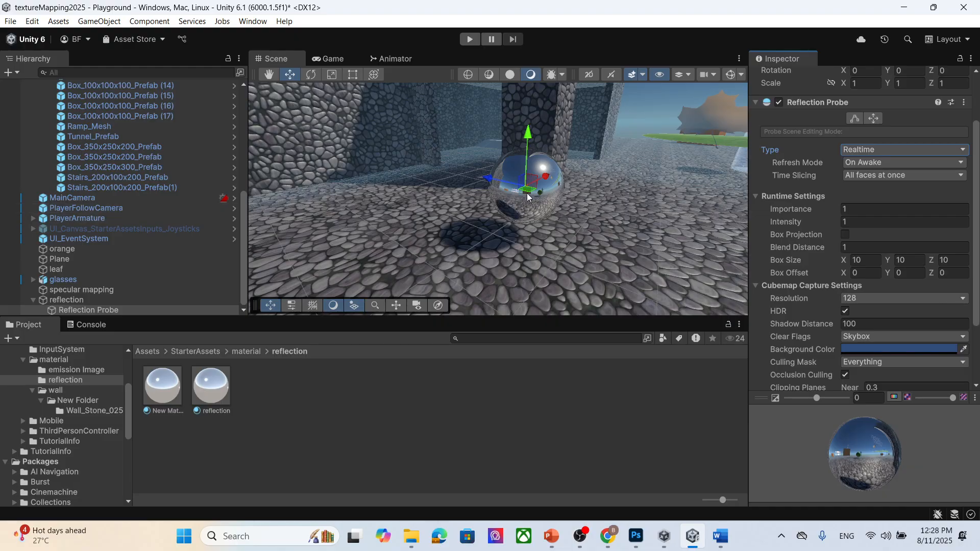
{"action": "scroll", "coordinate": [837, 237], "scroll_direction": "down", "scroll_amount": 6}
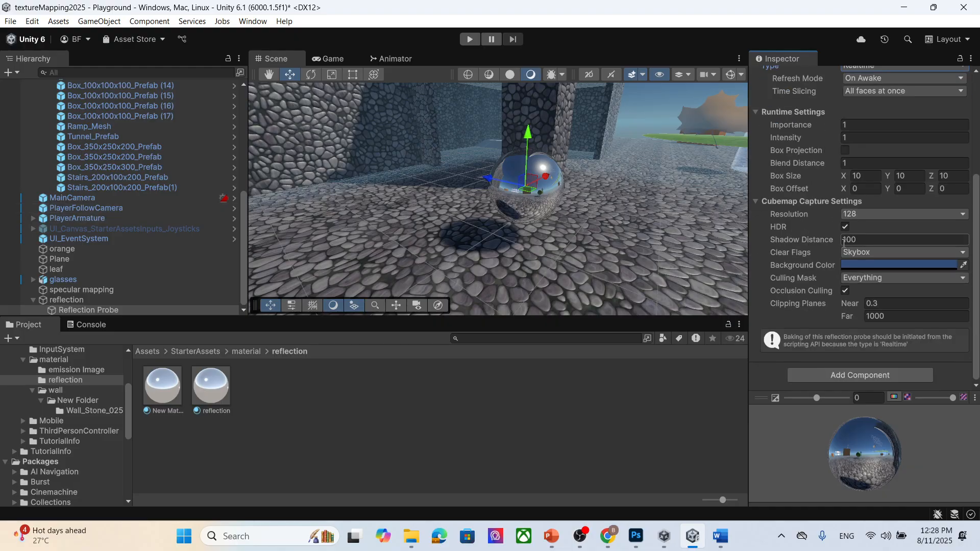
{"action": "scroll", "coordinate": [850, 276], "scroll_direction": "up", "scroll_amount": 5}
{"action": "left_click", "coordinate": [10, 22]}
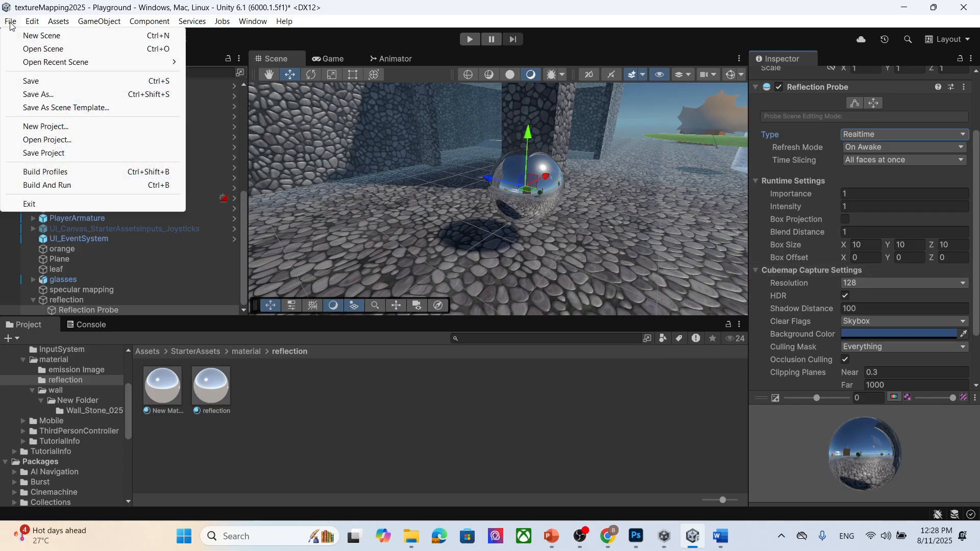
{"action": "mouse_move", "coordinate": [32, 24]}
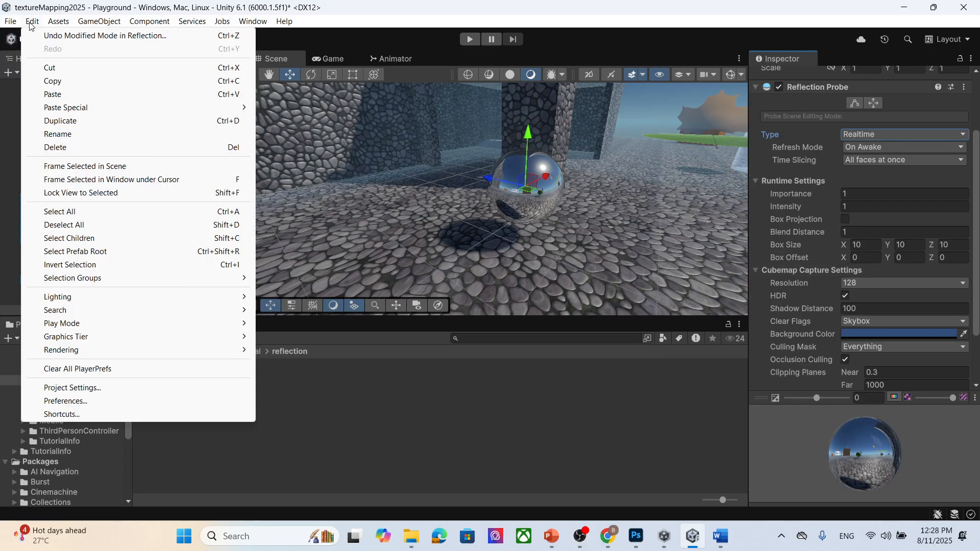
{"action": "left_click", "coordinate": [108, 389]}
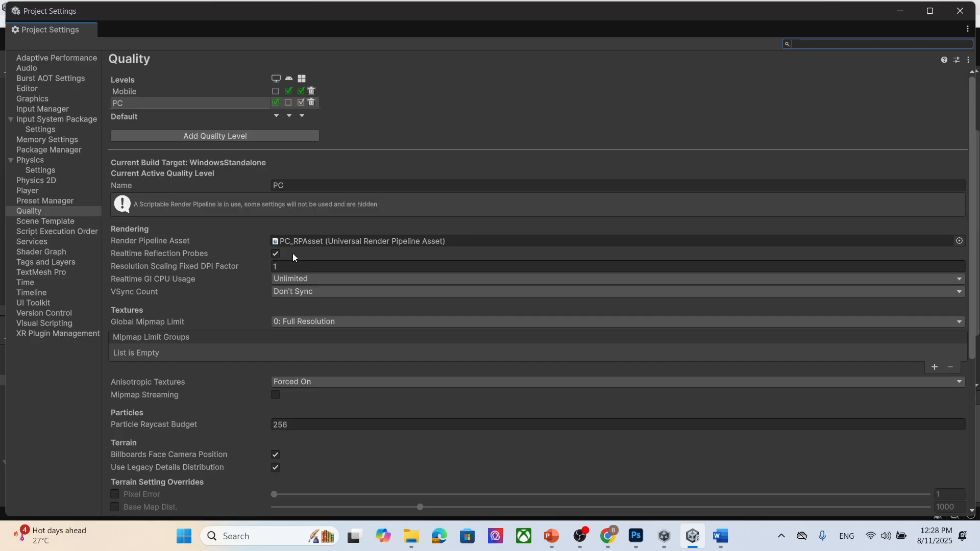
{"action": "left_click", "coordinate": [945, 13]}
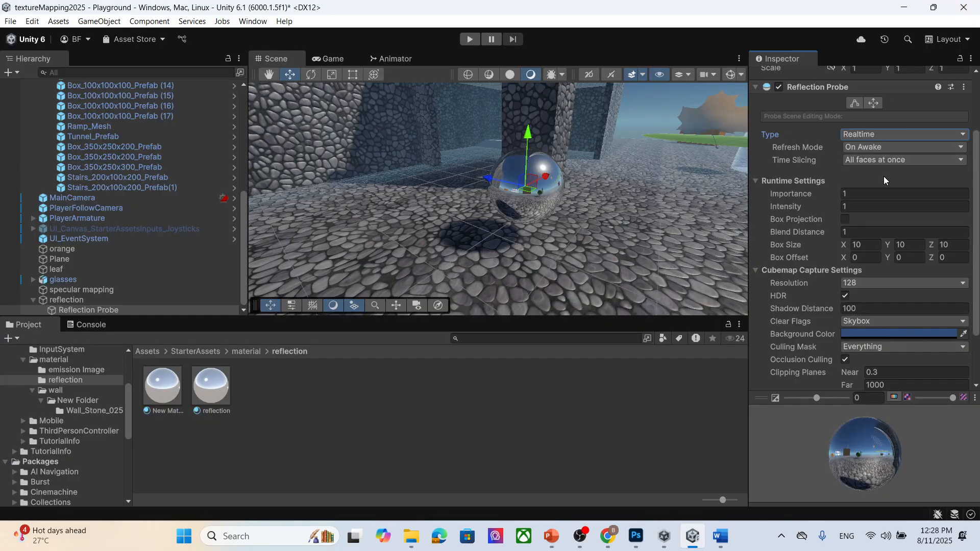
{"action": "scroll", "coordinate": [929, 271], "scroll_direction": "up", "scroll_amount": 3}
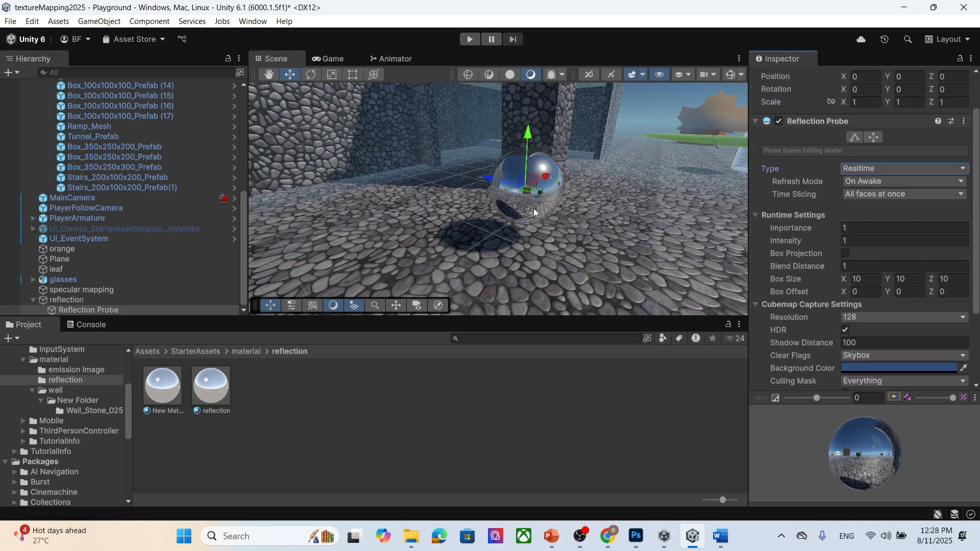
{"action": "scroll", "coordinate": [536, 207], "scroll_direction": "up", "scroll_amount": 5}
{"action": "scroll", "coordinate": [536, 207], "scroll_direction": "down", "scroll_amount": 6}
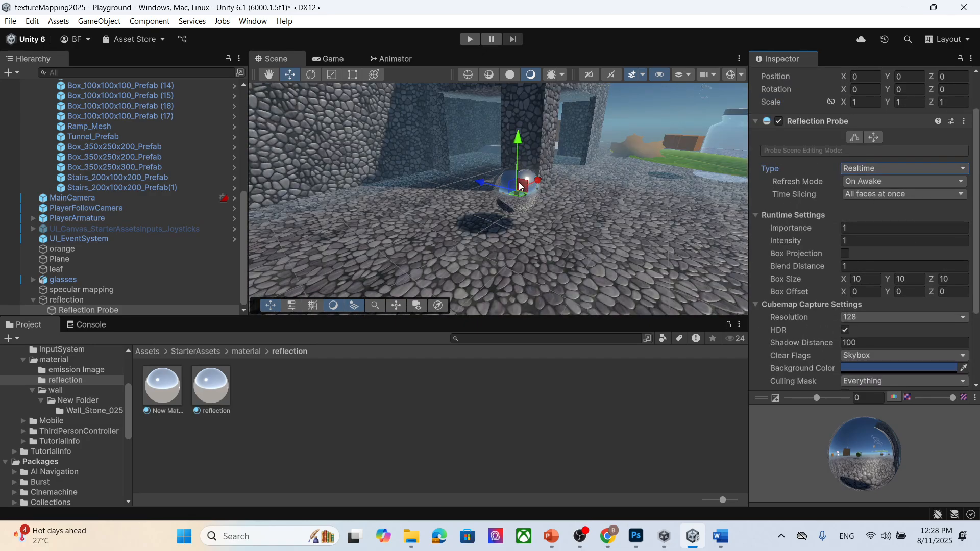
{"action": "left_click", "coordinate": [868, 171]}
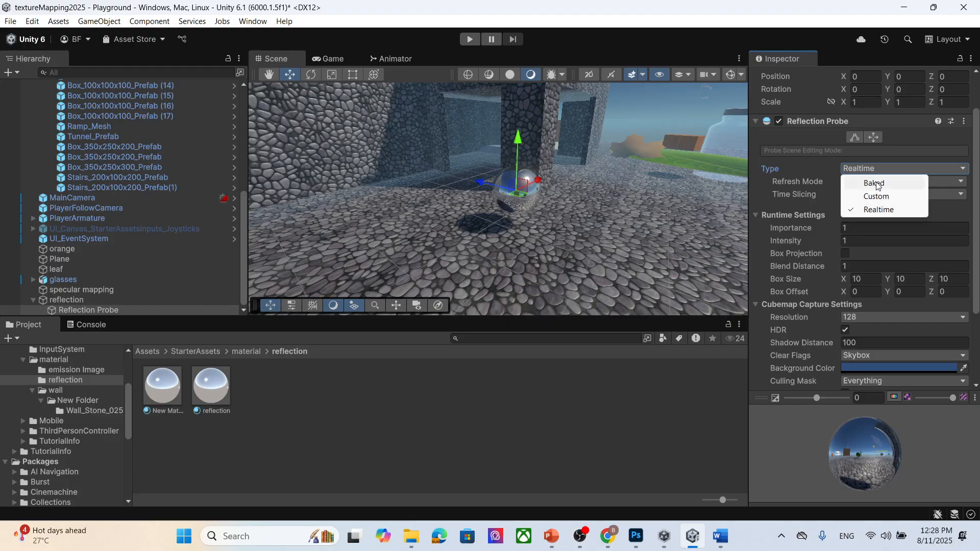
{"action": "left_click", "coordinate": [876, 184]}
{"action": "scroll", "coordinate": [536, 220], "scroll_direction": "up", "scroll_amount": 4}
{"action": "scroll", "coordinate": [565, 210], "scroll_direction": "down", "scroll_amount": 4}
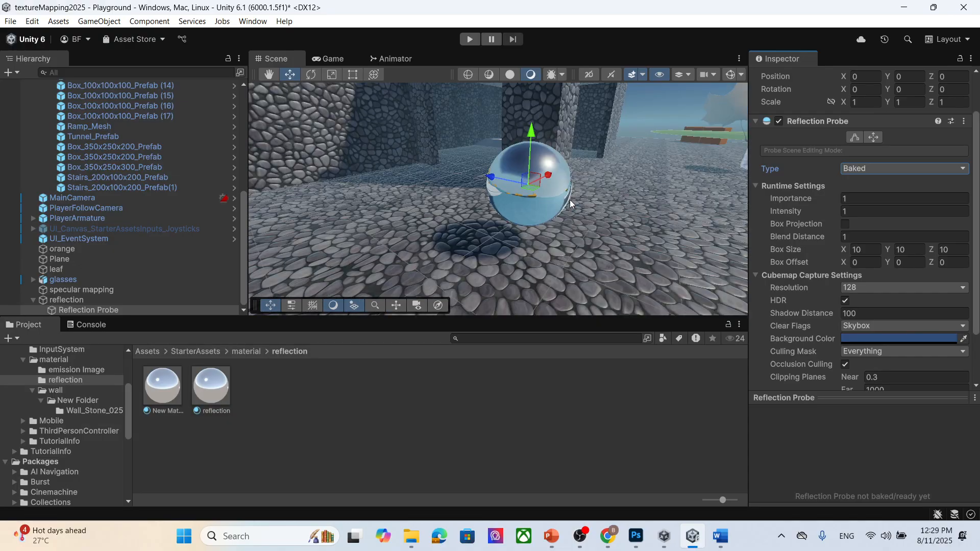
{"action": "left_click", "coordinate": [910, 171]}
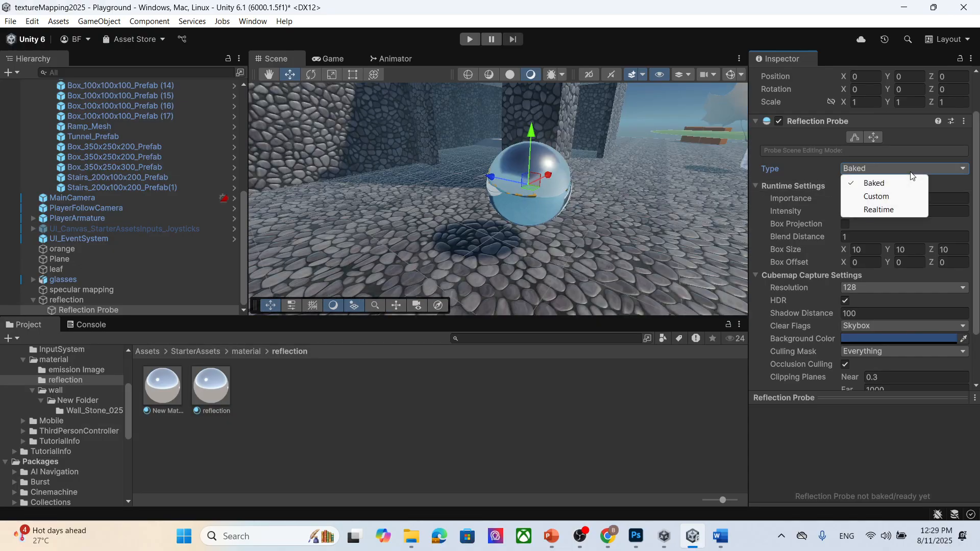
{"action": "left_click", "coordinate": [876, 197]}
{"action": "left_click", "coordinate": [869, 169]}
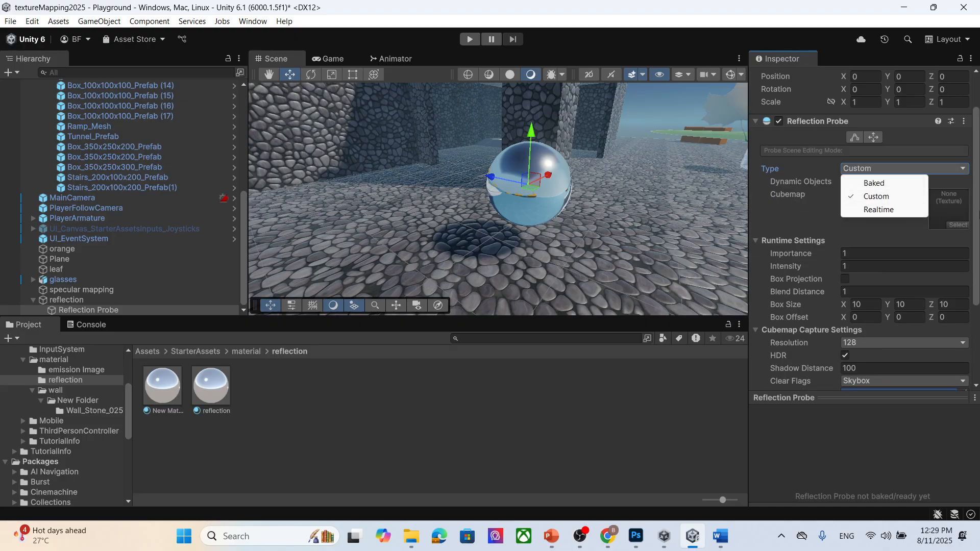
{"action": "left_click", "coordinate": [947, 206]}
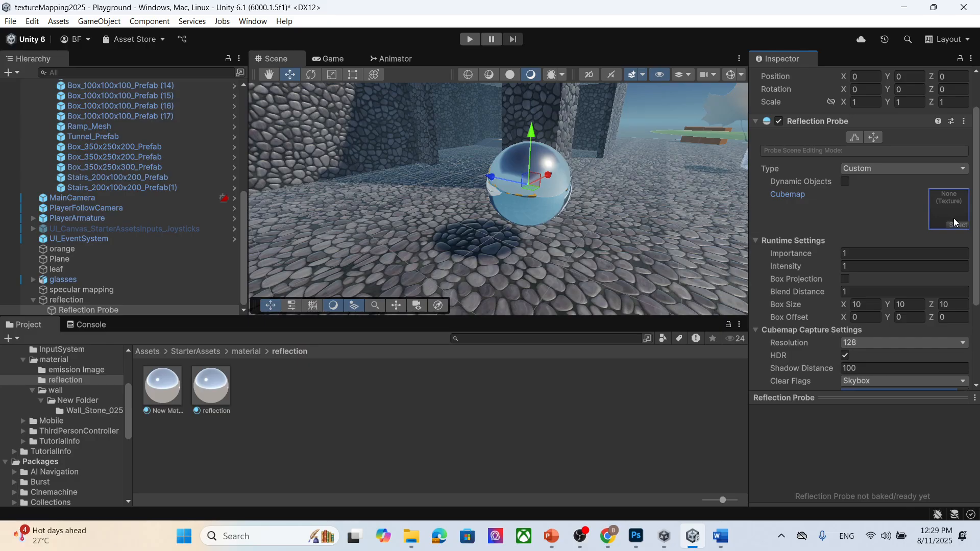
{"action": "left_click", "coordinate": [863, 170]}
{"action": "left_click", "coordinate": [876, 208]}
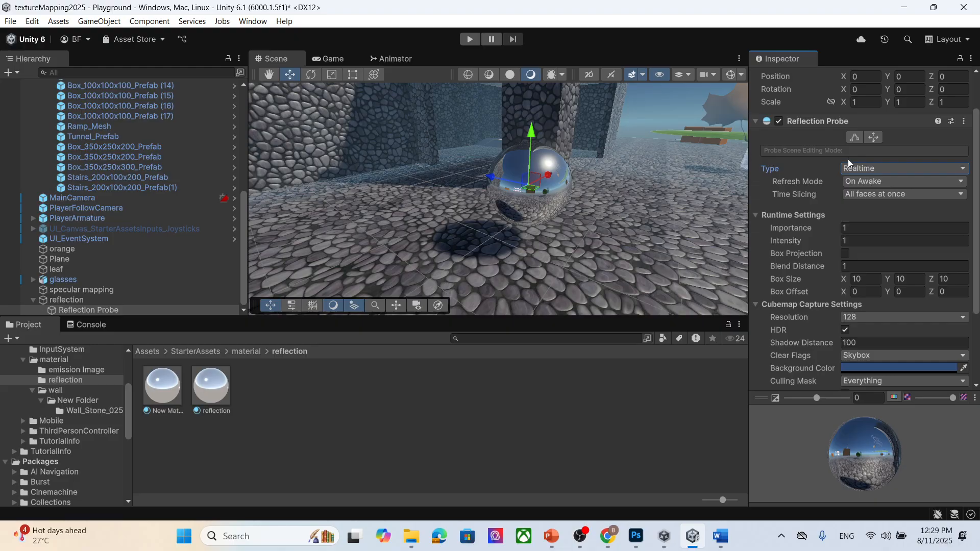
- Enter Play mode, walk the character toward the reflective sphere, then stop playing
{"action": "left_click", "coordinate": [862, 181]}
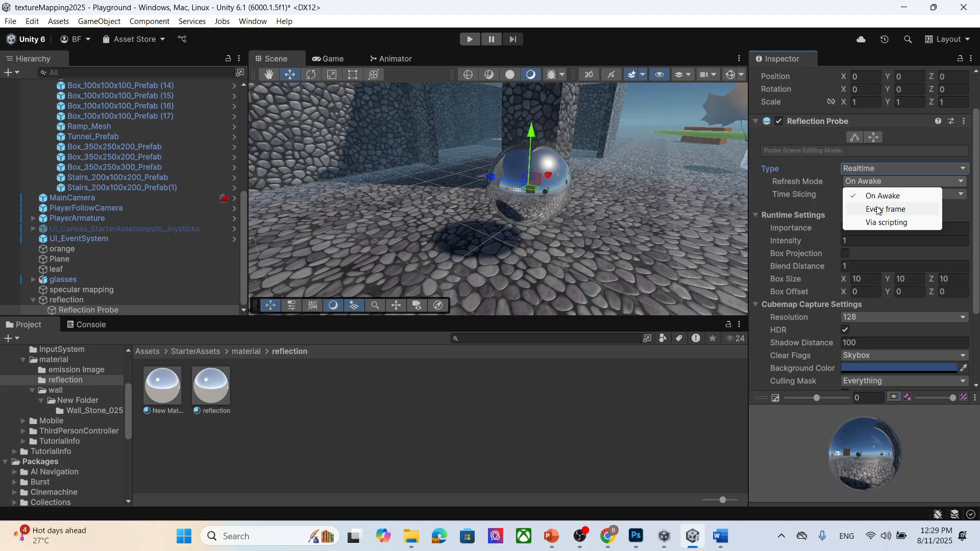
{"action": "left_click", "coordinate": [468, 38]}
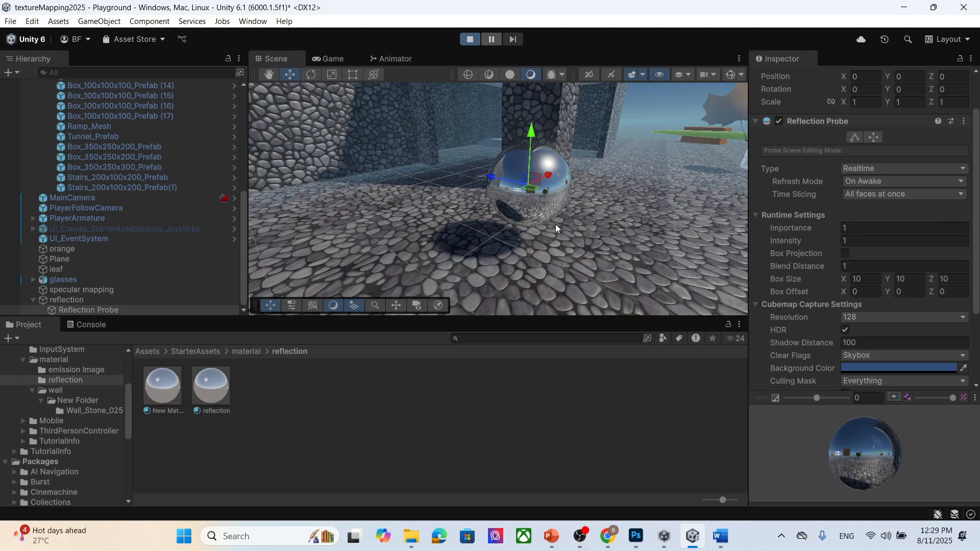
{"action": "key", "text": "w"}
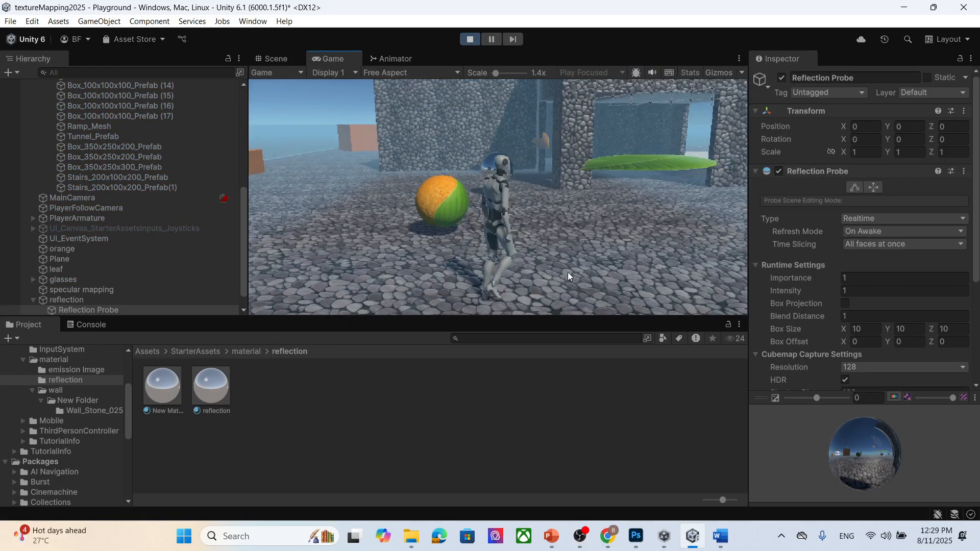
{"action": "key", "text": "w"}
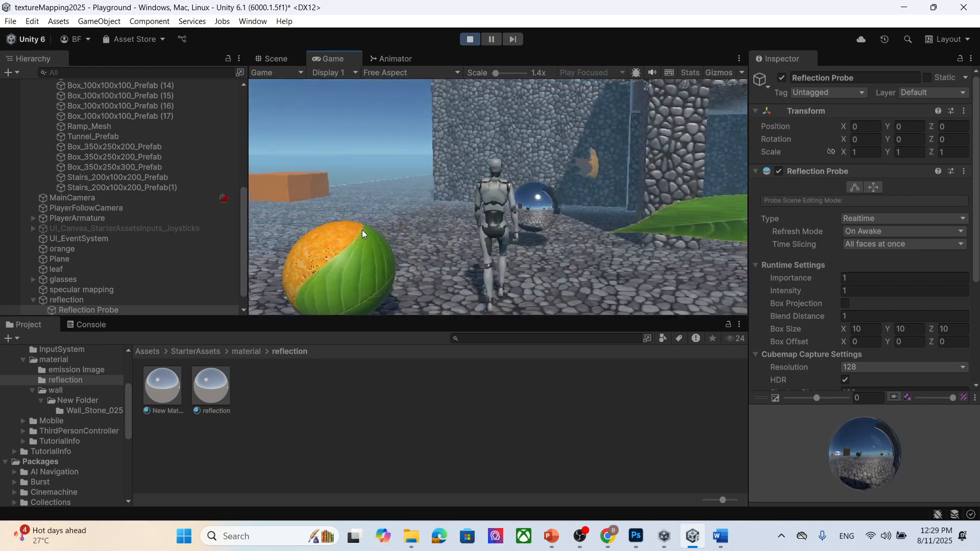
{"action": "key", "text": "w"}
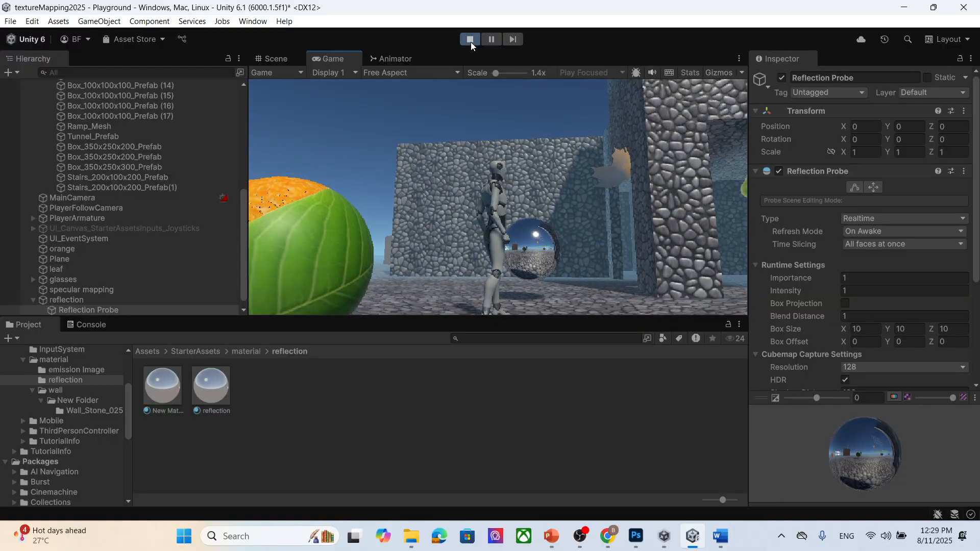
{"action": "left_click", "coordinate": [470, 40]}
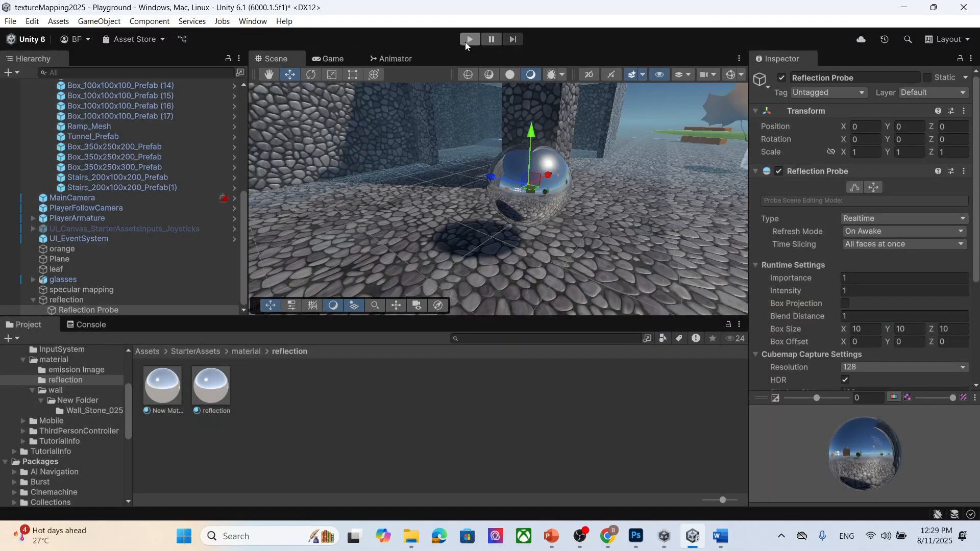
- Select the reflection sphere, switch to the Game view and enter Play mode again
{"action": "scroll", "coordinate": [586, 204], "scroll_direction": "down", "scroll_amount": 5}
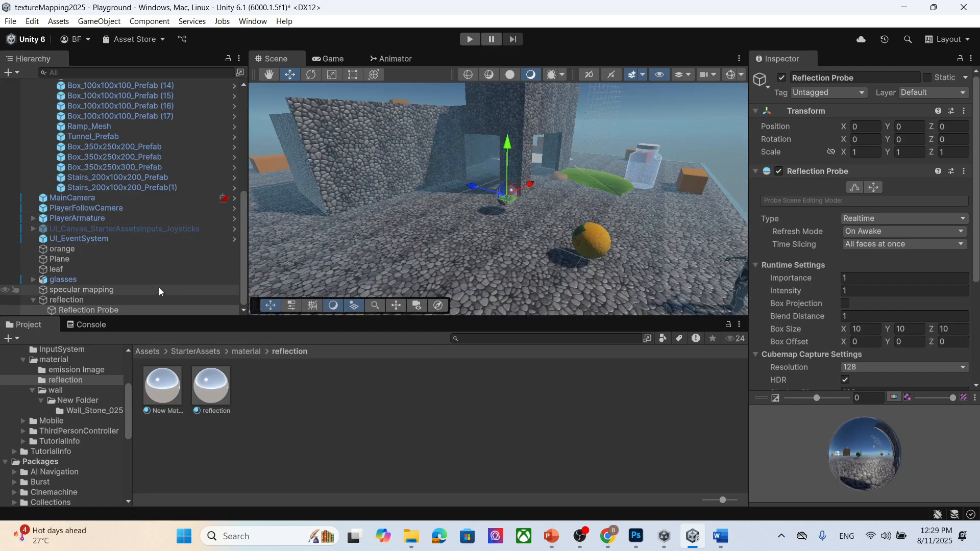
{"action": "left_click", "coordinate": [151, 299]}
{"action": "left_click_drag", "start_coordinate": [509, 192], "coordinate": [681, 275]}
{"action": "middle_click_drag", "start_coordinate": [681, 275], "coordinate": [431, 237]}
{"action": "left_click_drag", "start_coordinate": [431, 206], "coordinate": [280, 270]}
{"action": "middle_click_drag", "start_coordinate": [280, 271], "coordinate": [370, 278]}
{"action": "left_click_drag", "start_coordinate": [613, 207], "coordinate": [583, 201]}
{"action": "left_click", "coordinate": [337, 57]}
{"action": "left_click", "coordinate": [470, 39]}
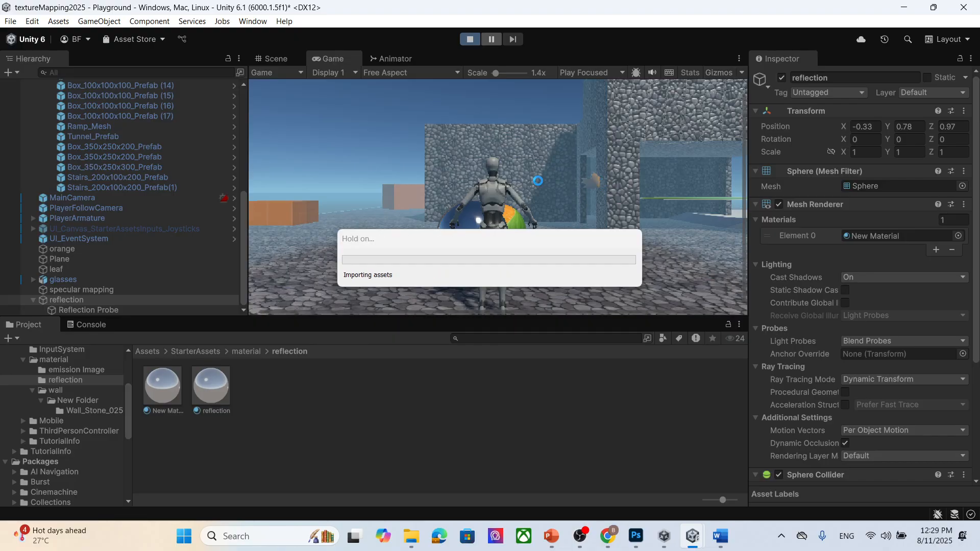
- Walk the character beside the reflective sphere, then stop Play mode
{"action": "key", "text": "s"}
{"action": "key", "text": "d"}
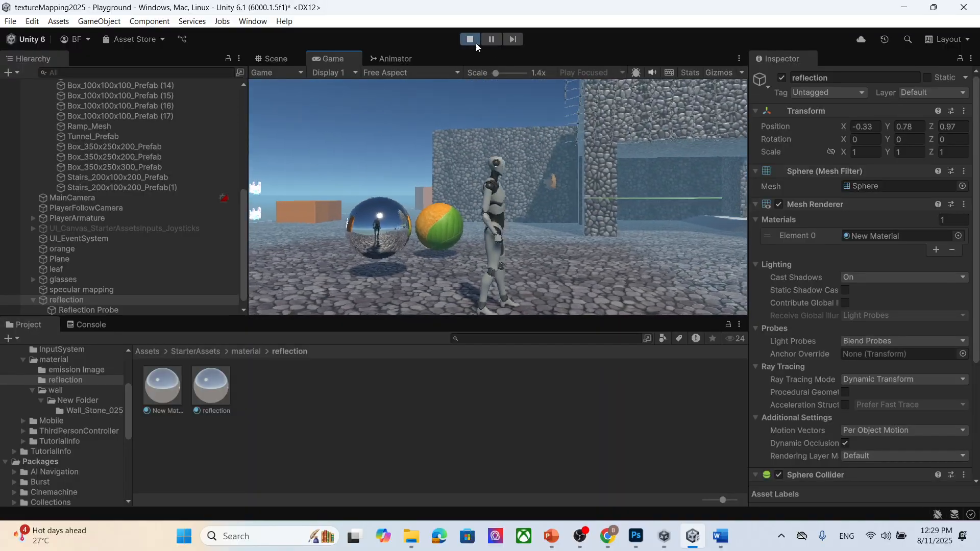
{"action": "left_click", "coordinate": [468, 39]}
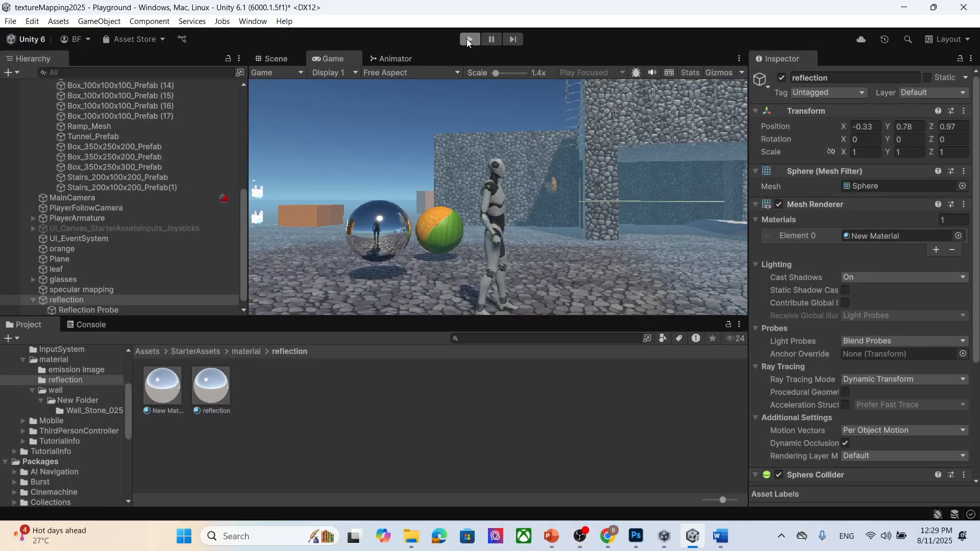
- Select the child Reflection Probe and set its Refresh Mode to Every frame
{"action": "scroll", "coordinate": [913, 241], "scroll_direction": "down", "scroll_amount": 5}
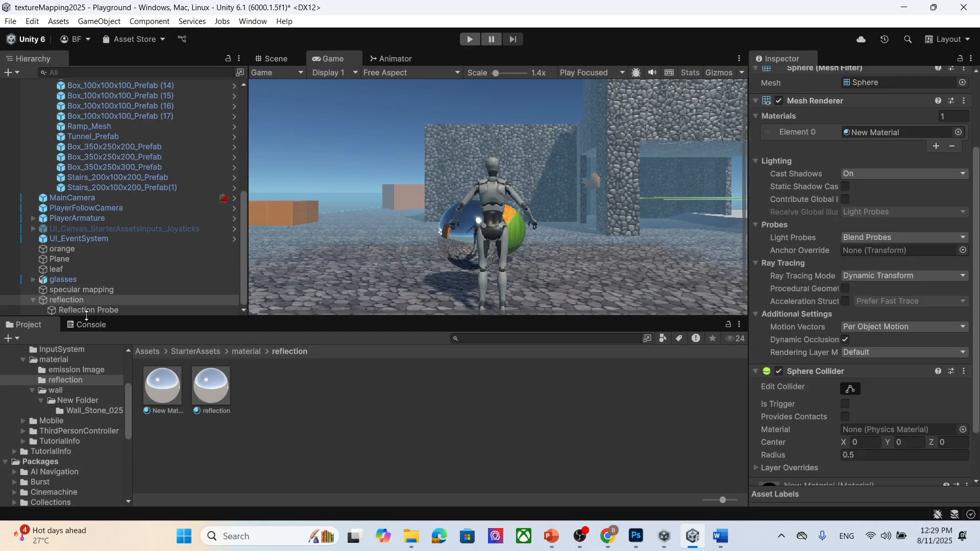
{"action": "left_click", "coordinate": [89, 310]}
{"action": "scroll", "coordinate": [829, 354], "scroll_direction": "down", "scroll_amount": 2}
{"action": "scroll", "coordinate": [905, 210], "scroll_direction": "up", "scroll_amount": 4}
{"action": "left_click", "coordinate": [862, 182]}
{"action": "left_click", "coordinate": [896, 211]}
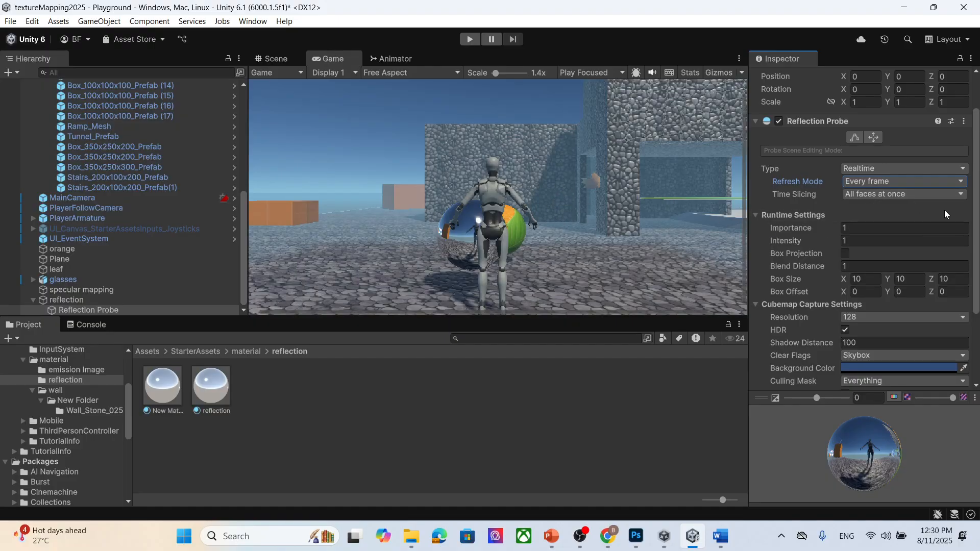
- Enter Play mode, move the character around the reflective sphere to check its reflection, then stop playing
{"action": "left_click", "coordinate": [470, 39]}
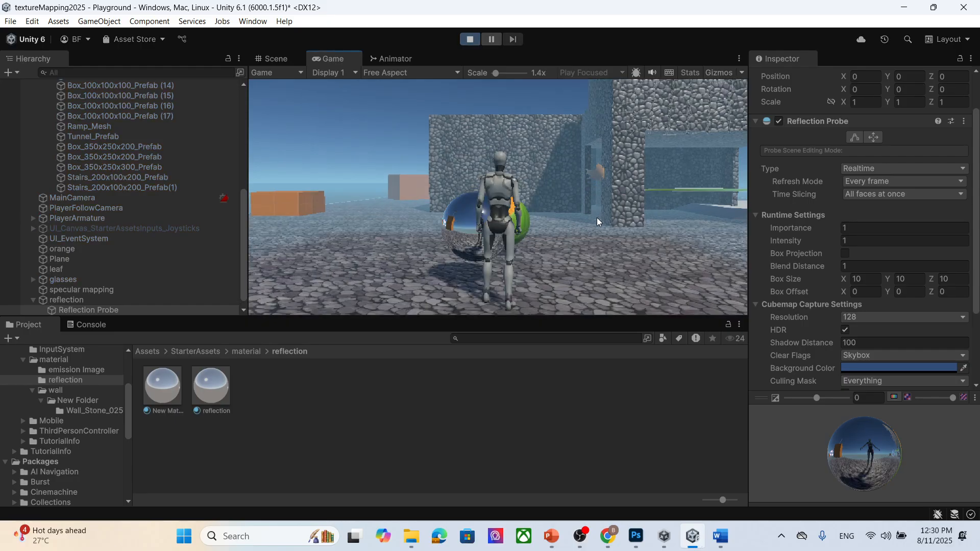
{"action": "key", "text": "s"}
{"action": "key", "text": "w"}
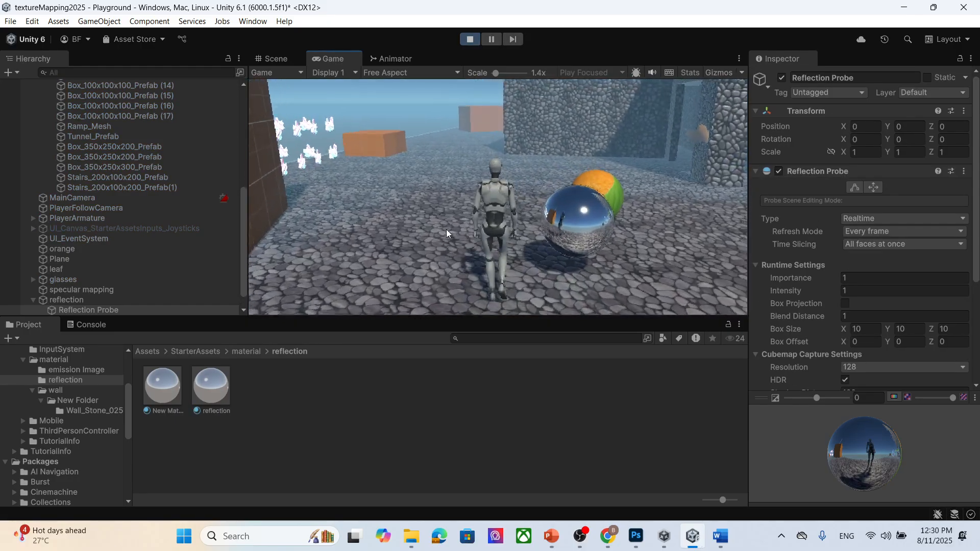
{"action": "key", "text": "w"}
{"action": "key", "text": "d"}
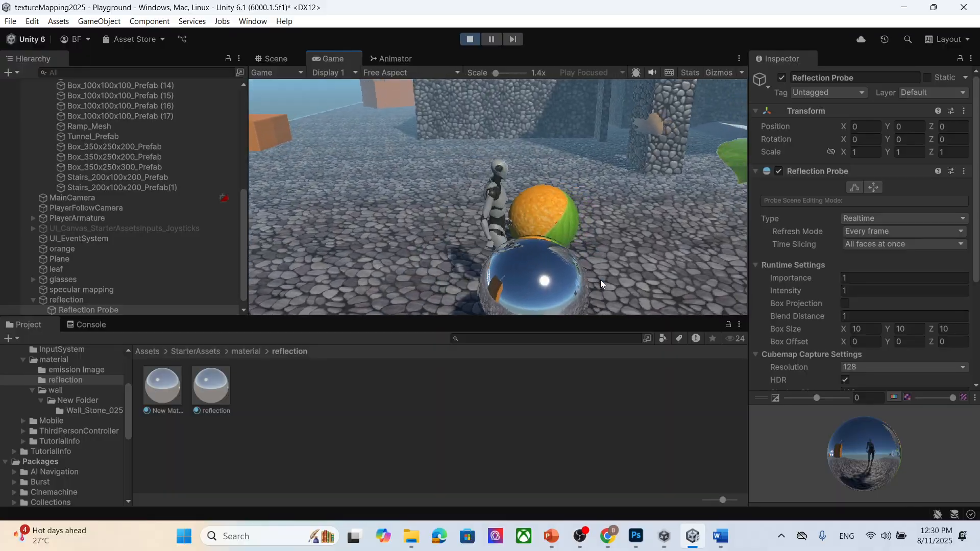
{"action": "key", "text": "s"}
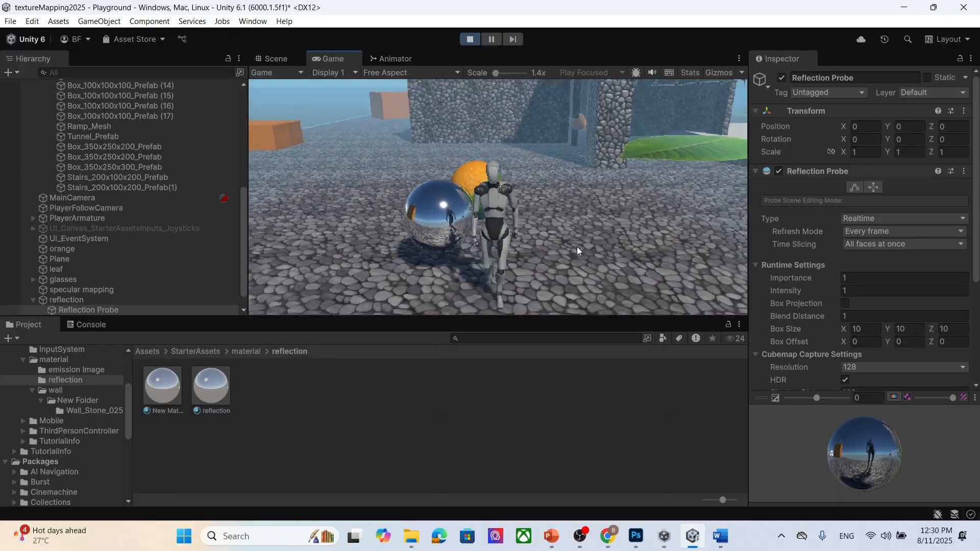
{"action": "key", "text": "a"}
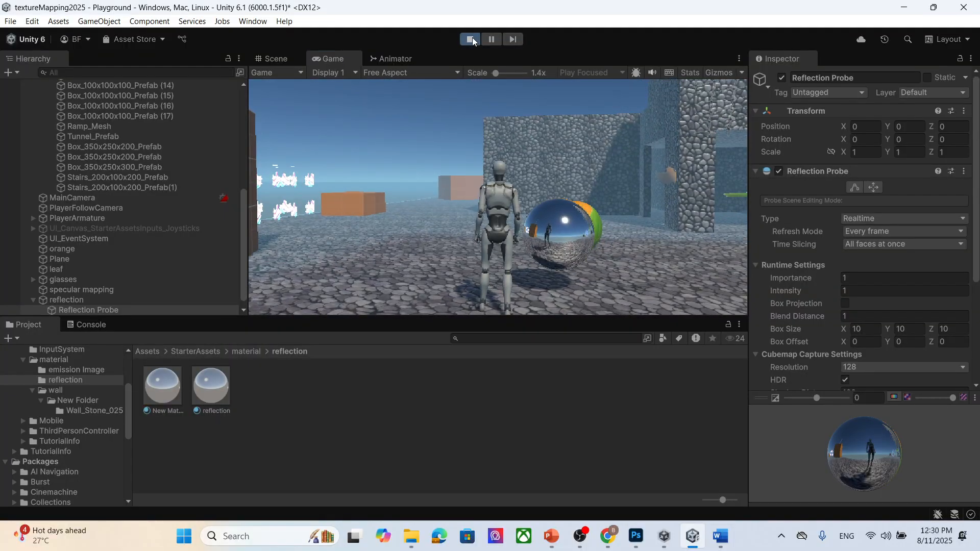
{"action": "left_click", "coordinate": [470, 39]}
- Switch to PowerPoint and browse the texture mapping slides from Reflection map to Detail maps
{"action": "left_click", "coordinate": [573, 541]}
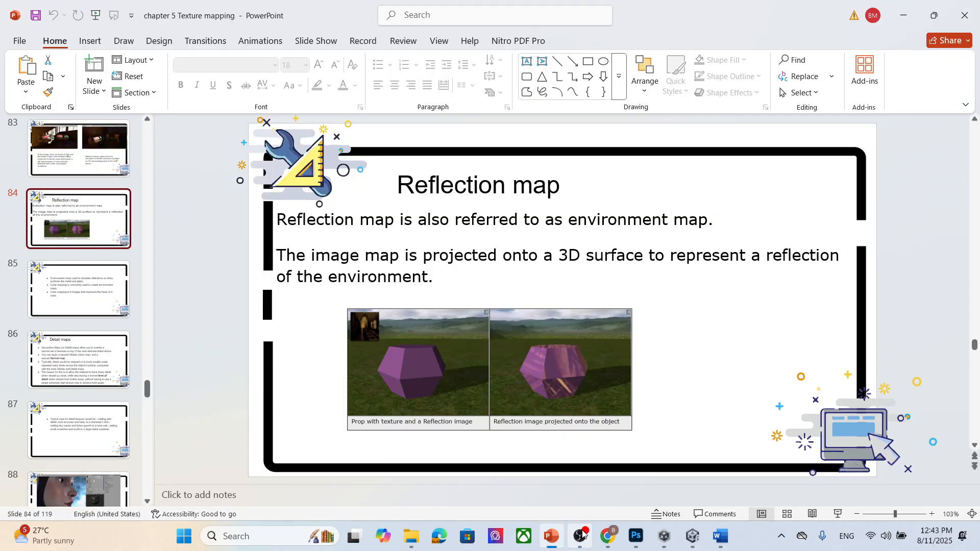
{"action": "scroll", "coordinate": [234, 282], "scroll_direction": "down", "scroll_amount": 2}
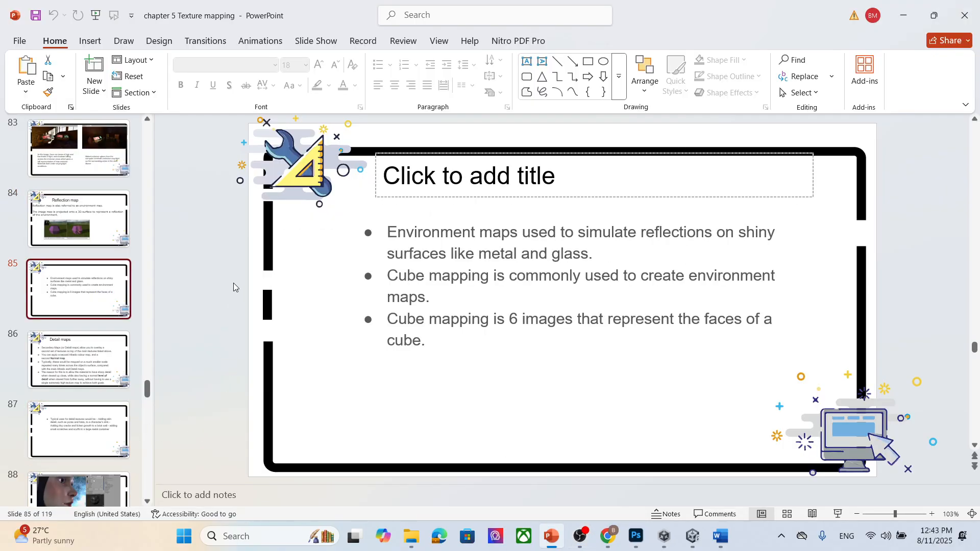
{"action": "scroll", "coordinate": [234, 282], "scroll_direction": "down", "scroll_amount": 2}
{"action": "scroll", "coordinate": [233, 283], "scroll_direction": "up", "scroll_amount": 3}
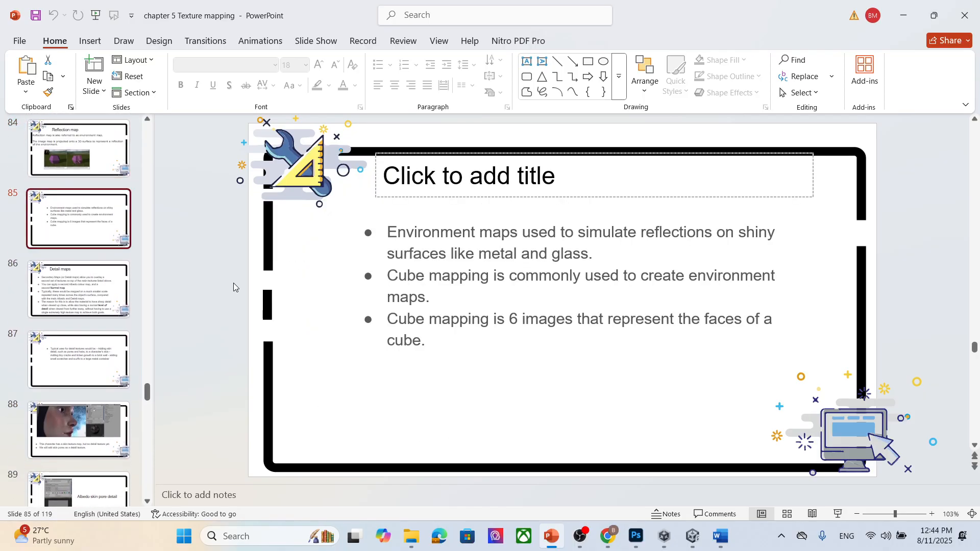
{"action": "scroll", "coordinate": [234, 283], "scroll_direction": "up", "scroll_amount": 1}
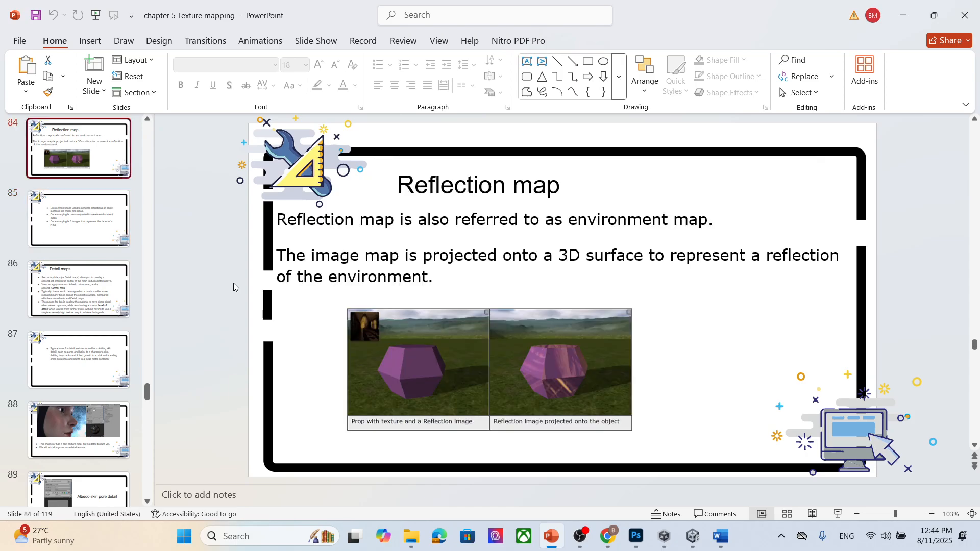
{"action": "scroll", "coordinate": [234, 283], "scroll_direction": "down", "scroll_amount": 1}
{"action": "scroll", "coordinate": [234, 282], "scroll_direction": "down", "scroll_amount": 1}
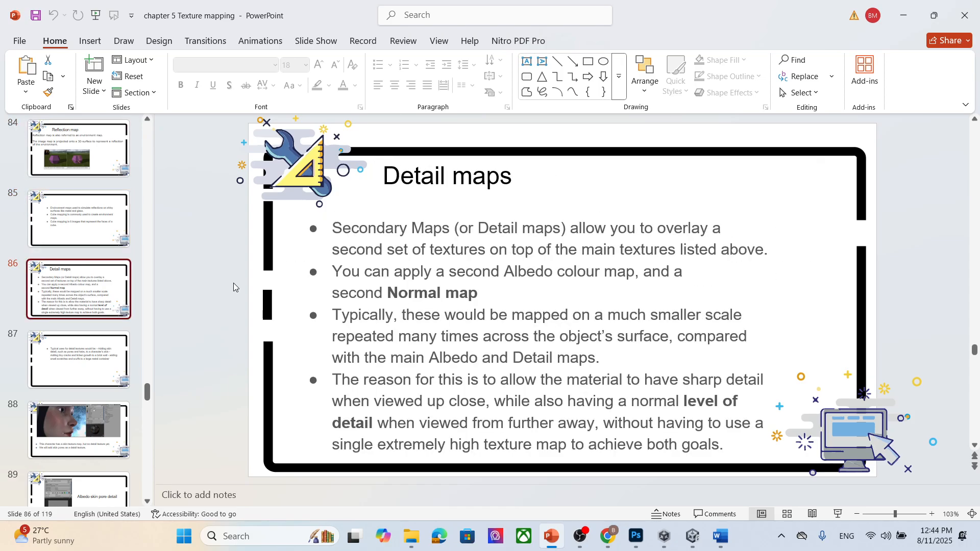
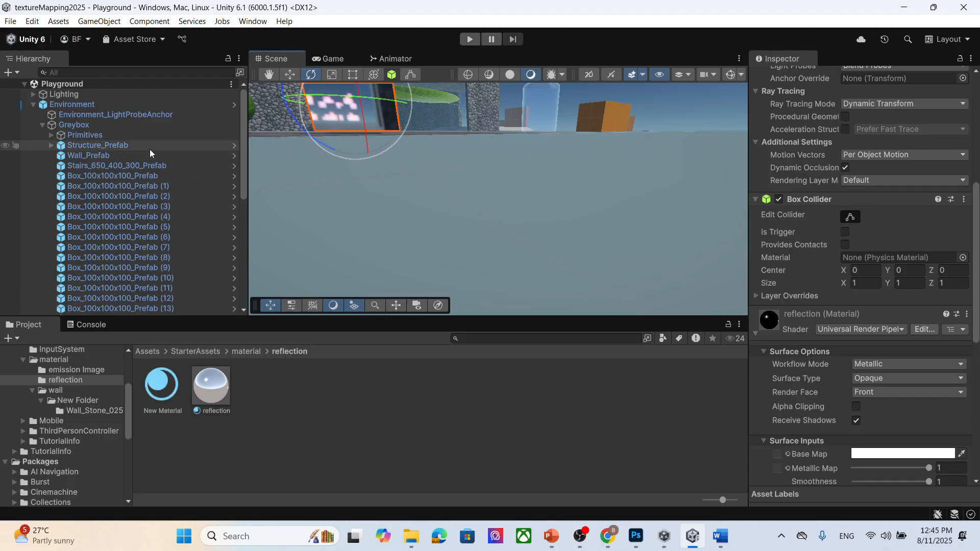
- Add a spot light to the scene and select it
{"action": "left_click_drag", "start_coordinate": [241, 157], "coordinate": [241, 273]}
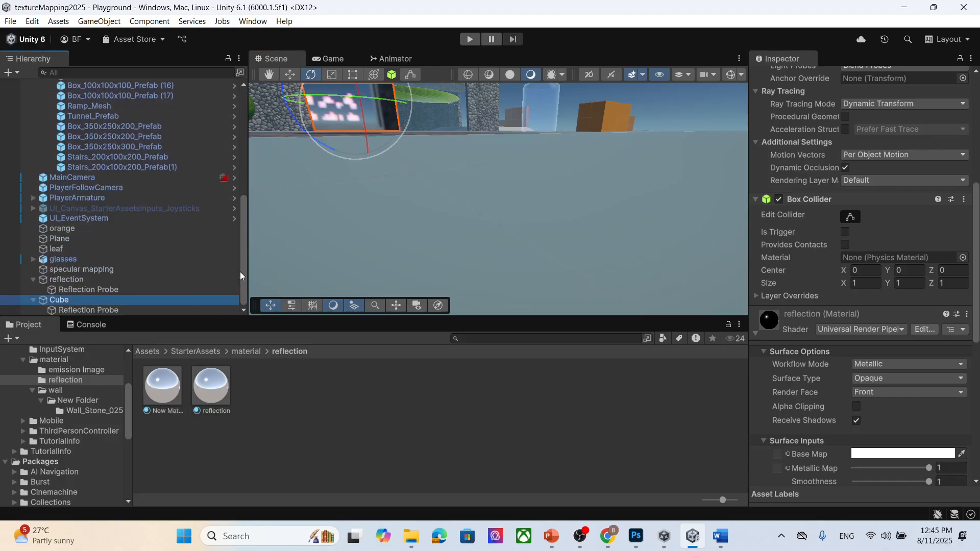
{"action": "scroll", "coordinate": [102, 122], "scroll_direction": "up", "scroll_amount": 8}
{"action": "left_click", "coordinate": [99, 21]}
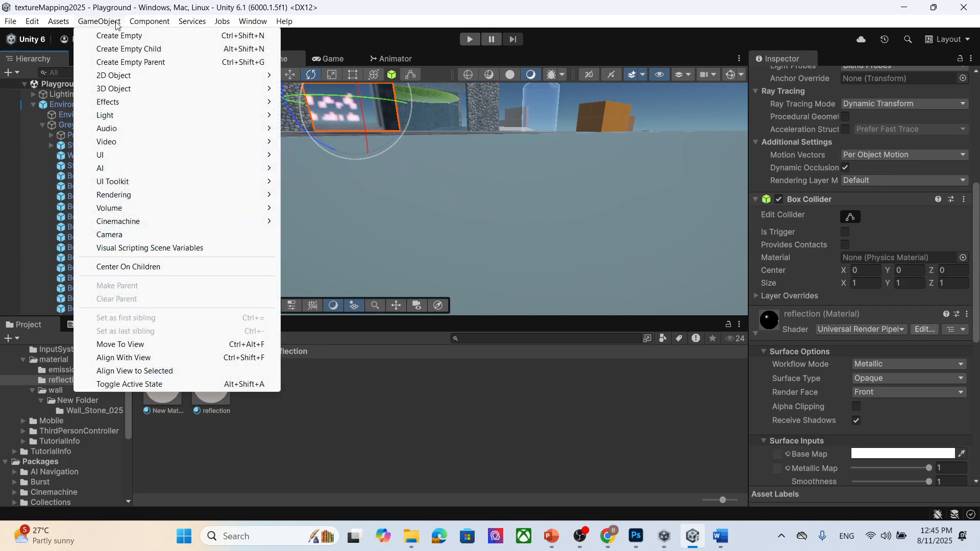
{"action": "mouse_move", "coordinate": [156, 112]}
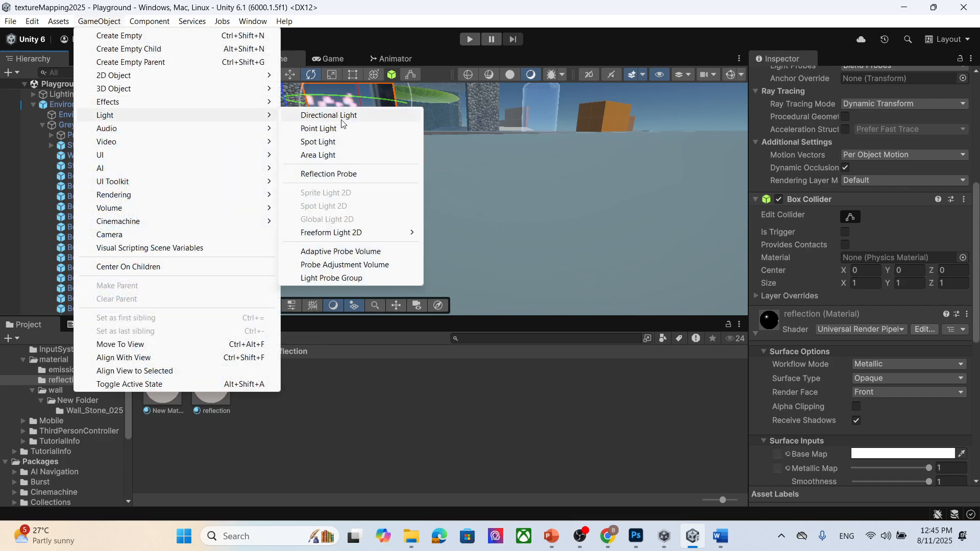
{"action": "left_click", "coordinate": [337, 142]}
{"action": "key", "text": "Return"}
{"action": "left_click", "coordinate": [102, 279]}
{"action": "left_click", "coordinate": [115, 309]}
{"action": "key", "text": "f"}
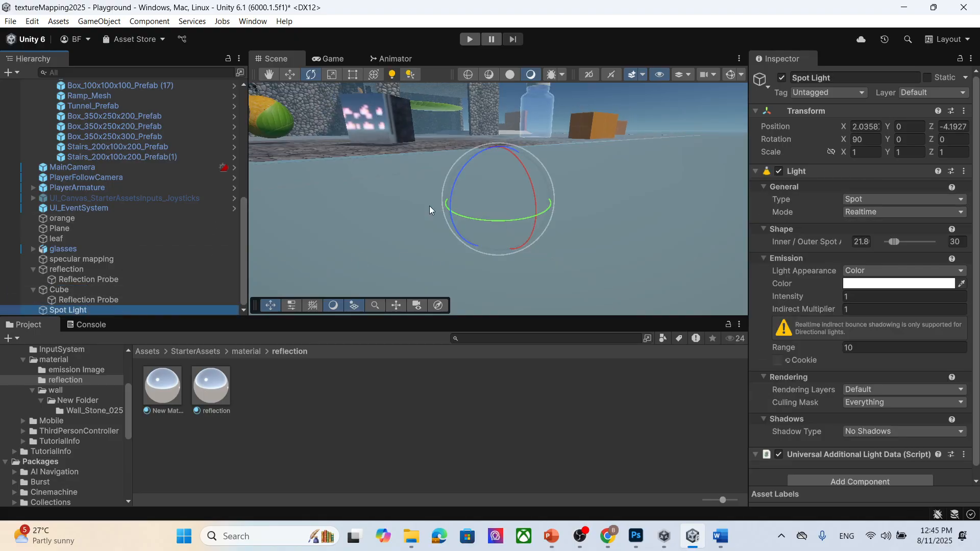
- Set the spot light's X and Z position to 0
{"action": "left_click", "coordinate": [880, 126]}
{"action": "type", "text": "0"}
{"action": "left_click", "coordinate": [953, 127]}
{"action": "type", "text": "0"}
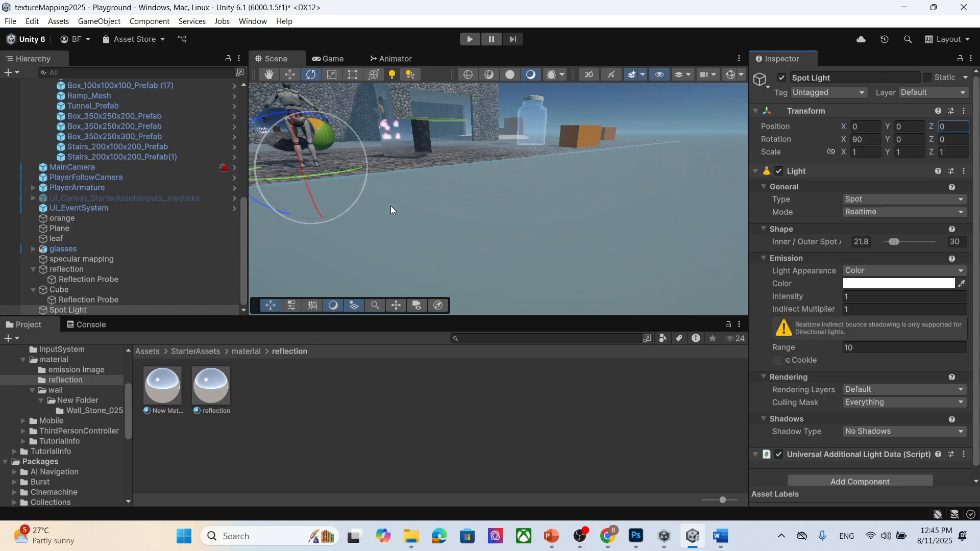
{"action": "key", "text": "Return"}
- Move the spot light up and sideways to about X -1.59, Y 1.47 above the floor
{"action": "key", "text": "f"}
{"action": "left_click", "coordinate": [289, 74]}
{"action": "left_click_drag", "start_coordinate": [479, 201], "coordinate": [480, 125]}
{"action": "left_click_drag", "start_coordinate": [509, 179], "coordinate": [434, 188]}
- Set the spot light's intensity to 10
{"action": "left_click", "coordinate": [859, 297]}
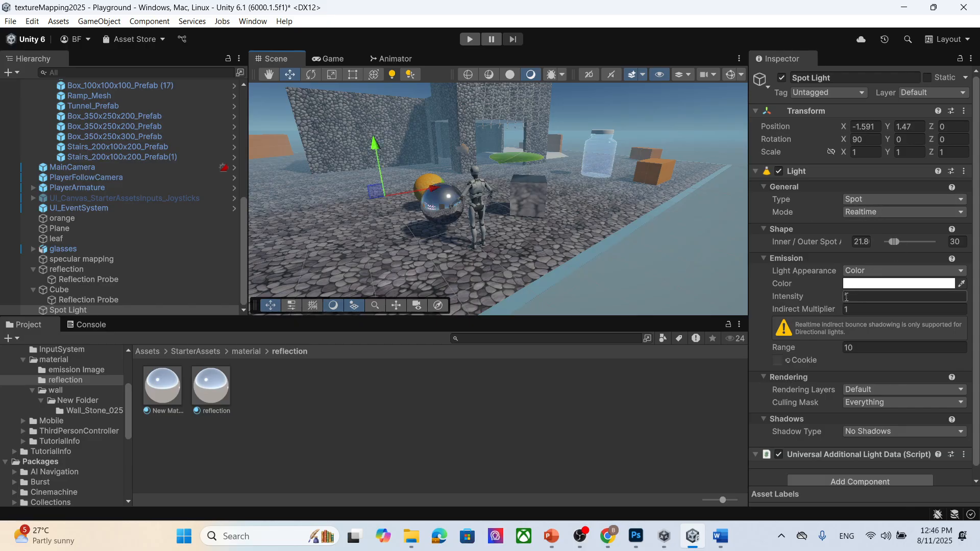
{"action": "type", "text": "00"}
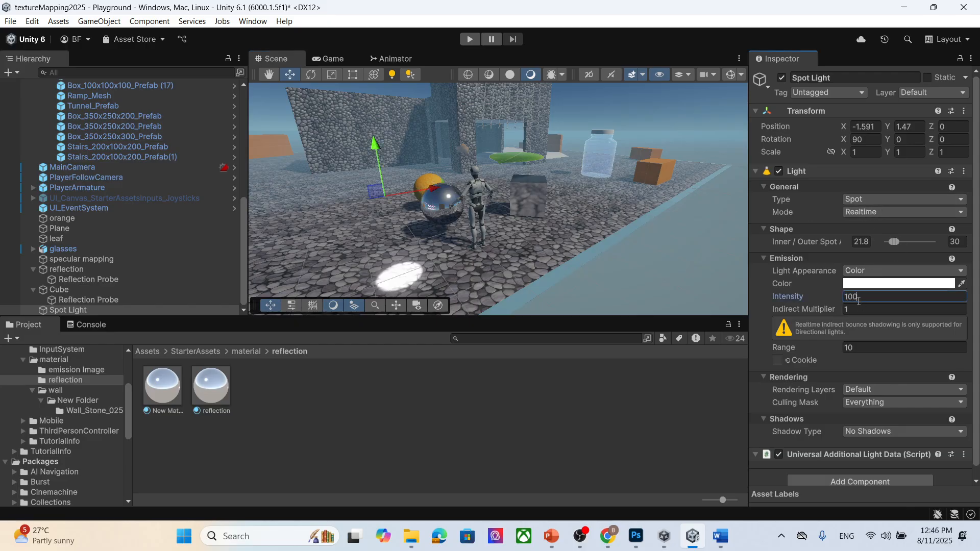
{"action": "double_click", "coordinate": [868, 297]}
{"action": "key", "text": "BackSpace"}
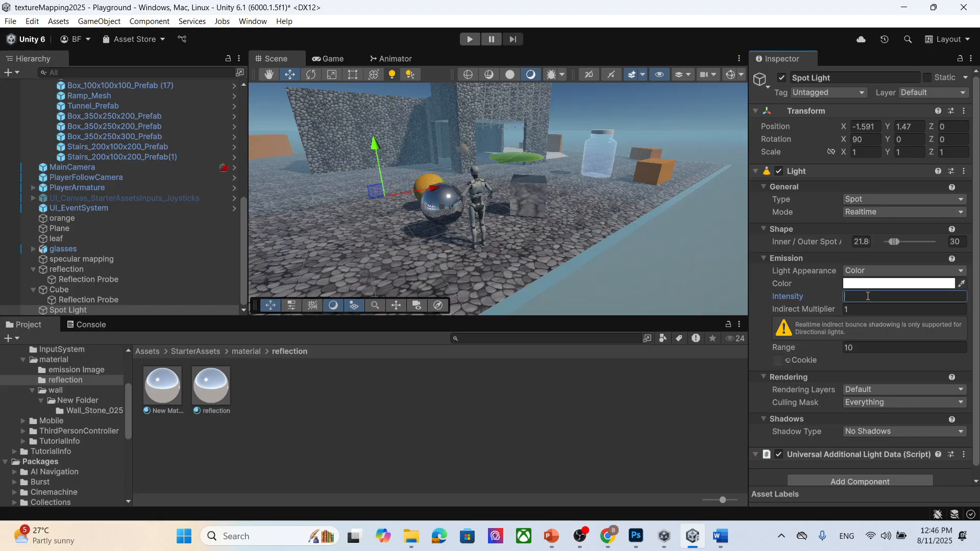
{"action": "type", "text": "10"}
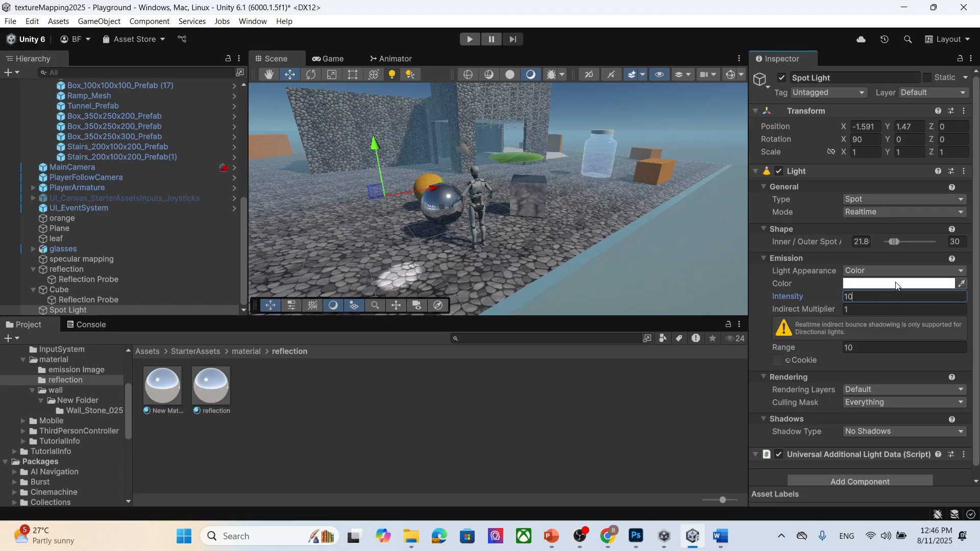
- Set the spot light's range to 100 and raise it to about Y 1.88
{"action": "scroll", "coordinate": [868, 311], "scroll_direction": "down", "scroll_amount": 1}
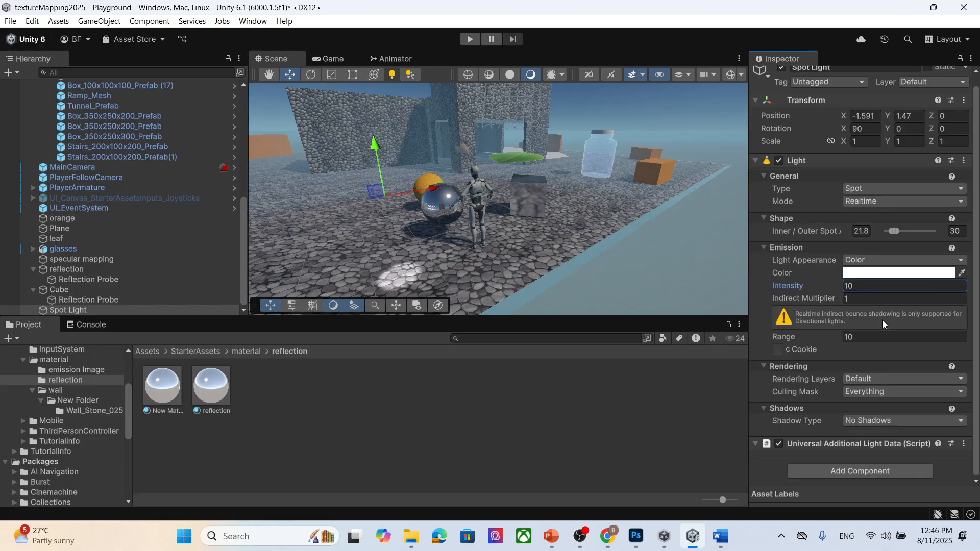
{"action": "left_click", "coordinate": [866, 338]}
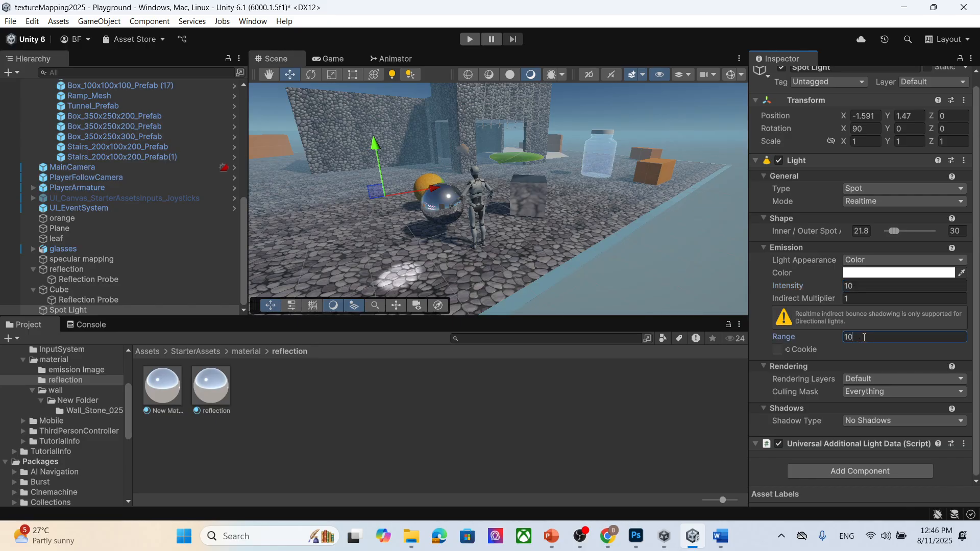
{"action": "type", "text": "0"}
{"action": "left_click_drag", "start_coordinate": [377, 151], "coordinate": [374, 115]}
{"action": "left_click", "coordinate": [878, 336]}
{"action": "type", "text": "0"}
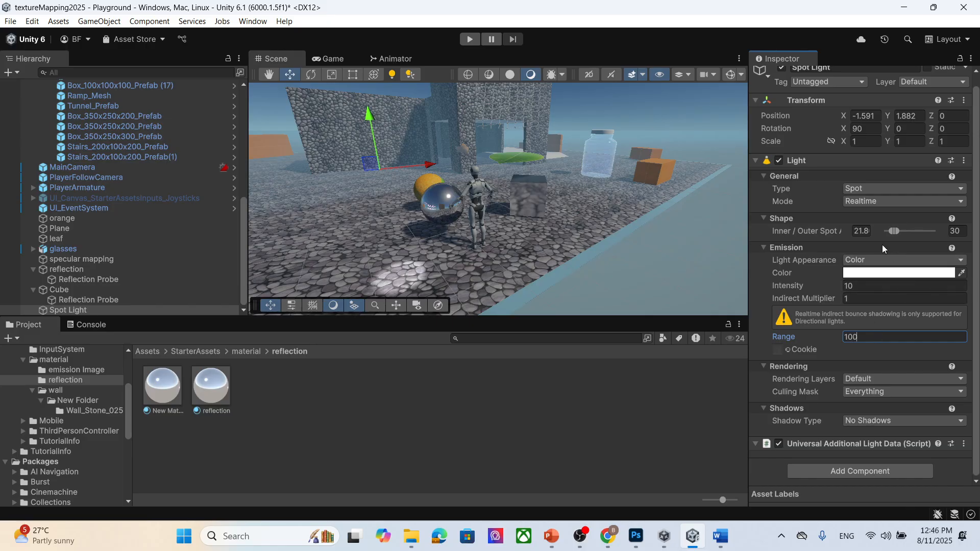
- Widen the outer spot angle to about 78 and try assigning the maple leaf texture as cookie
{"action": "left_click_drag", "start_coordinate": [896, 232], "coordinate": [908, 232]}
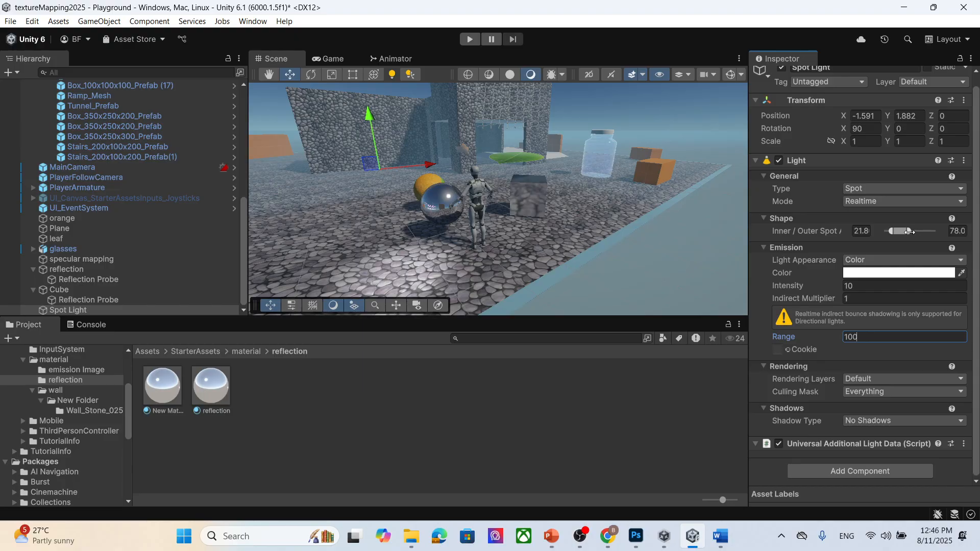
{"action": "left_click", "coordinate": [788, 350]}
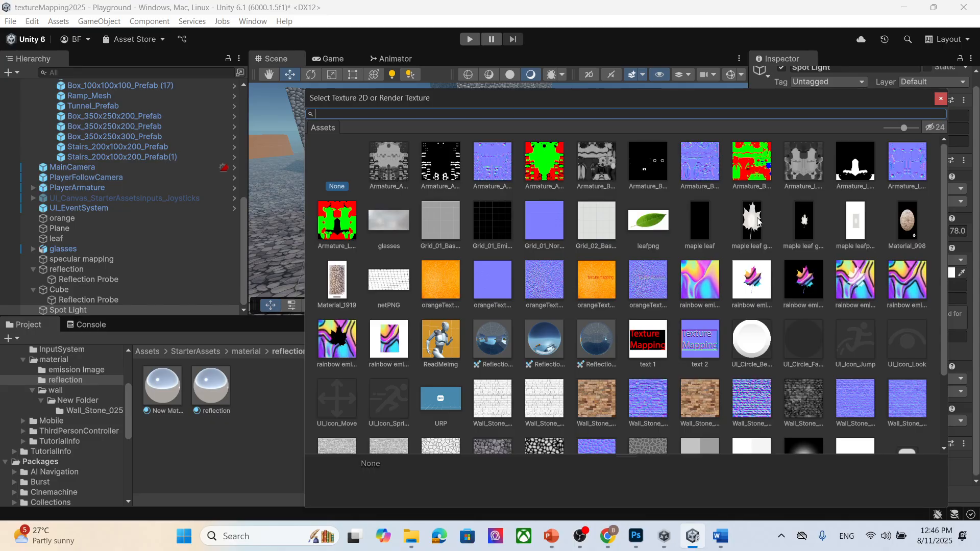
{"action": "left_click", "coordinate": [760, 222]}
{"action": "left_click", "coordinate": [937, 98]}
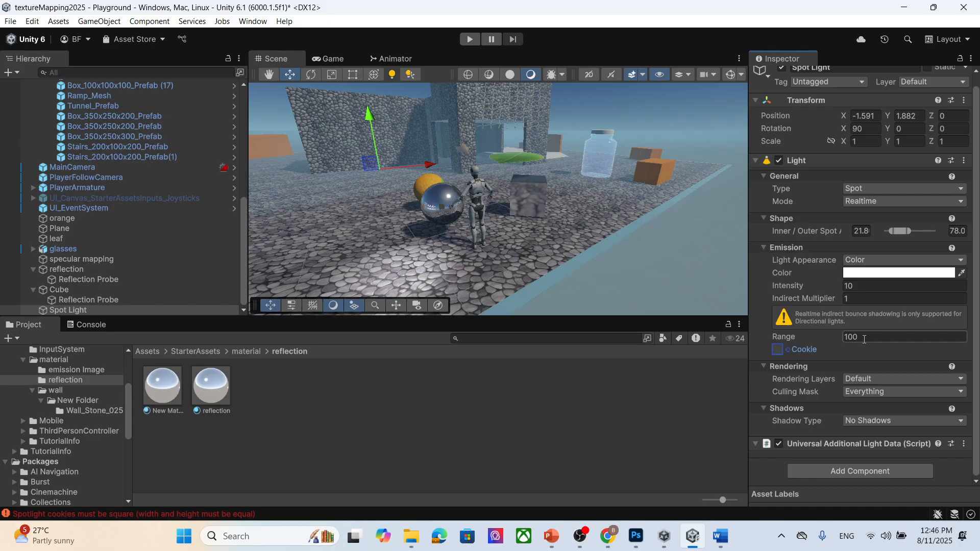
- Assign the rainbow emission leaf mask texture as the spot light's cookie
{"action": "left_click", "coordinate": [788, 350]}
{"action": "scroll", "coordinate": [810, 311], "scroll_direction": "down", "scroll_amount": 1}
{"action": "left_click", "coordinate": [779, 251]}
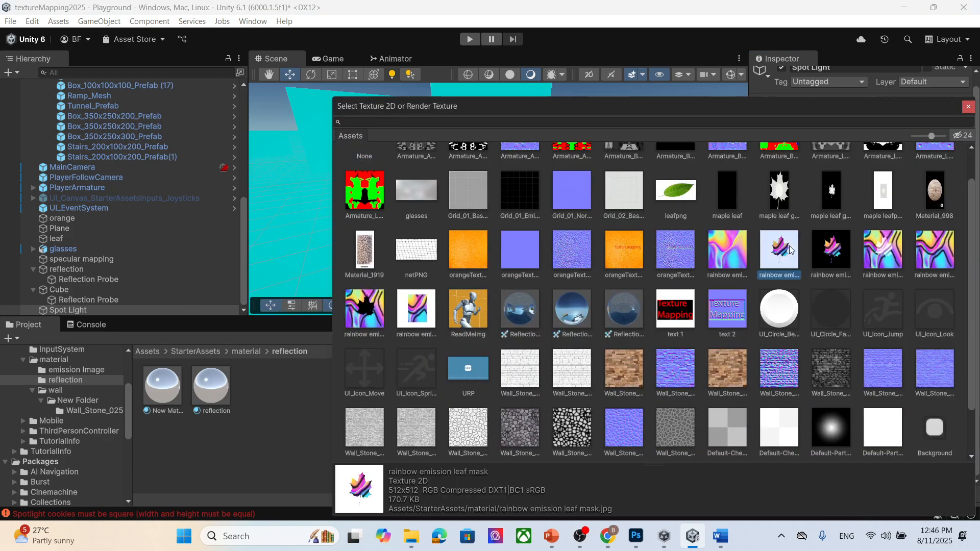
{"action": "left_click", "coordinate": [969, 107]}
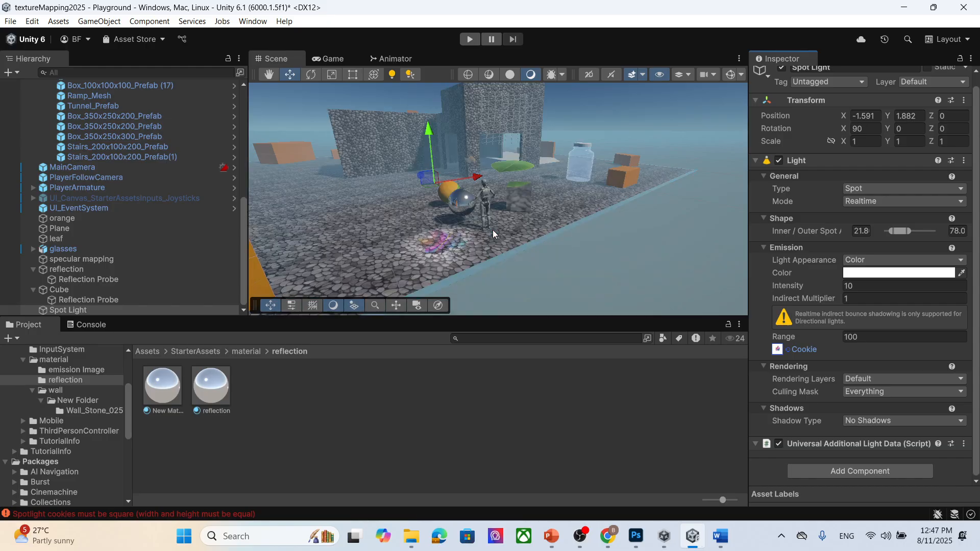
- Replace the spot light's cookie with the ReadMeImg texture
{"action": "scroll", "coordinate": [574, 262], "scroll_direction": "up", "scroll_amount": 3}
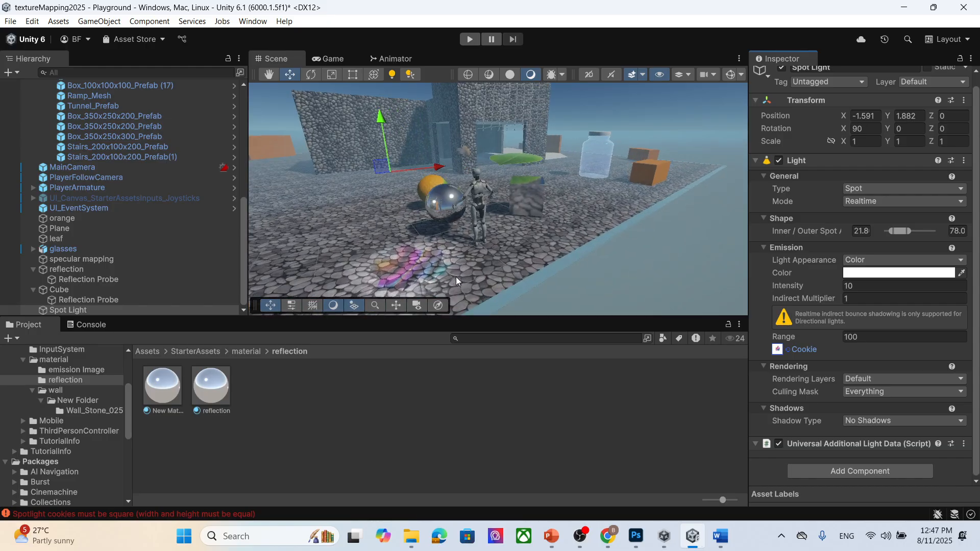
{"action": "scroll", "coordinate": [417, 268], "scroll_direction": "up", "scroll_amount": 3}
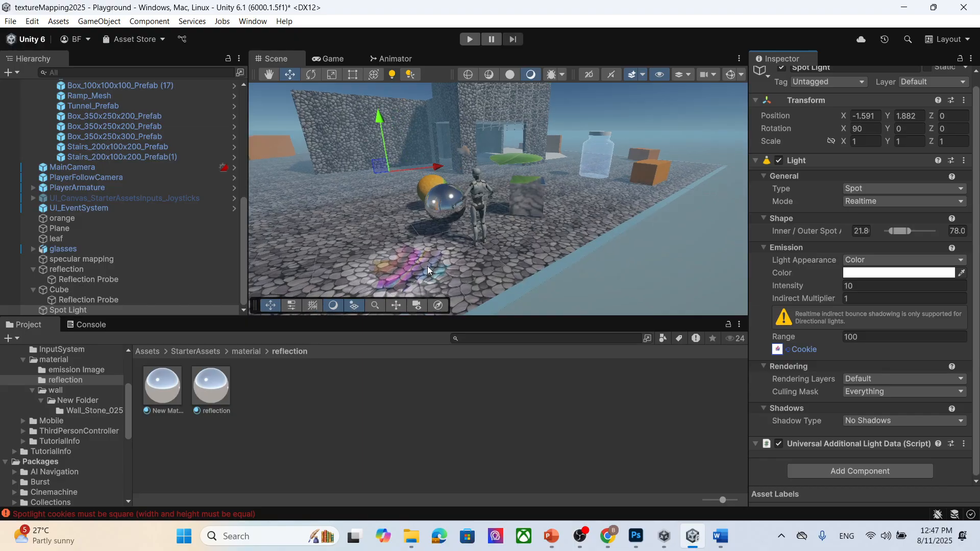
{"action": "middle_click_drag", "start_coordinate": [438, 273], "coordinate": [448, 254]}
{"action": "mouse_move", "coordinate": [429, 258]}
{"action": "right_mouse_down"}
{"action": "mouse_move", "coordinate": [443, 289]}
{"action": "mouse_move", "coordinate": [429, 258]}
{"action": "right_mouse_up"}
{"action": "scroll", "coordinate": [354, 210], "scroll_direction": "up", "scroll_amount": 2}
{"action": "scroll", "coordinate": [323, 209], "scroll_direction": "down", "scroll_amount": 2}
{"action": "scroll", "coordinate": [323, 209], "scroll_direction": "down", "scroll_amount": 2}
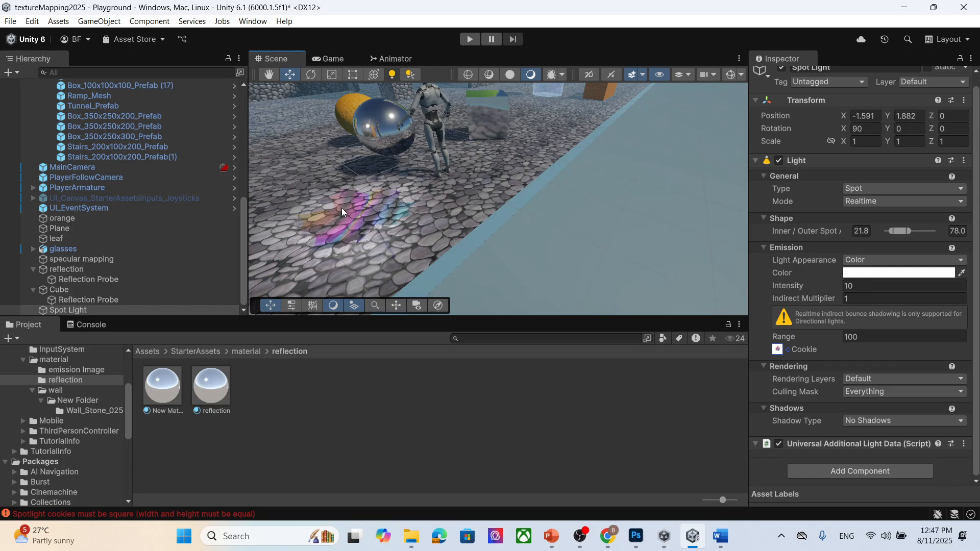
{"action": "left_click", "coordinate": [790, 352]}
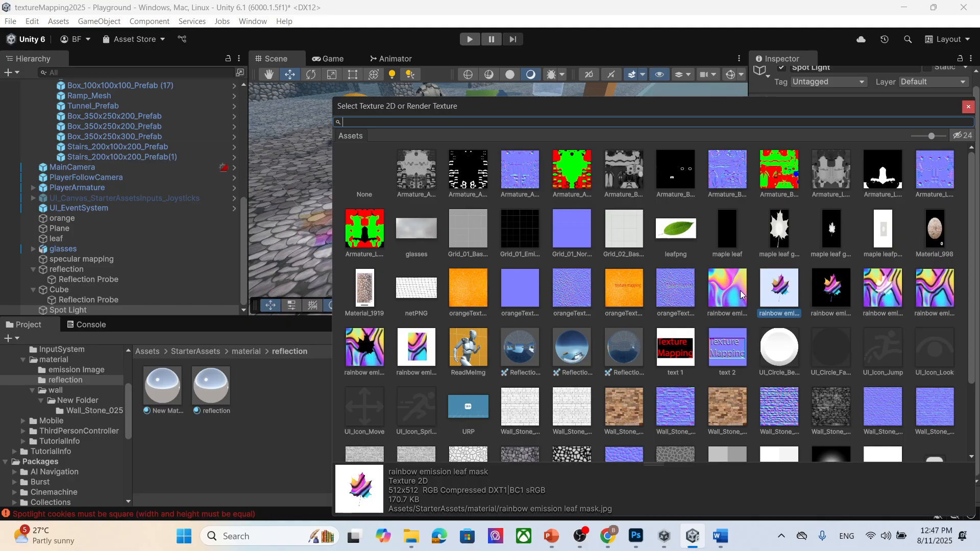
{"action": "scroll", "coordinate": [741, 291], "scroll_direction": "down", "scroll_amount": 3}
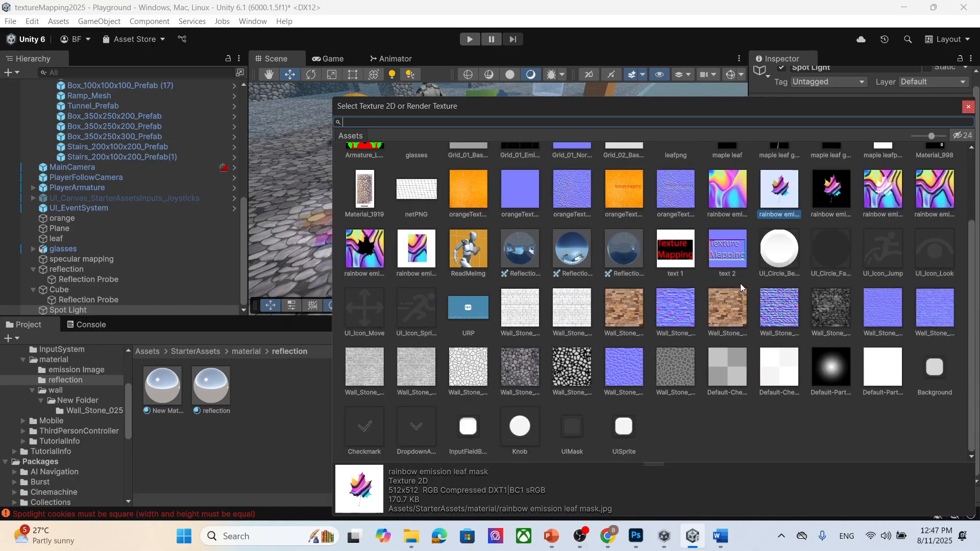
{"action": "scroll", "coordinate": [740, 284], "scroll_direction": "up", "scroll_amount": 3}
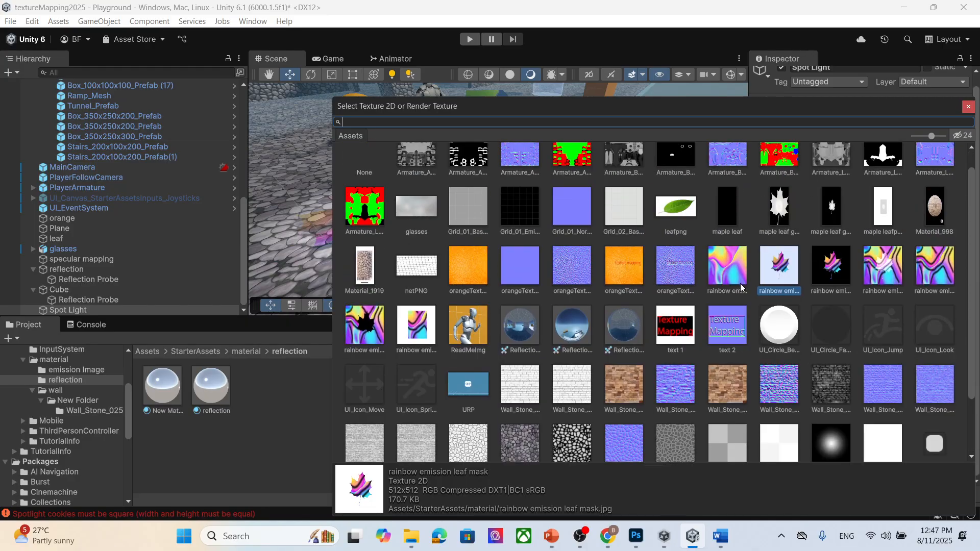
{"action": "left_click", "coordinate": [471, 332]}
{"action": "left_click", "coordinate": [969, 107]}
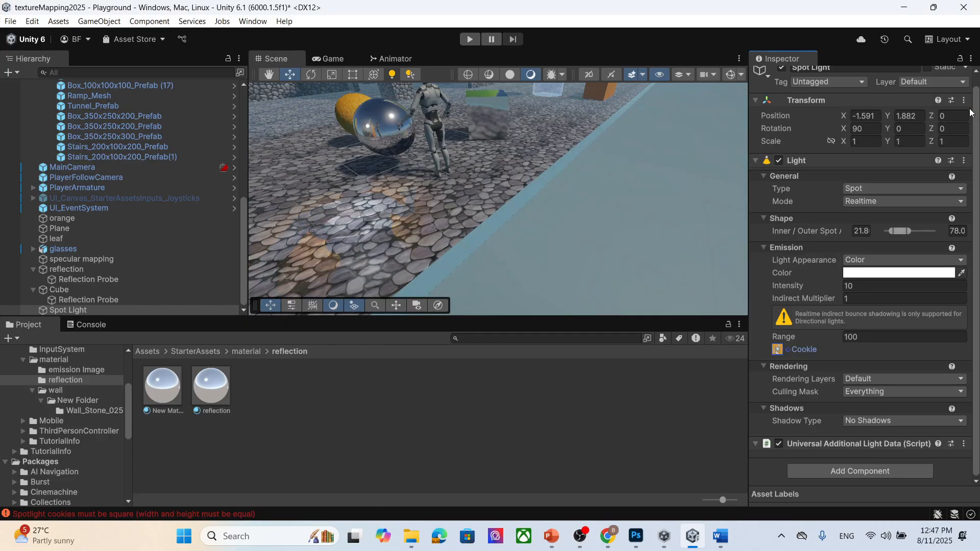
- Set the spot light's intensity to 100
{"action": "middle_click_drag", "start_coordinate": [356, 243], "coordinate": [372, 244]}
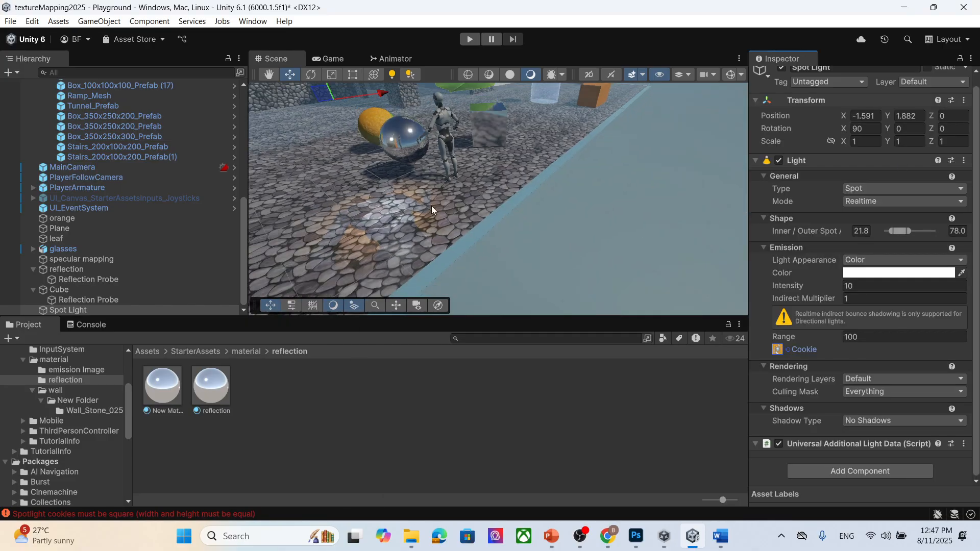
{"action": "left_click", "coordinate": [867, 287]}
{"action": "type", "text": "0"}
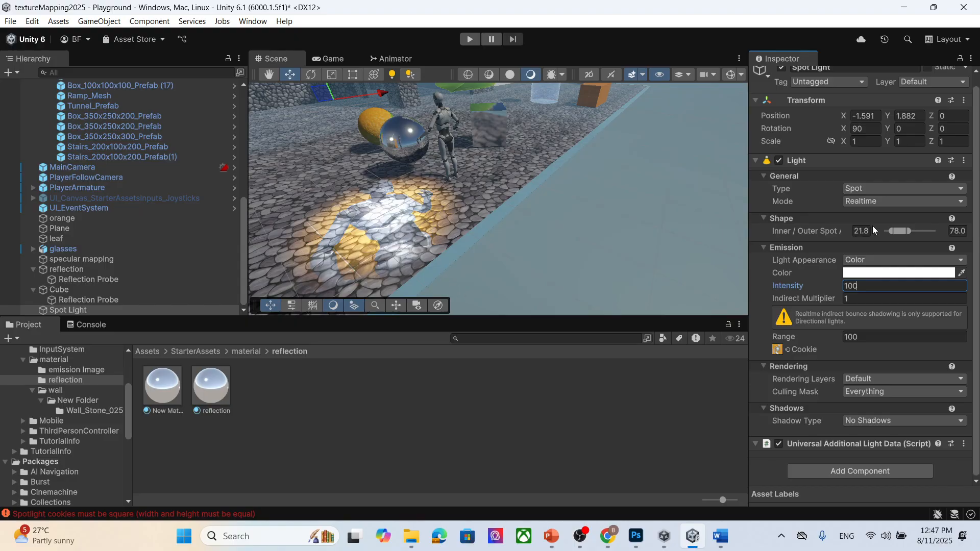
- Narrow the outer spot angle to about 65.4 and set the indirect multiplier to 10
{"action": "left_click_drag", "start_coordinate": [912, 231], "coordinate": [905, 231]}
{"action": "left_click", "coordinate": [872, 298]}
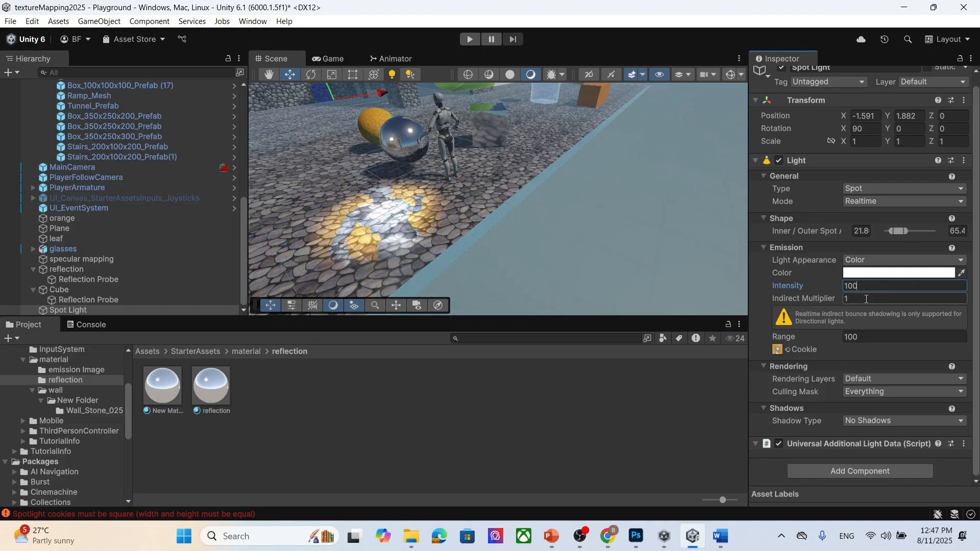
{"action": "type", "text": "00"}
{"action": "key", "text": "BackSpace"}
- Set the spot light's range to 12
{"action": "left_click", "coordinate": [880, 337]}
{"action": "type", "text": "0"}
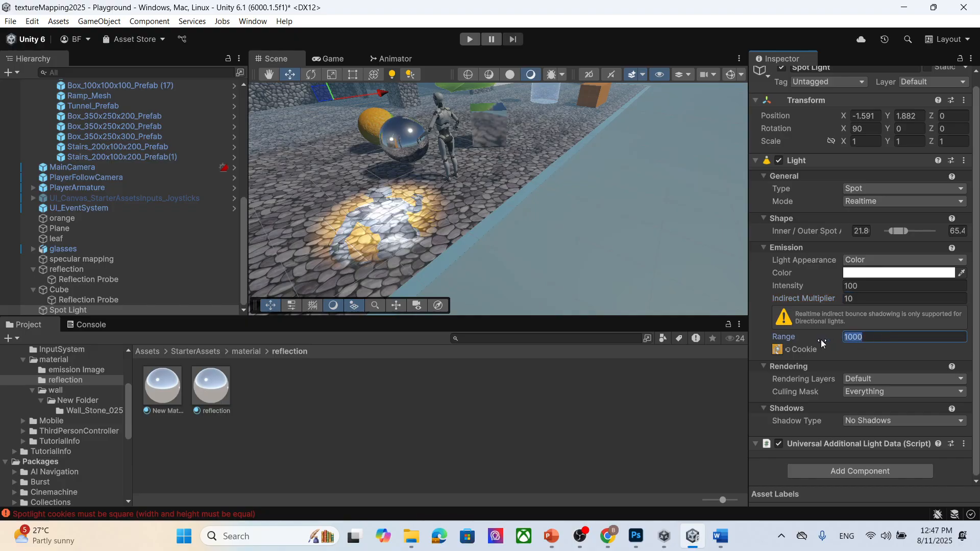
{"action": "key", "text": "BackSpace"}
{"action": "key", "text": "BackSpace"}
{"action": "key", "text": "BackSpace"}
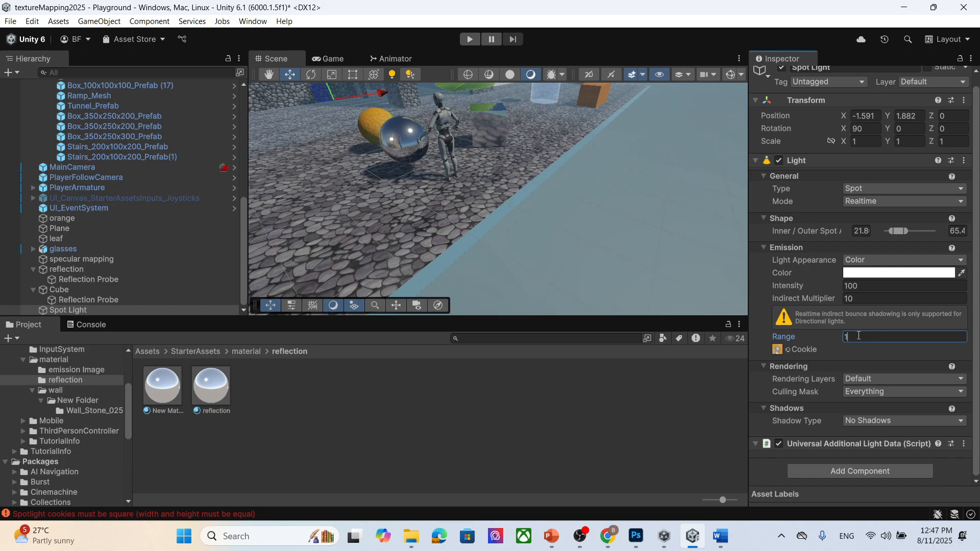
{"action": "type", "text": "2"}
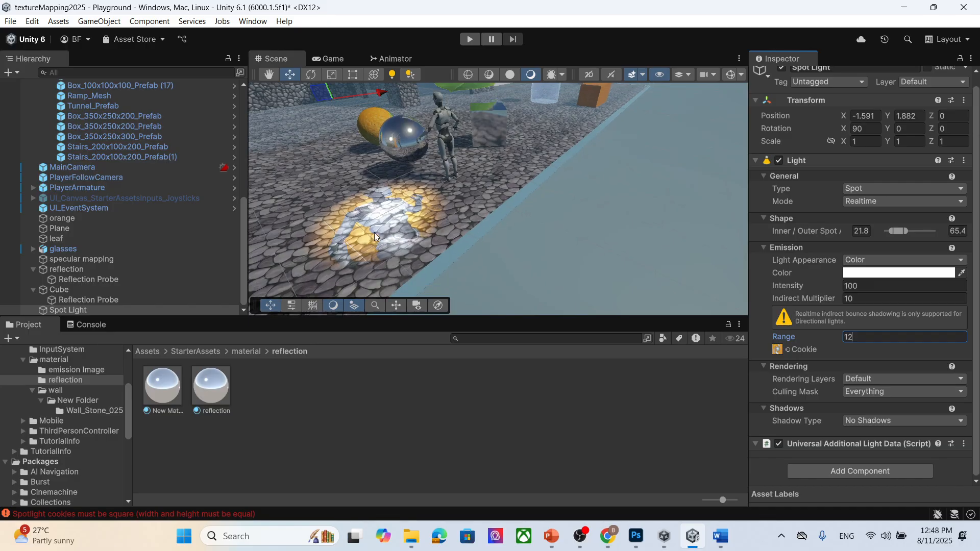
- Add an area light to the scene
{"action": "scroll", "coordinate": [398, 235], "scroll_direction": "up", "scroll_amount": 3}
{"action": "middle_click_drag", "start_coordinate": [415, 235], "coordinate": [408, 194]}
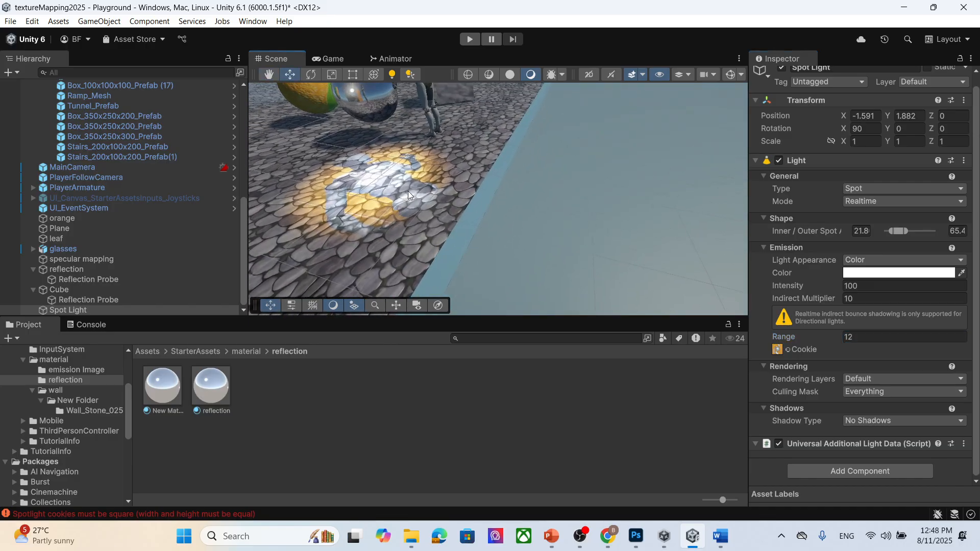
{"action": "left_click", "coordinate": [118, 310]}
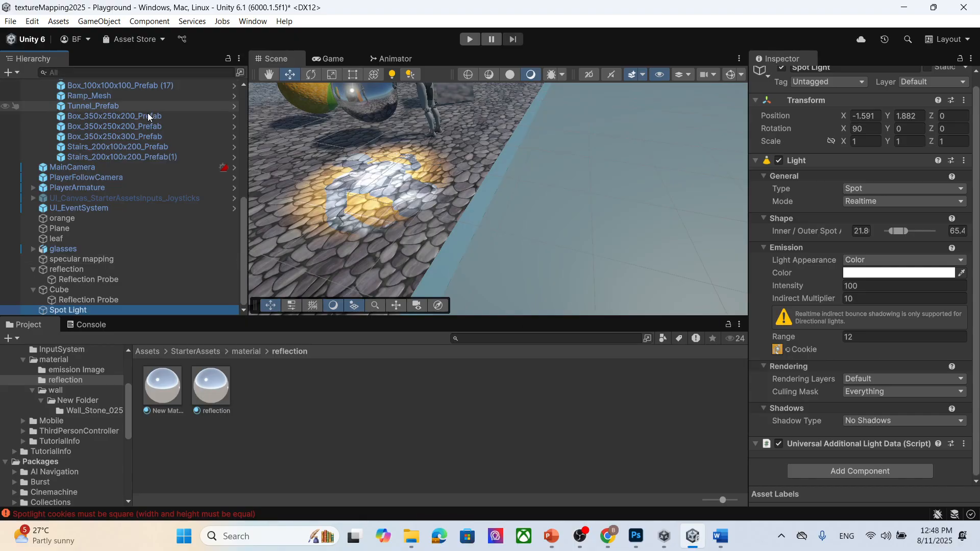
{"action": "left_click", "coordinate": [95, 21]}
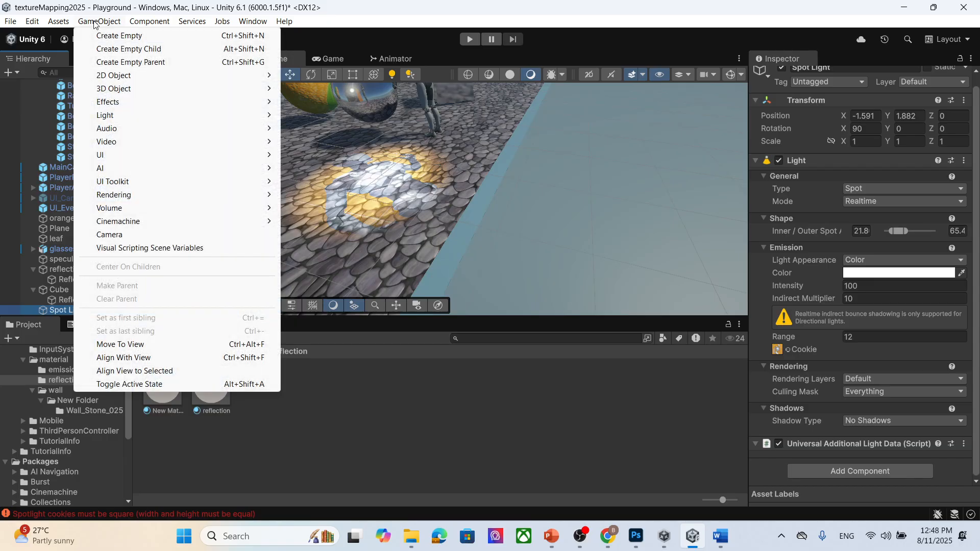
{"action": "mouse_move", "coordinate": [156, 116]}
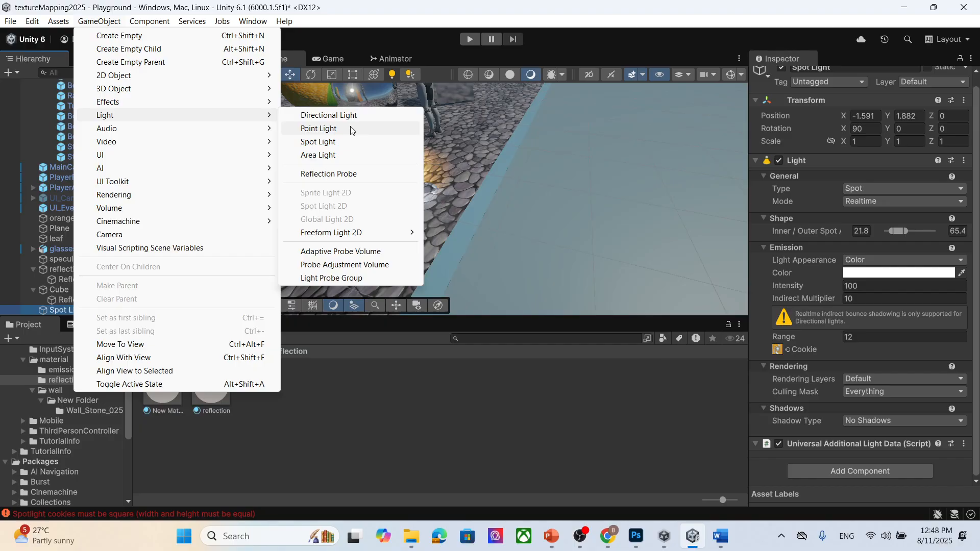
{"action": "left_click", "coordinate": [345, 157]}
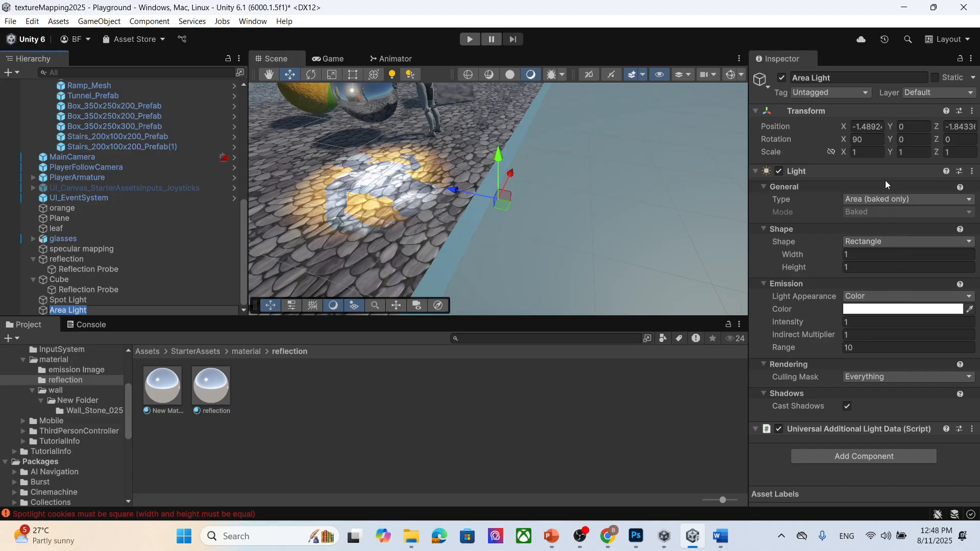
- Delete the area light from the scene
{"action": "left_click", "coordinate": [145, 301]}
{"action": "left_click", "coordinate": [149, 309]}
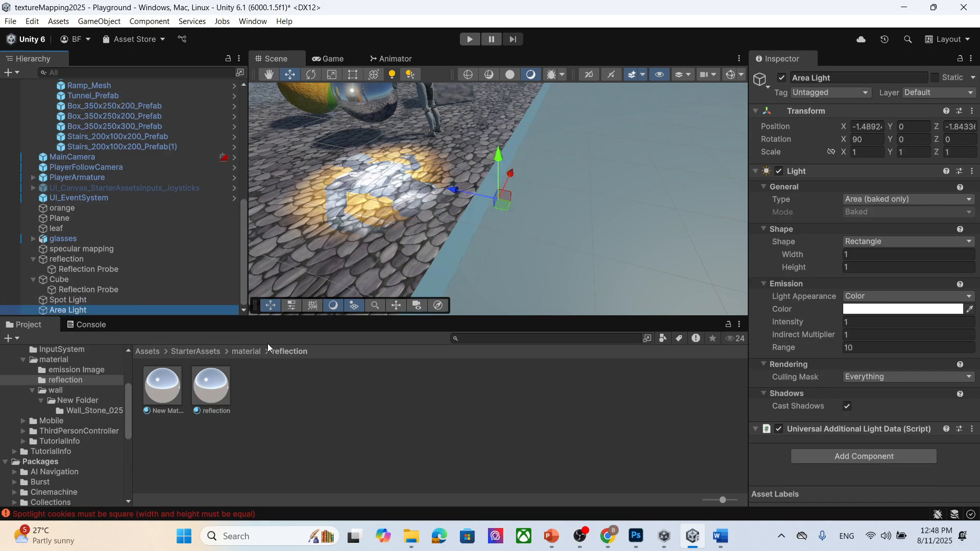
{"action": "key", "text": "Delete"}
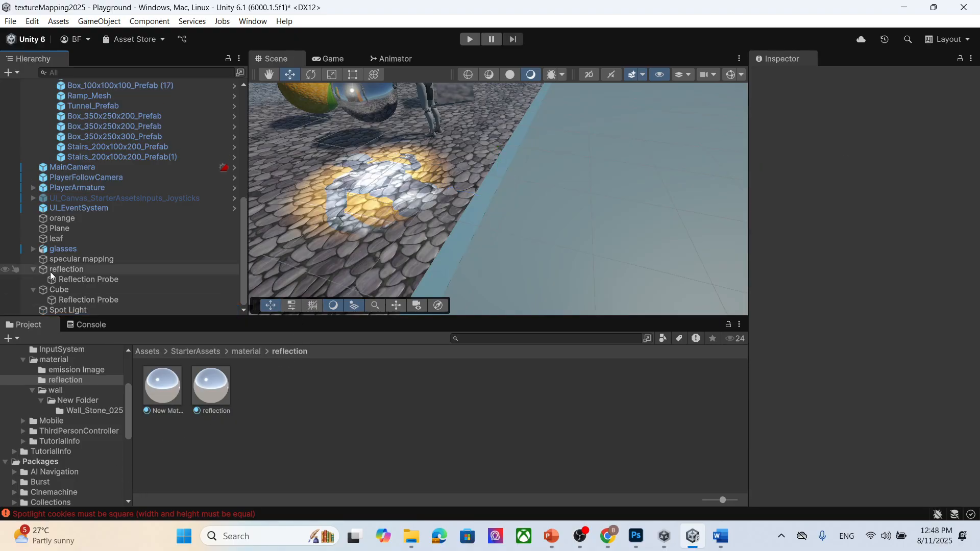
- Select the spot light and inspect the cookie error message in the console
{"action": "left_click", "coordinate": [77, 310]}
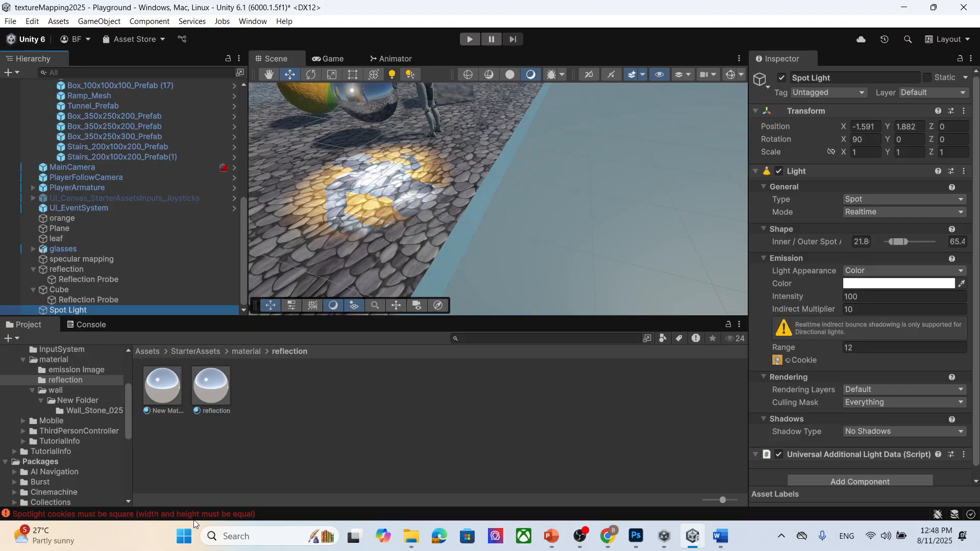
{"action": "scroll", "coordinate": [877, 318], "scroll_direction": "down", "scroll_amount": 1}
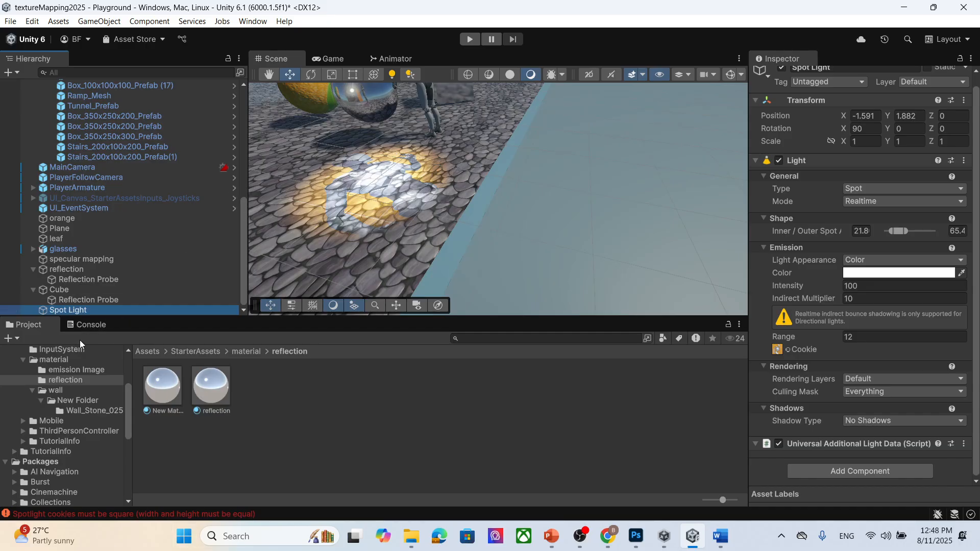
{"action": "left_click", "coordinate": [98, 326]}
{"action": "left_click", "coordinate": [146, 362]}
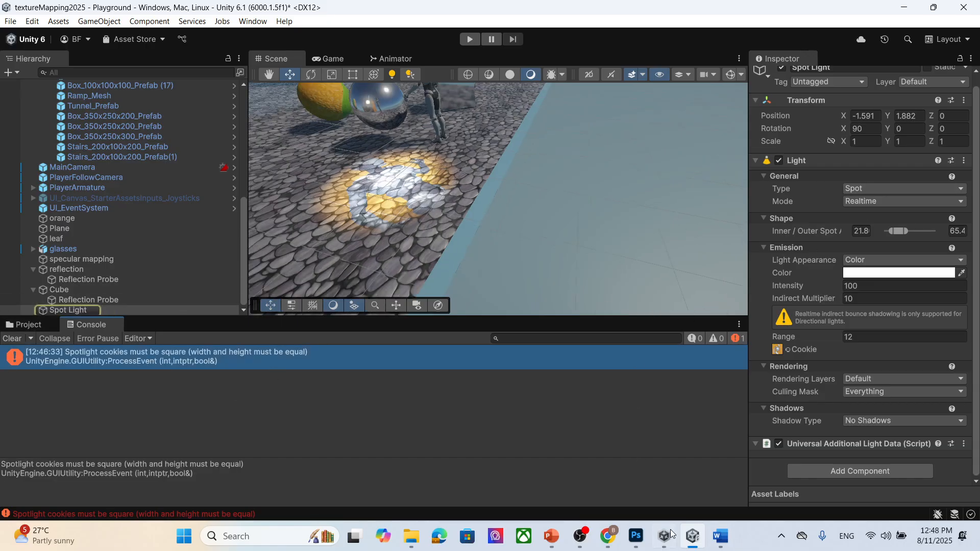
- Switch to Photoshop and create a new square document of 500 x 500 px
{"action": "left_click", "coordinate": [637, 536]}
{"action": "left_click", "coordinate": [51, 8]}
{"action": "left_click", "coordinate": [41, 21]}
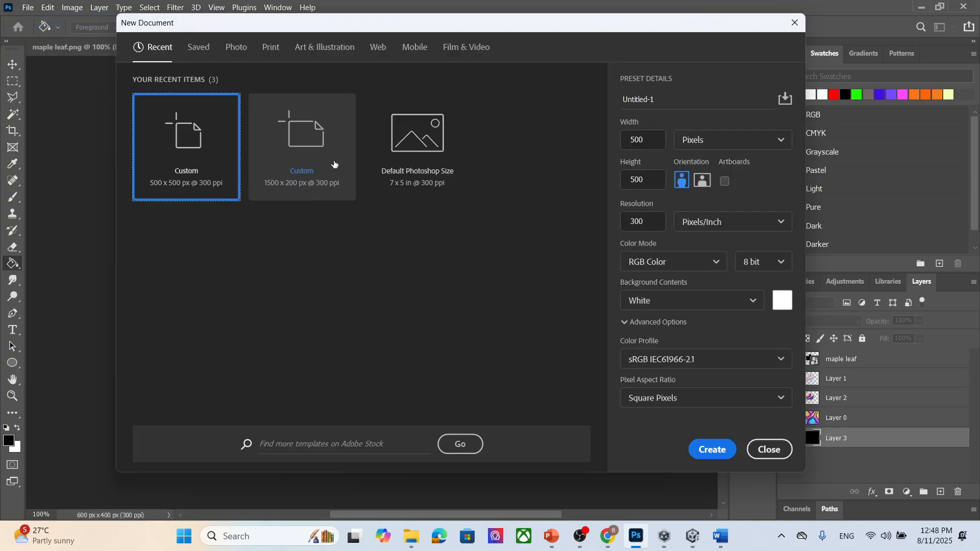
{"action": "left_click", "coordinate": [330, 156]}
{"action": "left_click", "coordinate": [183, 178]}
{"action": "left_click", "coordinate": [712, 449]}
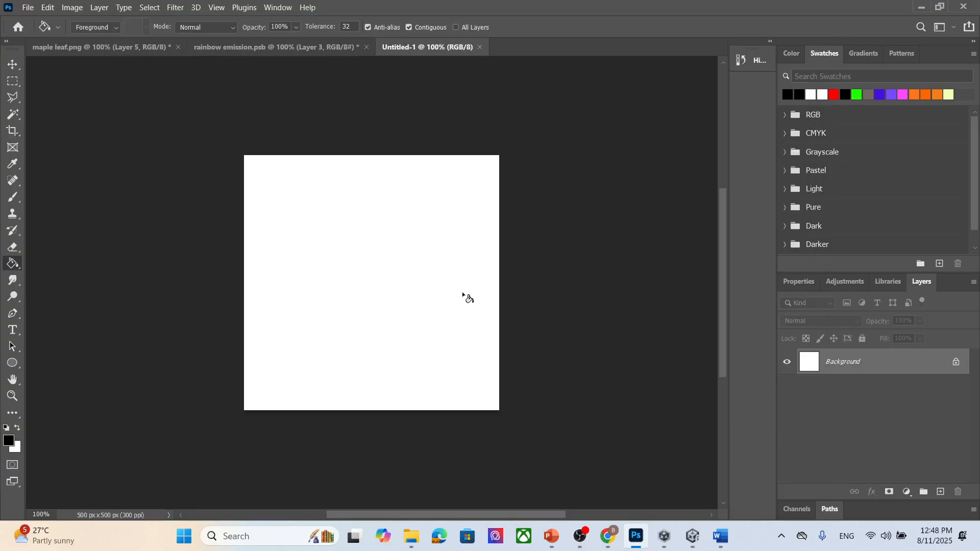
- Unlock the background as Layer 0 and set the foreground colour to red ff0000
{"action": "double_click", "coordinate": [892, 369]}
{"action": "left_click", "coordinate": [588, 152]}
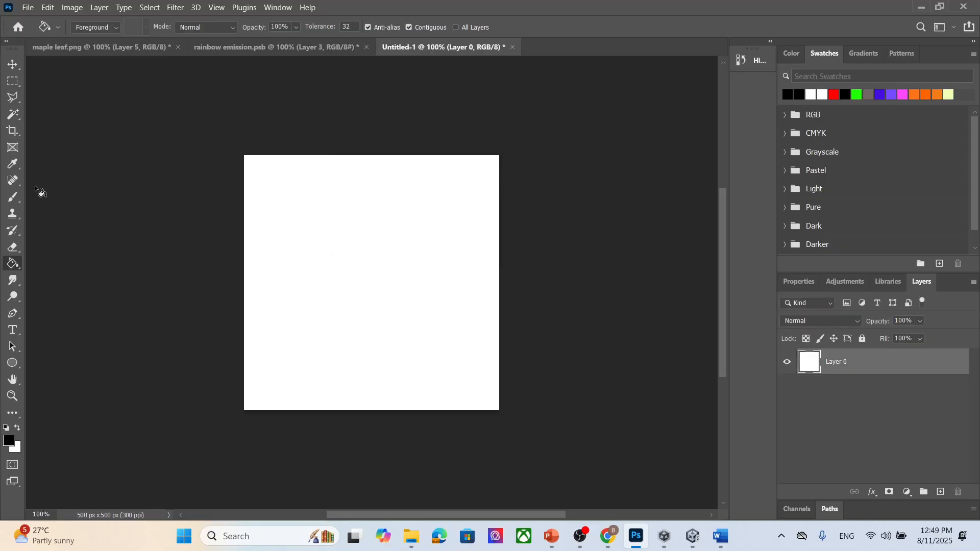
{"action": "left_click", "coordinate": [14, 197]}
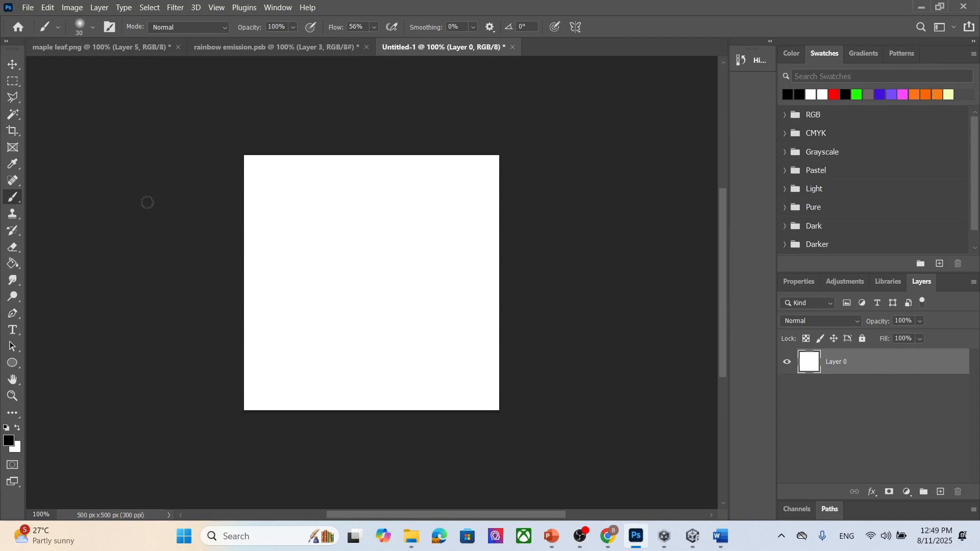
{"action": "left_click", "coordinate": [9, 441]}
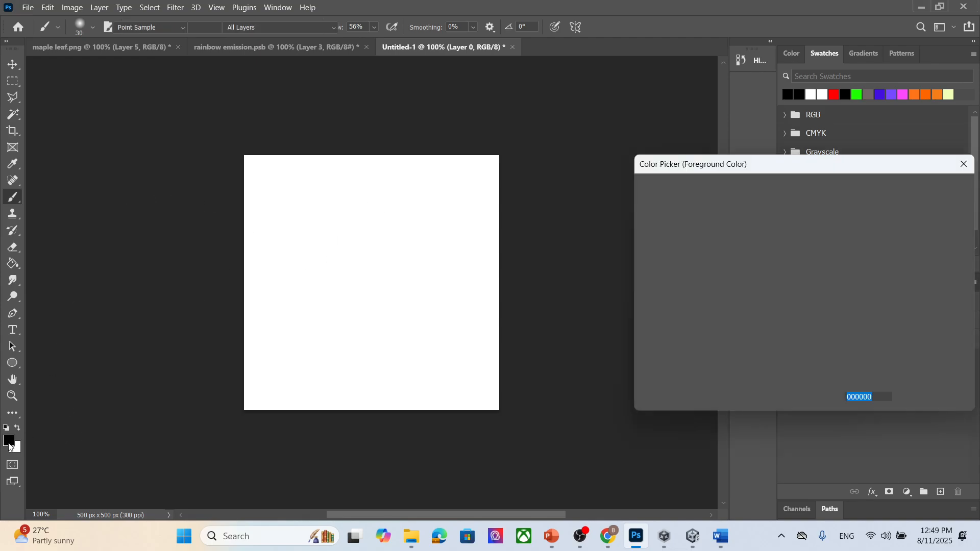
{"action": "left_click_drag", "start_coordinate": [767, 202], "coordinate": [813, 170]}
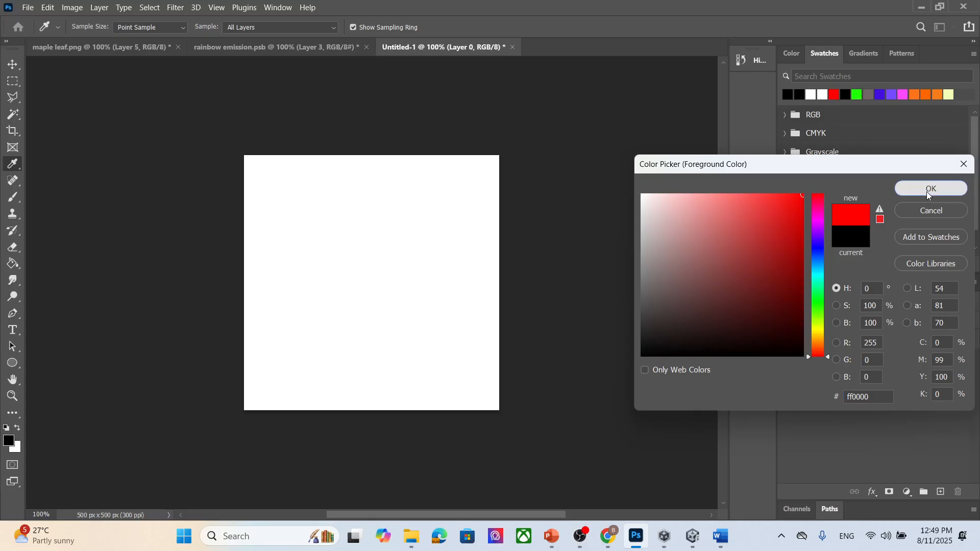
{"action": "left_click", "coordinate": [927, 190]}
- Paint a red smiling heart face on the canvas with the brush
{"action": "left_click_drag", "start_coordinate": [322, 236], "coordinate": [362, 255]}
{"action": "mouse_move", "coordinate": [302, 238]}
{"action": "left_mouse_down"}
{"action": "mouse_move", "coordinate": [366, 352]}
{"action": "mouse_move", "coordinate": [387, 354]}
{"action": "mouse_move", "coordinate": [404, 234]}
{"action": "mouse_move", "coordinate": [332, 285]}
{"action": "left_mouse_up"}
{"action": "left_click_drag", "start_coordinate": [399, 281], "coordinate": [397, 284]}
{"action": "mouse_move", "coordinate": [351, 313]}
{"action": "left_mouse_down"}
{"action": "mouse_move", "coordinate": [400, 321]}
{"action": "mouse_move", "coordinate": [405, 312]}
{"action": "left_mouse_up"}
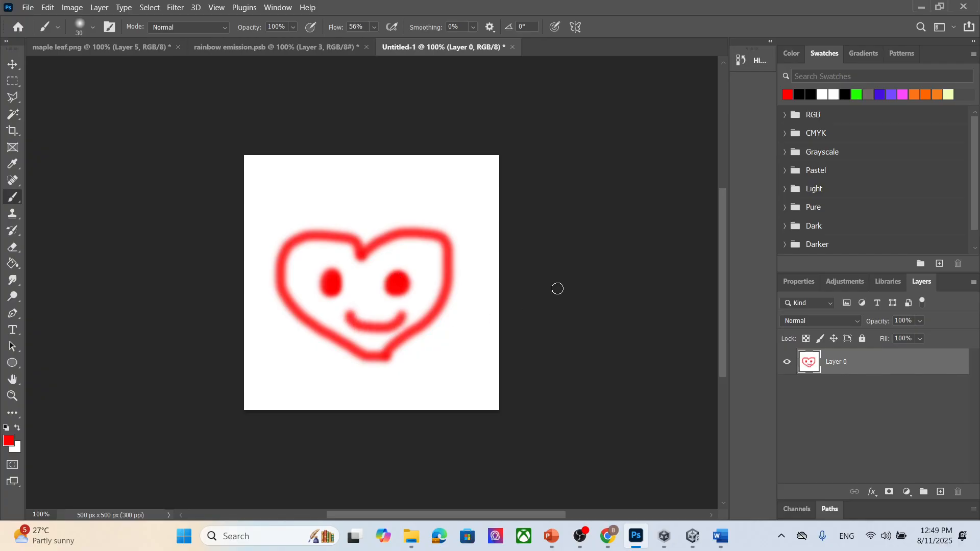
- Export the drawing as a JPG named loveshape into the textu folder
{"action": "left_click", "coordinate": [25, 7]}
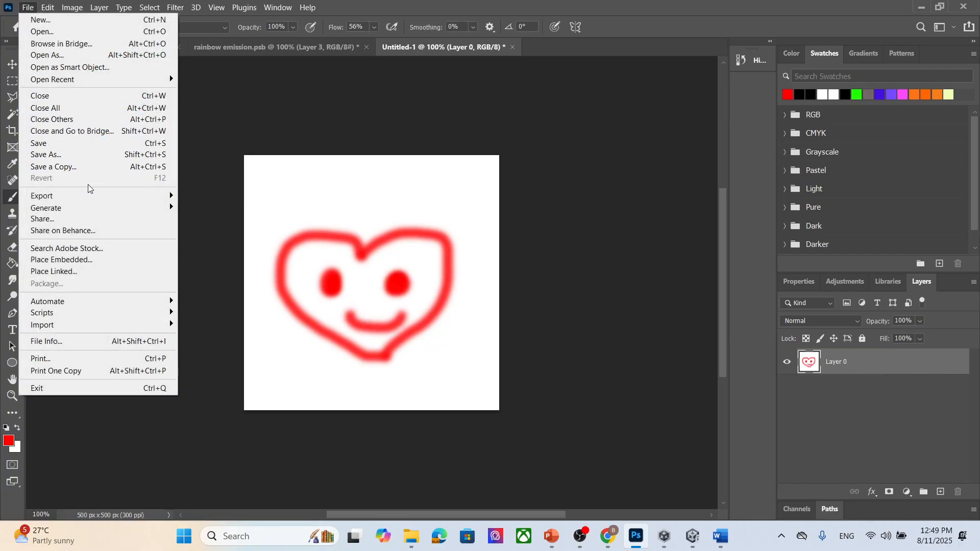
{"action": "mouse_move", "coordinate": [90, 195]}
{"action": "left_click", "coordinate": [296, 207]}
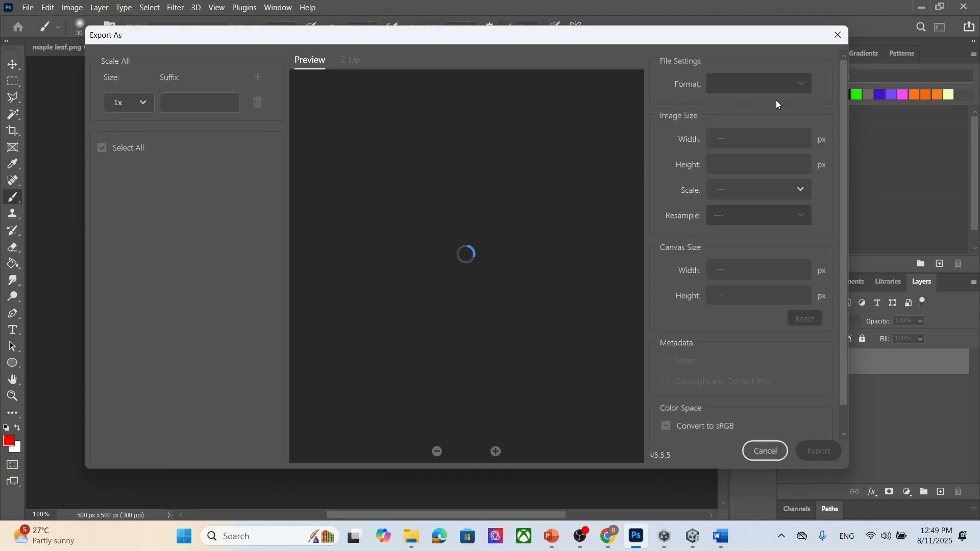
{"action": "left_click", "coordinate": [775, 84]}
{"action": "left_click", "coordinate": [737, 129]}
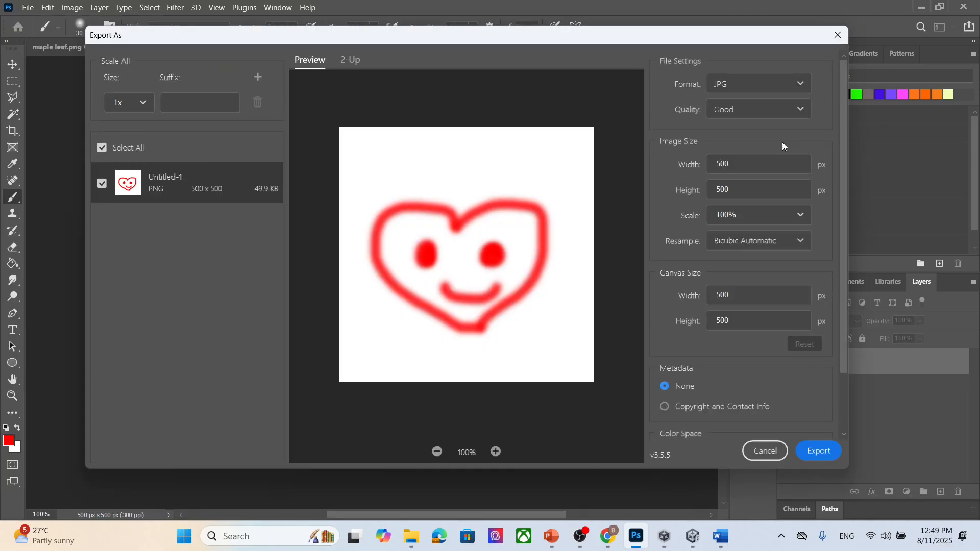
{"action": "left_click", "coordinate": [821, 450]}
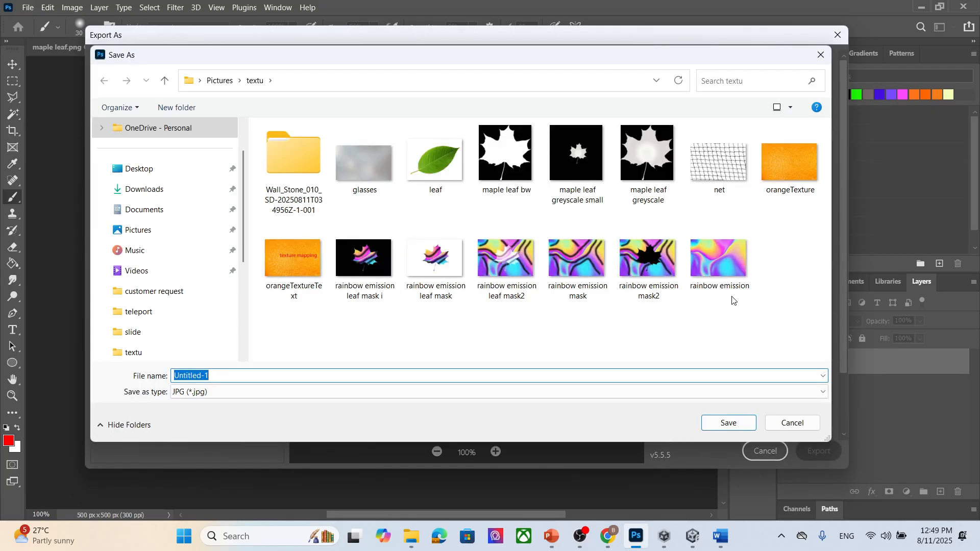
{"action": "type", "text": "loveshape"}
{"action": "left_click", "coordinate": [729, 423]}
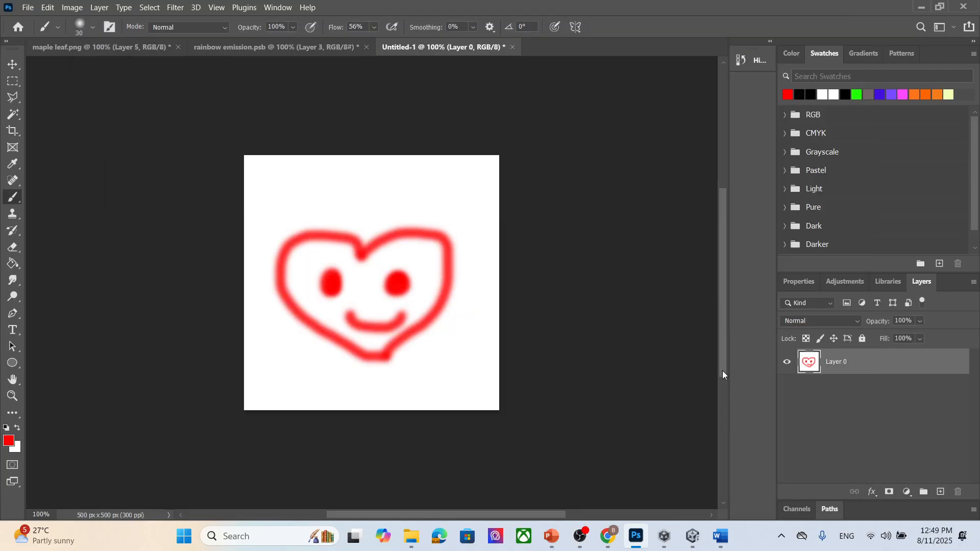
- Import the loveshape image into the project's material folder and assign it as the spot light's cookie
{"action": "left_click", "coordinate": [693, 537]}
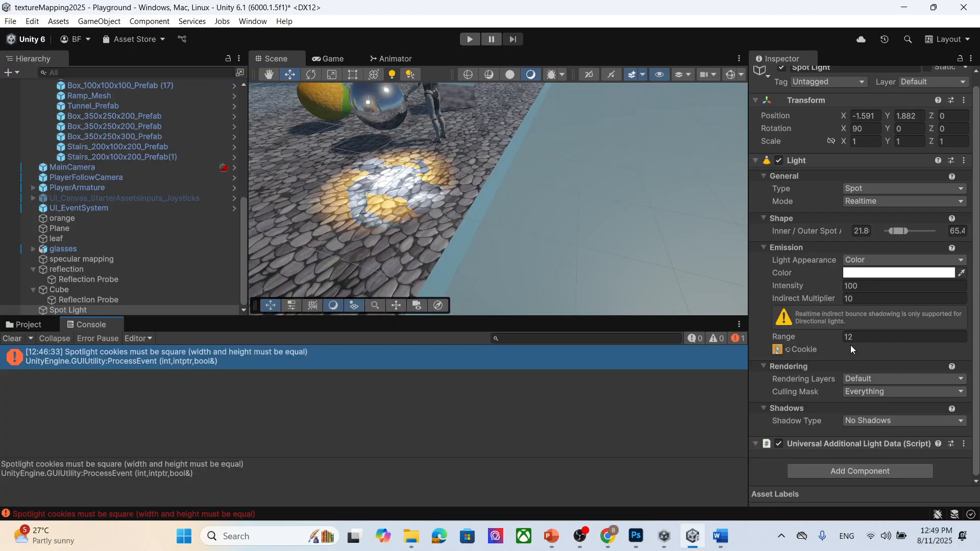
{"action": "left_click", "coordinate": [29, 326]}
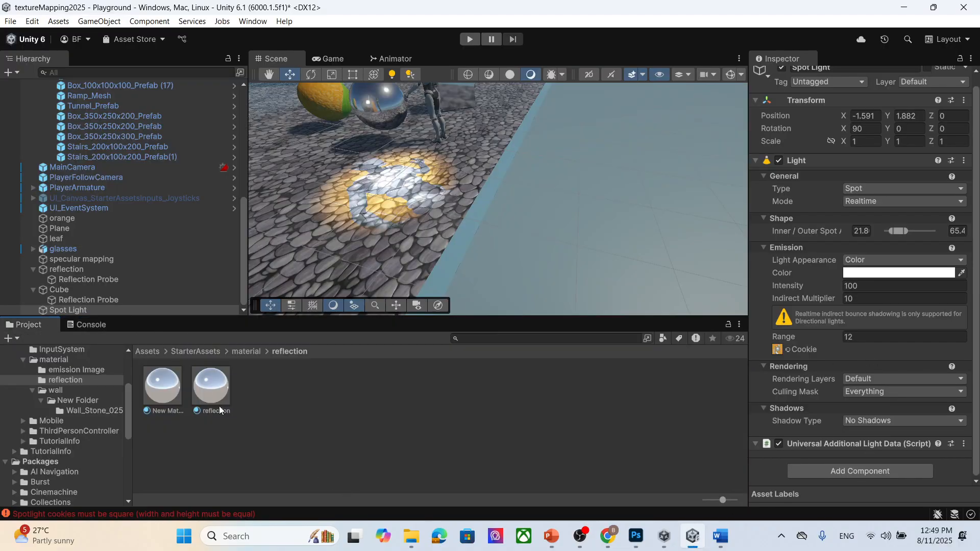
{"action": "left_click", "coordinate": [247, 351]}
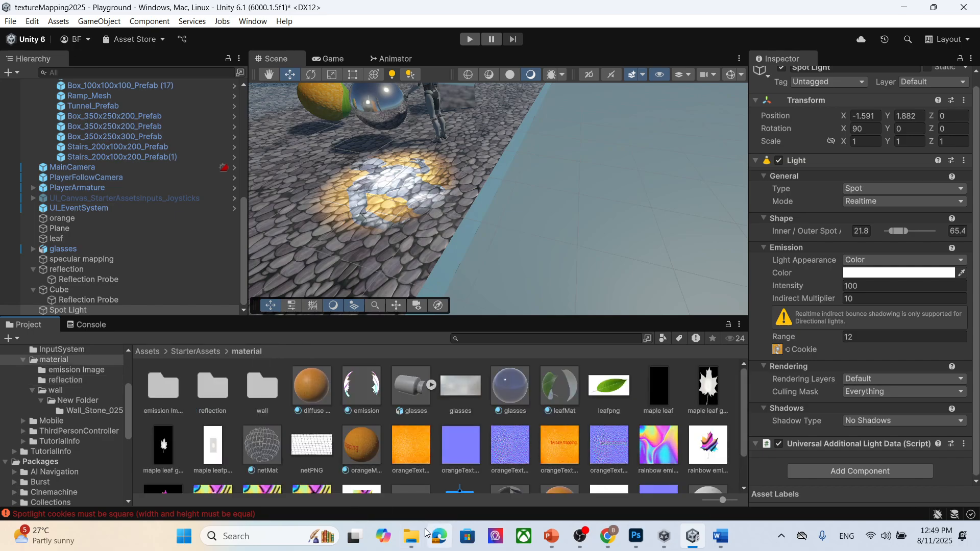
{"action": "mouse_move", "coordinate": [411, 536]}
{"action": "mouse_move", "coordinate": [414, 488]}
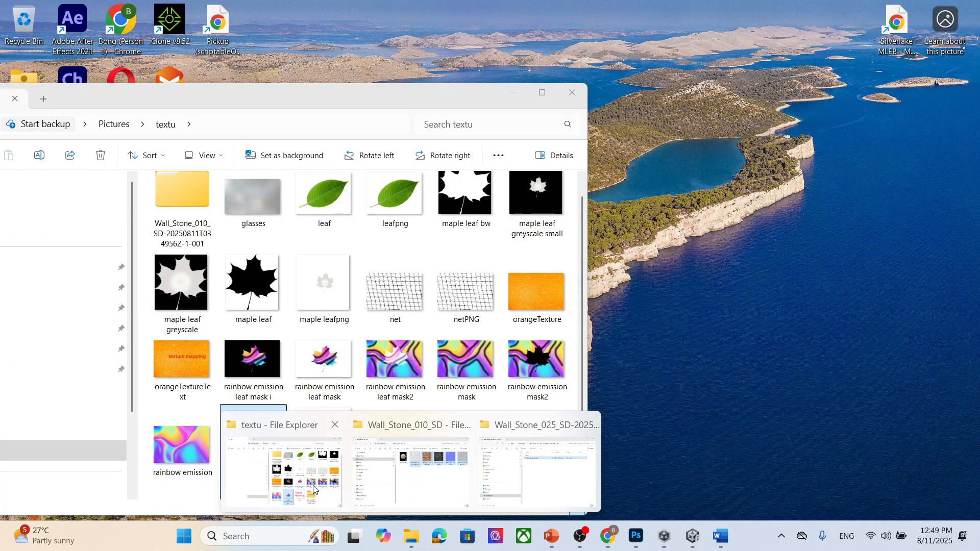
{"action": "left_click", "coordinate": [283, 472]}
{"action": "left_click", "coordinate": [467, 218]}
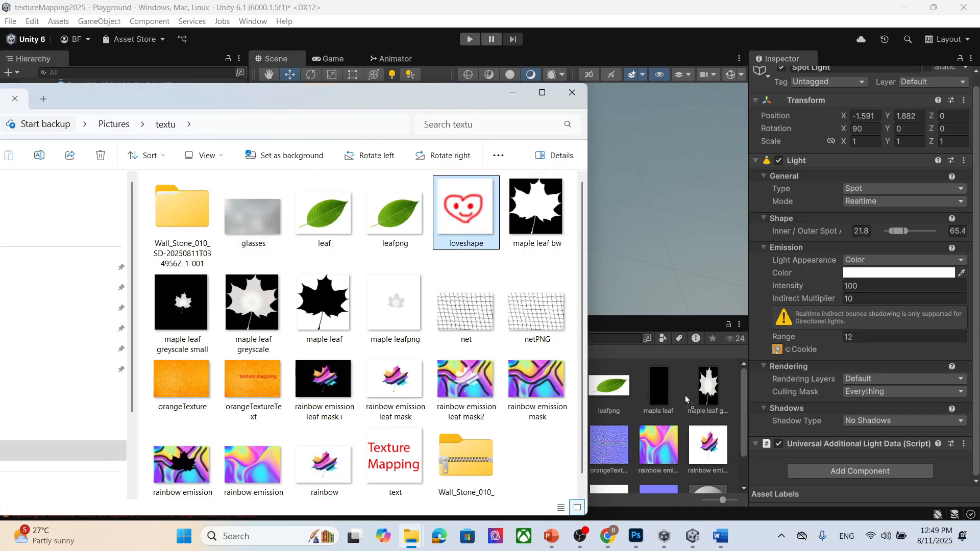
{"action": "left_click", "coordinate": [790, 328]}
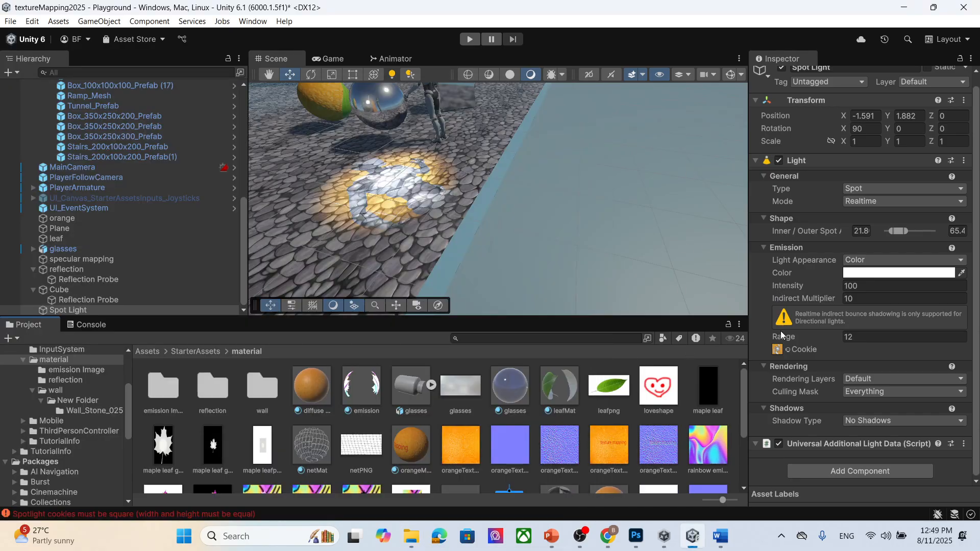
{"action": "left_click_drag", "start_coordinate": [671, 402], "coordinate": [776, 350]}
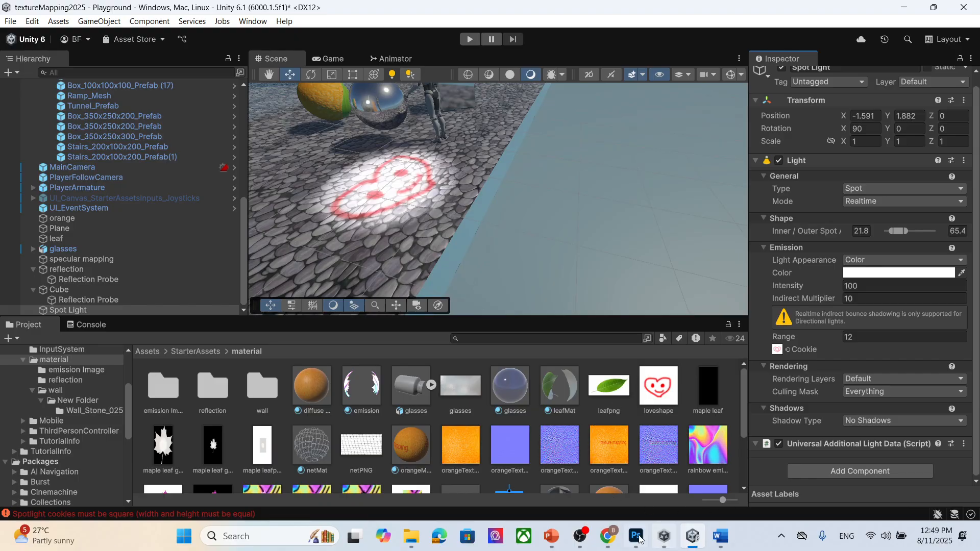
- Switch to Photoshop, hide Layer 0 and add a new empty layer above it
{"action": "mouse_move", "coordinate": [636, 536]}
{"action": "left_click", "coordinate": [618, 518]}
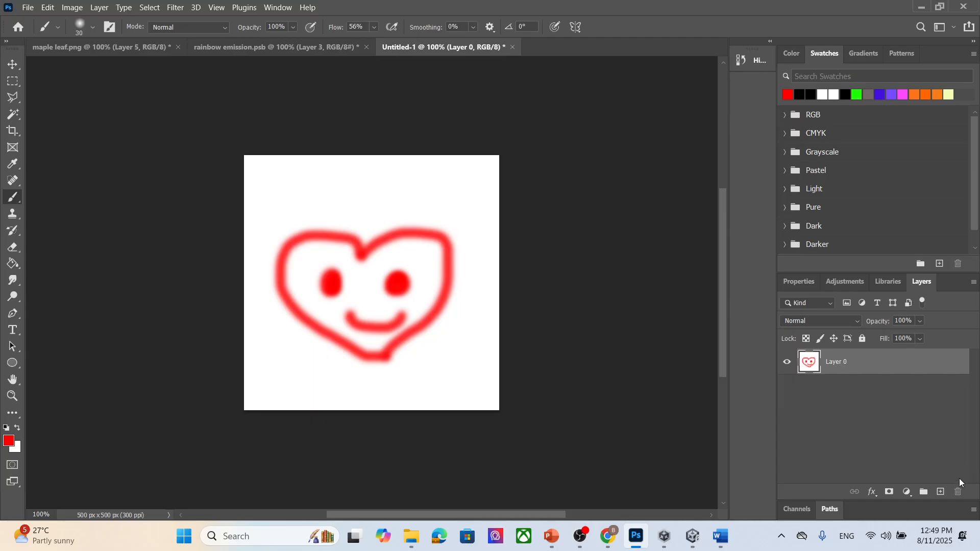
{"action": "left_click", "coordinate": [787, 363]}
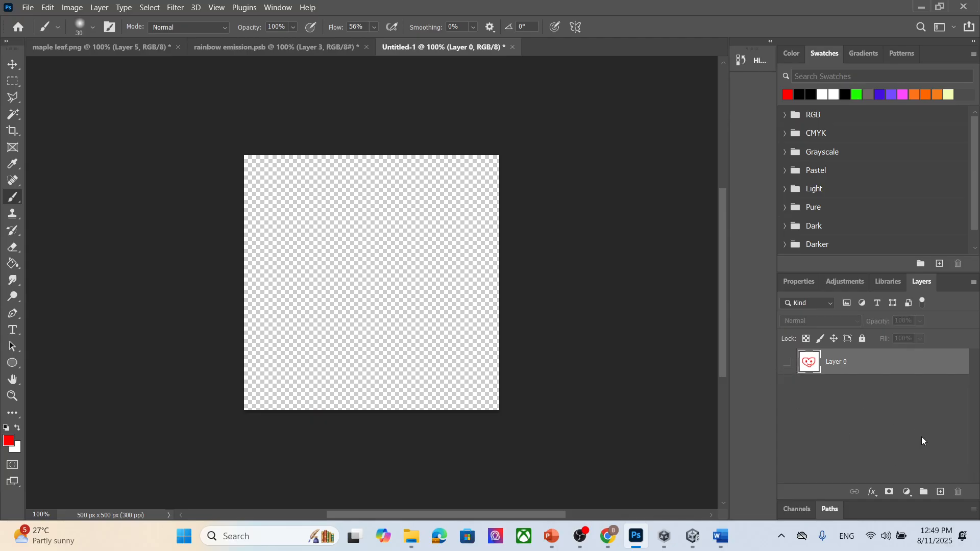
{"action": "left_click", "coordinate": [941, 492]}
{"action": "mouse_move", "coordinate": [344, 239]}
{"action": "left_mouse_down"}
{"action": "mouse_move", "coordinate": [298, 278]}
{"action": "mouse_move", "coordinate": [367, 334]}
{"action": "left_mouse_up"}
{"action": "left_click_drag", "start_coordinate": [347, 241], "coordinate": [362, 251]}
{"action": "key", "text": "ctrl+z"}
{"action": "key", "text": "ctrl+z"}
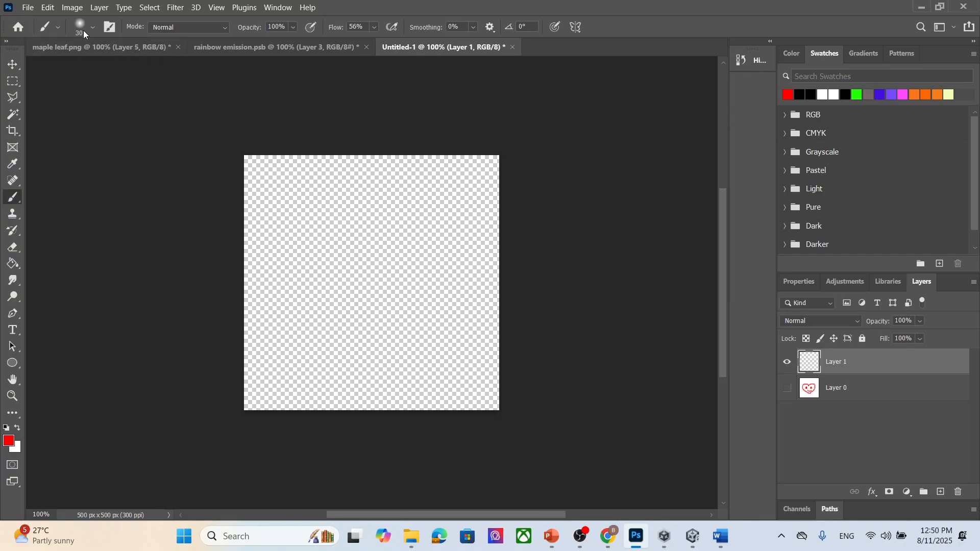
- Pick the Hard Round Pressure Opacity brush and paint a red heart face with eyes and mouth on the new layer
{"action": "left_click", "coordinate": [84, 31]}
{"action": "left_click", "coordinate": [86, 184]}
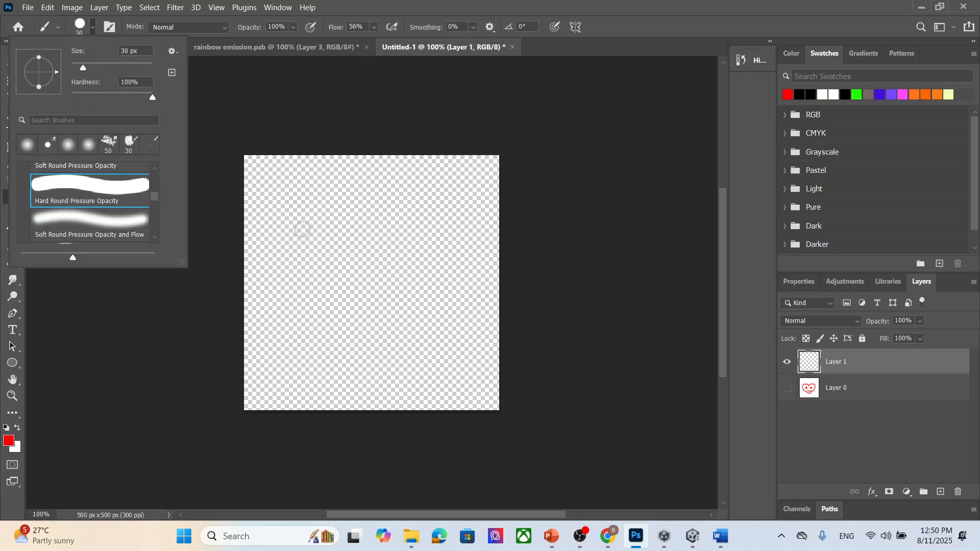
{"action": "mouse_move", "coordinate": [353, 245]}
{"action": "left_mouse_down"}
{"action": "mouse_move", "coordinate": [297, 234]}
{"action": "mouse_move", "coordinate": [309, 321]}
{"action": "mouse_move", "coordinate": [388, 374]}
{"action": "mouse_move", "coordinate": [441, 214]}
{"action": "mouse_move", "coordinate": [371, 225]}
{"action": "mouse_move", "coordinate": [360, 248]}
{"action": "left_mouse_up"}
{"action": "left_click", "coordinate": [344, 282]}
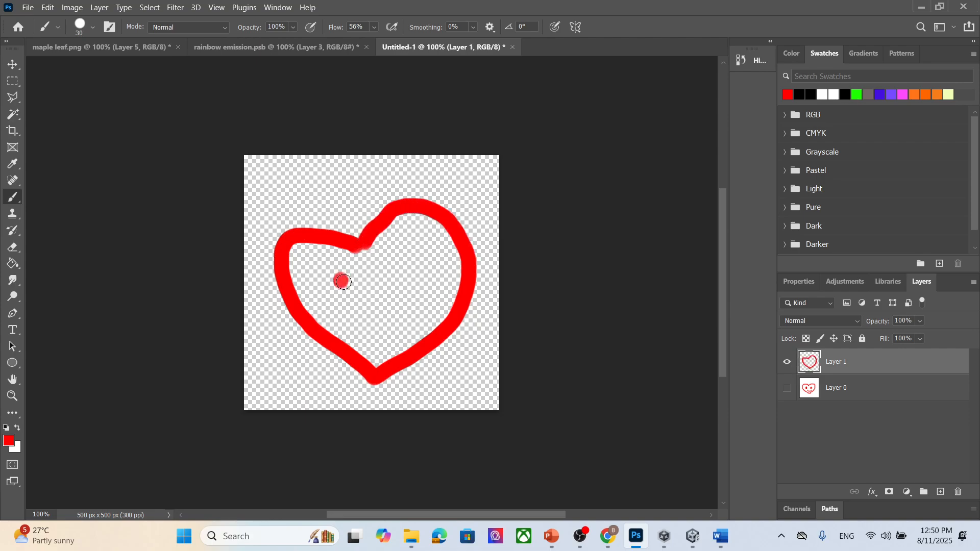
{"action": "left_click", "coordinate": [411, 264]}
{"action": "mouse_move", "coordinate": [414, 266]}
{"action": "left_mouse_down"}
{"action": "mouse_move", "coordinate": [378, 313]}
{"action": "mouse_move", "coordinate": [383, 332]}
{"action": "mouse_move", "coordinate": [404, 325]}
{"action": "left_mouse_up"}
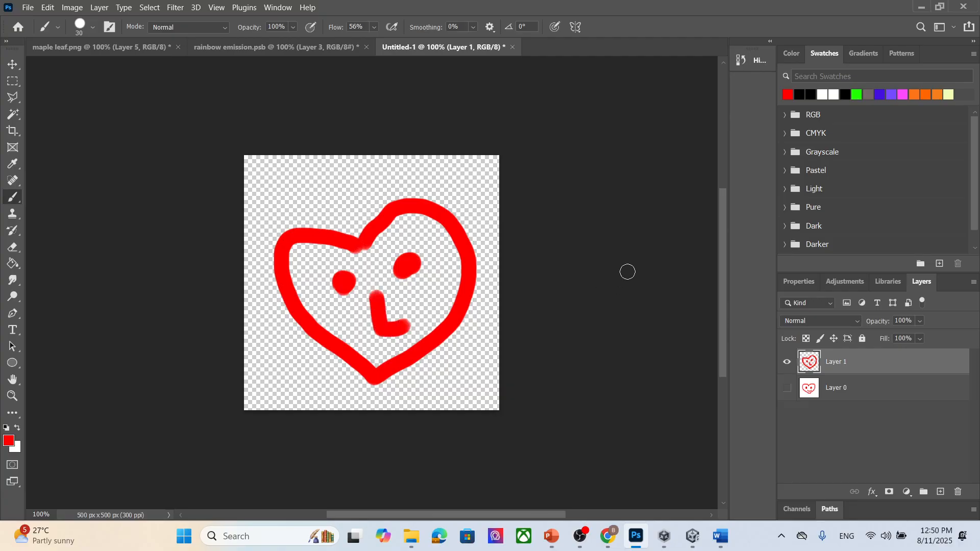
- Quick-export the drawing as a PNG named loveTransparent and return to Unity
{"action": "left_click", "coordinate": [28, 9]}
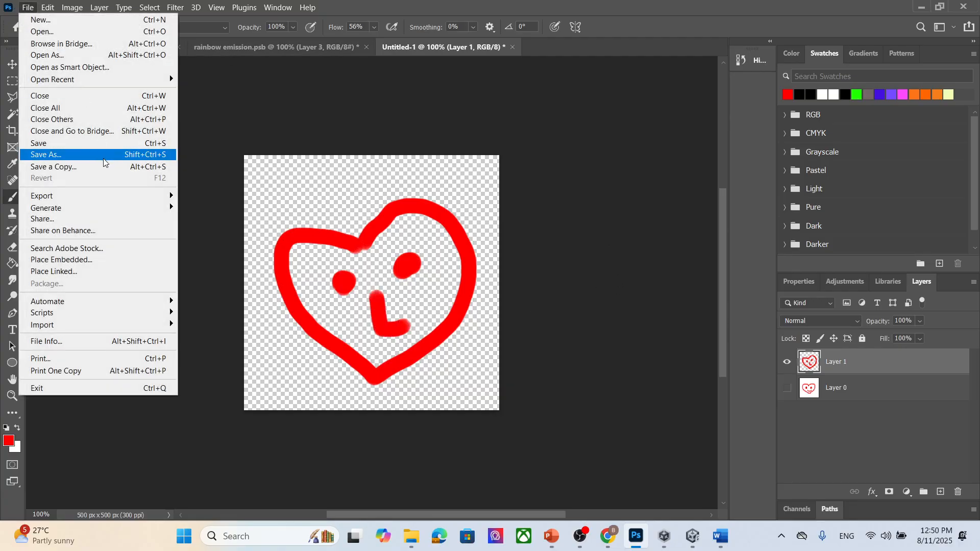
{"action": "mouse_move", "coordinate": [104, 199]}
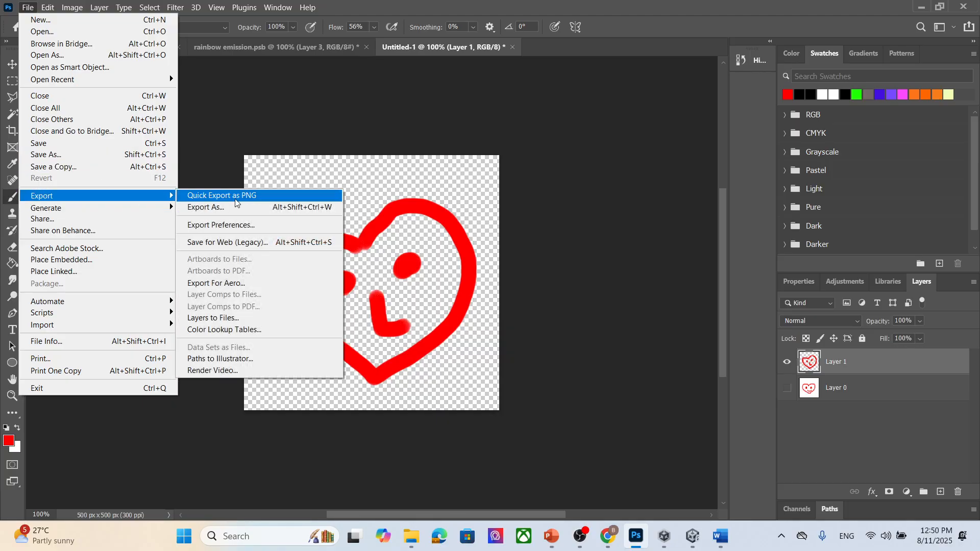
{"action": "left_click", "coordinate": [237, 196]}
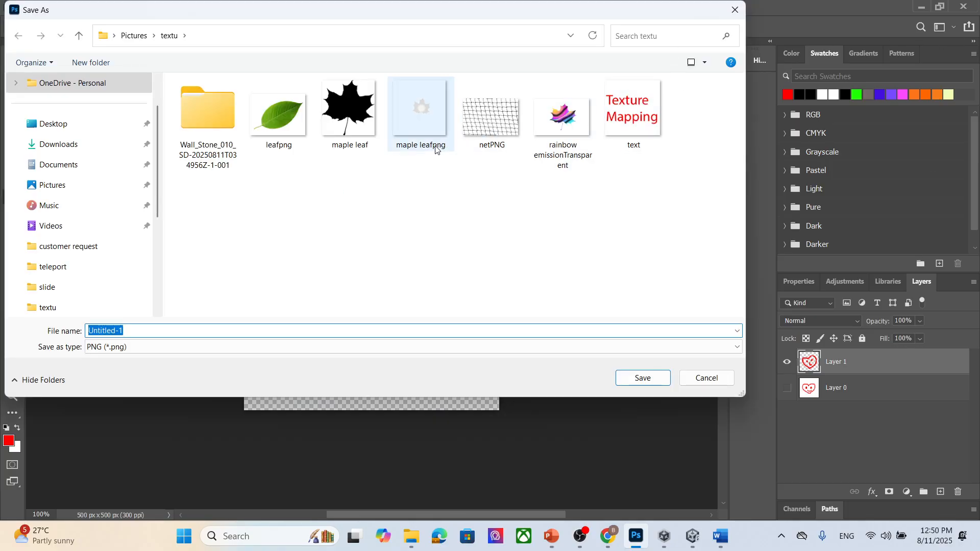
{"action": "type", "text": "loveTransparent"}
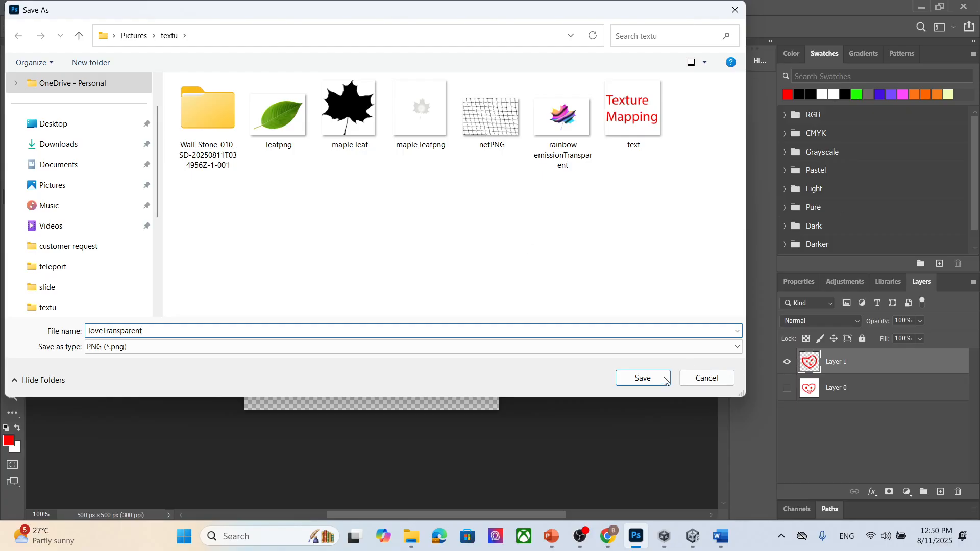
{"action": "left_click", "coordinate": [644, 378]}
{"action": "left_click", "coordinate": [692, 536]}
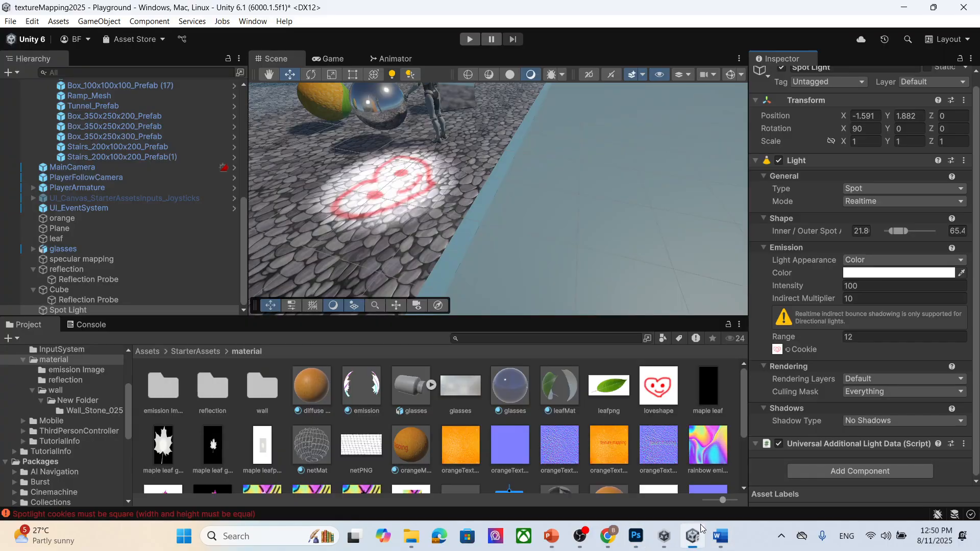
- Assign the loveTransparent texture as the spot light's cookie
{"action": "scroll", "coordinate": [686, 400], "scroll_direction": "down", "scroll_amount": 3}
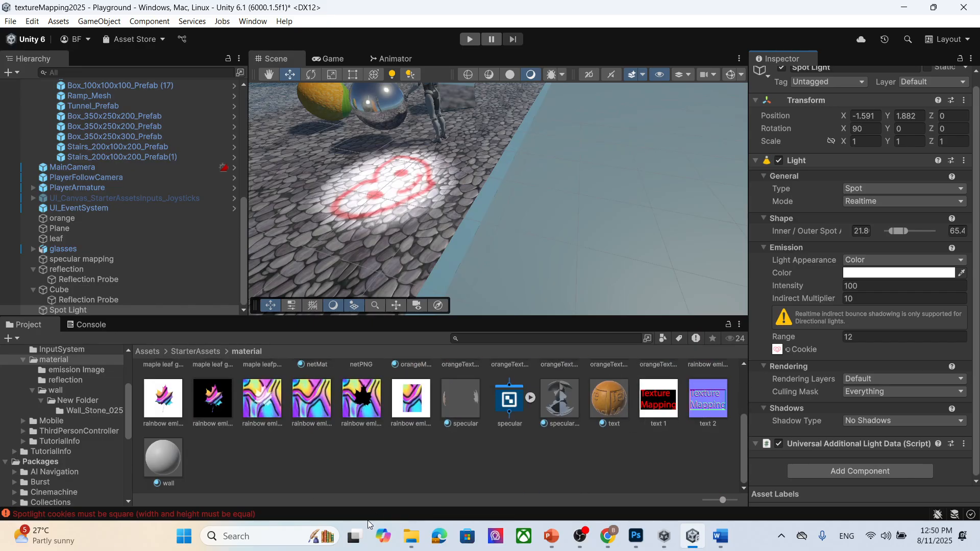
{"action": "mouse_move", "coordinate": [412, 536]}
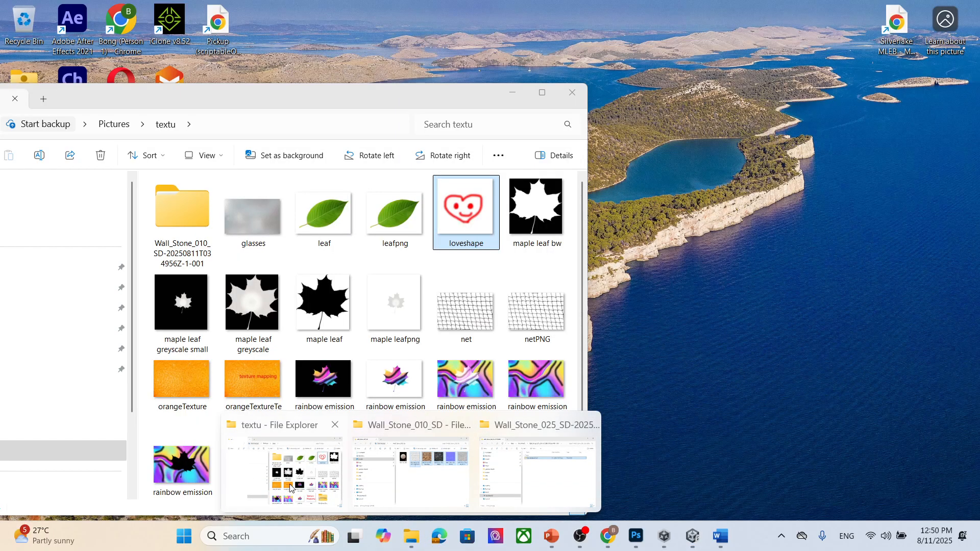
{"action": "left_click", "coordinate": [290, 487]}
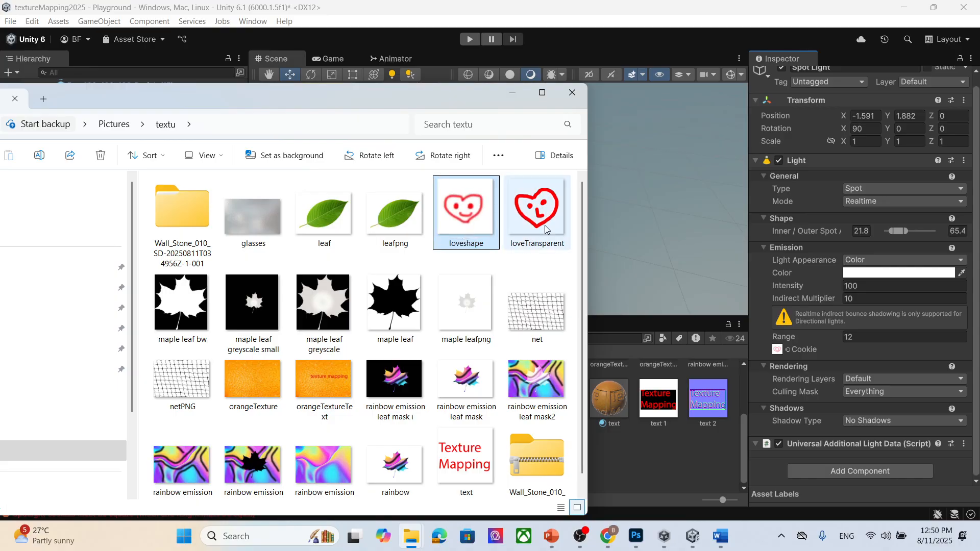
{"action": "left_click", "coordinate": [537, 210]}
{"action": "left_click", "coordinate": [512, 92]}
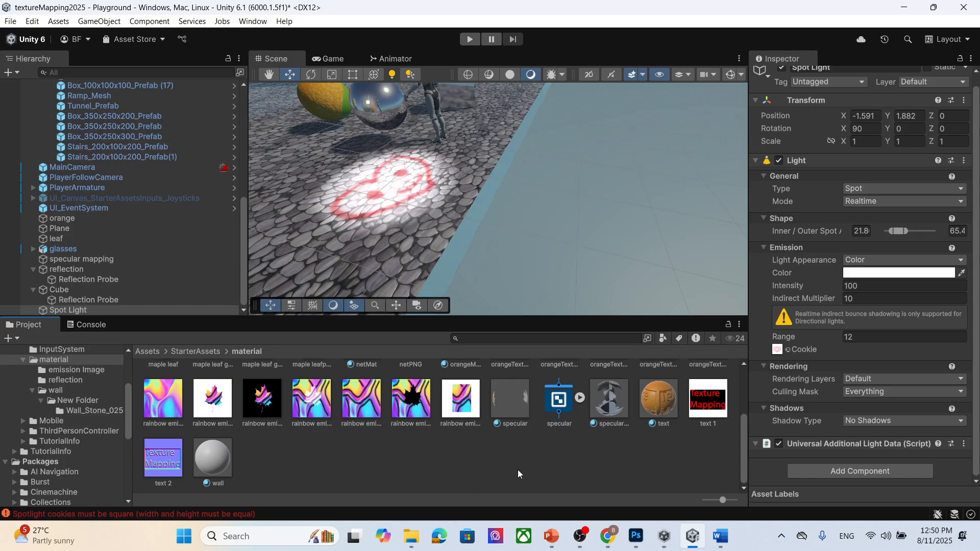
{"action": "scroll", "coordinate": [504, 469], "scroll_direction": "up", "scroll_amount": 5}
{"action": "left_click_drag", "start_coordinate": [708, 389], "coordinate": [781, 352]}
{"action": "scroll", "coordinate": [425, 214], "scroll_direction": "up", "scroll_amount": 3}
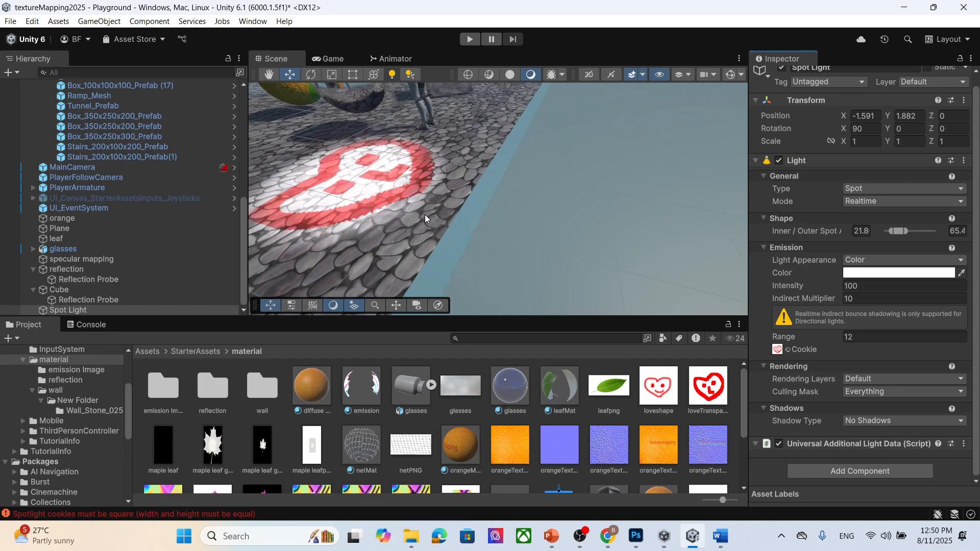
{"action": "scroll", "coordinate": [410, 211], "scroll_direction": "down", "scroll_amount": 3}
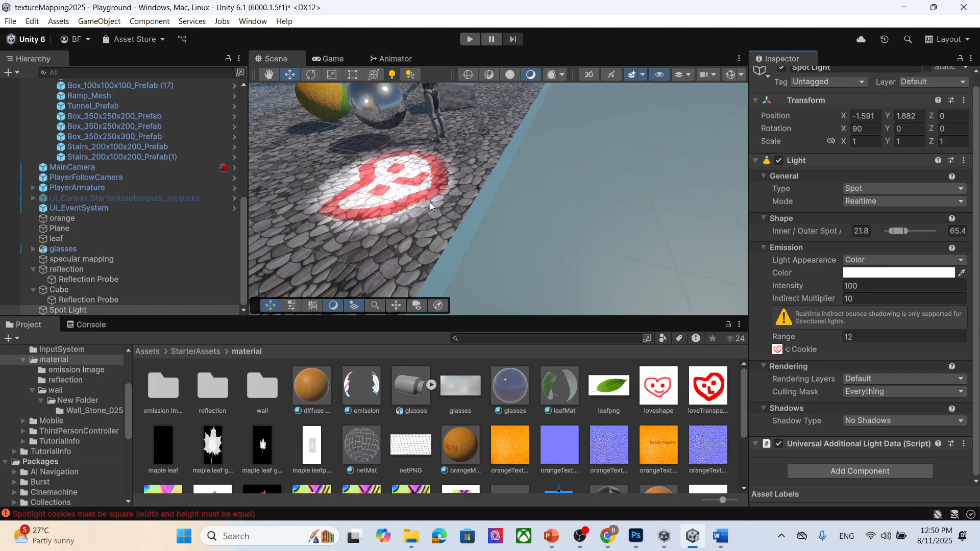
- Switch to the PowerPoint presentation, view the Texture tiling slide, and minimize the window
{"action": "left_click", "coordinate": [550, 537]}
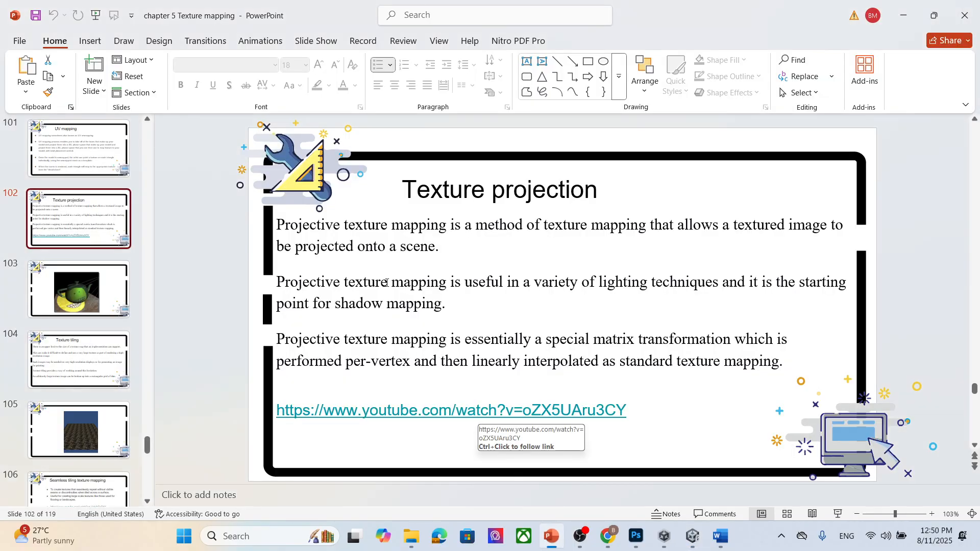
{"action": "left_click", "coordinate": [54, 298]}
{"action": "scroll", "coordinate": [317, 317], "scroll_direction": "down", "scroll_amount": 2}
{"action": "scroll", "coordinate": [317, 317], "scroll_direction": "up", "scroll_amount": 1}
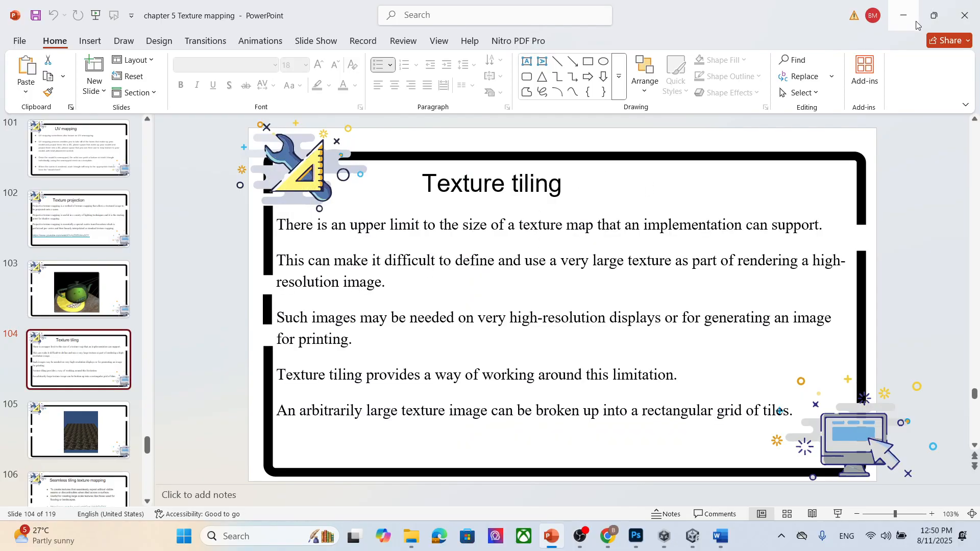
{"action": "left_click", "coordinate": [904, 16]}
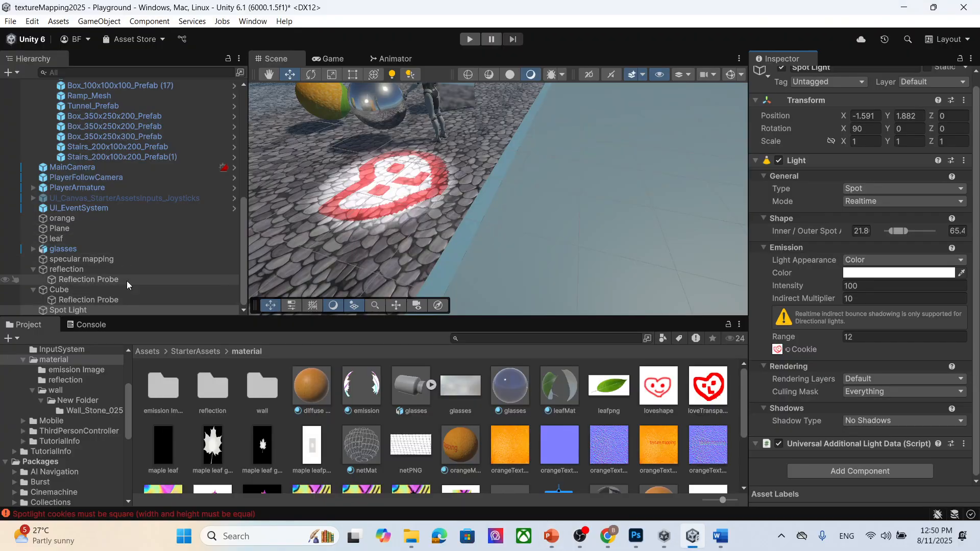
- Examine the heart cookie projected onto the ground around the objects in the scene
{"action": "scroll", "coordinate": [414, 181], "scroll_direction": "down", "scroll_amount": 3}
{"action": "middle_click_drag", "start_coordinate": [409, 163], "coordinate": [543, 148]}
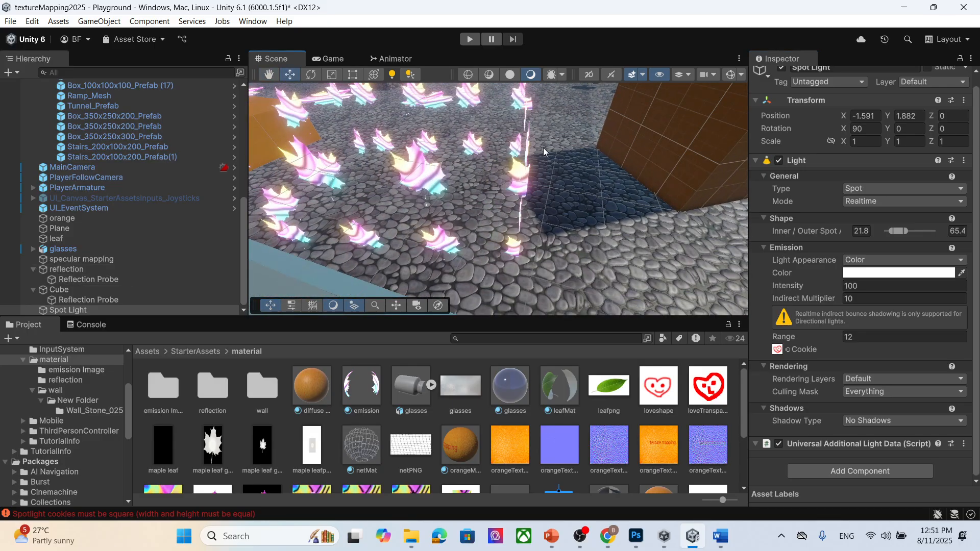
{"action": "scroll", "coordinate": [615, 114], "scroll_direction": "down", "scroll_amount": 6}
{"action": "scroll", "coordinate": [540, 211], "scroll_direction": "down", "scroll_amount": 2}
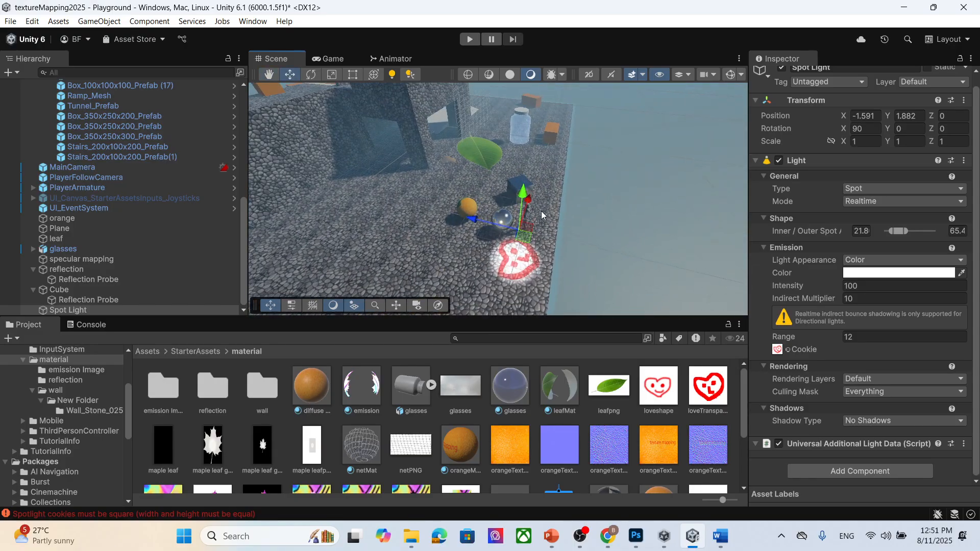
{"action": "scroll", "coordinate": [470, 236], "scroll_direction": "up", "scroll_amount": 2}
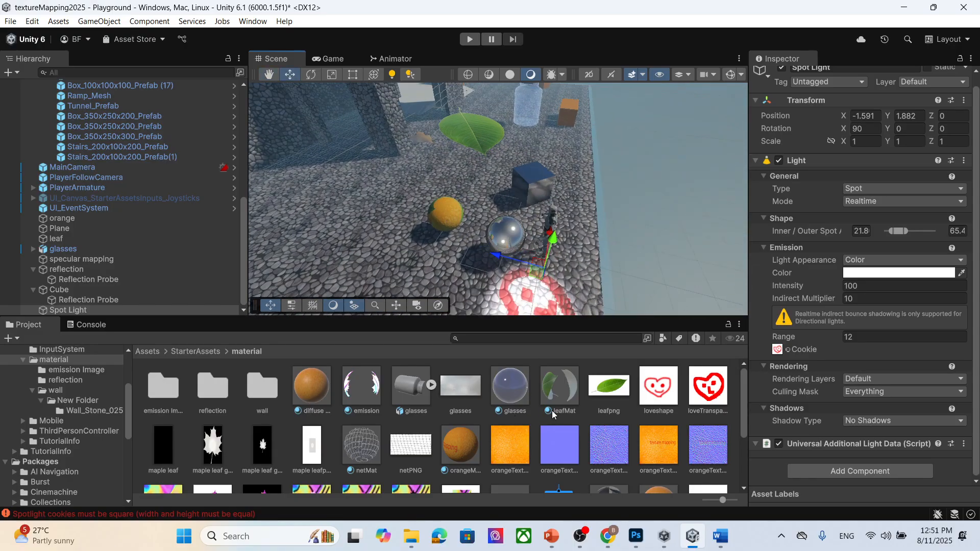
{"action": "scroll", "coordinate": [572, 421], "scroll_direction": "down", "scroll_amount": 2}
{"action": "scroll", "coordinate": [586, 427], "scroll_direction": "up", "scroll_amount": 2}
{"action": "scroll", "coordinate": [511, 403], "scroll_direction": "down", "scroll_amount": 2}
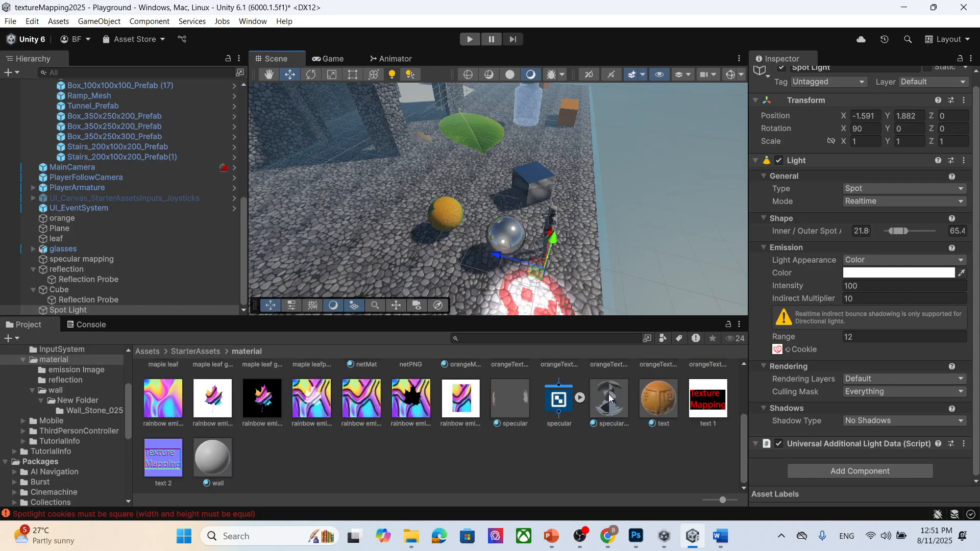
- Create a new material in the material folder named tile
{"action": "right_click", "coordinate": [541, 469]}
{"action": "mouse_move", "coordinate": [625, 160]}
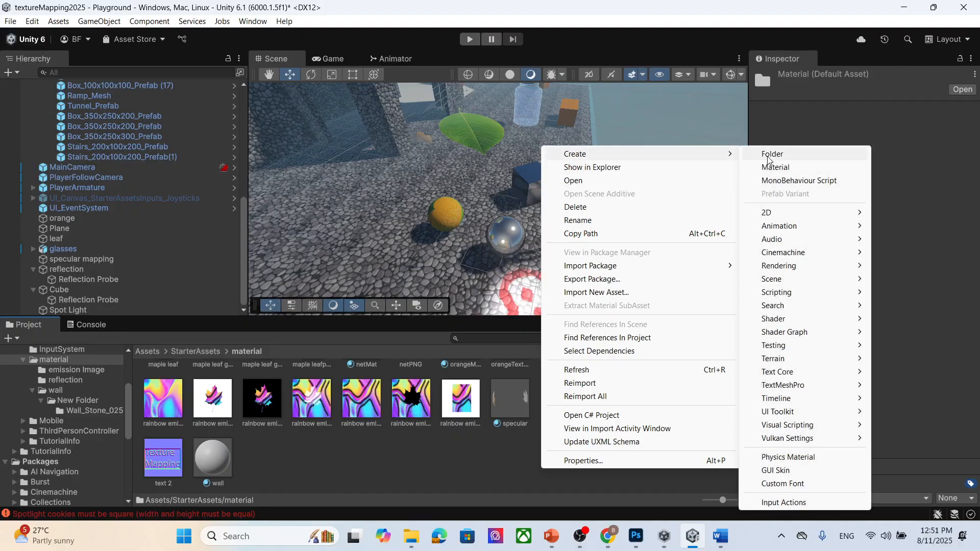
{"action": "left_click", "coordinate": [791, 169]}
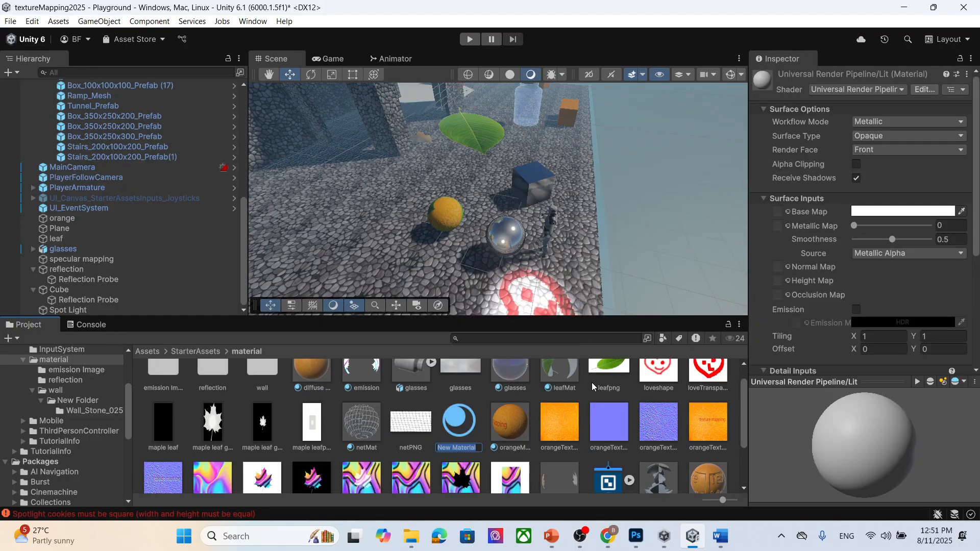
{"action": "key", "text": "BackSpace"}
{"action": "type", "text": "tile"}
{"action": "key", "text": "Return"}
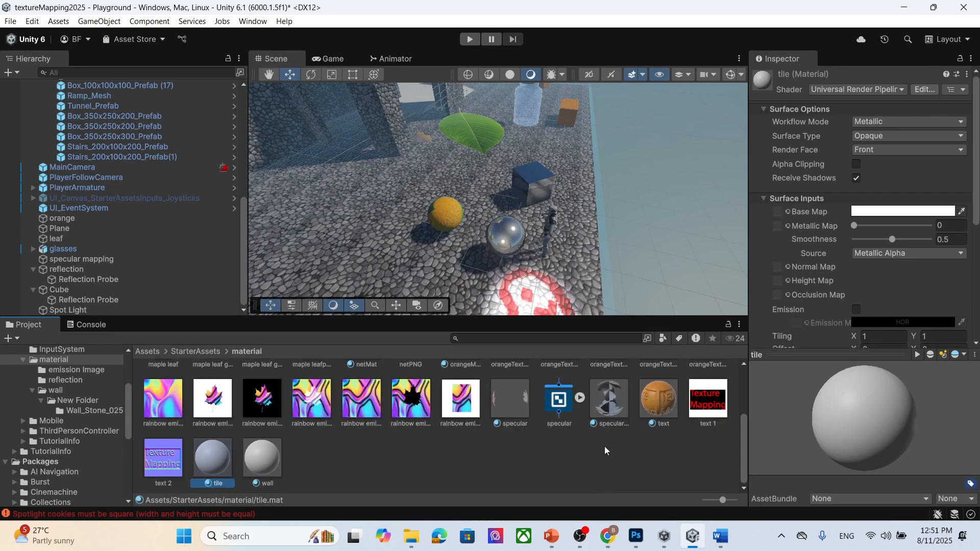
- Set the tile material's base map to the loveTransparent texture
{"action": "left_click", "coordinate": [788, 212]}
{"action": "left_click", "coordinate": [780, 228]}
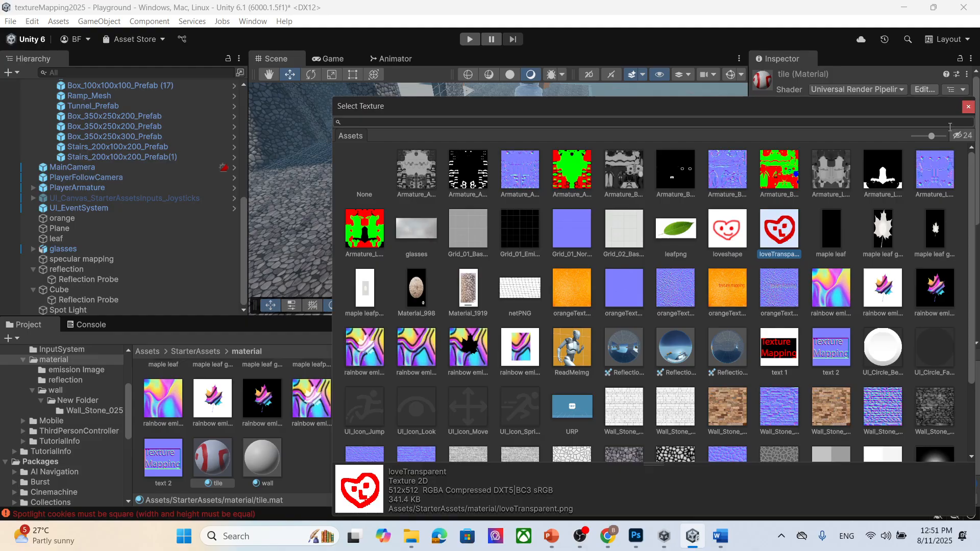
{"action": "left_click", "coordinate": [970, 107]}
- Apply the tile material to the cube beside the glass jar
{"action": "scroll", "coordinate": [874, 285], "scroll_direction": "down", "scroll_amount": 5}
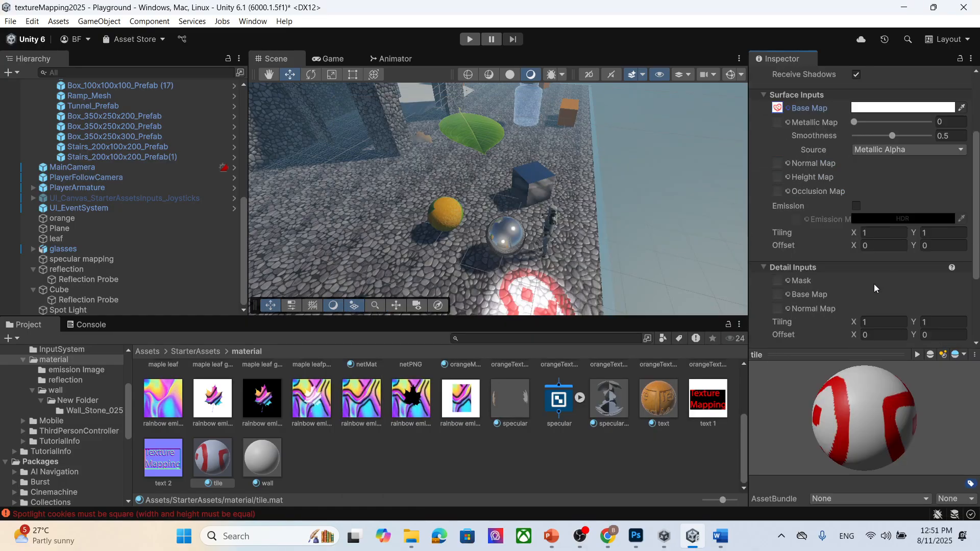
{"action": "left_click_drag", "start_coordinate": [233, 459], "coordinate": [567, 116]}
{"action": "middle_click_drag", "start_coordinate": [623, 146], "coordinate": [392, 233]}
{"action": "scroll", "coordinate": [405, 179], "scroll_direction": "up", "scroll_amount": 4}
{"action": "scroll", "coordinate": [405, 179], "scroll_direction": "up", "scroll_amount": 3}
{"action": "middle_click_drag", "start_coordinate": [405, 179], "coordinate": [396, 258]}
{"action": "scroll", "coordinate": [400, 237], "scroll_direction": "up", "scroll_amount": 2}
{"action": "right_click_drag", "start_coordinate": [396, 258], "coordinate": [259, 157]}
{"action": "middle_click_drag", "start_coordinate": [258, 157], "coordinate": [256, 137]}
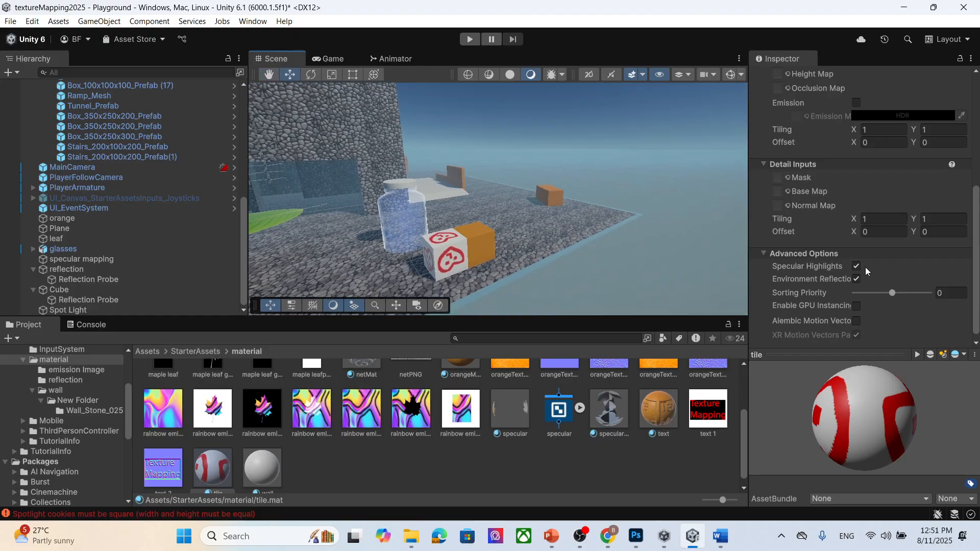
- Set the tile material's detail inputs tiling to 10 in X and Y
{"action": "scroll", "coordinate": [876, 252], "scroll_direction": "down", "scroll_amount": 1}
{"action": "left_click", "coordinate": [870, 215]}
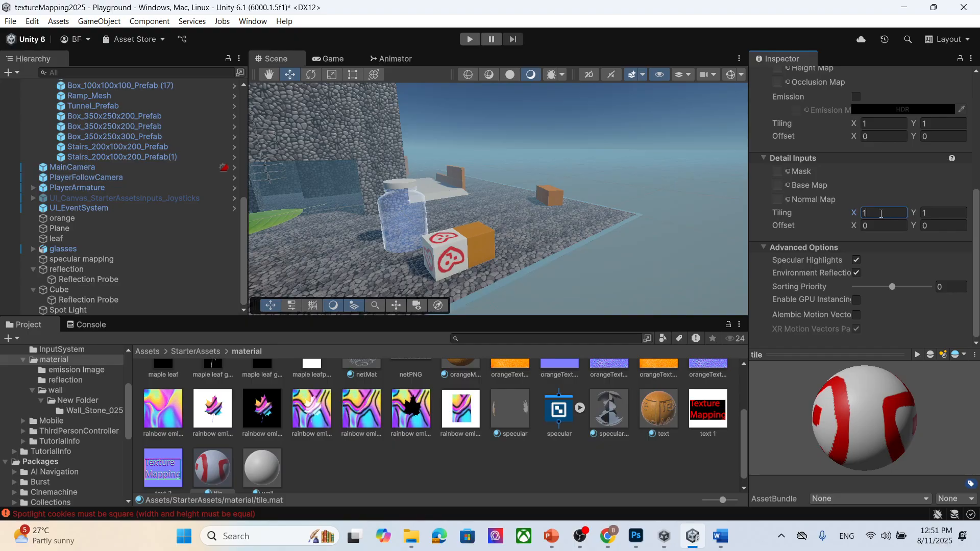
{"action": "type", "text": "10"}
{"action": "left_click", "coordinate": [947, 214]}
- Set the tile material's base map tiling to 10 in X and Y
{"action": "scroll", "coordinate": [893, 216], "scroll_direction": "up", "scroll_amount": 10}
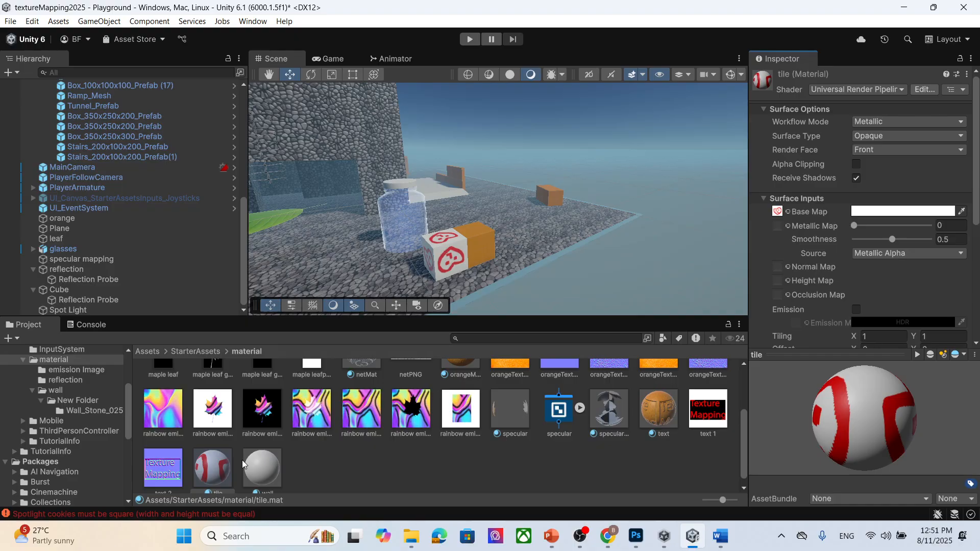
{"action": "scroll", "coordinate": [221, 468], "scroll_direction": "down", "scroll_amount": 1}
{"action": "scroll", "coordinate": [927, 243], "scroll_direction": "down", "scroll_amount": 3}
{"action": "left_click", "coordinate": [885, 234]}
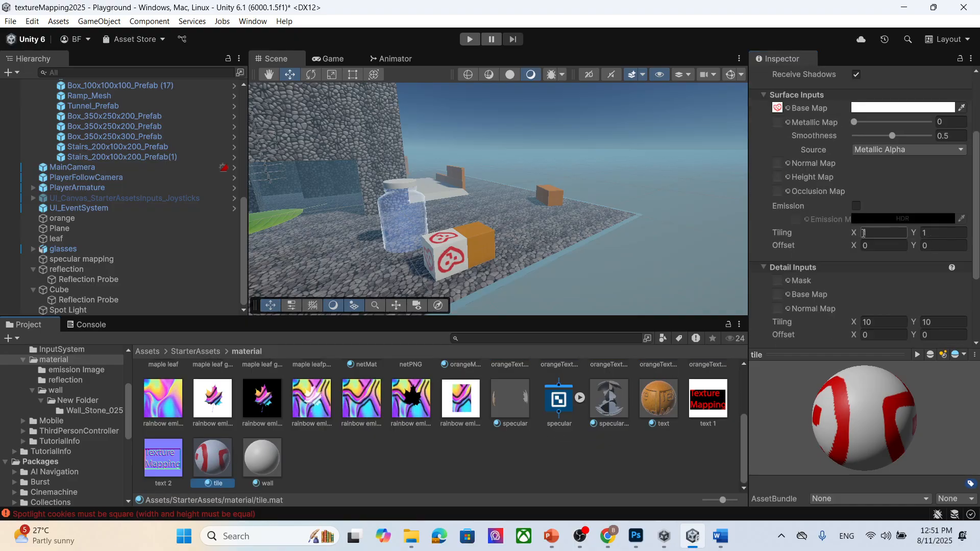
{"action": "type", "text": "10"}
{"action": "left_click", "coordinate": [950, 233]}
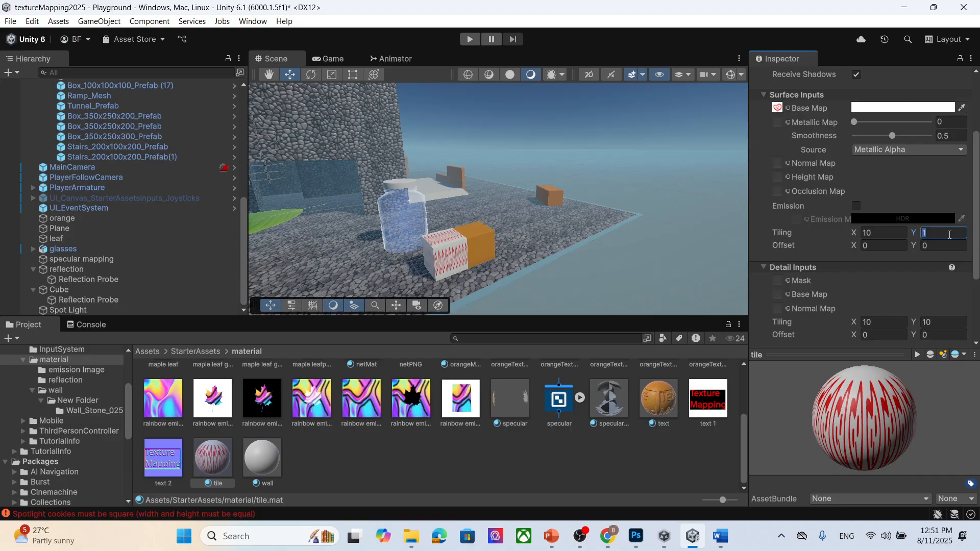
{"action": "type", "text": "0"}
- Change the base map tiling to 4 in X and 4 in Y
{"action": "middle_click_drag", "start_coordinate": [516, 214], "coordinate": [457, 219]}
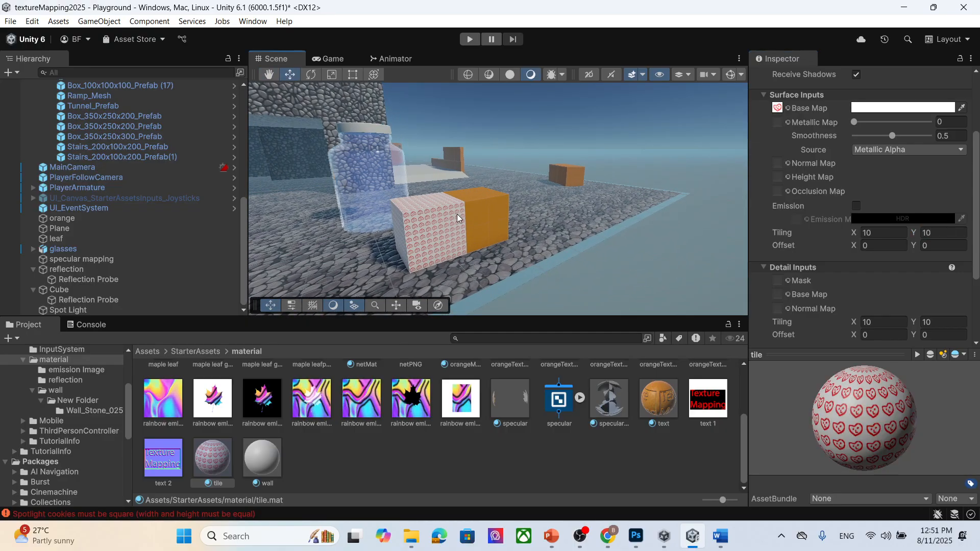
{"action": "left_click_drag", "start_coordinate": [877, 233], "coordinate": [840, 231]}
{"action": "type", "text": "2"}
{"action": "left_click_drag", "start_coordinate": [942, 234], "coordinate": [836, 236]}
{"action": "type", "text": "24"}
{"action": "key", "text": "Tab"}
{"action": "type", "text": "4"}
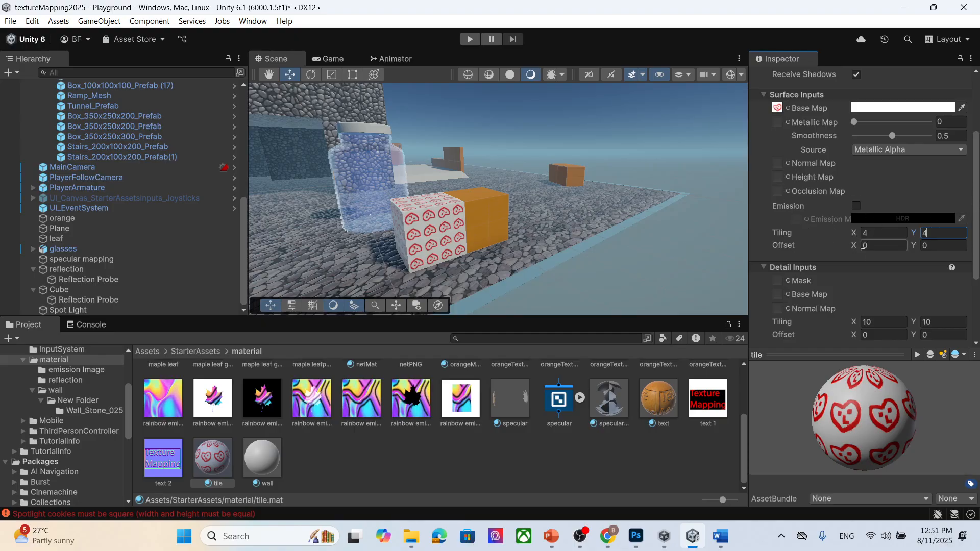
- Adjust the base map offset to about 10.42 in X and 0.6 in Y
{"action": "left_click_drag", "start_coordinate": [854, 245], "coordinate": [903, 247]}
{"action": "left_click", "coordinate": [917, 247]}
{"action": "left_click", "coordinate": [856, 247]}
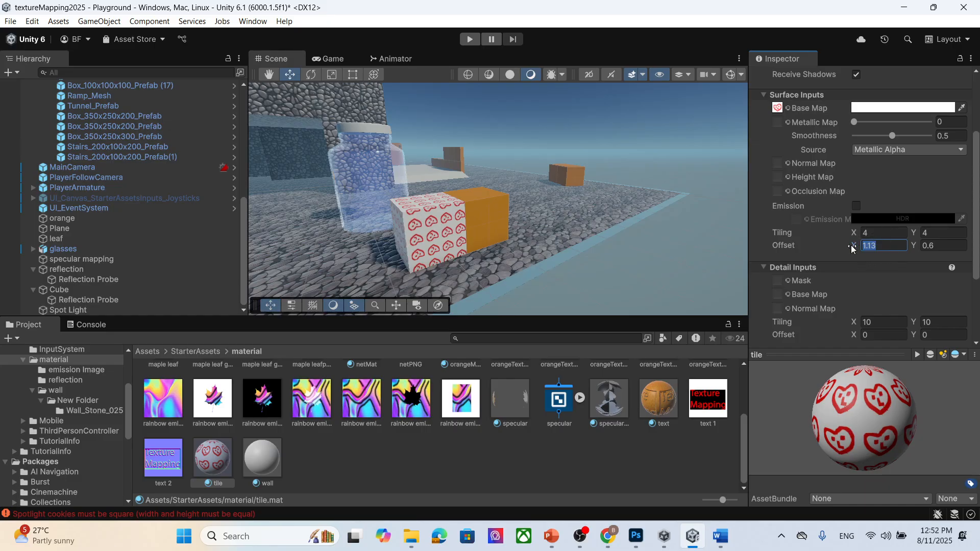
{"action": "left_click_drag", "start_coordinate": [857, 246], "coordinate": [971, 260]}
{"action": "left_click_drag", "start_coordinate": [46, 256], "coordinate": [88, 274]}
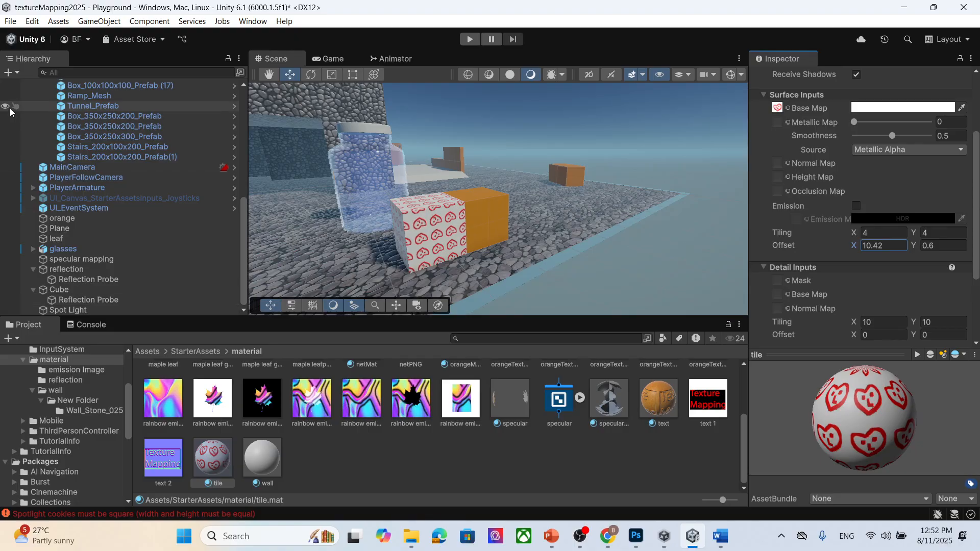
{"action": "scroll", "coordinate": [179, 189], "scroll_direction": "up", "scroll_amount": 5}
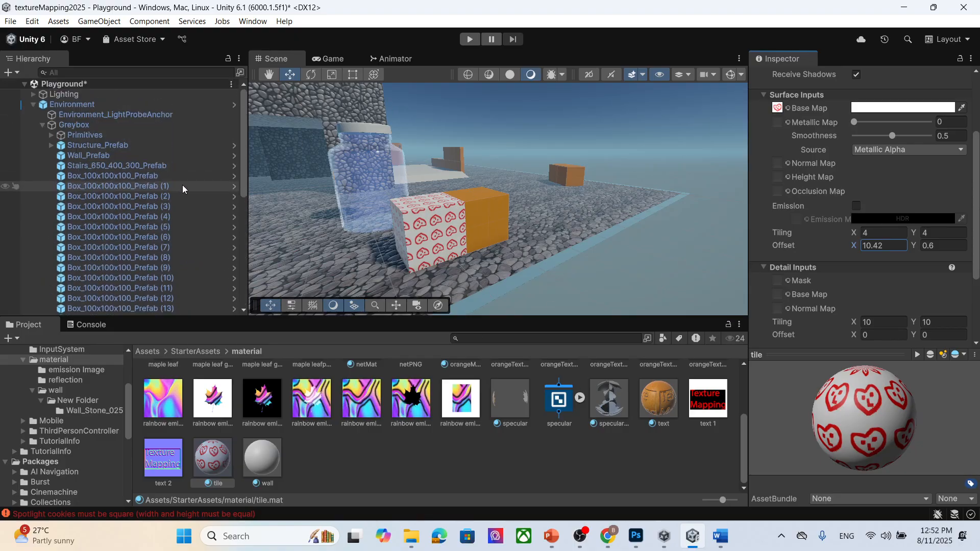
{"action": "scroll", "coordinate": [187, 181], "scroll_direction": "down", "scroll_amount": 5}
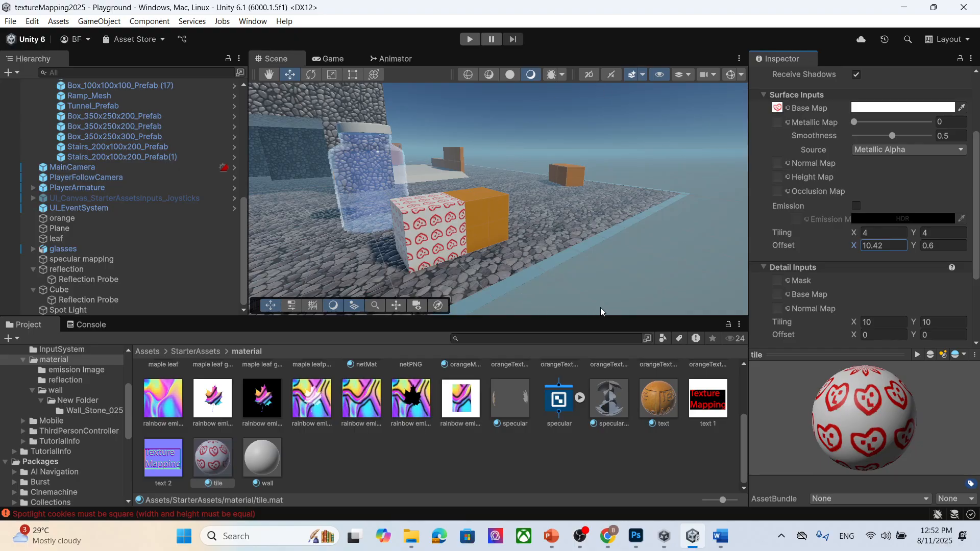
- Switch to the PowerPoint presentation and move to the How to create seamless texture slide
{"action": "left_click", "coordinate": [550, 537]}
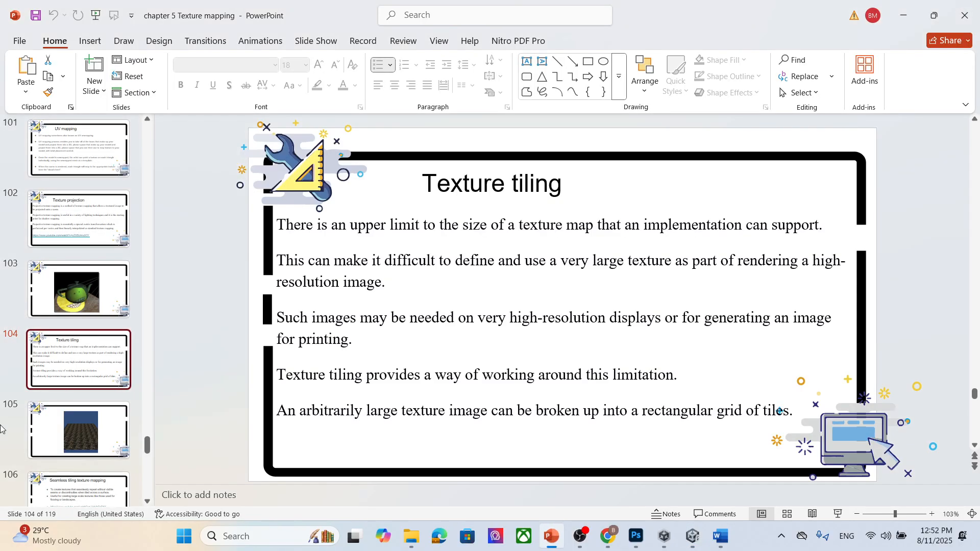
{"action": "left_click", "coordinate": [83, 426]}
{"action": "key", "text": "Down"}
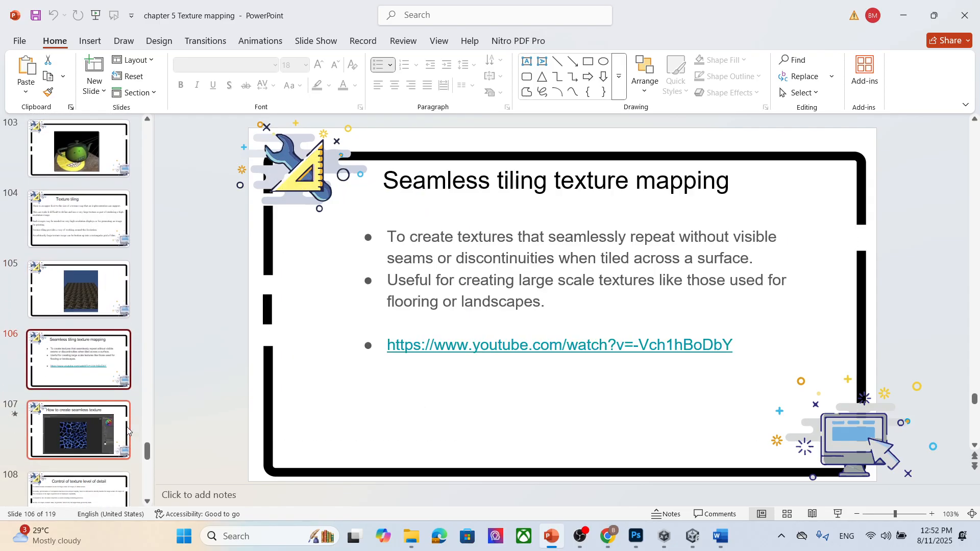
{"action": "left_click", "coordinate": [127, 432]}
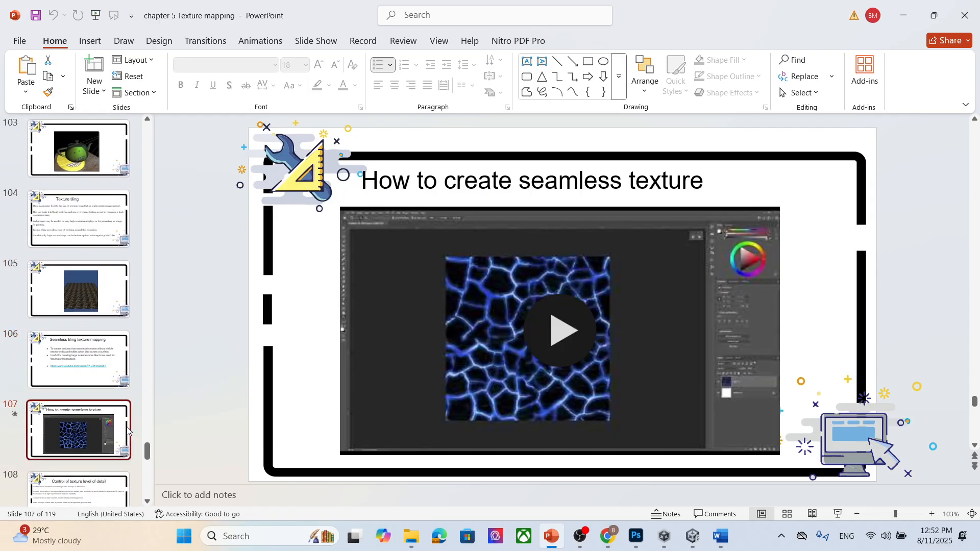